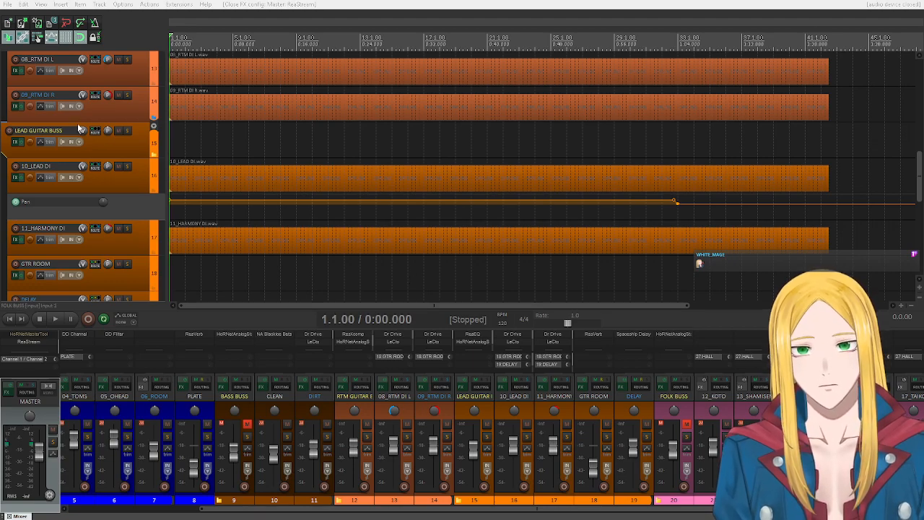
- Select the 10_LEAD DI track and look over the drum, bass, rhythm guitar and lead guitar tracks
left_click(135, 185)
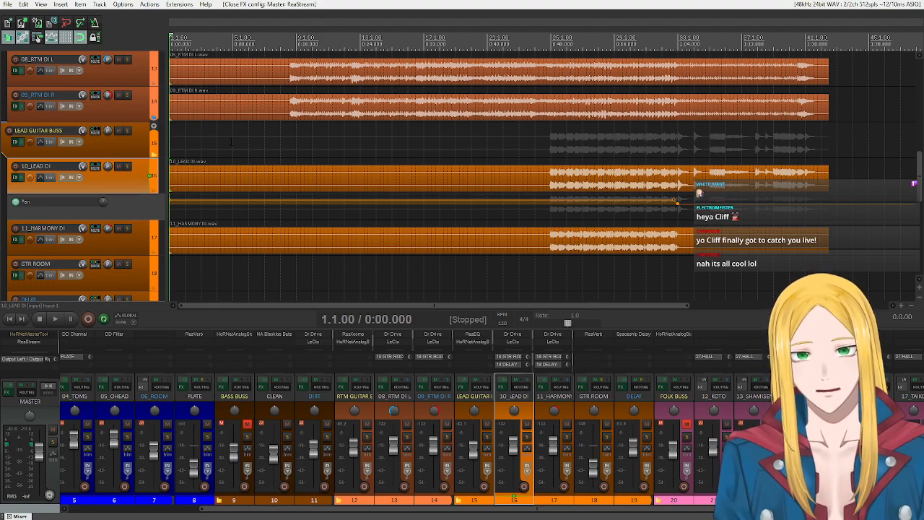
scroll(116, 199, "up", 3)
scroll(116, 199, "up", 9)
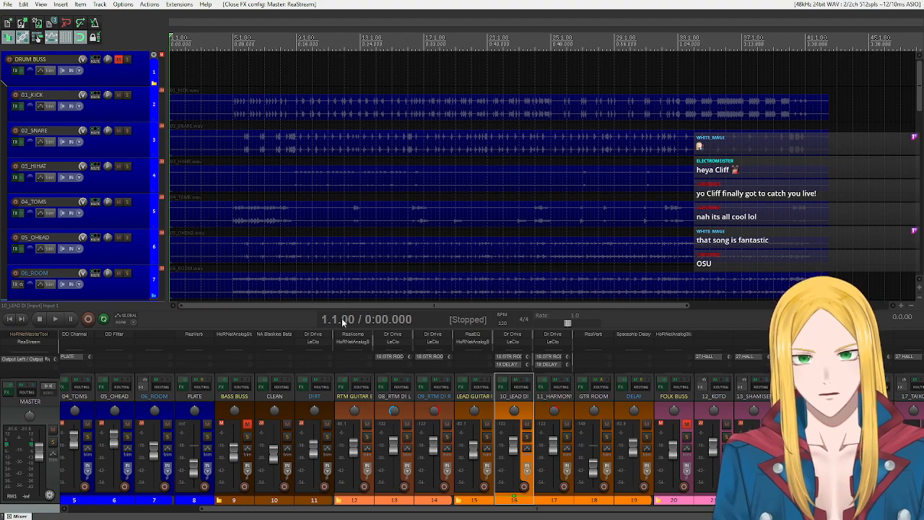
scroll(104, 153, "down", 5)
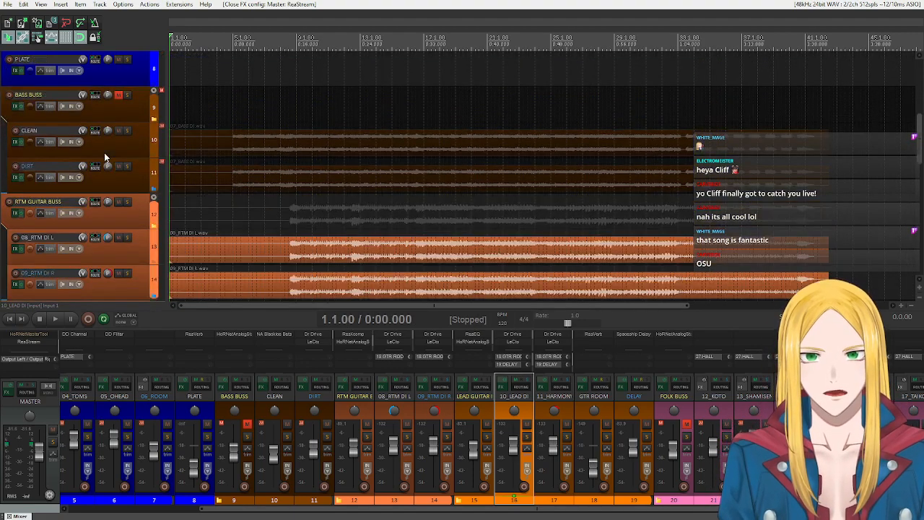
scroll(104, 152, "down", 2)
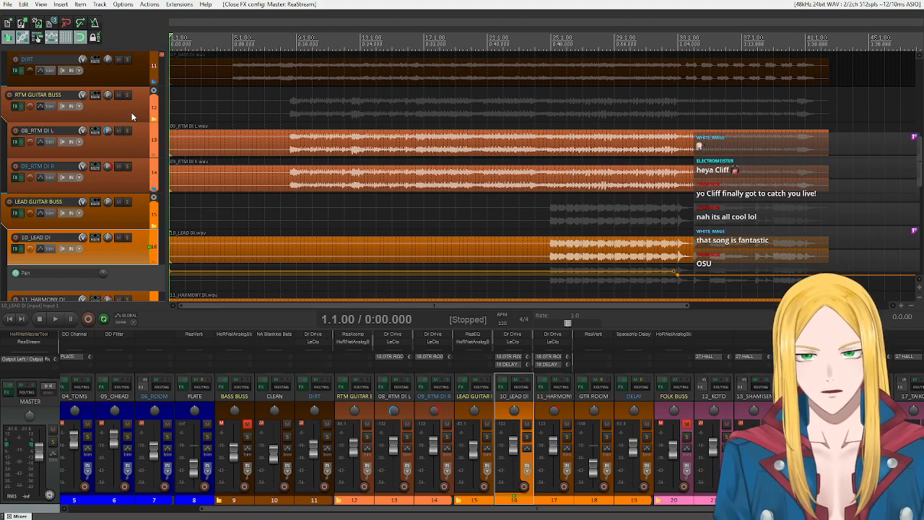
scroll(131, 115, "down", 3)
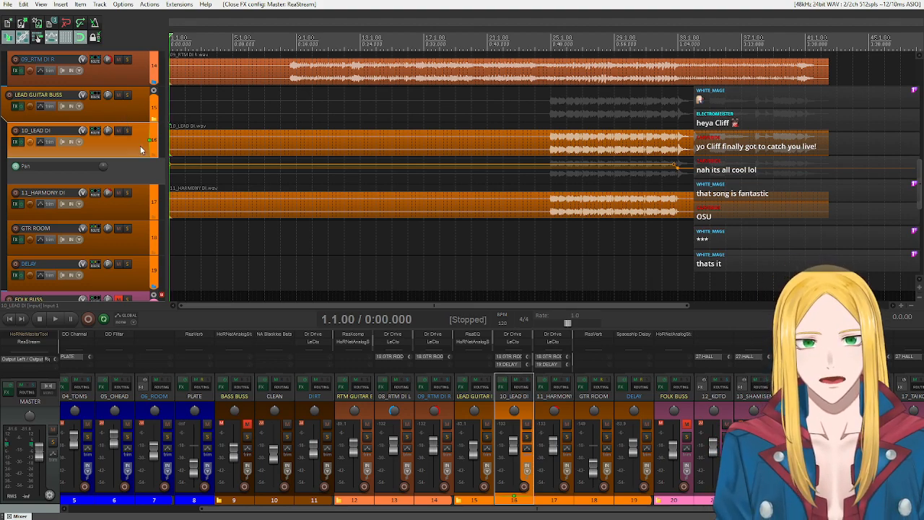
scroll(141, 145, "up", 1)
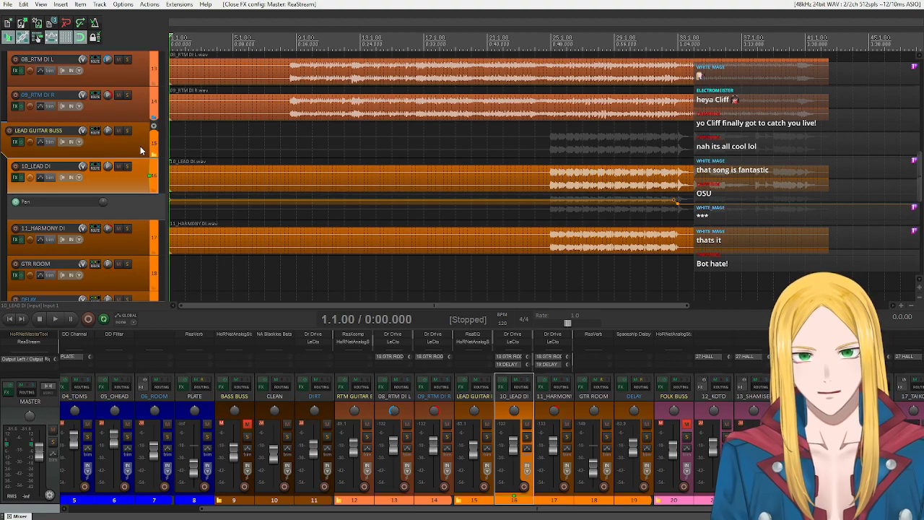
scroll(140, 146, "up", 1)
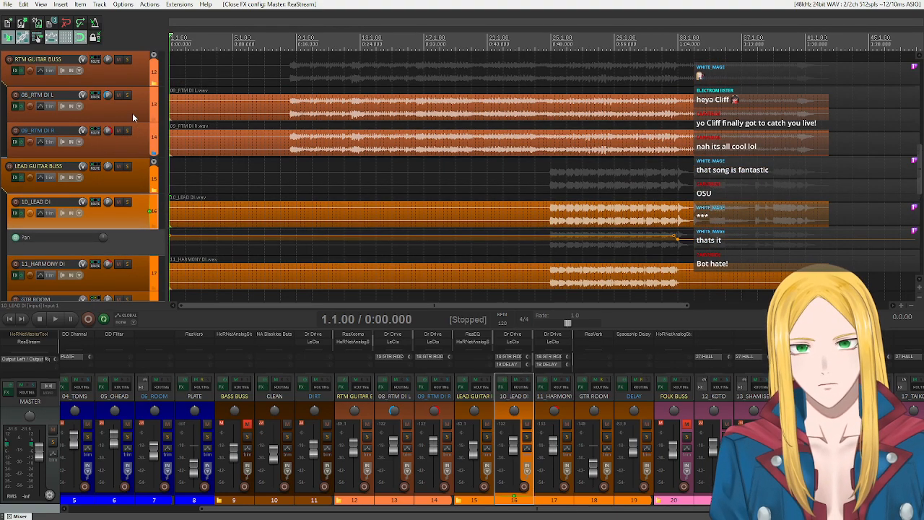
scroll(132, 113, "up", 1)
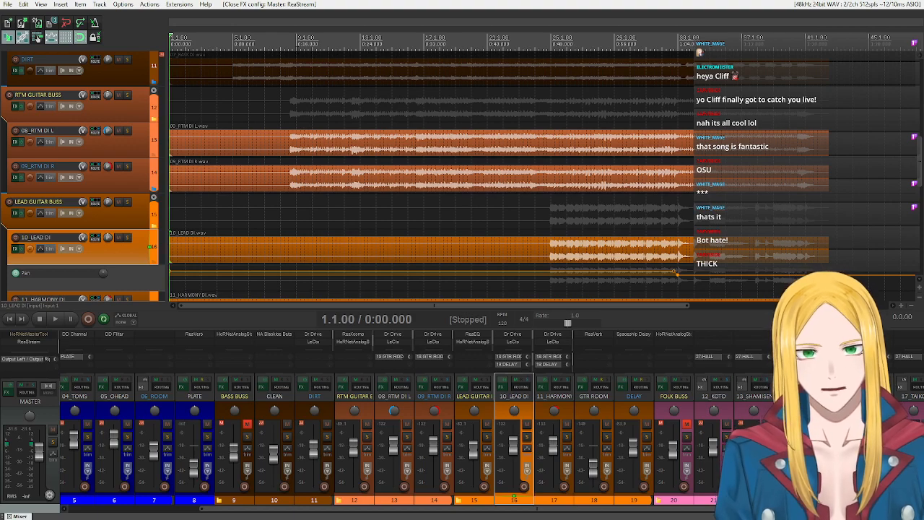
- Set a time selection from bar 9 to bar 17 and play back the section from bar 9
left_click_drag(298, 49, 421, 49)
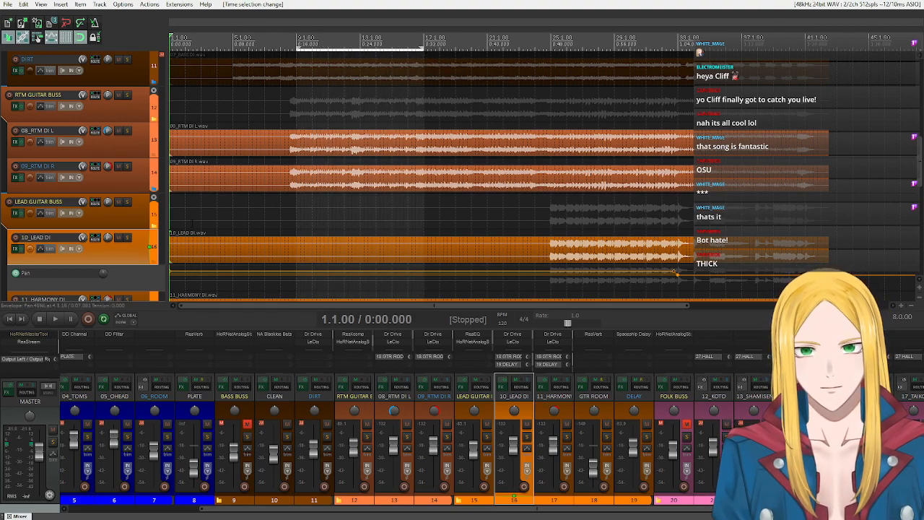
left_click(297, 43)
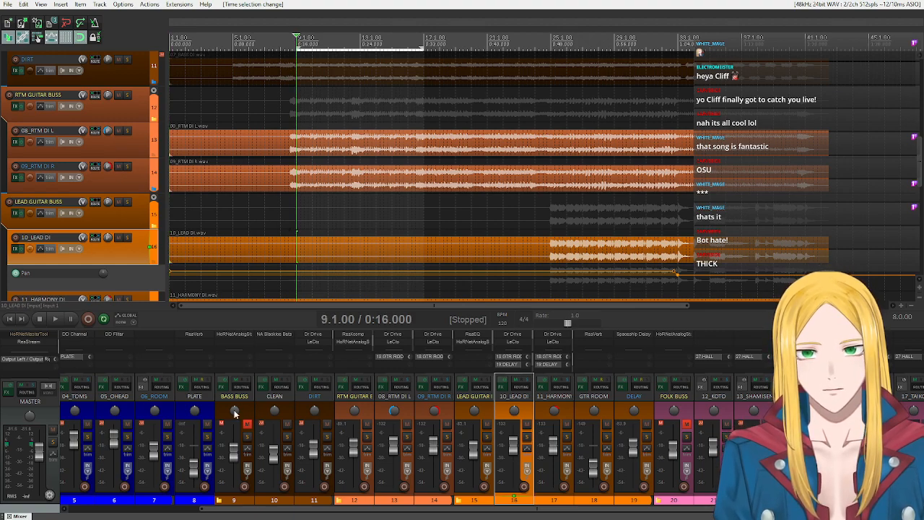
left_click(55, 318)
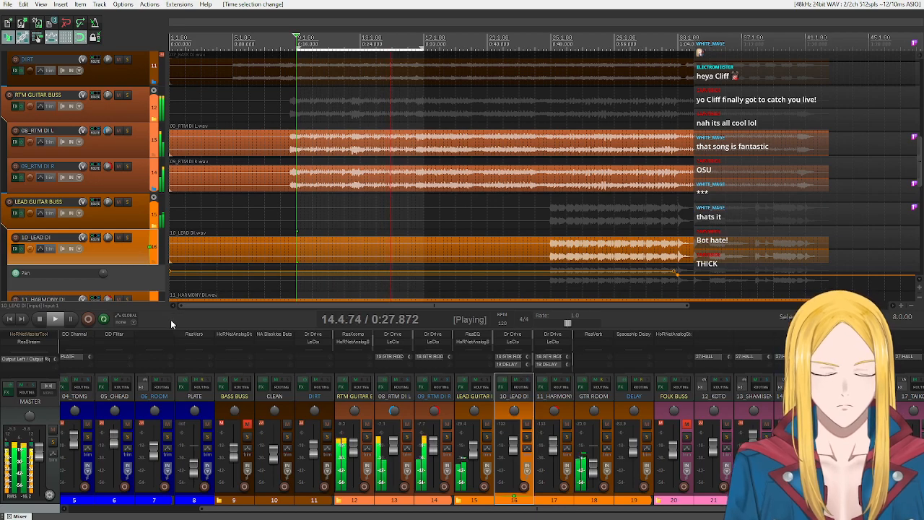
left_click(38, 321)
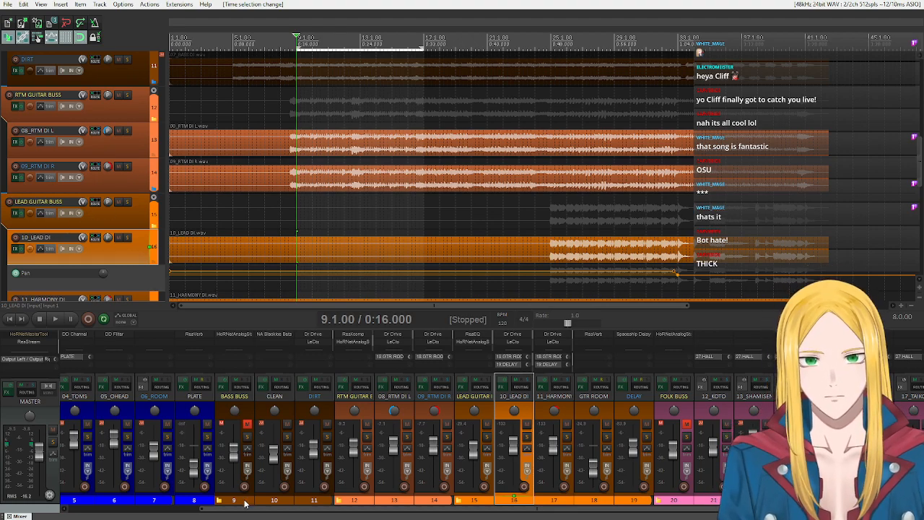
left_click_drag(248, 510, 493, 502)
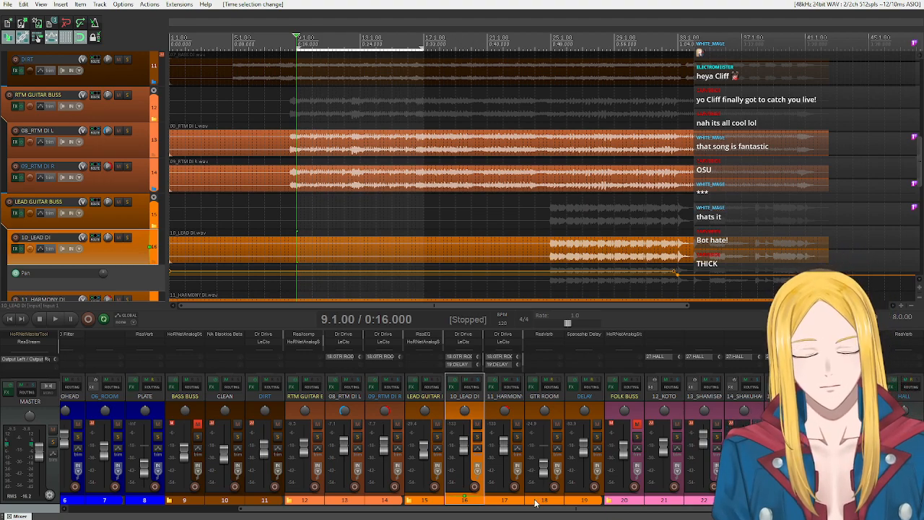
scroll(511, 511, "left", 1)
left_click_drag(511, 512, 444, 512)
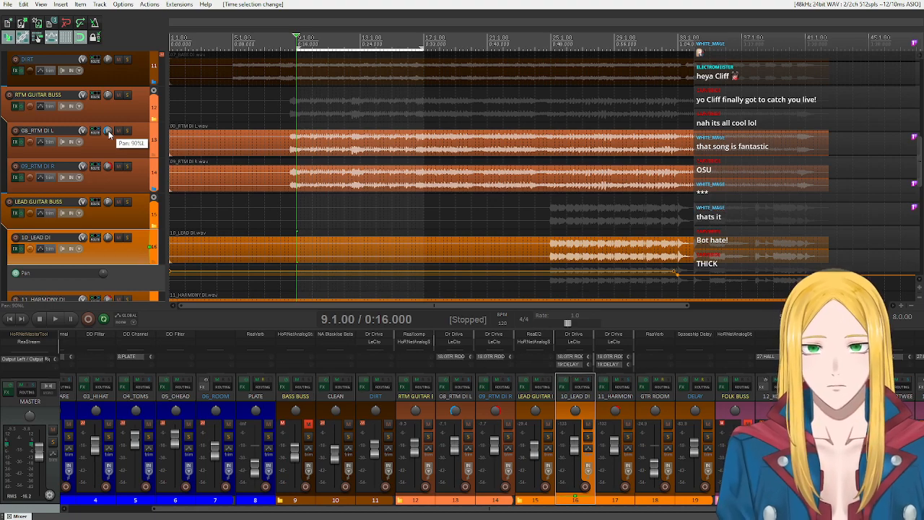
- Solo the 08_RTM DI L track with its pan centred, and audition it with its FX chain open
left_click(127, 131)
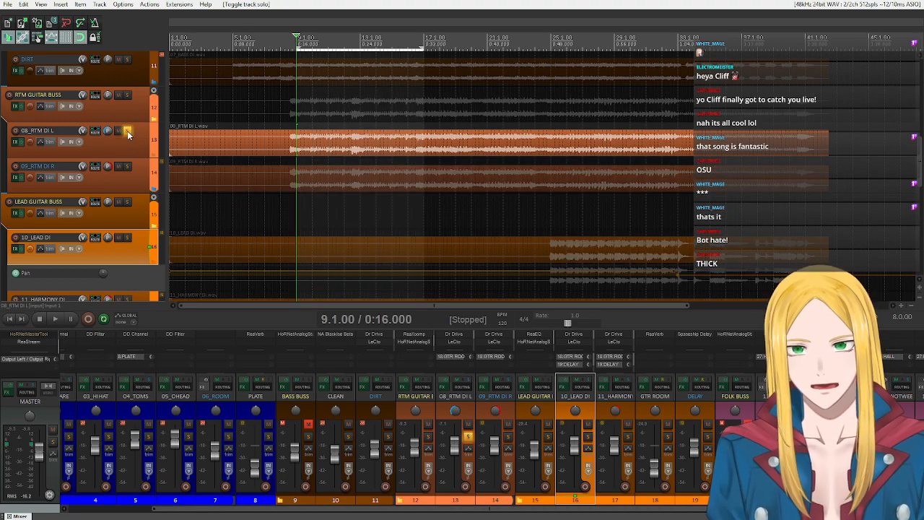
double_click(110, 131)
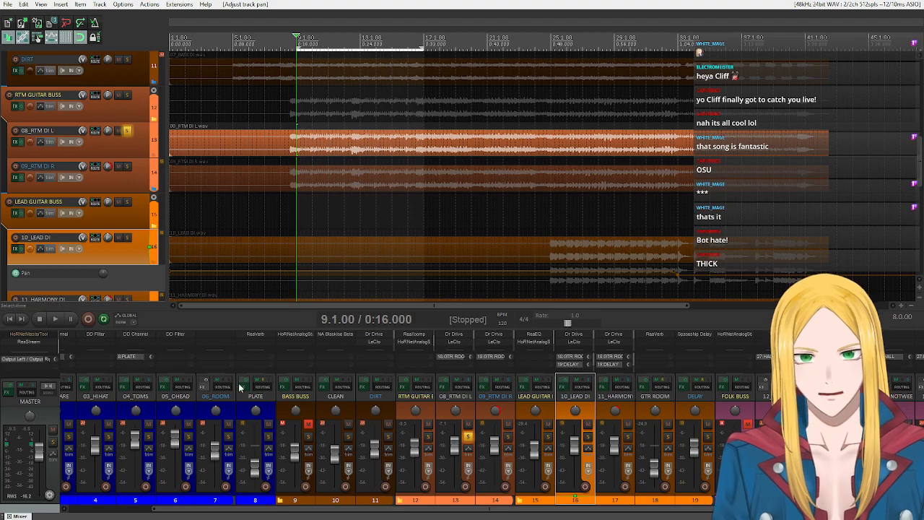
left_click(55, 316)
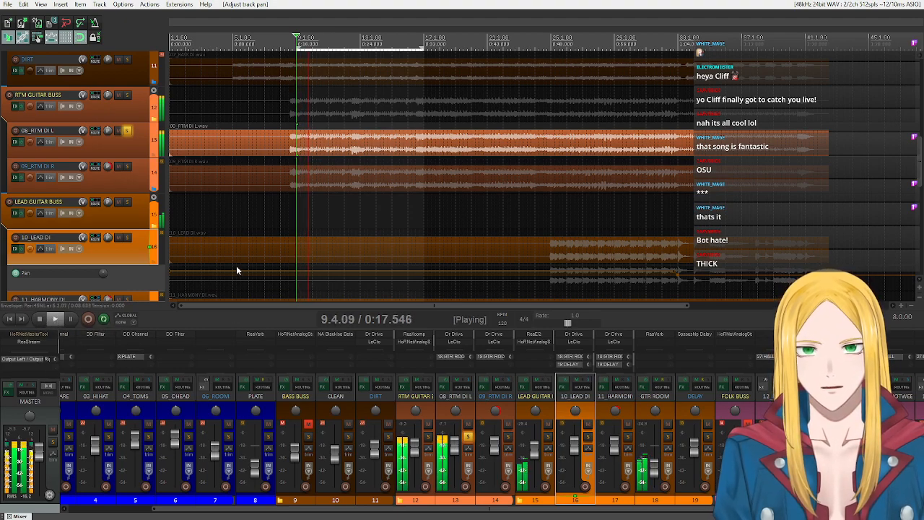
left_click(15, 142)
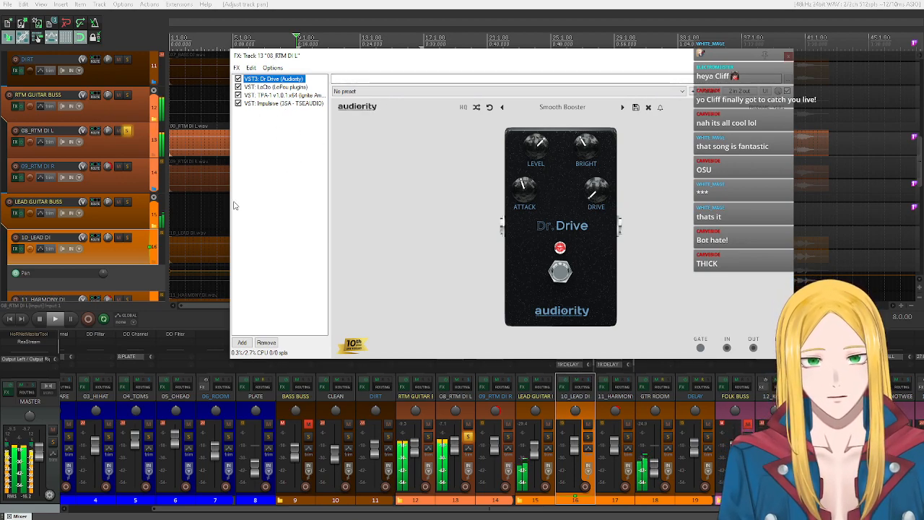
left_click(39, 319)
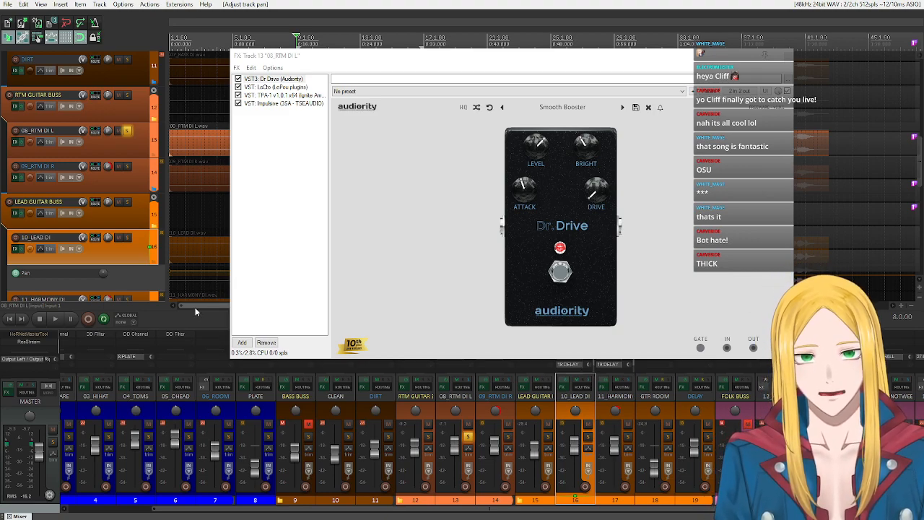
- Bypass Impulsive, TPA-1, LeCto and Dr Drive on the 08_RTM DI L track and play back the dry DI signal
left_click_drag(401, 64, 438, 317)
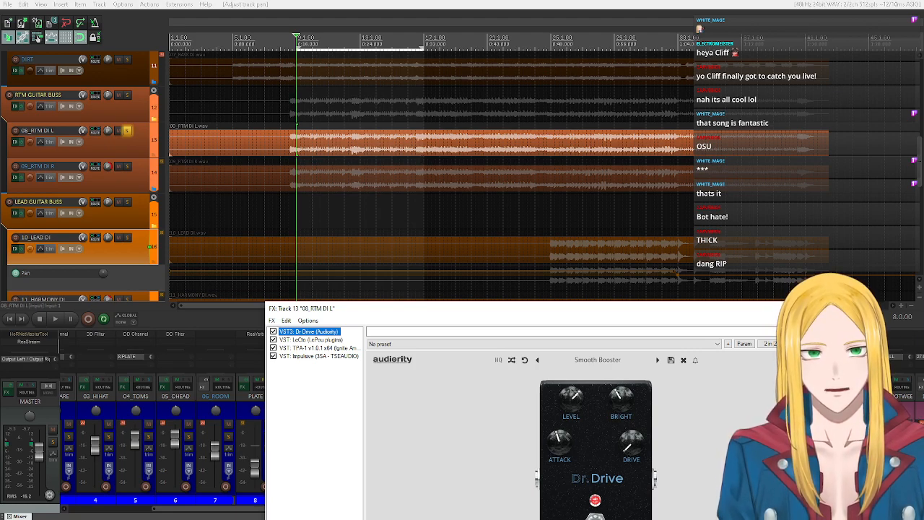
left_click_drag(420, 311, 433, 174)
left_click(285, 218)
left_click(285, 210)
left_click(284, 202)
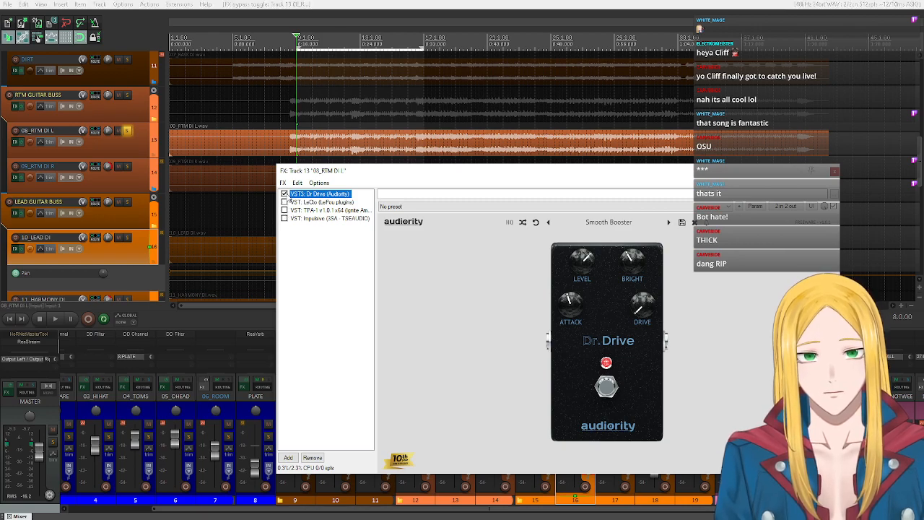
left_click(284, 194)
left_click_drag(426, 171, 432, 202)
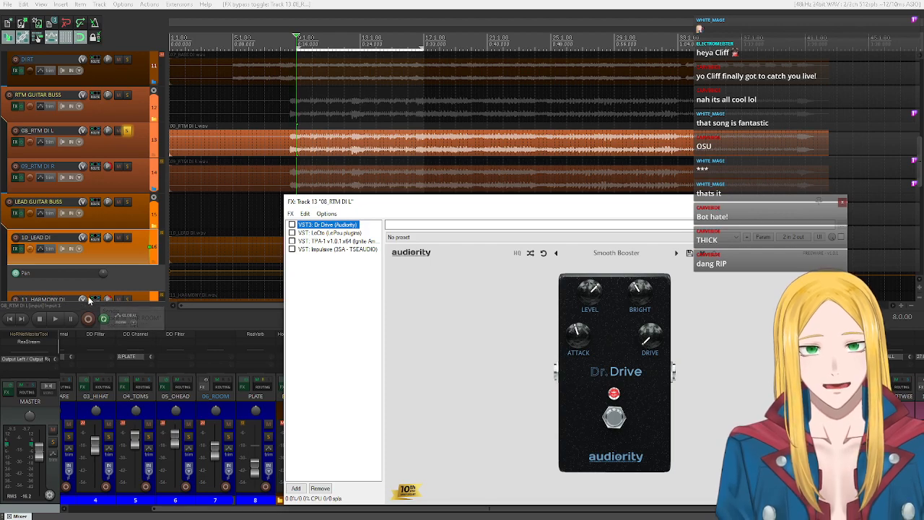
left_click(55, 318)
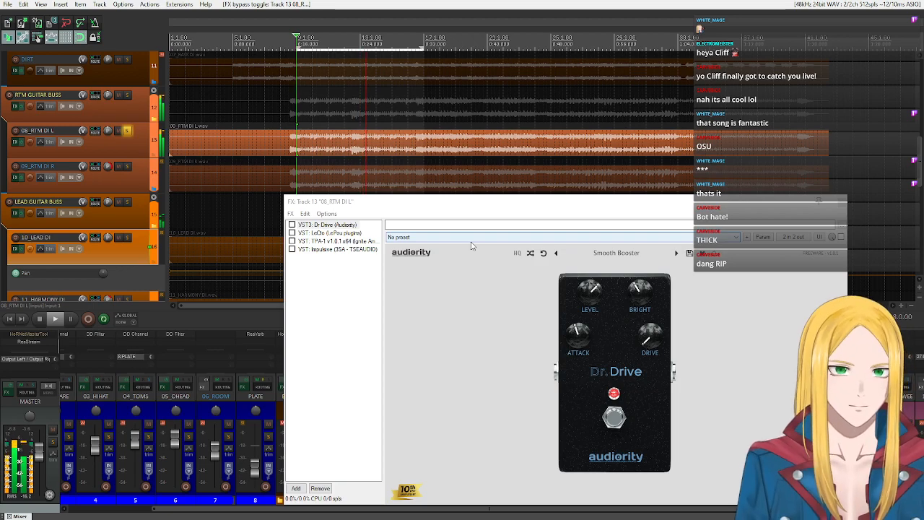
left_click(39, 318)
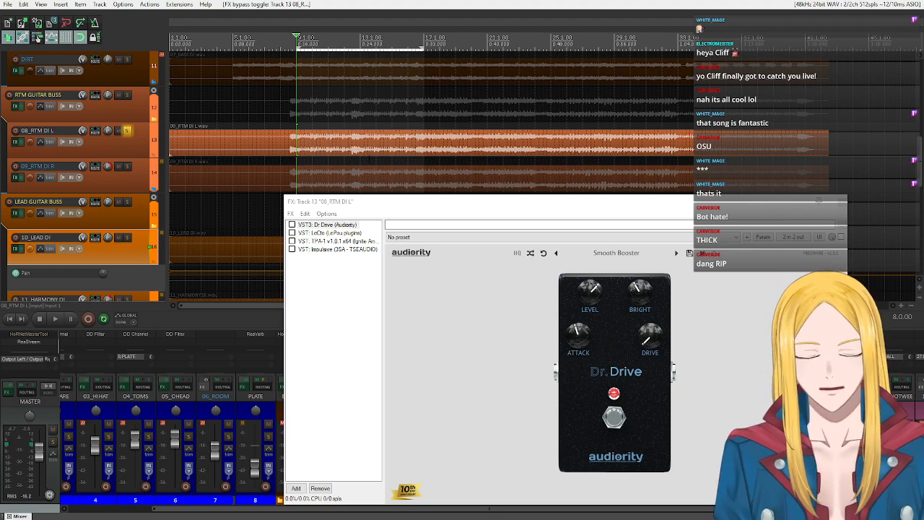
- Examine the LeCto amp and TPA-1 power amp settings in the 08_RTM DI L track's FX chain
left_click_drag(372, 208, 264, 178)
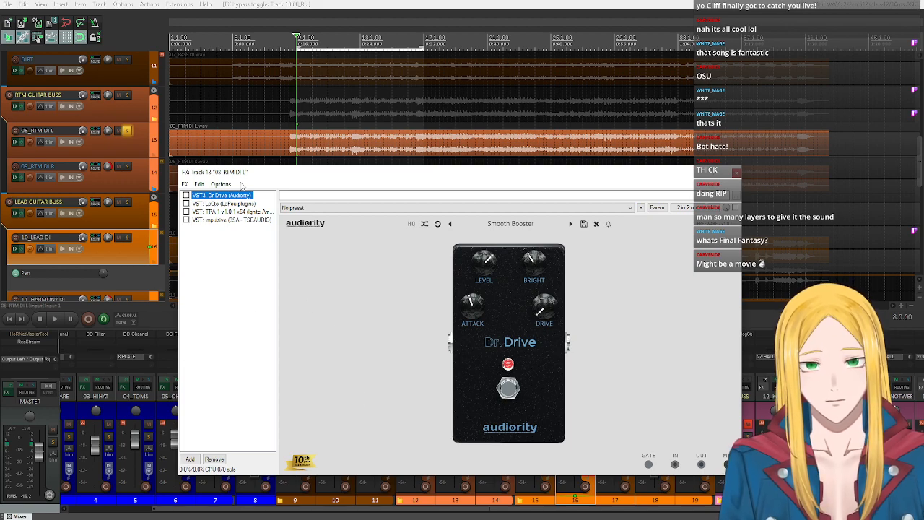
left_click(247, 203)
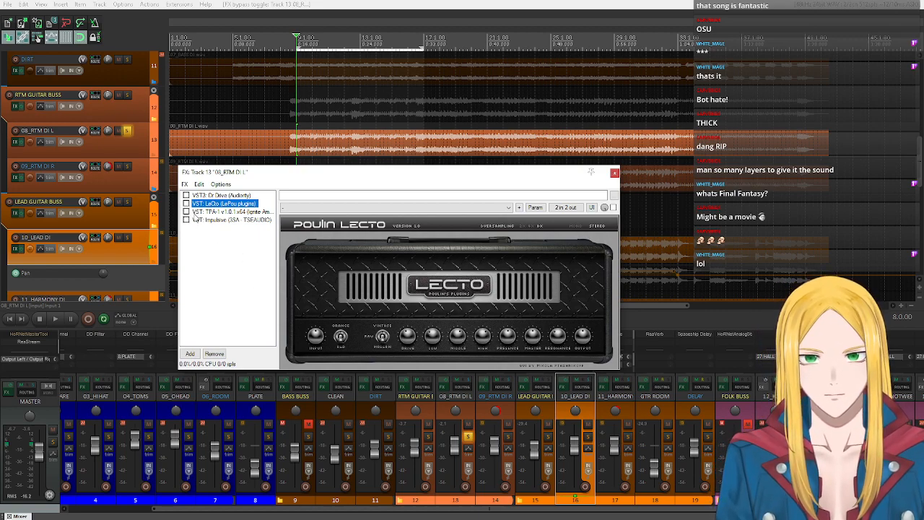
left_click(215, 211)
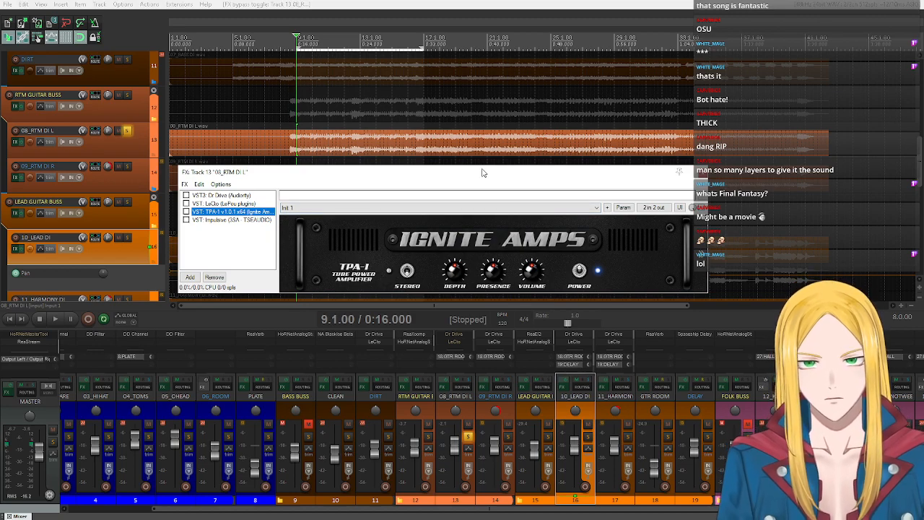
left_click(227, 203)
left_click(231, 211)
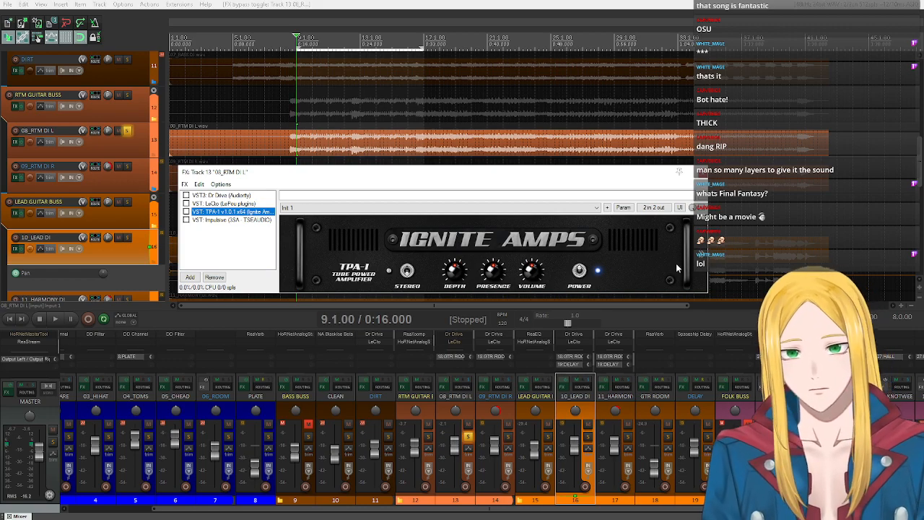
left_click(455, 238)
left_click(292, 286)
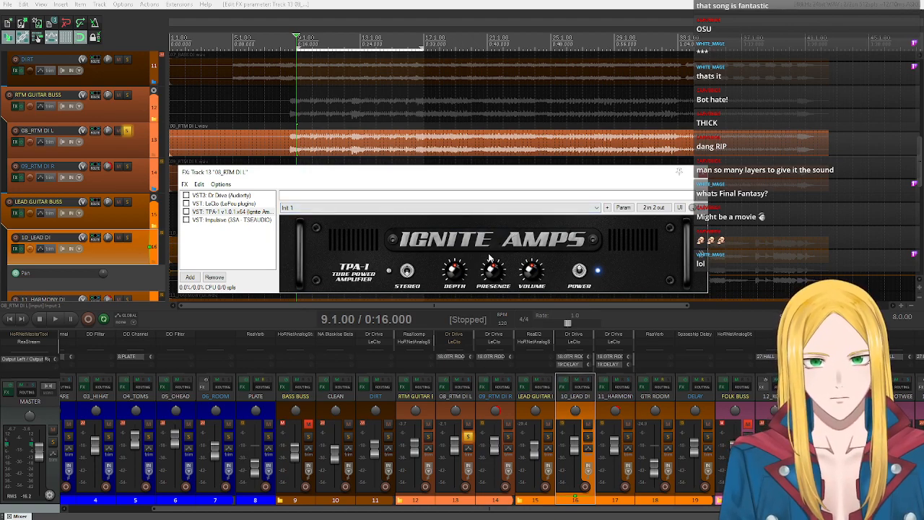
- Show the Impulsive cabinet loader and look through its impulse response lists
left_click(231, 219)
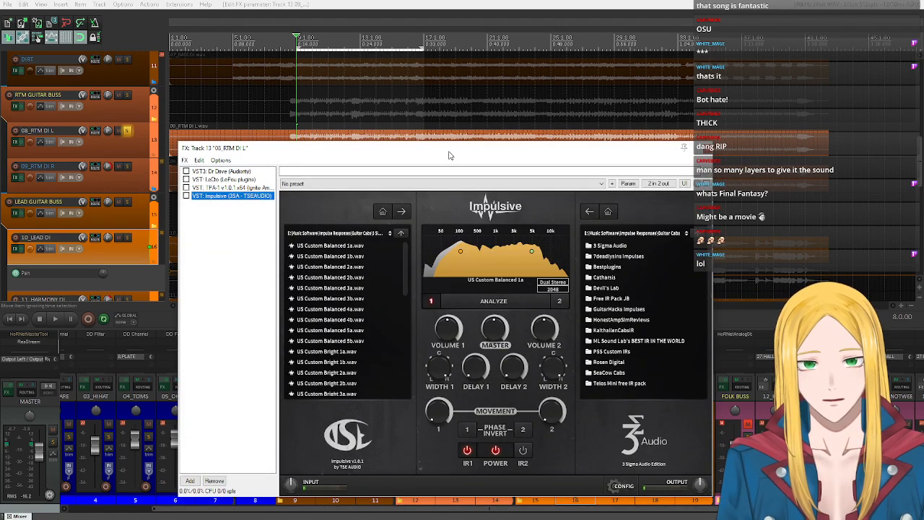
left_click_drag(451, 153, 372, 101)
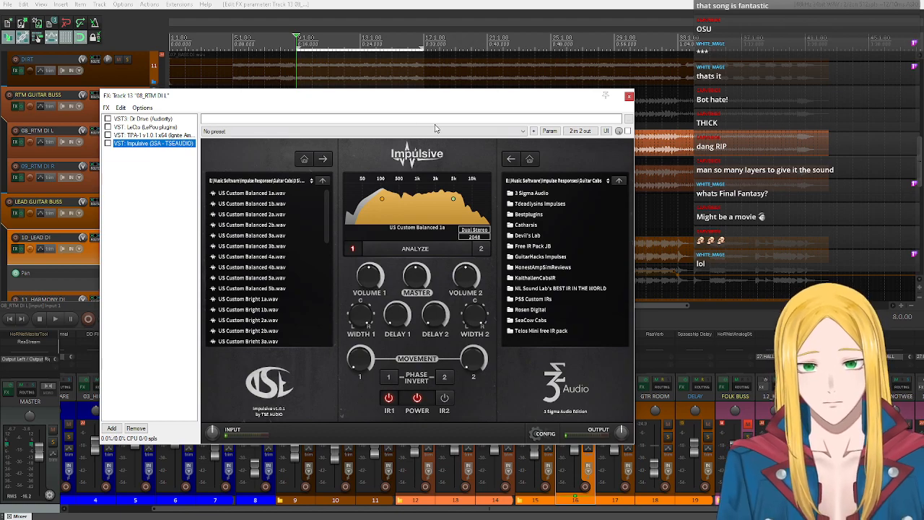
scroll(279, 267, "down", 3)
scroll(279, 267, "up", 1)
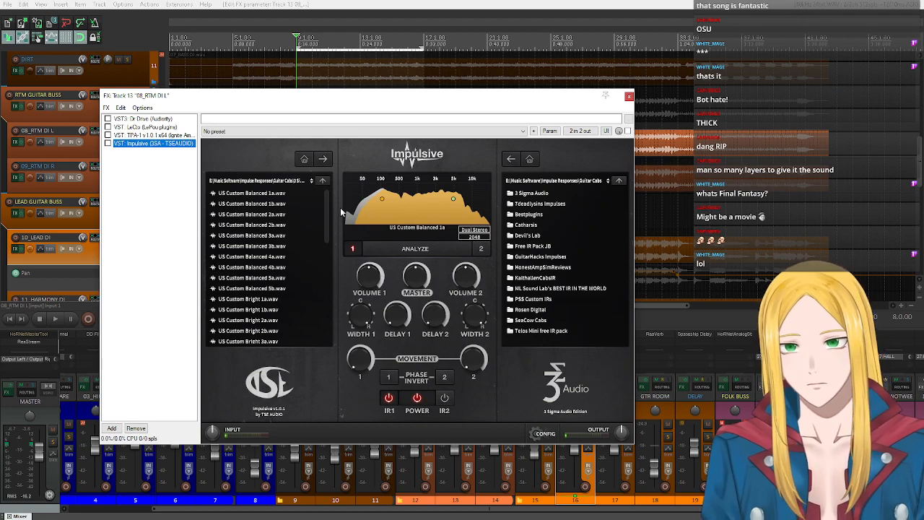
- Re-enable Impulsive, TPA-1, LeCto and Dr Drive in the 08_RTM DI L track's FX chain
left_click(108, 143)
left_click(108, 135)
left_click(108, 126)
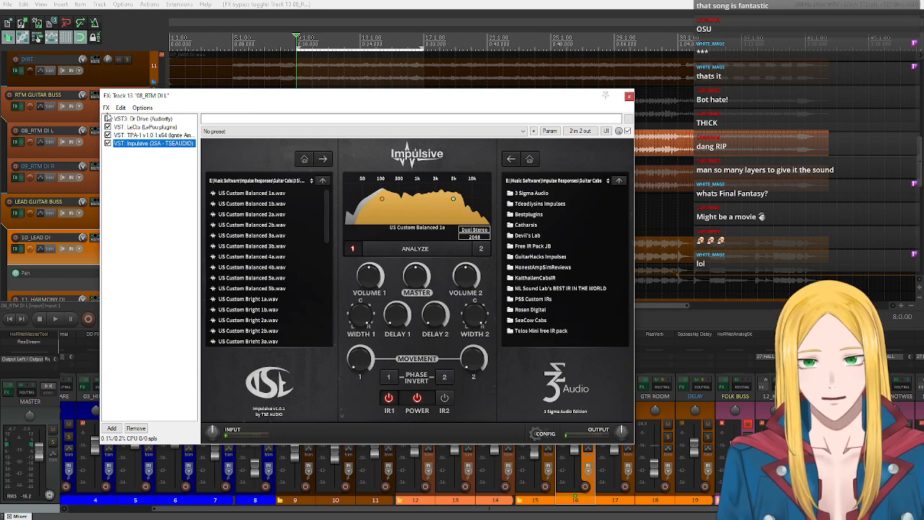
left_click(108, 118)
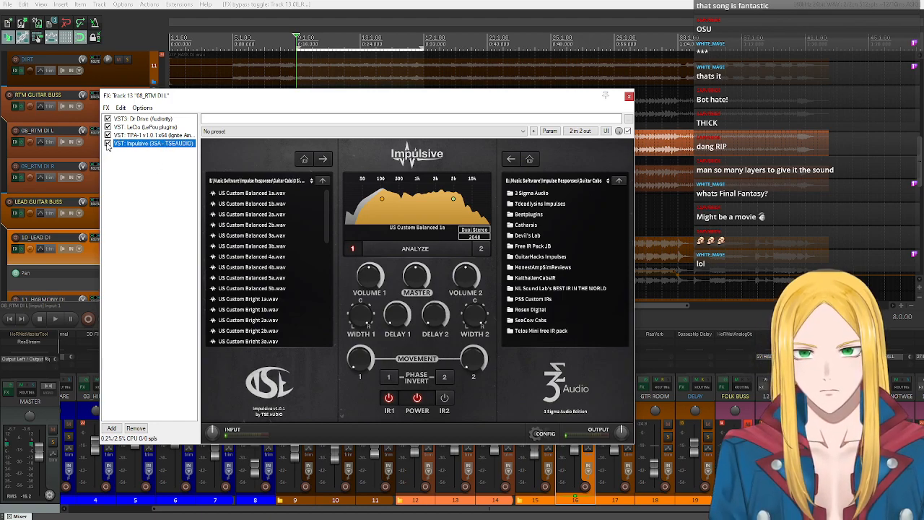
- Bypass TPA-1, Impulsive and Dr Drive on 08_RTM DI L, and play back the track with only LeCto active
left_click(107, 136)
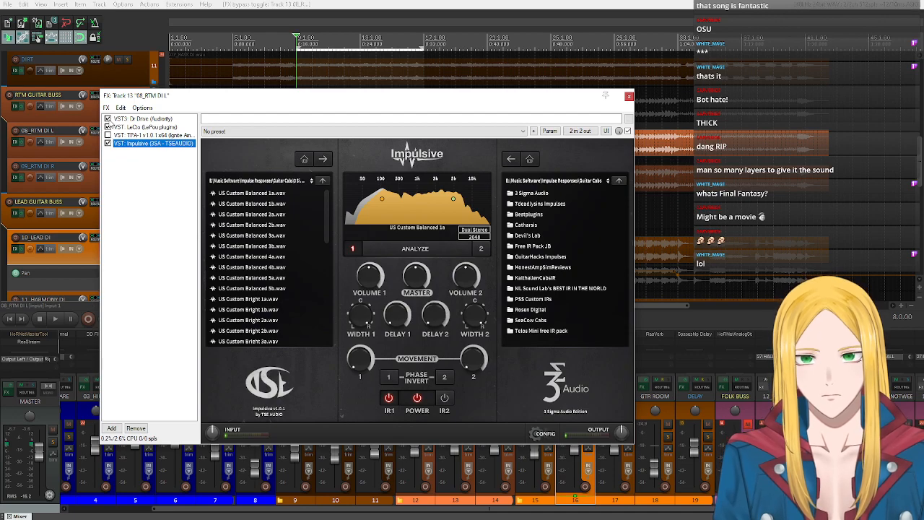
left_click(108, 143)
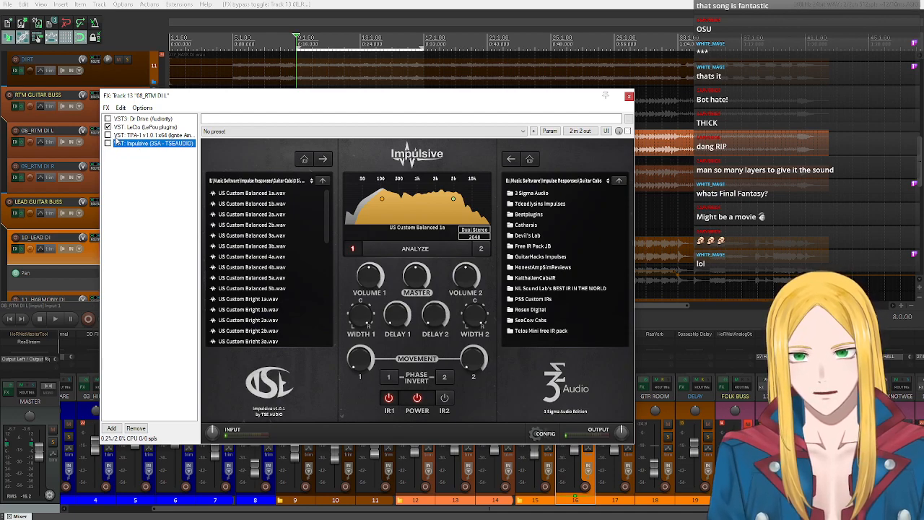
left_click(137, 127)
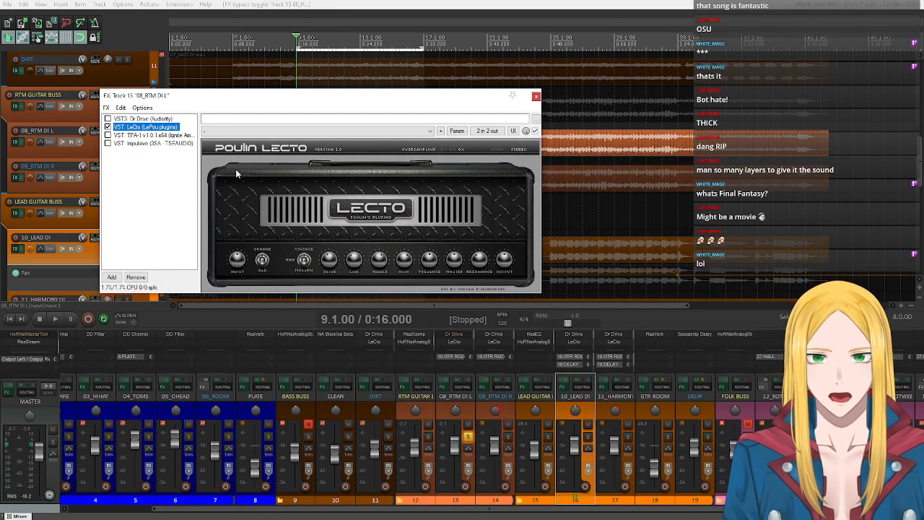
left_click(61, 322)
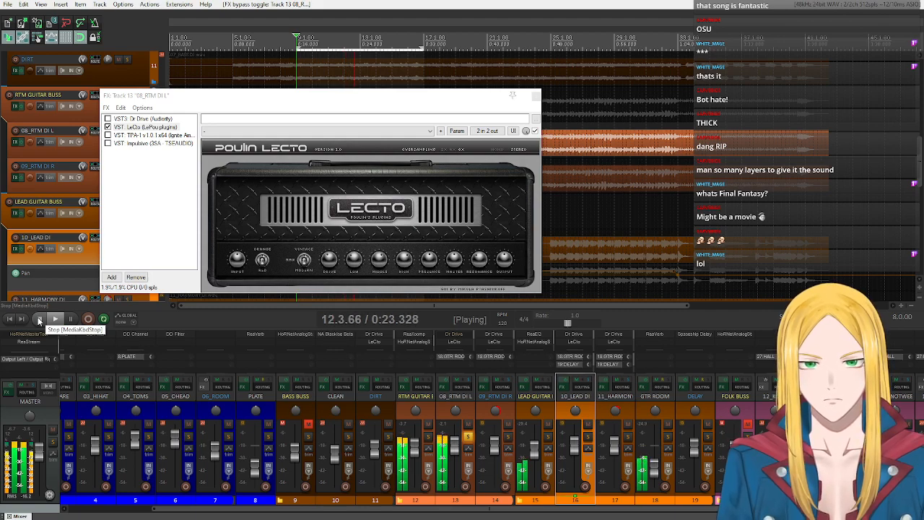
left_click(39, 320)
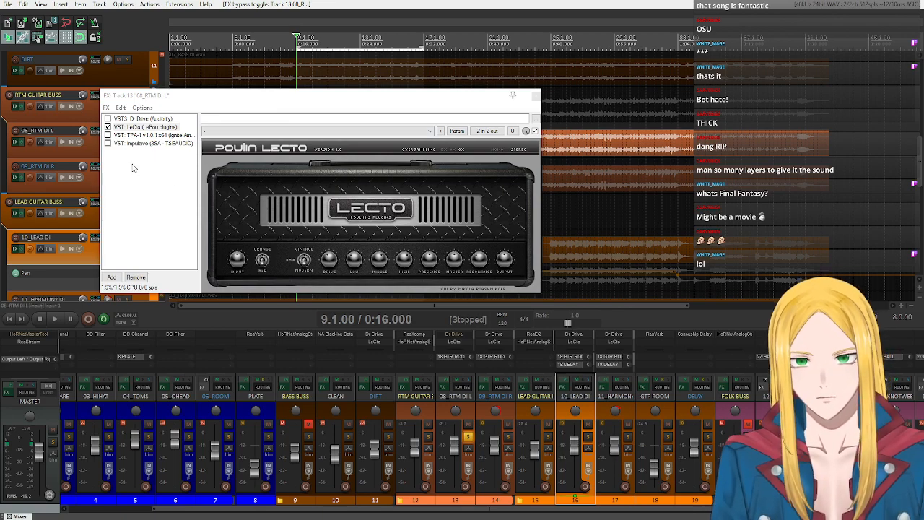
- Re-enable the Impulsive cabinet loader on 08_RTM DI L and play back LeCto with the cabinet
left_click(126, 143)
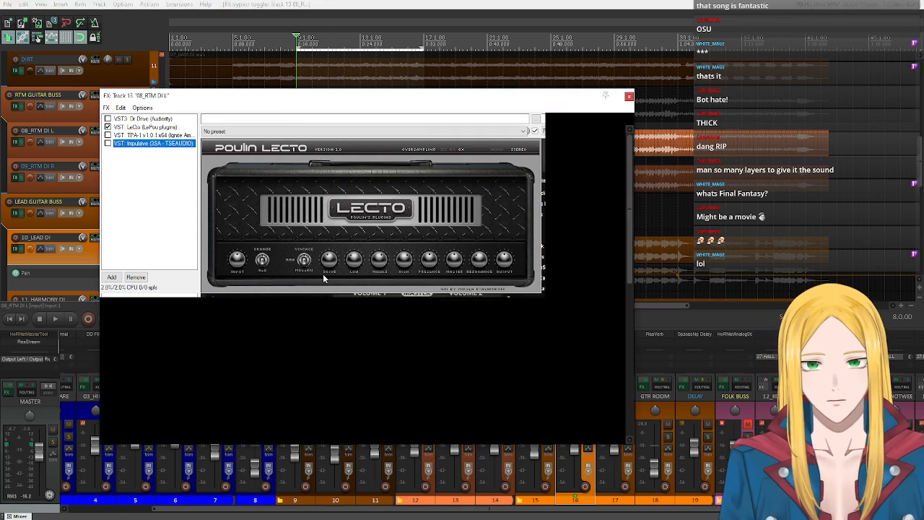
left_click(108, 143)
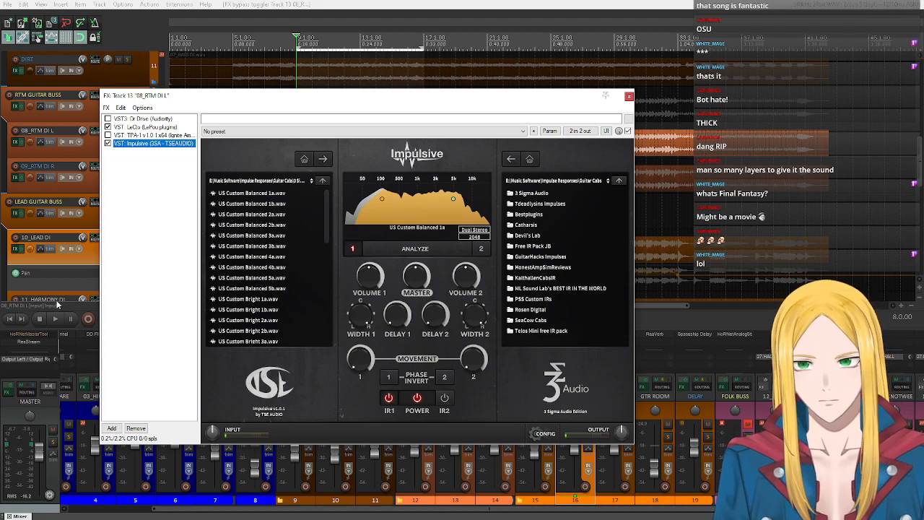
left_click(58, 319)
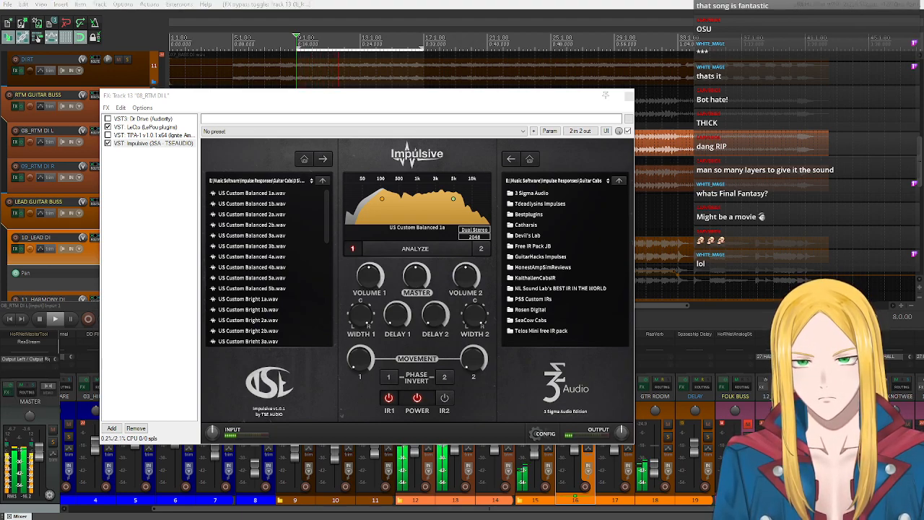
left_click(39, 319)
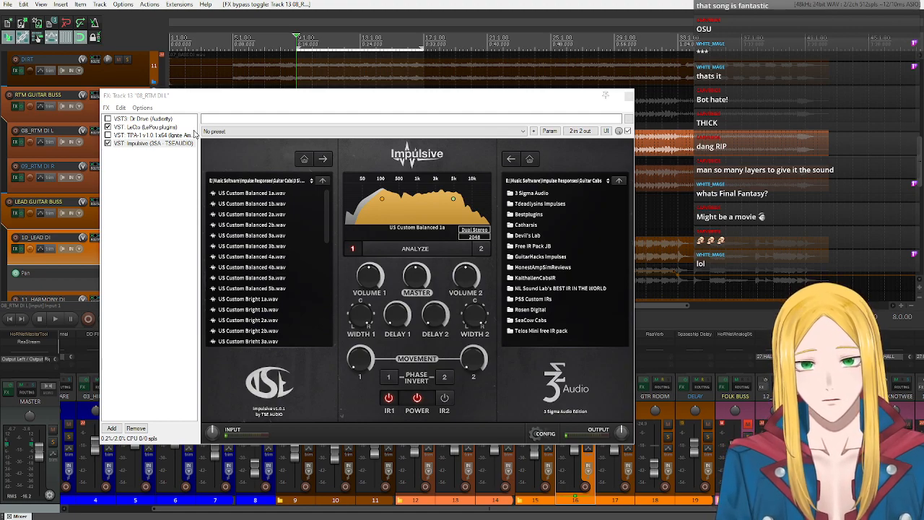
- Close the 08_RTM DI L FX chain and bypass Dr Drive in the 09_RTM DI R track's FX chain
left_click_drag(211, 103, 400, 91)
scroll(35, 222, "down", 4)
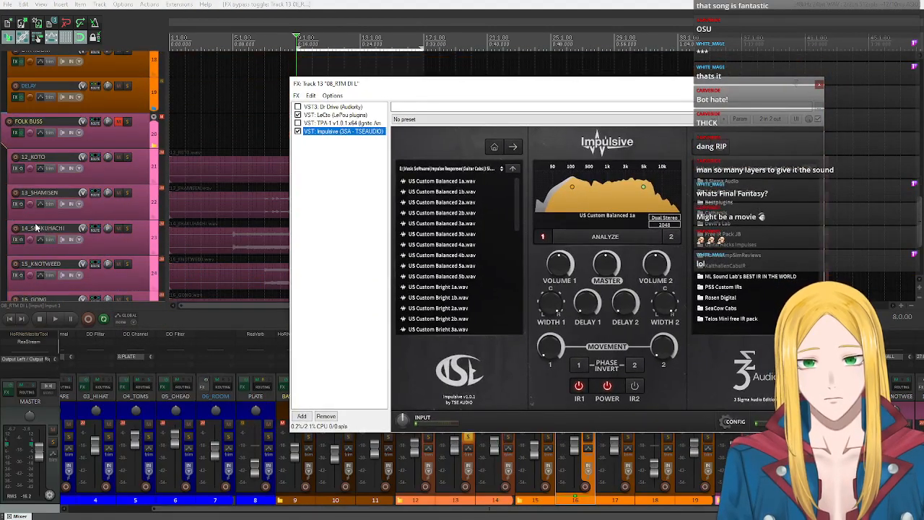
scroll(130, 151, "up", 5)
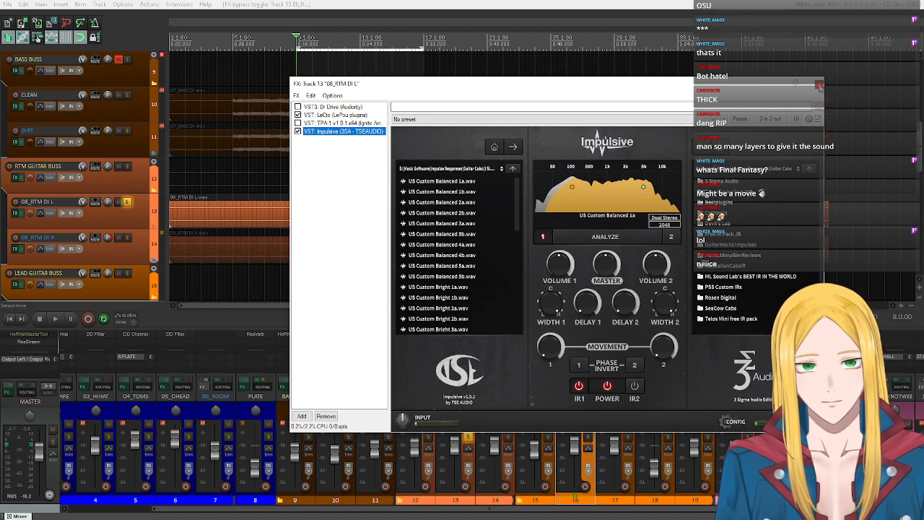
left_click(820, 85)
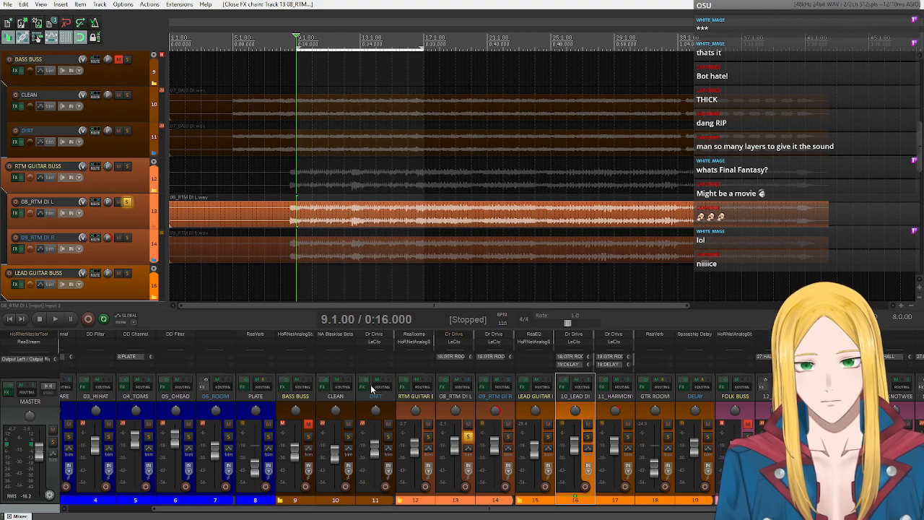
left_click(484, 386)
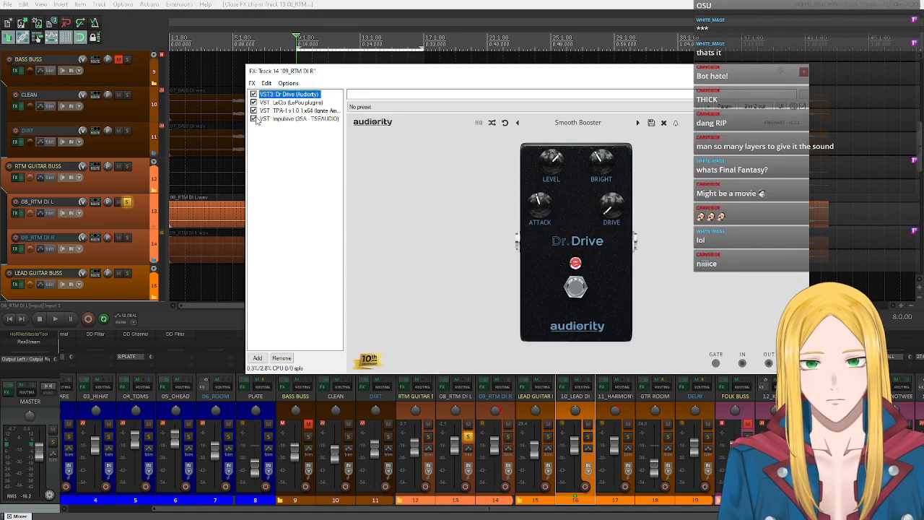
left_click(253, 94)
left_click(803, 71)
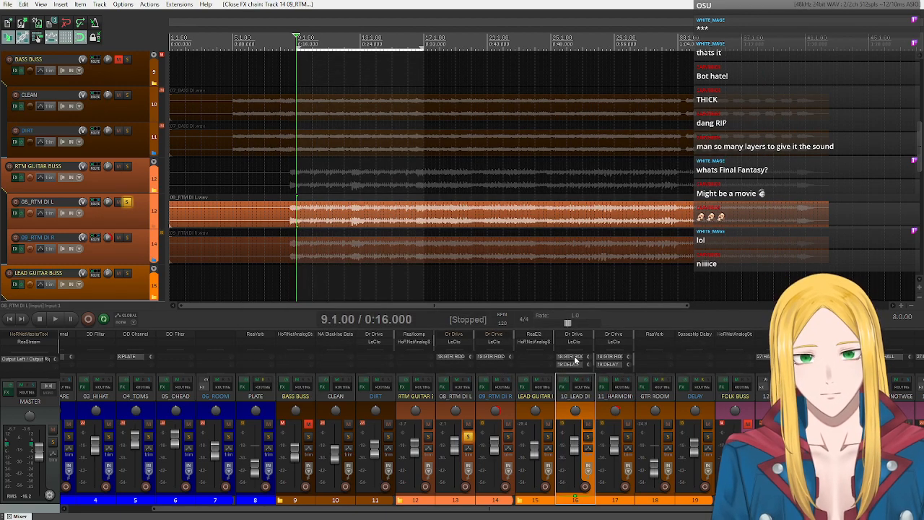
- Pan the 08_RTM DI L track to the left and turn off its solo
left_click_drag(458, 411, 469, 438)
left_click(469, 438)
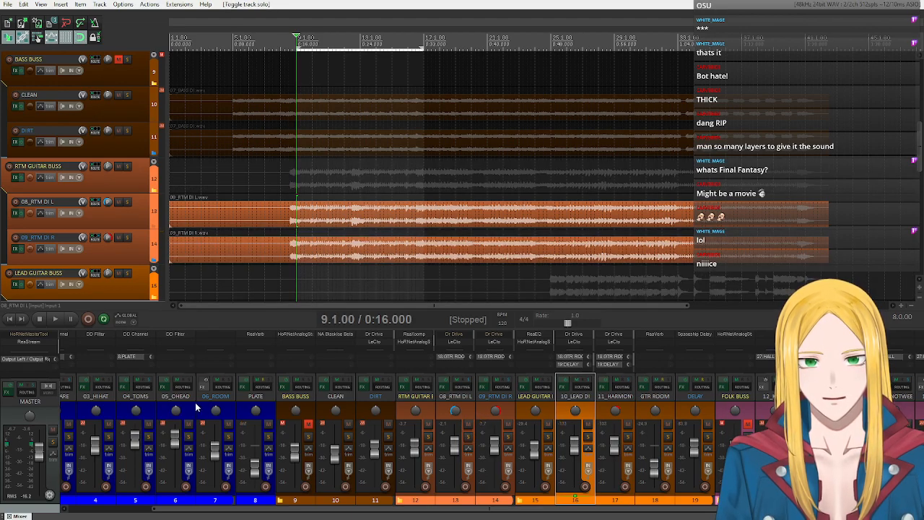
- Unmute the BASS BUSS and DRUM BUSS tracks
left_click(309, 423)
left_click_drag(273, 509, 173, 508)
left_click(92, 425)
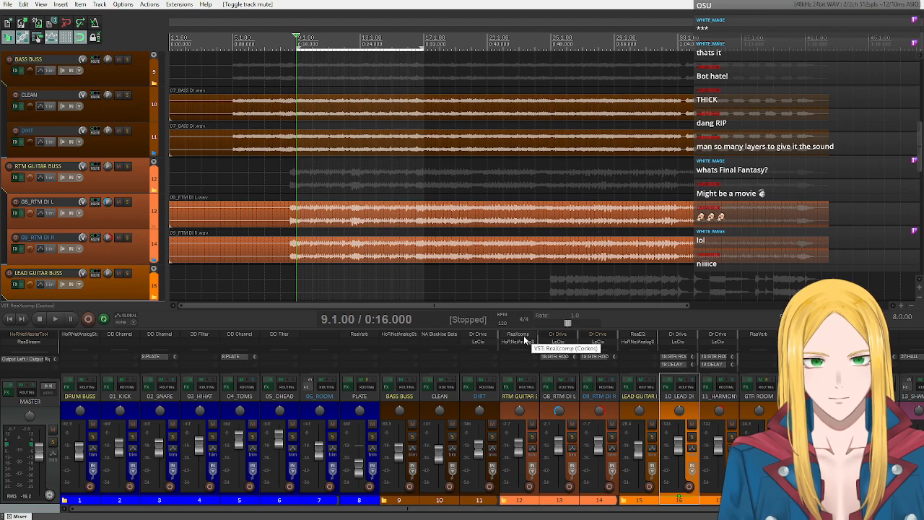
- Check ReaXcomp on the RTM GUITAR BUSS and play back the rhythm guitars together with the drums and bass
left_click(520, 338)
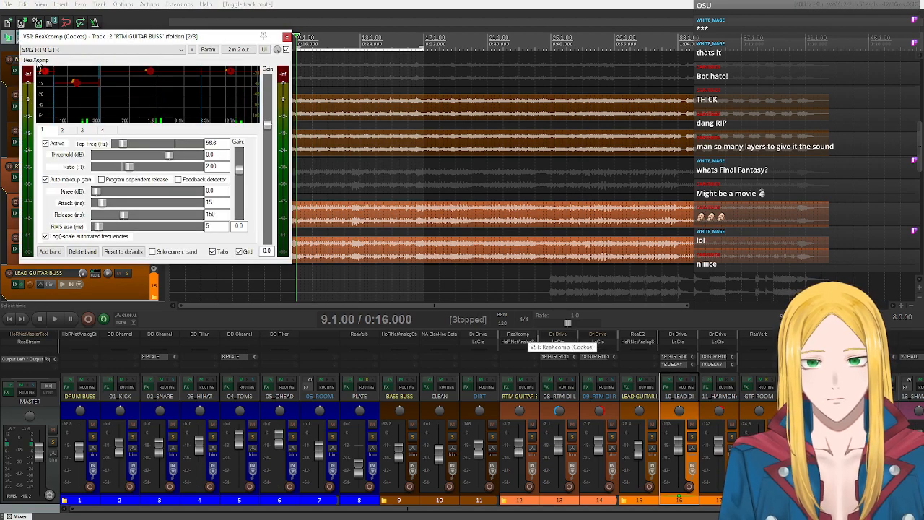
left_click(286, 36)
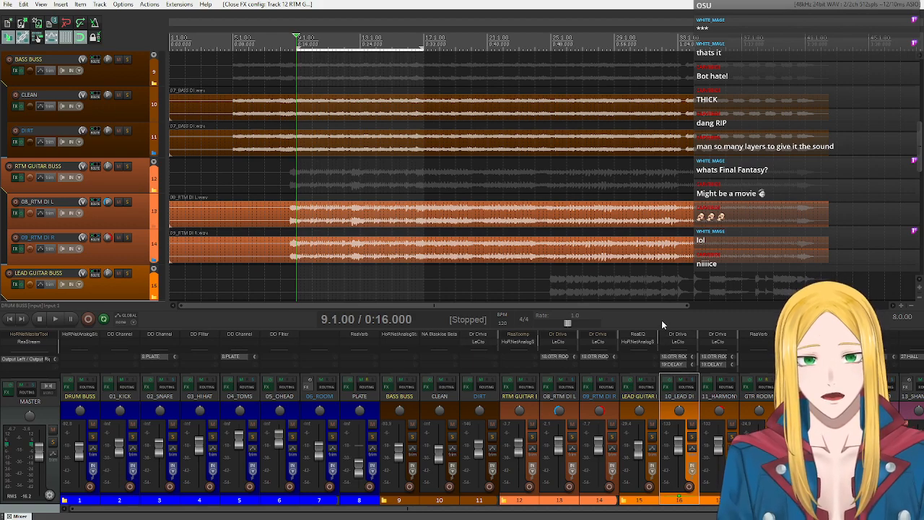
left_click(57, 320)
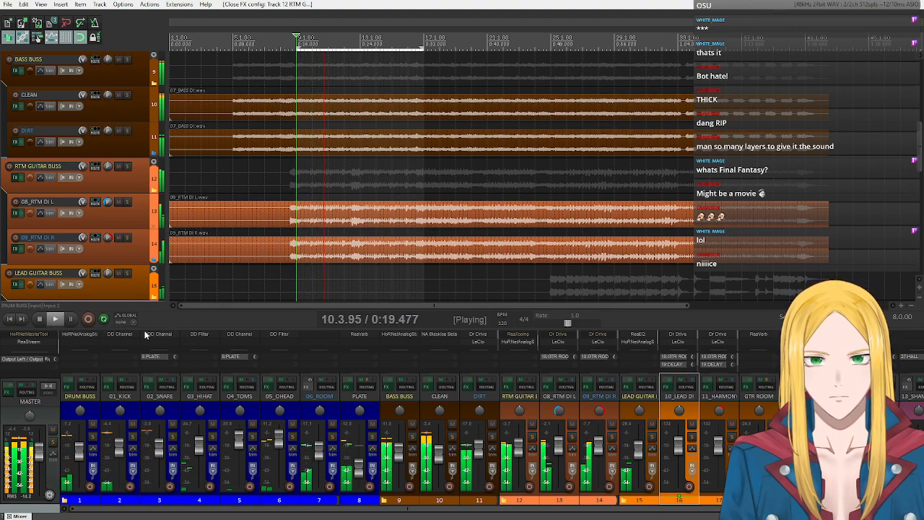
left_click(38, 318)
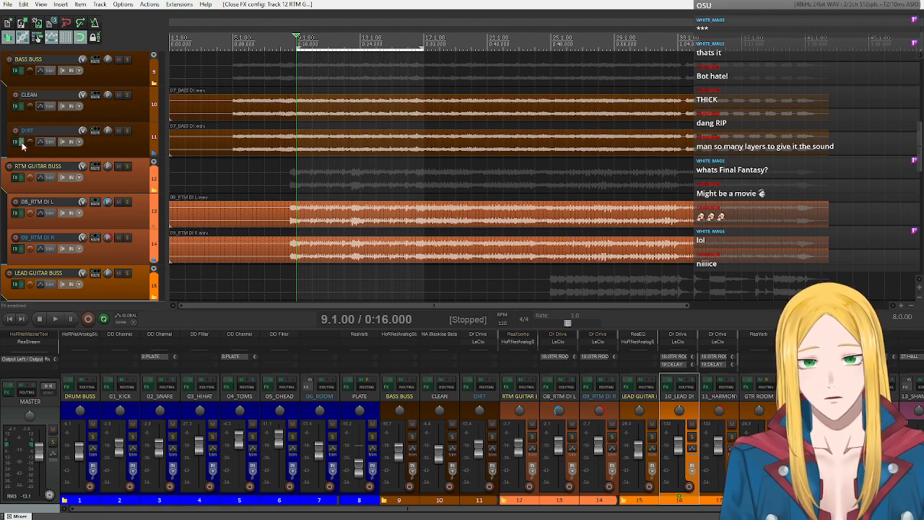
- Move the end of the drum folder from 06_ROOM to PLATE, and select the BASS BUSS track
scroll(115, 183, "up", 4)
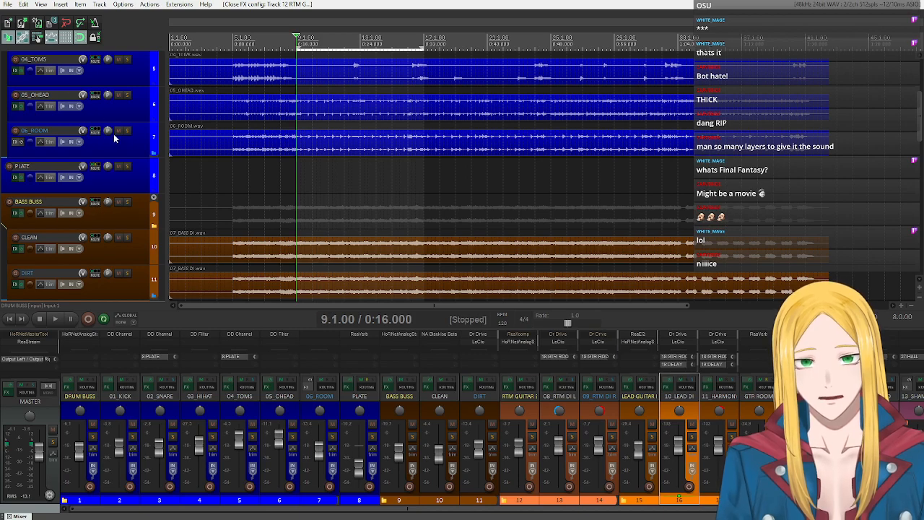
left_click(154, 154)
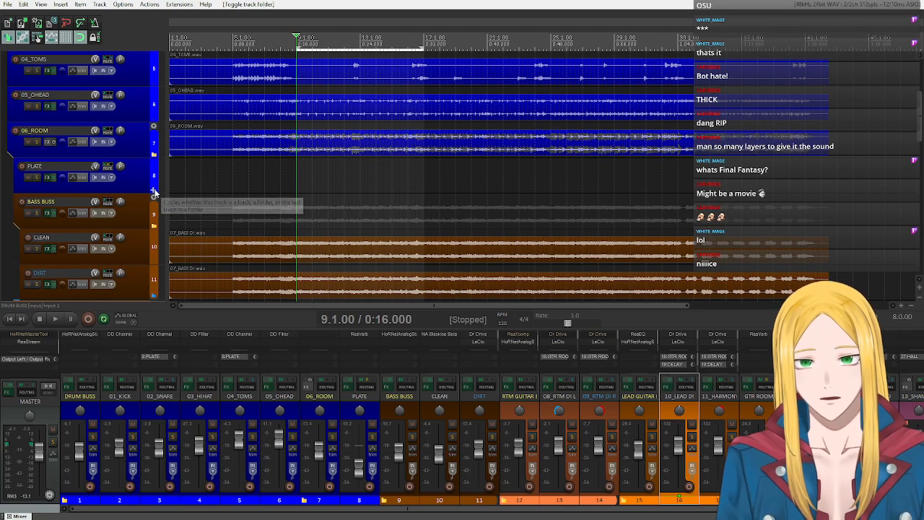
left_click(154, 156)
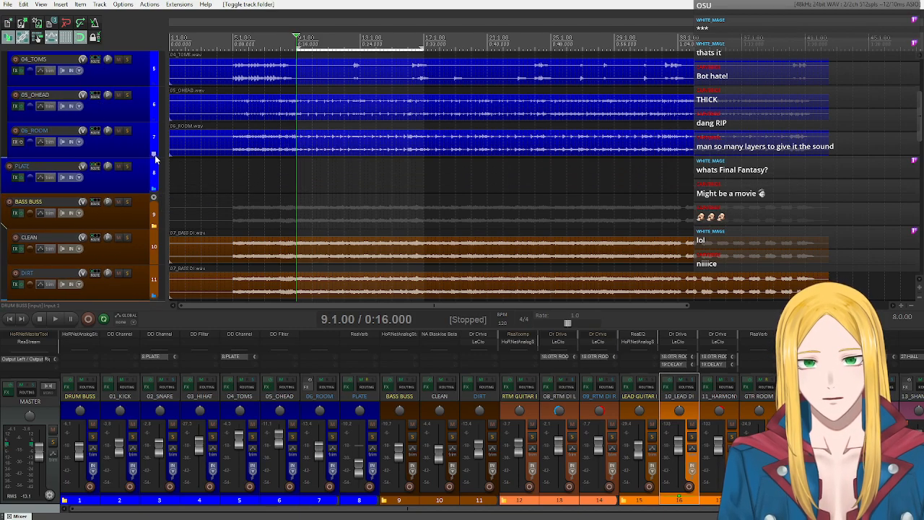
left_click(153, 155)
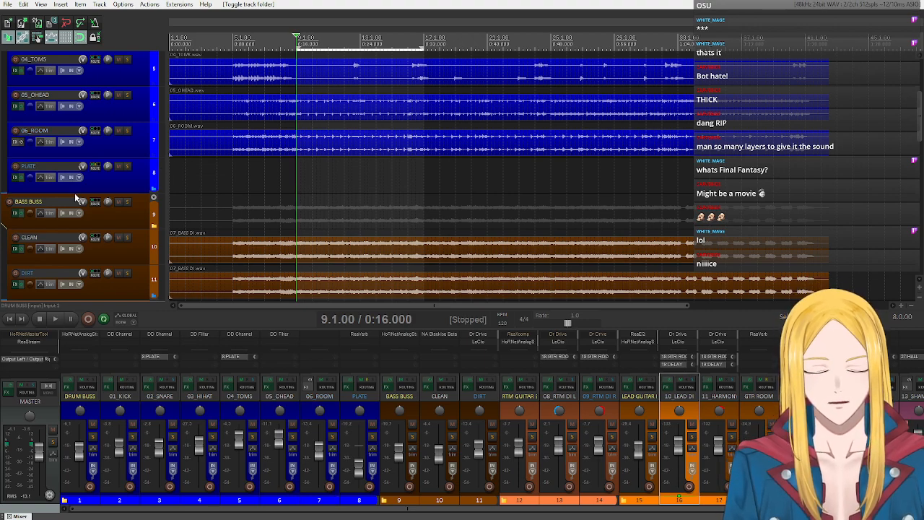
left_click(134, 213)
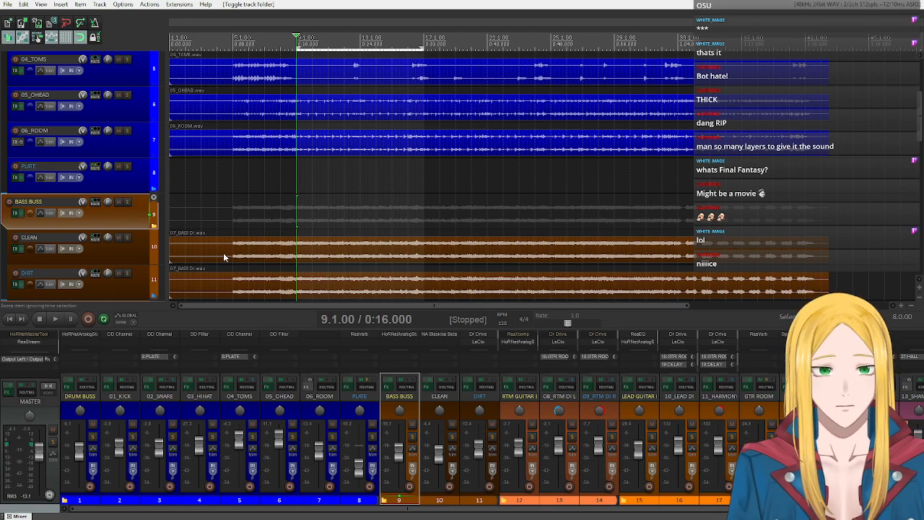
- View Dr Drive on 08_RTM DI L, solo the track and reset its pan to center
scroll(223, 253, "down", 5)
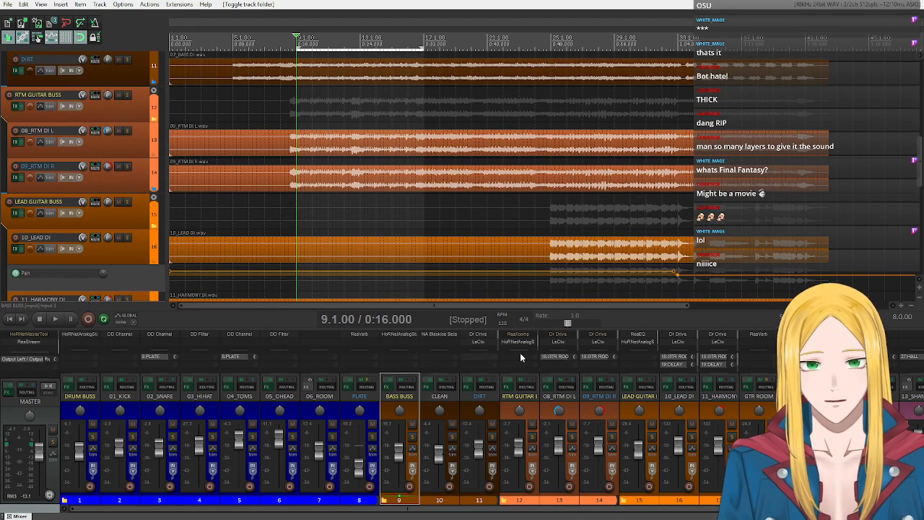
left_click(560, 344)
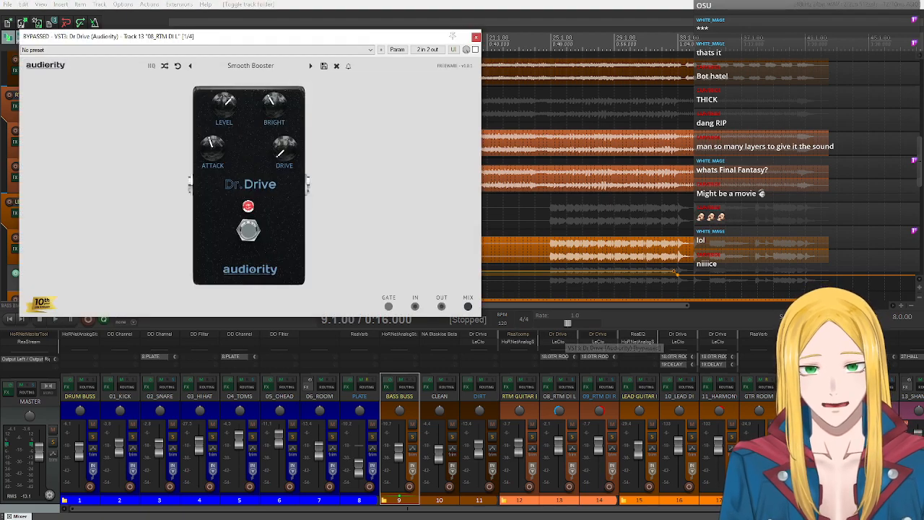
left_click(476, 37)
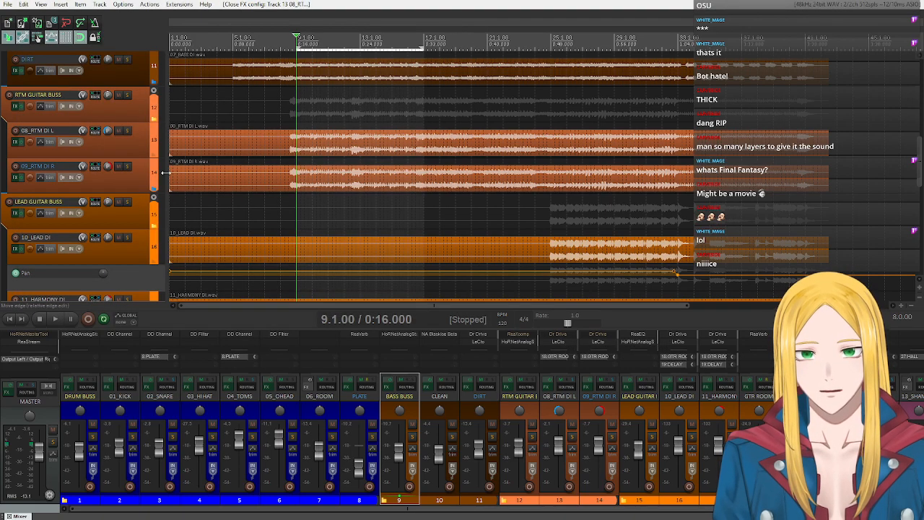
left_click(129, 131)
double_click(107, 133)
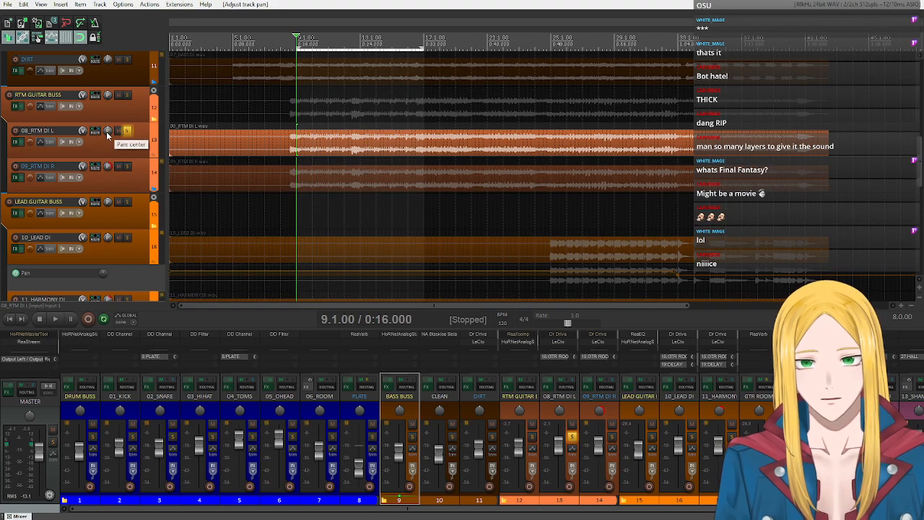
- Play back the soloed 08_RTM DI L track and enable Dr Drive in its FX chain during playback to compare the tone
left_click(66, 324)
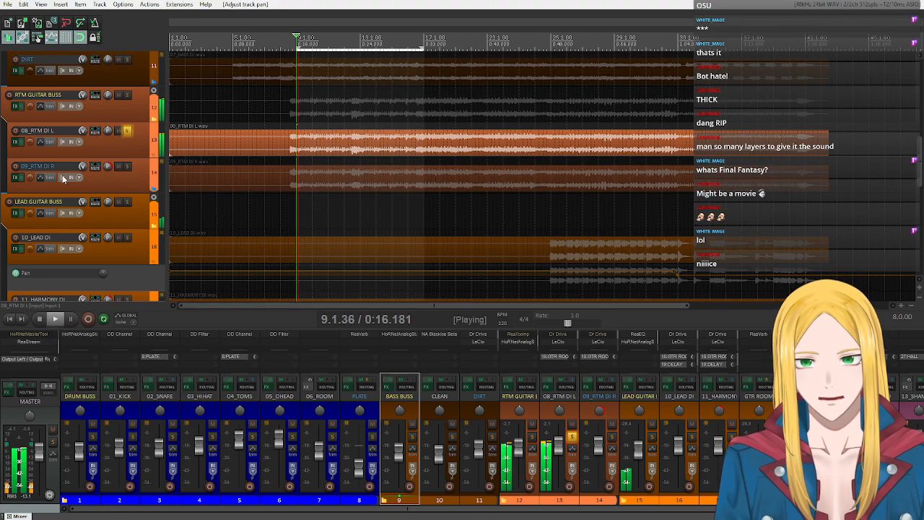
left_click(15, 142)
left_click(331, 107)
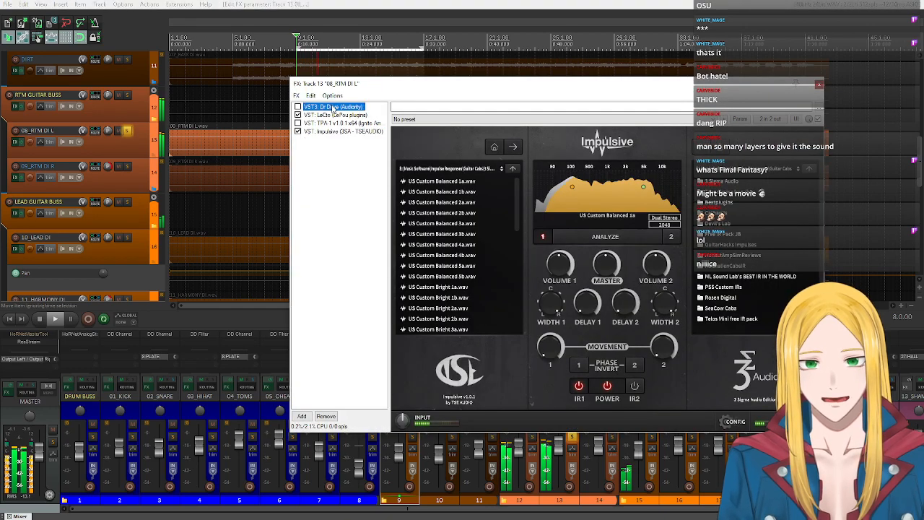
left_click(298, 107)
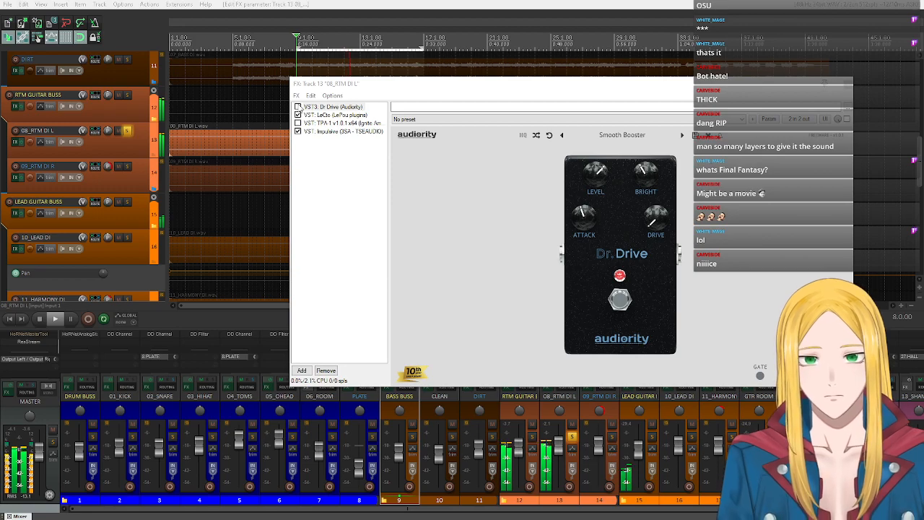
left_click(298, 107)
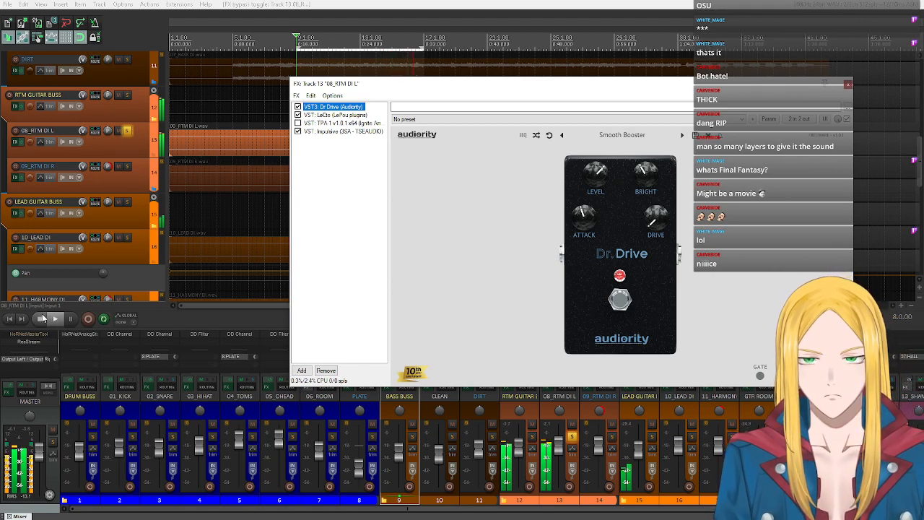
left_click(41, 318)
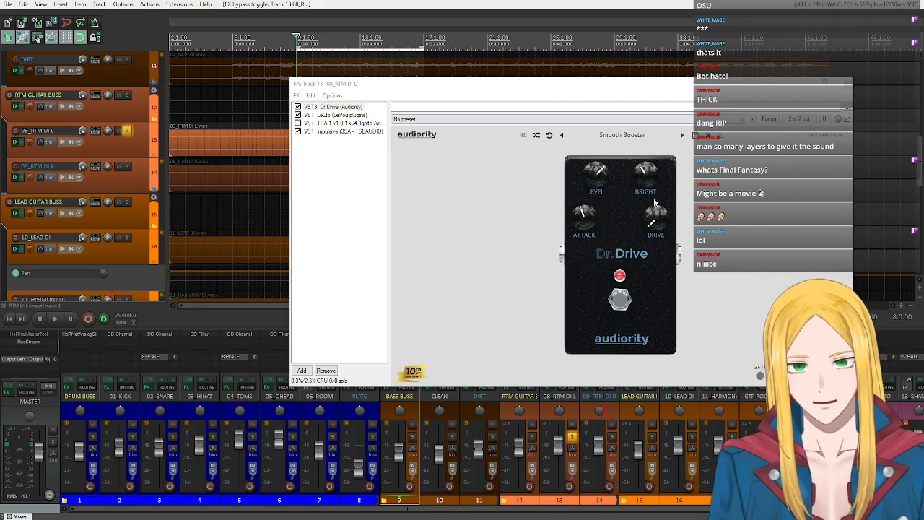
- Play back the soloed 08_RTM DI L track and enable the TPA-1 power amp during playback to compare the tone
left_click(343, 124)
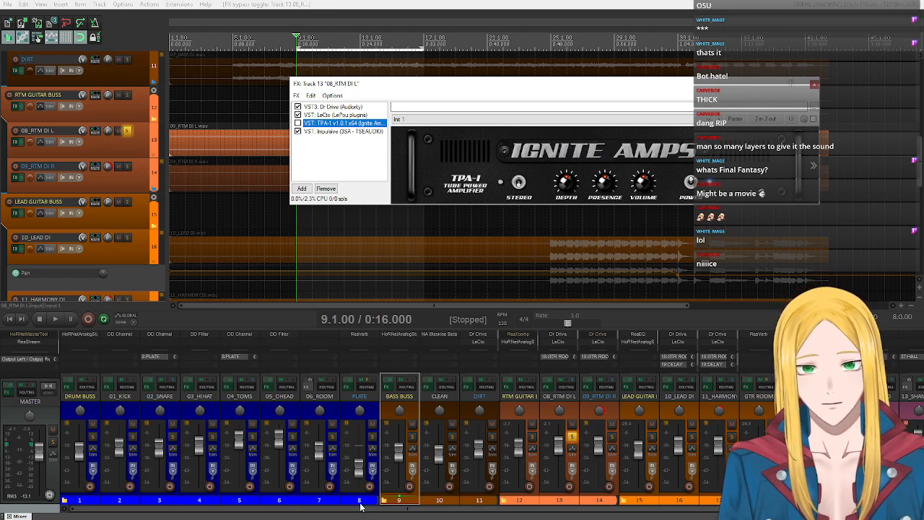
left_click(226, 513)
left_click_drag(221, 510, 172, 504)
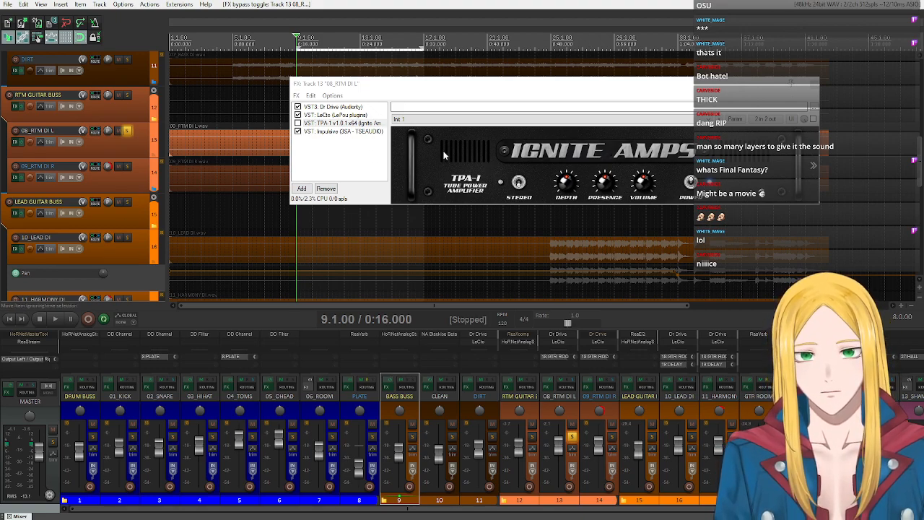
left_click(56, 319)
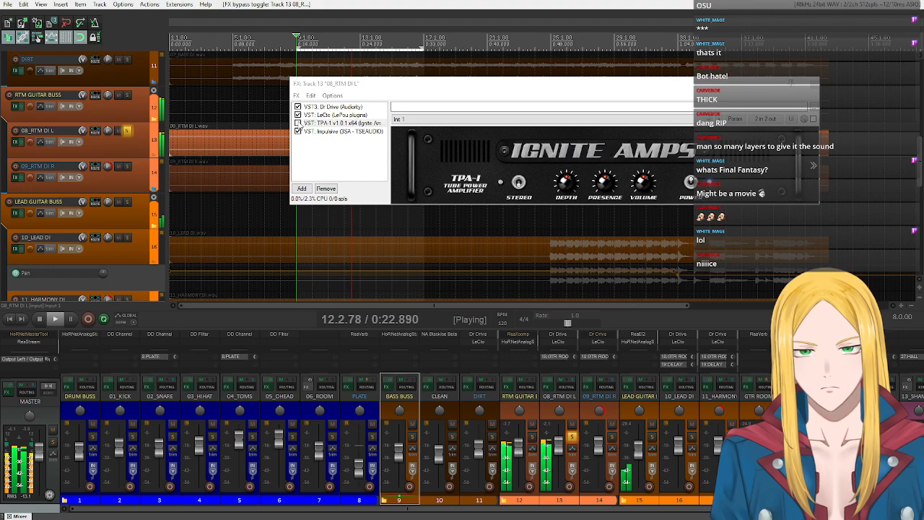
left_click(298, 123)
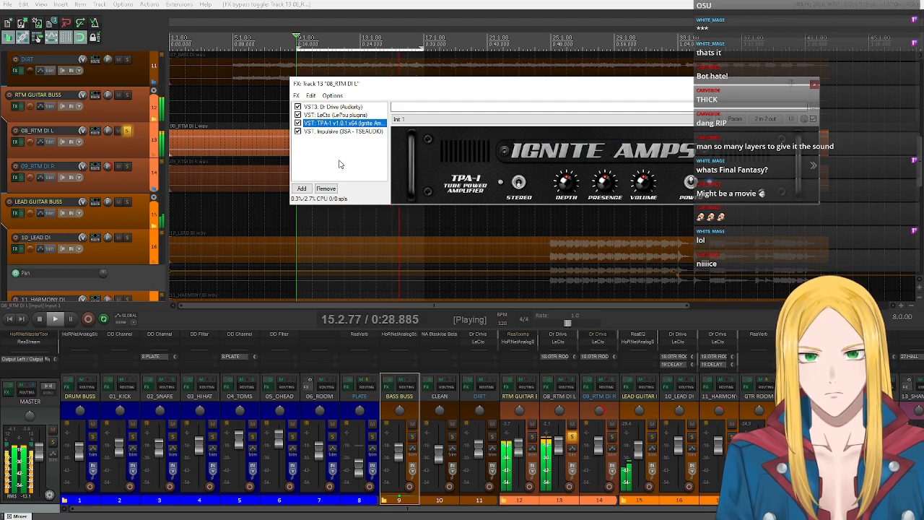
left_click(40, 322)
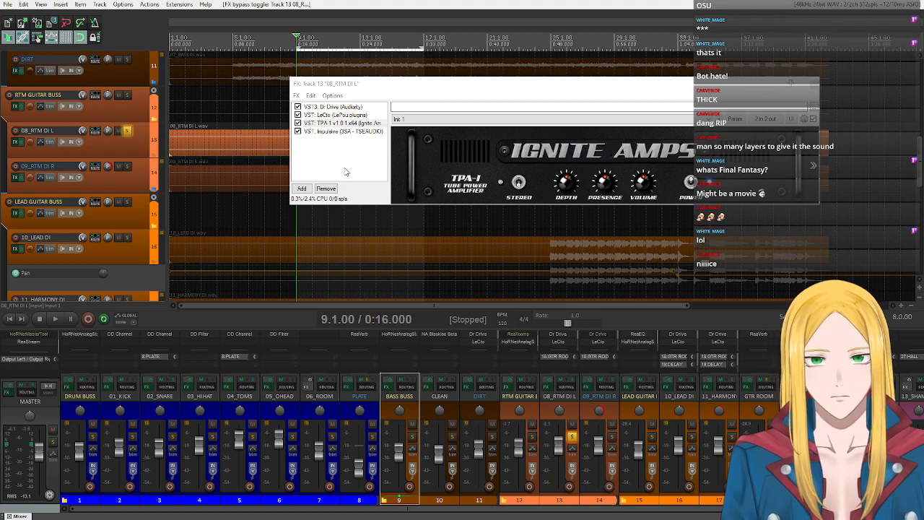
- Examine the rear panel of TPA-1, the LeCto amp controls and the Level knob of Dr Drive on 08_RTM DI L
left_click(812, 166)
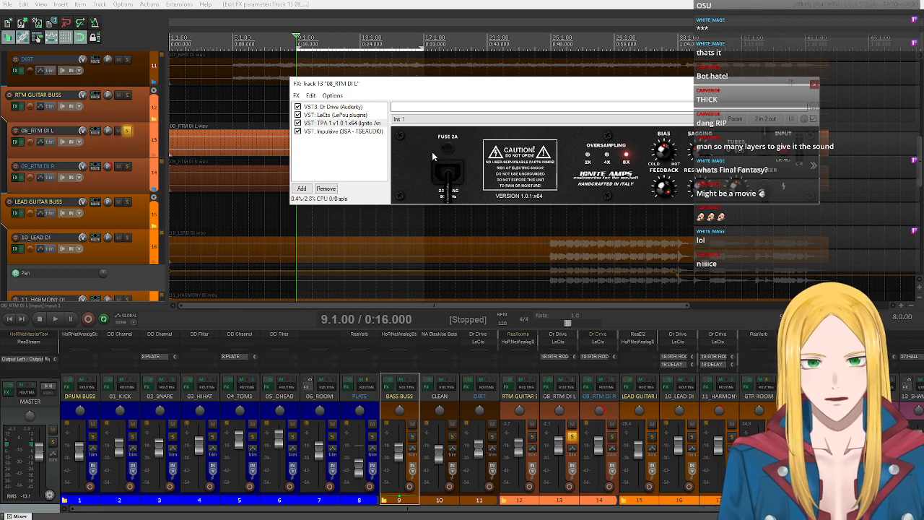
left_click(814, 165)
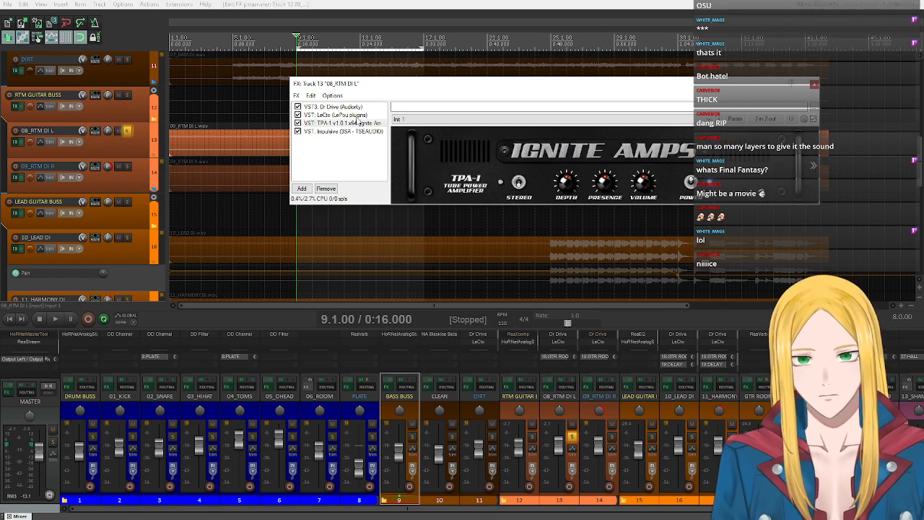
left_click(354, 115)
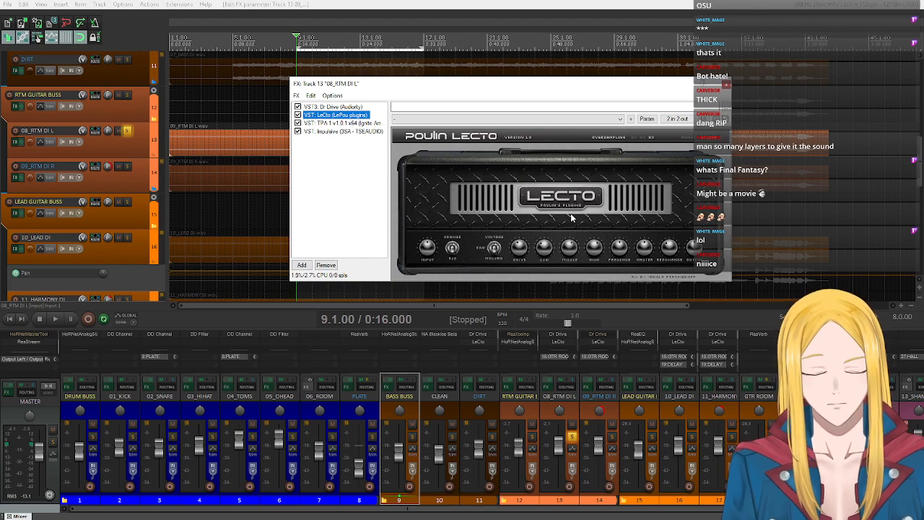
left_click(333, 124)
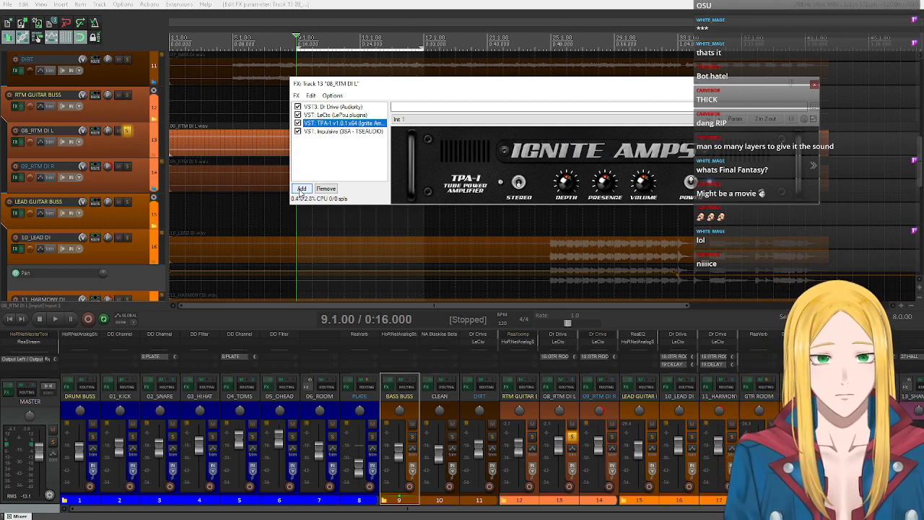
left_click(331, 107)
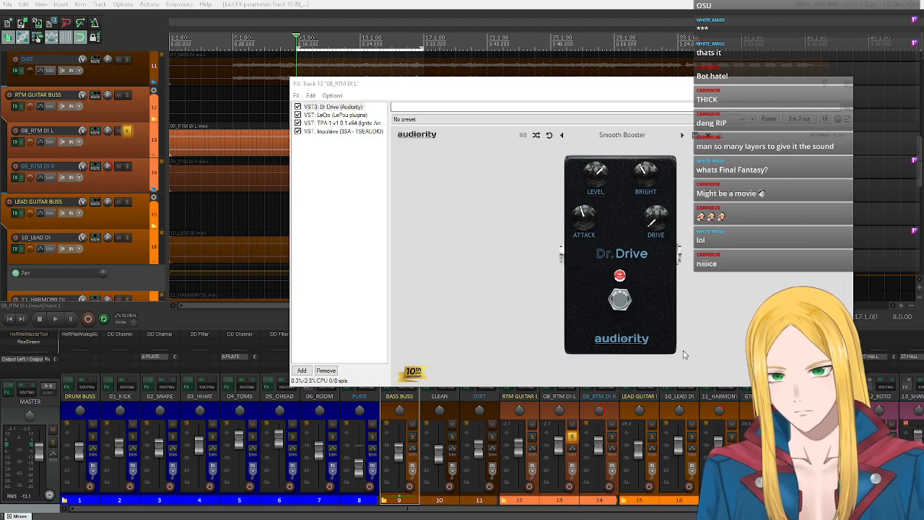
left_click_drag(590, 180, 628, 185)
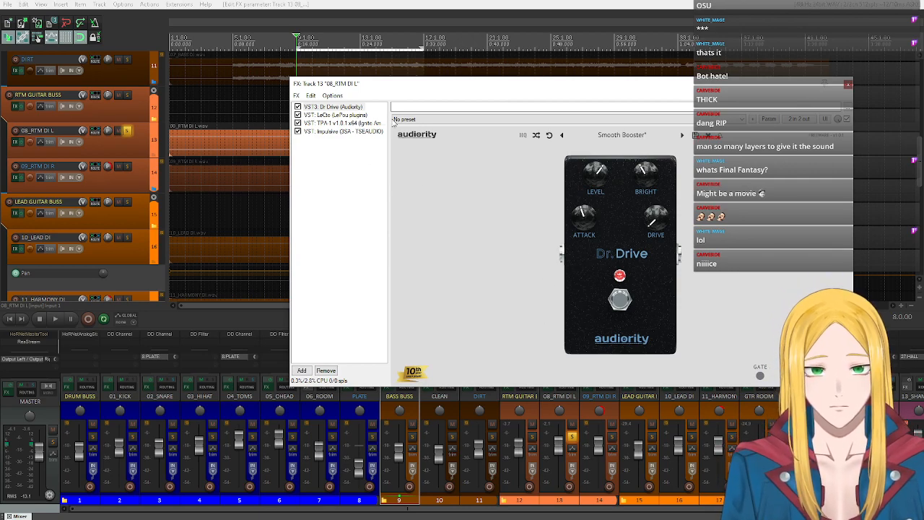
right_click(332, 108)
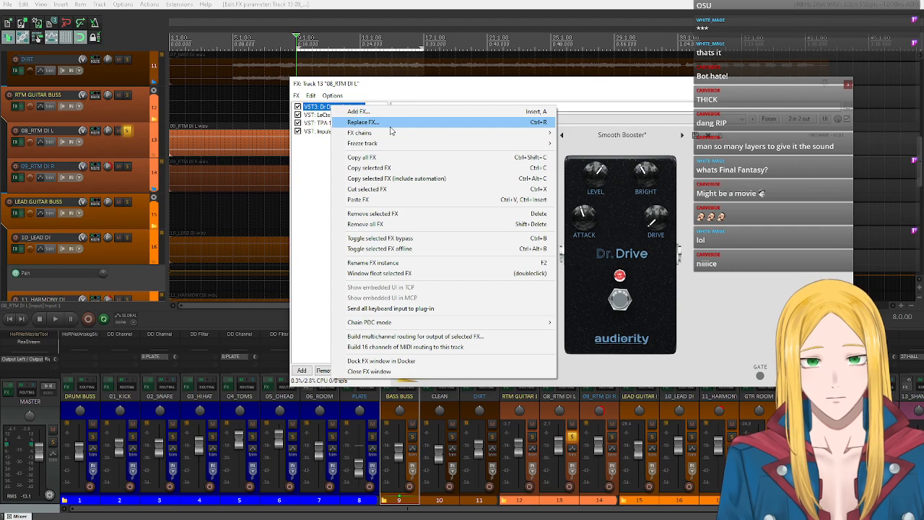
left_click(340, 120)
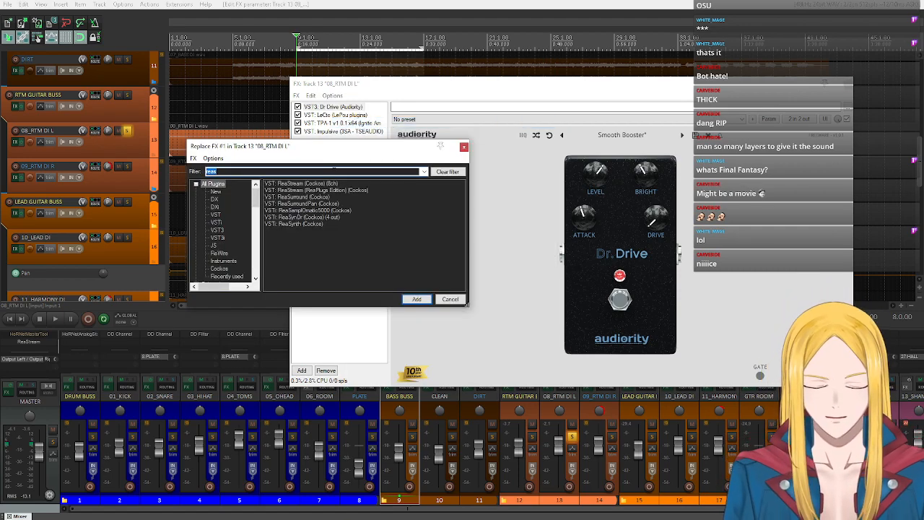
type("scre")
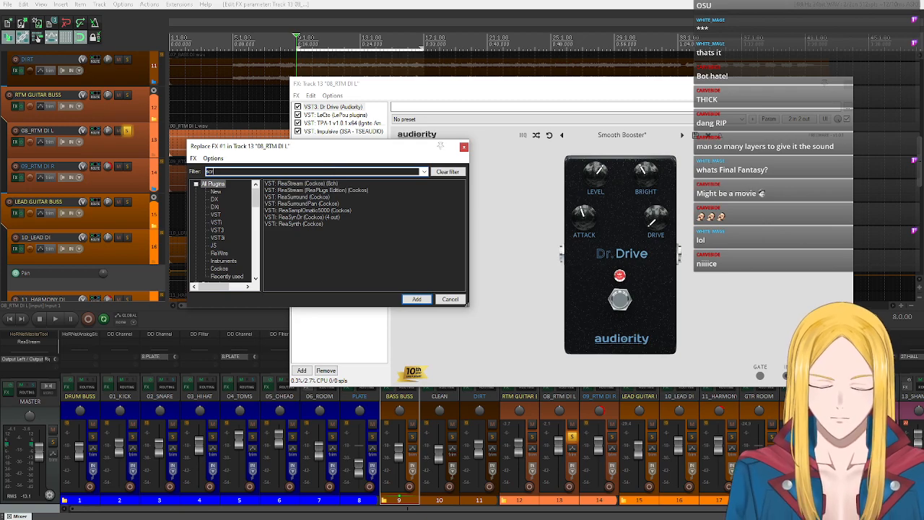
key("BackSpace")
key("BackSpace")
key("BackSpace")
key("BackSpace")
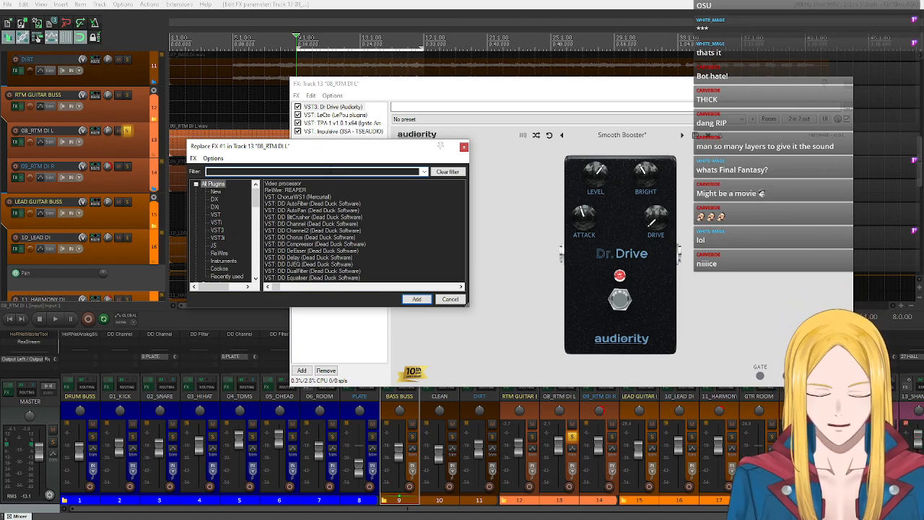
type("rerc")
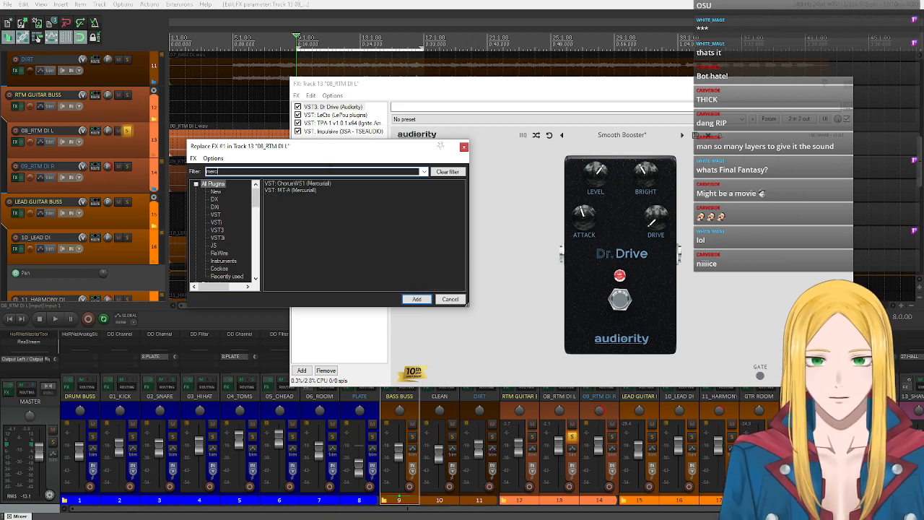
left_click(450, 299)
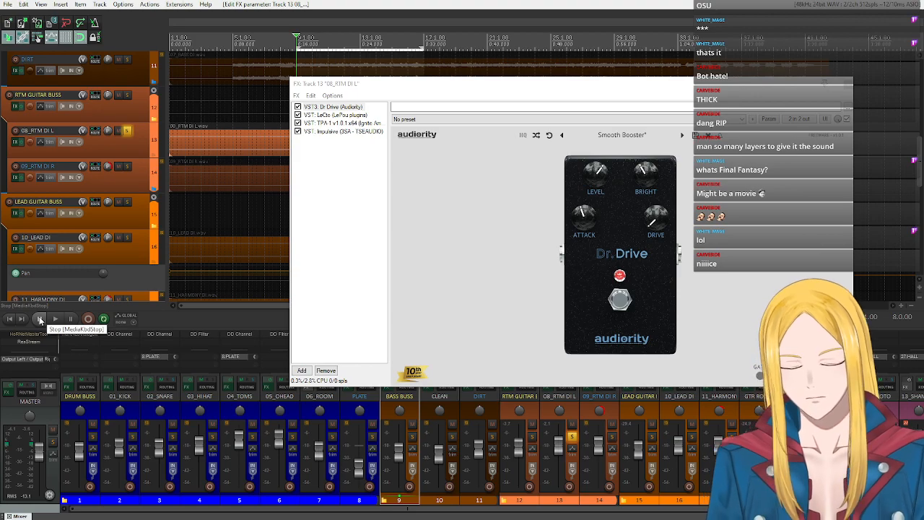
left_click(424, 224)
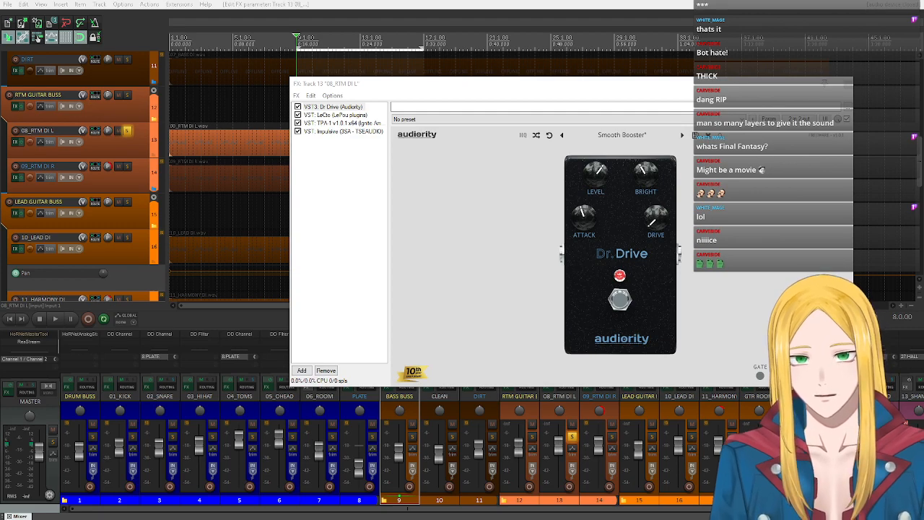
- Try replacing Dr Drive with TSE 808 v2.0 at minimum drive and maximum volume, and restore Dr Drive
right_click(344, 110)
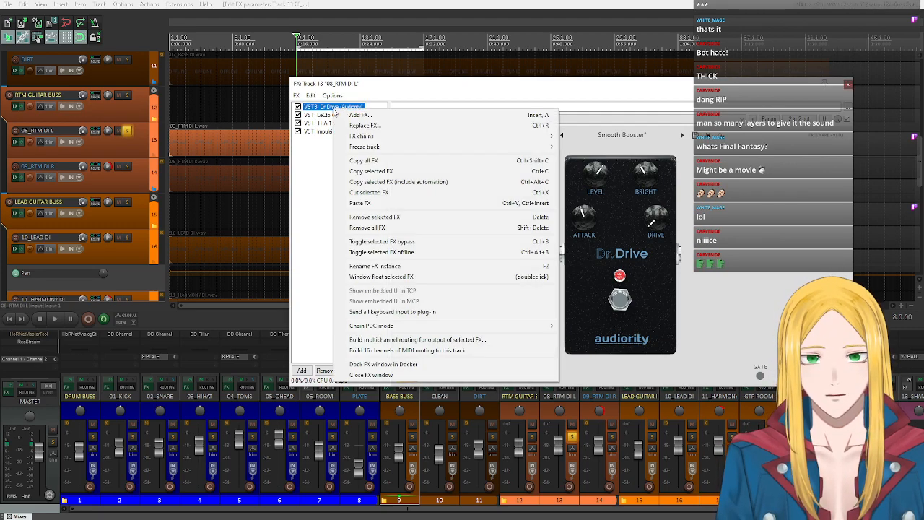
left_click(368, 126)
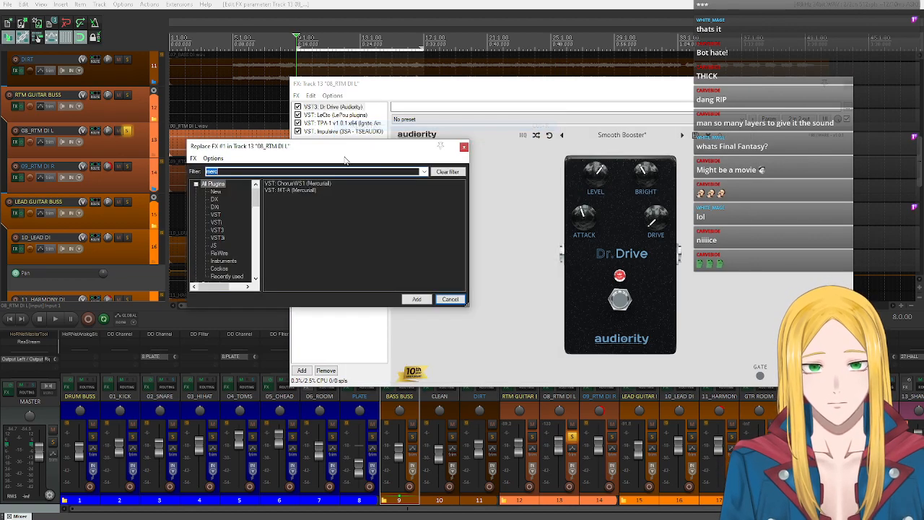
type("808")
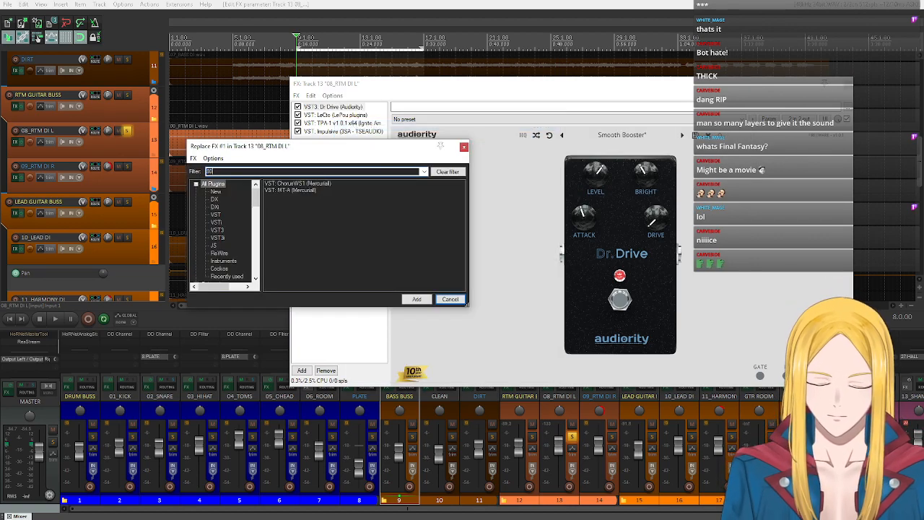
double_click(310, 183)
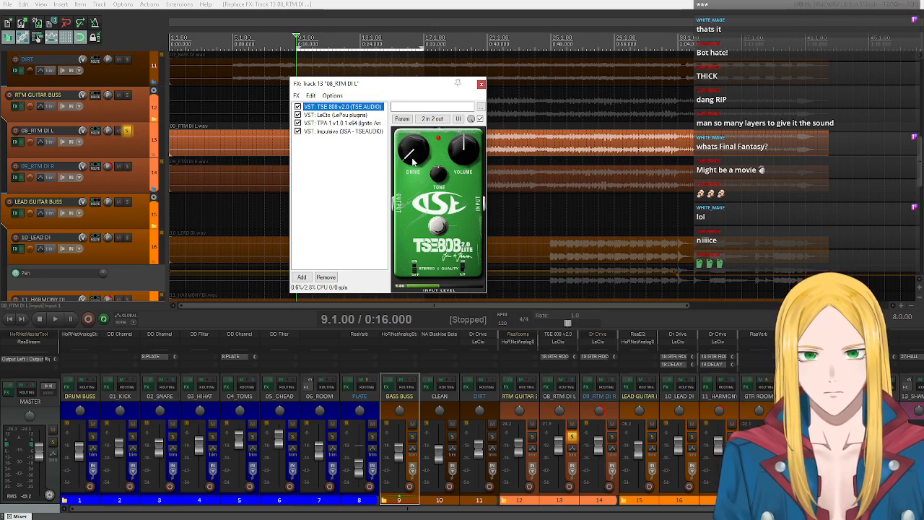
left_click_drag(416, 155, 416, 172)
left_click_drag(464, 153, 505, 3)
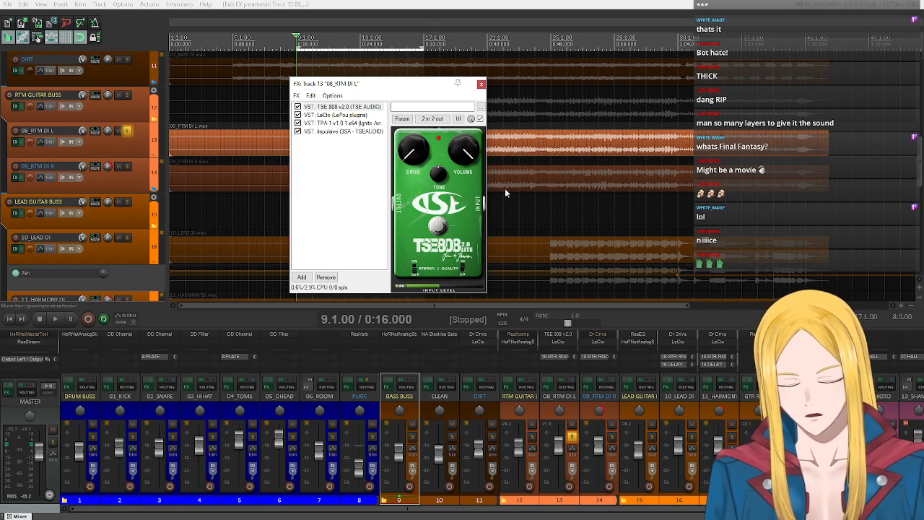
left_click(303, 277)
left_click(450, 299)
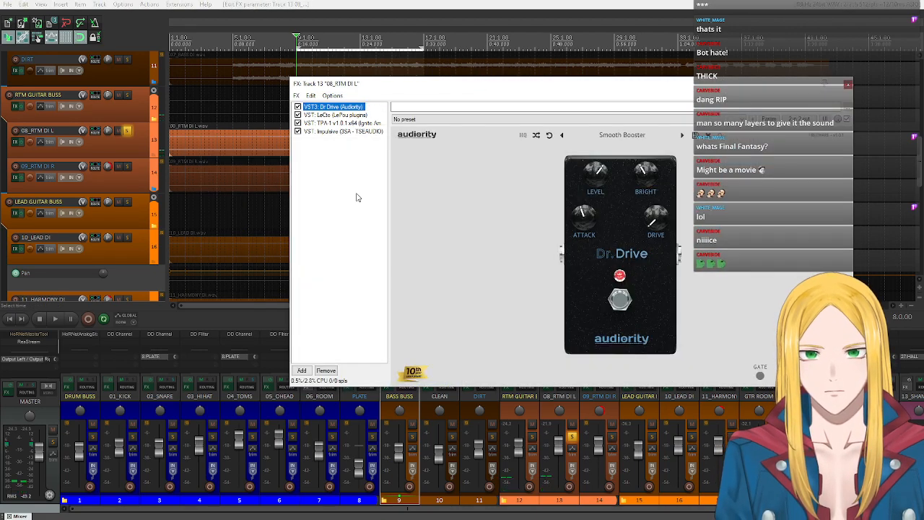
- Add TSE 808 v2.0 to 08_RTM DI L directly after Dr Drive and raise its volume to maximum
left_click(301, 369)
key("Return")
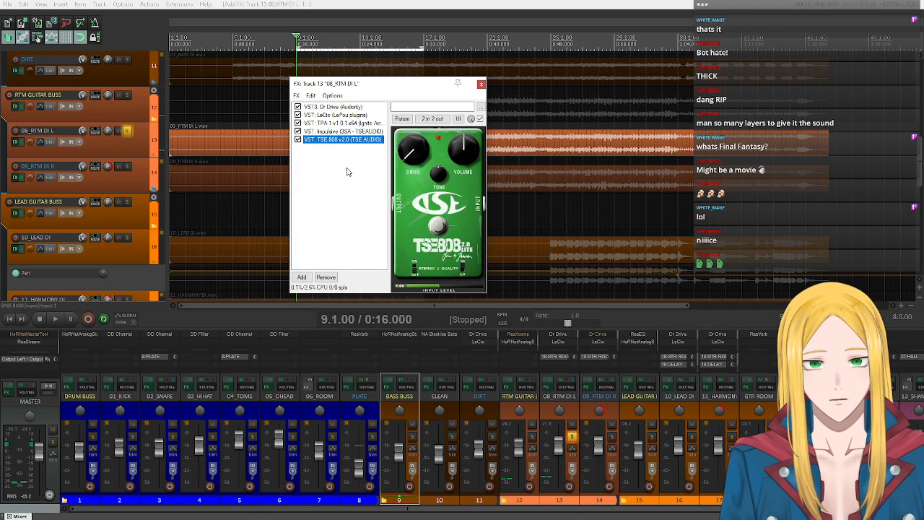
left_click_drag(335, 116, 337, 113)
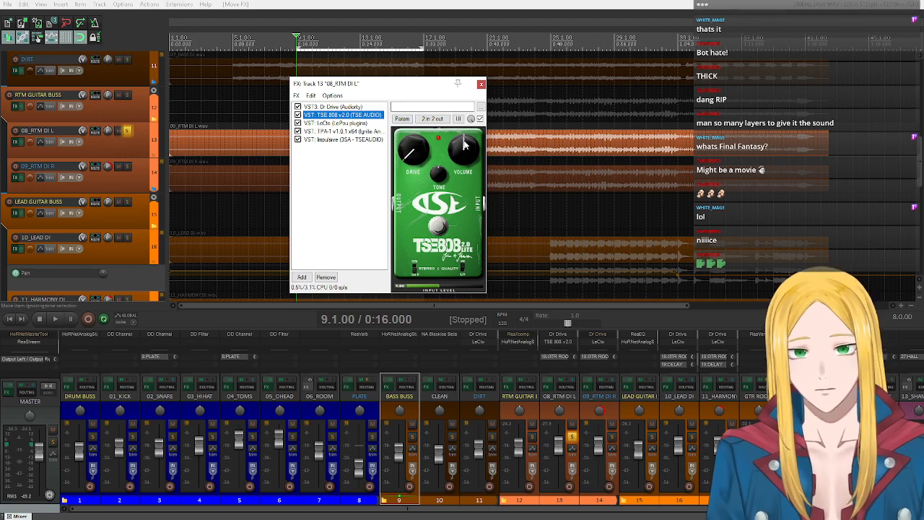
left_click_drag(468, 161, 469, 29)
- Compare the controls of the Dr Drive and TSE 808 v2.0 pedals by viewing them alternately
left_click(347, 108)
left_click(343, 115)
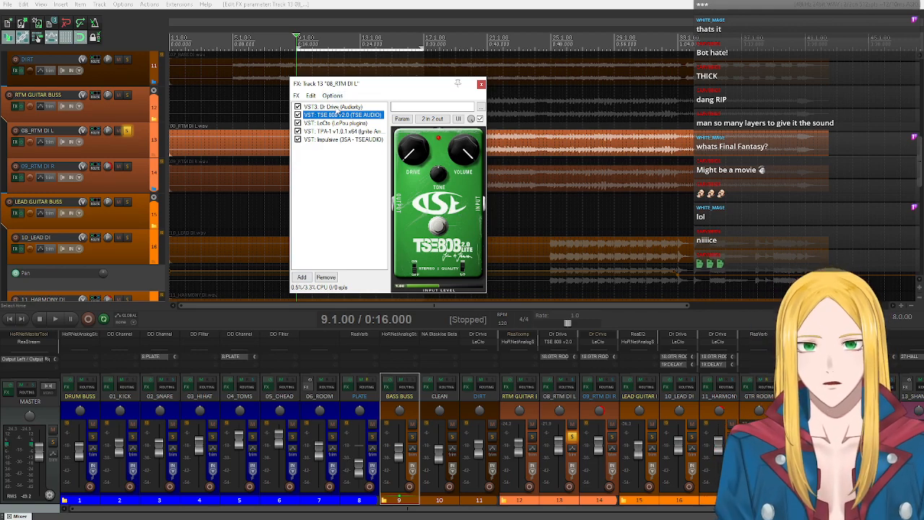
left_click(334, 106)
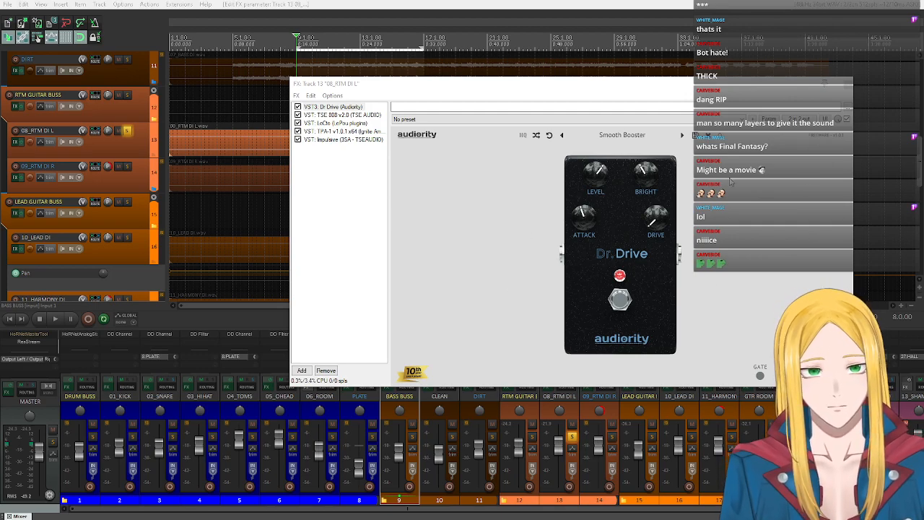
left_click(343, 116)
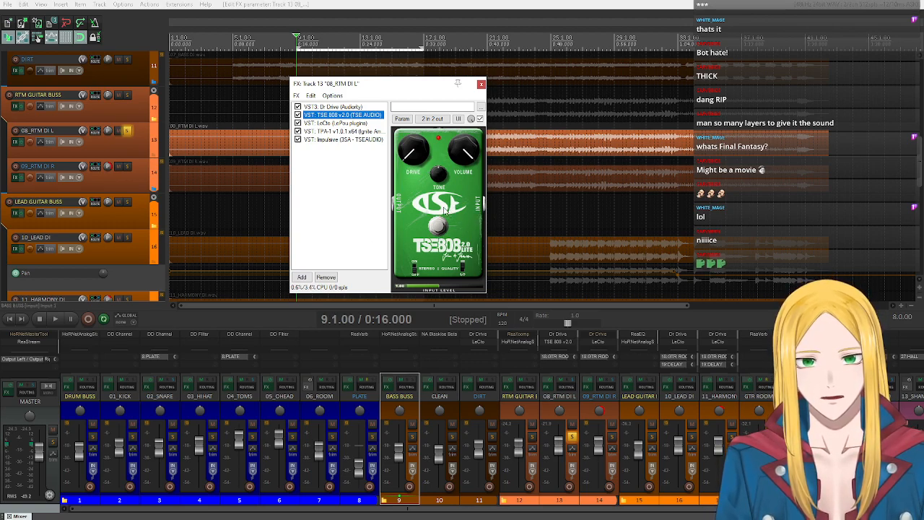
left_click(318, 107)
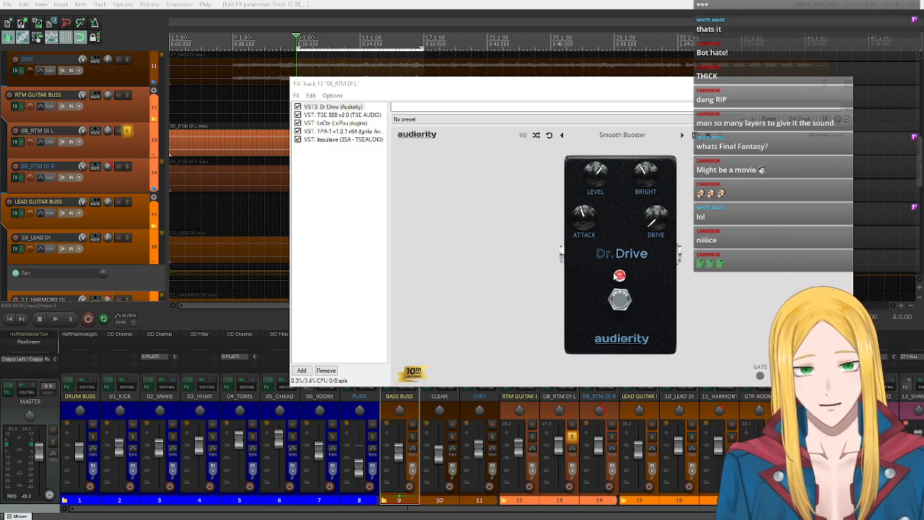
left_click(345, 115)
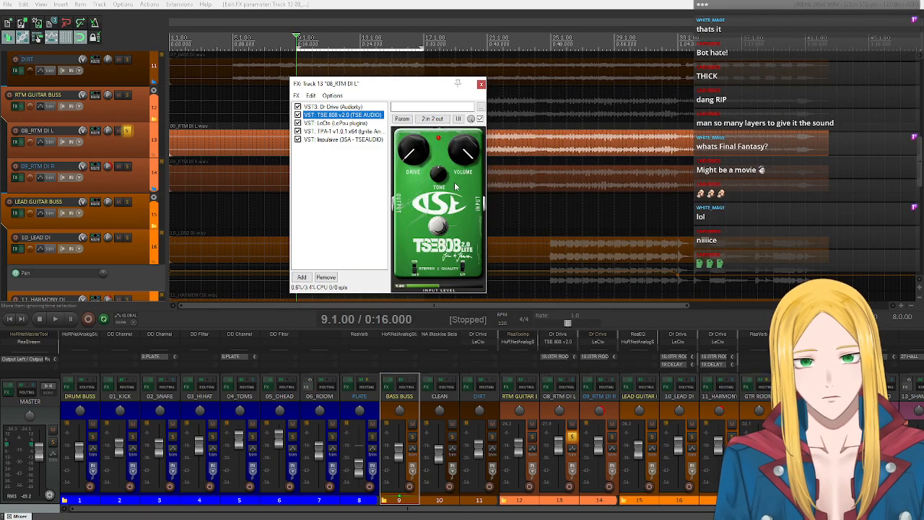
left_click(322, 107)
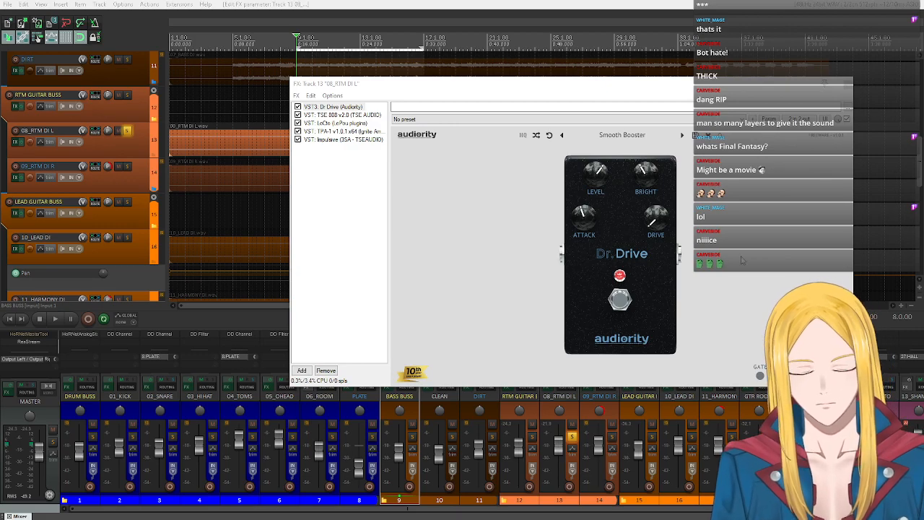
left_click(356, 116)
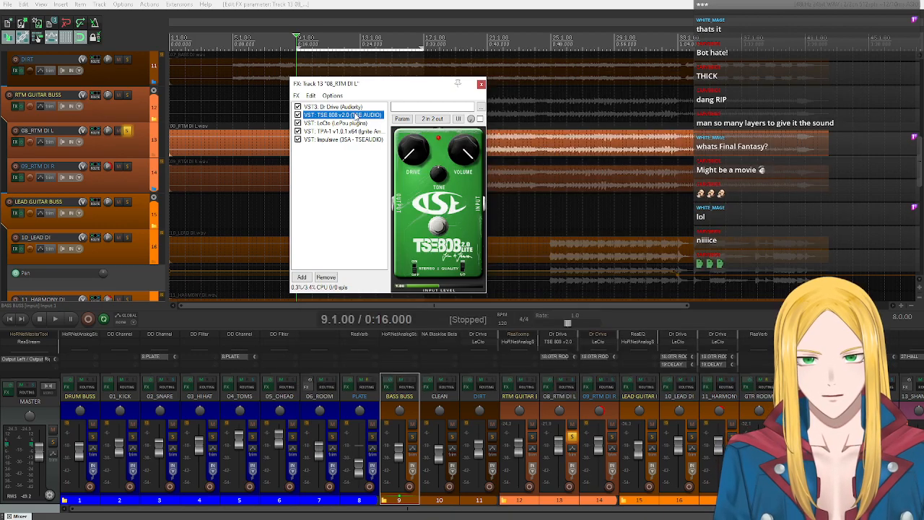
- Compare Dr Drive and TSE 808 v2.0 on 08_RTM DI L during playback by enabling them alternately, ending with only Dr Drive active
left_click(298, 107)
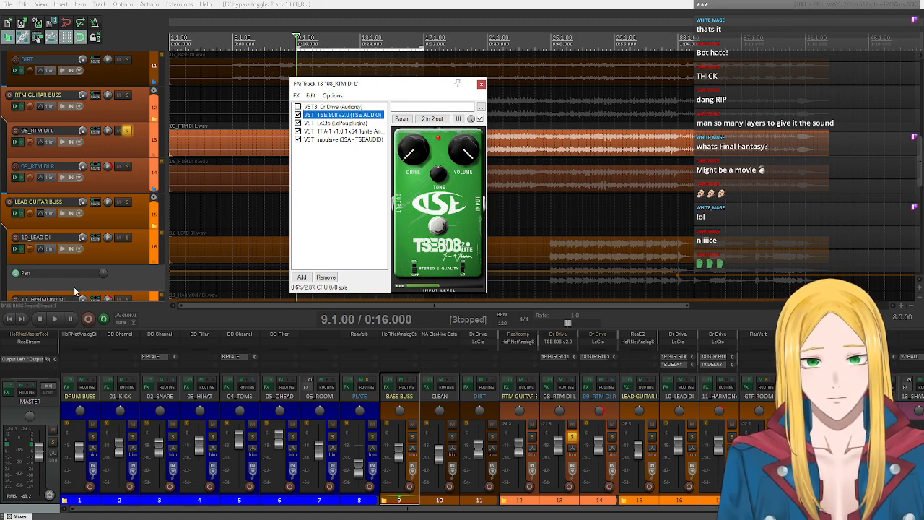
left_click(55, 318)
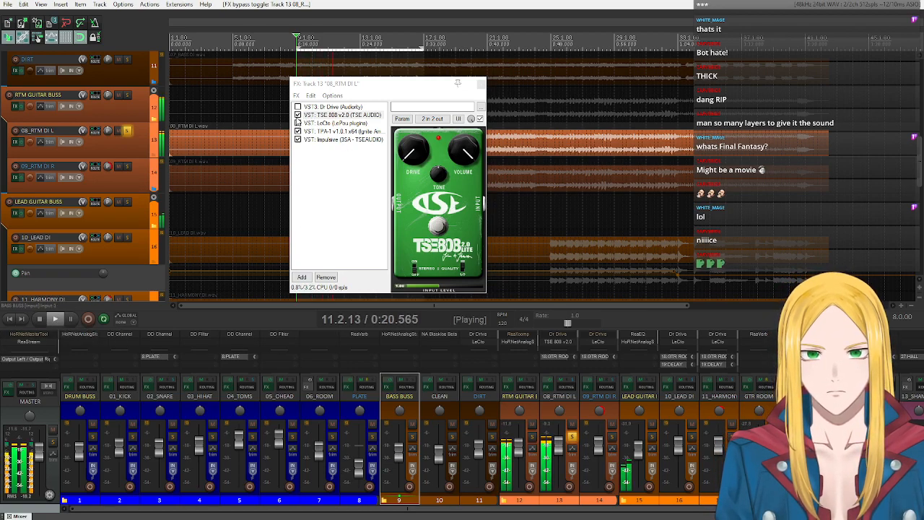
left_click(318, 107)
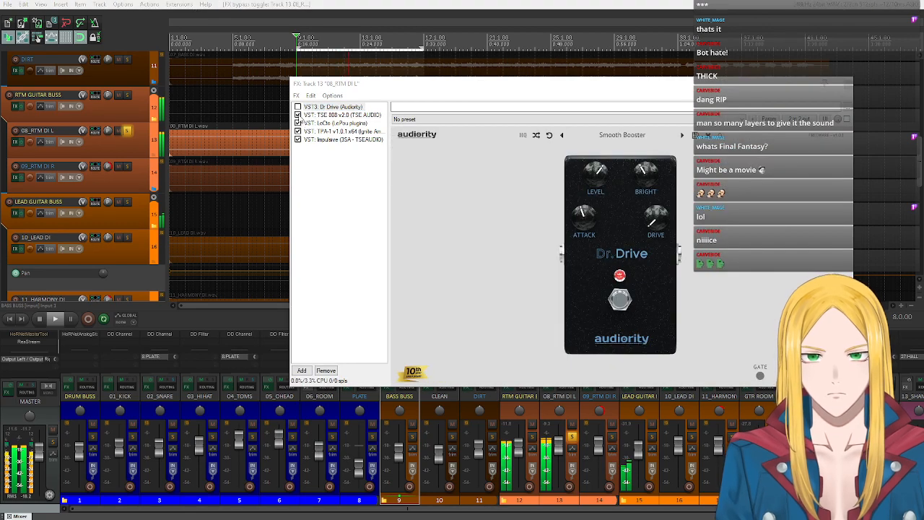
left_click(298, 115)
left_click(297, 107)
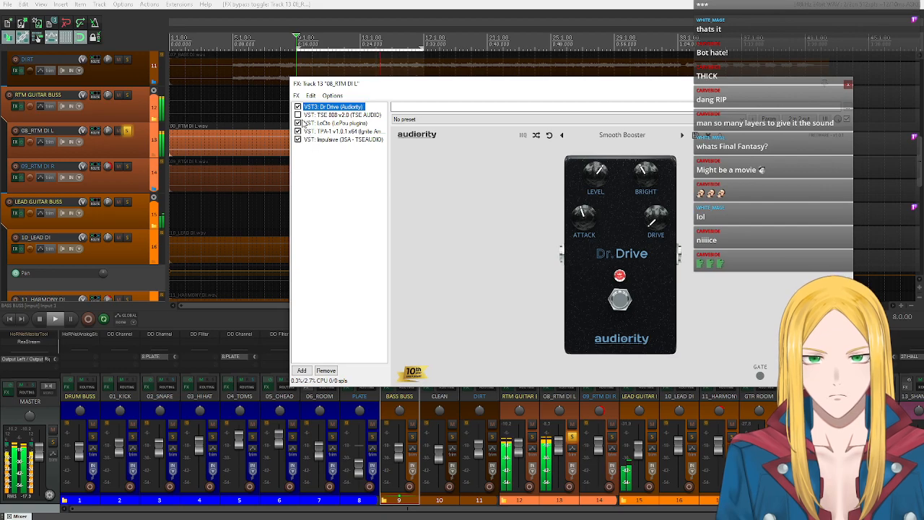
left_click(298, 114)
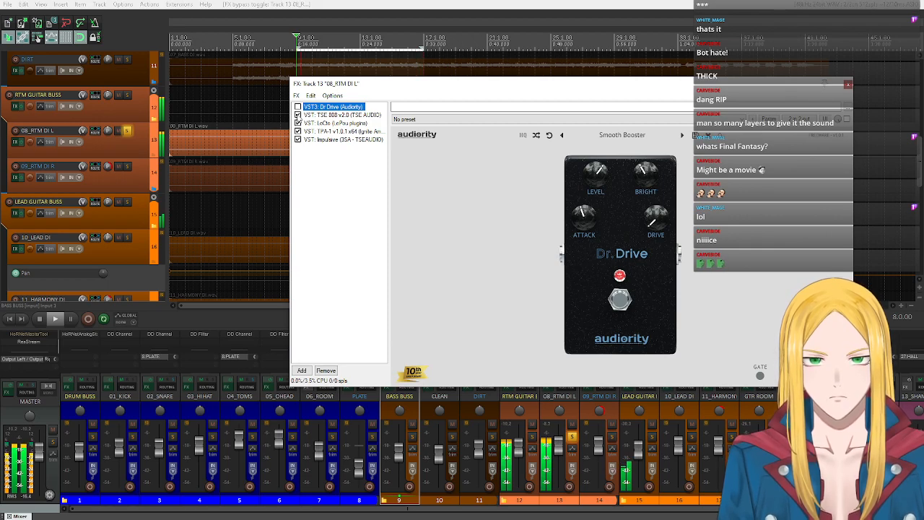
left_click(298, 106)
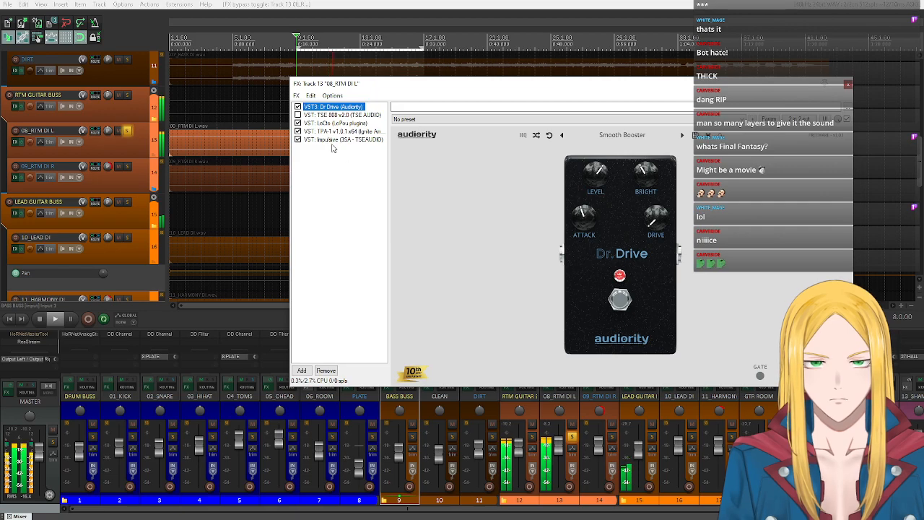
left_click(41, 318)
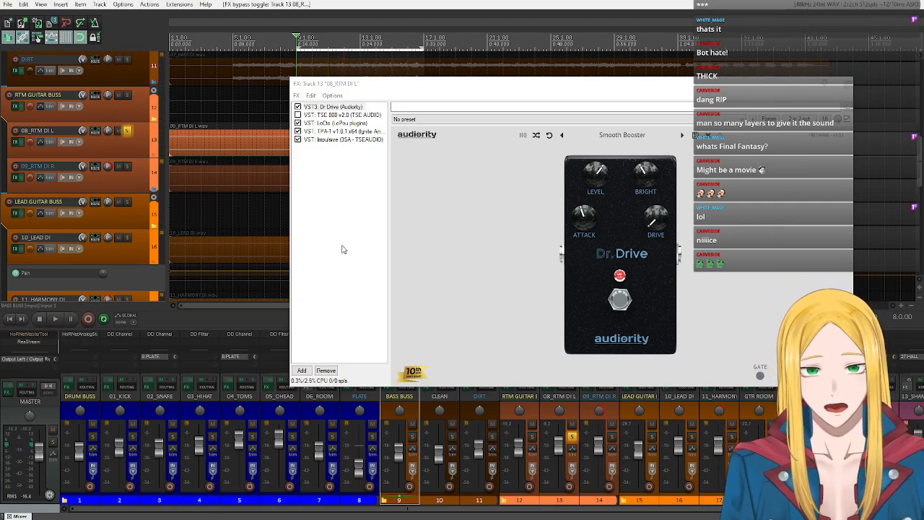
- Look at Dr Drive and TSE 808 v2.0 again and examine the list of factory presets in Dr Drive without loading another one
left_click(347, 108)
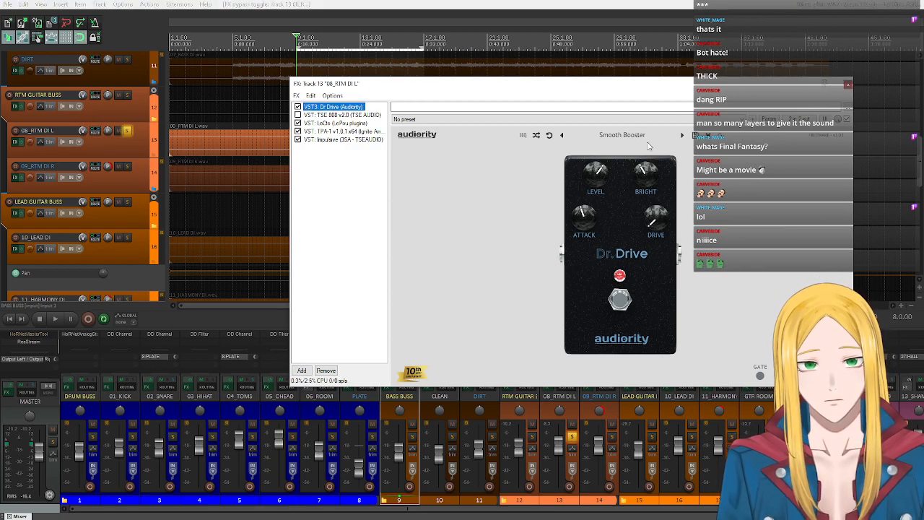
left_click(334, 116)
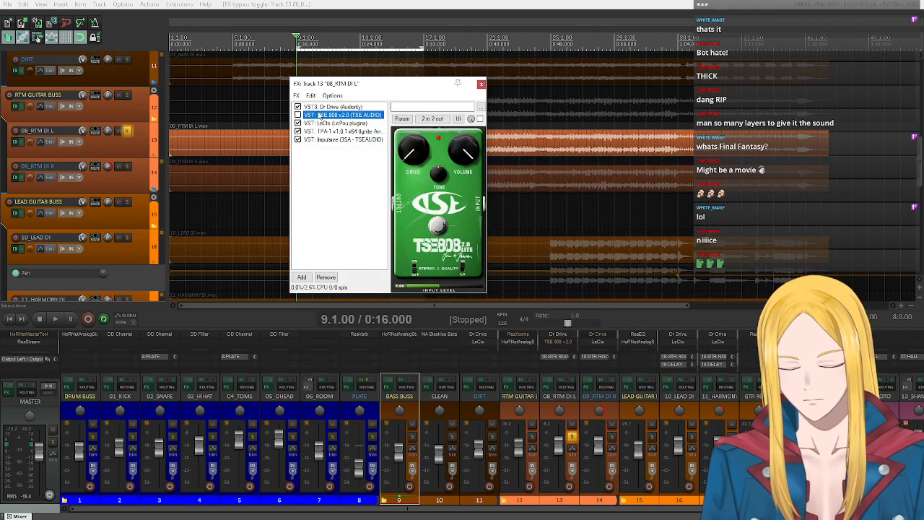
left_click(340, 107)
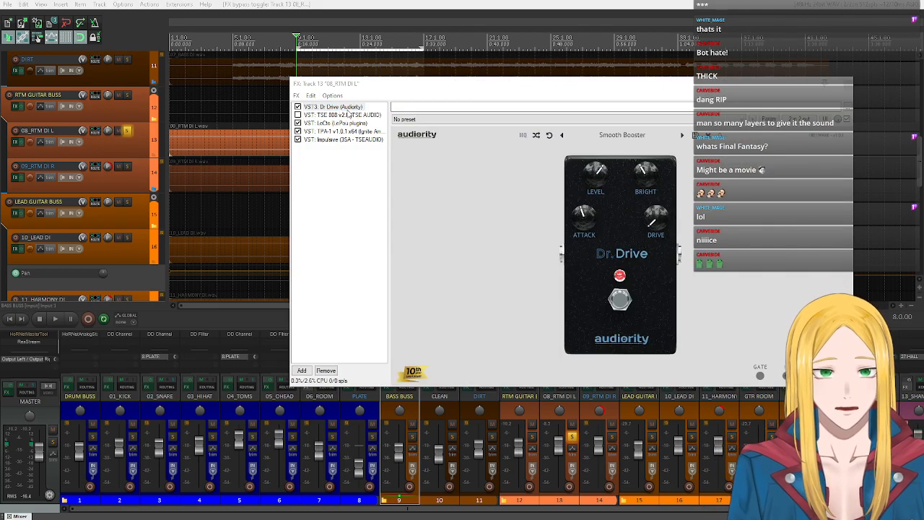
left_click(615, 136)
mouse_move(623, 148)
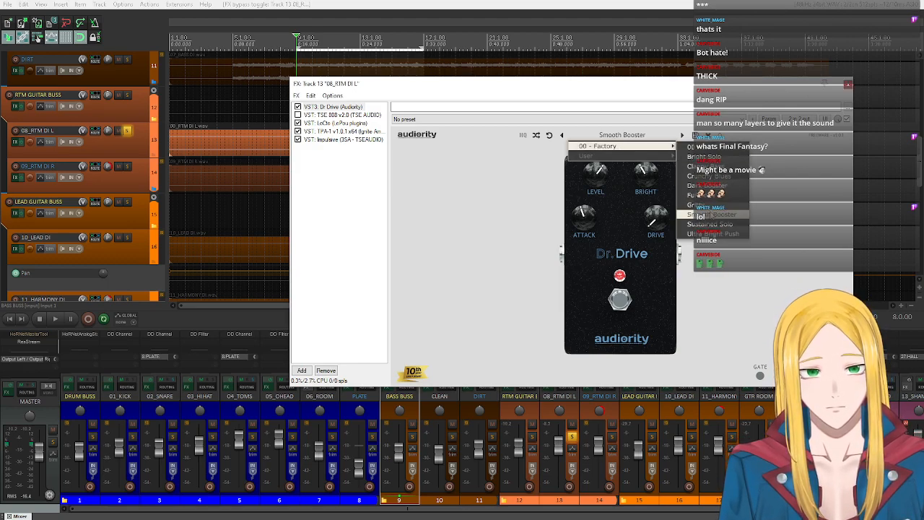
left_click(415, 270)
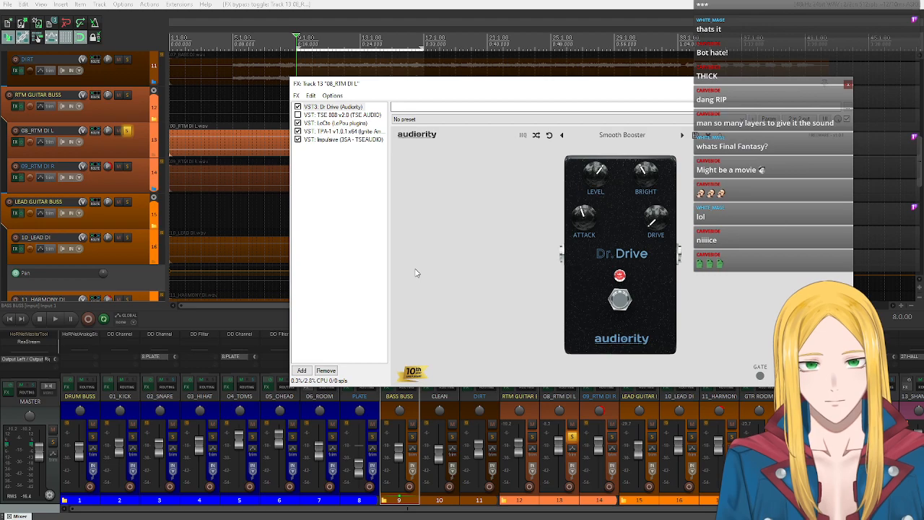
left_click(620, 136)
left_click(426, 283)
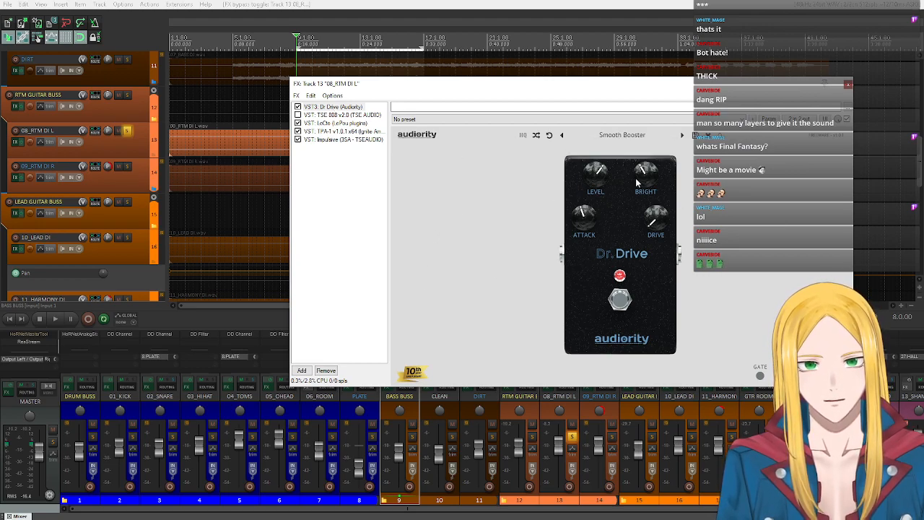
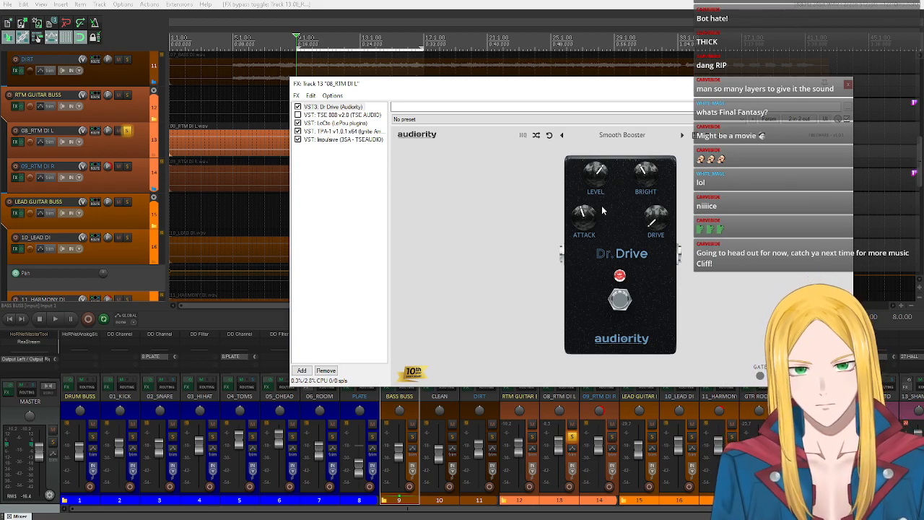
- Compare the Dr Drive level control with the TSE 808 v2.0 volume control by viewing the two pedals alternately
left_click(354, 115)
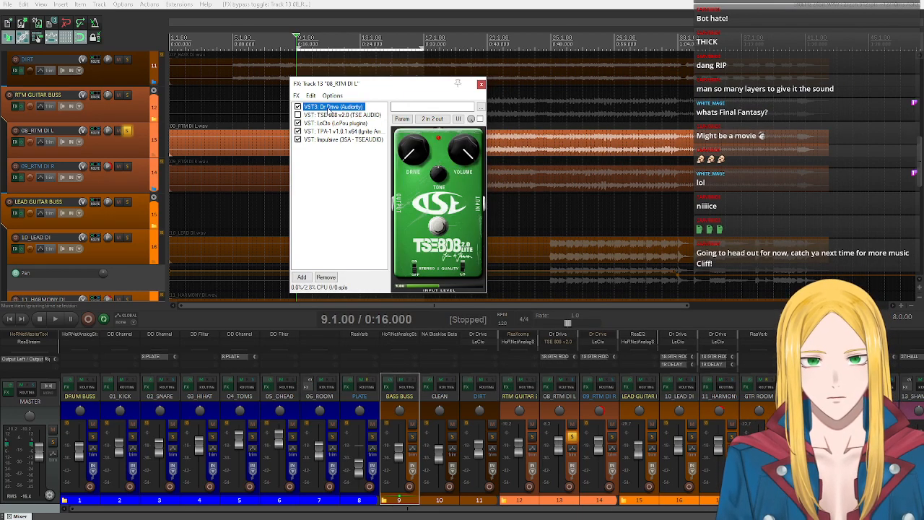
left_click(331, 108)
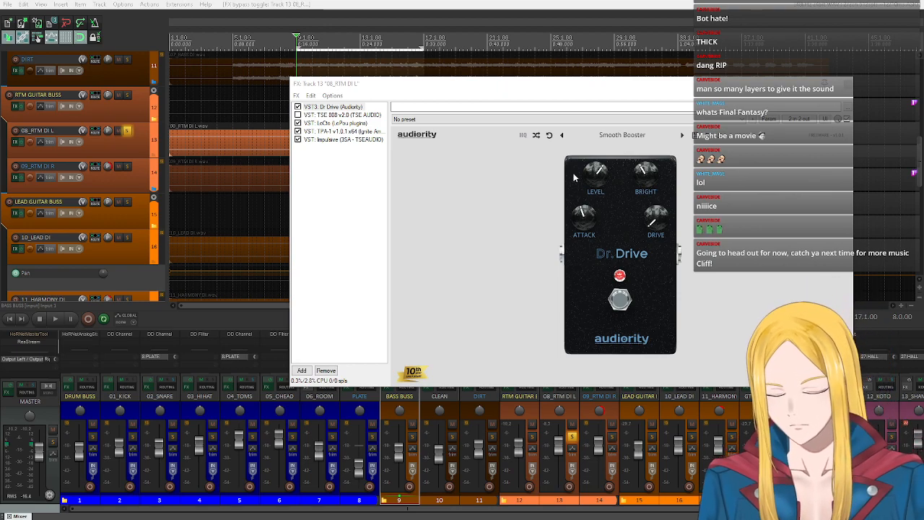
mouse_move(601, 185)
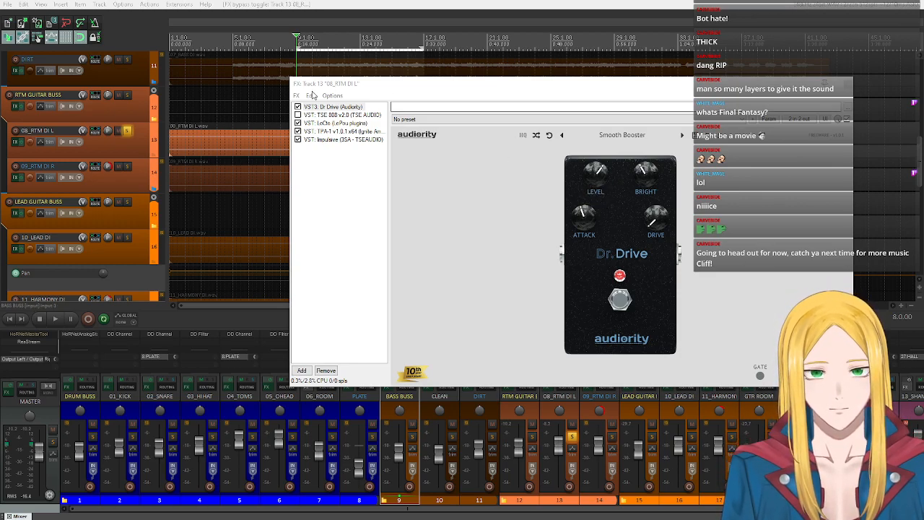
left_click(334, 115)
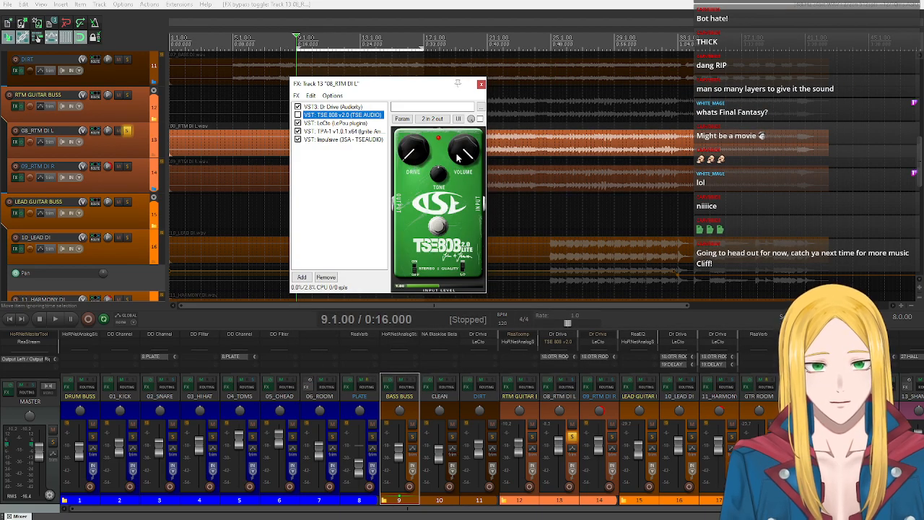
left_click(332, 107)
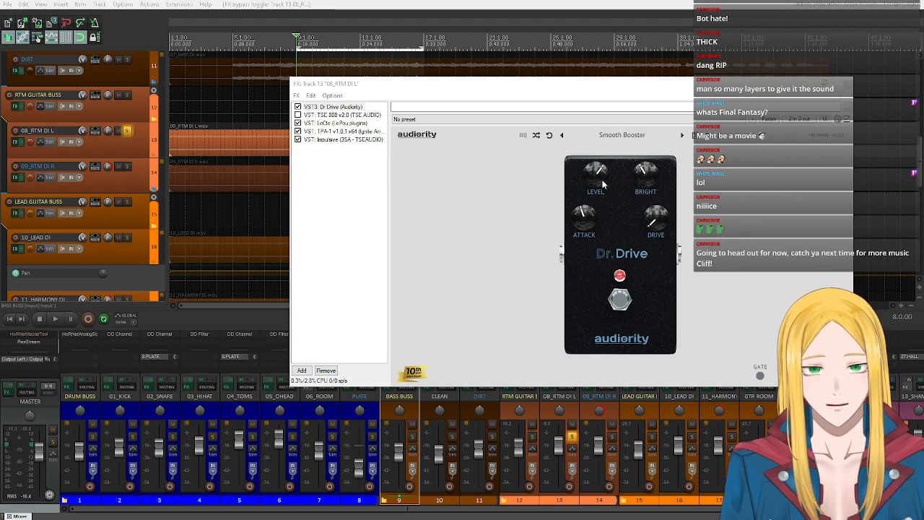
mouse_move(594, 182)
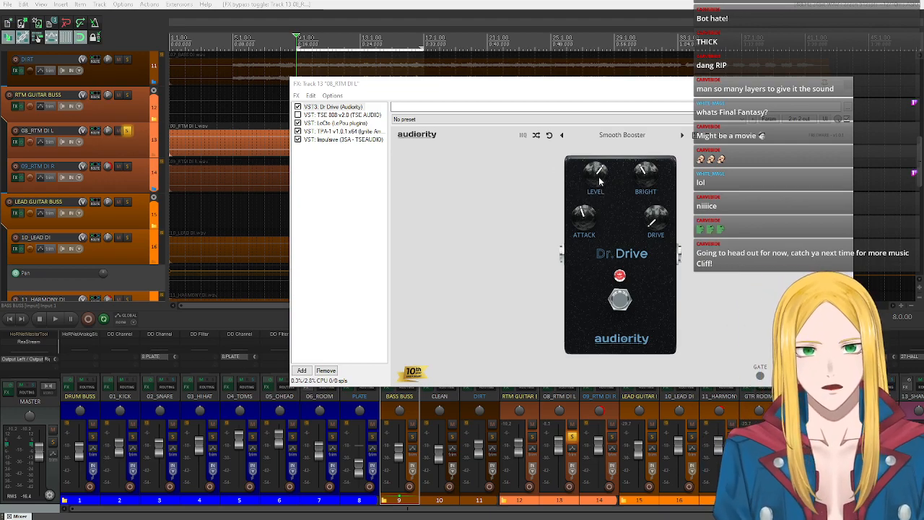
left_click(315, 115)
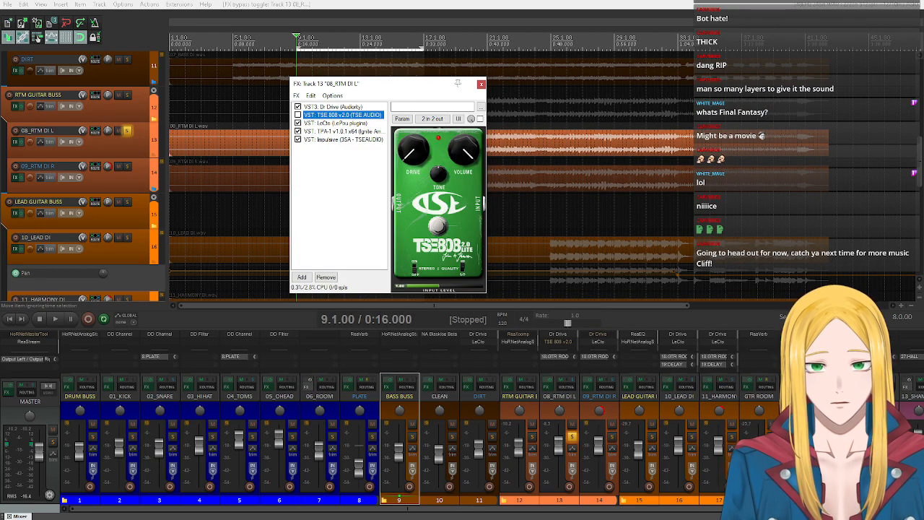
left_click(361, 107)
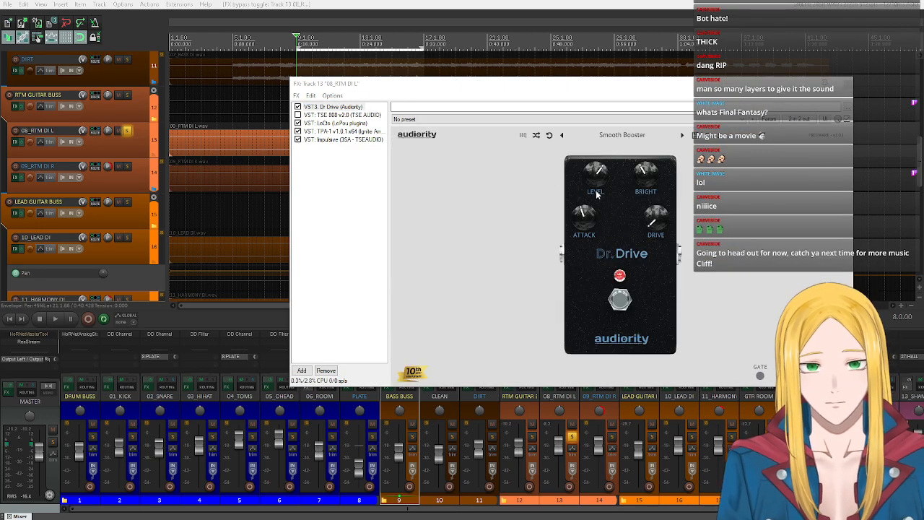
mouse_move(594, 176)
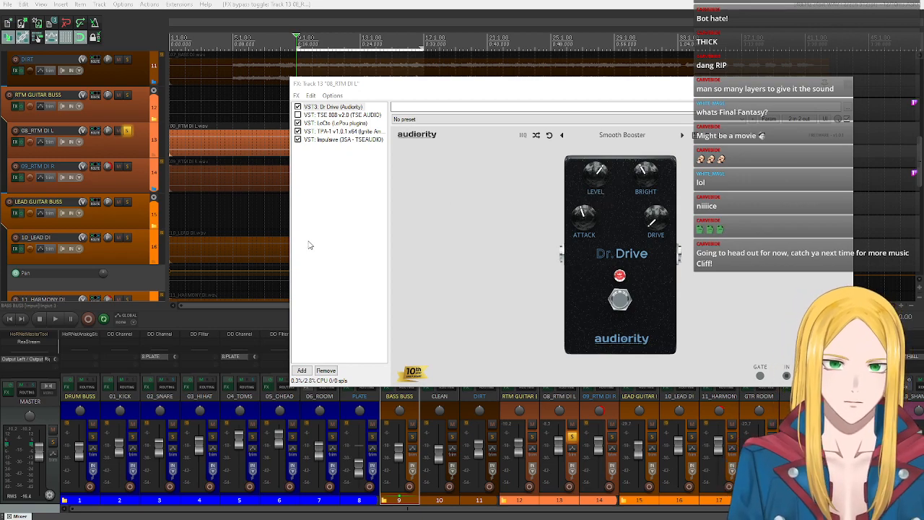
- Demonstrate the Dr Drive level control by varying it during playback and returning it to its starting position
left_click(61, 322)
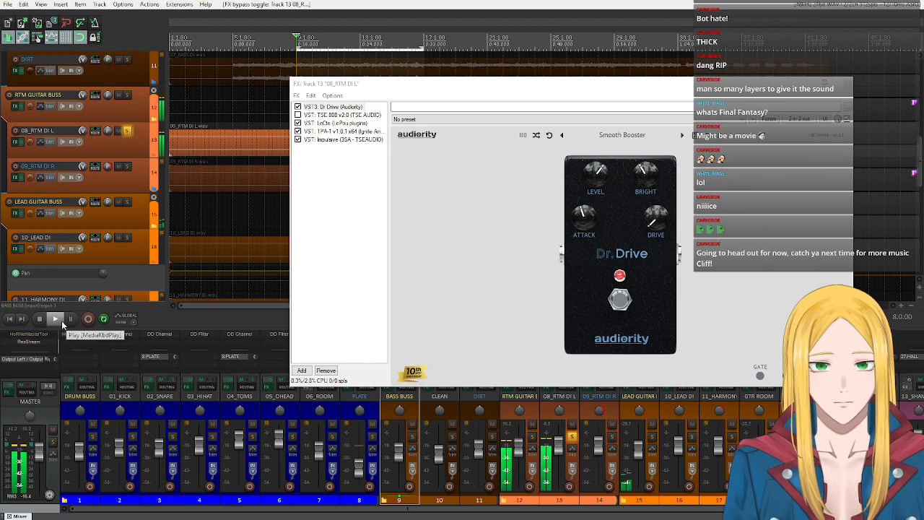
mouse_move(594, 186)
left_click_drag(594, 186, 596, 179)
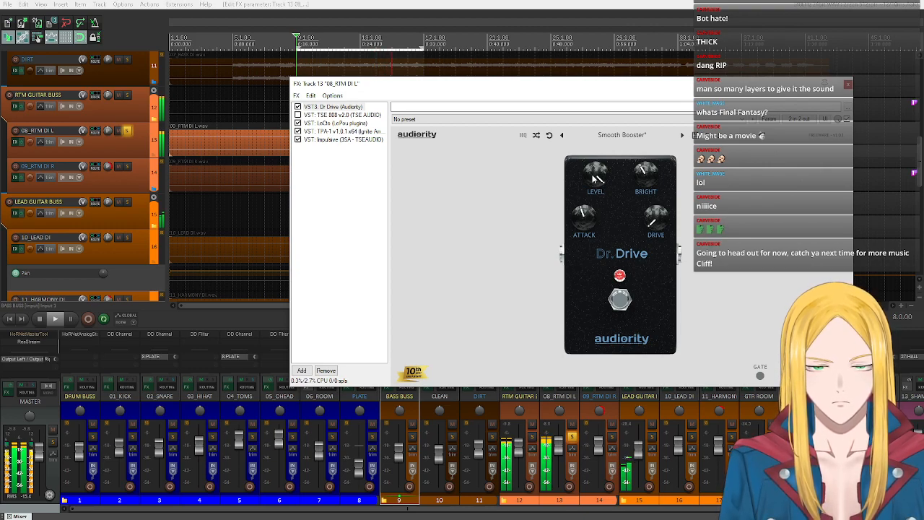
left_click_drag(593, 178, 594, 181)
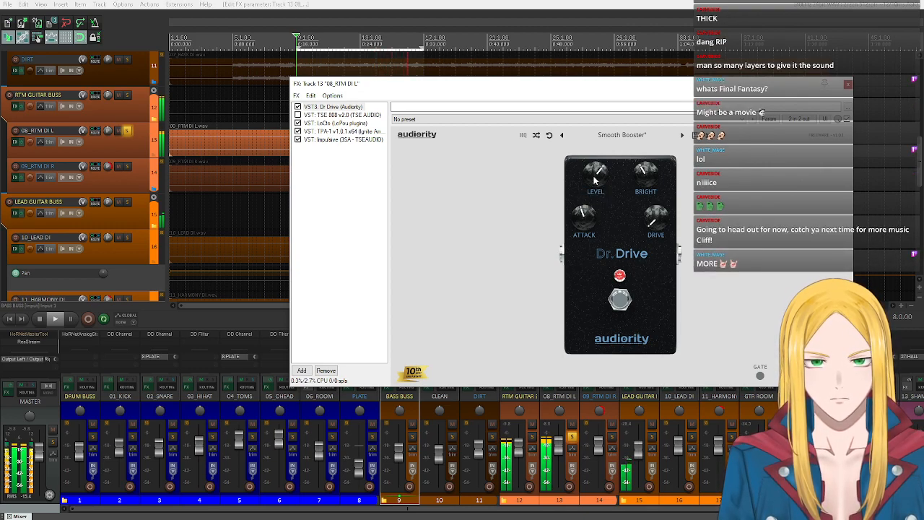
left_click(39, 319)
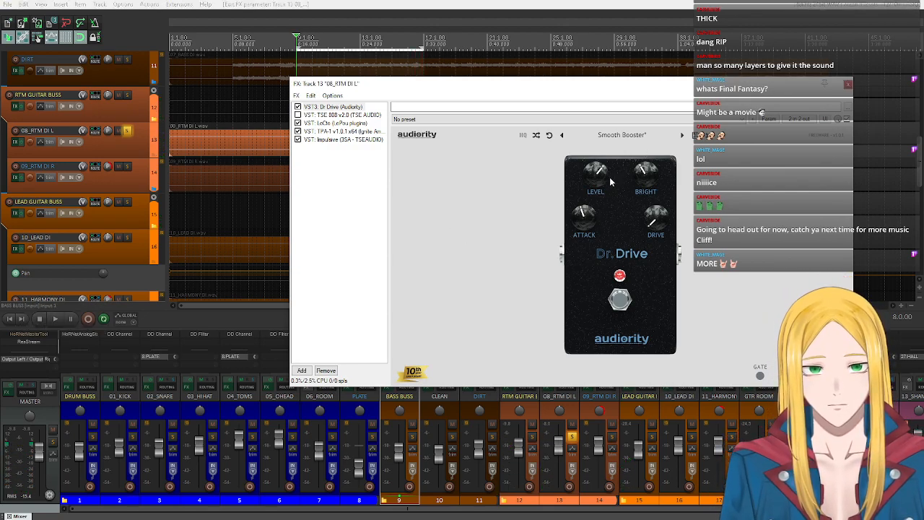
mouse_move(605, 174)
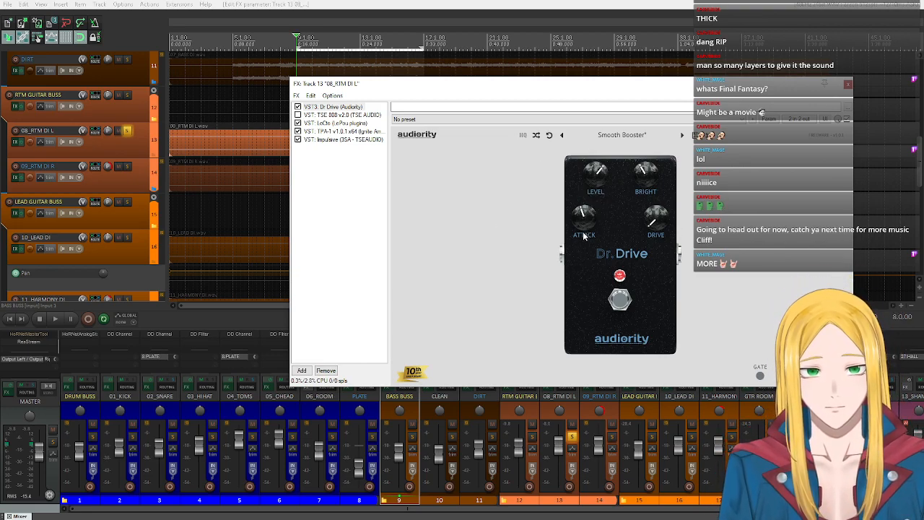
- Swap Dr Drive for TSE 808 v2.0 on 08_RTM DI L and demonstrate the range of its tone control, first during playback
left_click(348, 115)
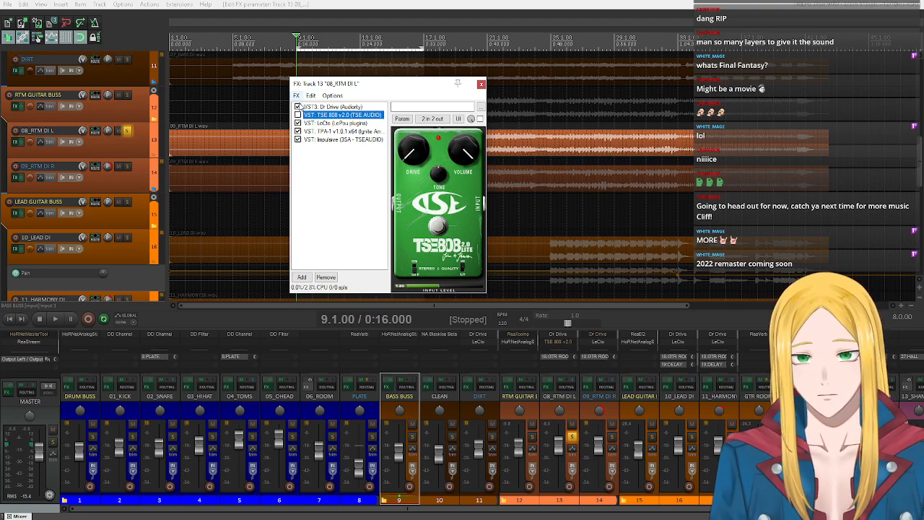
left_click(298, 115)
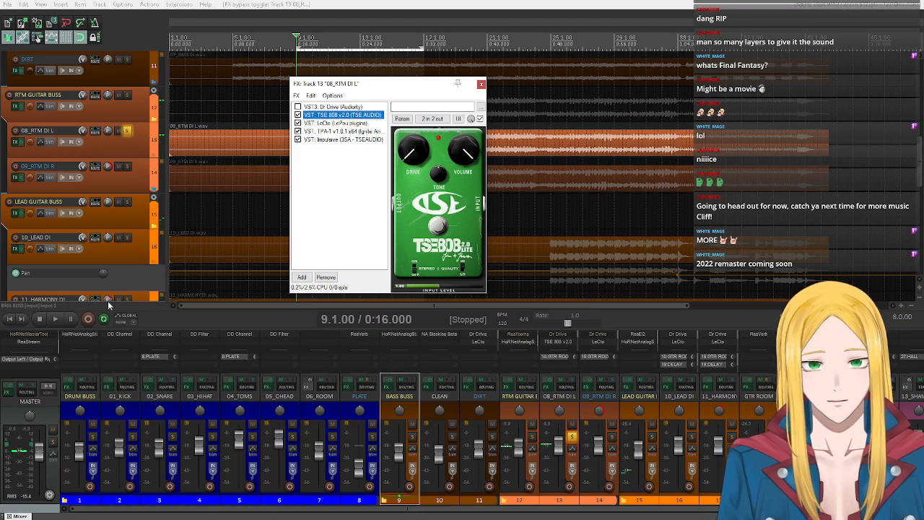
left_click(55, 320)
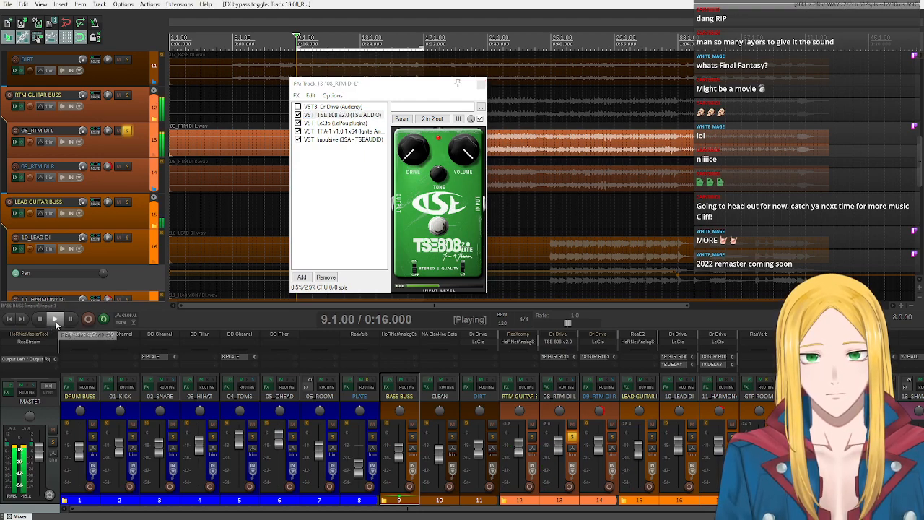
left_click(438, 178)
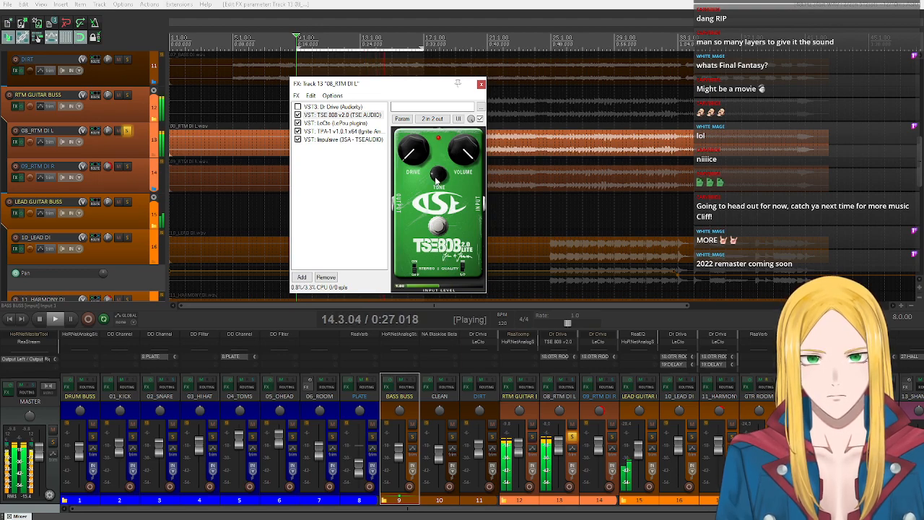
key("space")
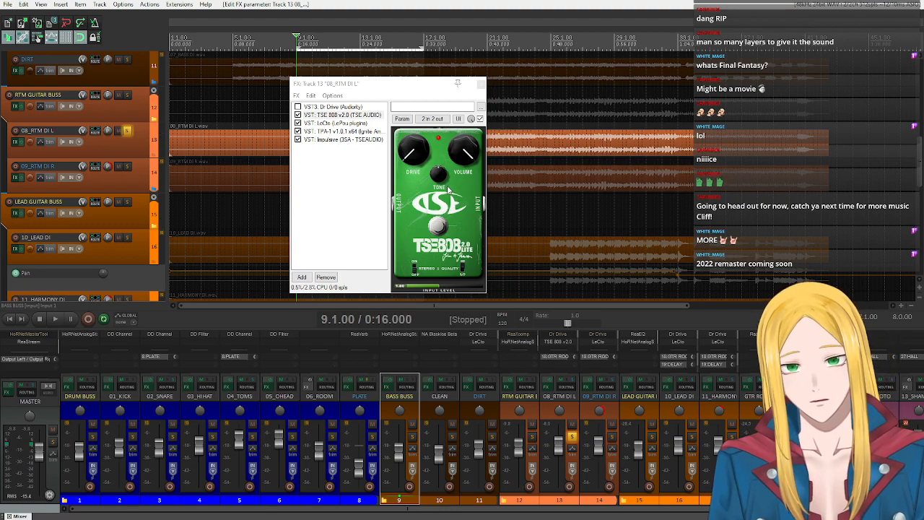
left_click_drag(437, 175, 443, 302)
left_click_drag(437, 177, 443, 71)
left_click_drag(435, 172, 442, 257)
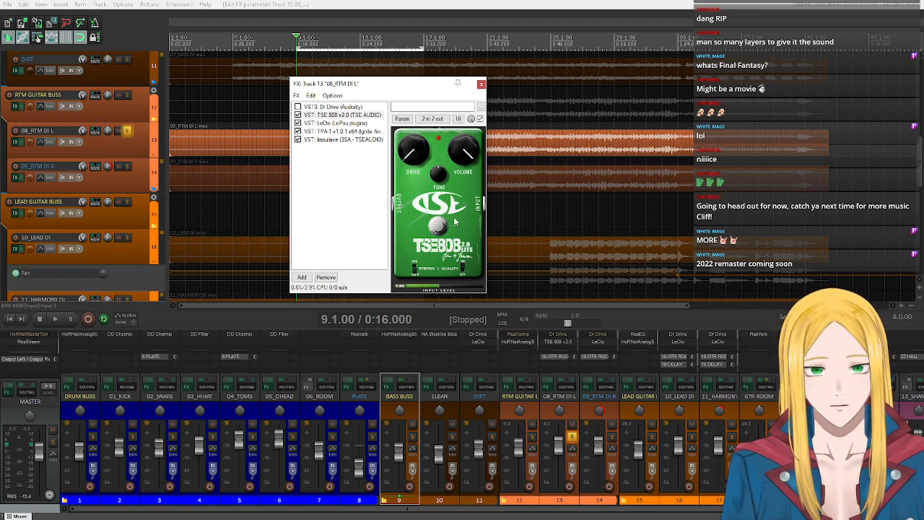
- Reactivate Dr Drive in place of TSE 808 v2.0 and check its bright and attack controls
left_click(331, 106)
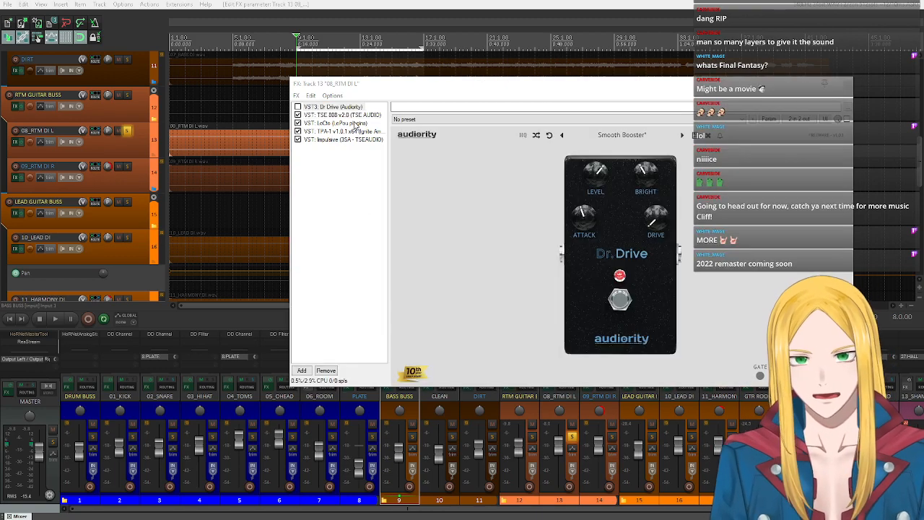
left_click(297, 106)
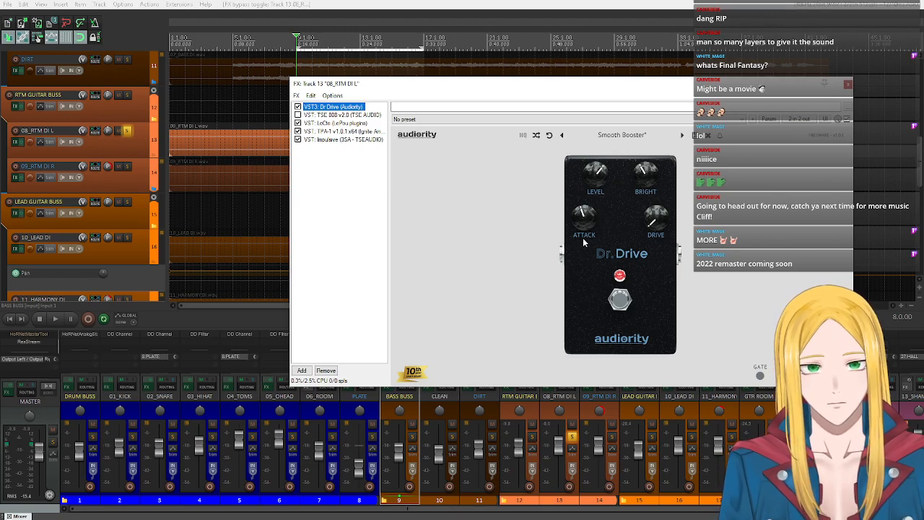
mouse_move(641, 186)
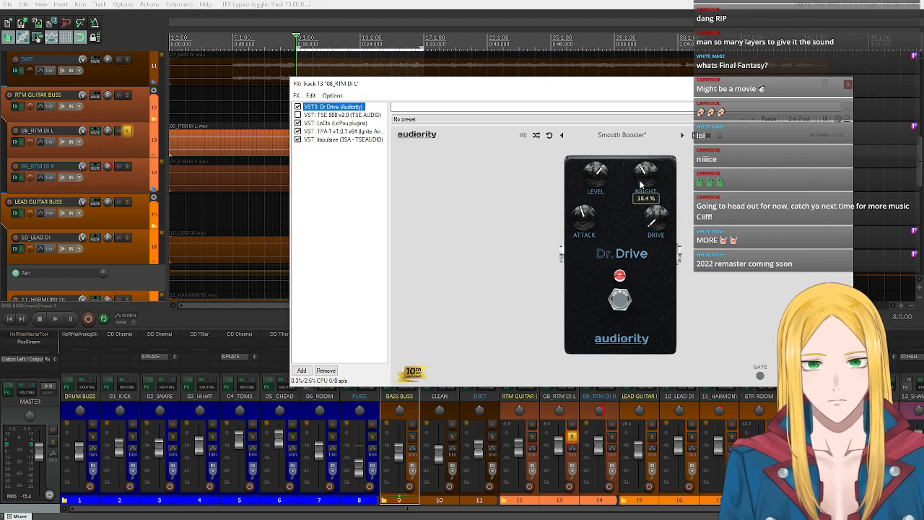
mouse_move(582, 220)
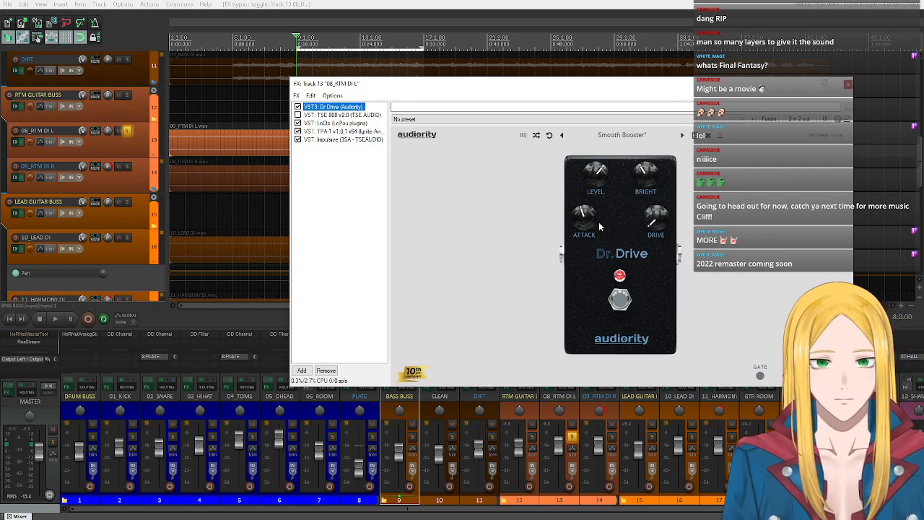
- Demonstrate the Dr Drive attack control during playback, from its minimum up to A5, and return it to A3
left_click(57, 320)
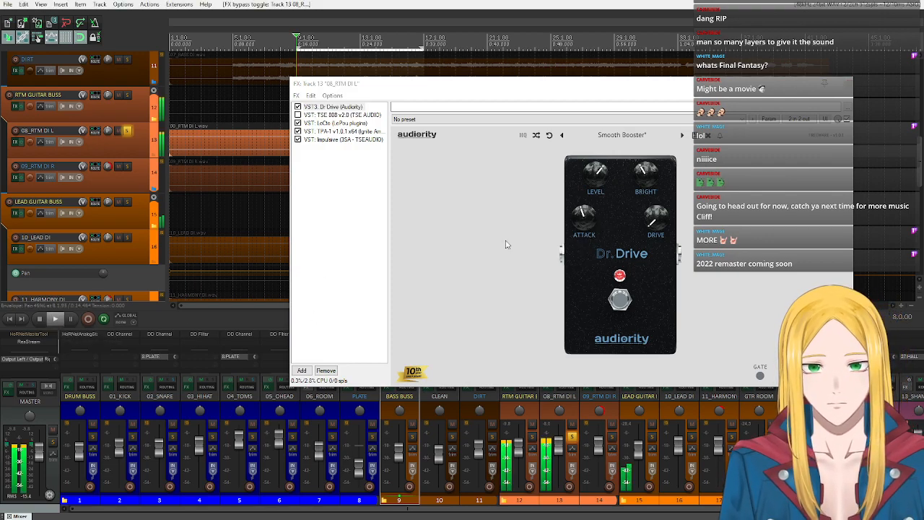
scroll(602, 219, "down", 4)
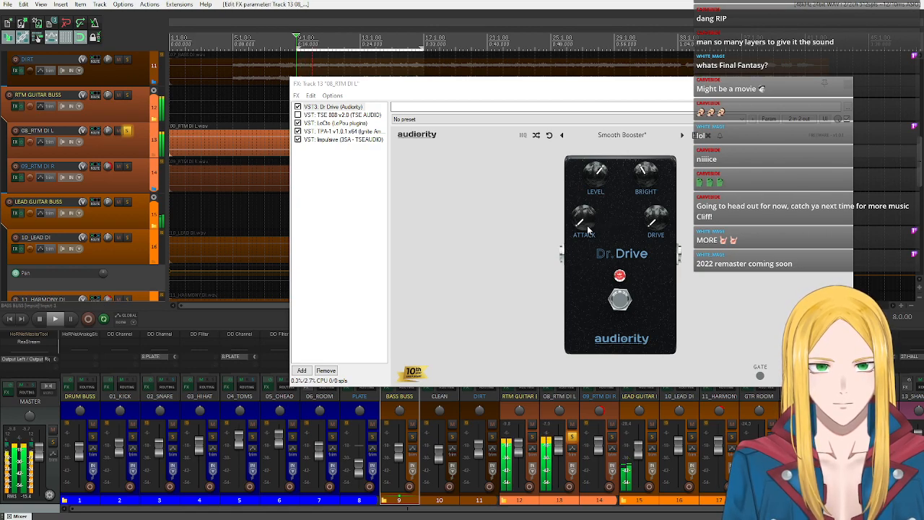
scroll(588, 229, "up", 1)
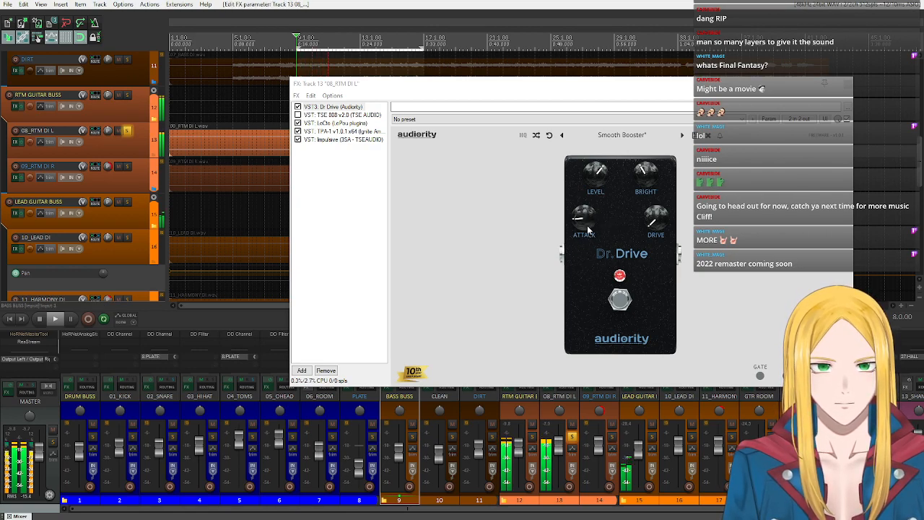
scroll(579, 221, "up", 1)
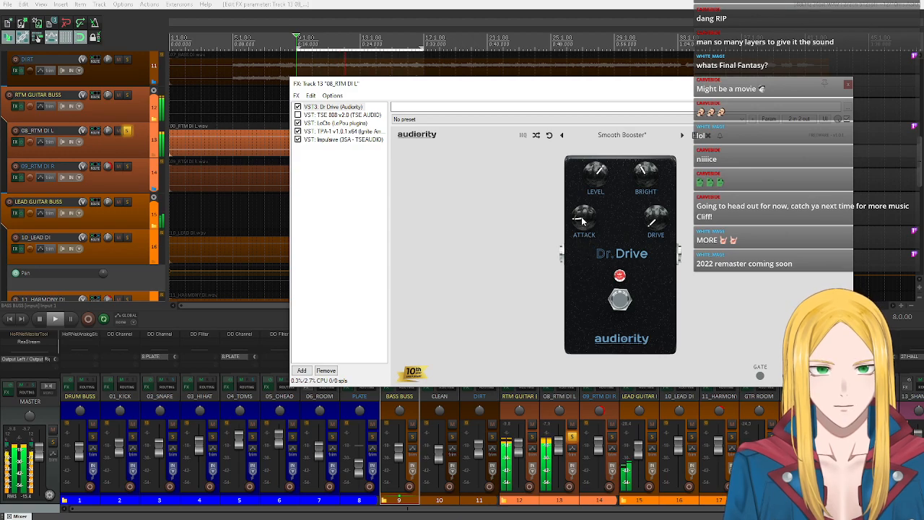
left_click_drag(583, 215, 582, 170)
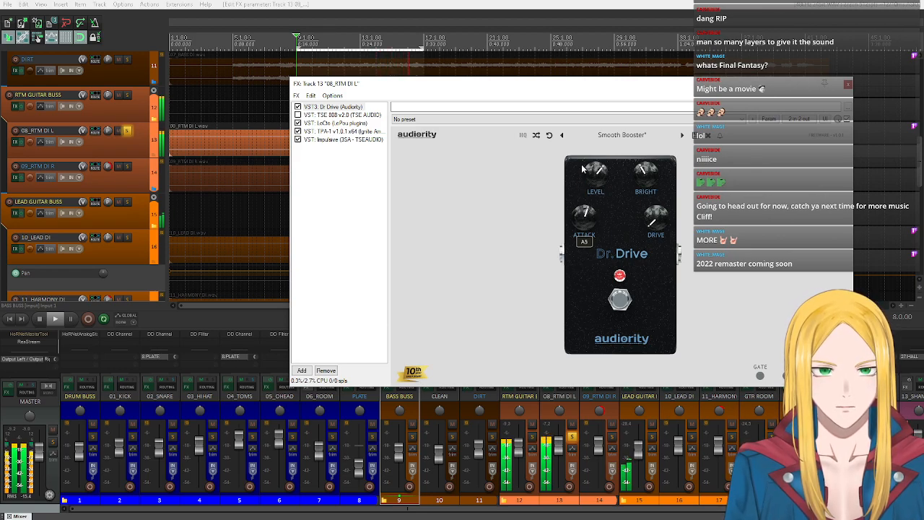
left_click_drag(582, 170, 583, 191)
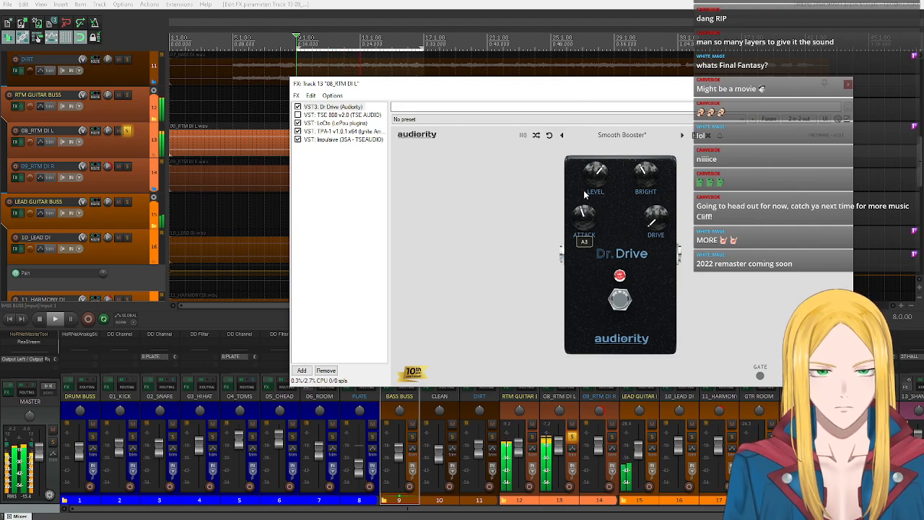
left_click(37, 320)
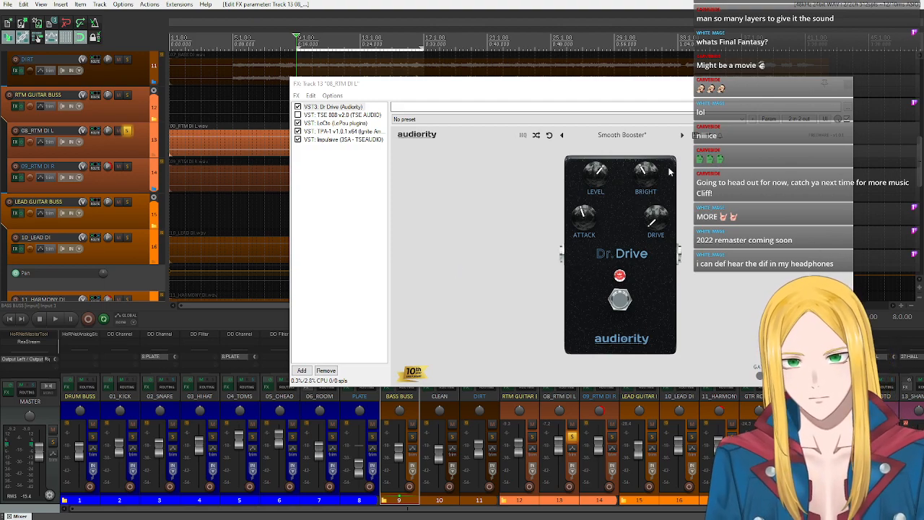
- Demonstrate the Dr Drive bright control by varying it during playback and restoring its starting position
mouse_move(640, 182)
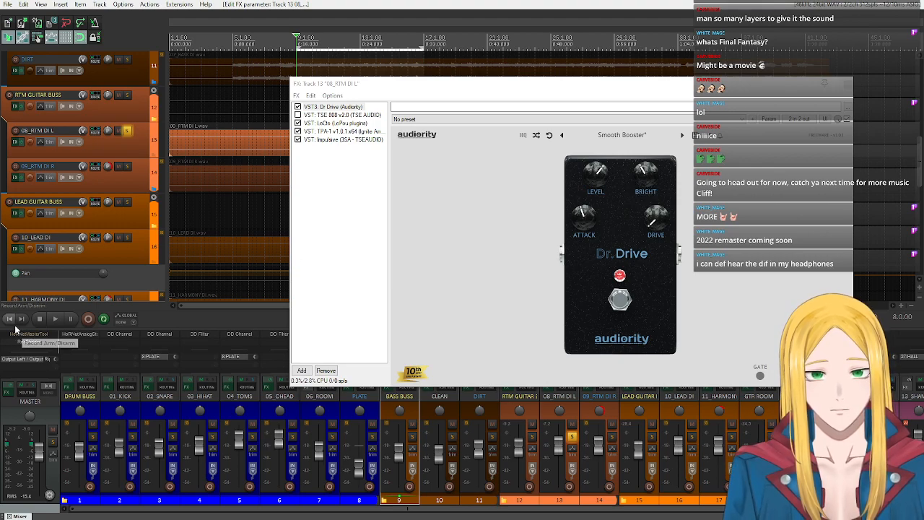
left_click(52, 320)
left_click_drag(647, 173, 647, 187)
scroll(647, 187, "up", 8)
scroll(647, 187, "up", 3)
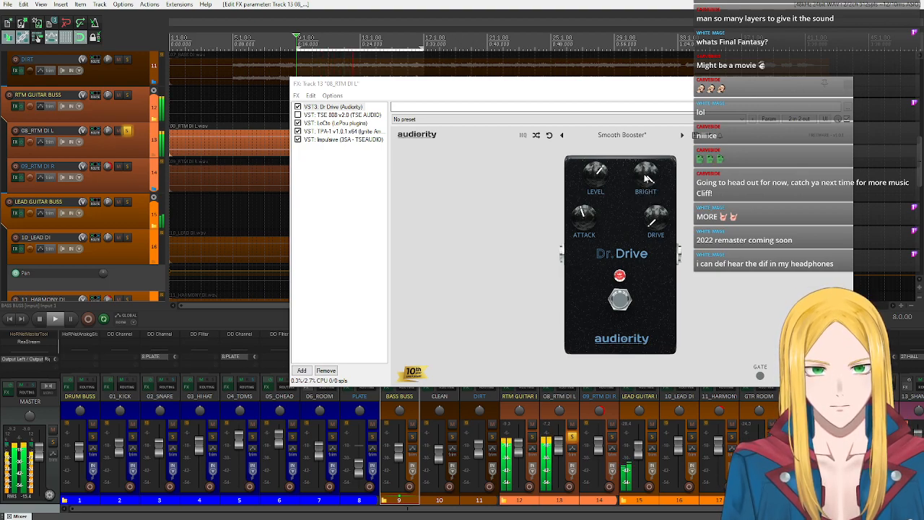
double_click(646, 178)
left_click(38, 319)
scroll(642, 183, "up", 1)
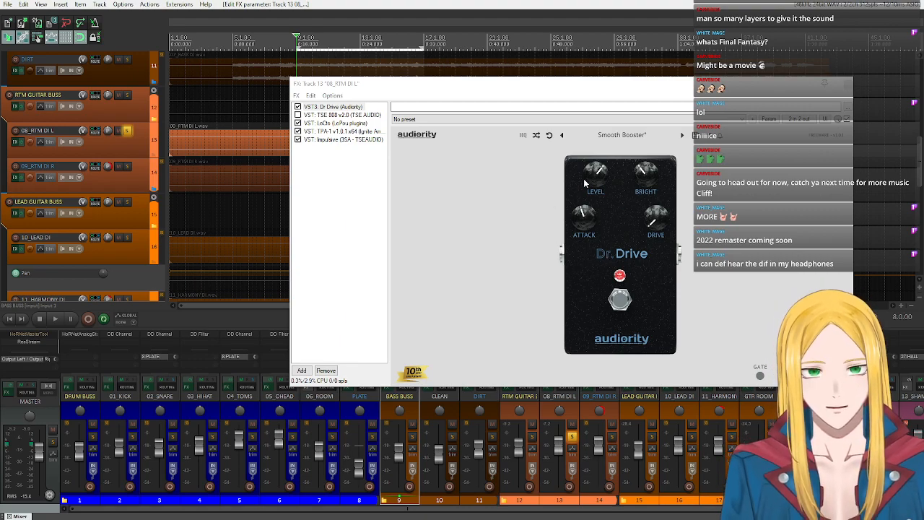
mouse_move(591, 172)
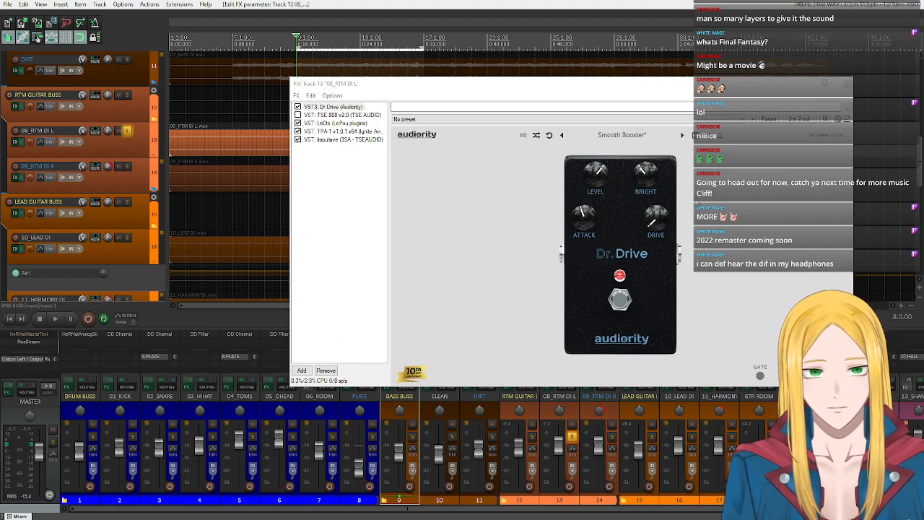
- Bring up the LeCto amp in the 08_RTM DI L effects chain and reposition the chain window clear of the track's waveform
mouse_move(659, 222)
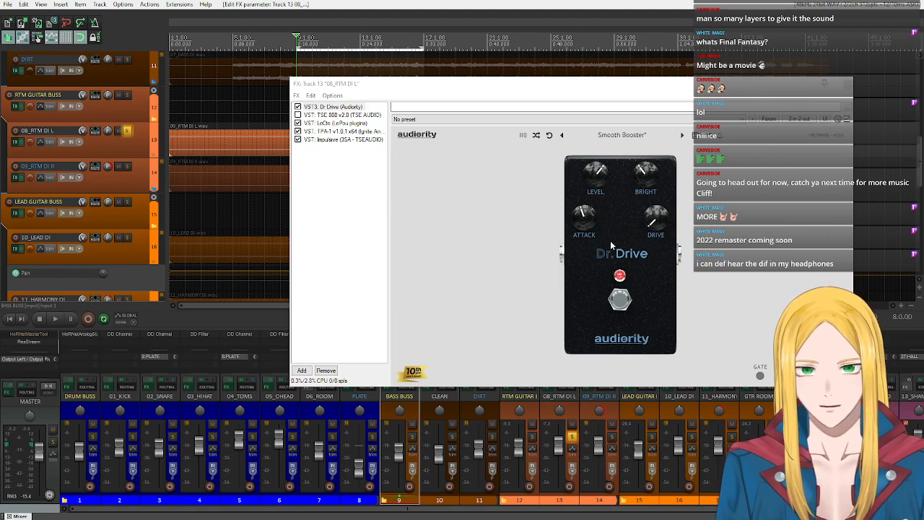
double_click(349, 125)
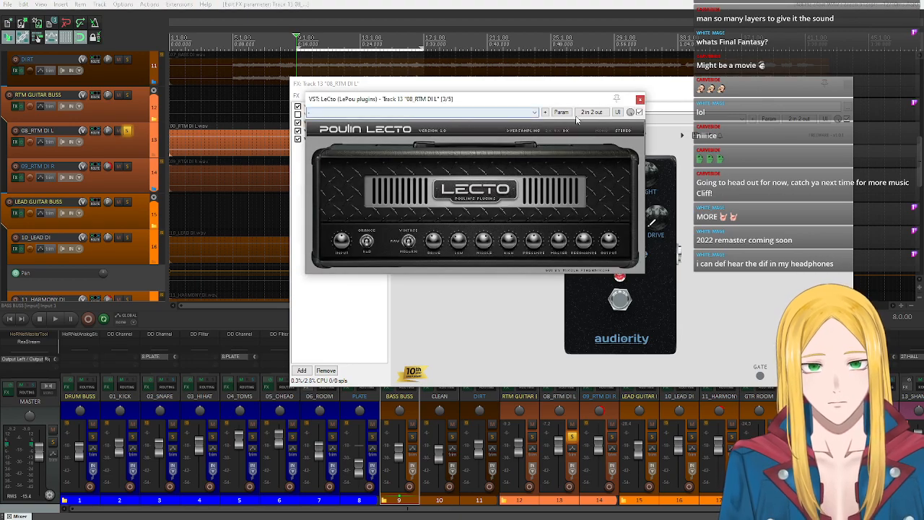
left_click(640, 99)
left_click(352, 124)
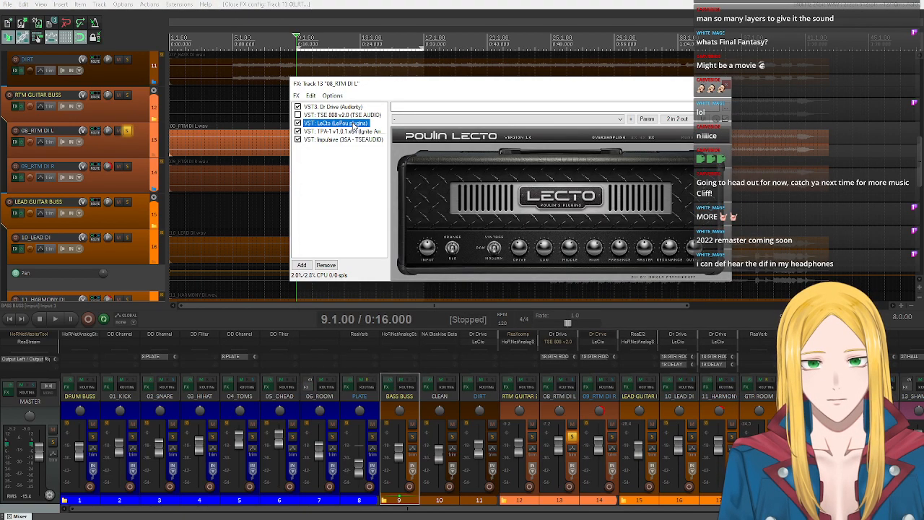
left_click_drag(533, 89, 370, 92)
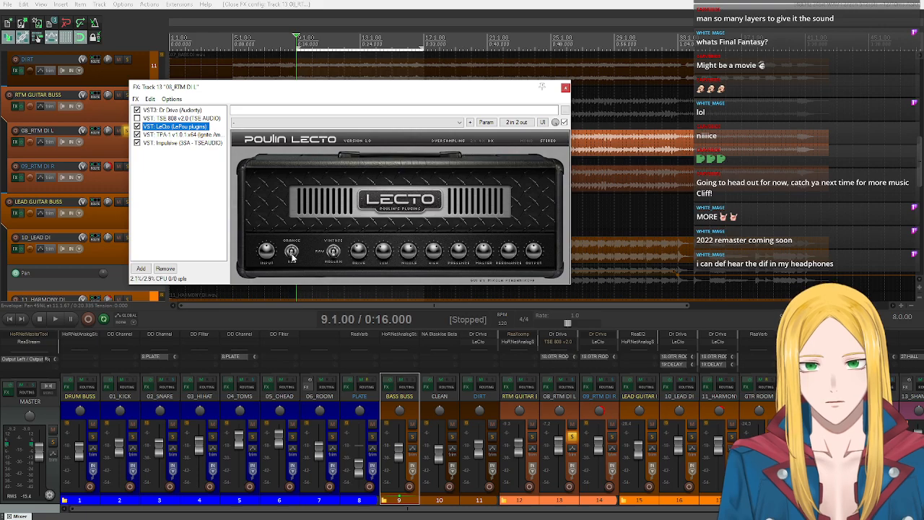
left_click_drag(308, 88, 318, 180)
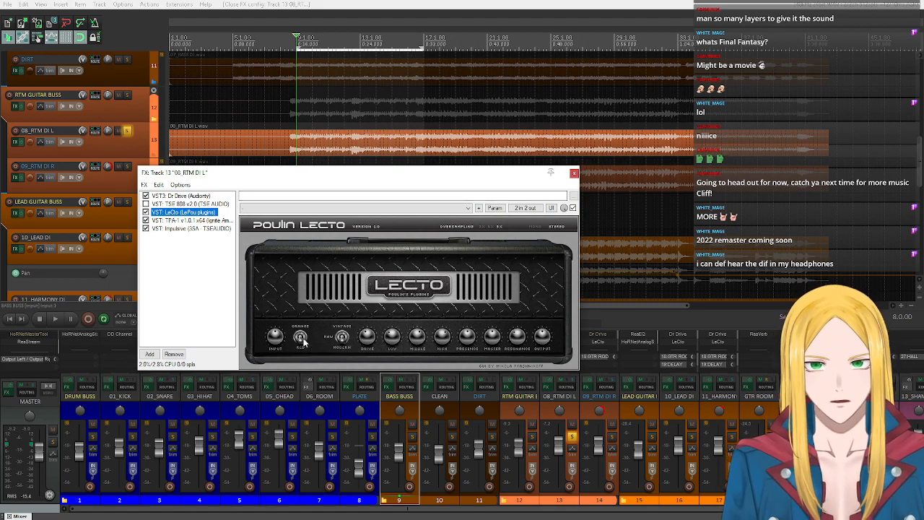
- Demonstrate LeCto's orange/red channel switch during playback, stop, and restore the starting channel
left_click(55, 318)
left_click(300, 339)
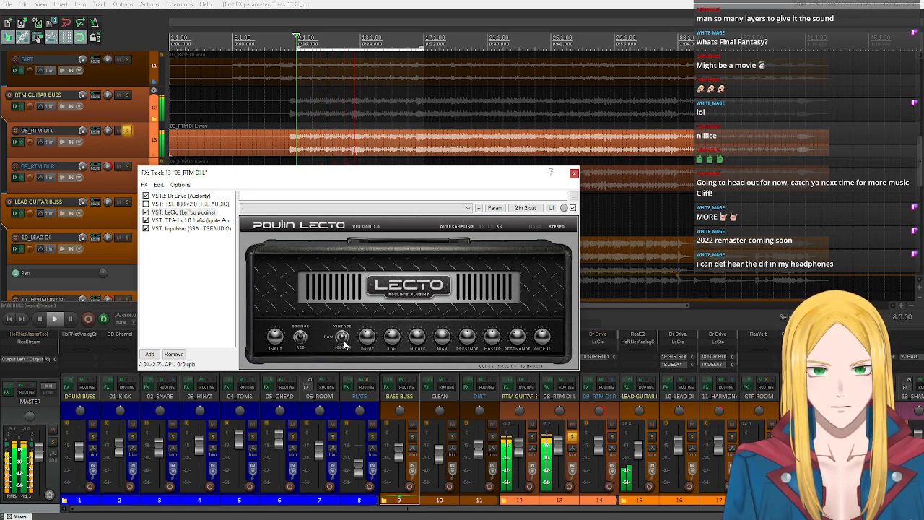
left_click(37, 320)
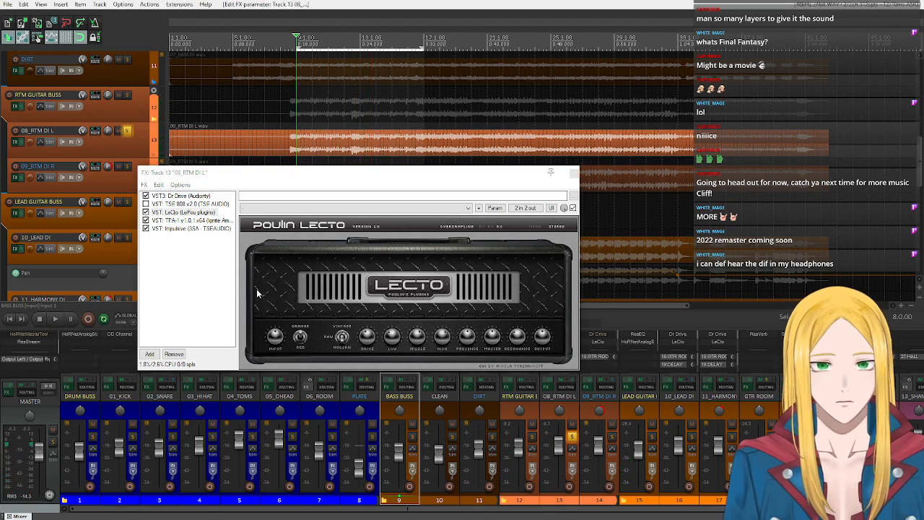
left_click(303, 341)
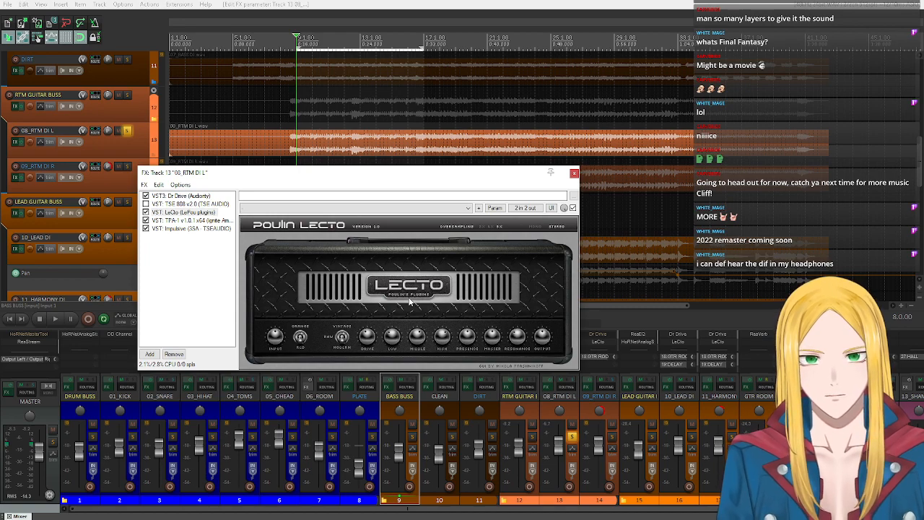
- Revisit the Dr Drive pedal settings in the 08_RTM DI L chain and return to the LeCto amp
left_click(182, 196)
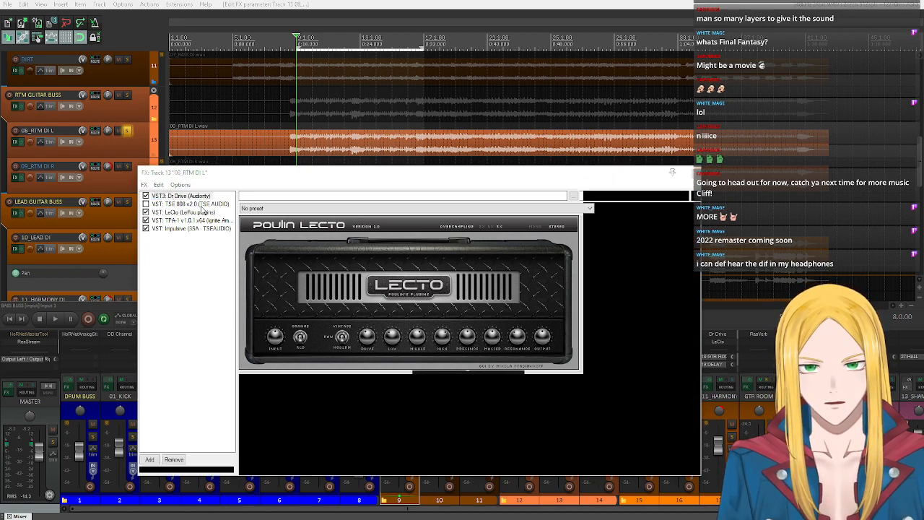
left_click(190, 203)
left_click(182, 196)
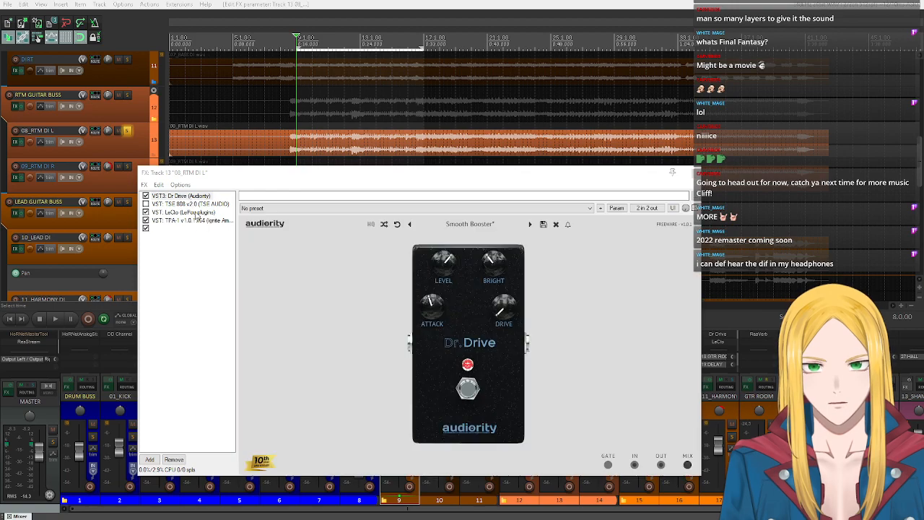
left_click(183, 211)
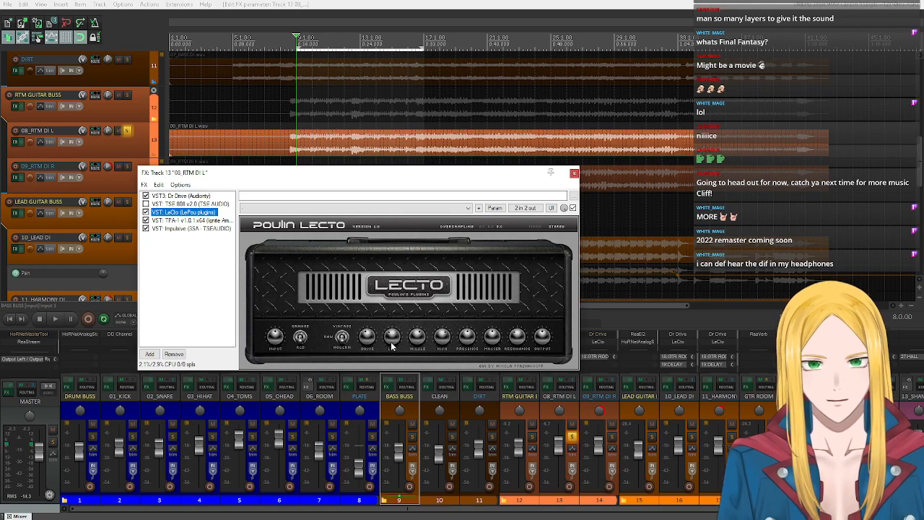
- Demonstrate LeCto's drive control on 08_RTM DI L during playback and stop the transport
left_click(366, 340)
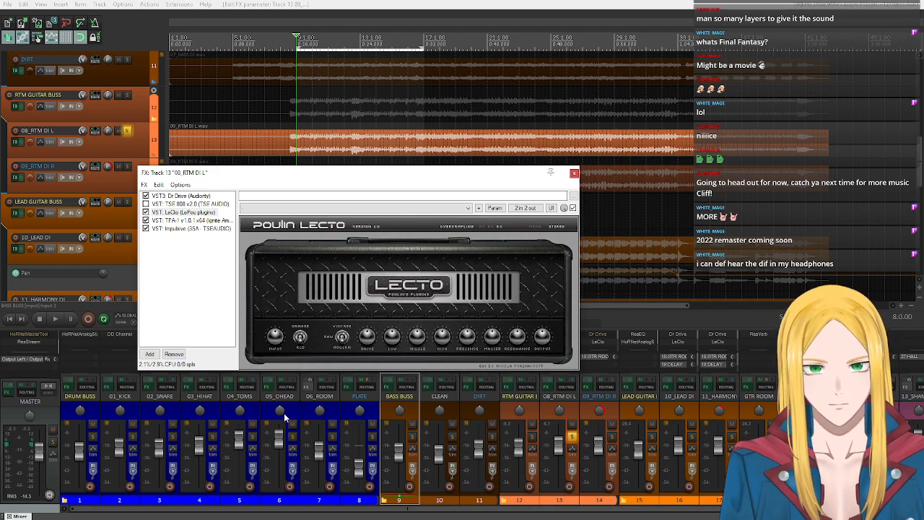
left_click(55, 318)
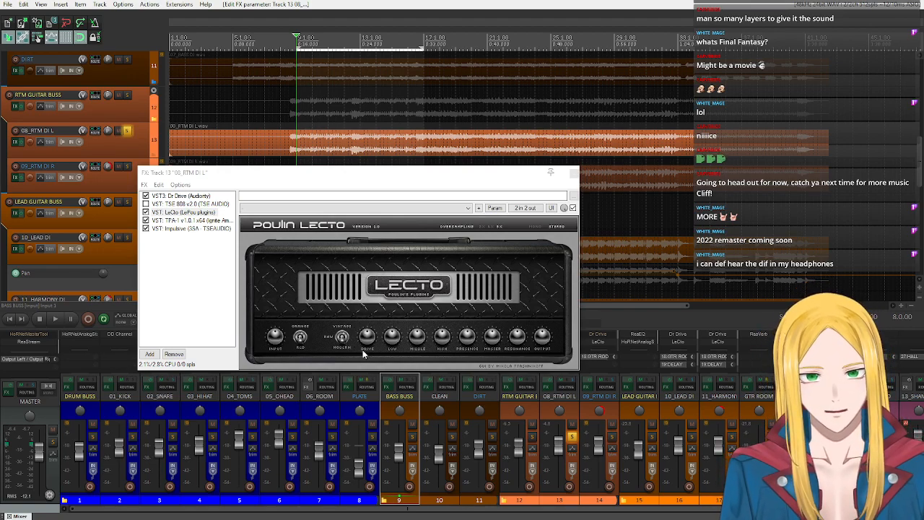
key("space")
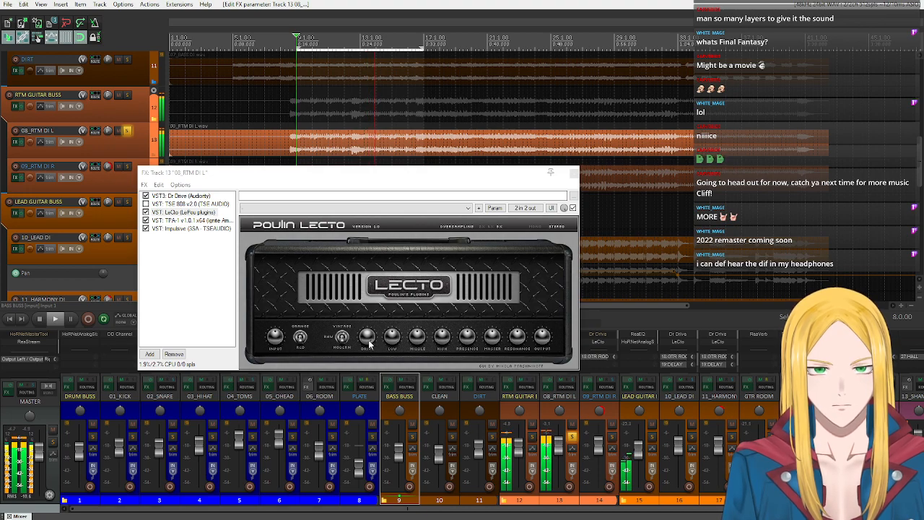
key("space")
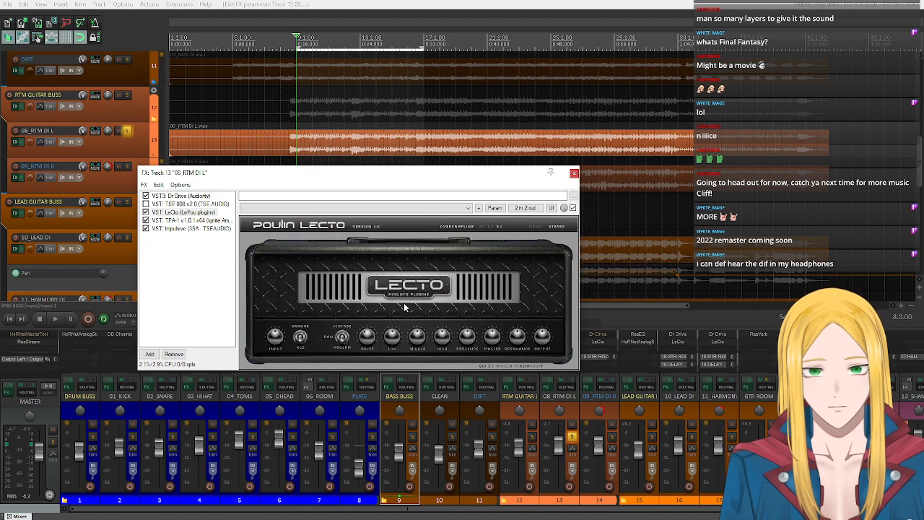
- Demonstrate LeCto's low control on 08_RTM DI L while the loop plays, and stop playback
left_click(55, 319)
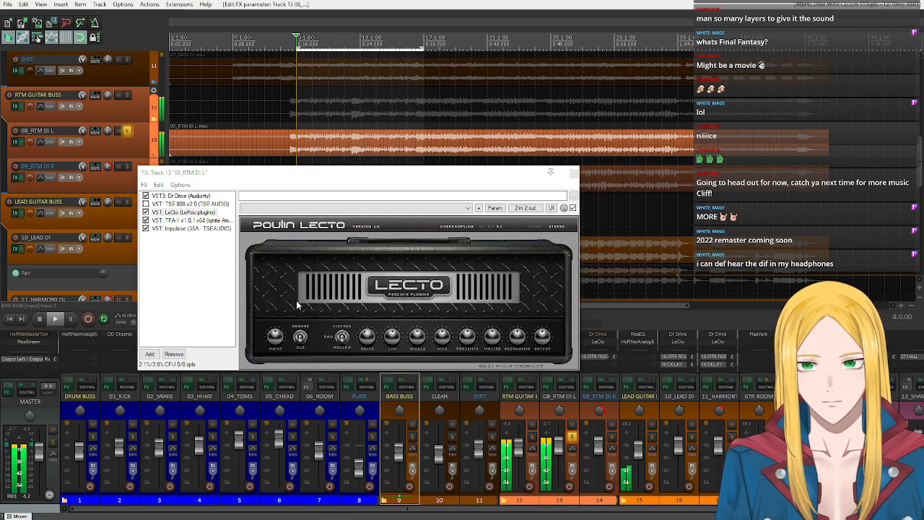
left_click(393, 347)
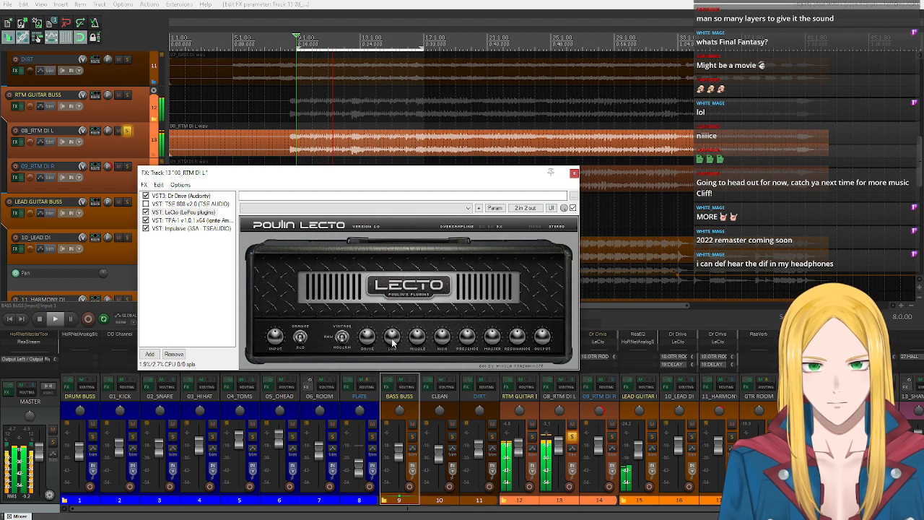
left_click(36, 322)
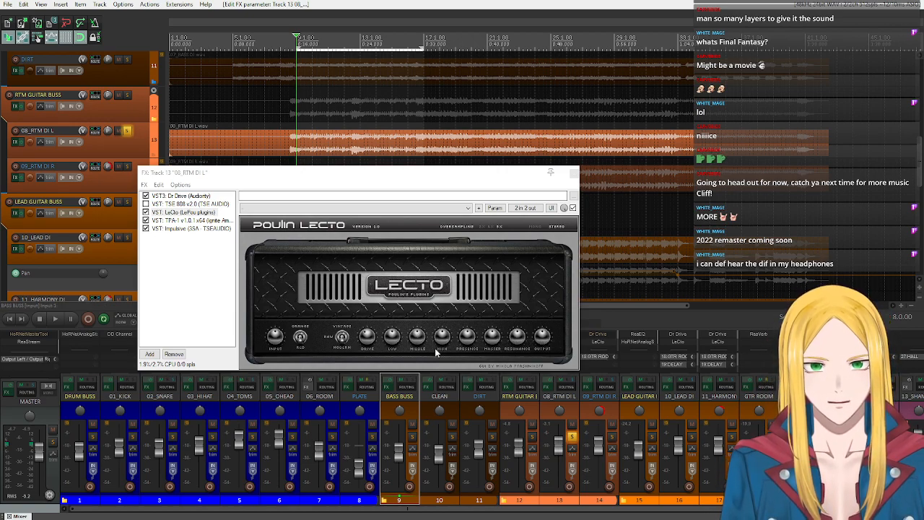
- Demonstrate LeCto's middle control on 08_RTM DI L during playback and stop the transport
left_click(416, 340)
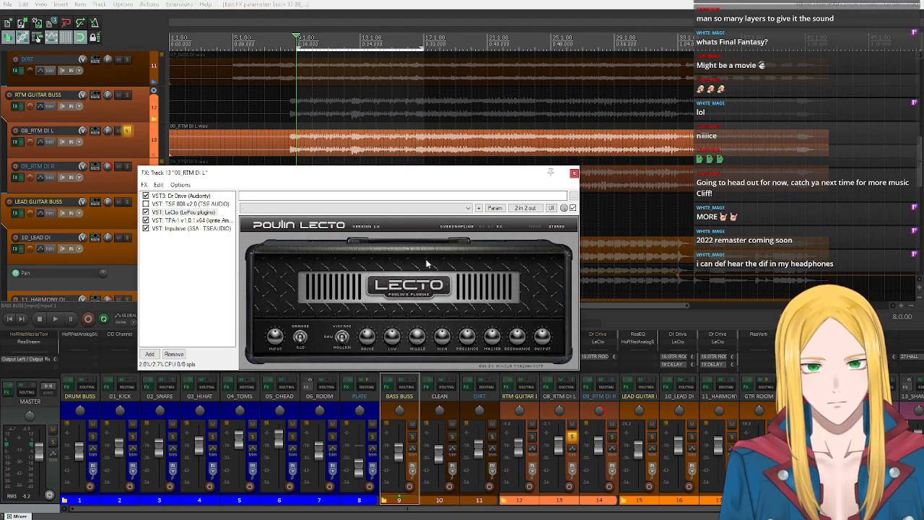
left_click(55, 318)
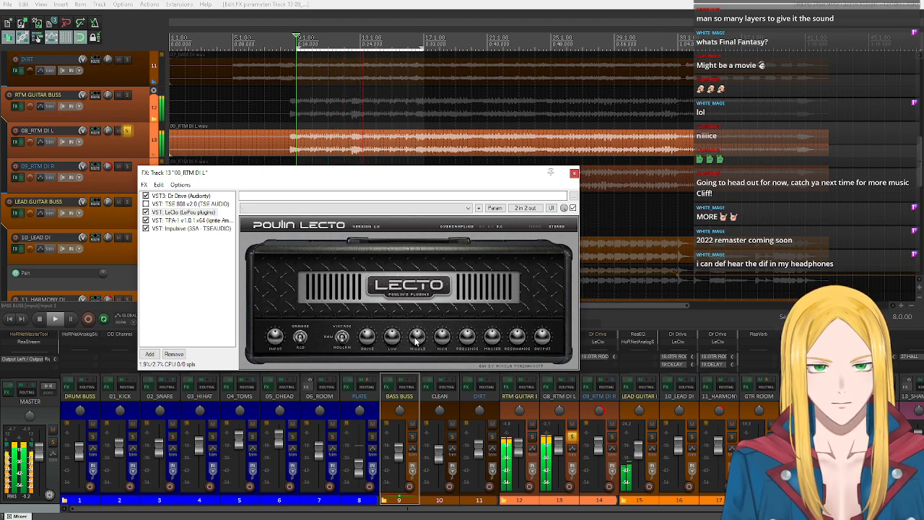
left_click(37, 318)
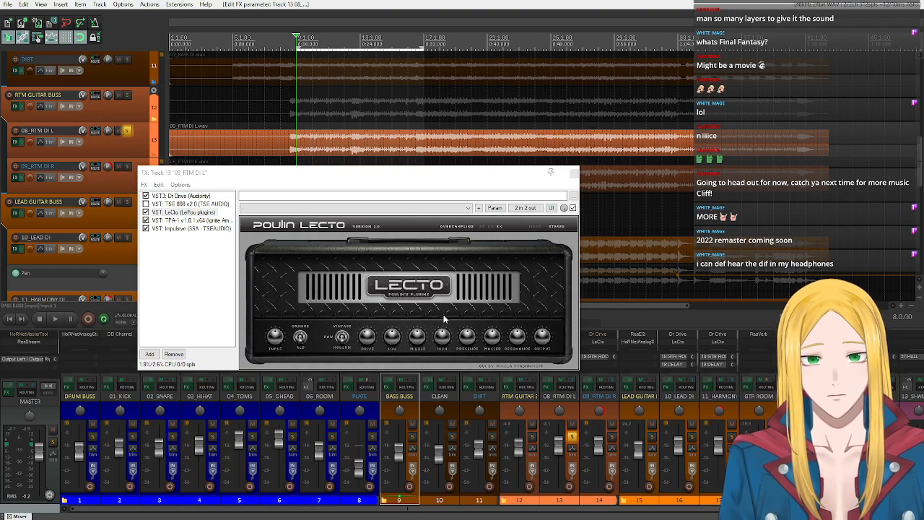
left_click(423, 337)
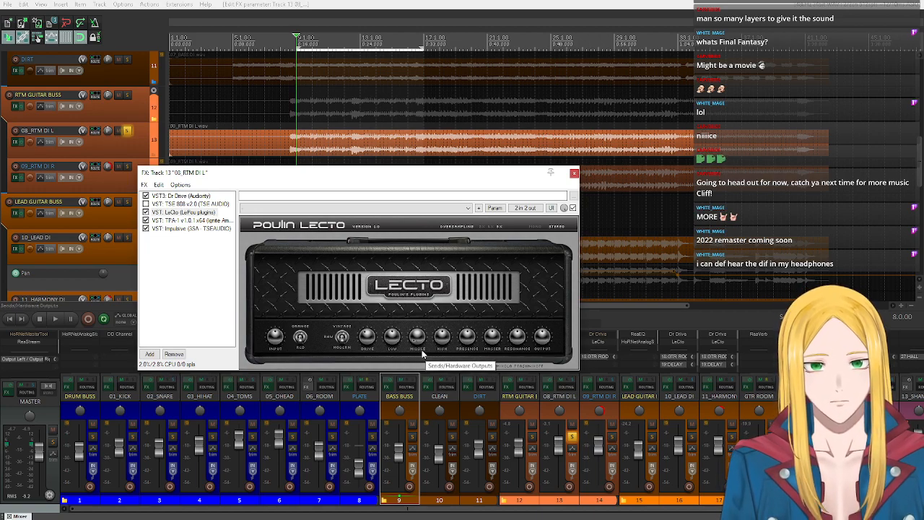
- Move the effects window off the mixer strips and pan 08_RTM DI L to the left
left_click(610, 314)
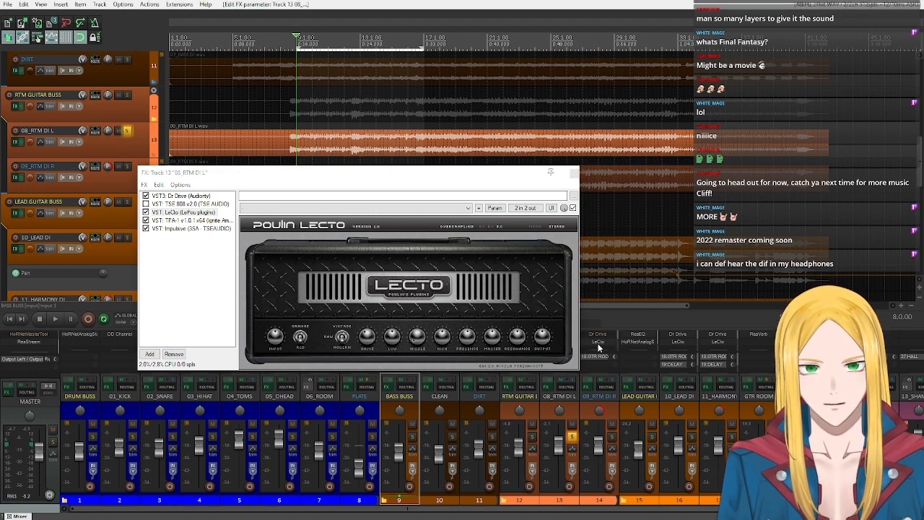
left_click_drag(439, 172, 352, 107)
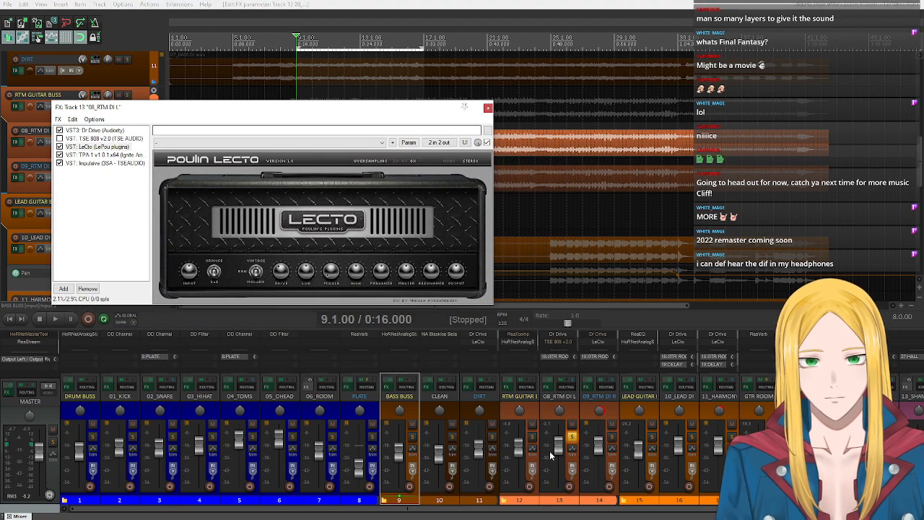
left_click(562, 411)
left_click_drag(561, 411, 562, 415)
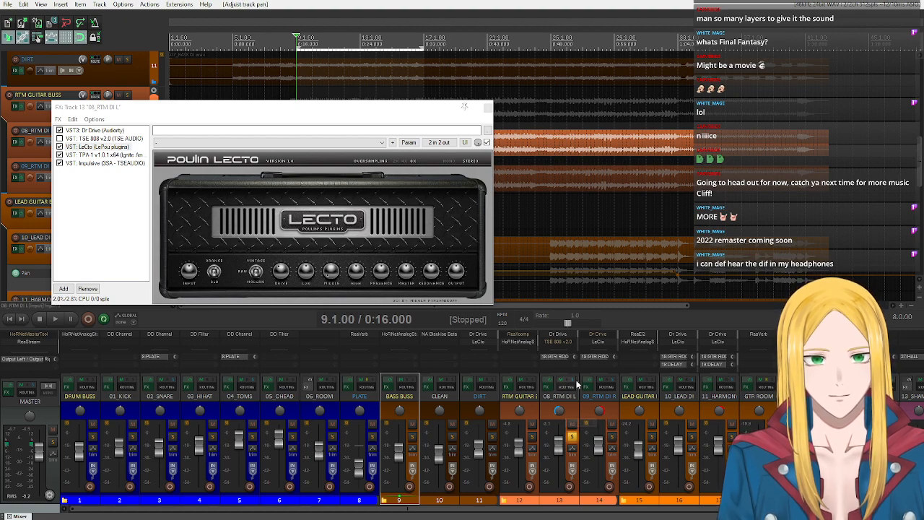
- Open LeCto on 09_RTM DI R beside the 08_RTM DI L amp, compare their settings, and close both effects windows
left_click(601, 340)
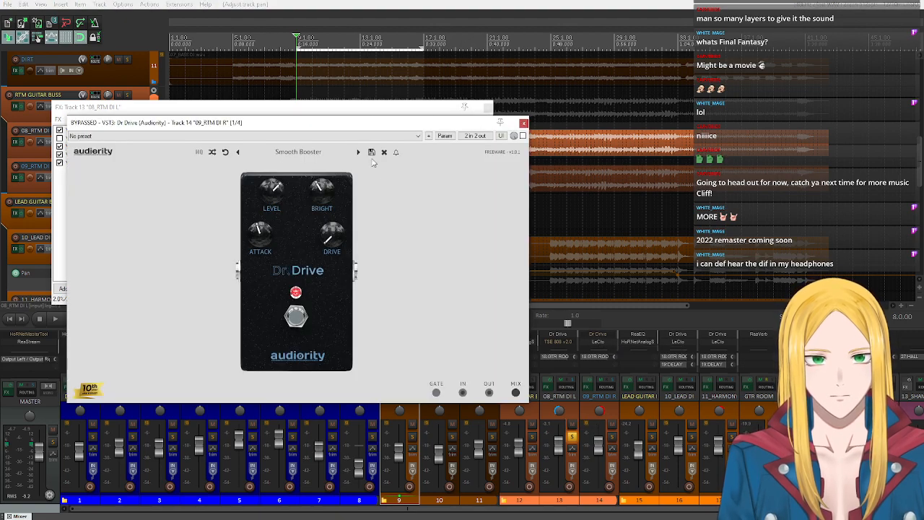
left_click(523, 136)
left_click(600, 339)
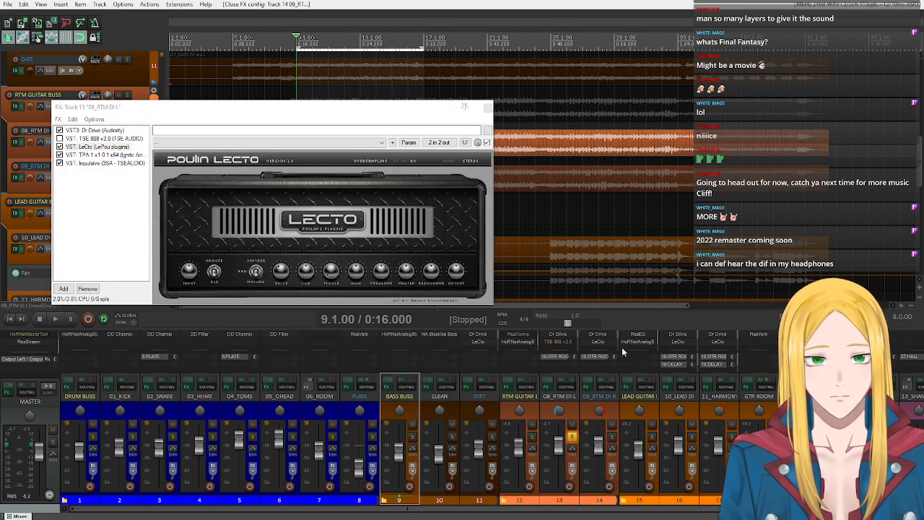
left_click(601, 343)
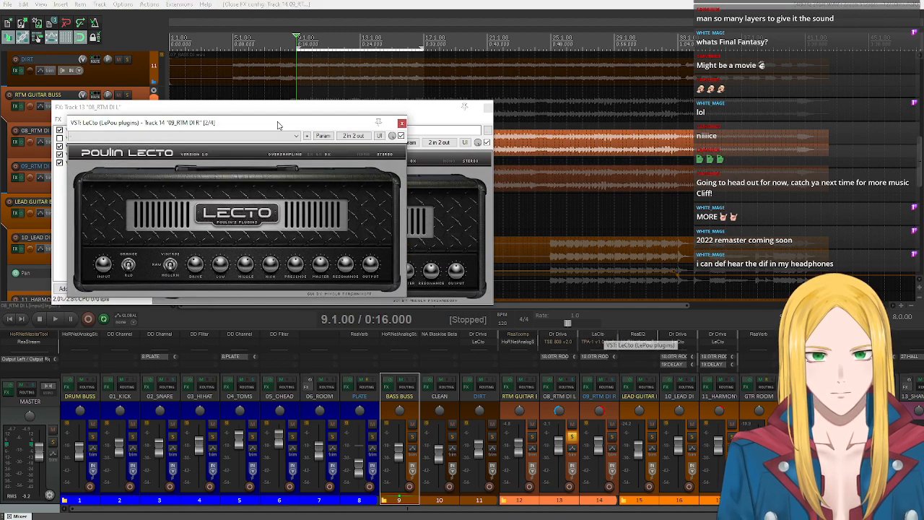
left_click_drag(254, 117, 680, 119)
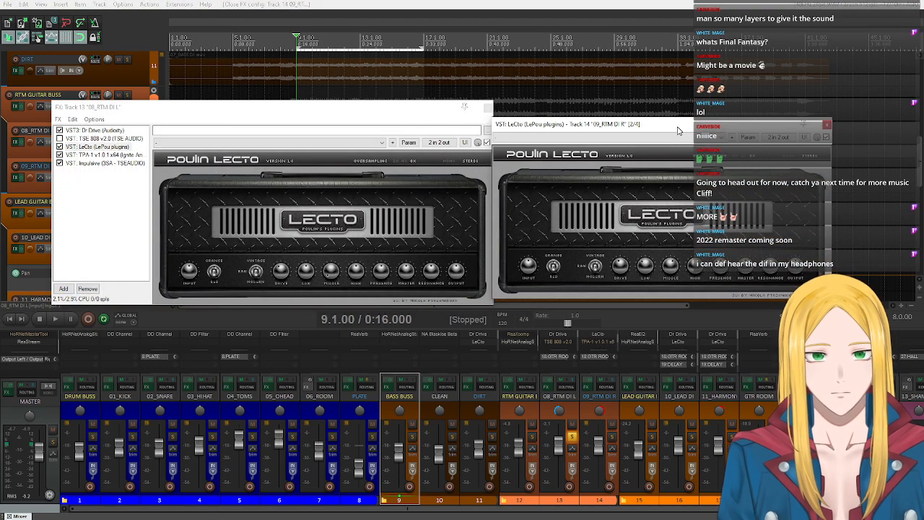
left_click(647, 270)
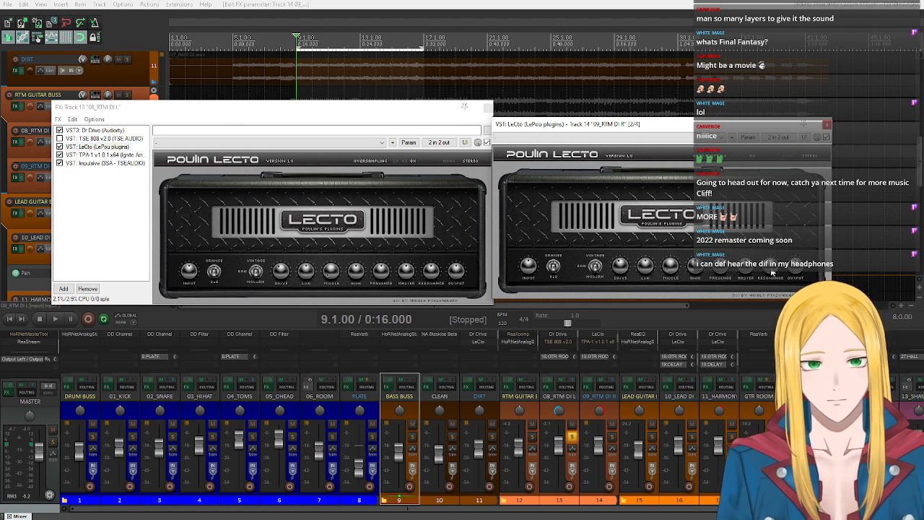
left_click(464, 106)
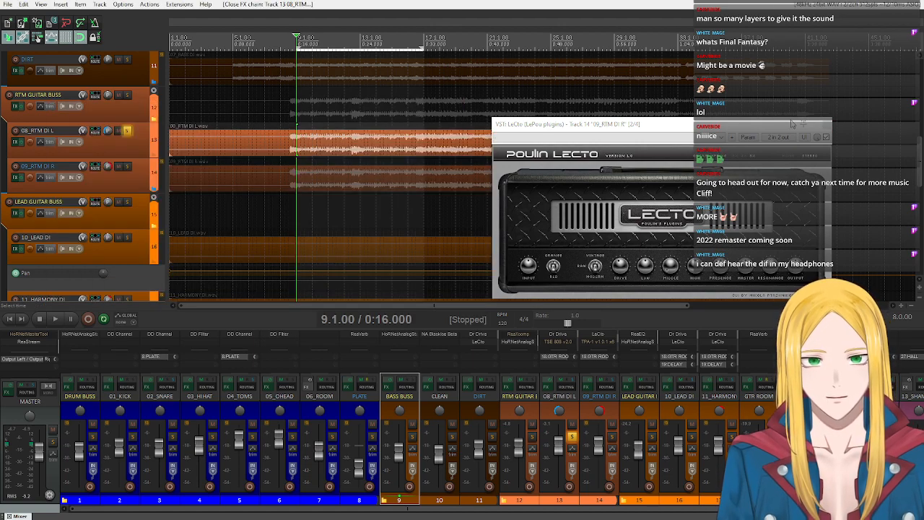
left_click(827, 127)
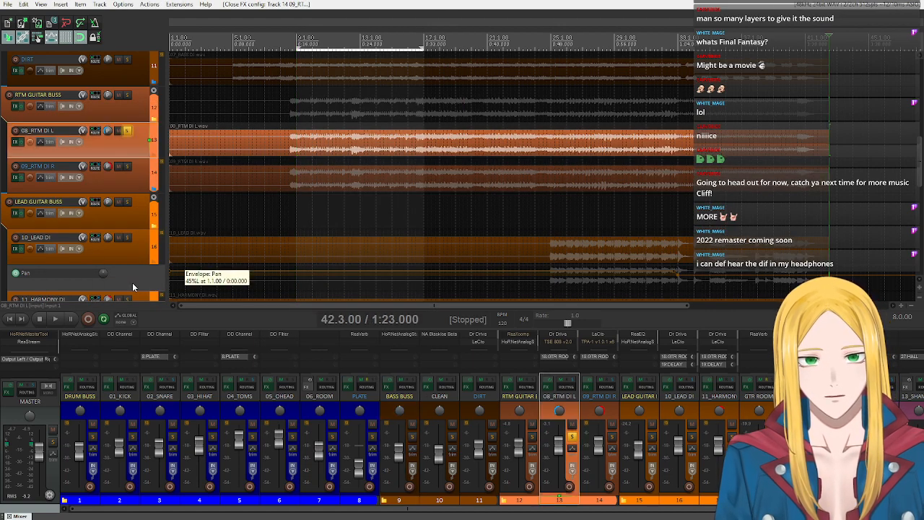
- Unsolo 08_RTM DI L and play the full mix from bar 9
left_click(18, 320)
left_click(57, 320)
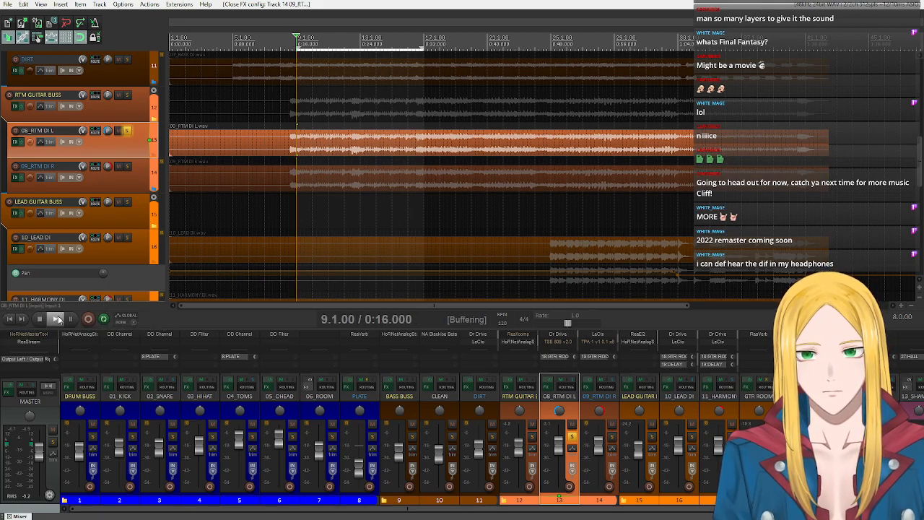
left_click(39, 318)
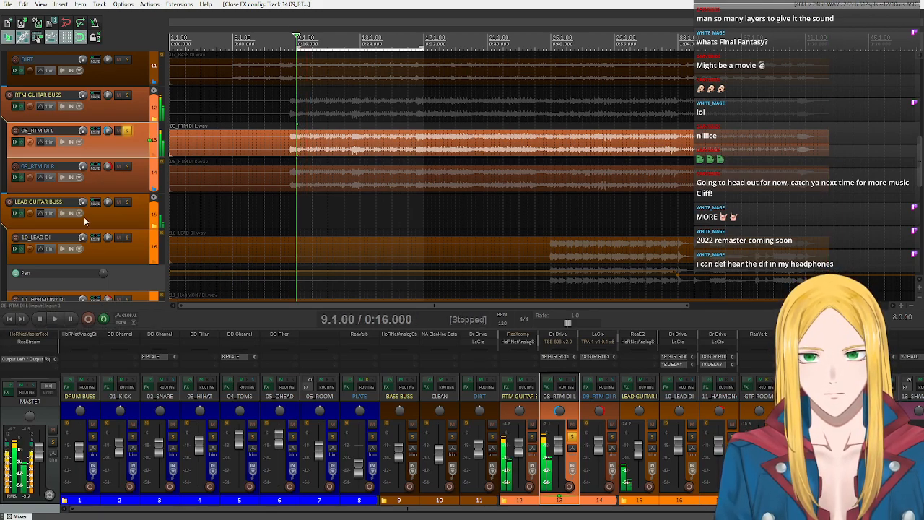
left_click(130, 129)
left_click(55, 320)
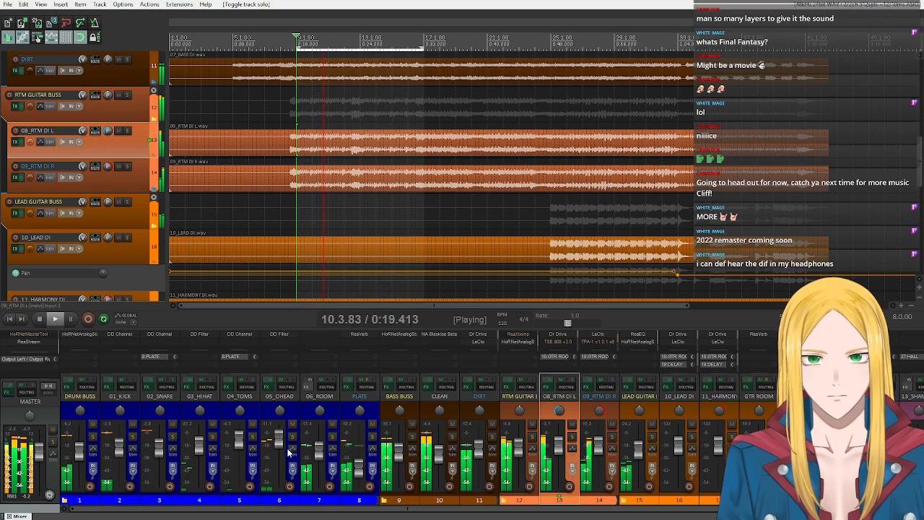
- Stop playback, open LeCto in the effects chains of 08_RTM DI L and 09_RTM DI R, and place their windows next to each other
left_click(39, 321)
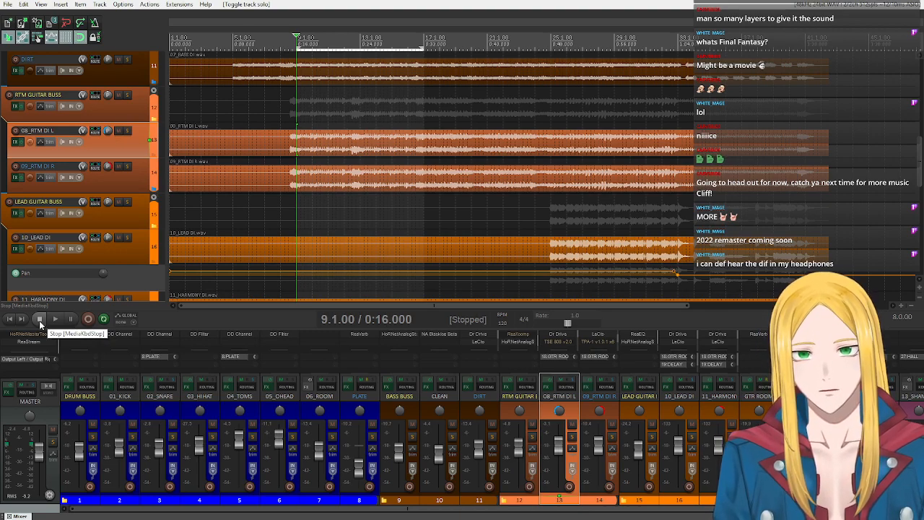
left_click(15, 142)
left_click(333, 280)
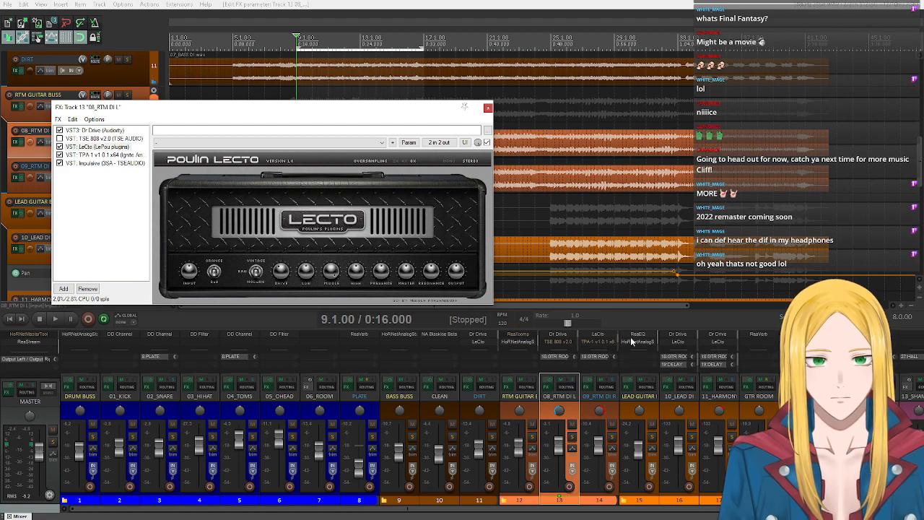
left_click(588, 382)
left_click(254, 111)
left_click(292, 104)
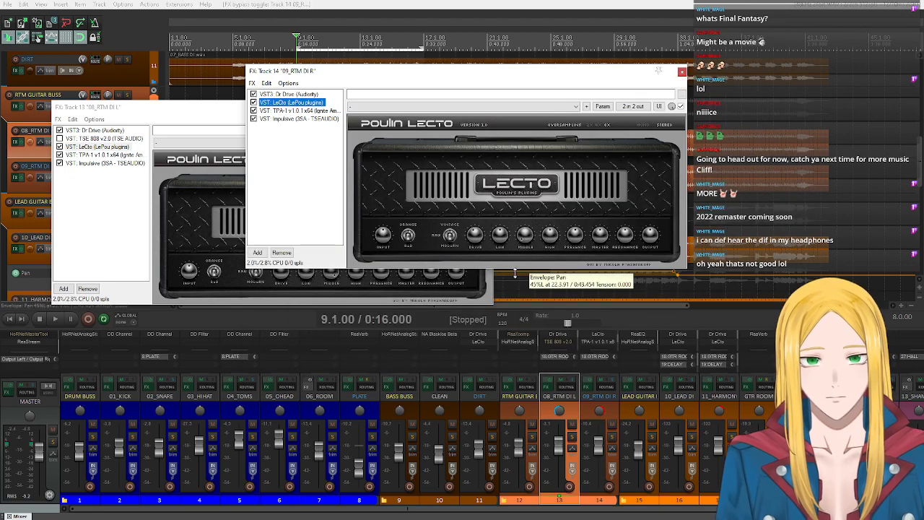
left_click_drag(108, 107, 110, 73)
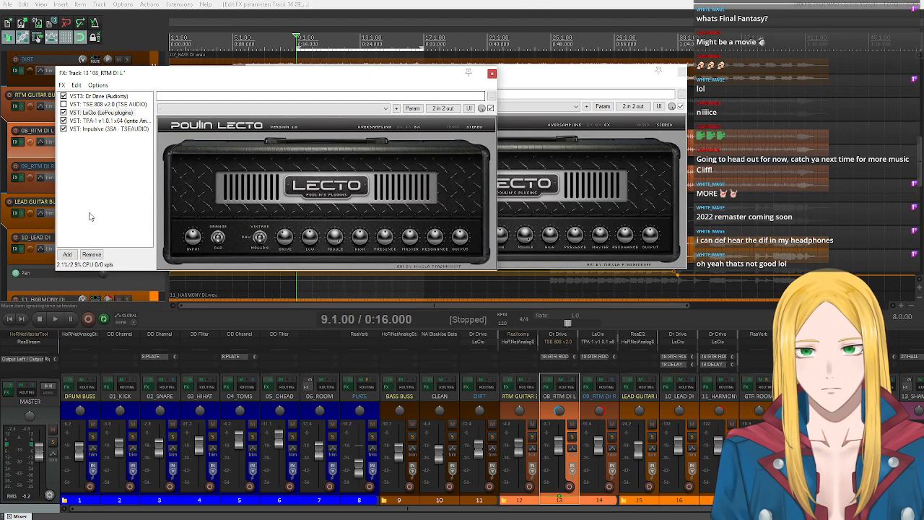
- Compare the LeCto drive, low, middle and high knob settings between 08_RTM DI L and 09_RTM DI R, alternating between their effects windows
left_click(56, 319)
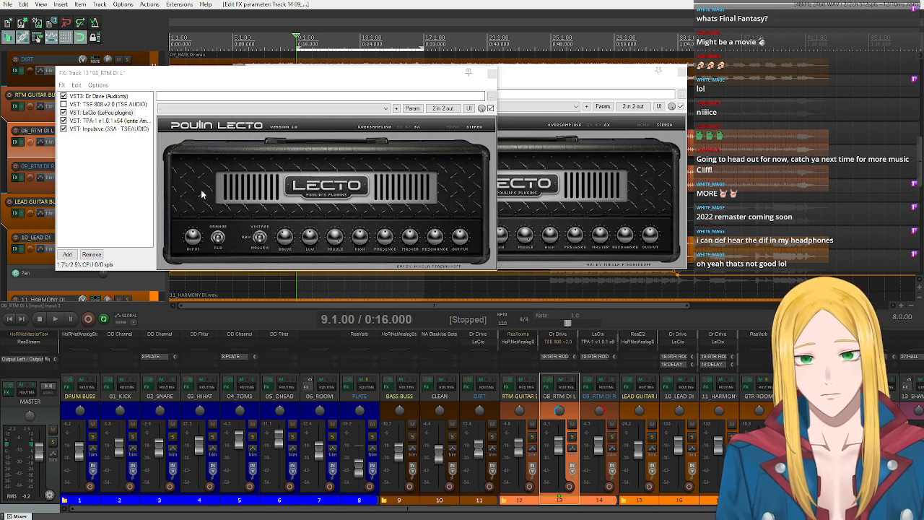
left_click(506, 207)
left_click(123, 205)
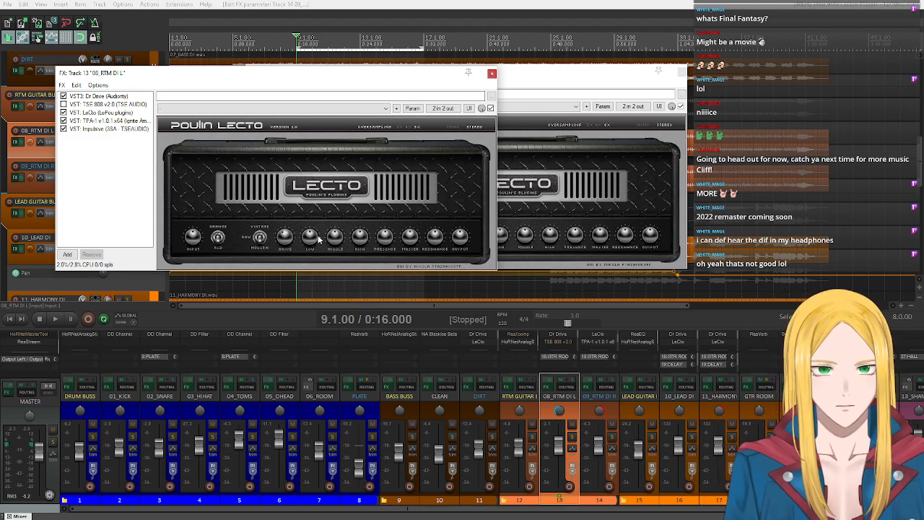
left_click(582, 199)
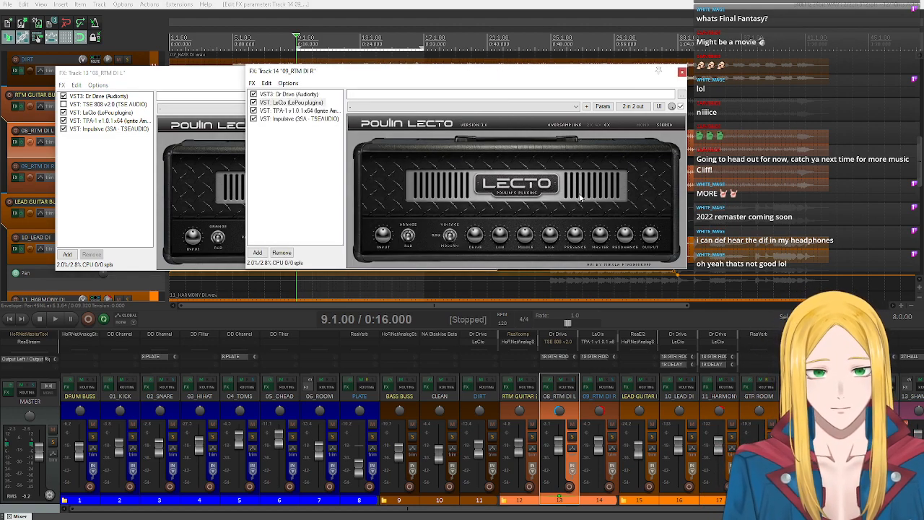
left_click(147, 218)
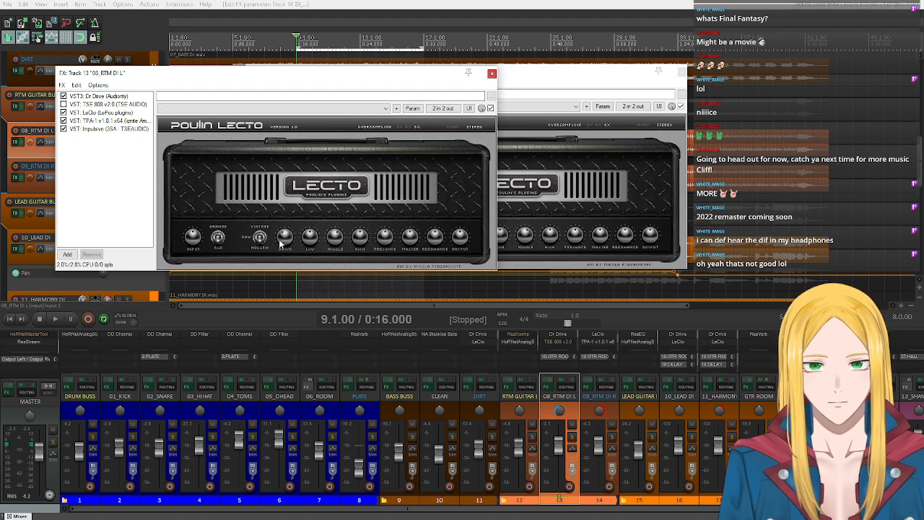
left_click(560, 203)
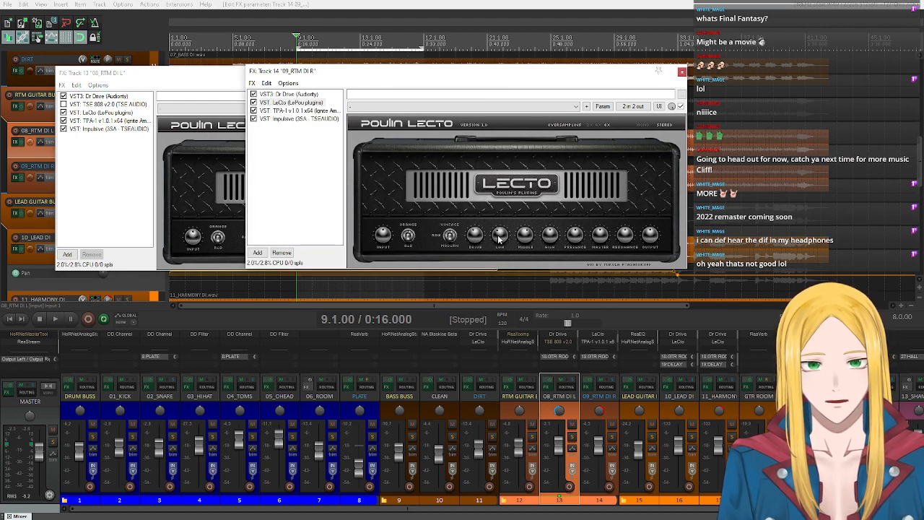
left_click(155, 241)
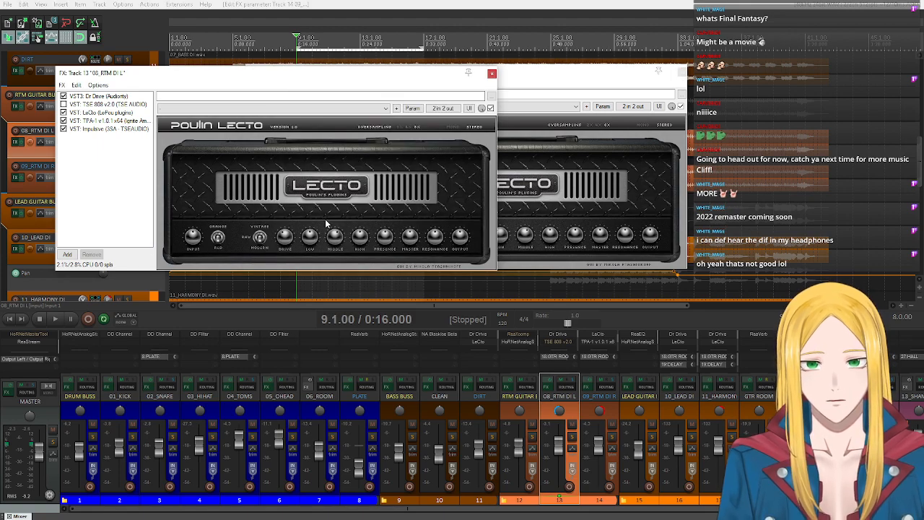
left_click(501, 240)
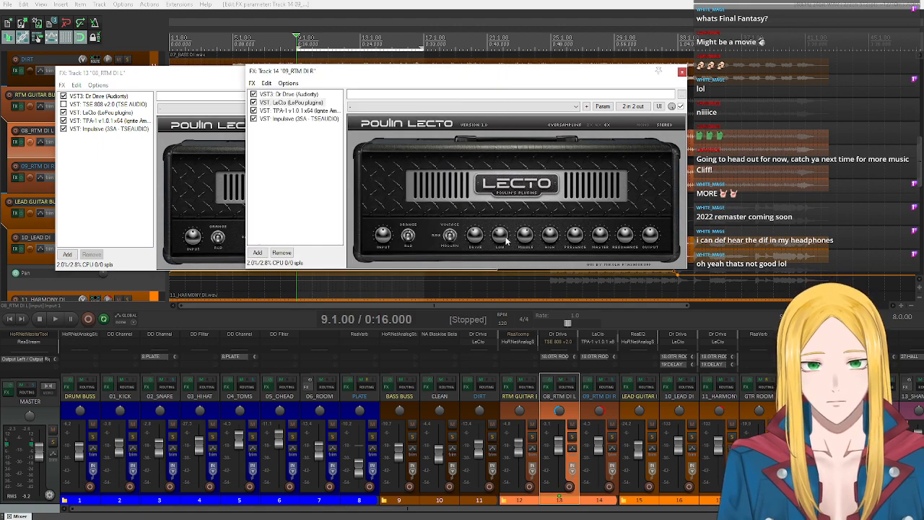
left_click(219, 237)
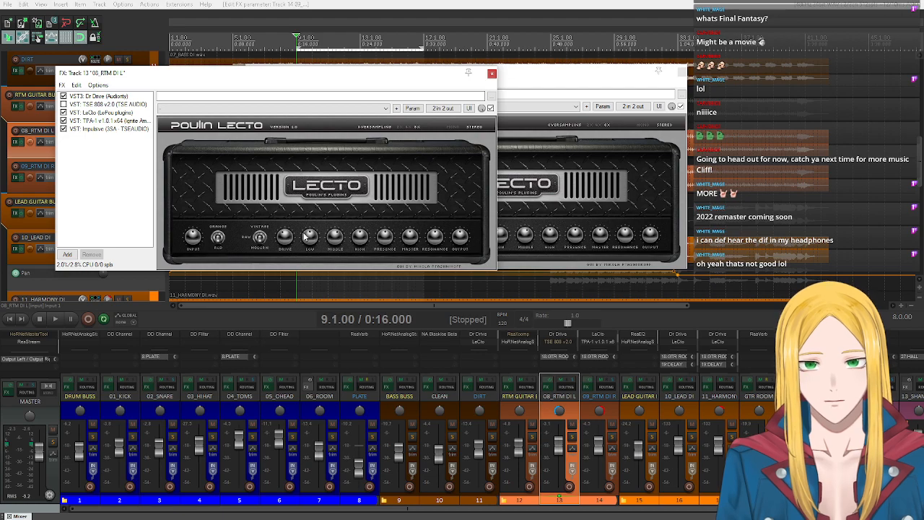
left_click(306, 238)
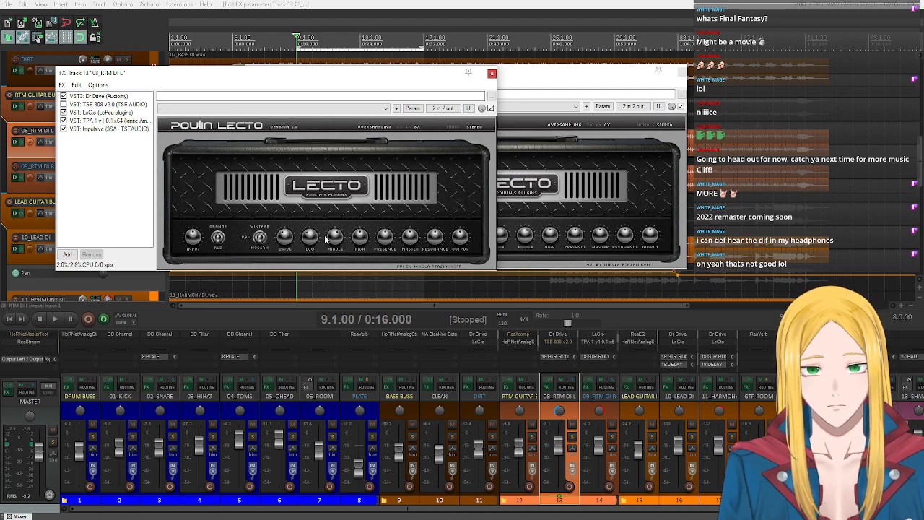
left_click(506, 232)
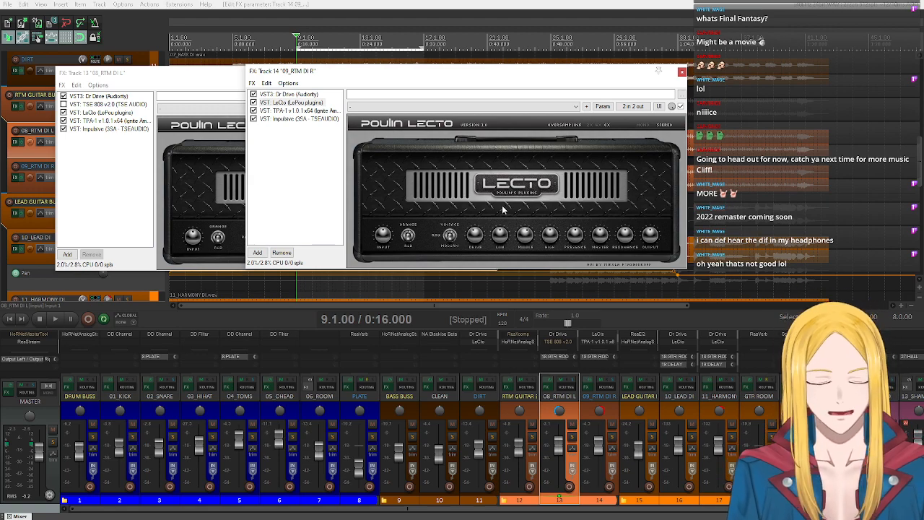
left_click(78, 231)
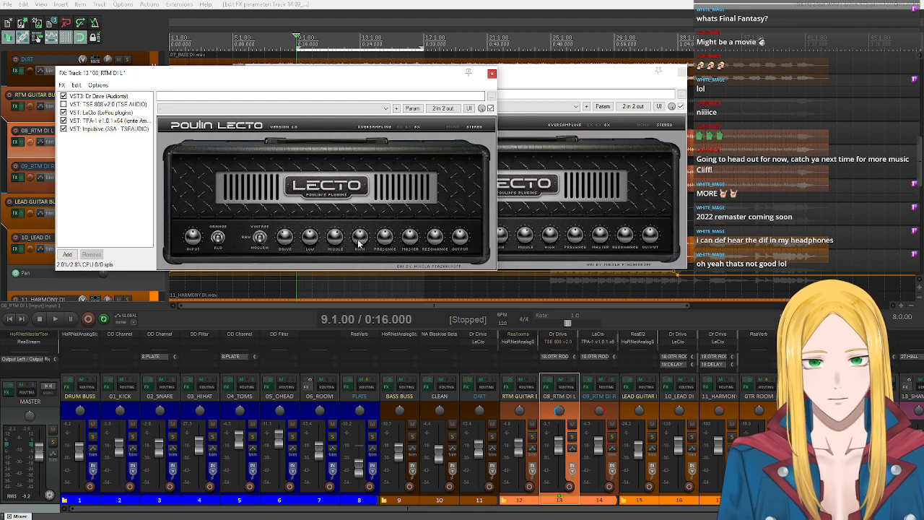
- Solo 08_RTM DI L and center its pan, moving its effects window clear of the track controls
left_click_drag(342, 77, 394, 78)
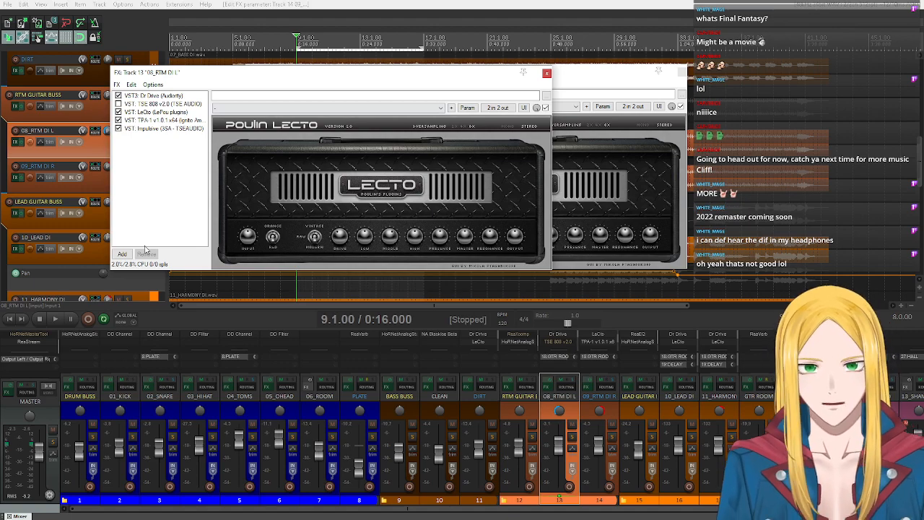
left_click_drag(209, 83, 268, 76)
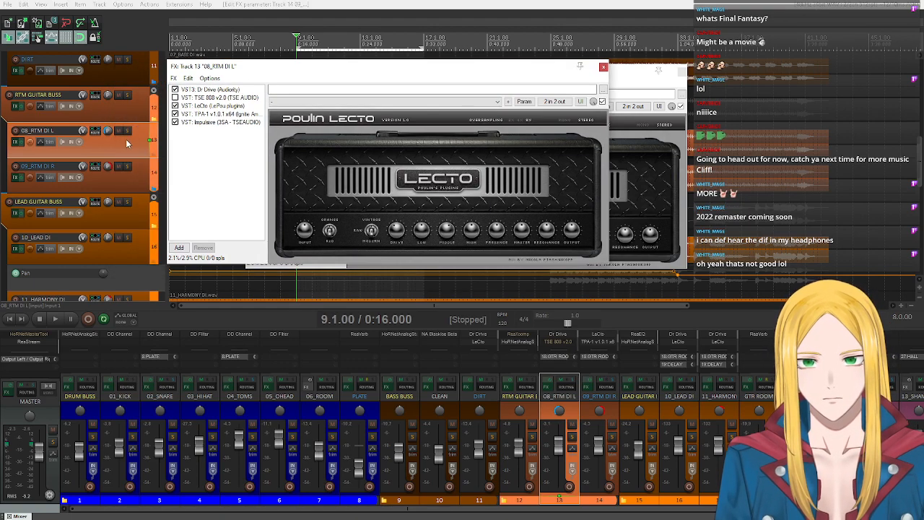
left_click(127, 131)
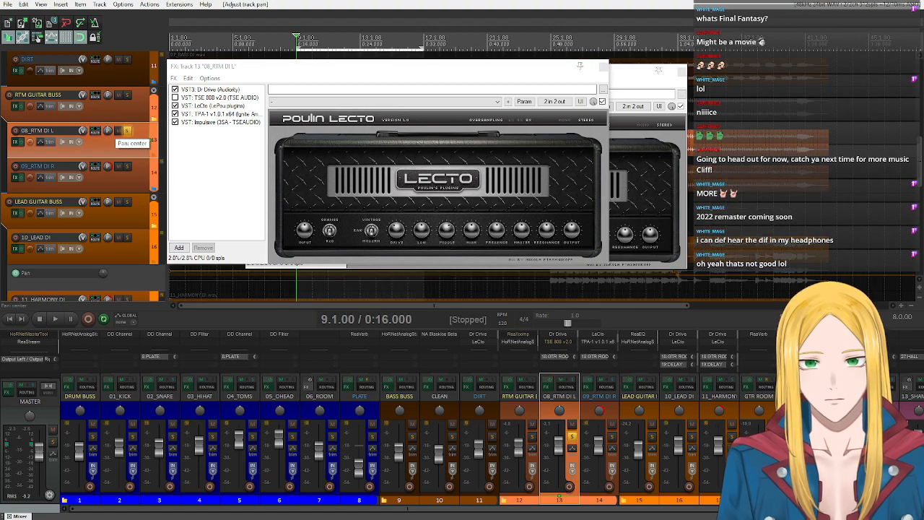
left_click_drag(343, 70, 281, 89)
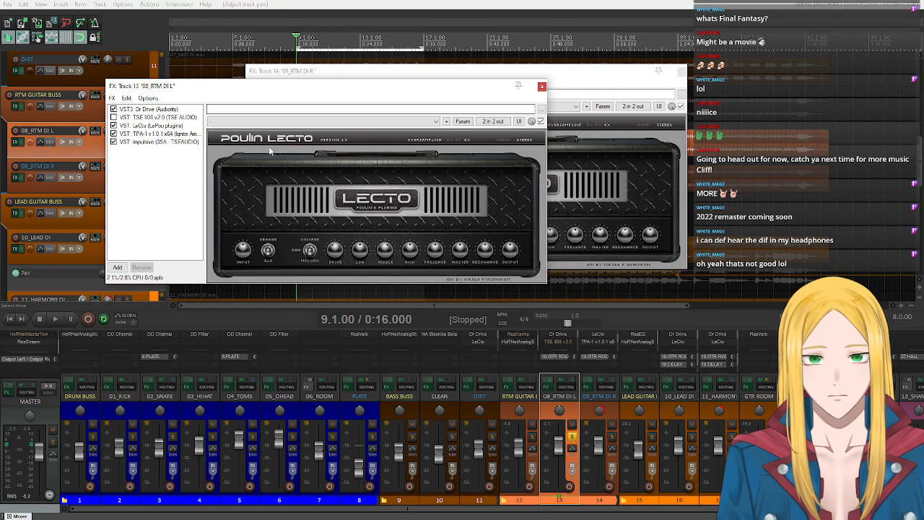
- Play the soloed 08_RTM DI L from bar 9, demonstrate LeCto's high control, and stop the transport
left_click(61, 318)
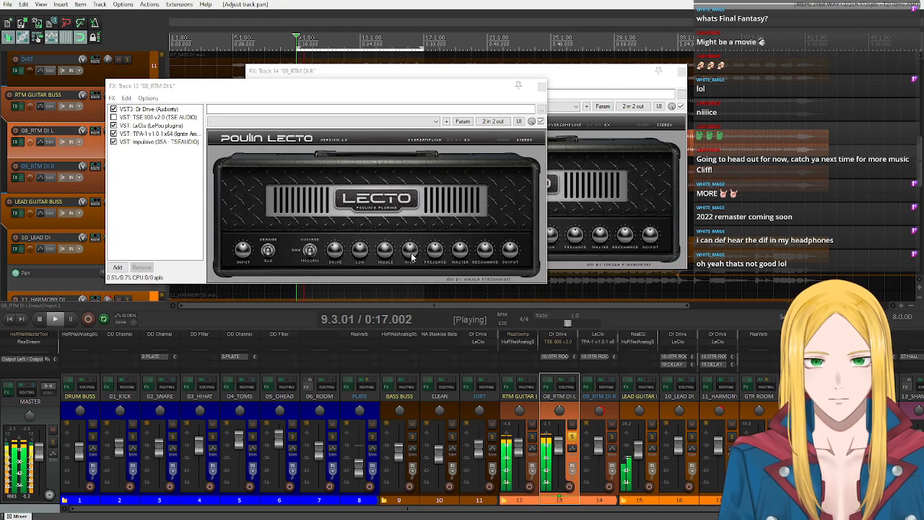
left_click_drag(411, 254, 407, 259)
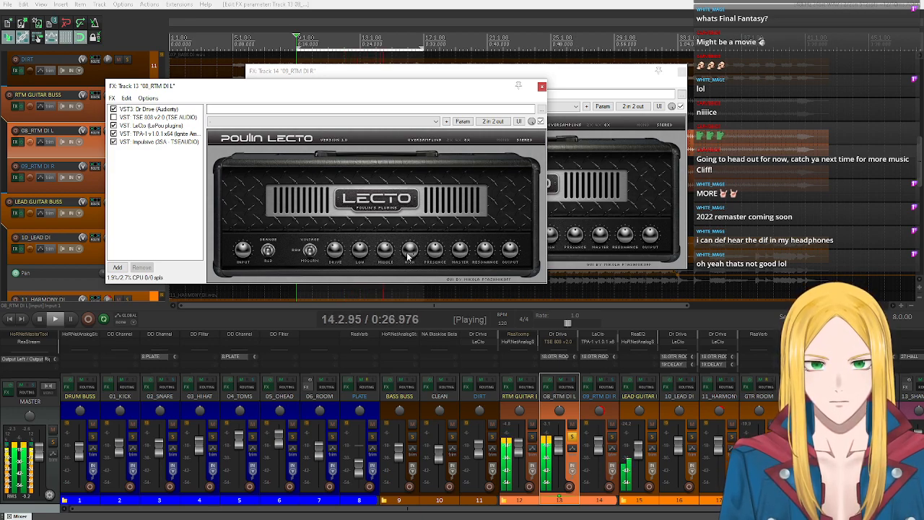
left_click(41, 320)
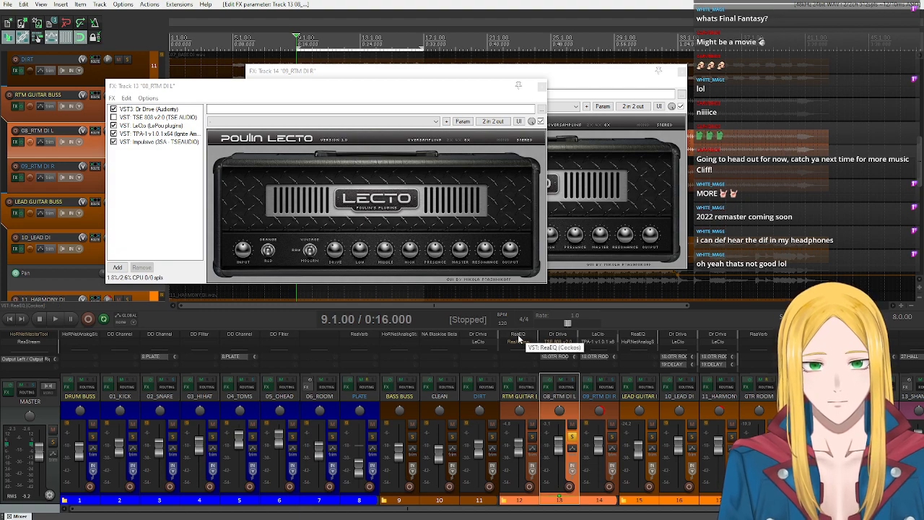
- Open ReaEQ on RTM GUITAR BUSS, select that bus track, and move the EQ window over the amp windows
left_click(527, 336)
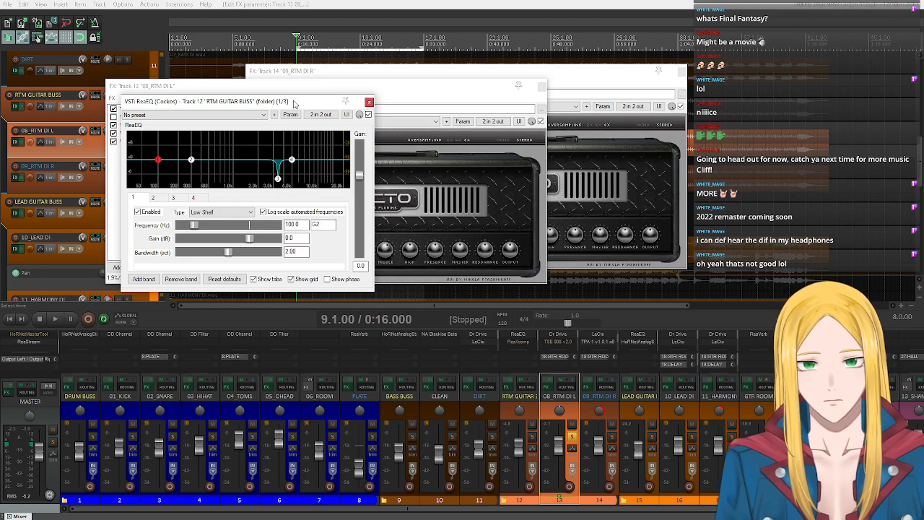
left_click_drag(293, 102, 319, 129)
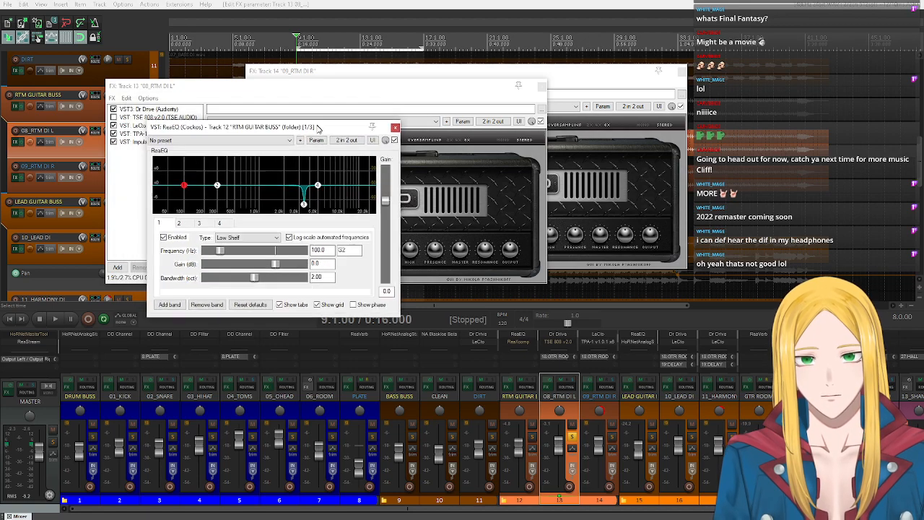
left_click(533, 414)
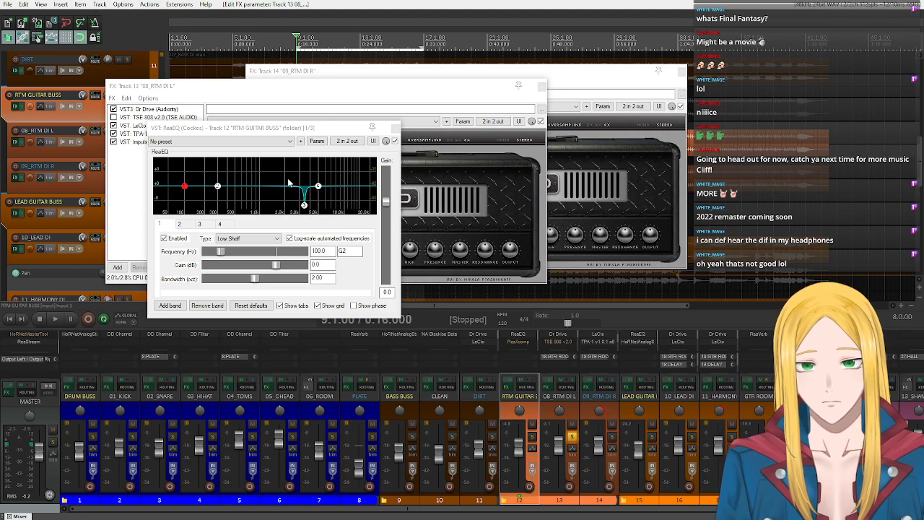
left_click_drag(289, 130, 393, 116)
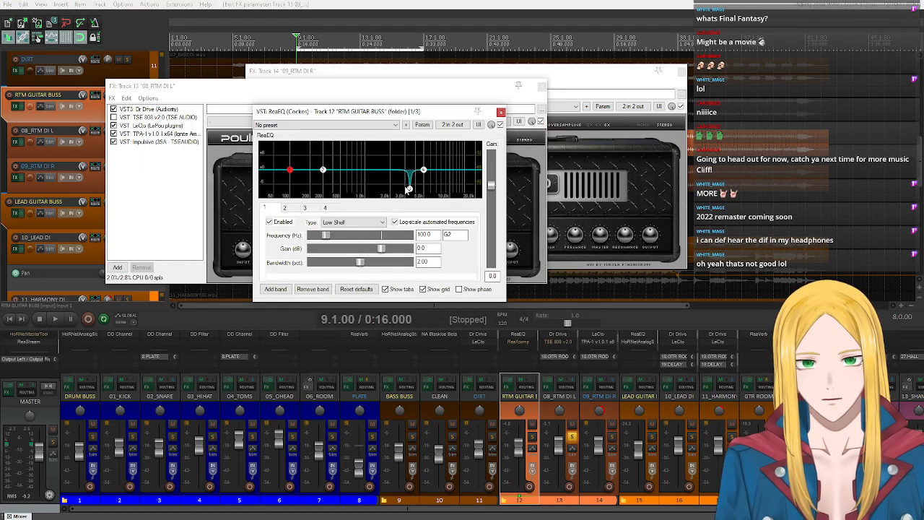
- Audition the soloed guitar with the RTM GUITAR BUSS ReaEQ bypassed and re-enabled during playback, and stop the transport
left_click(55, 322)
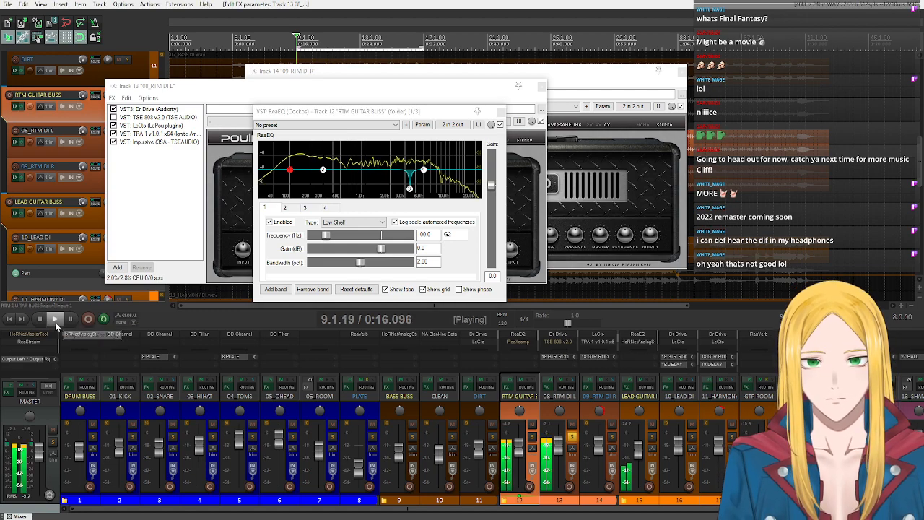
left_click(500, 124)
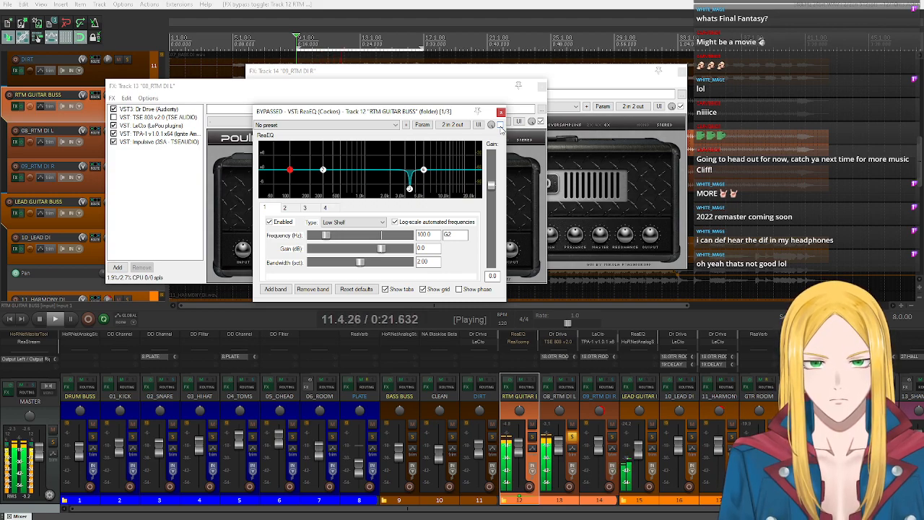
left_click(499, 124)
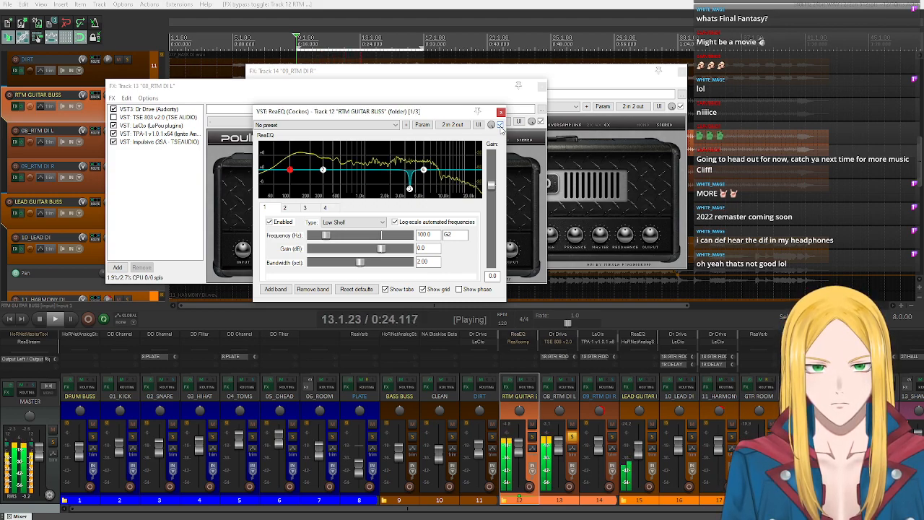
left_click(40, 323)
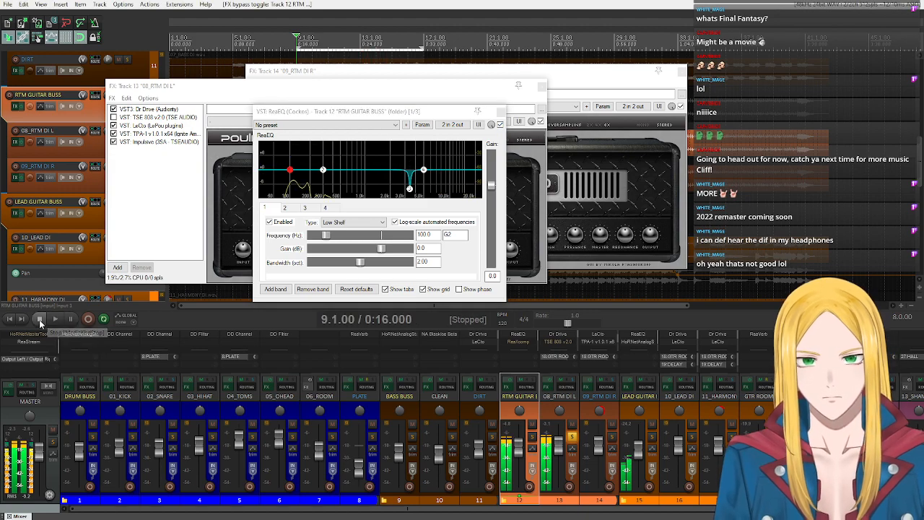
- Boost ReaEQ band 3 on RTM GUITAR BUSS to about 9.6 dB near 3457 Hz during playback, and stop the transport
mouse_move(411, 191)
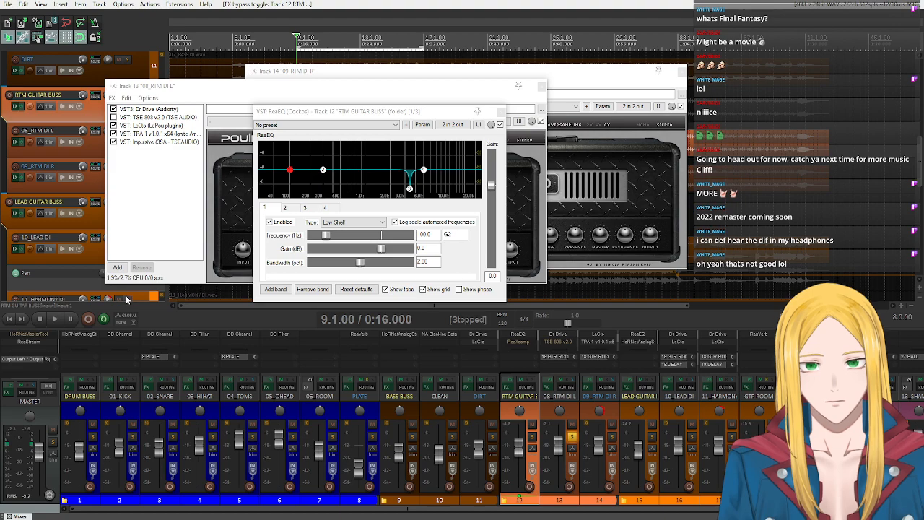
left_click(48, 321)
left_click_drag(410, 190, 411, 153)
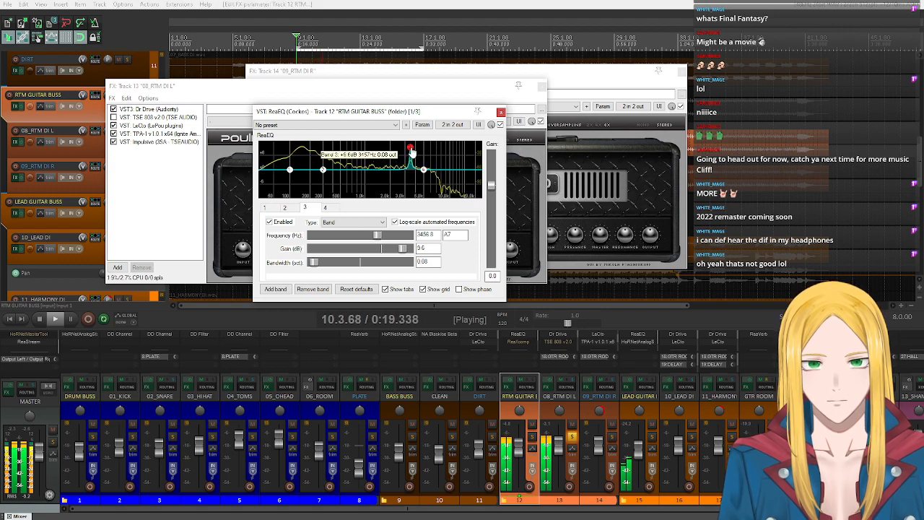
left_click(41, 323)
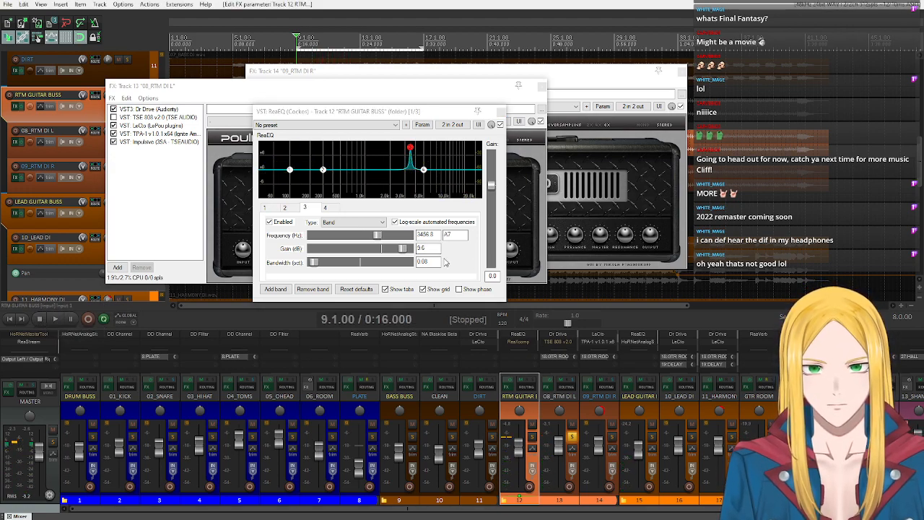
- Undo the ReaEQ band 3 boost on RTM GUITAR BUSS and close the EQ window
key("ctrl+z")
key("ctrl+z")
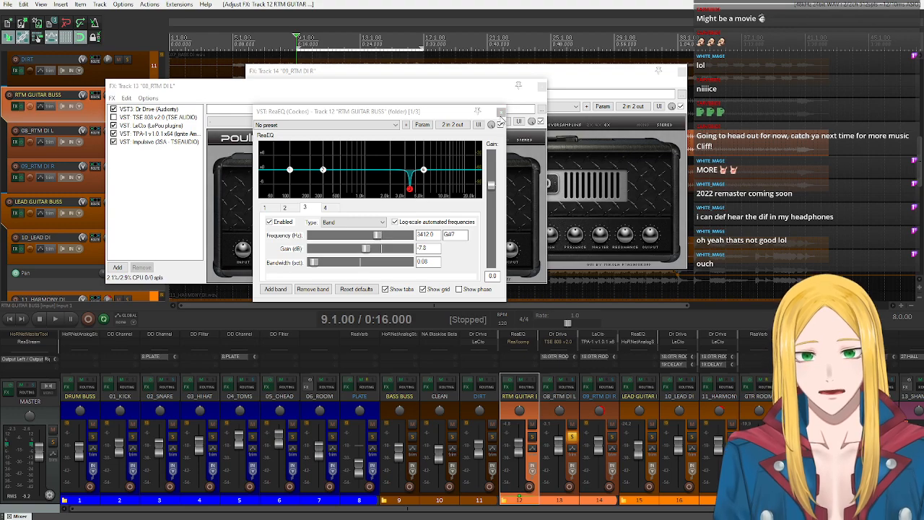
left_click(500, 112)
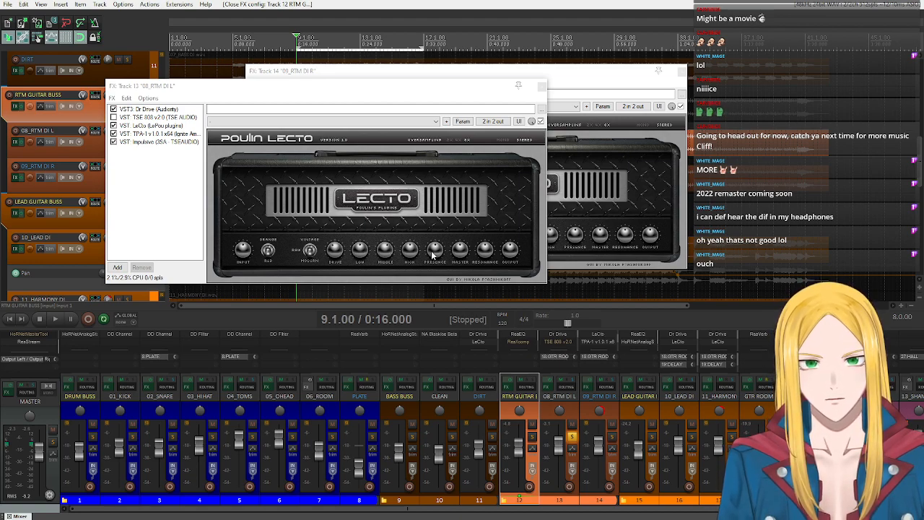
- Play the soloed guitar, stop the transport, and adjust LeCto's Presence control on 08_RTM DI L
left_click(54, 323)
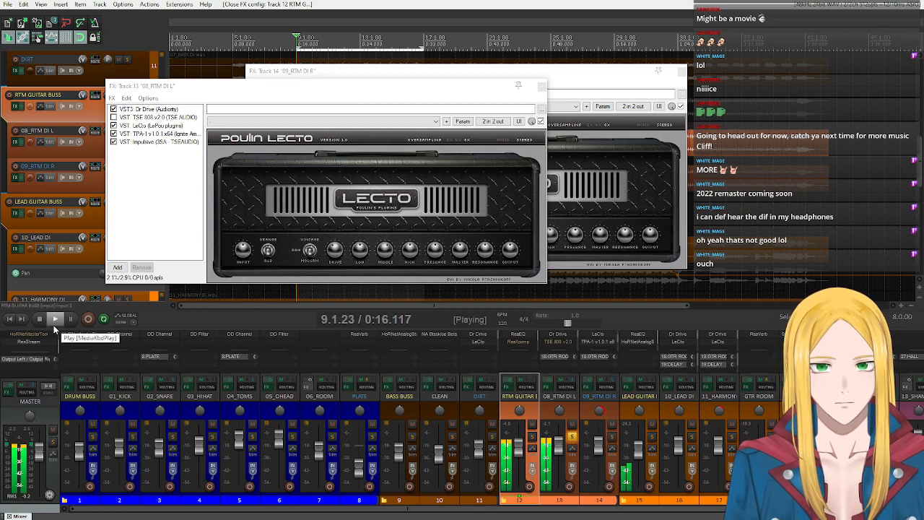
left_click(463, 335)
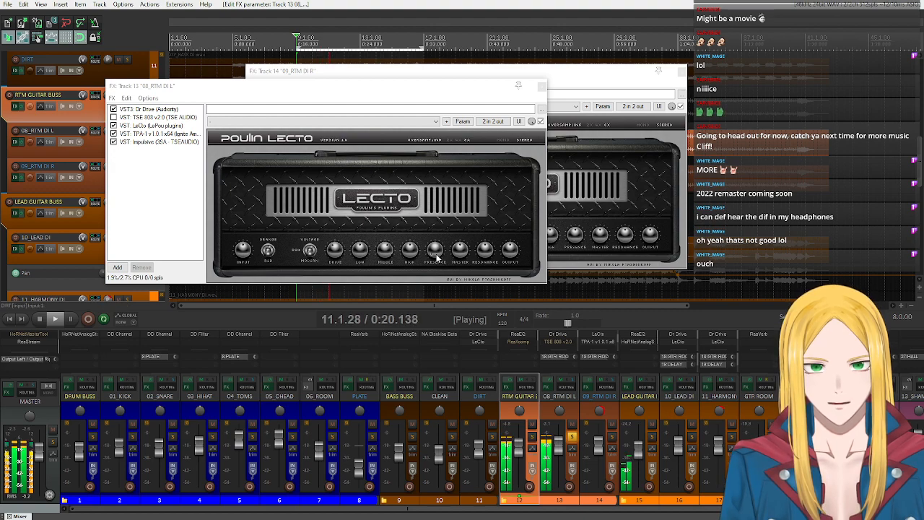
left_click(39, 320)
left_click(439, 252)
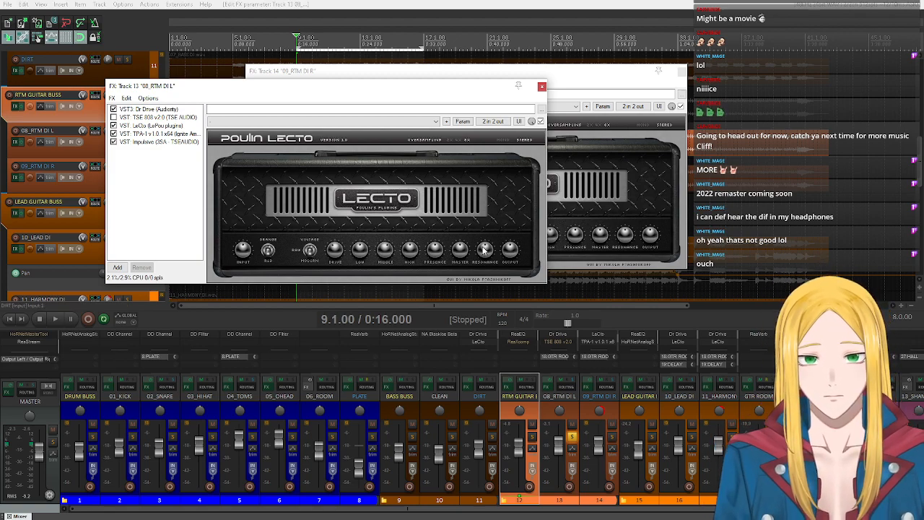
- Audition the soloed guitar before and after adjusting LeCto's Low control on 08_RTM DI L, stopping the transport each time
left_click(57, 319)
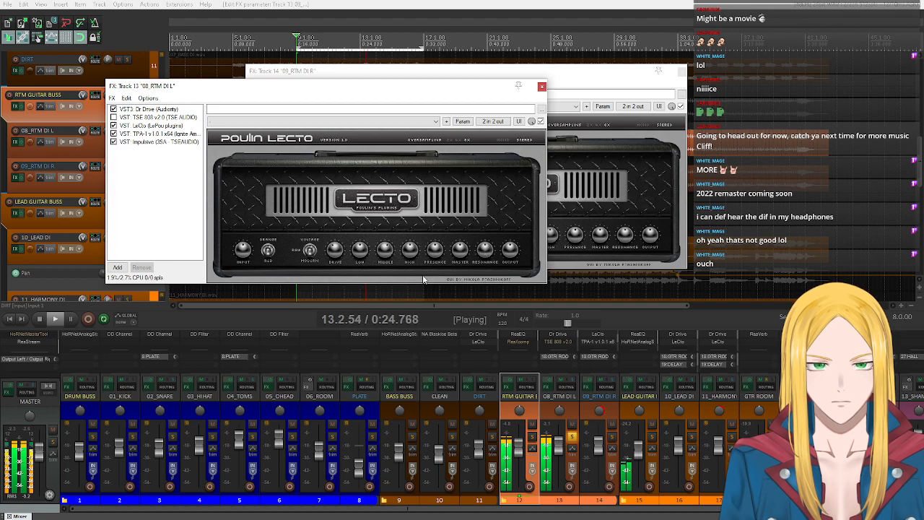
left_click(39, 319)
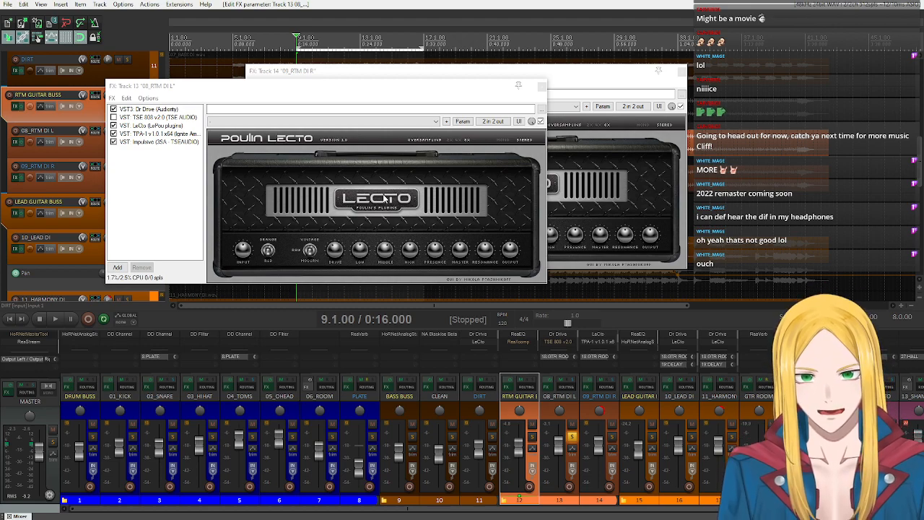
left_click(362, 251)
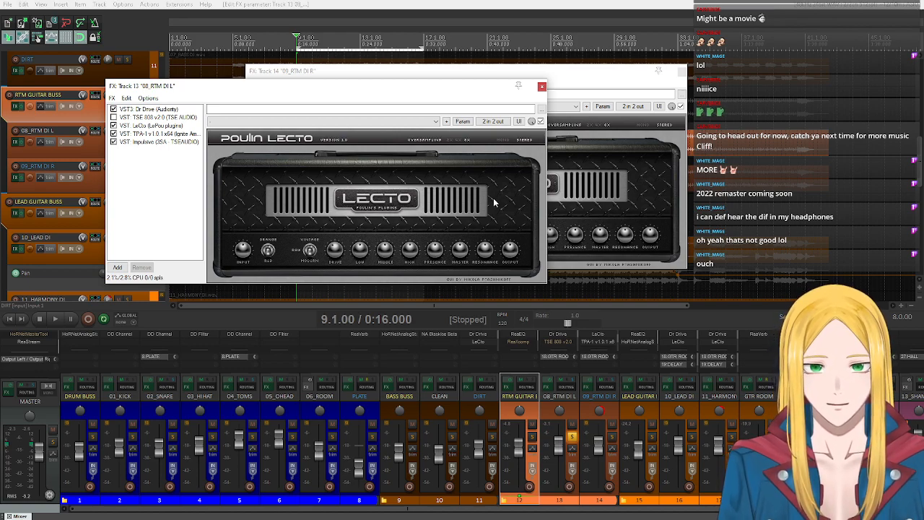
left_click(52, 319)
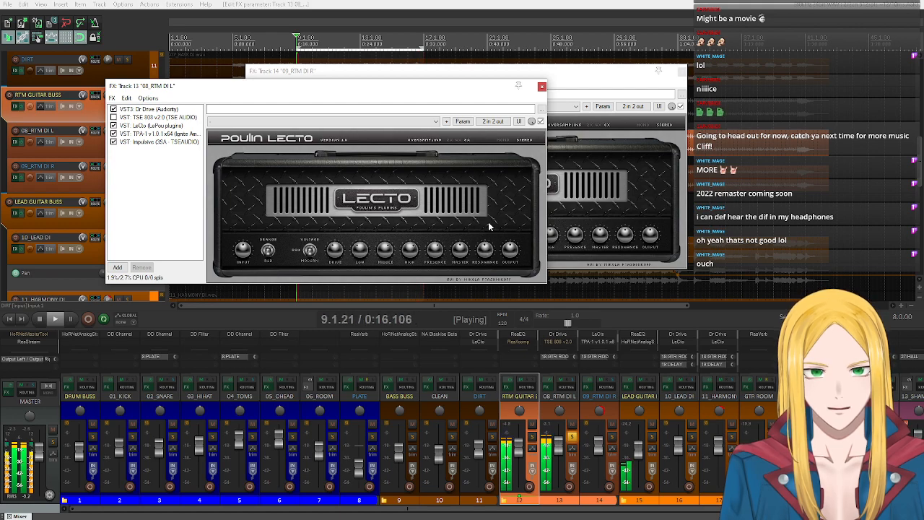
left_click(39, 319)
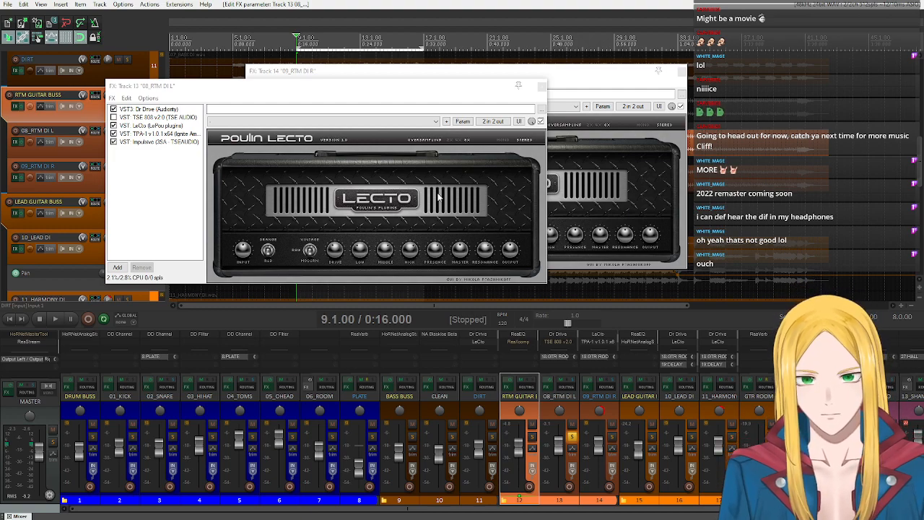
- View the Impulsive cabinet and Dr Drive pedal in the 08_RTM DI L chain, and return to LeCto
left_click(141, 143)
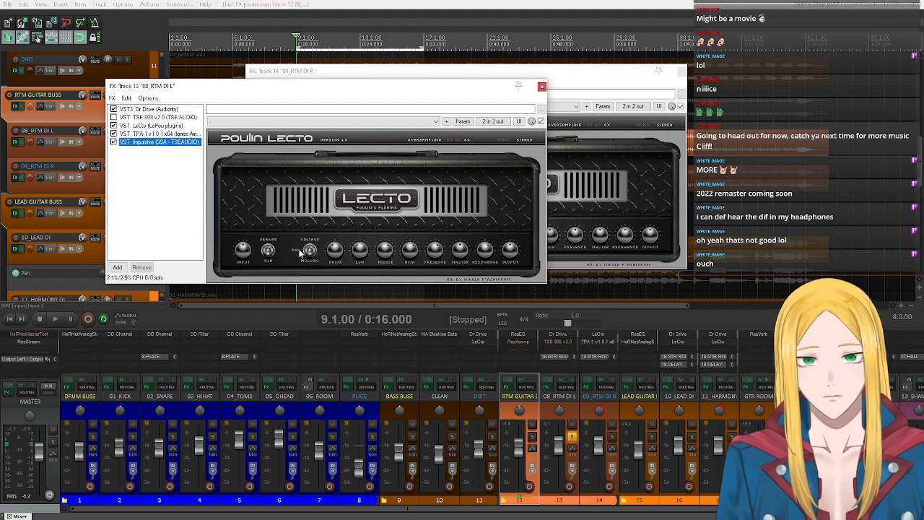
left_click(148, 110)
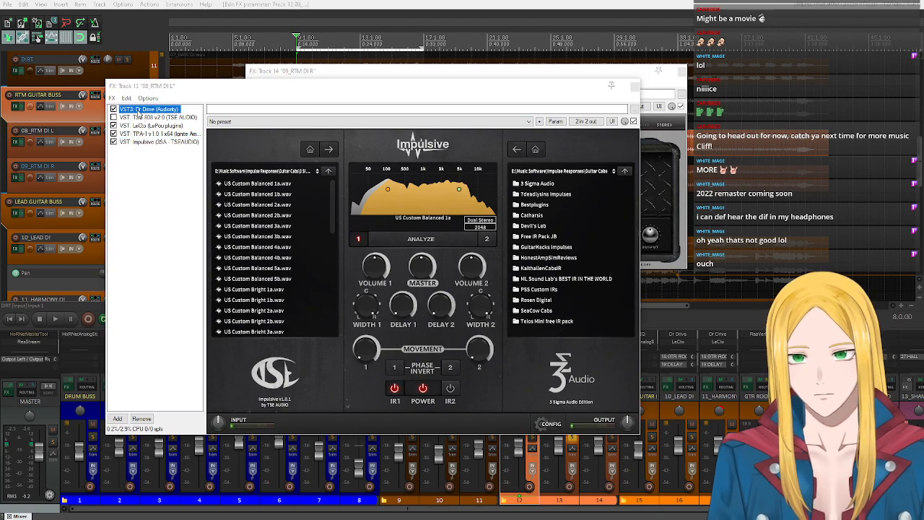
left_click(148, 126)
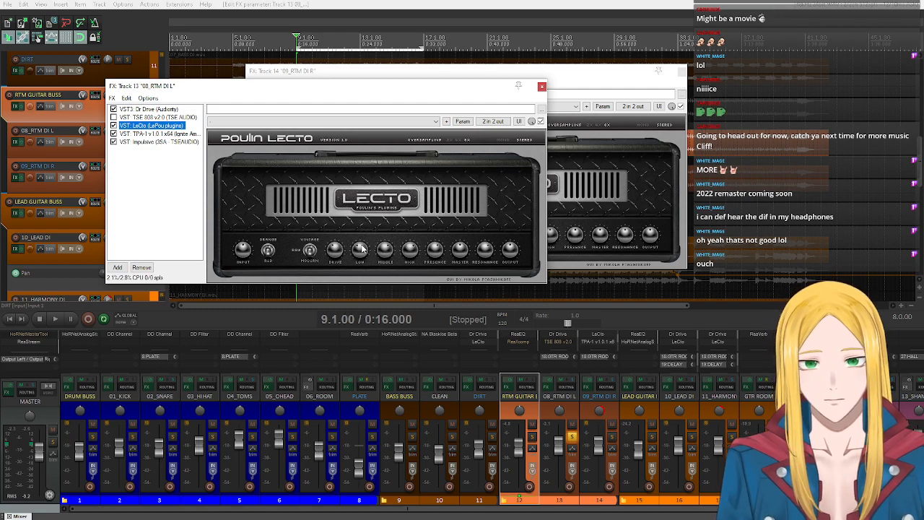
- Turn down LeCto's Low, High, Presence and Resonance controls on 08_RTM DI L
mouse_move(362, 250)
left_mouse_down()
mouse_move(384, 374)
mouse_move(402, 387)
left_mouse_up()
left_click_drag(410, 251, 421, 425)
left_click_drag(440, 246, 454, 388)
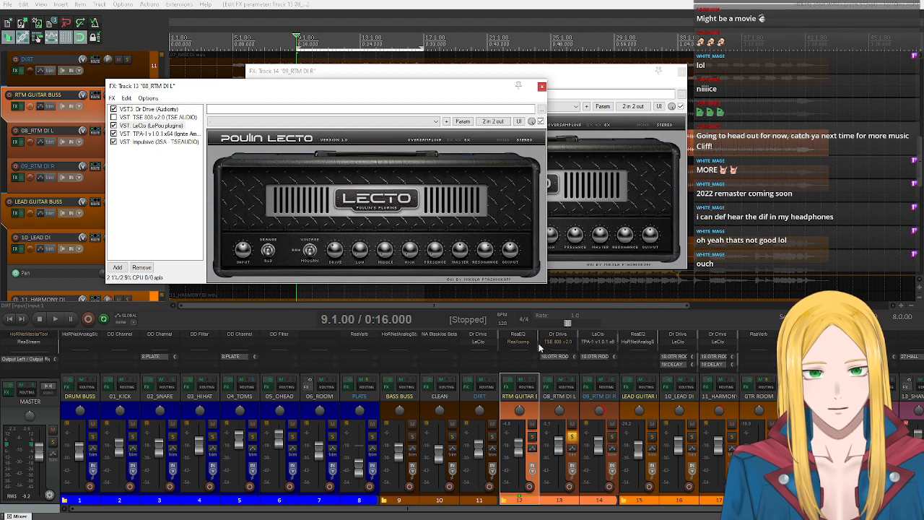
left_click_drag(485, 248, 514, 471)
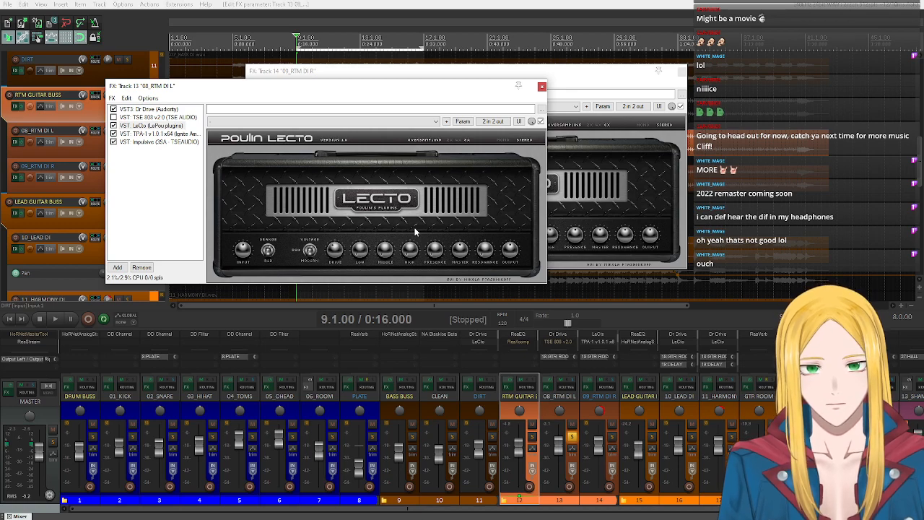
- Adjust LeCto's Low control during playback of the soloed guitar, and stop the transport
left_click(56, 322)
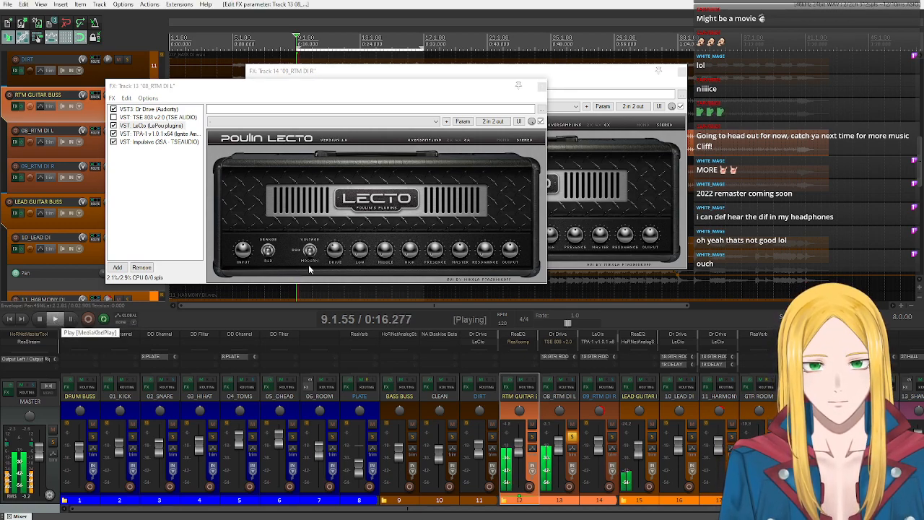
left_click(359, 254)
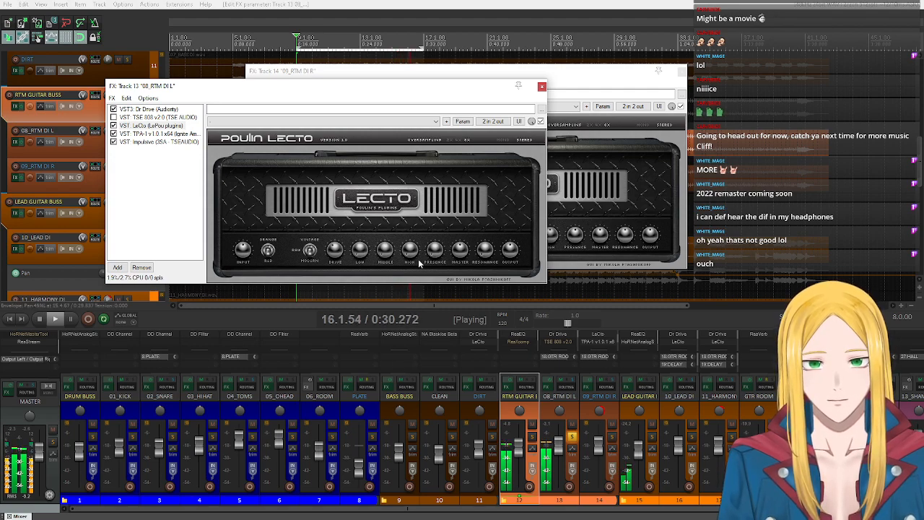
left_click(39, 318)
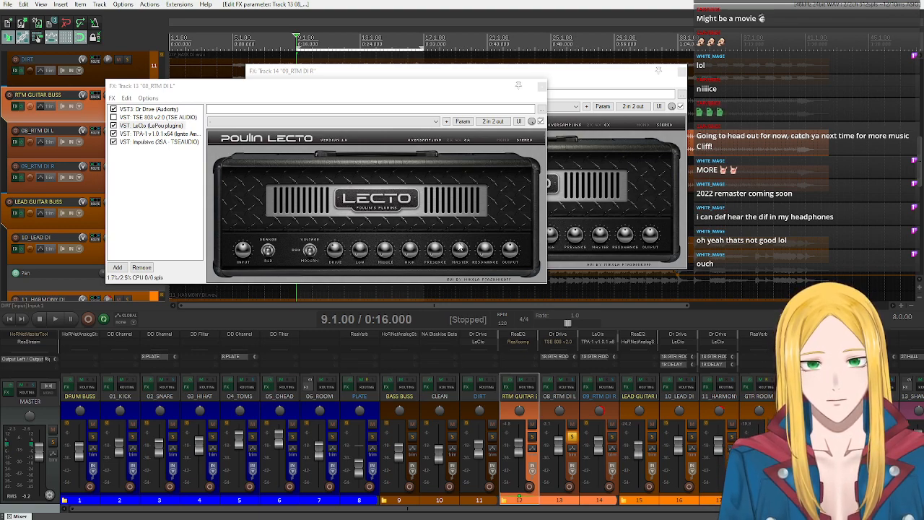
- Raise LeCto's High control during playback of the soloed guitar, and stop the transport
key("space")
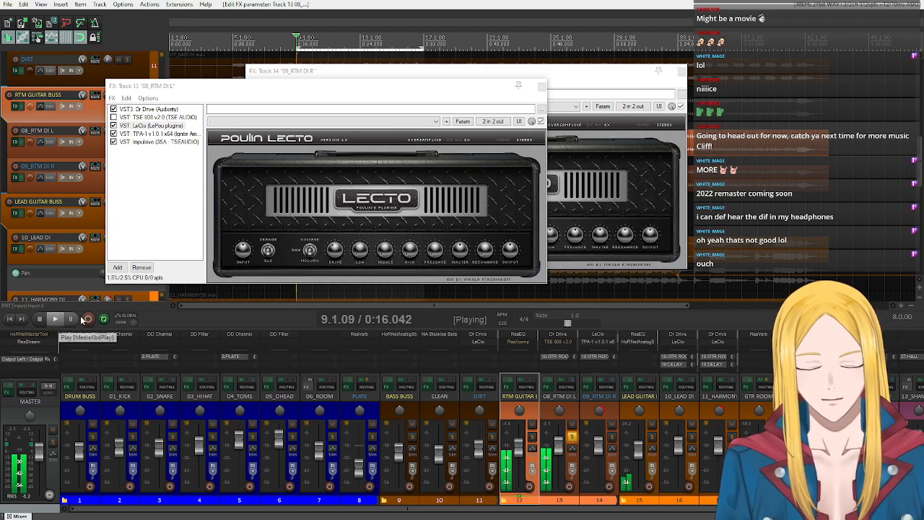
left_click_drag(410, 253, 407, 138)
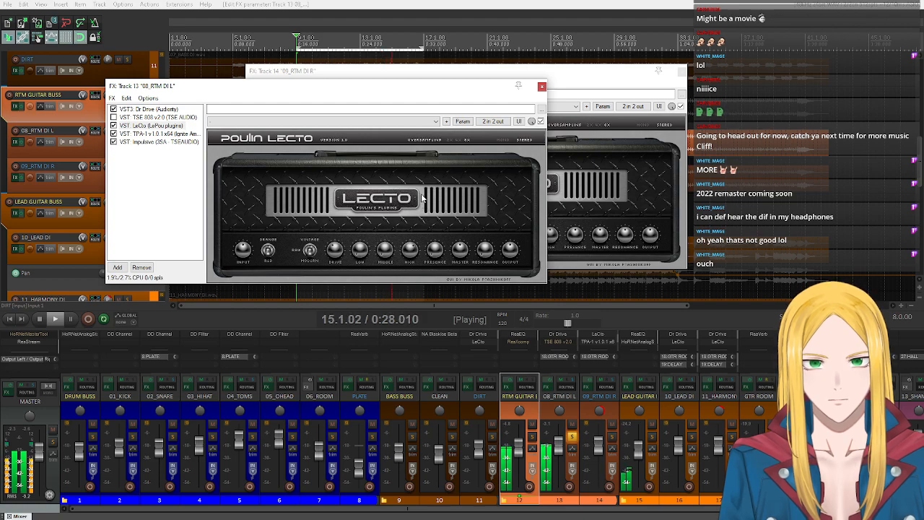
left_click(47, 319)
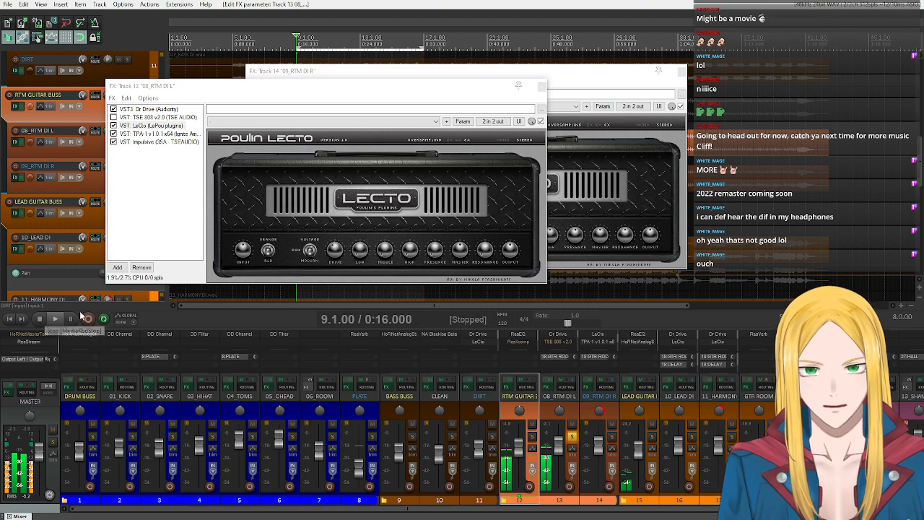
- Adjust LeCto's High and Presence controls on 08_RTM DI L, and bypass the CLEAN track's effects
left_click(408, 255)
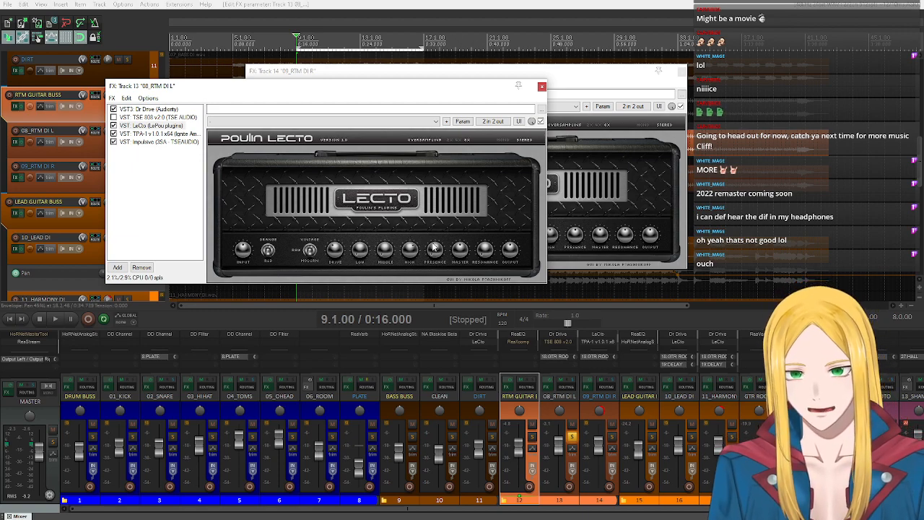
left_click(427, 387)
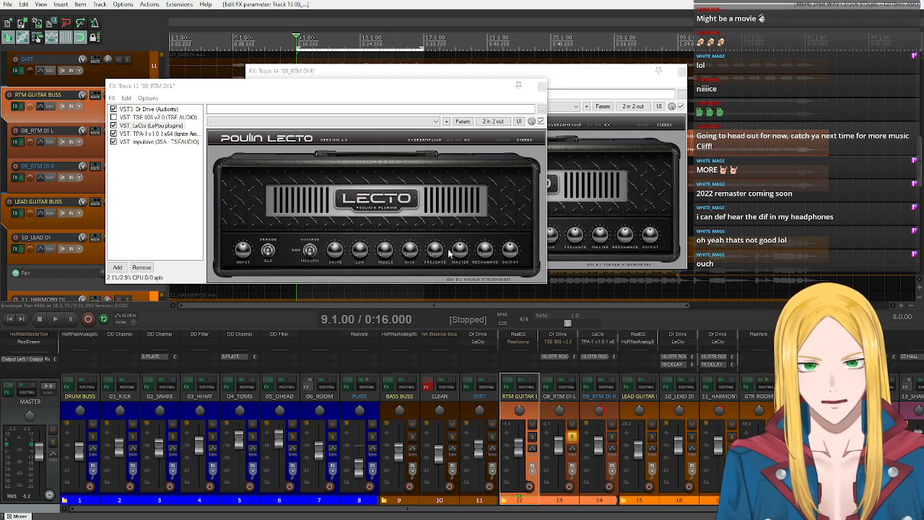
left_click(435, 255)
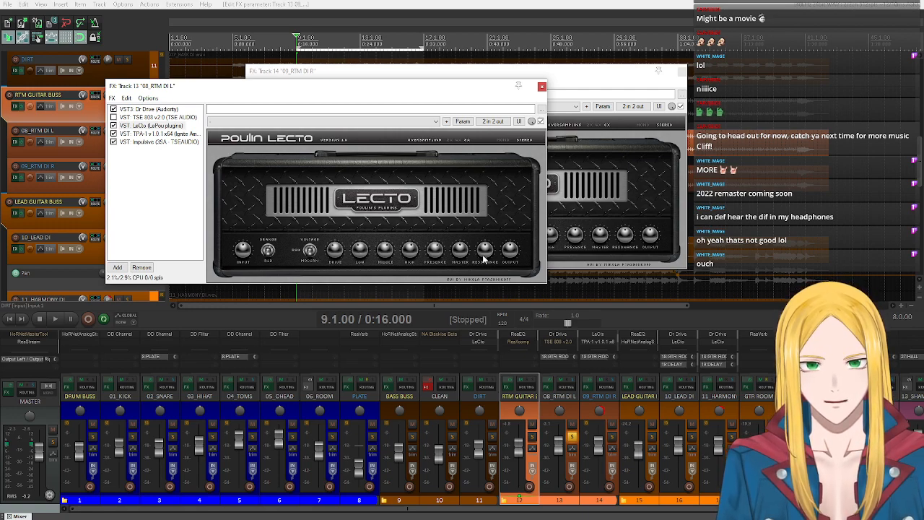
- Audition the soloed guitar, close the 09_RTM DI R effects window during playback, and stop the transport
left_click(56, 319)
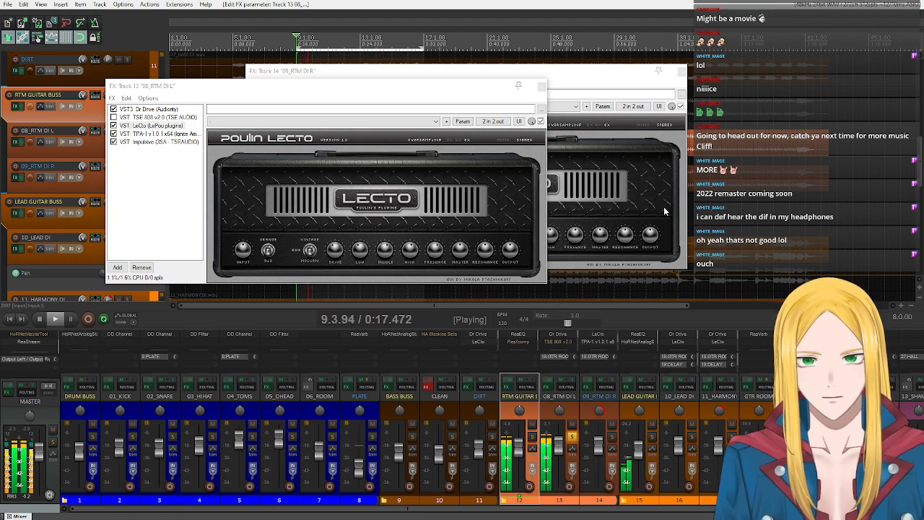
left_click(661, 209)
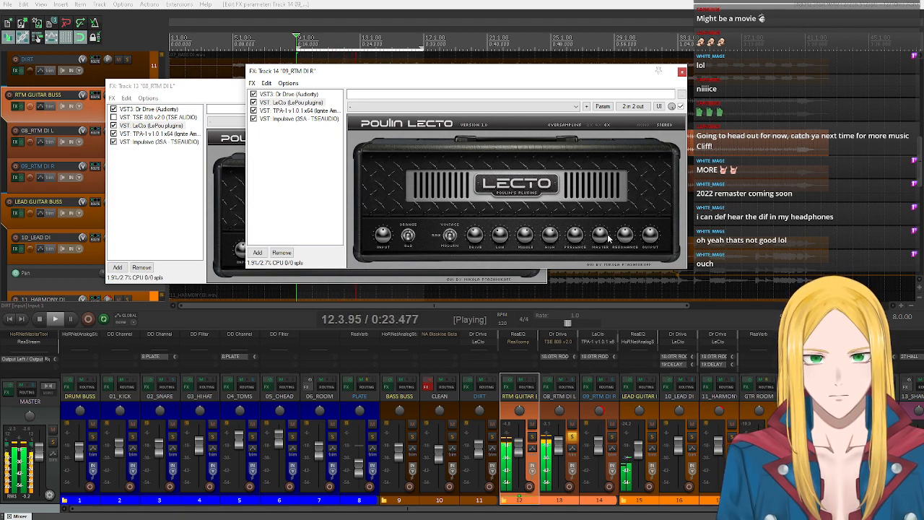
left_click(682, 72)
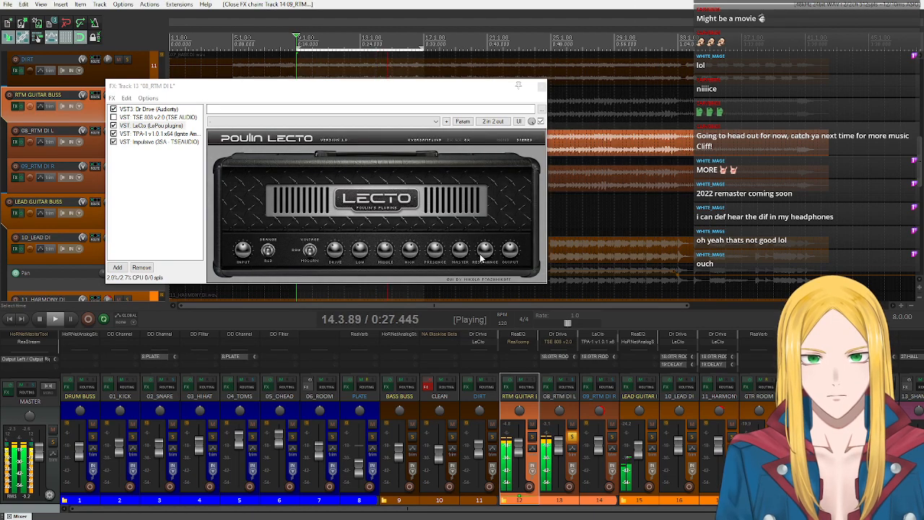
left_click(40, 320)
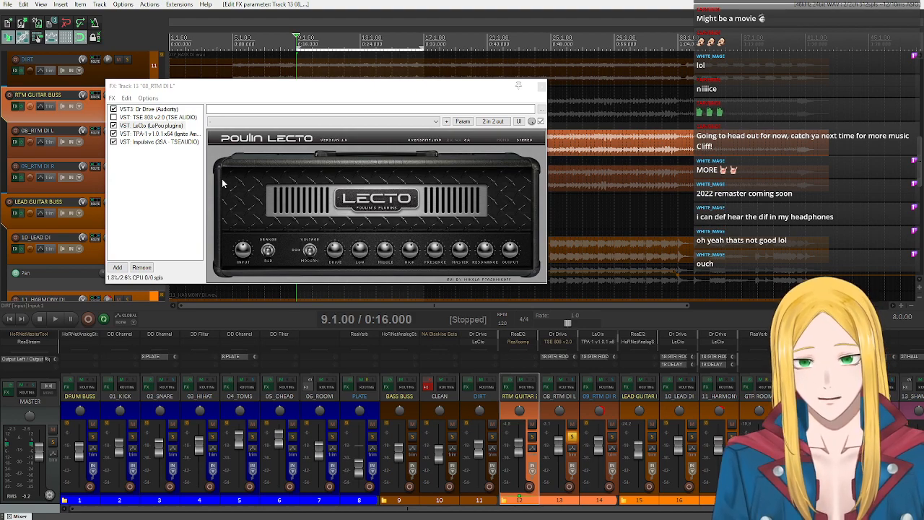
- Replace Dr Drive on 08_RTM DI L with NA Clon Minotaur (Nembrini Audio), filtering the plugin list by "nem"
left_click(166, 109)
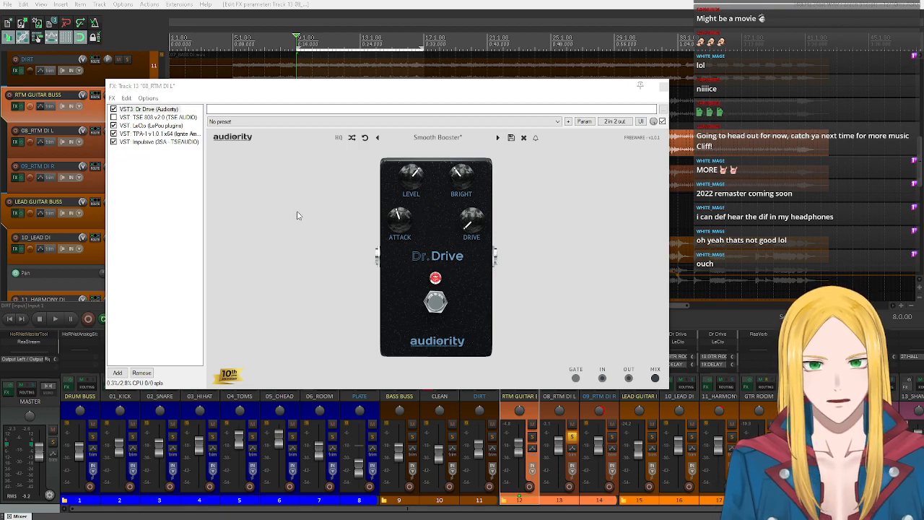
right_click(158, 110)
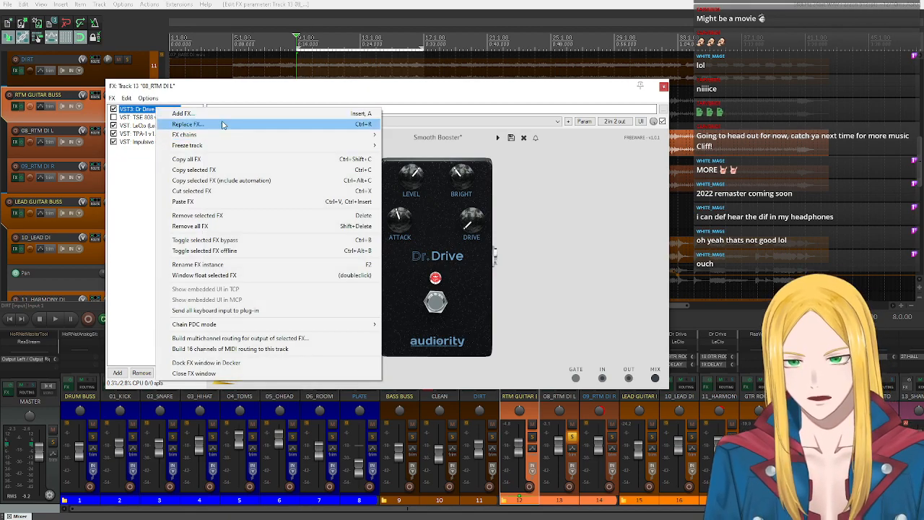
left_click(187, 124)
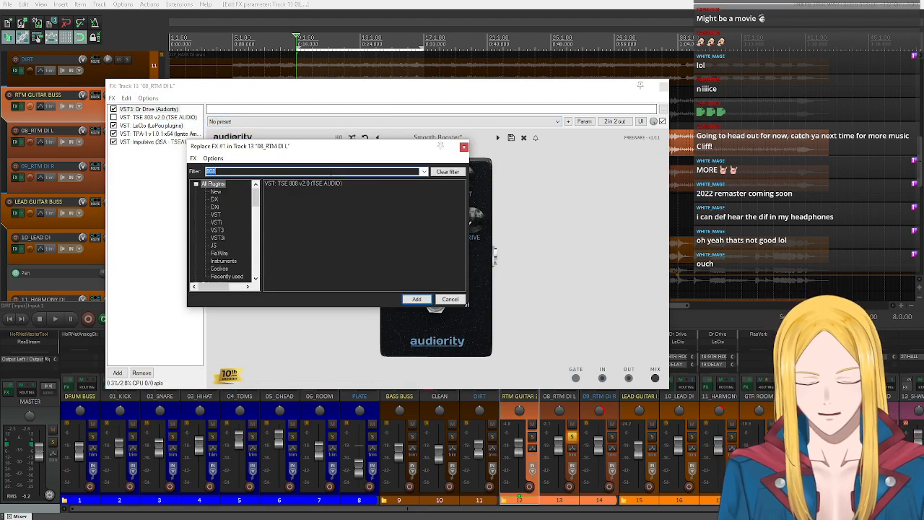
type("drive")
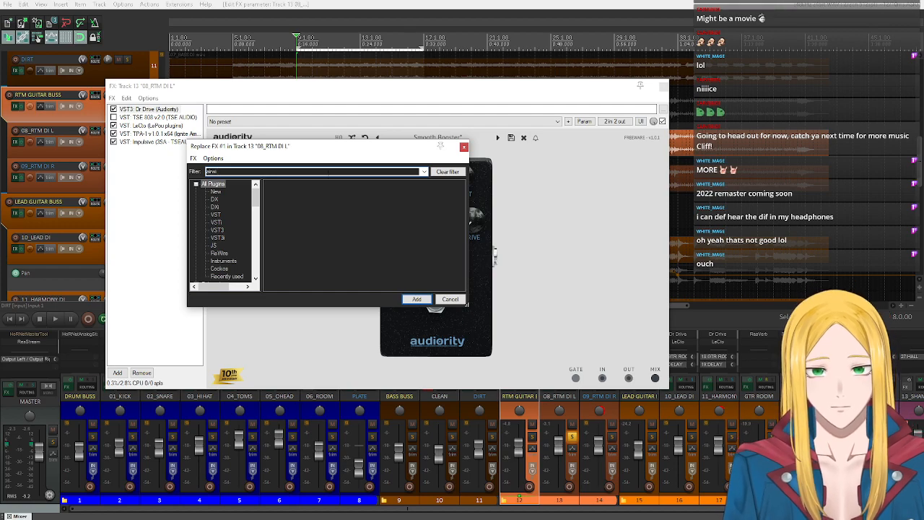
key("ctrl+a")
key("BackSpace")
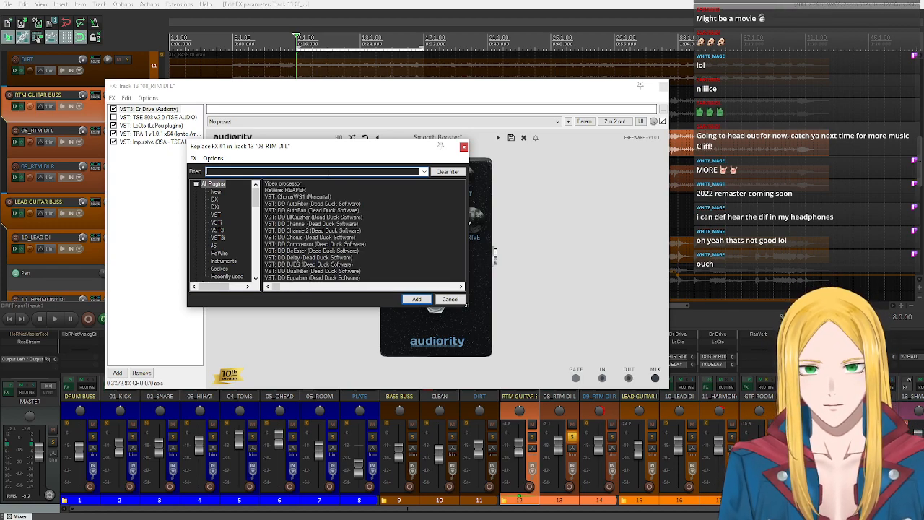
type("nem")
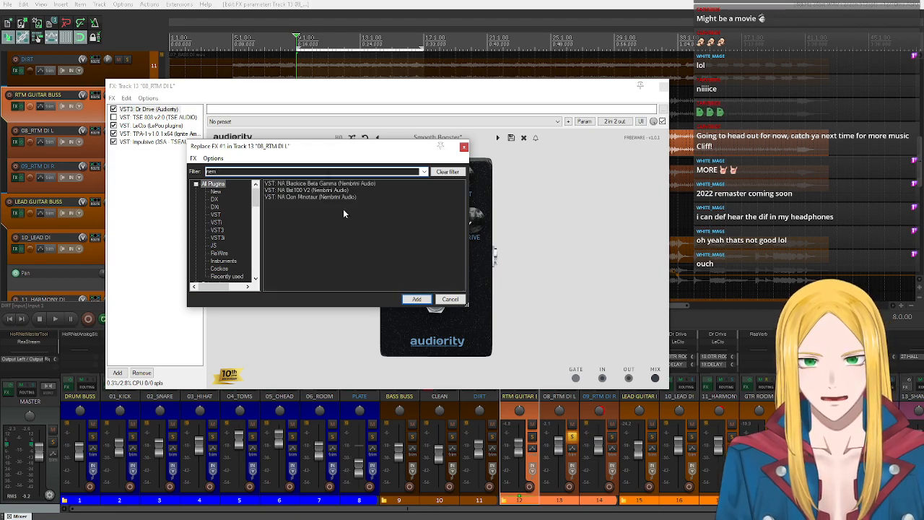
double_click(315, 197)
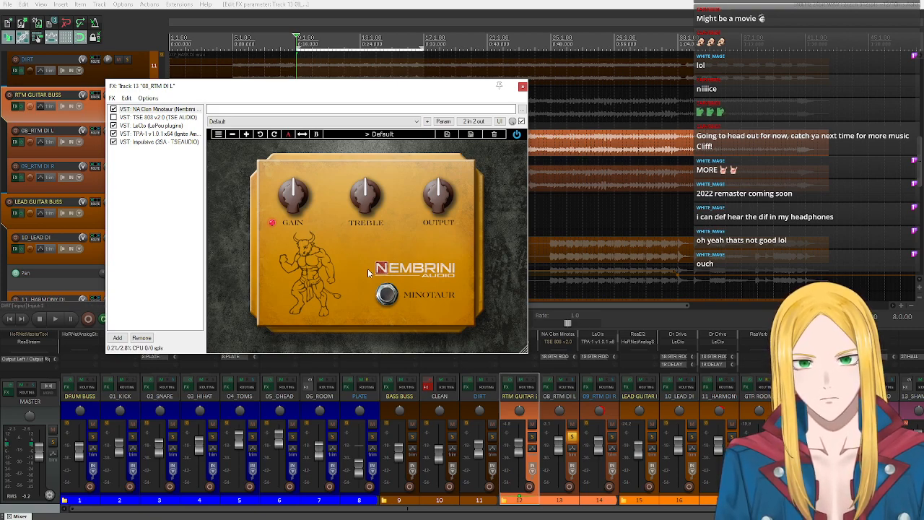
- Load the Transparent saturation factory preset in NA Clon Minotaur on 08_RTM DI L
left_click(377, 136)
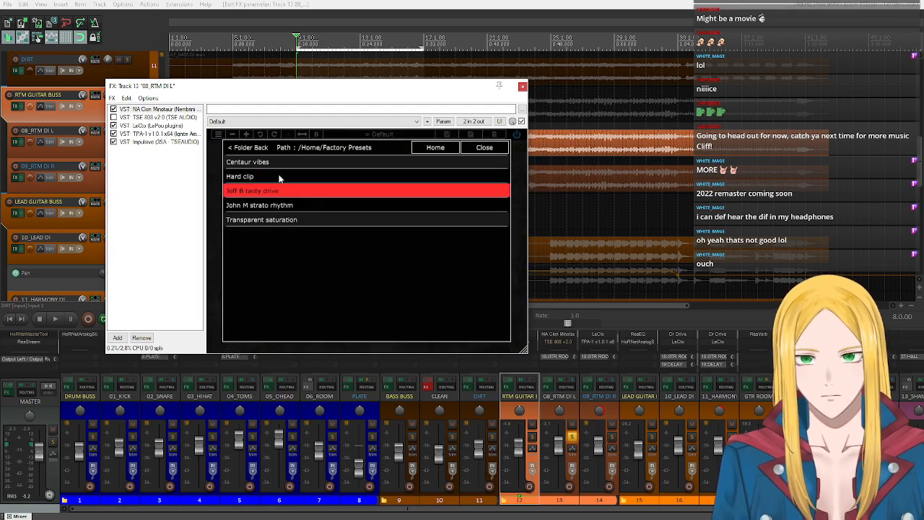
left_click(277, 220)
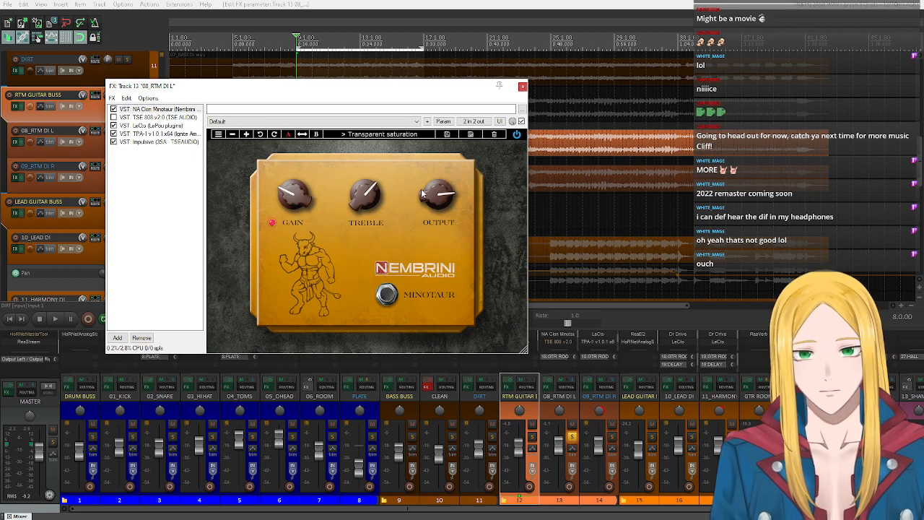
- Undo the Minotaur preset load and the pedal replacement on 08_RTM DI L, restoring Dr Drive
left_click_drag(245, 90, 374, 102)
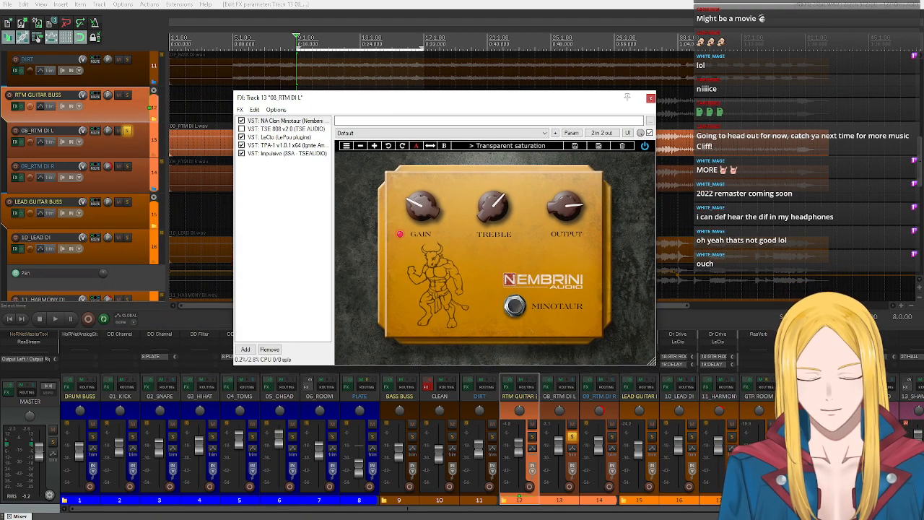
key("ctrl+z")
key("ctrl+z")
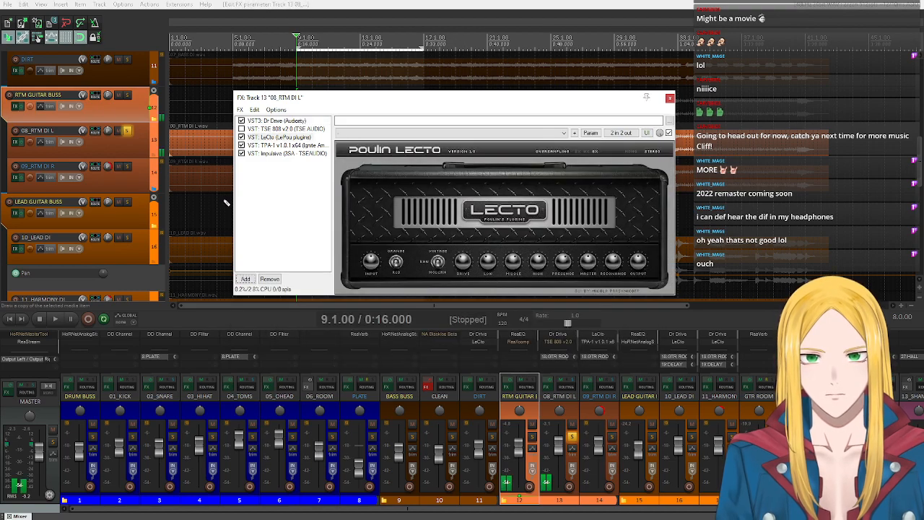
- Replace the bypassed TSE 808 v2.0 on 08_RTM DI L with NA Clon Minotaur (Nembrini Audio)
double_click(257, 130)
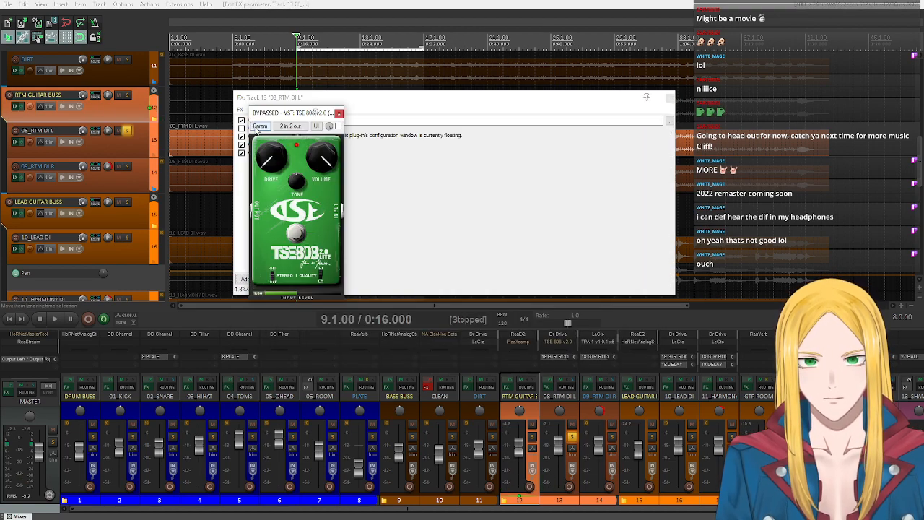
left_click(339, 113)
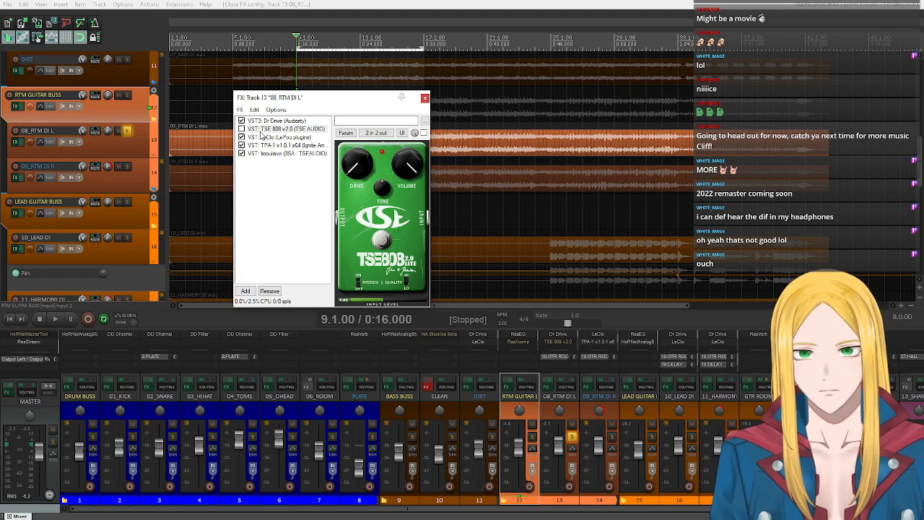
right_click(261, 131)
left_click(268, 147)
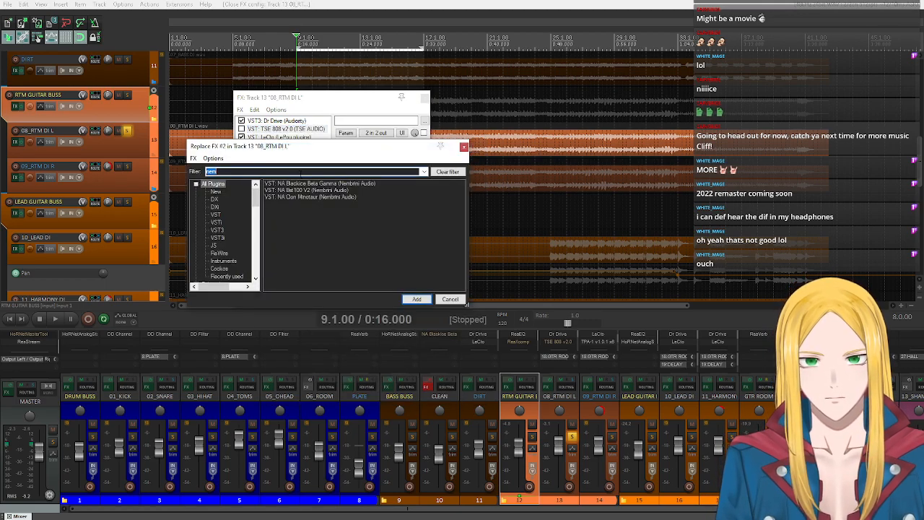
left_click(310, 198)
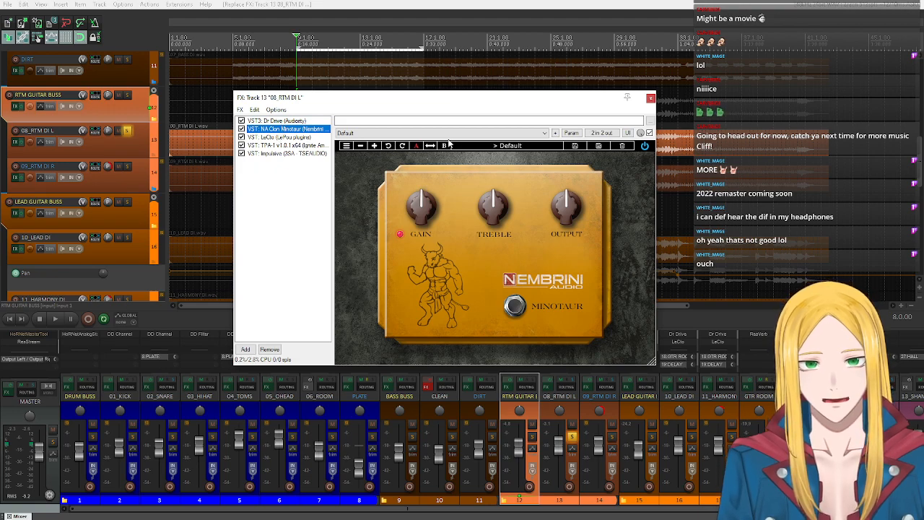
- Load the Transparent saturation preset in the newly inserted NA Clon Minotaur
left_click(492, 146)
left_click(480, 186)
left_click(439, 230)
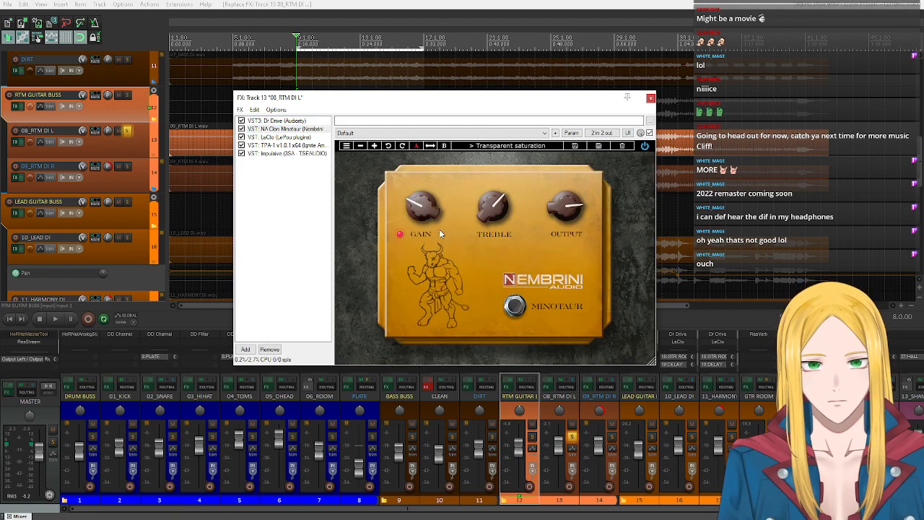
- Play the soloed guitar while alternating which of Dr Drive and NA Clon Minotaur is bypassed, and stop the transport
left_click(241, 128)
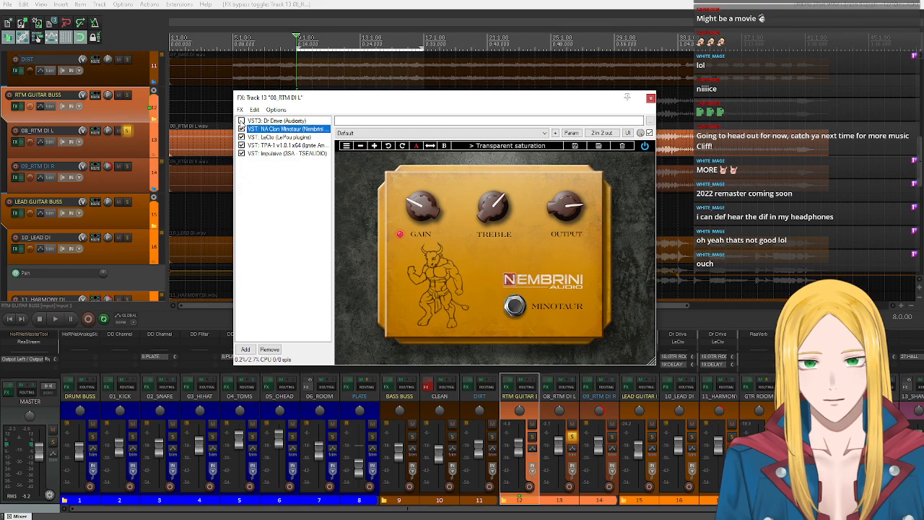
left_click(55, 318)
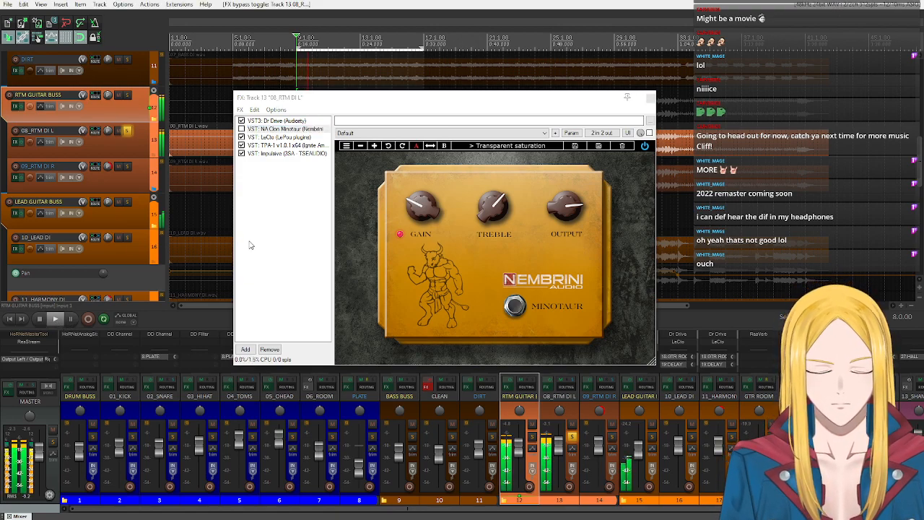
left_click(242, 128)
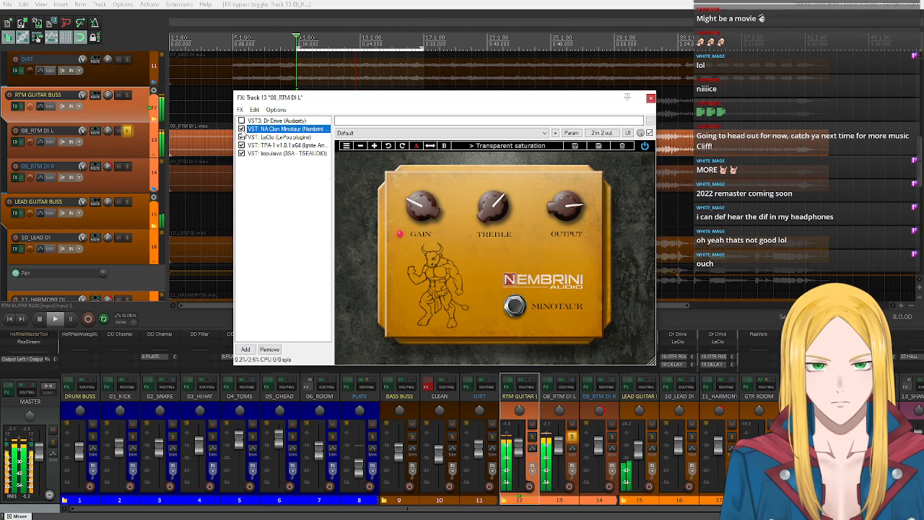
left_click(242, 129)
left_click(242, 122)
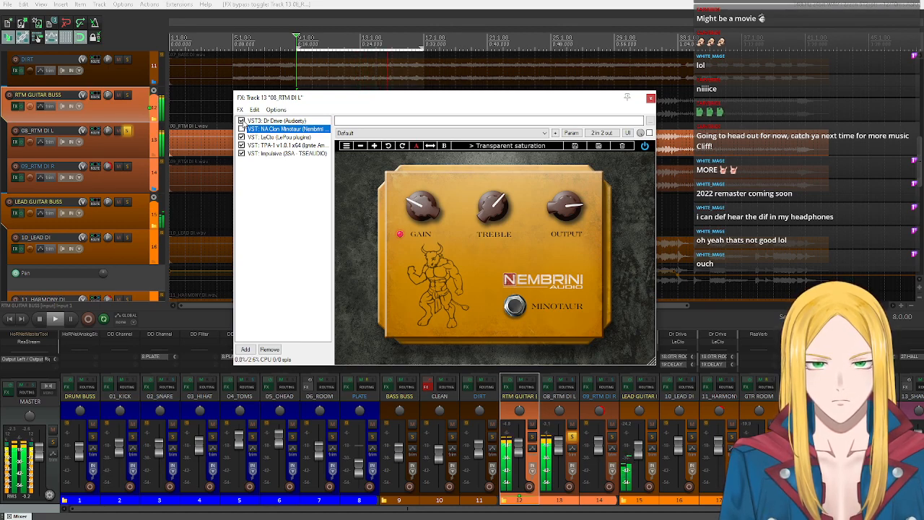
left_click(242, 121)
left_click(242, 129)
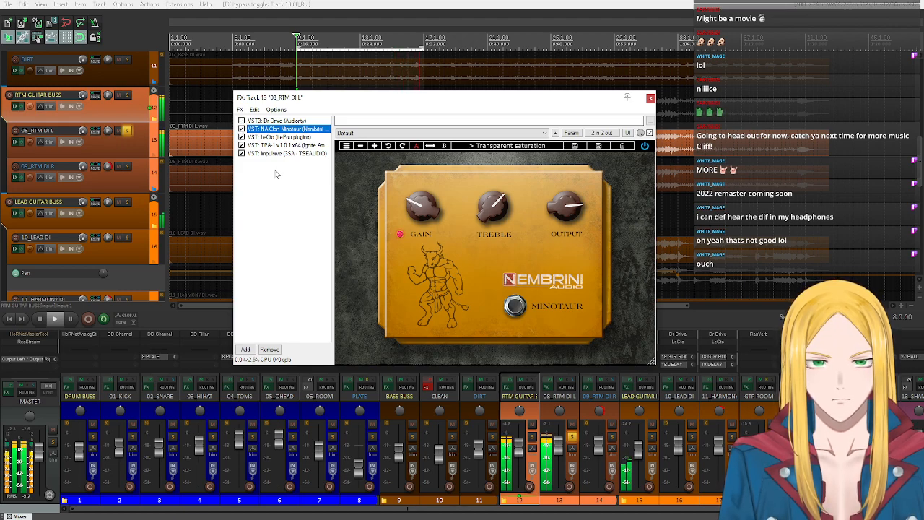
left_click(39, 319)
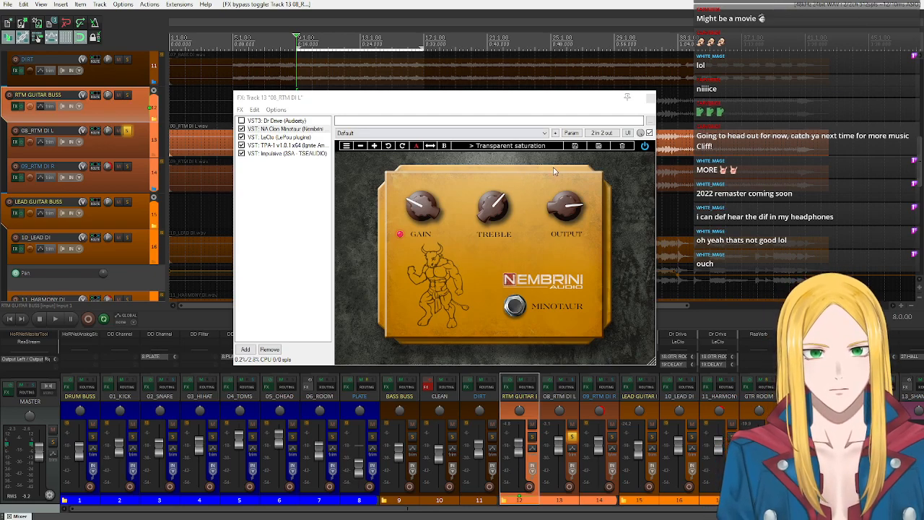
- Bypass NA Clon Minotaur and re-enable Dr Drive on 08_RTM DI L, viewing Dr Drive and the LeCto amp
left_click(242, 129)
left_click(242, 122)
left_click(263, 123)
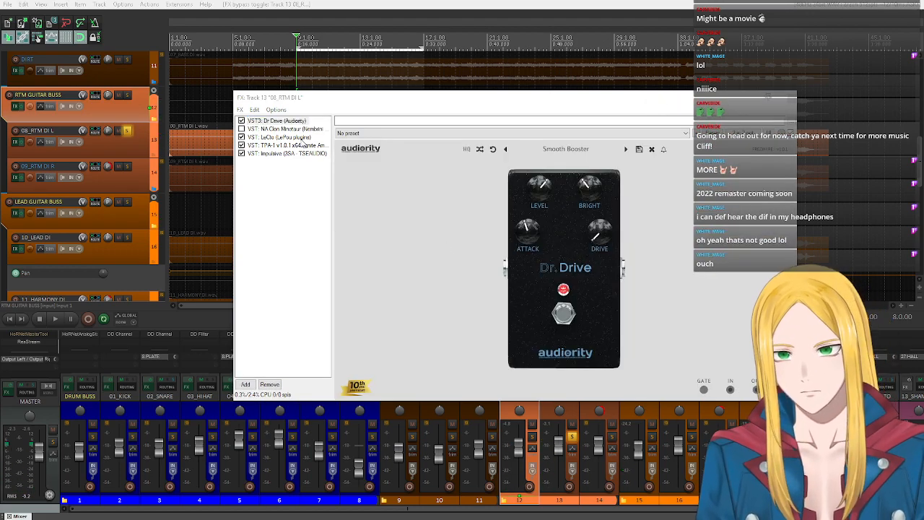
left_click(301, 137)
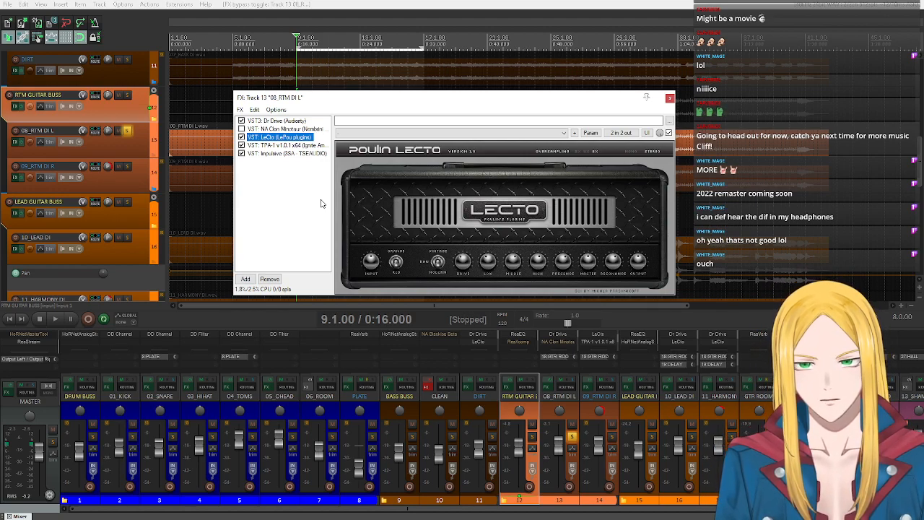
- Examine the US Custom cabinet impulse responses, from Balanced through Bright and BrightX to Warm, in Impulsive on 08_RTM DI L
left_click(273, 154)
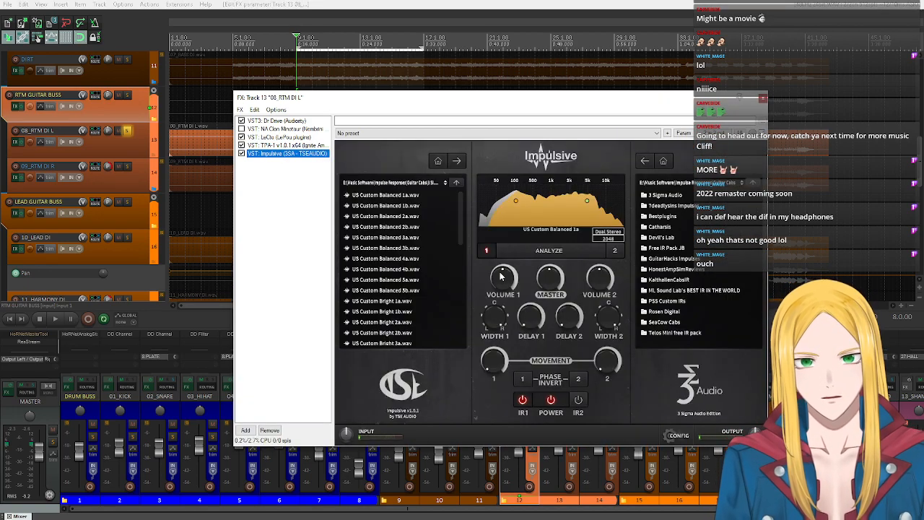
scroll(424, 242, "down", 3)
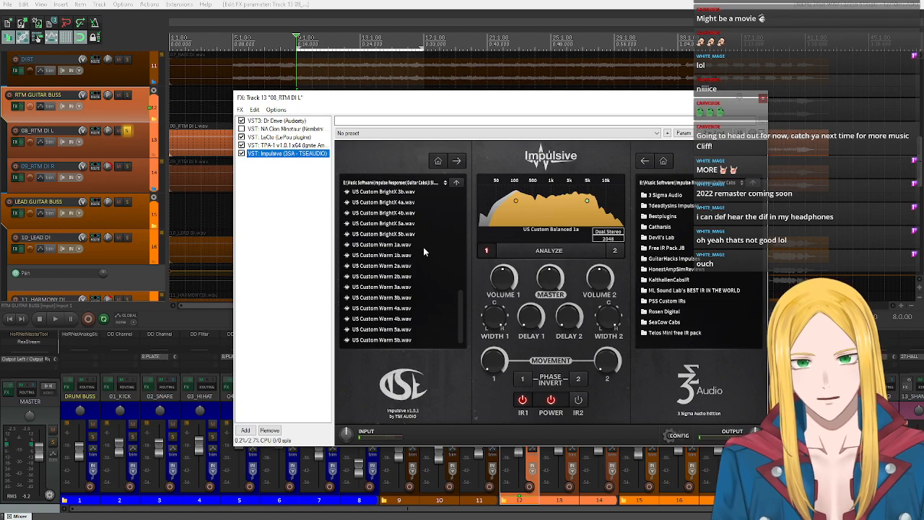
scroll(423, 245, "up", 3)
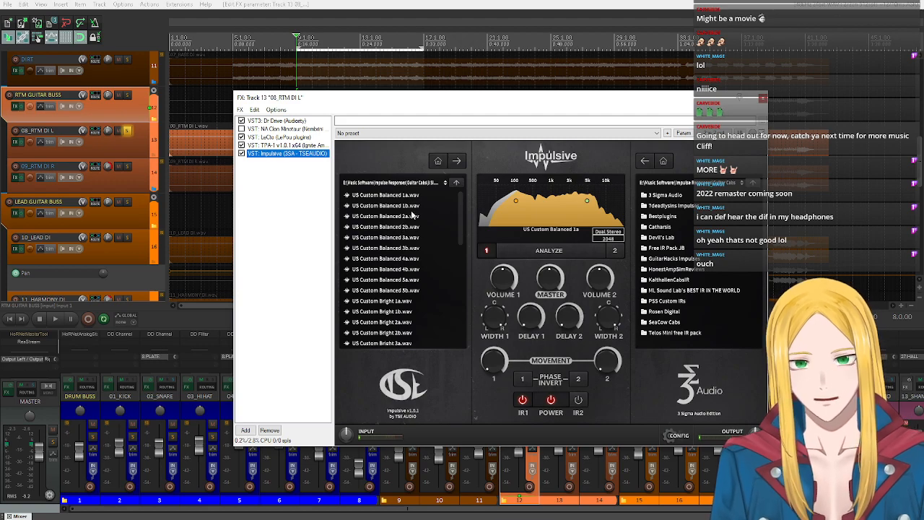
scroll(408, 317, "down", 8)
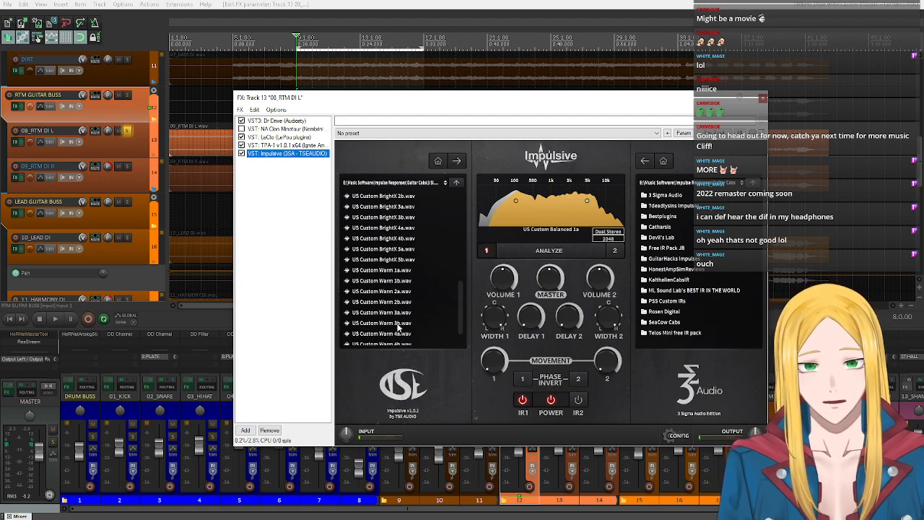
scroll(401, 325, "up", 8)
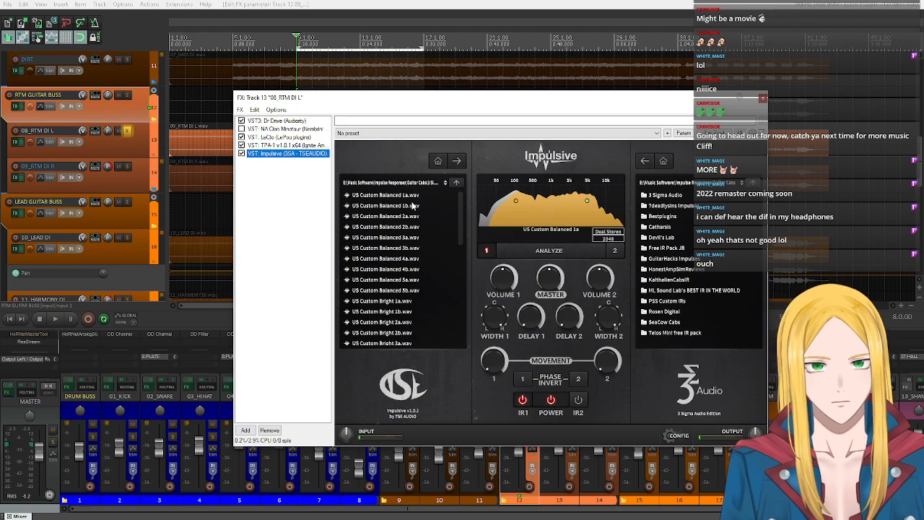
scroll(412, 206, "down", 3)
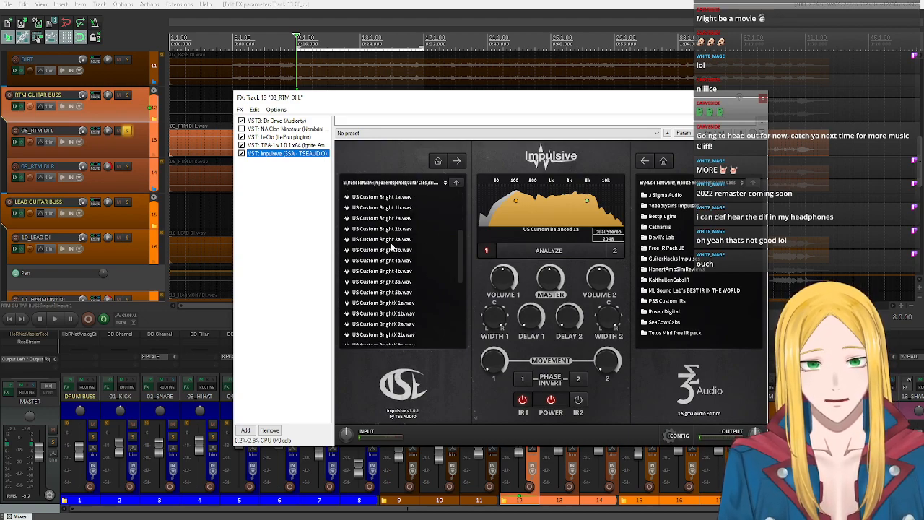
scroll(400, 265, "down", 1)
scroll(400, 265, "down", 3)
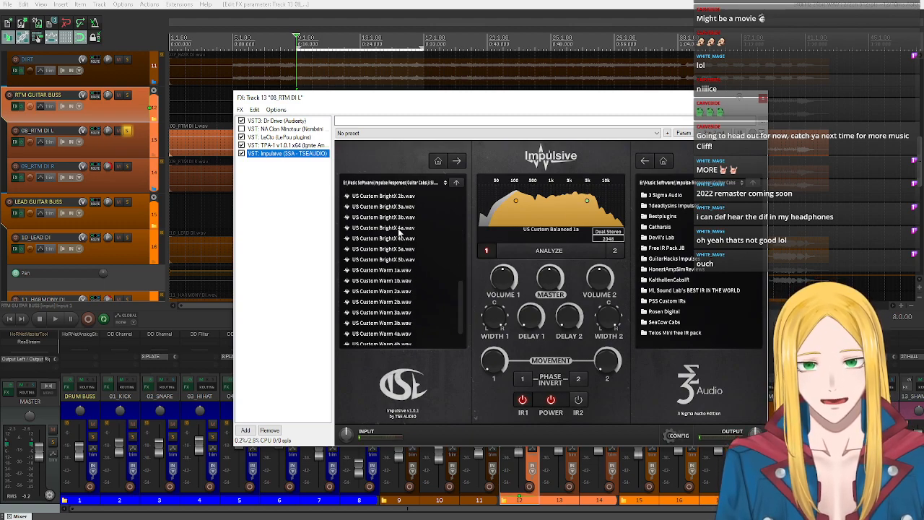
scroll(399, 231, "down", 1)
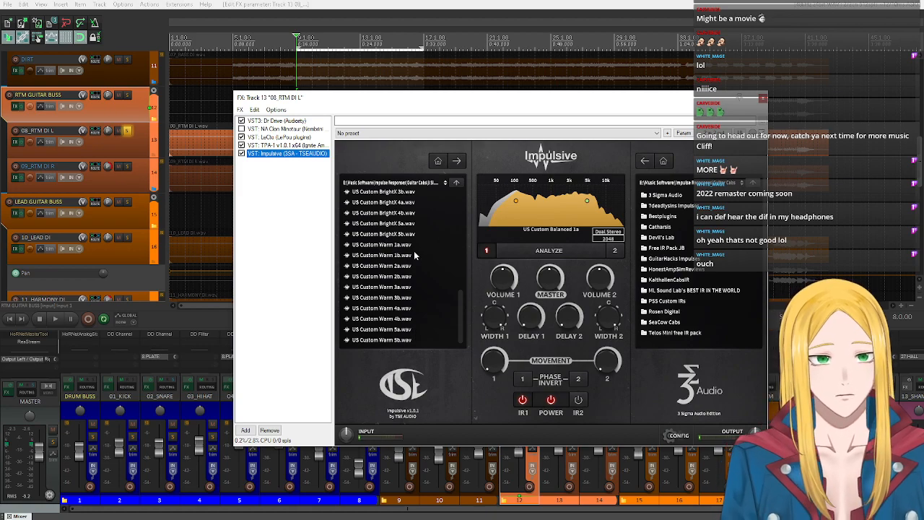
scroll(421, 260, "up", 7)
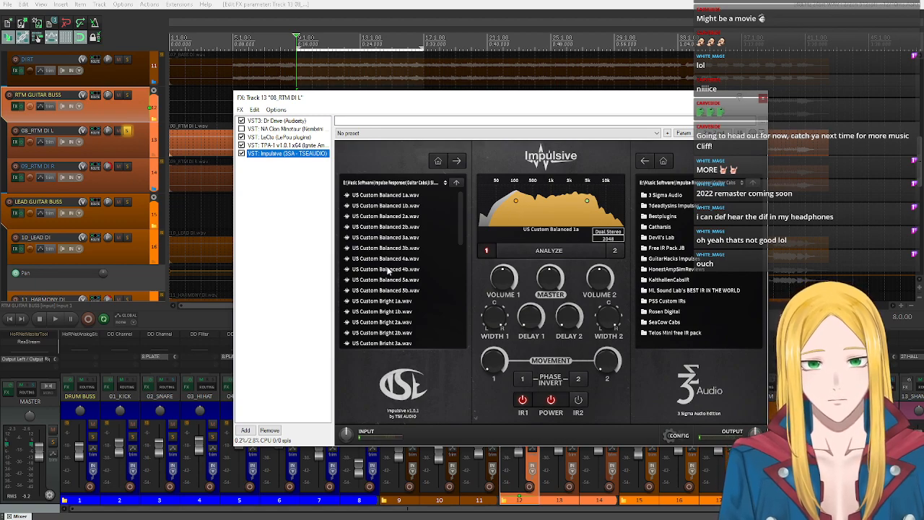
- Start playback and audition the US Custom Balanced 1b and 2a impulse responses against 1a in Impulsive
left_click(57, 320)
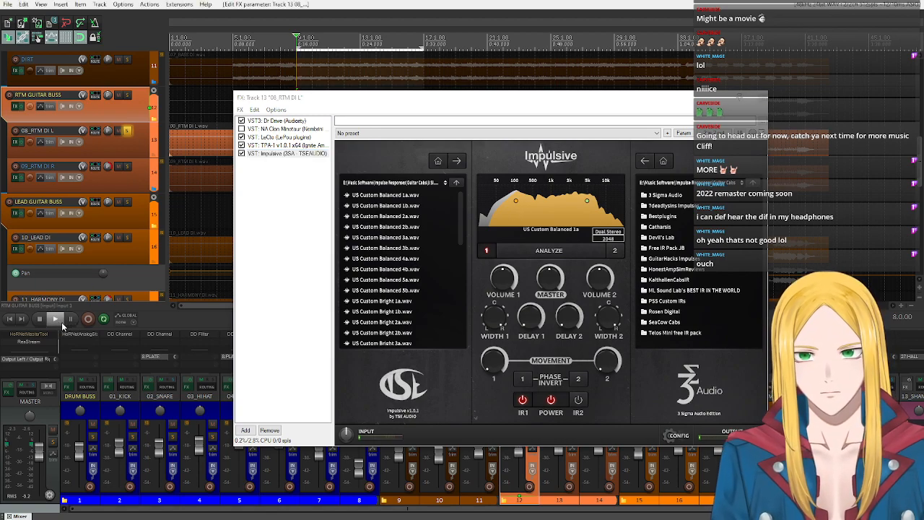
left_click(401, 206)
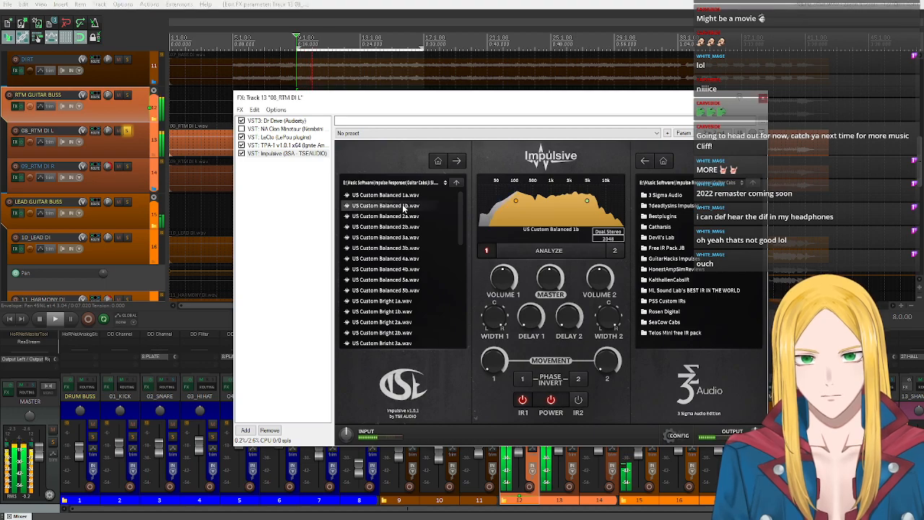
left_click(389, 197)
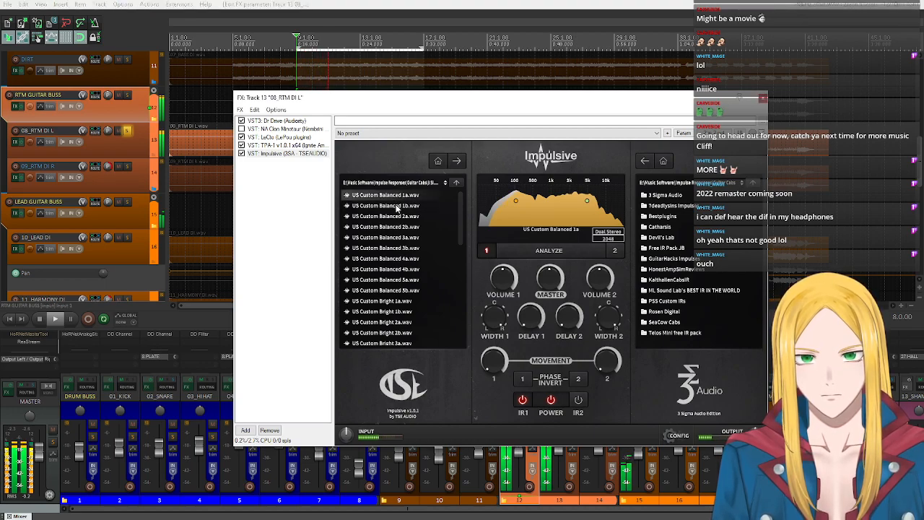
left_click(395, 207)
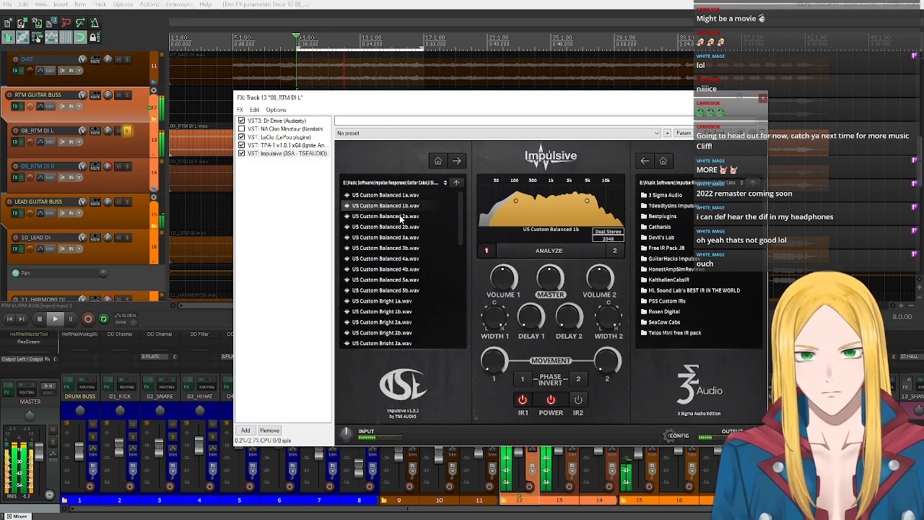
left_click(401, 216)
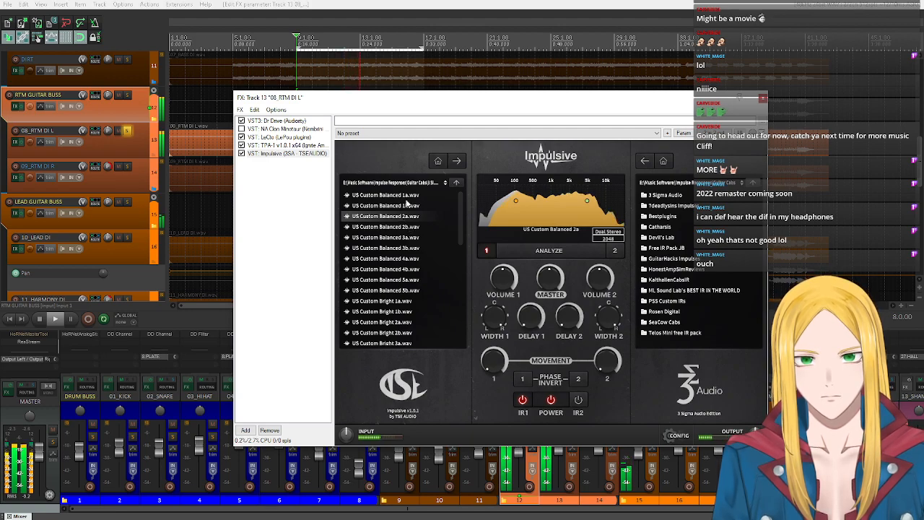
left_click(404, 197)
left_click(408, 215)
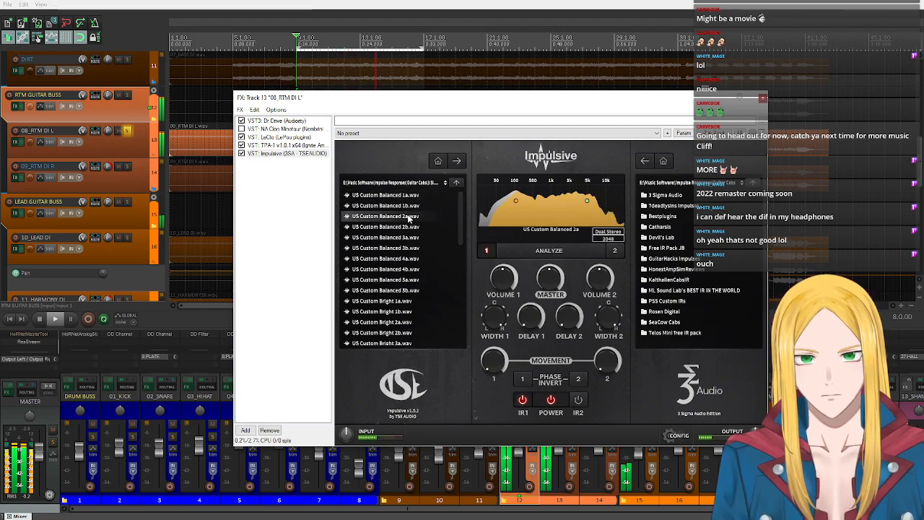
- Audition US Custom Balanced 3a, 4a and 5a in Impulsive, comparing 5a with 1a and returning to Balanced 1a
left_click(405, 237)
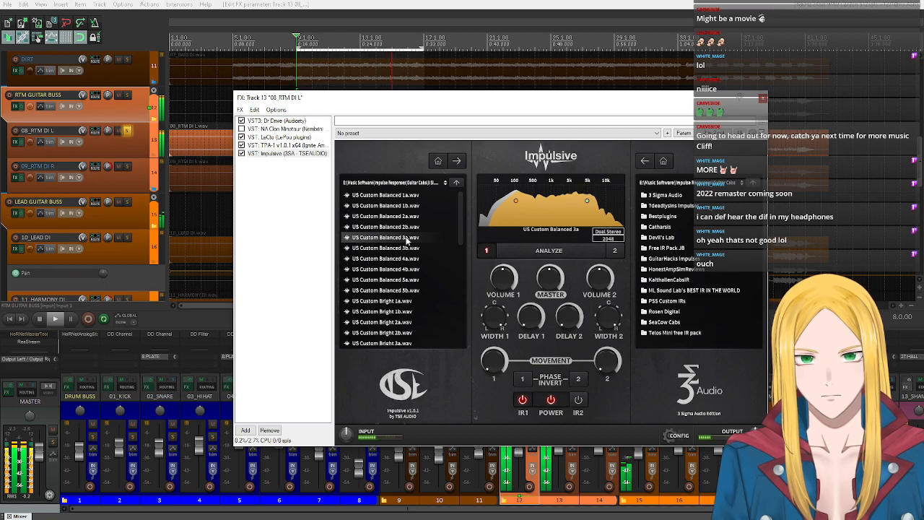
left_click(410, 259)
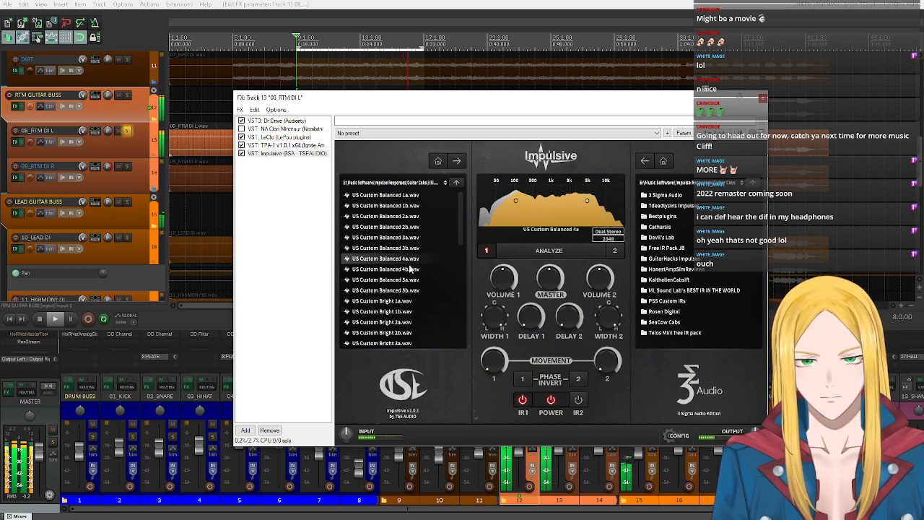
left_click(409, 281)
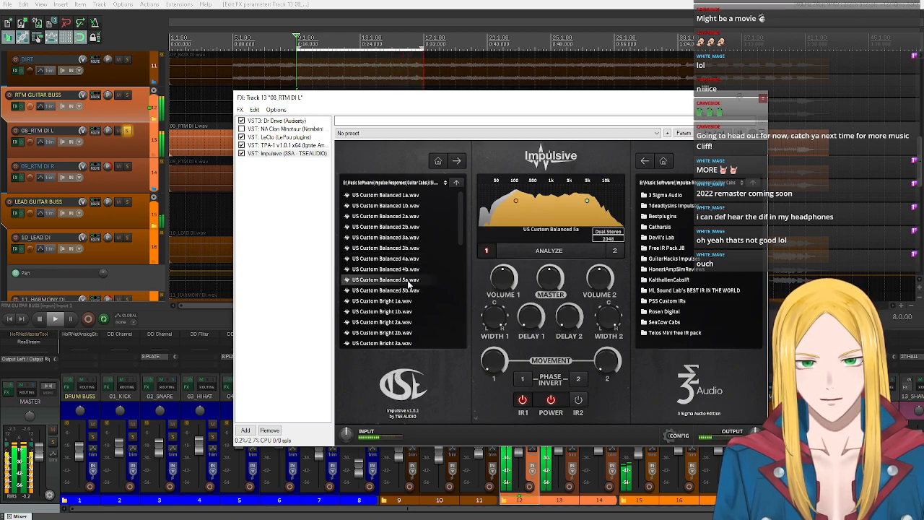
left_click(405, 197)
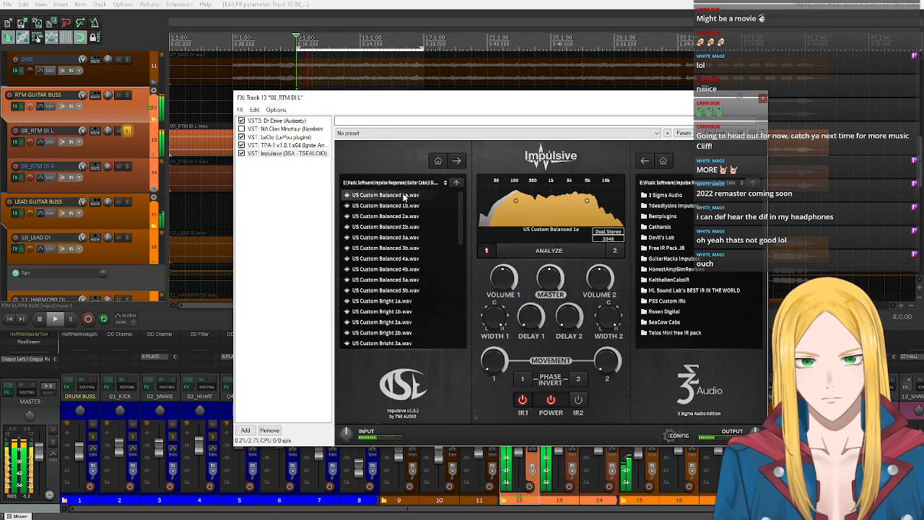
left_click(413, 281)
left_click(411, 197)
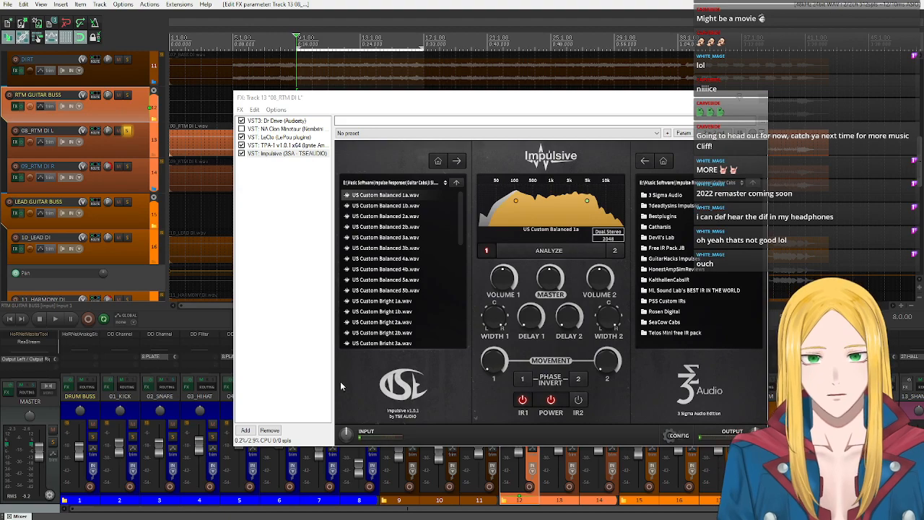
- Add the Ignite NadIR cab plugin to the 08_RTM DI L effects chain, checking the TPA-1 power amp ahead of it
left_click(246, 430)
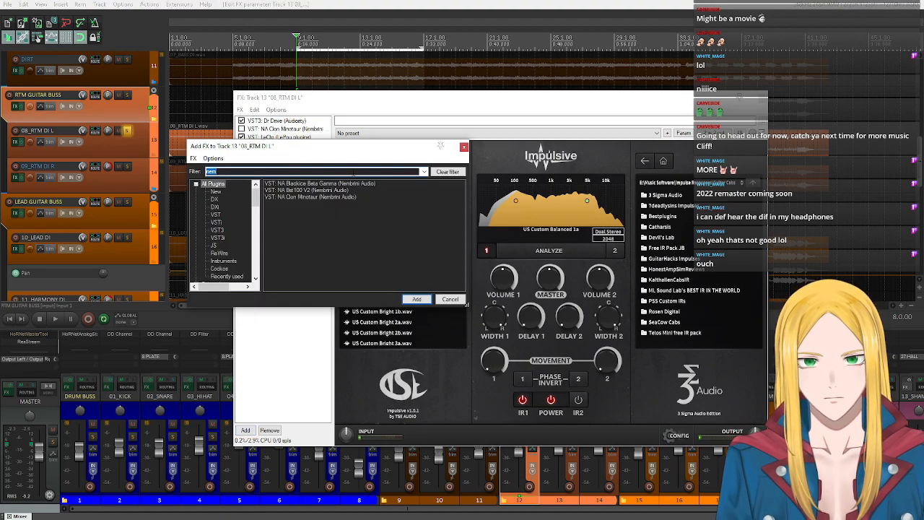
type("nad")
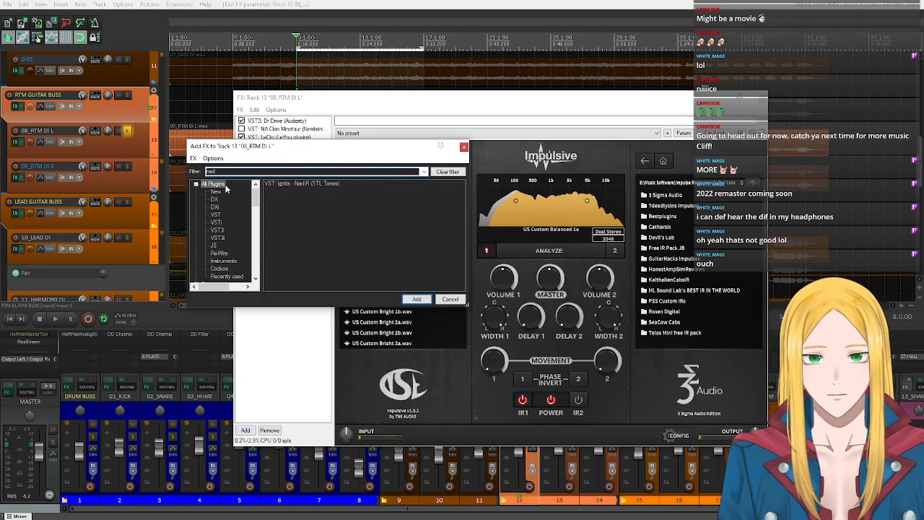
double_click(301, 183)
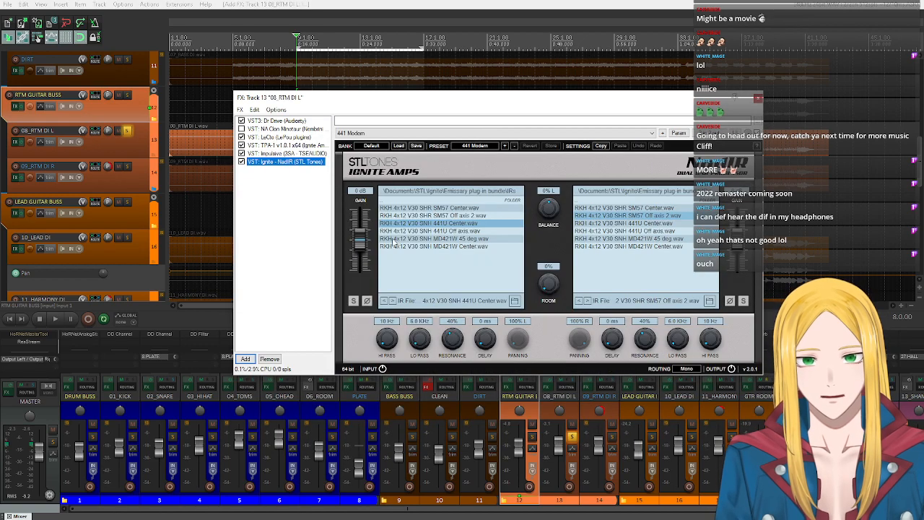
left_click(318, 145)
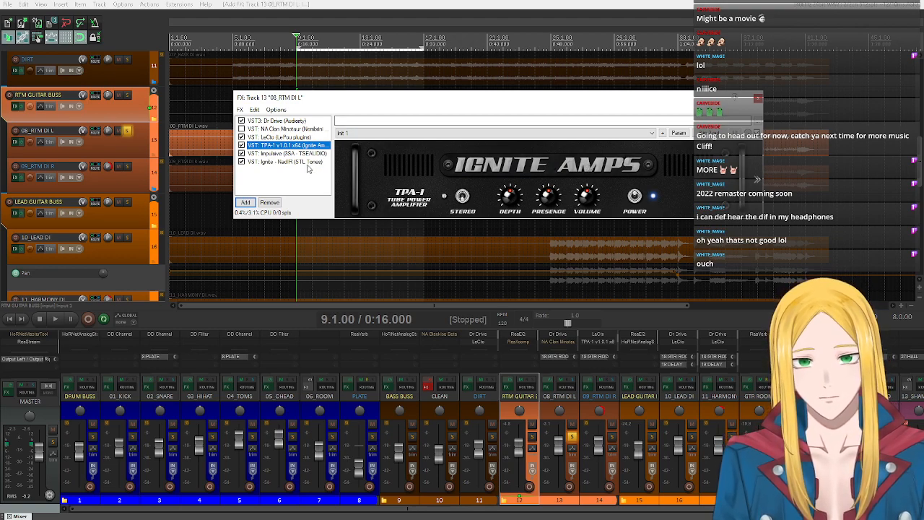
left_click(281, 163)
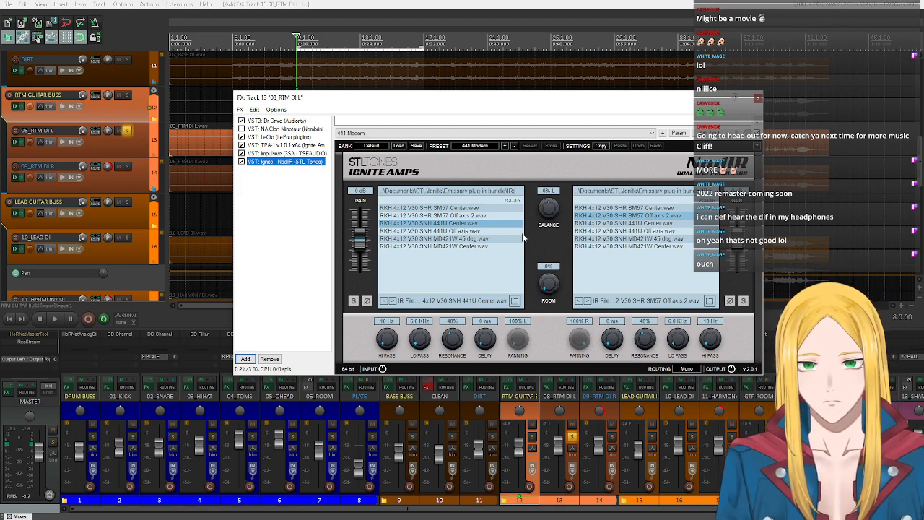
- Set NadIR's balance to 100% L and the left cab's low pass to 22.0 KHz
left_click(537, 202)
left_click_drag(552, 207, 560, 300)
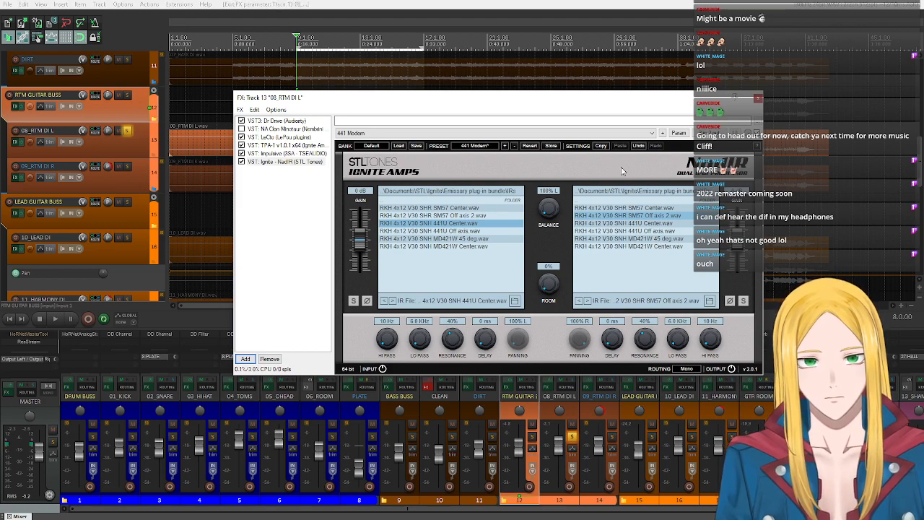
left_click_drag(425, 338, 425, 49)
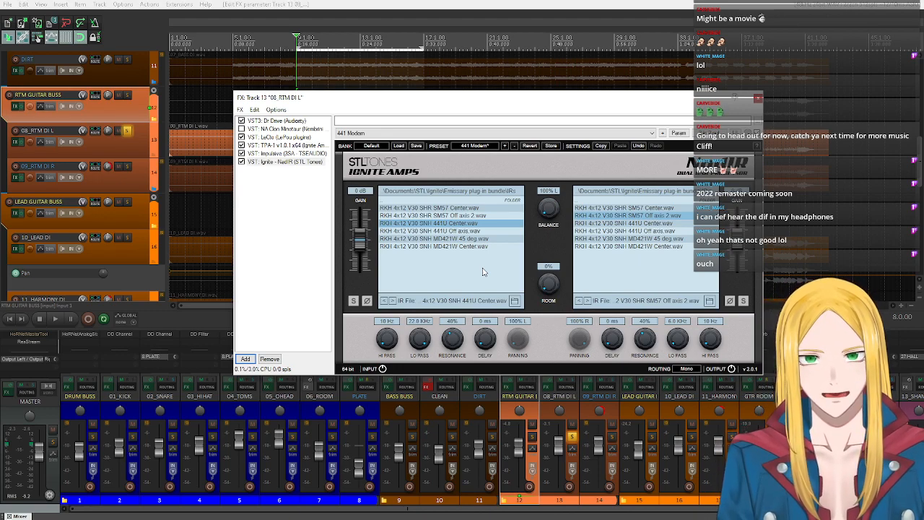
- Bypass Impulsive on 08_RTM DI L and load the 57 Pure preset in NadIR
left_click(304, 154)
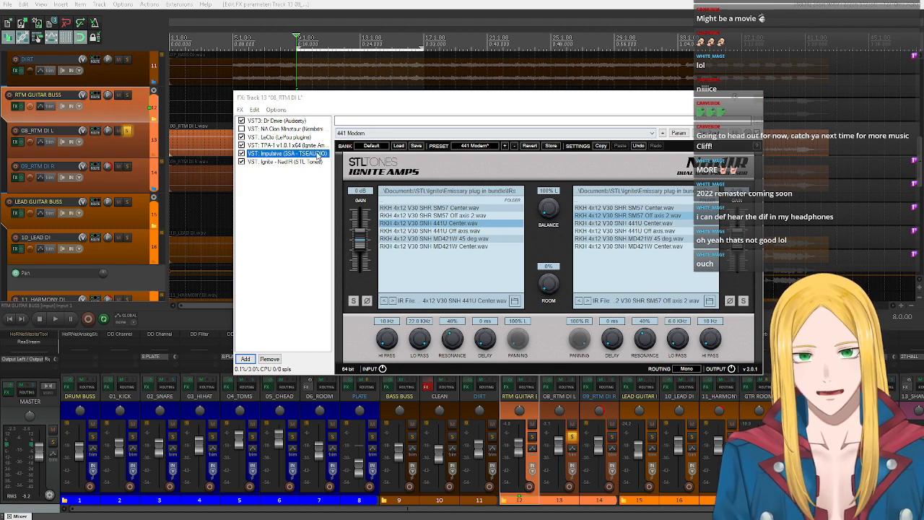
double_click(304, 154)
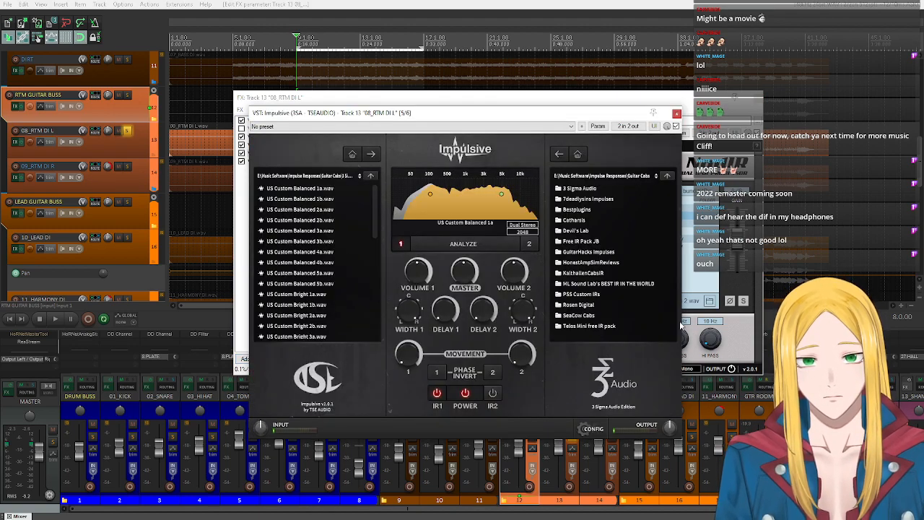
left_click(677, 114)
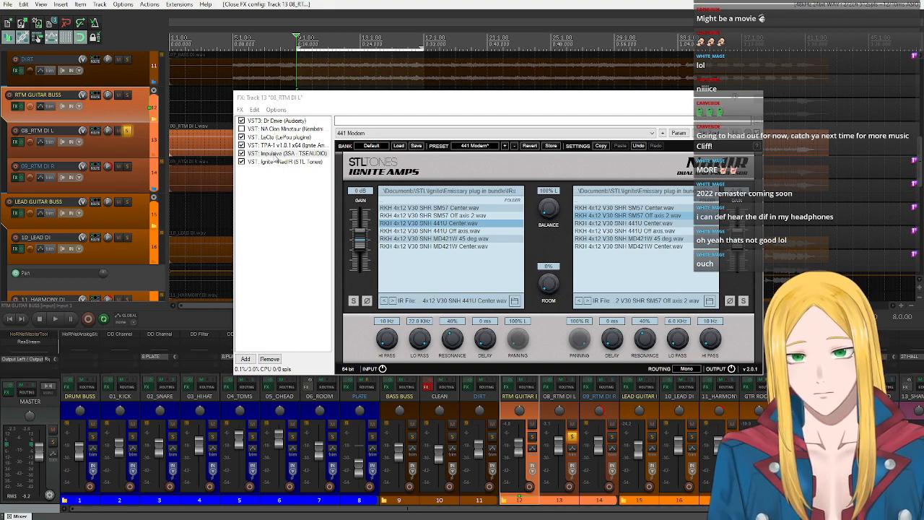
left_click(268, 163)
left_click(242, 154)
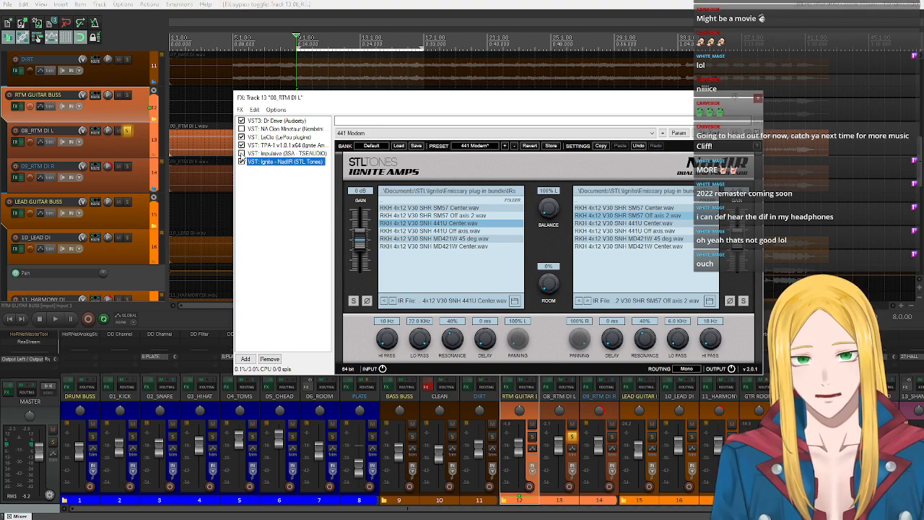
left_click(478, 146)
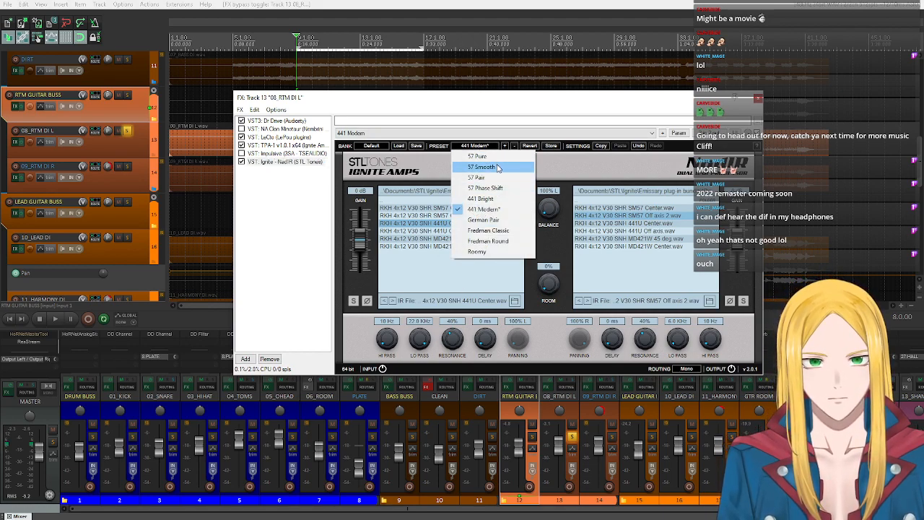
left_click(494, 157)
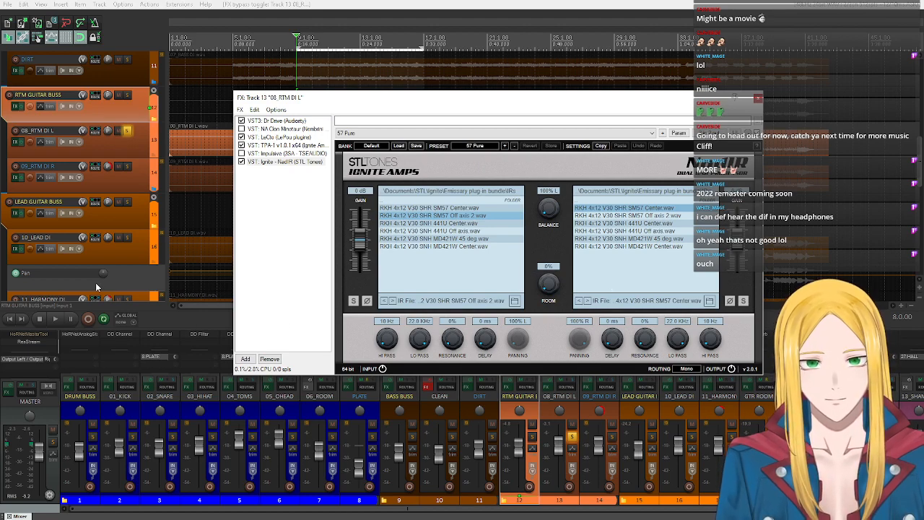
- Play the rhythm guitar and switch NadIR's left cab to RKH 4x12 V30 SHR SM57 Center.wav, stopping after the audition
left_click(60, 320)
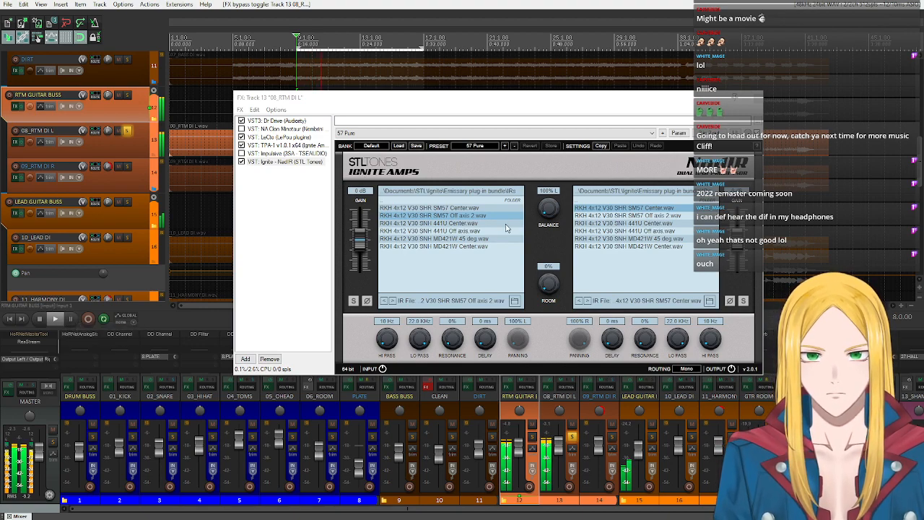
left_click(456, 208)
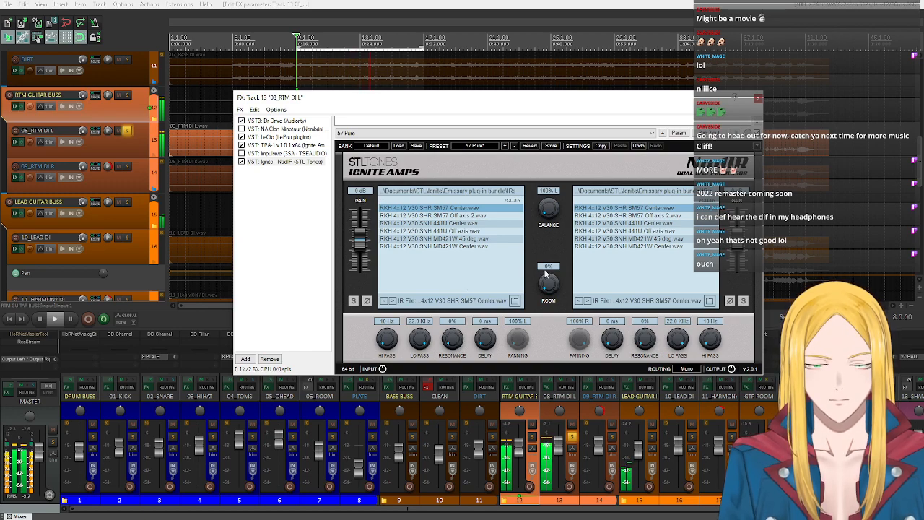
left_click(41, 318)
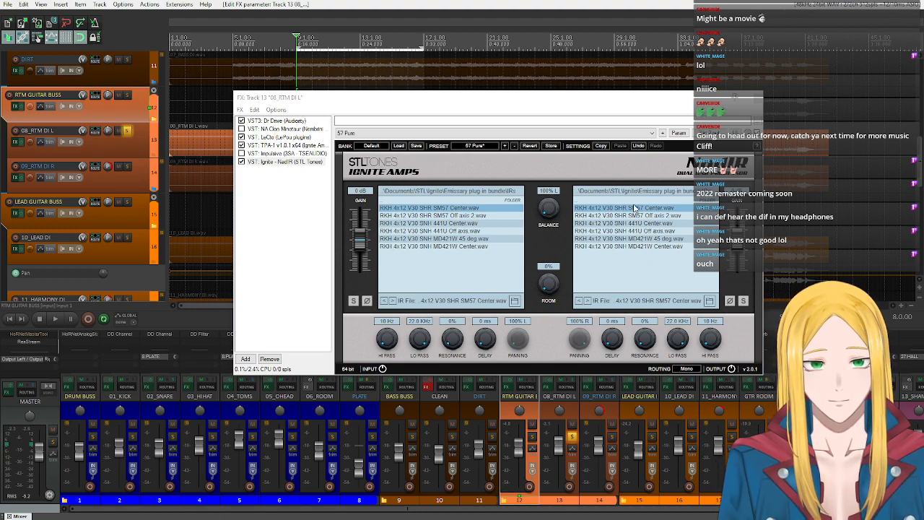
- Set NadIR's right cab to RKH 4x12 V30 SHR SM57 Off axis 2.wav, audition the centred blend, and return the balance to 100% L
left_click(665, 216)
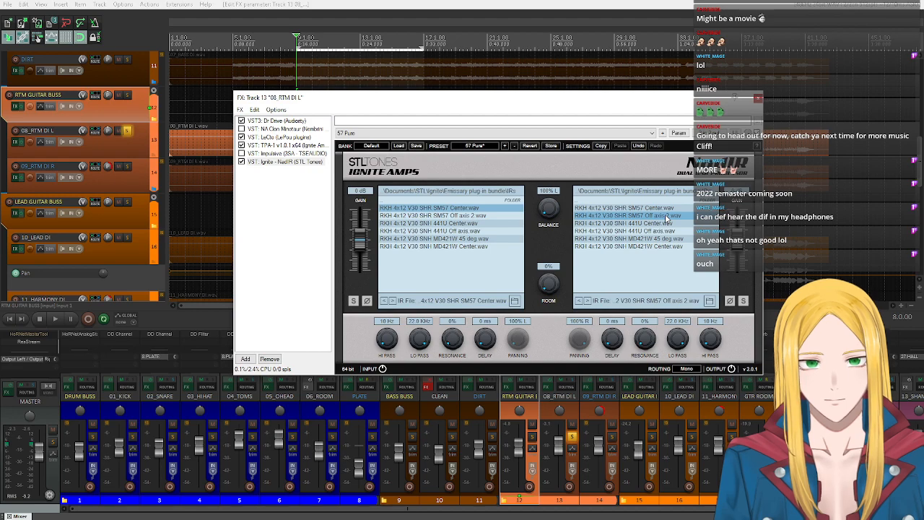
left_click_drag(550, 204, 551, 203)
double_click(550, 204)
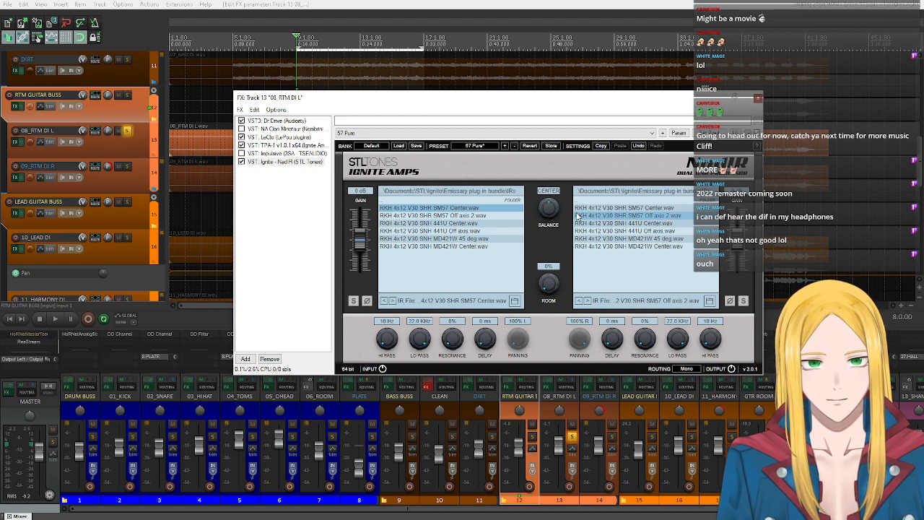
left_click(55, 319)
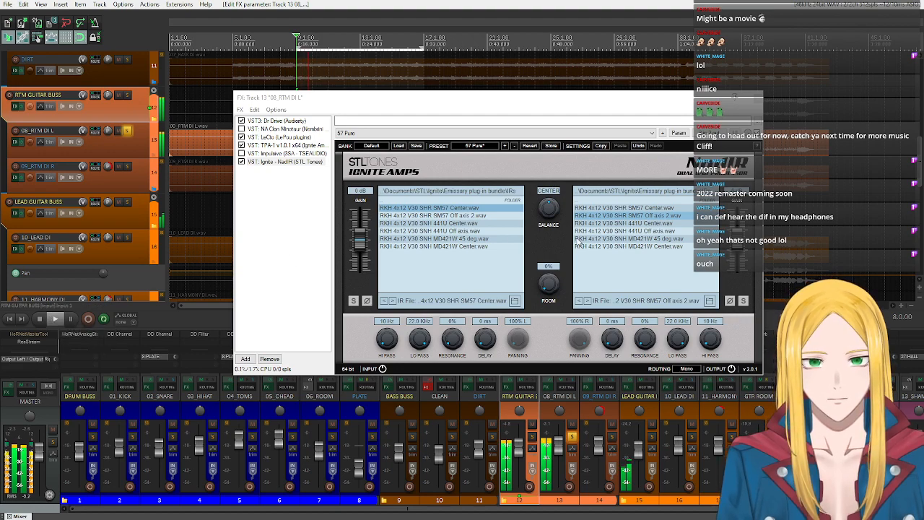
left_click(42, 319)
left_click_drag(551, 204, 553, 209)
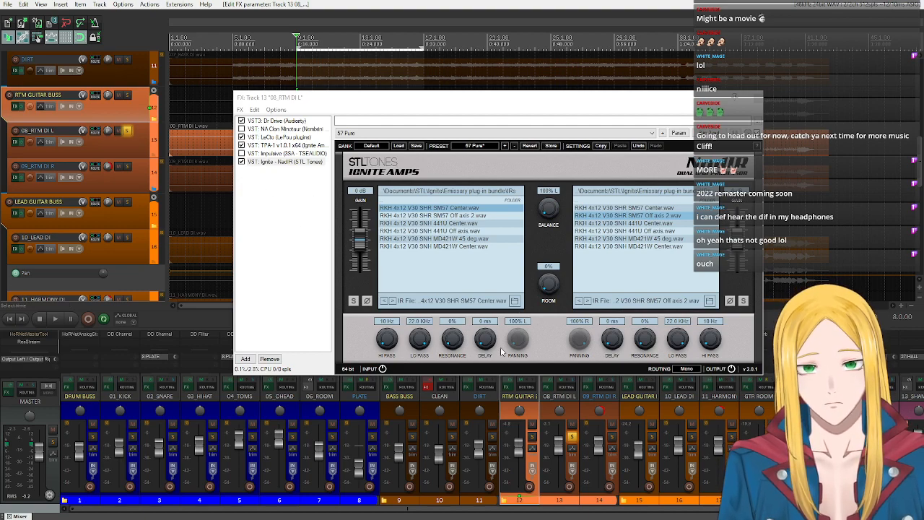
- Load ML Sound Lab's BEST IR IN THE WORLD from the Guitar Cabs folder into NadIR's left cab and audition it
left_click(515, 300)
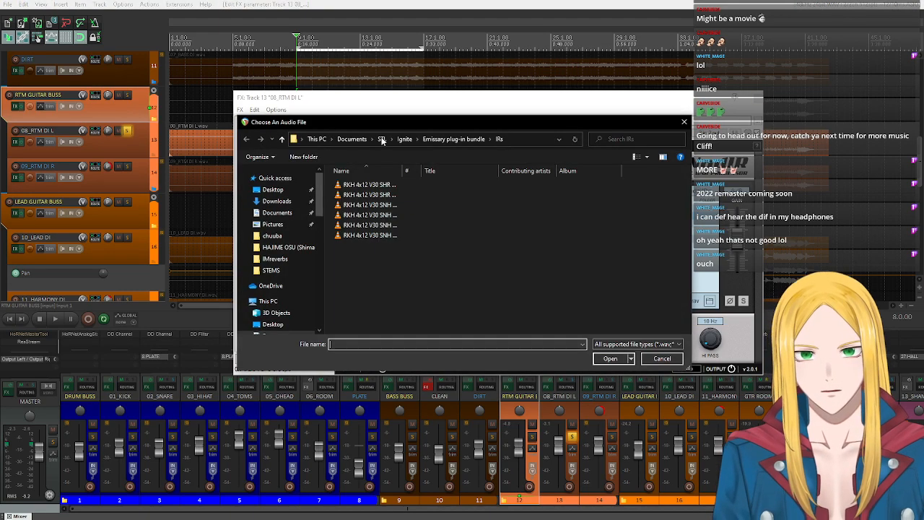
scroll(282, 283, "down", 5)
scroll(282, 283, "down", 4)
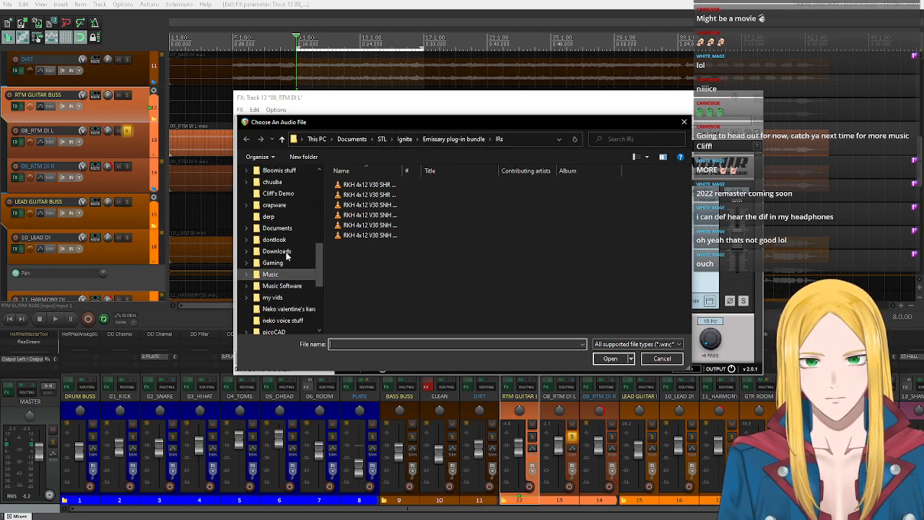
scroll(281, 246, "up", 1)
left_click(278, 244)
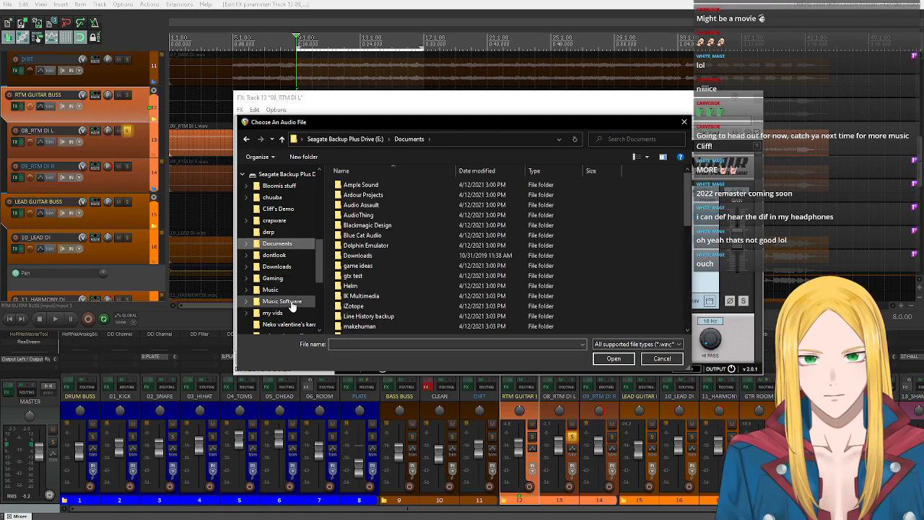
left_click(281, 301)
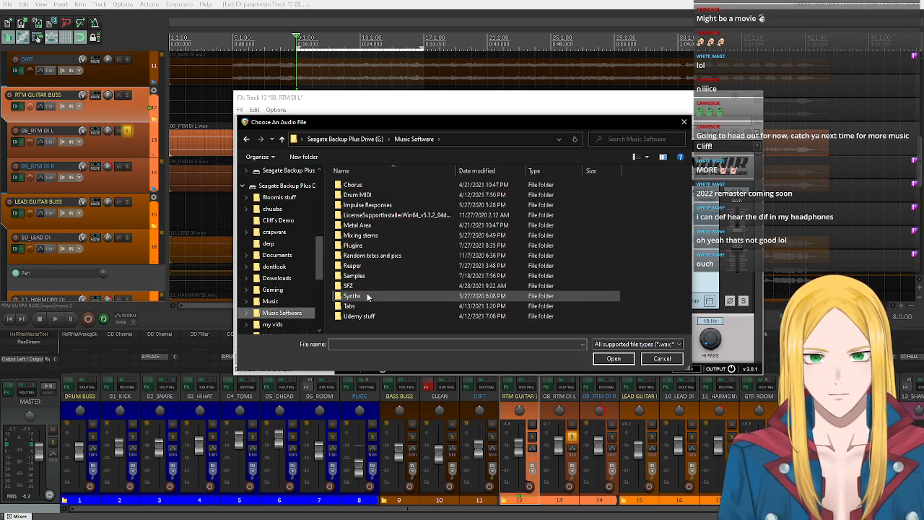
double_click(393, 207)
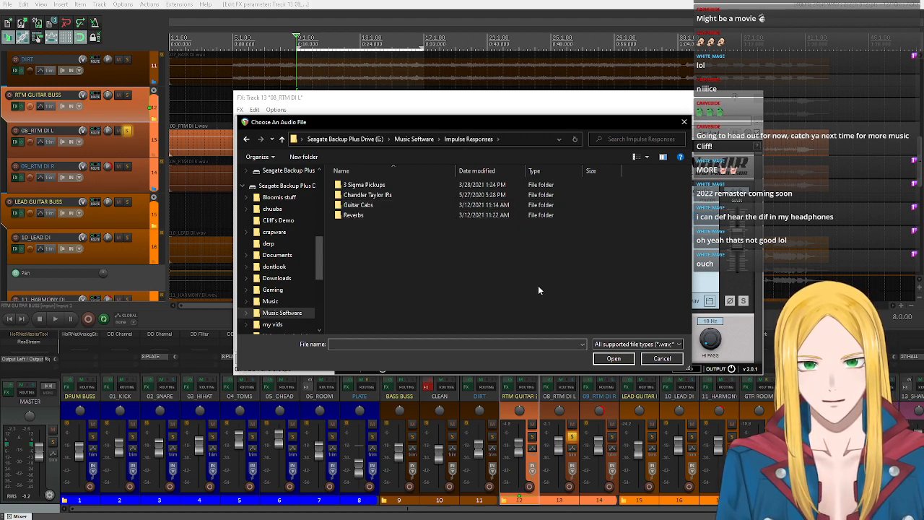
double_click(379, 206)
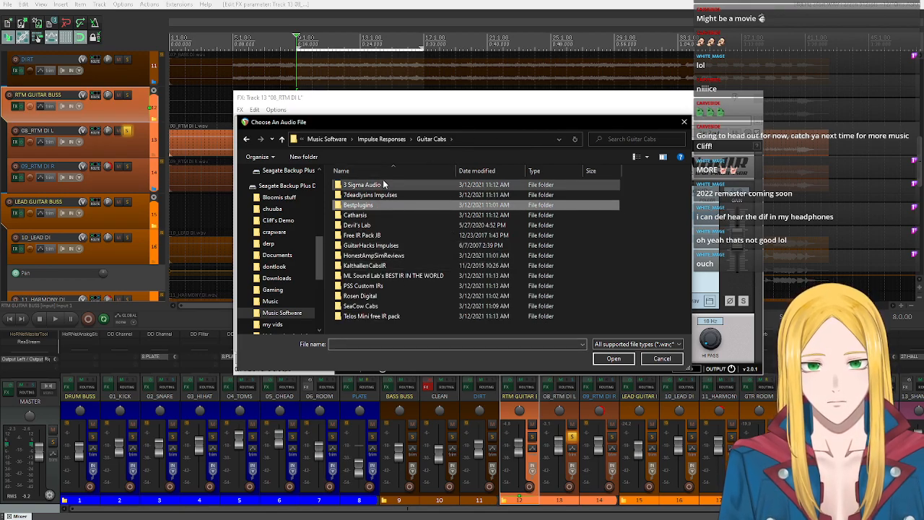
double_click(406, 283)
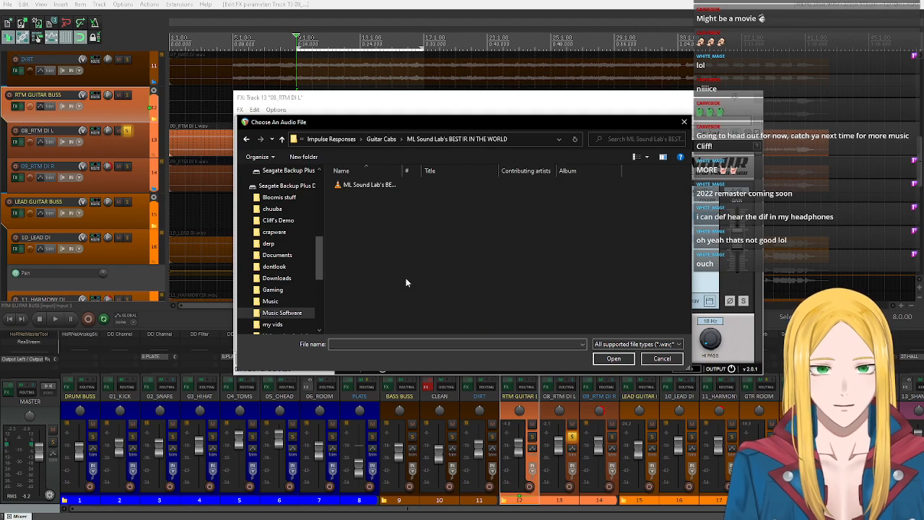
double_click(373, 186)
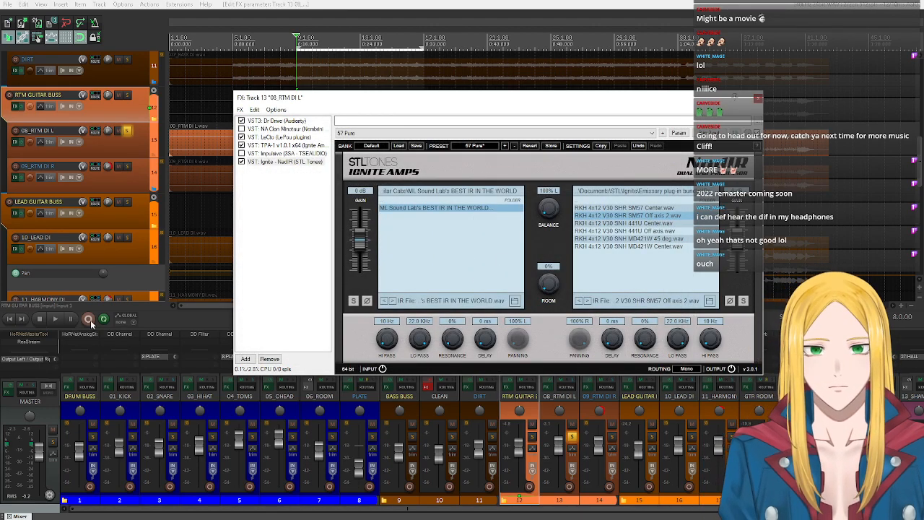
key("space")
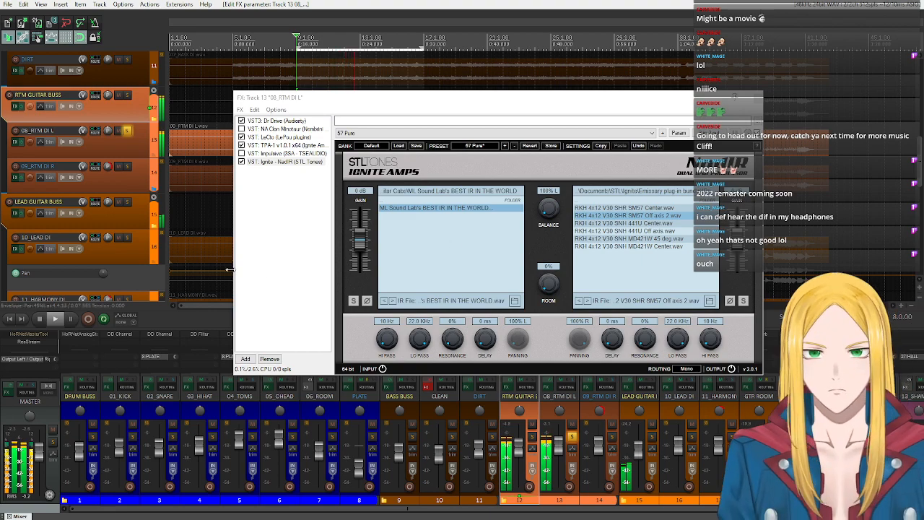
left_click(37, 318)
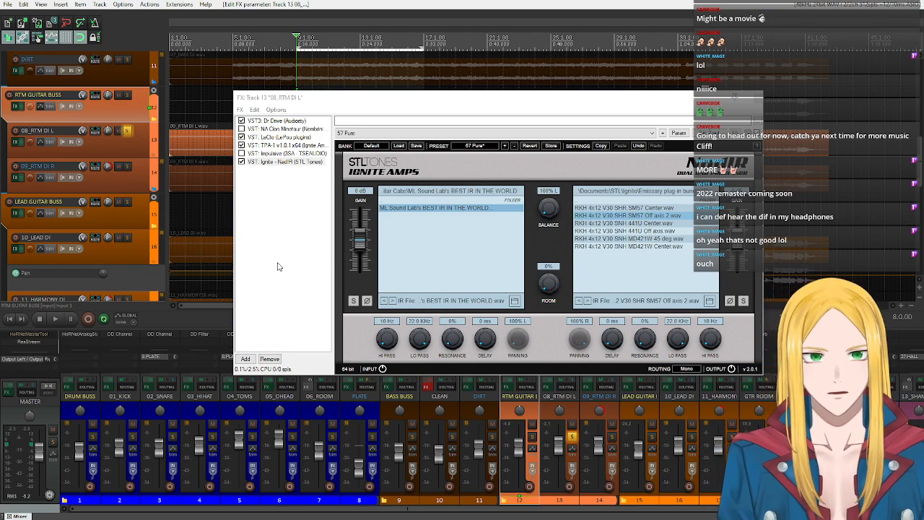
- Open the 09_RTM DI R effects chain alongside the 08_RTM DI L chain and bypass its Impulsive plugin
left_click_drag(414, 99, 246, 75)
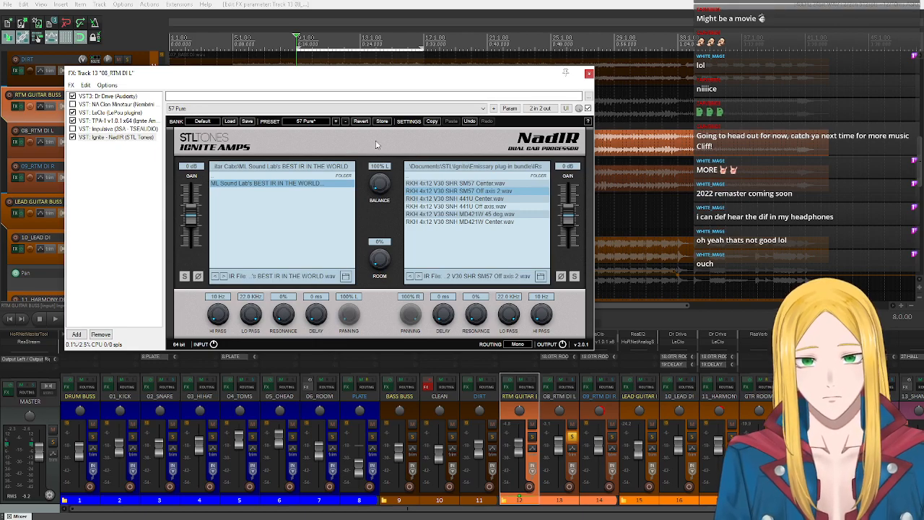
left_click_drag(341, 75, 325, 52)
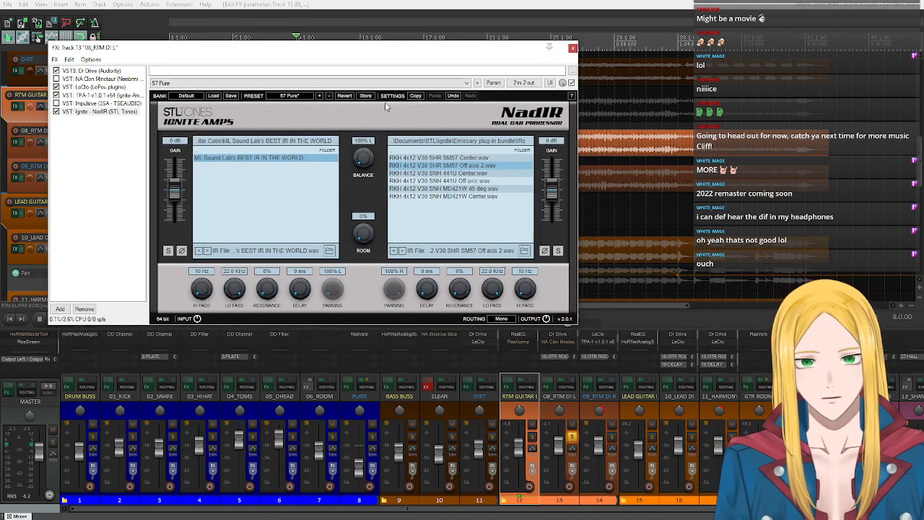
left_click(597, 380)
left_click(253, 119)
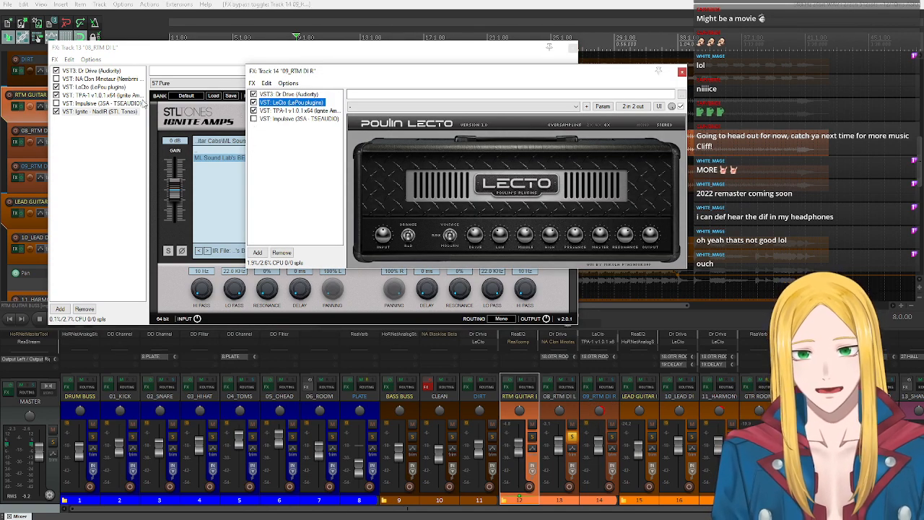
- Copy the NadIR plugin from the 08_RTM DI L effects chain to the 09_RTM DI R chain and close both chains
left_click(101, 112)
left_click_drag(609, 142, 82, 120)
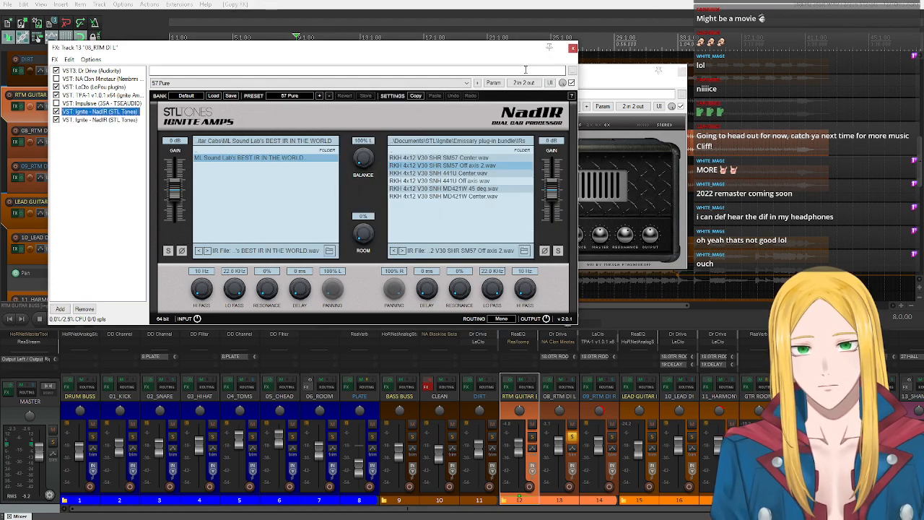
left_click(596, 78)
left_click(85, 114)
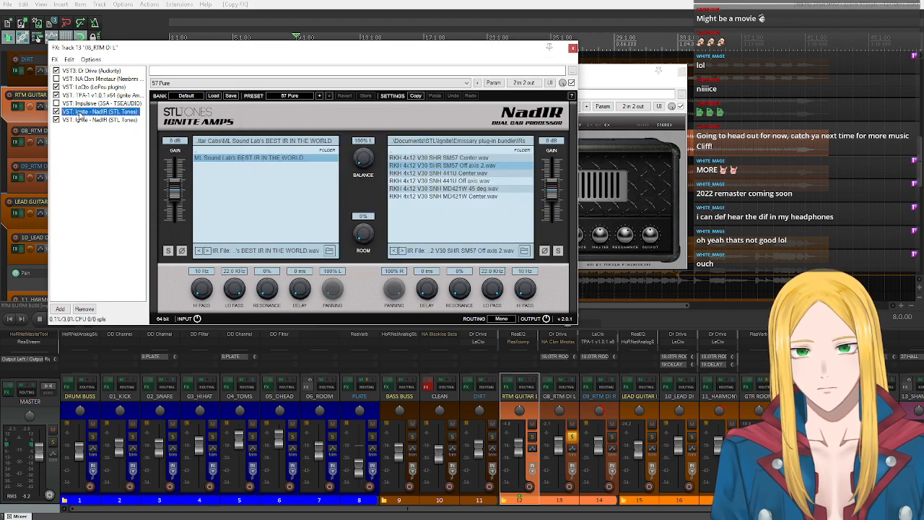
left_click_drag(635, 186, 314, 186)
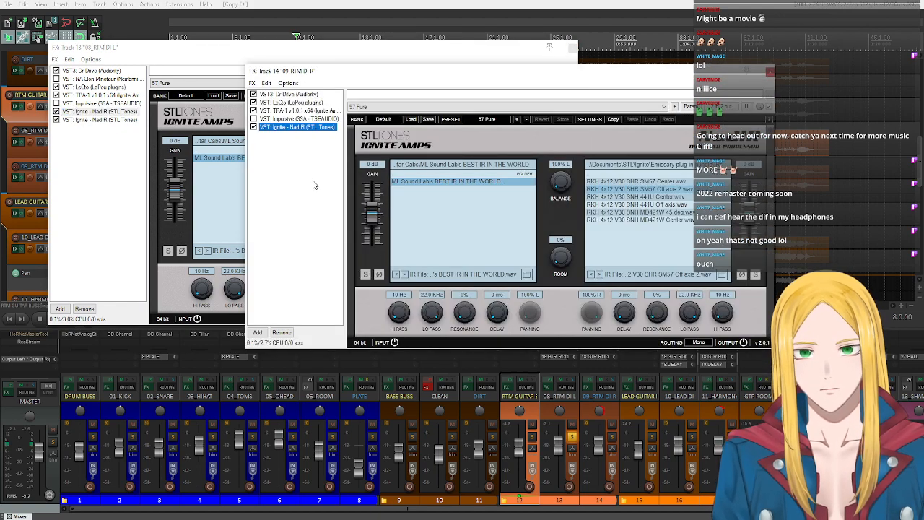
left_click(770, 71)
left_click(575, 48)
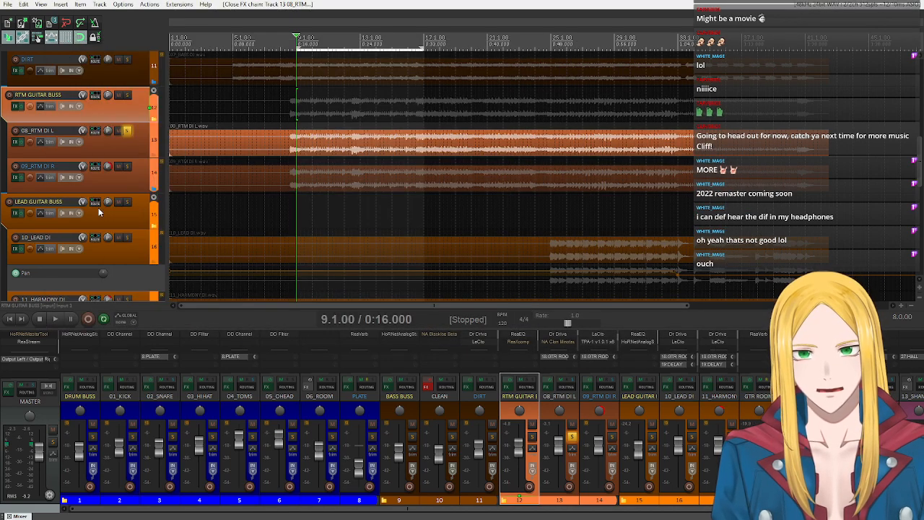
- Pan 08_RTM DI L to 90% left, unsolo it and audition both rhythm guitars in the full mix, stopping playback after listening
mouse_move(107, 131)
left_mouse_down()
mouse_move(108, 180)
mouse_move(106, 133)
left_mouse_up()
left_click(126, 131)
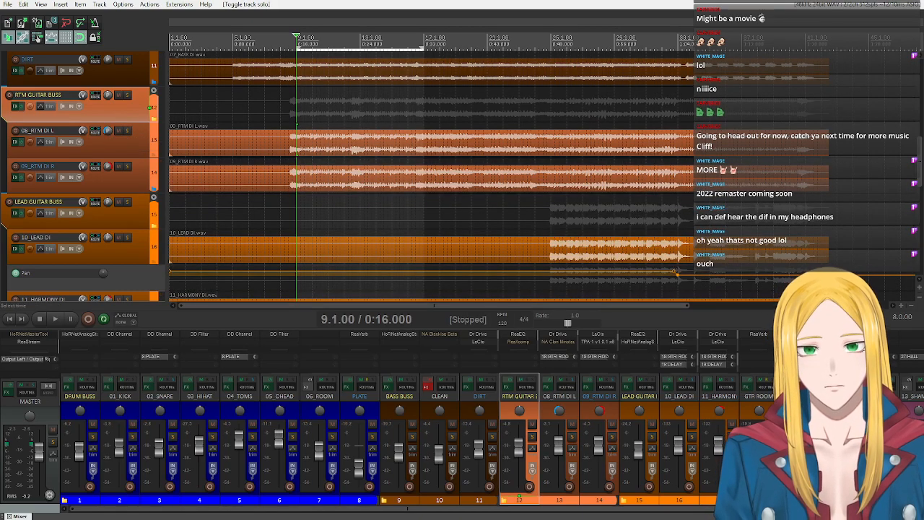
left_click(57, 318)
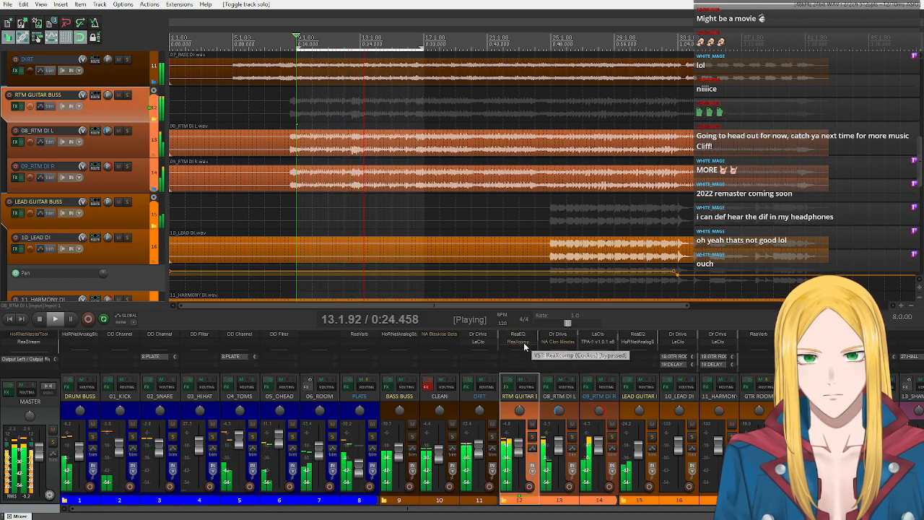
left_click(41, 319)
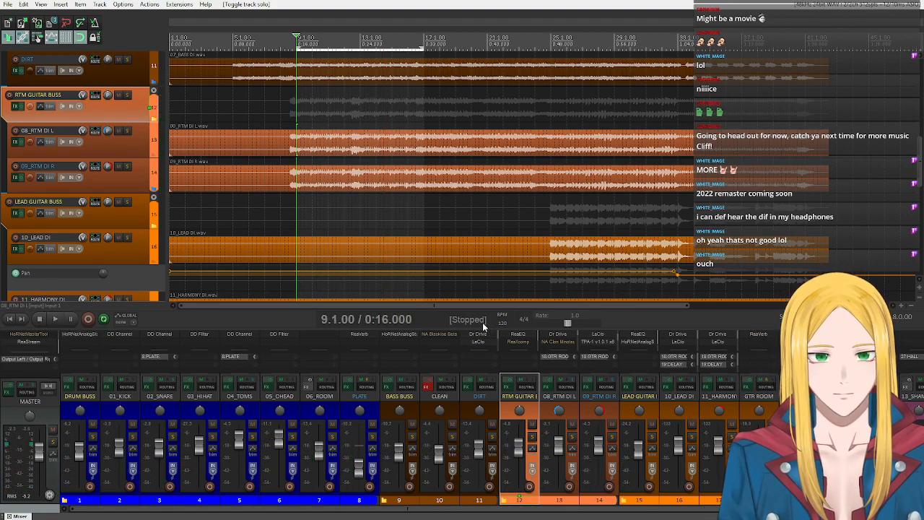
- Return the 08_RTM DI L track's pan to centre and solo the track
scroll(549, 342, "down", 3)
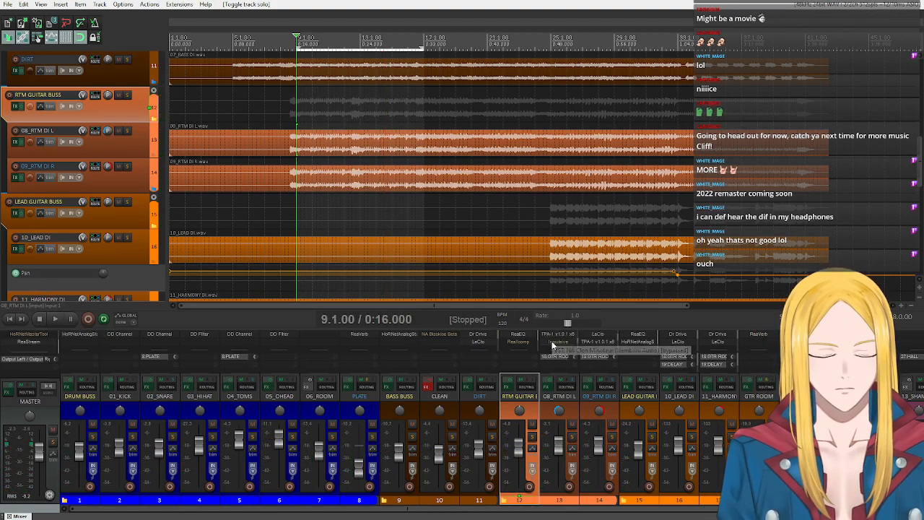
left_click(560, 412)
left_click(571, 437)
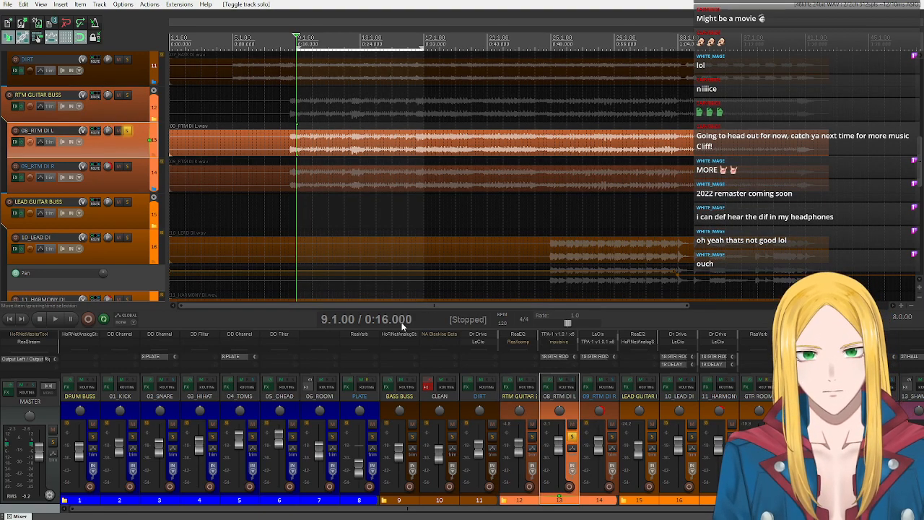
- Reopen the 08_RTM DI L effects chain and browse NadIR's left cab to the Catharsis folder inside Guitar Cabs
left_click(552, 383)
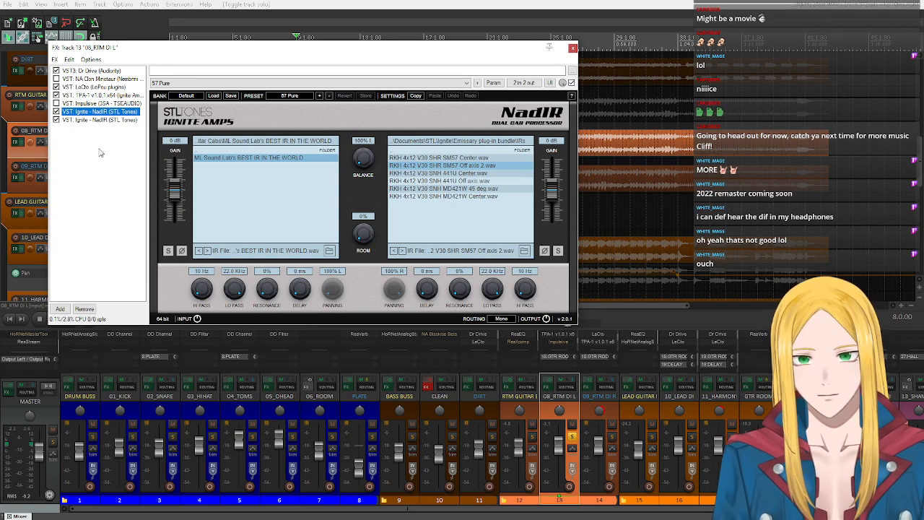
double_click(326, 151)
scroll(289, 191, "down", 3)
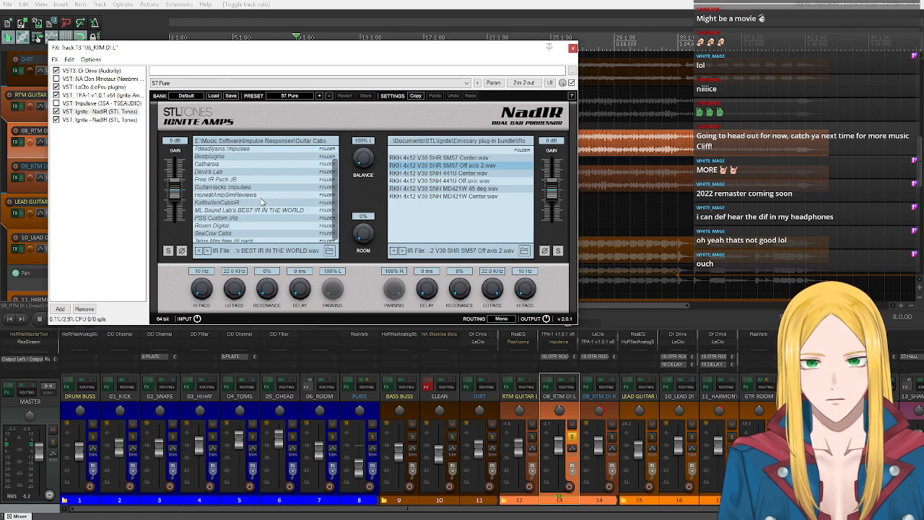
scroll(251, 230, "up", 1)
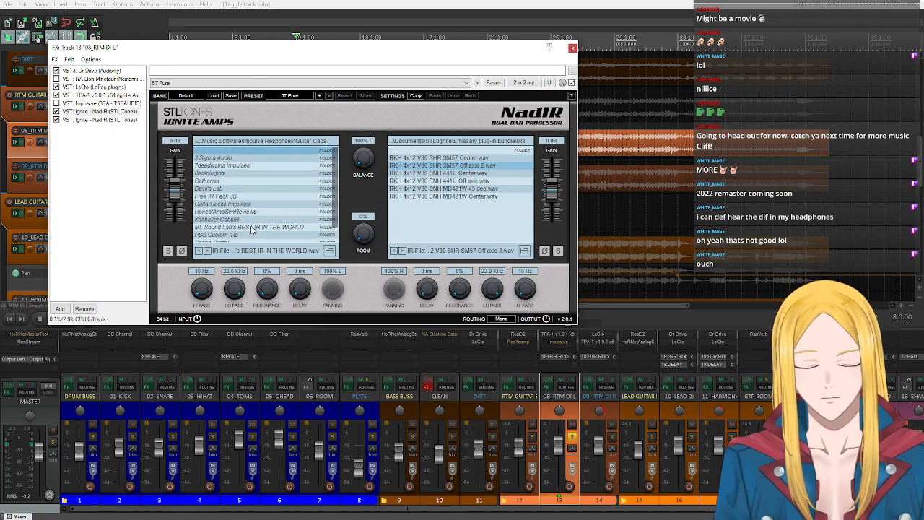
double_click(227, 181)
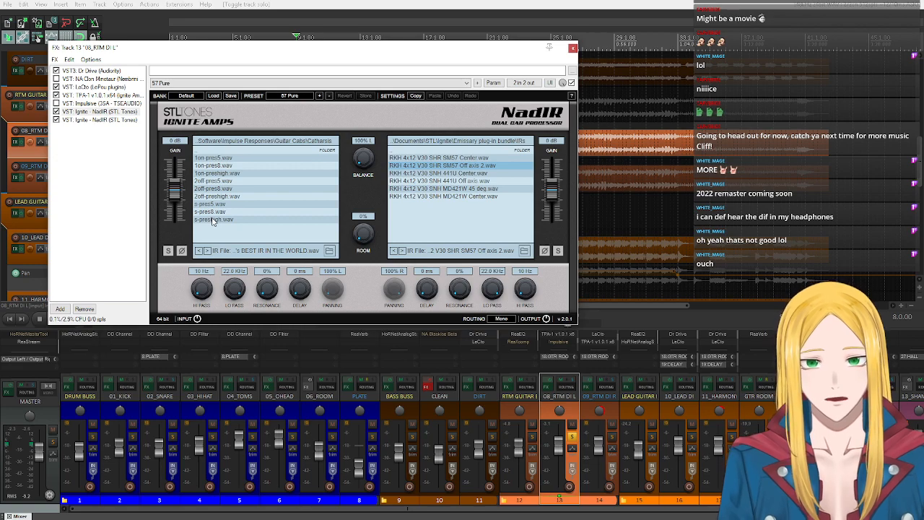
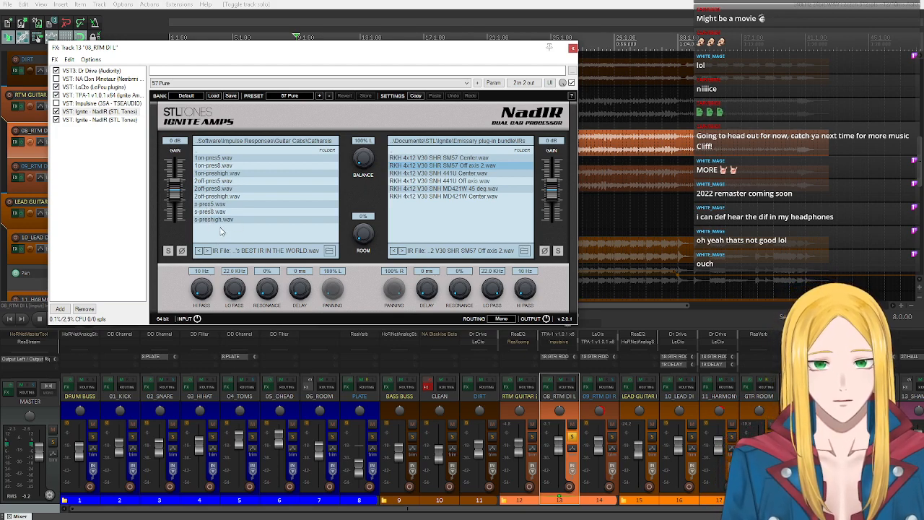
- Load s-preshigh.wav into NadIR's left cab and audition the soloed 08_RTM DI L track, stopping playback after listening
left_click(211, 222)
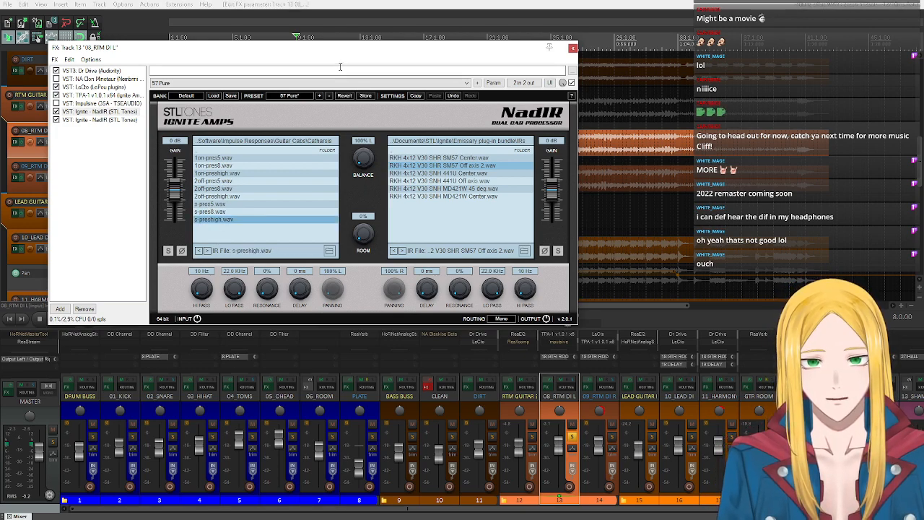
left_click_drag(296, 49, 515, 92)
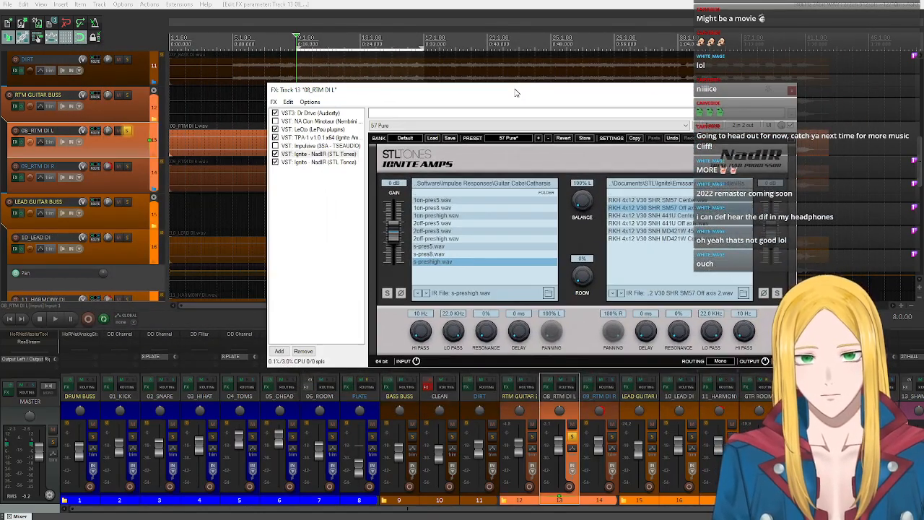
left_click(54, 319)
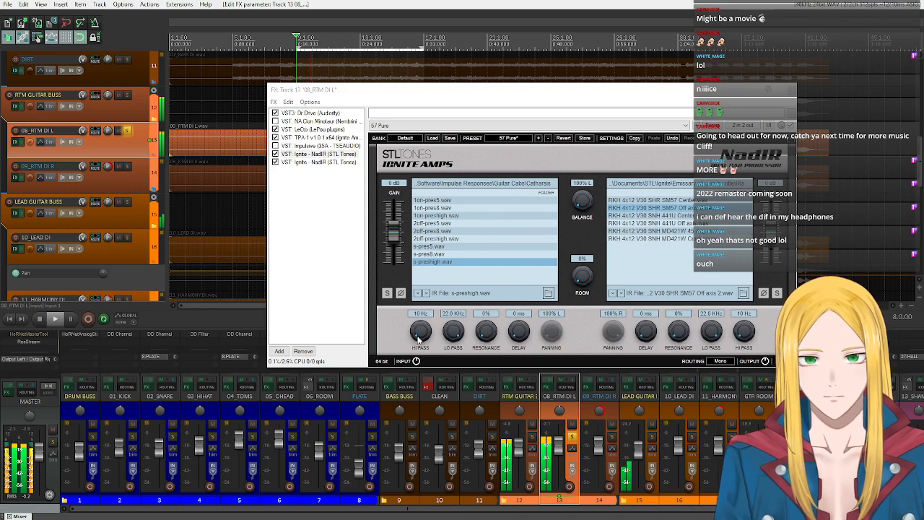
left_click(39, 318)
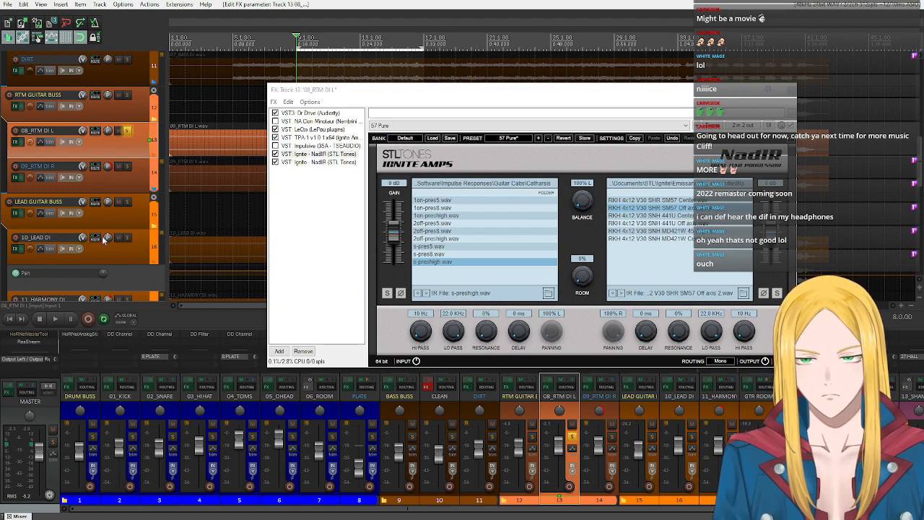
- Add the ReaEQ plugin to the end of the 08_RTM DI L effects chain
left_click(308, 319)
left_click(279, 351)
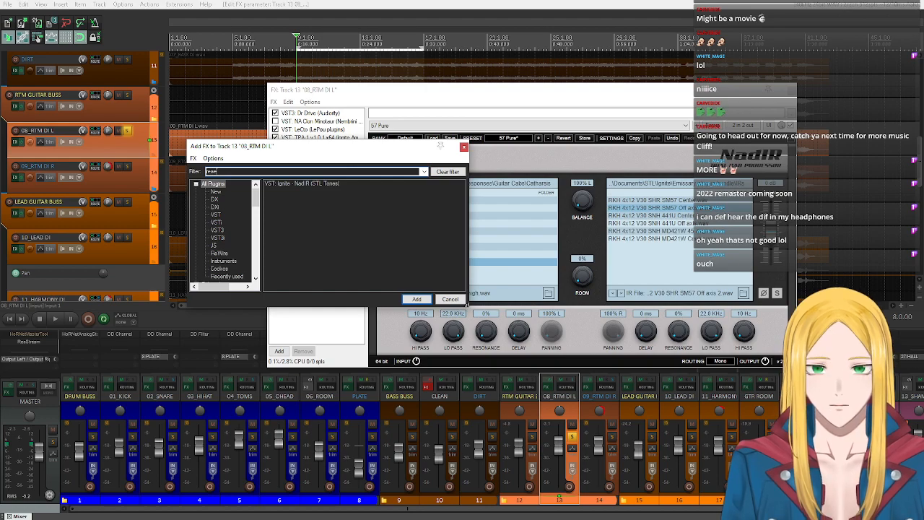
double_click(303, 187)
double_click(303, 186)
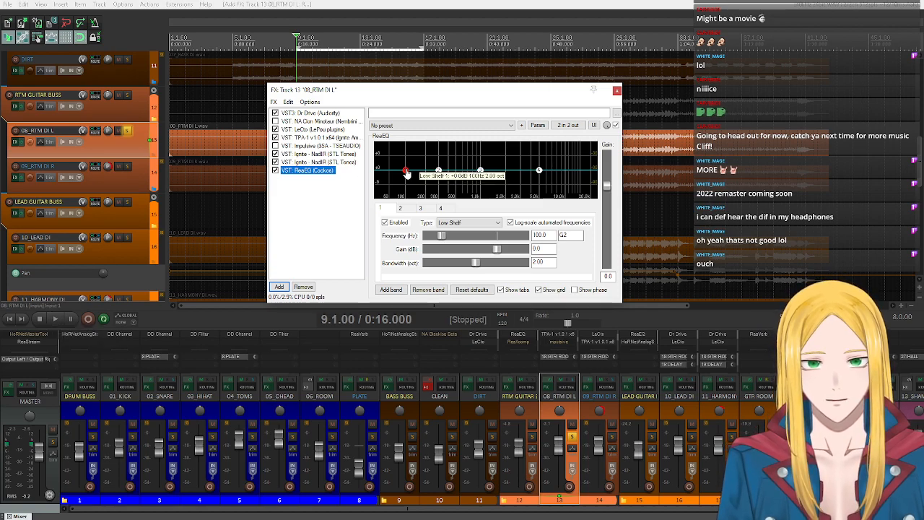
- Change ReaEQ band 1 to a High Pass filter and move its cutoff to about 156 Hz
left_click(460, 222)
left_click(461, 227)
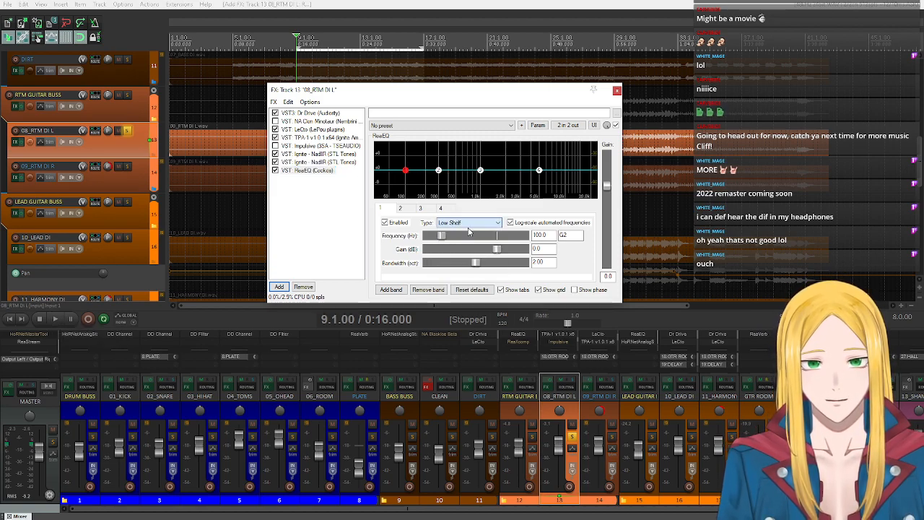
left_click(462, 224)
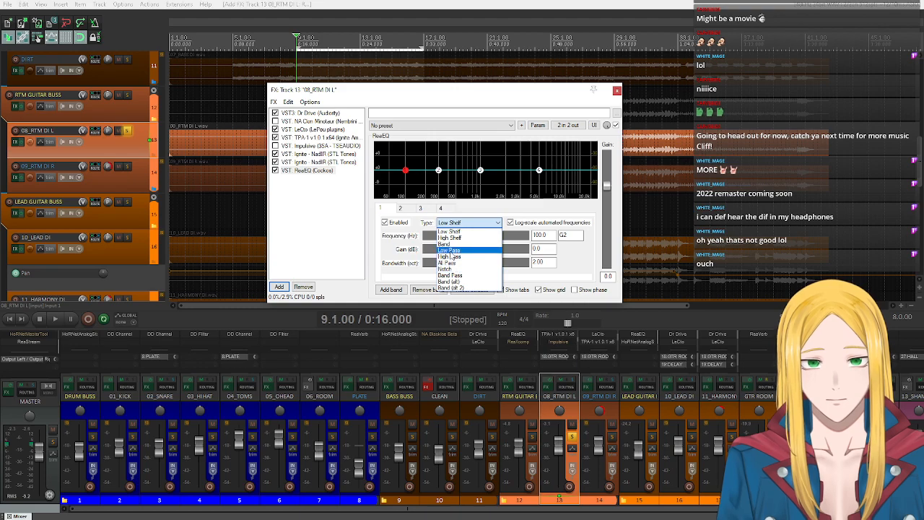
left_click(449, 256)
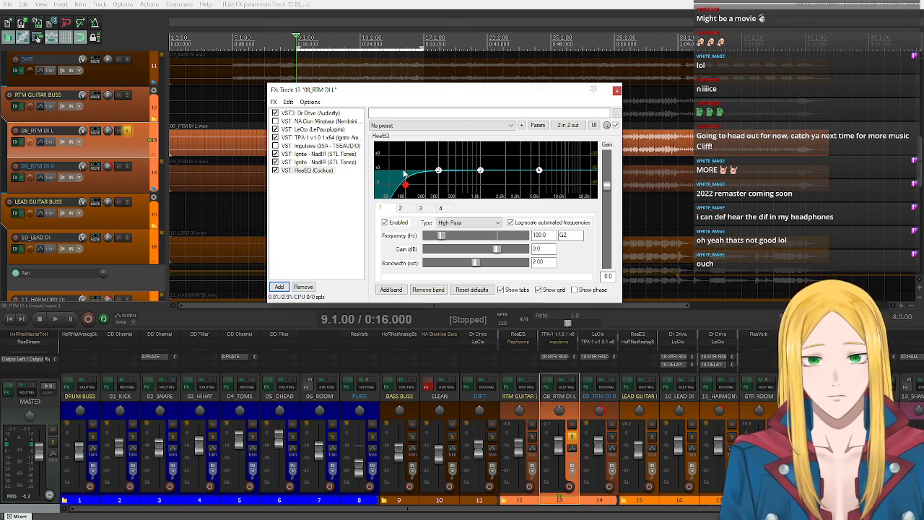
mouse_move(406, 187)
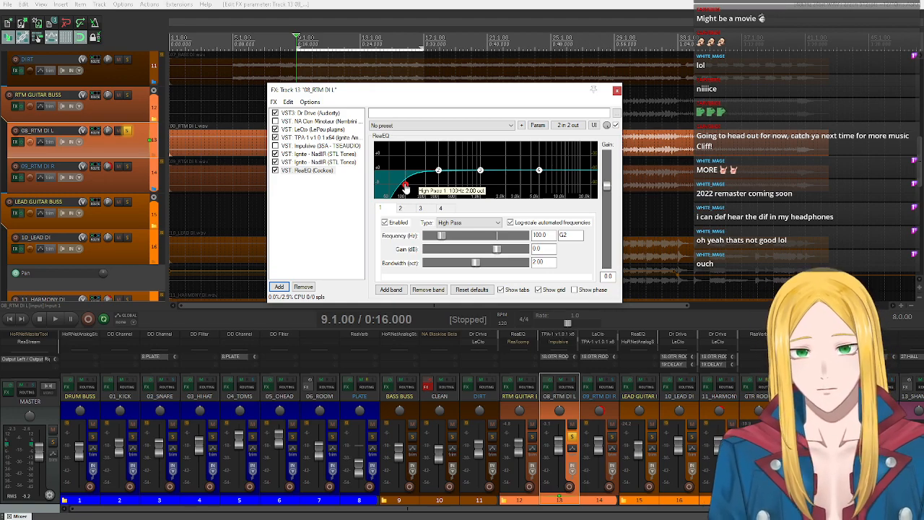
left_click_drag(406, 188, 418, 187)
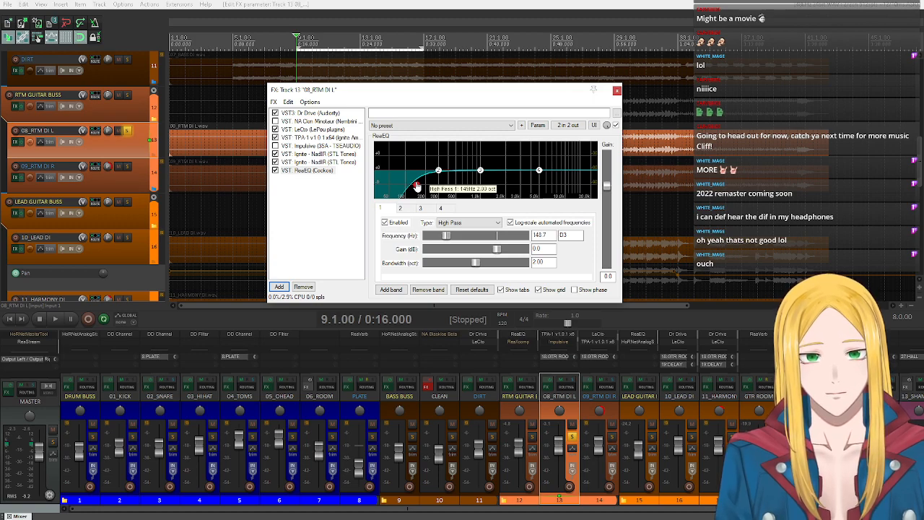
left_click_drag(420, 187, 417, 187)
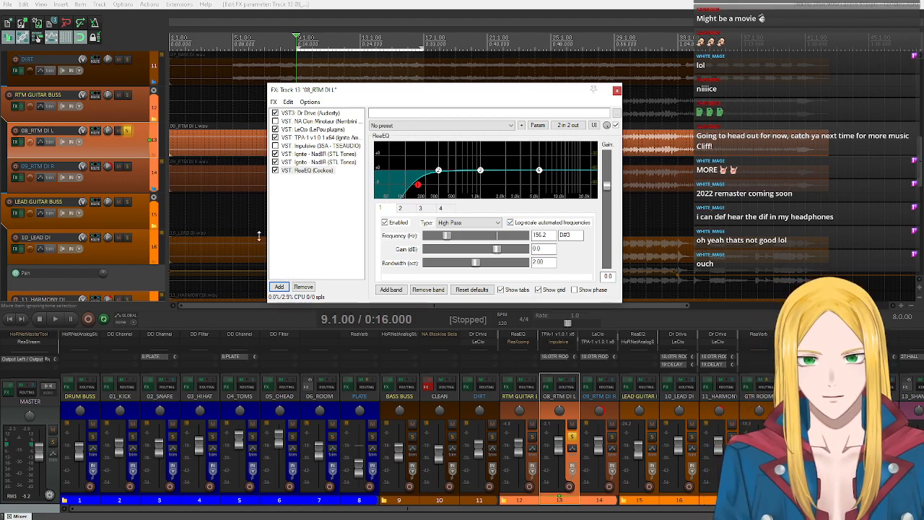
- Play 08_RTM DI L and compare the sound with ReaEQ's high-pass band disabled and enabled, stopping playback after listening
left_click(55, 318)
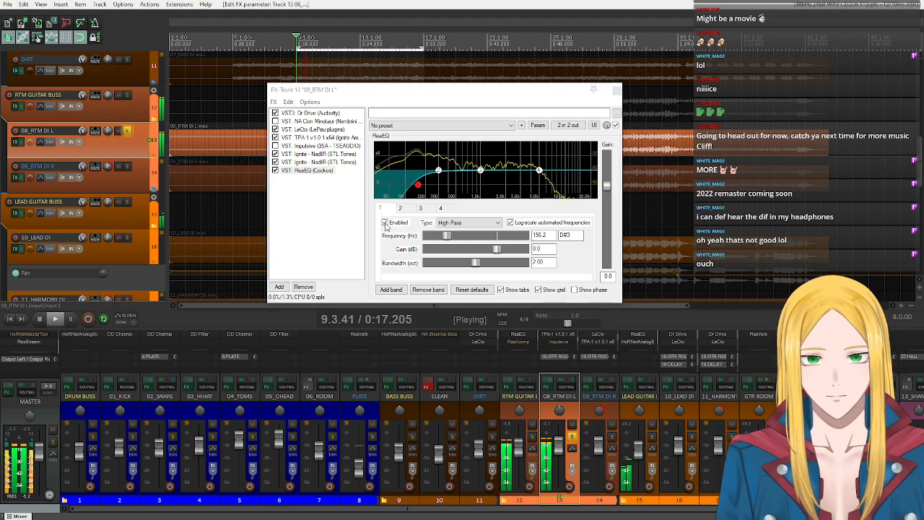
left_click(385, 223)
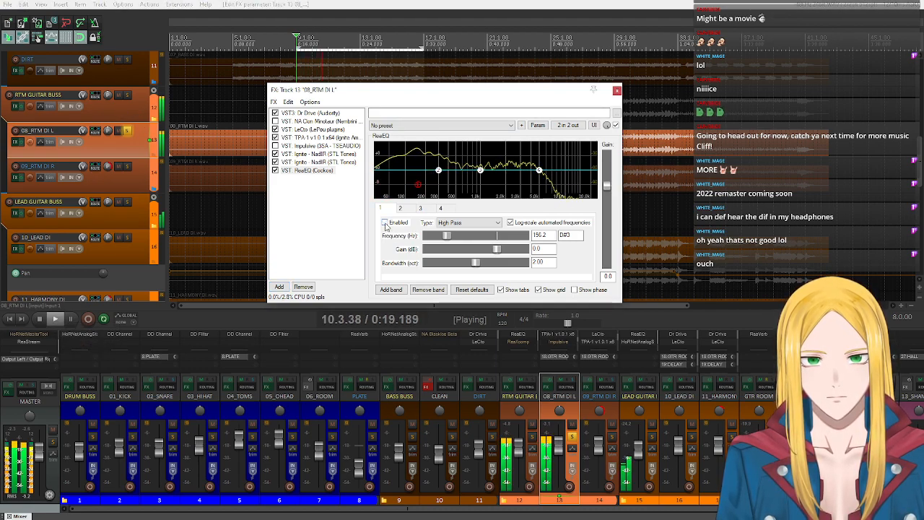
left_click(385, 223)
left_click(384, 223)
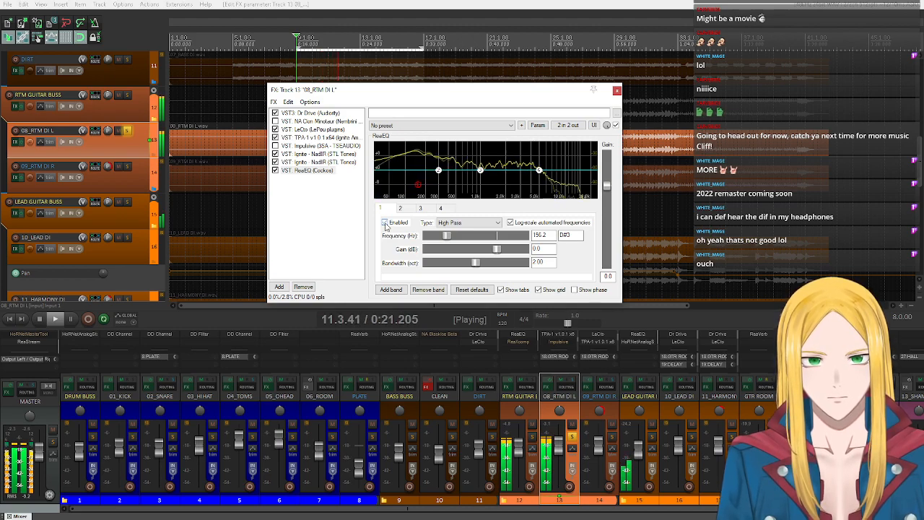
left_click(385, 223)
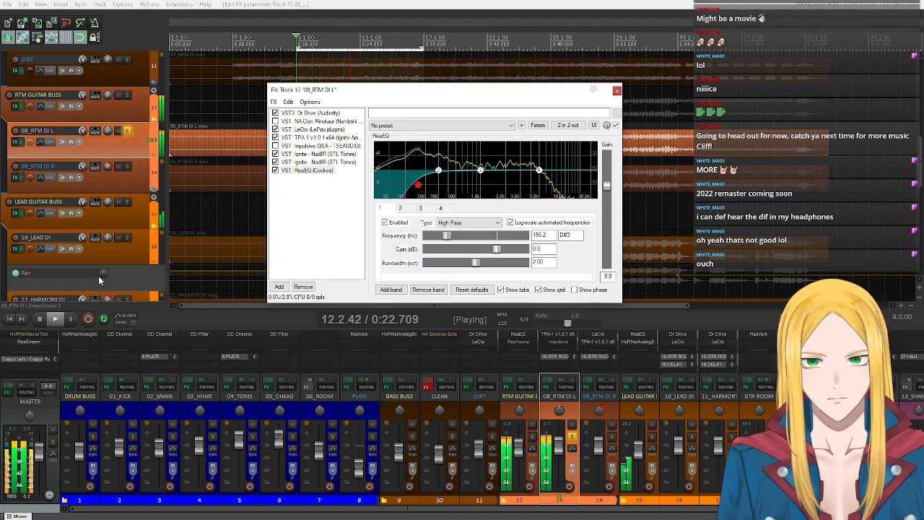
left_click(39, 320)
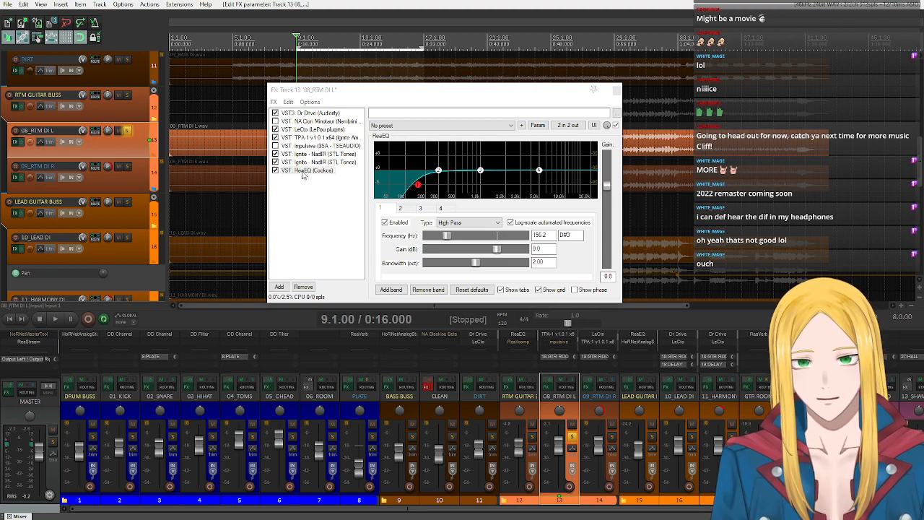
- Change ReaEQ band 4 to a Low Pass filter at about 14466 Hz with a bandwidth of about 1.40 octaves
double_click(302, 171)
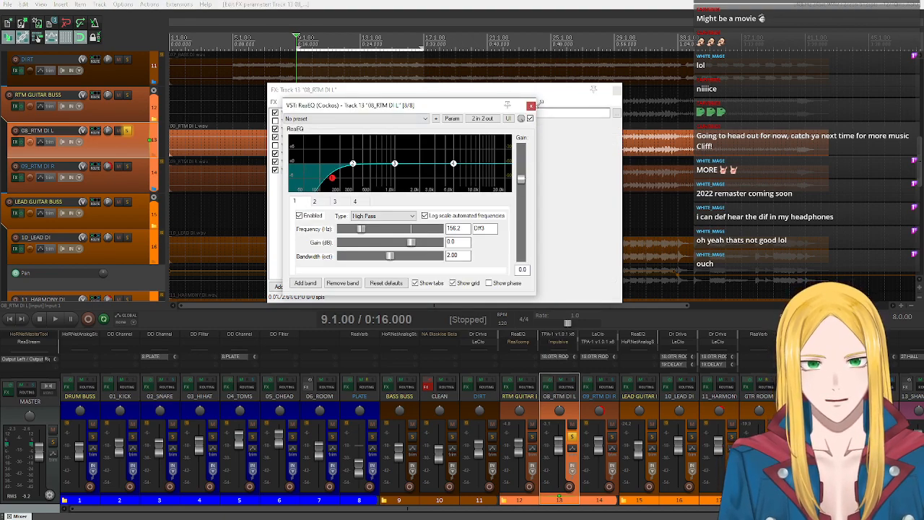
left_click(530, 105)
left_click_drag(539, 170, 558, 174)
left_click(468, 222)
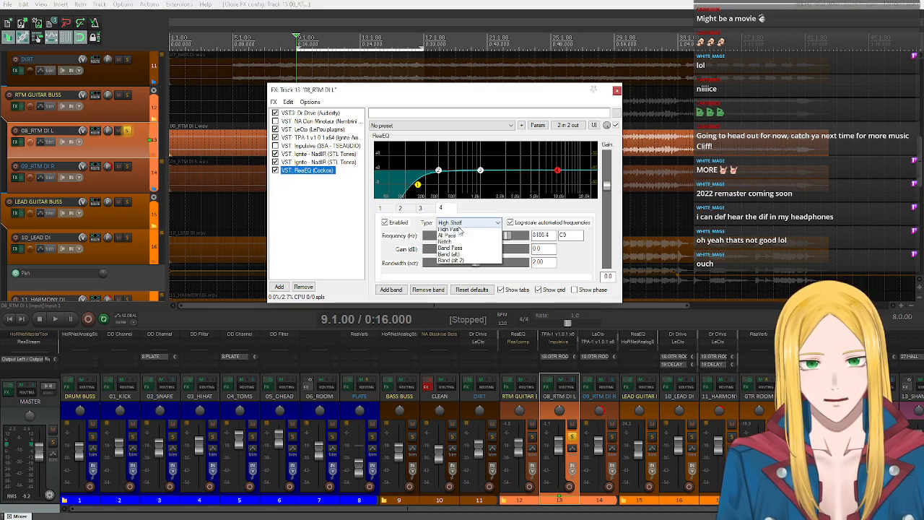
left_click(454, 250)
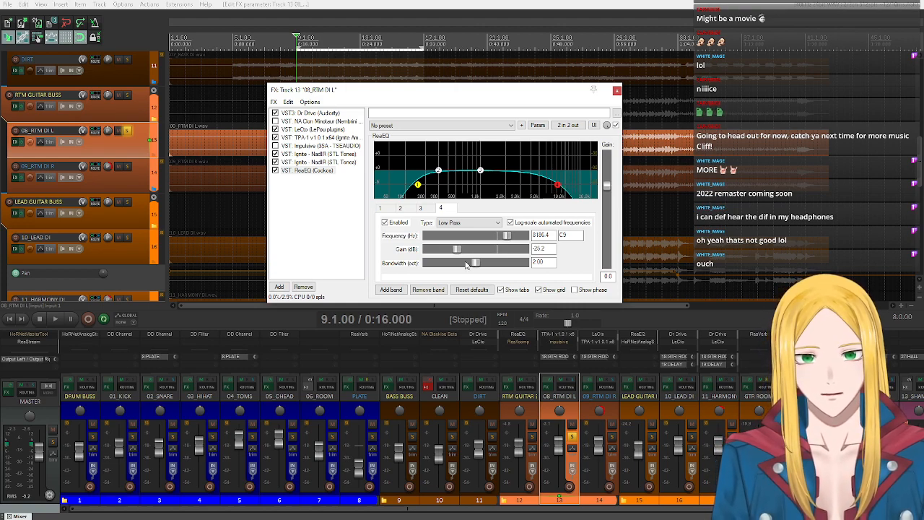
mouse_move(475, 262)
left_mouse_down()
mouse_move(451, 263)
mouse_move(459, 262)
left_mouse_up()
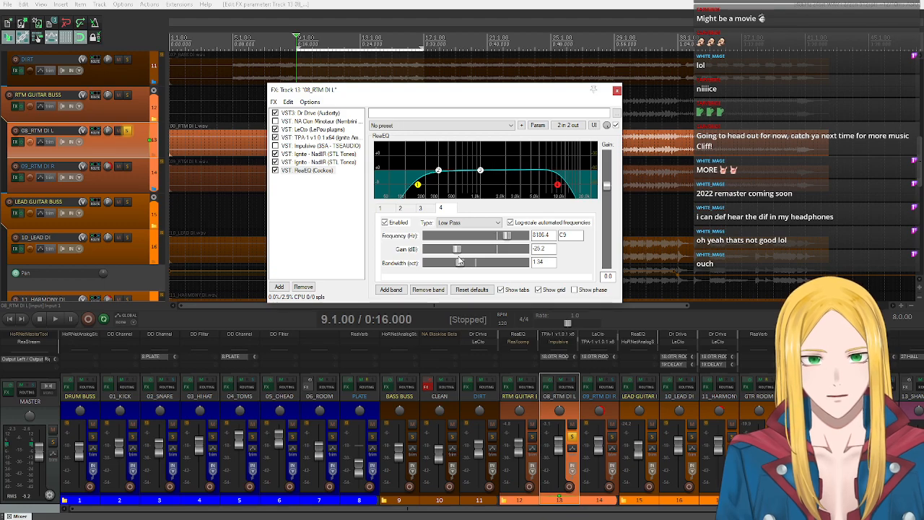
left_click_drag(562, 190, 578, 189)
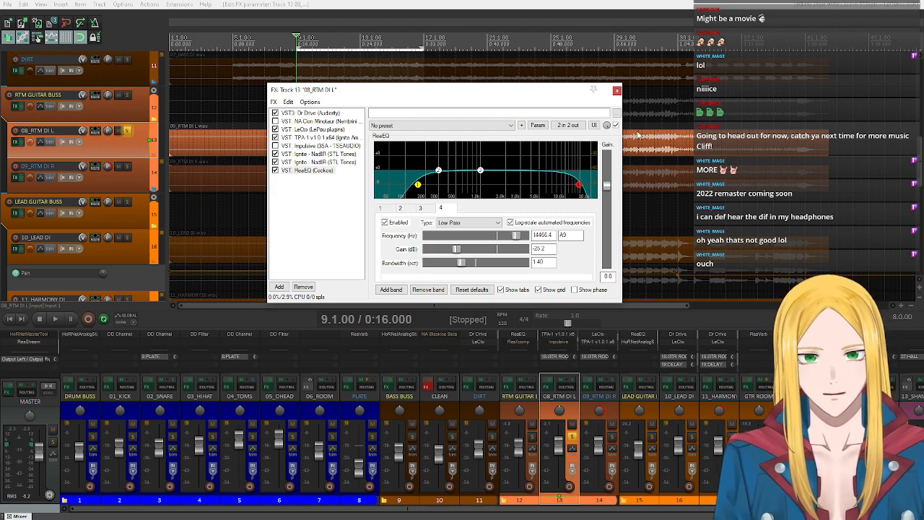
- Play 08_RTM DI L and compare the sound with ReaEQ's low-pass band disabled and enabled, stopping playback after listening
left_click(56, 320)
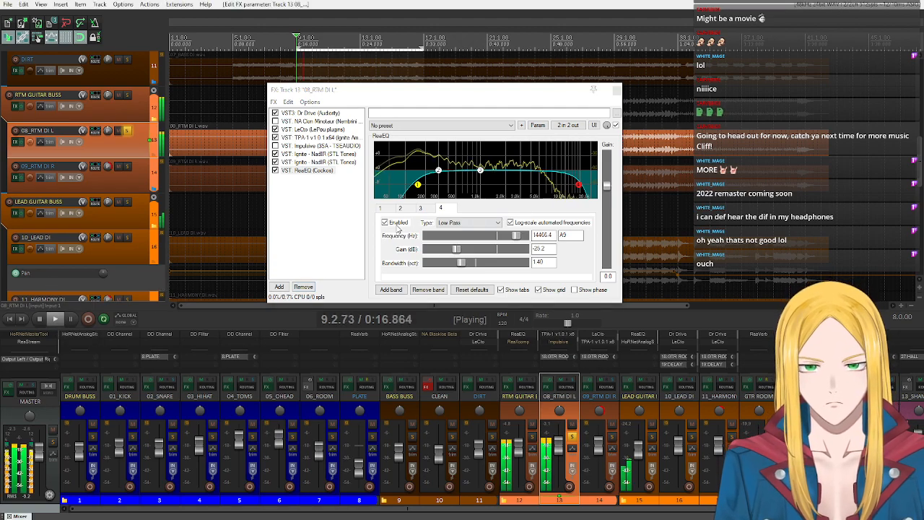
left_click(385, 223)
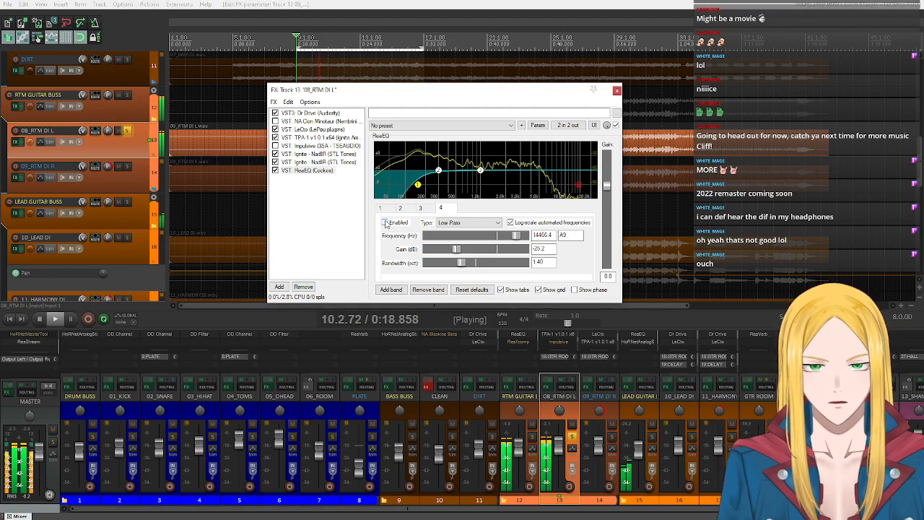
left_click(386, 223)
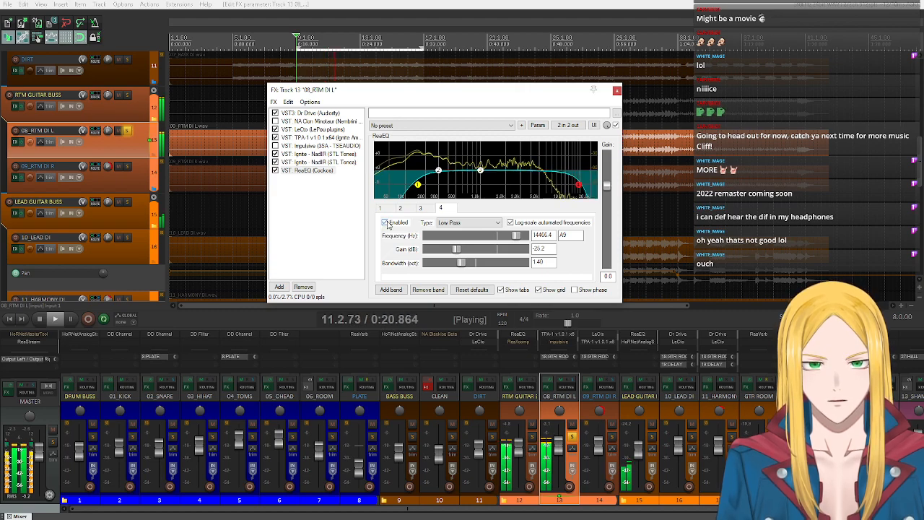
left_click(41, 321)
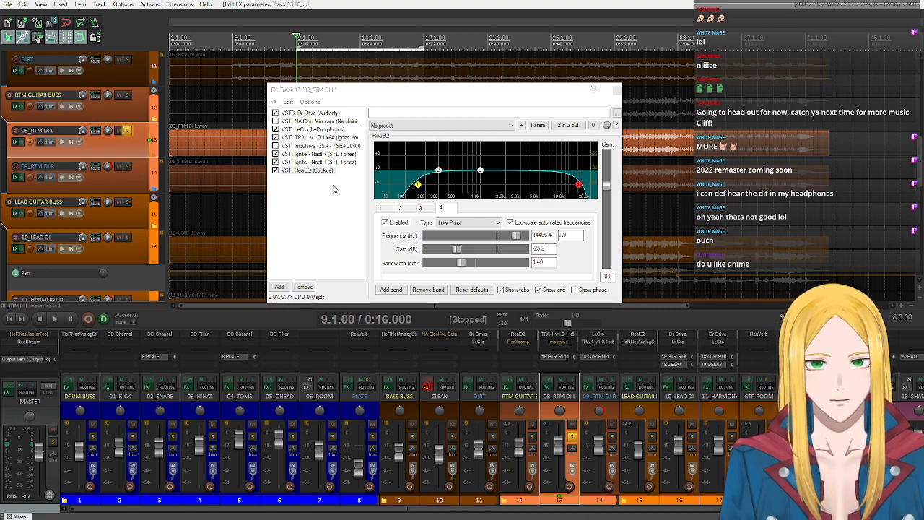
mouse_move(580, 188)
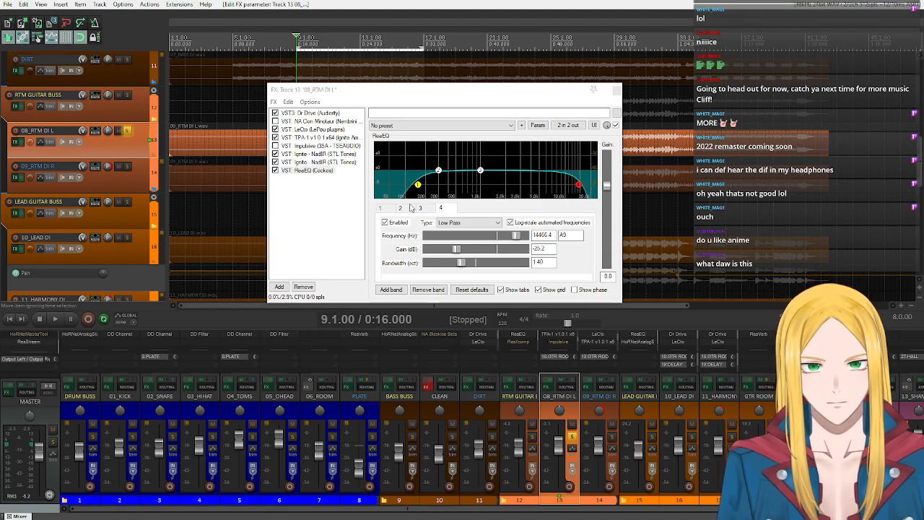
- Remove ReaEQ and the NadIR instance using the Catharsis s-preshigh.wav cab from the 08_RTM DI L effects chain
left_click(312, 171)
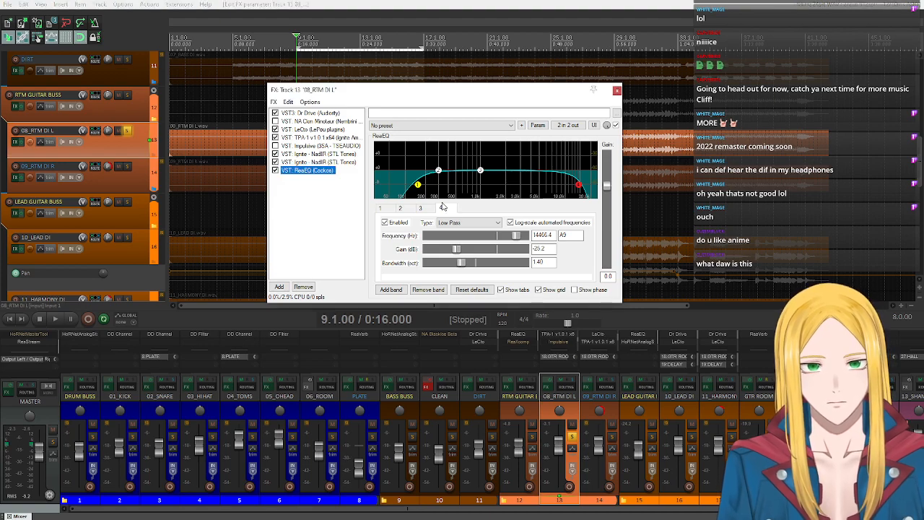
right_click(325, 171)
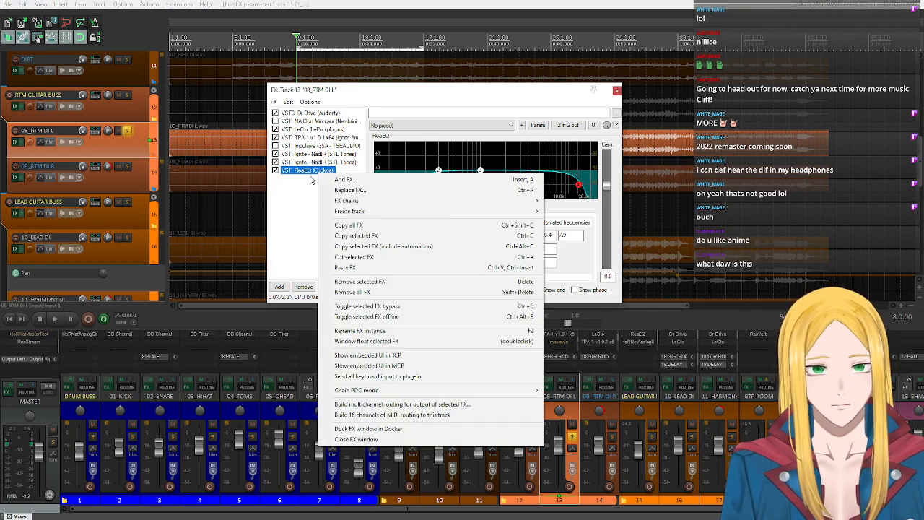
left_click(310, 177)
left_click(297, 173)
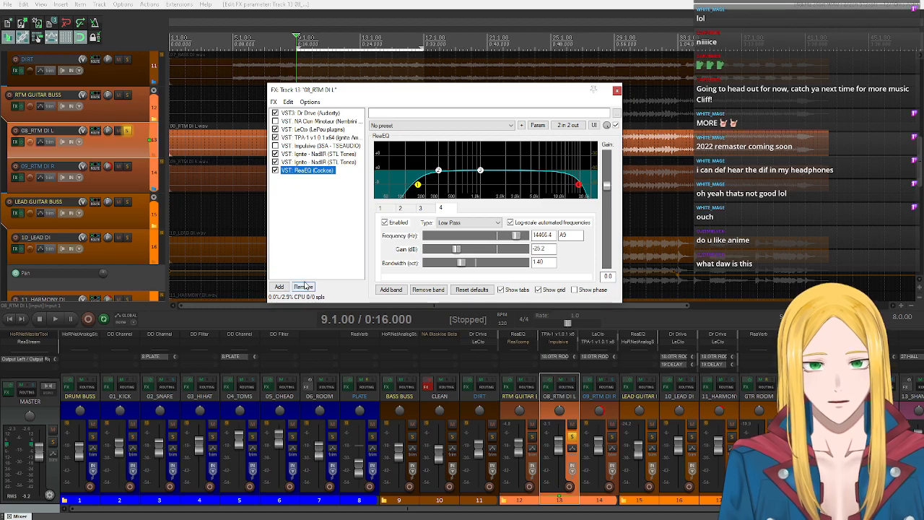
left_click(303, 287)
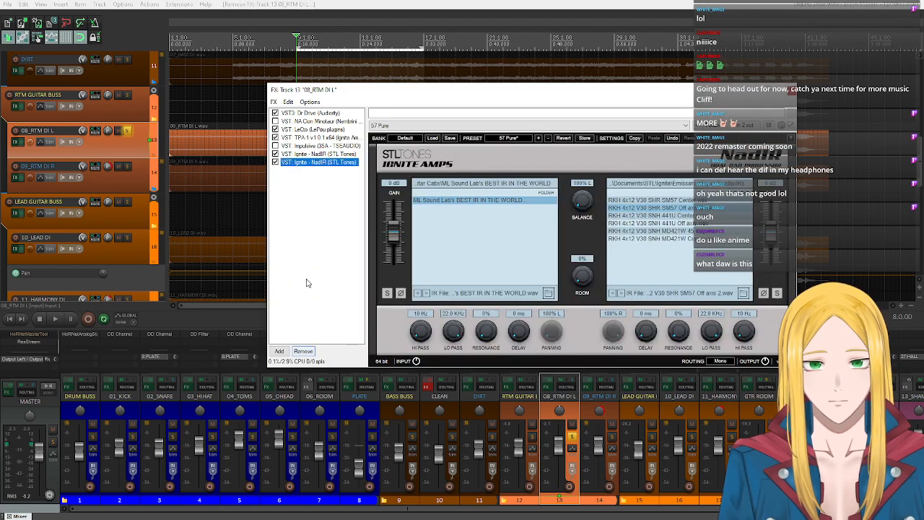
left_click(297, 154)
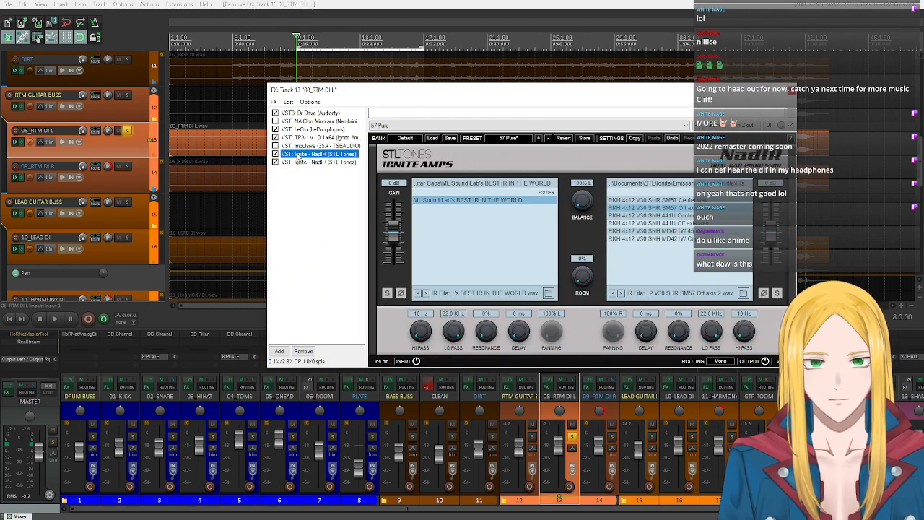
left_click(301, 353)
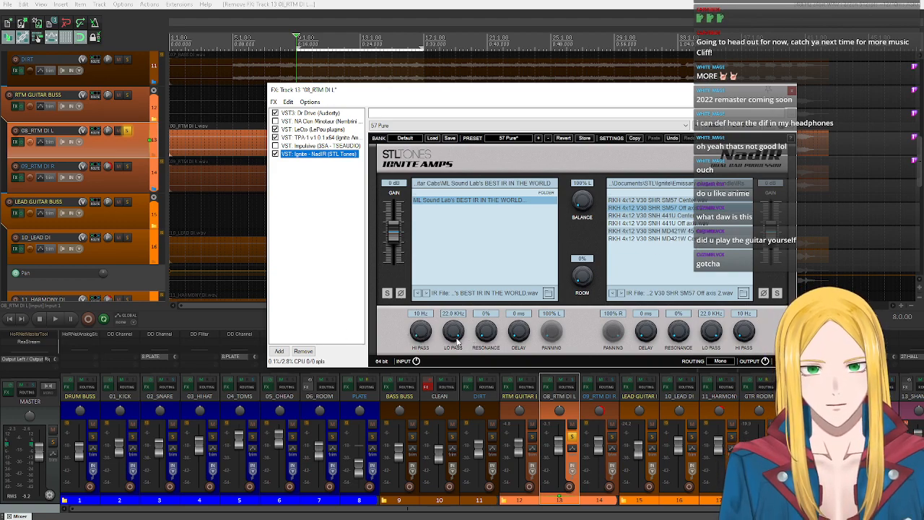
- Play 08_RTM DI L while setting the NadIR cab's high pass to 166 Hz and low pass to 17.2 kHz, then stop playback
left_click(55, 323)
scroll(421, 333, "up", 3)
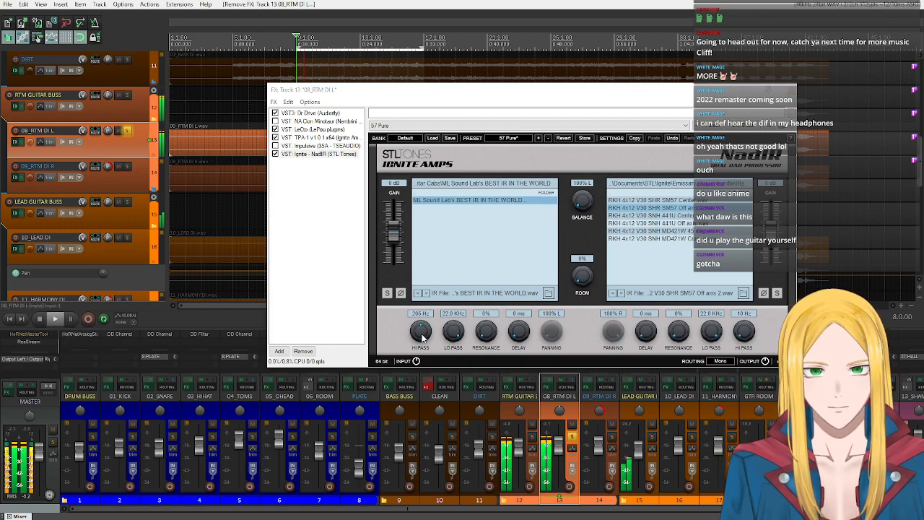
scroll(422, 334, "up", 1)
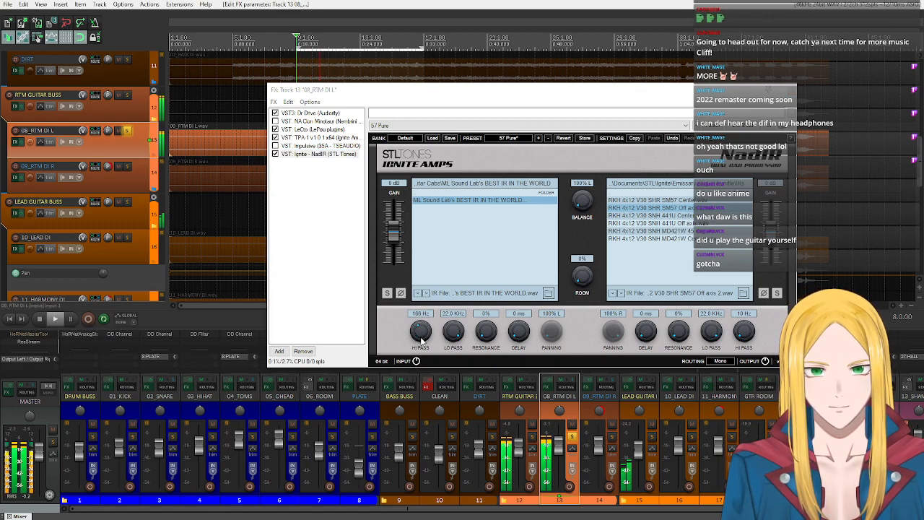
scroll(453, 334, "down", 3)
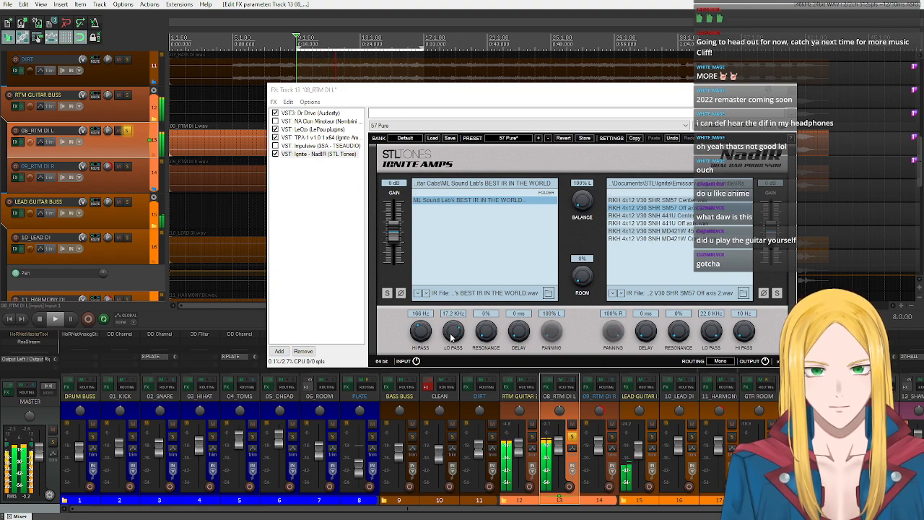
left_click(38, 323)
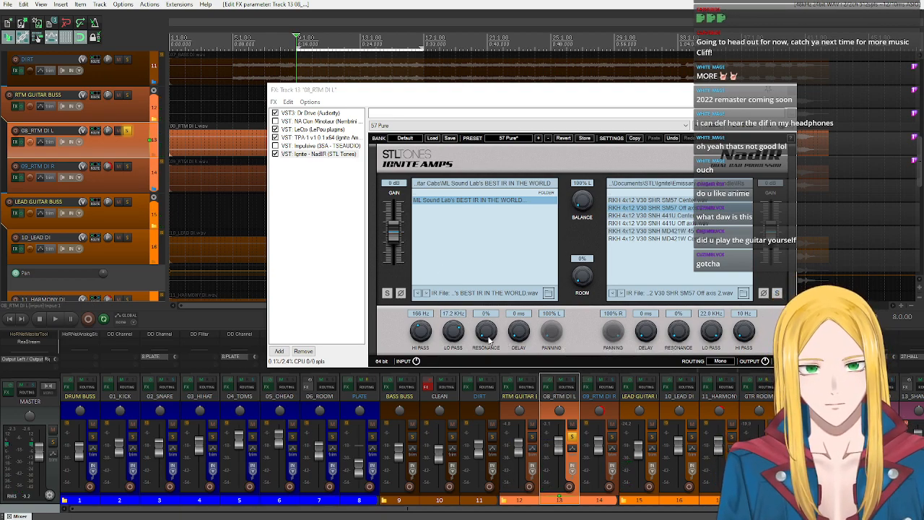
- Examine the TPA-1 power amp's front and rear panels, and view NadIR in its own floating window before closing it
left_click(325, 138)
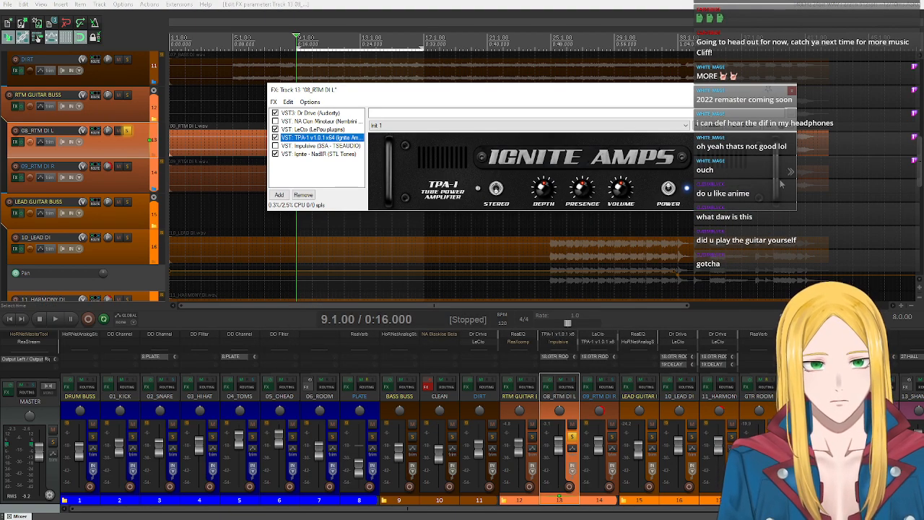
left_click(791, 174)
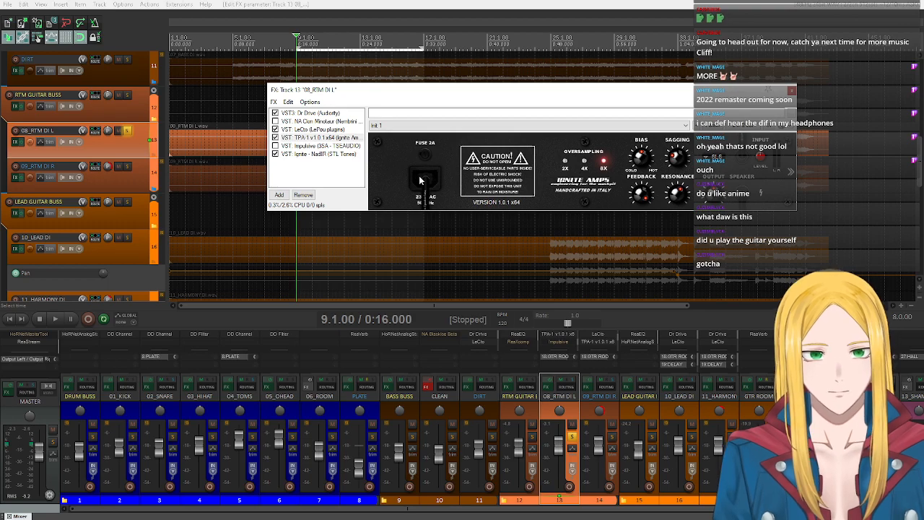
left_click(311, 155)
double_click(311, 156)
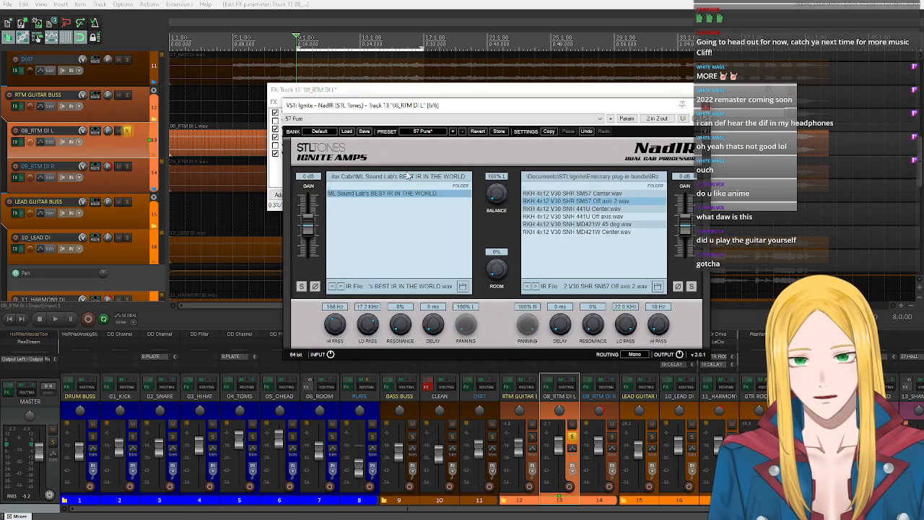
left_click(707, 105)
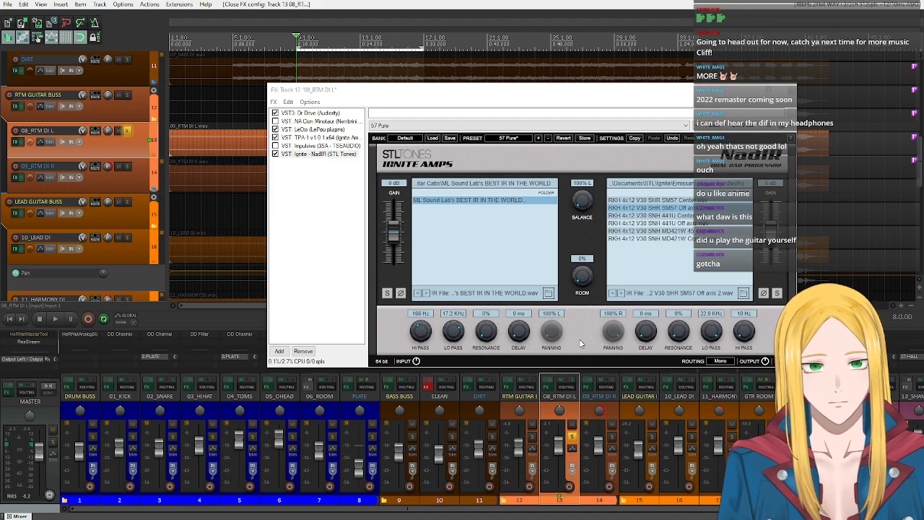
- Compare NadIR's room amount at 100% and 0% during playback of 08_RTM DI L, and set it to 20% after stopping
left_click_drag(587, 200, 590, 218)
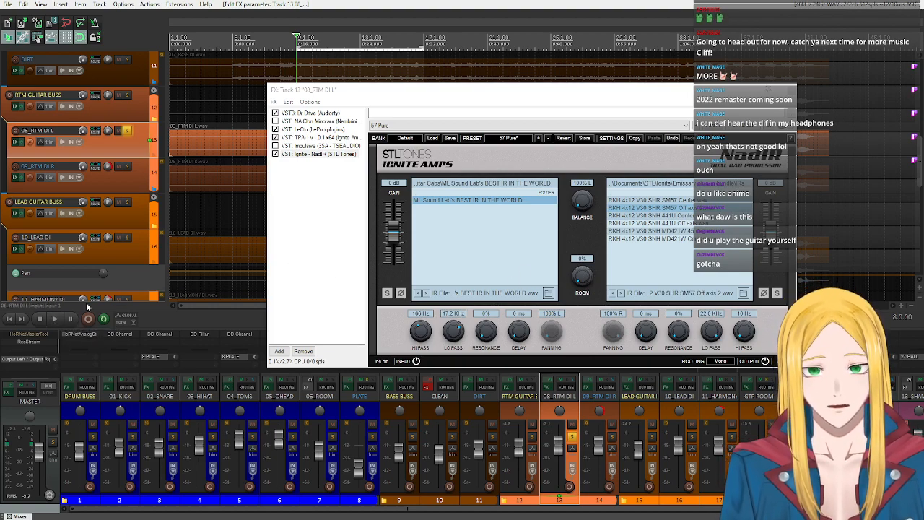
left_click(55, 319)
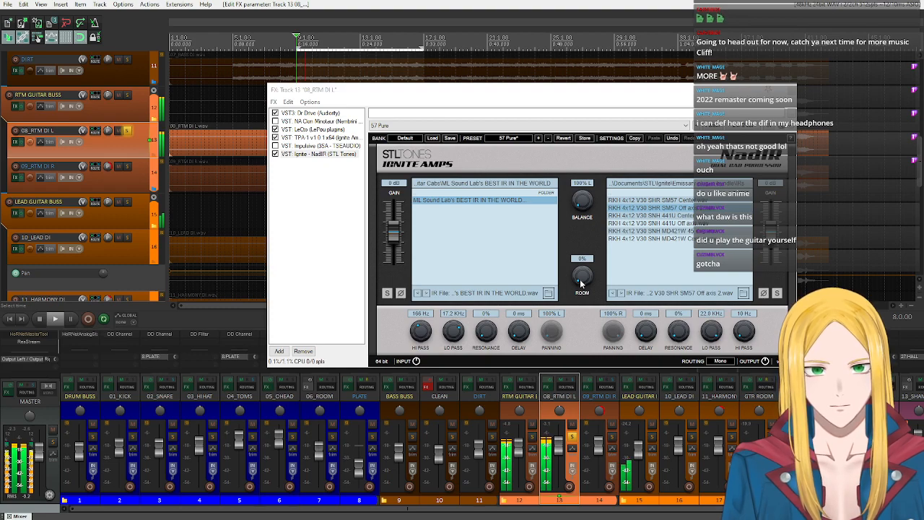
left_click_drag(581, 284, 580, 211)
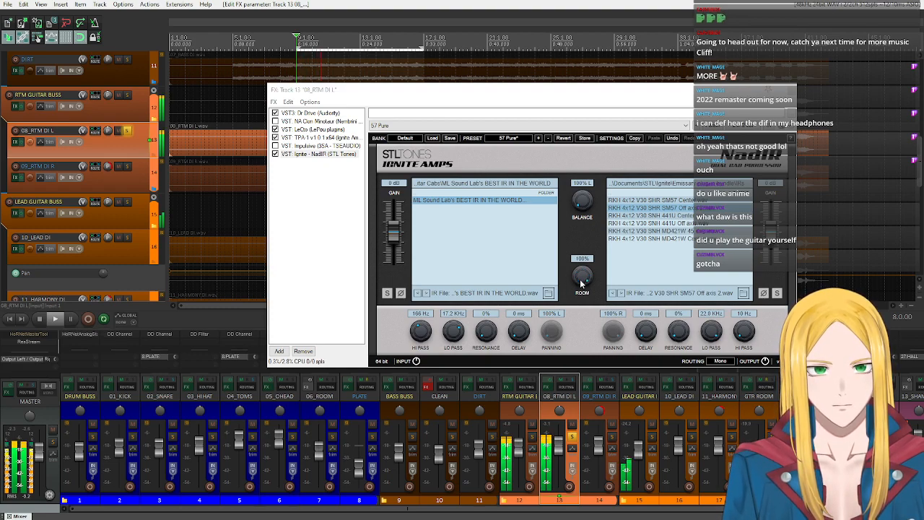
scroll(580, 284, "down", 2)
scroll(580, 284, "down", 8)
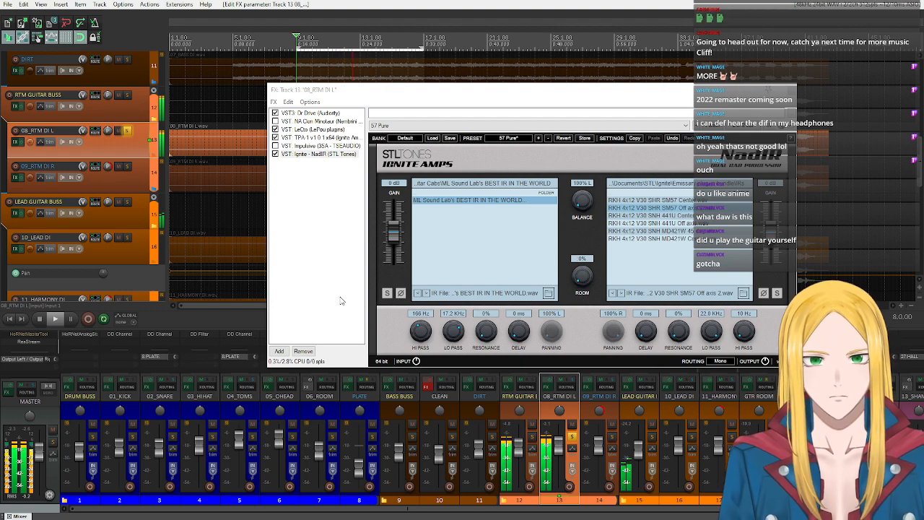
left_click(40, 319)
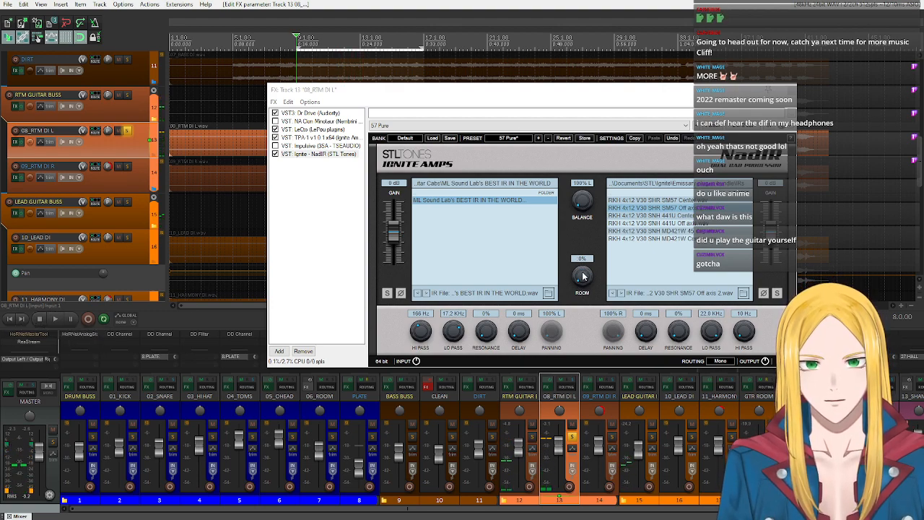
scroll(583, 275, "up", 10)
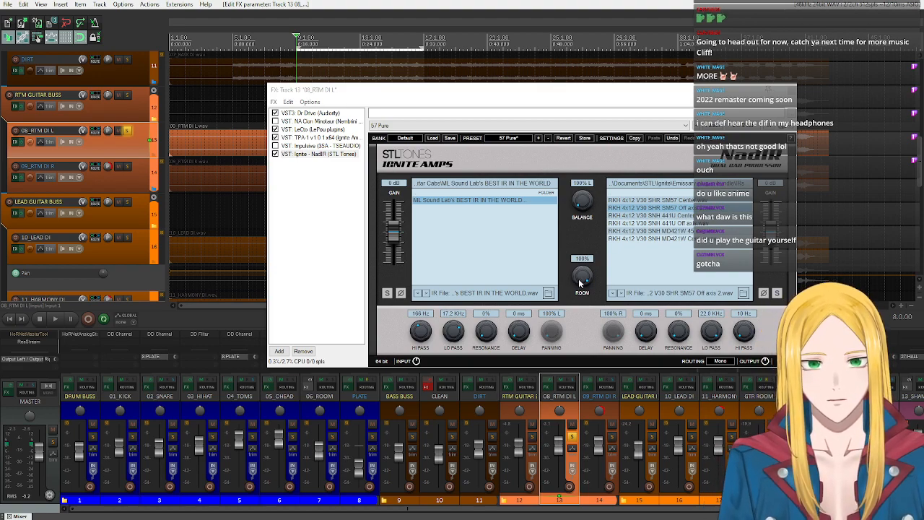
double_click(581, 279)
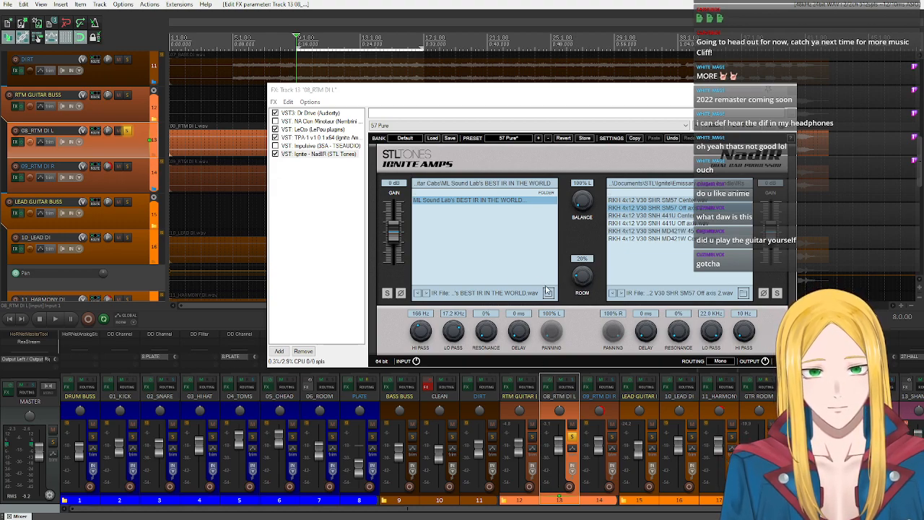
- Browse NadIR's first cab slot to the Guitar Cabs/Devil's Lab/Guitar/Magma impulse response folder
double_click(550, 195)
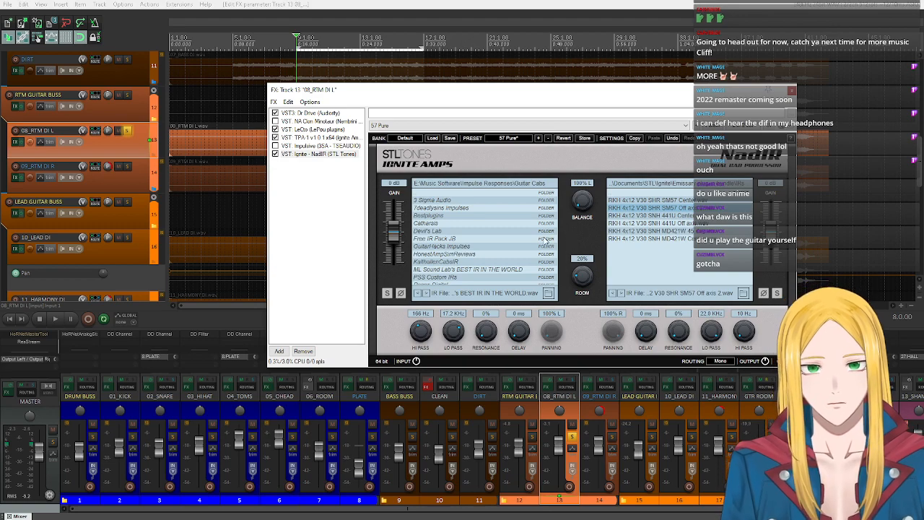
left_click(451, 231)
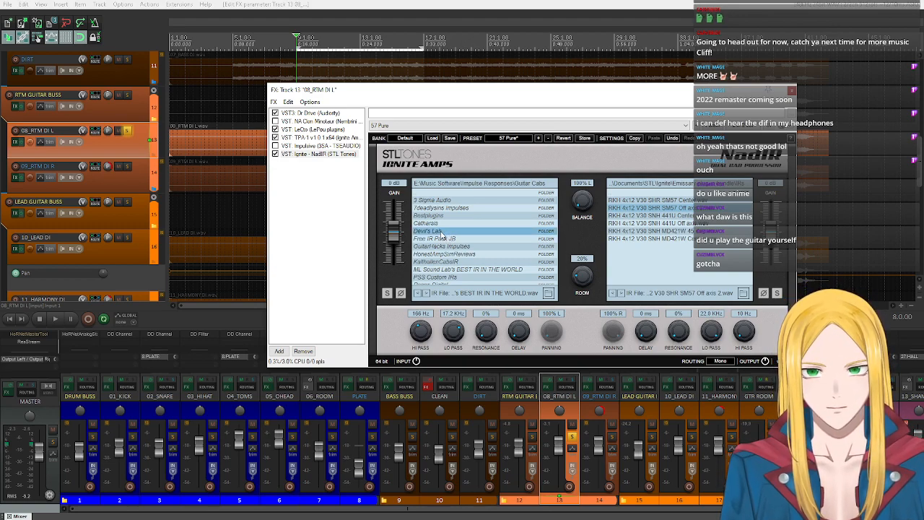
double_click(443, 234)
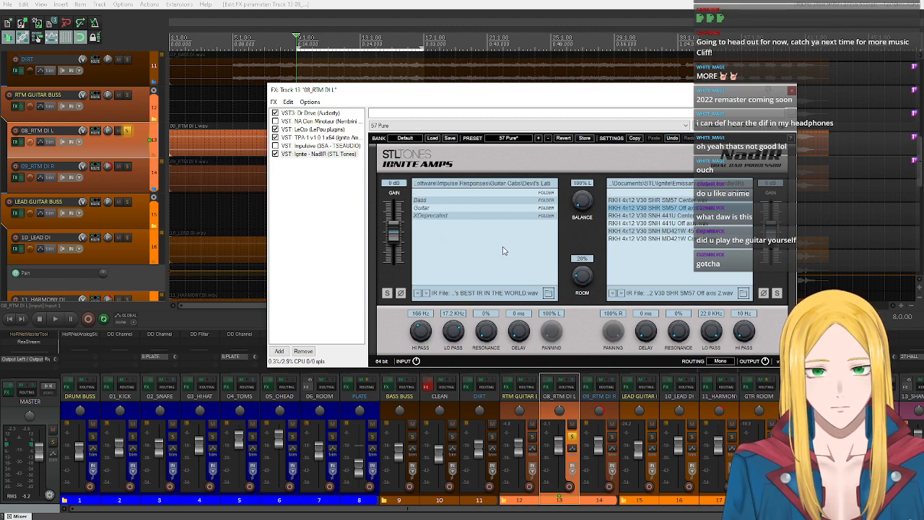
double_click(426, 208)
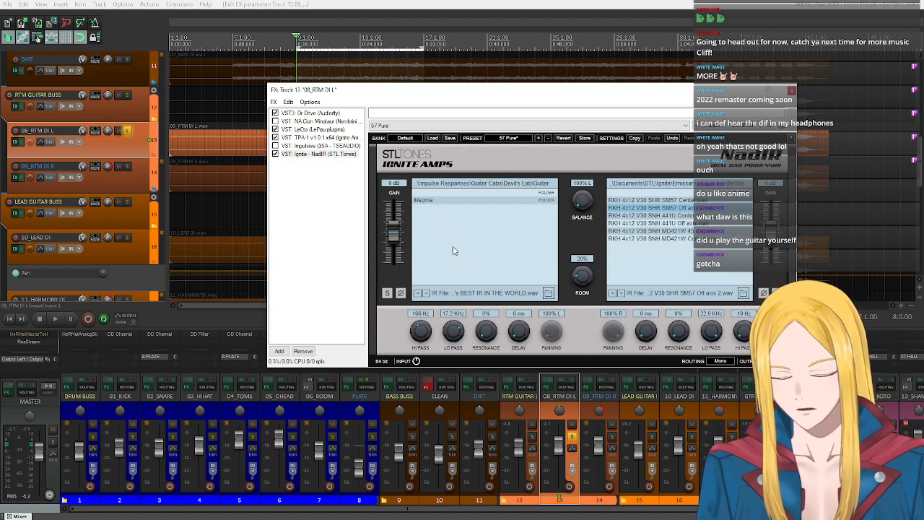
double_click(425, 201)
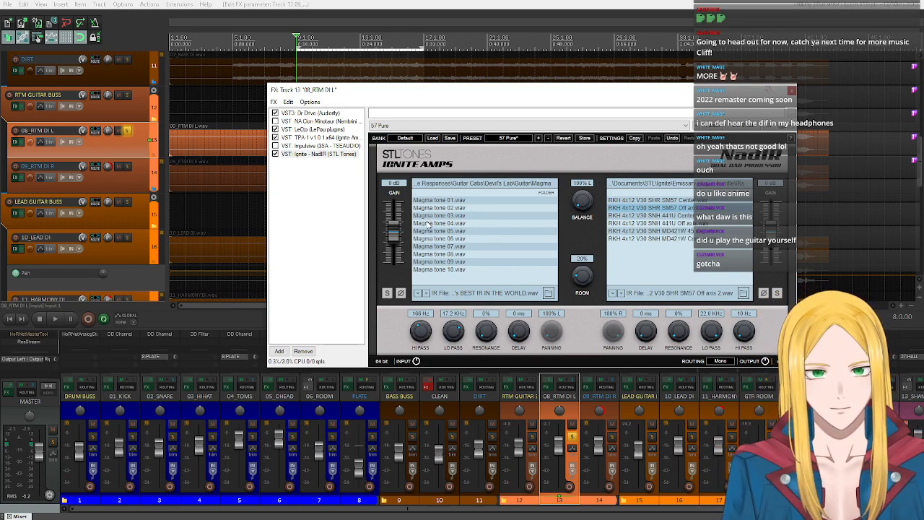
- Audition the Magma tone impulse responses up to Magma tone 10.wav during playback, load Magma tone 02.wav, and stop playback
left_click(54, 319)
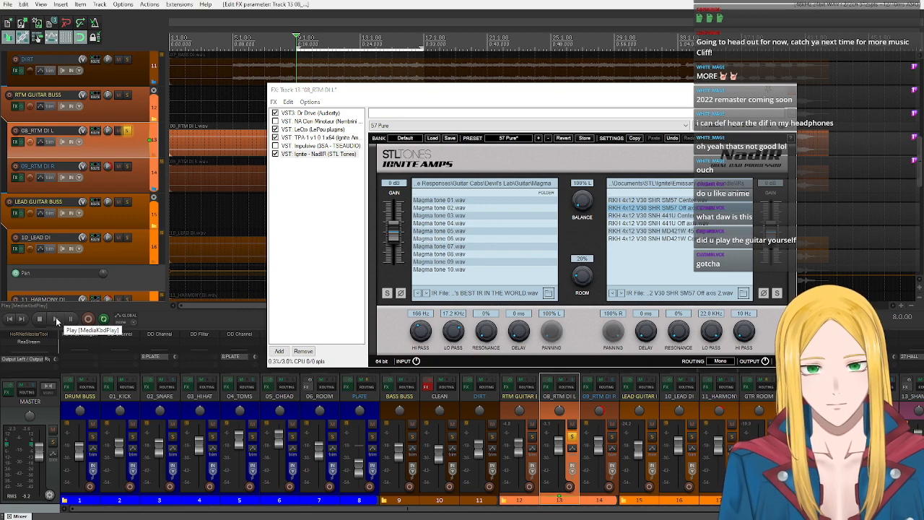
left_click(453, 201)
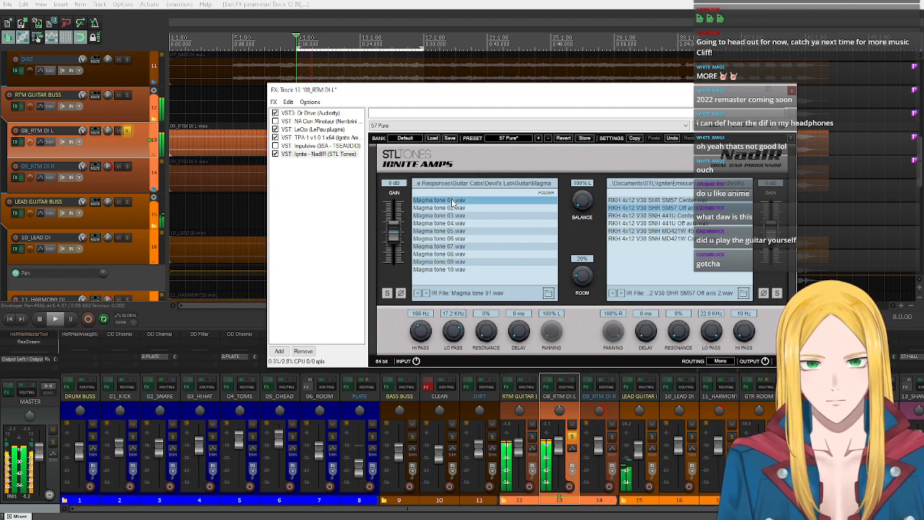
left_click(462, 209)
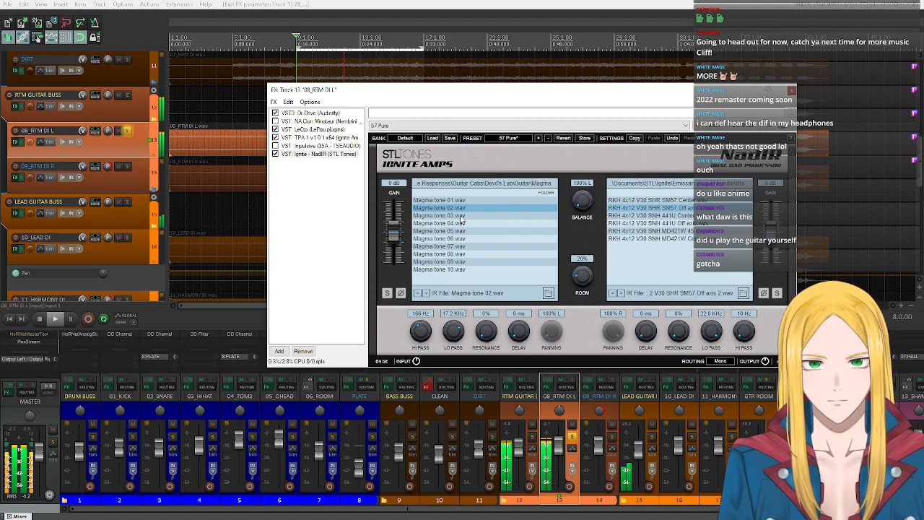
left_click(460, 225)
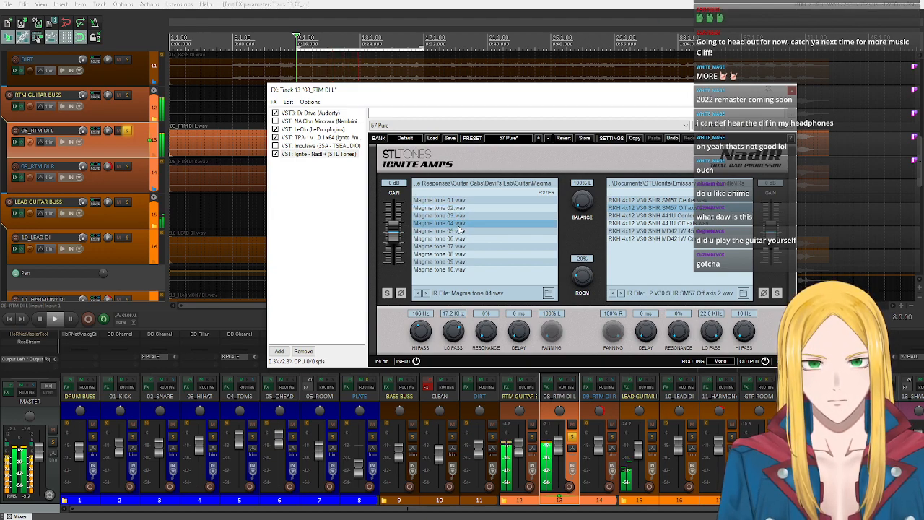
left_click(460, 232)
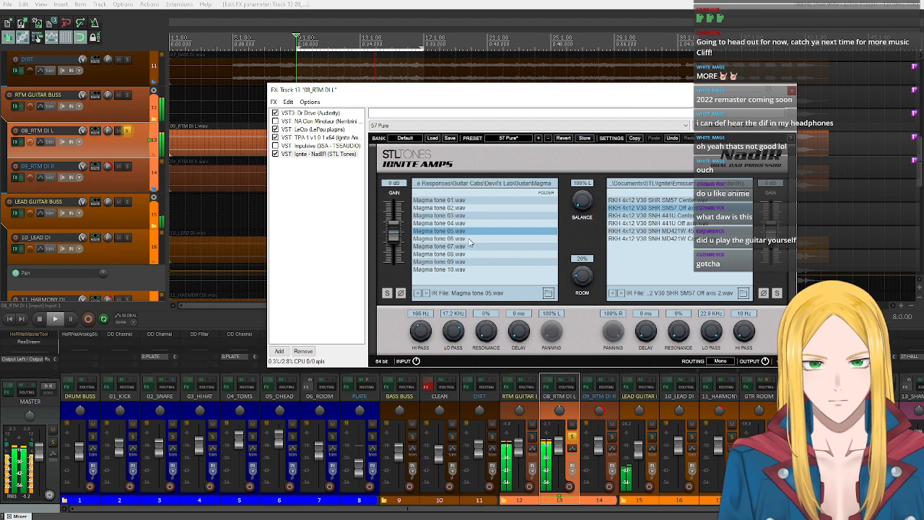
left_click(482, 241)
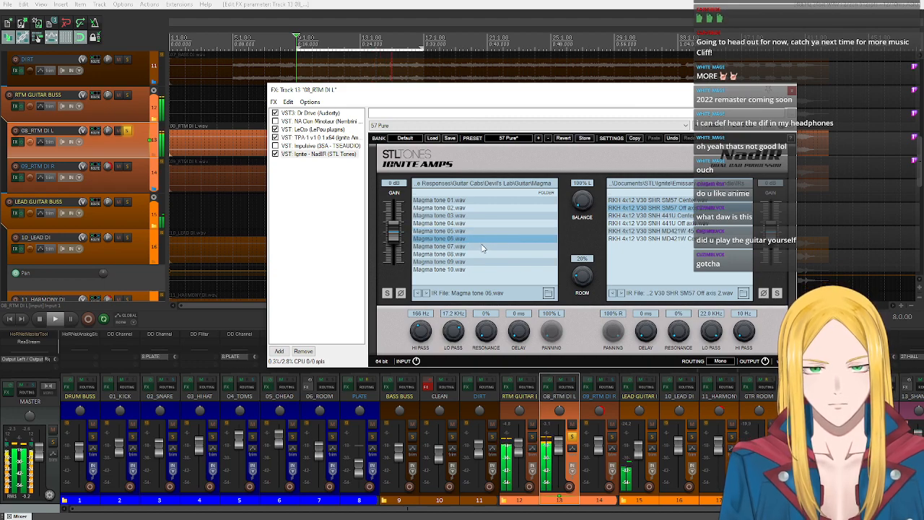
left_click(478, 247)
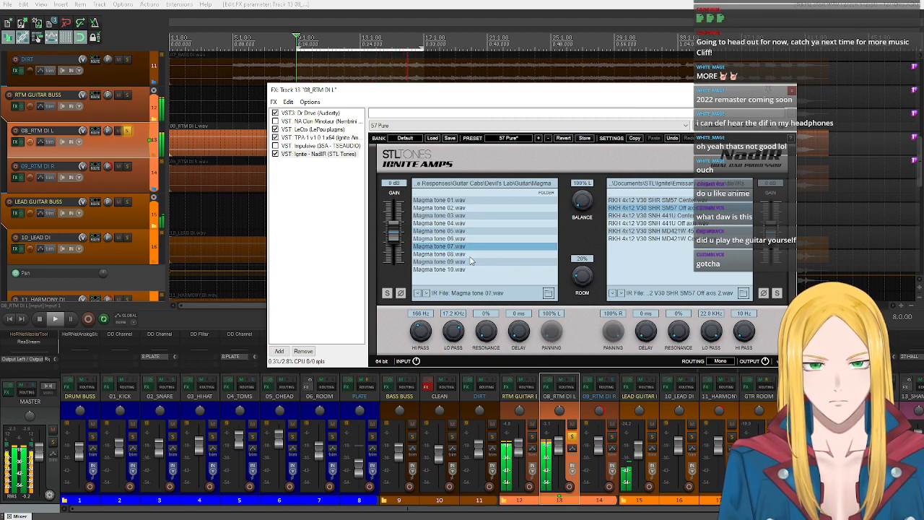
left_click(474, 256)
left_click(463, 265)
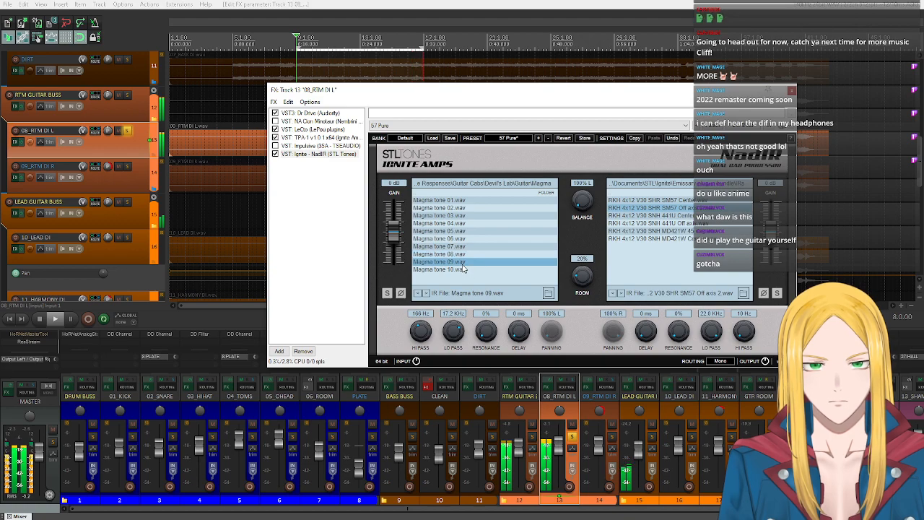
left_click(464, 272)
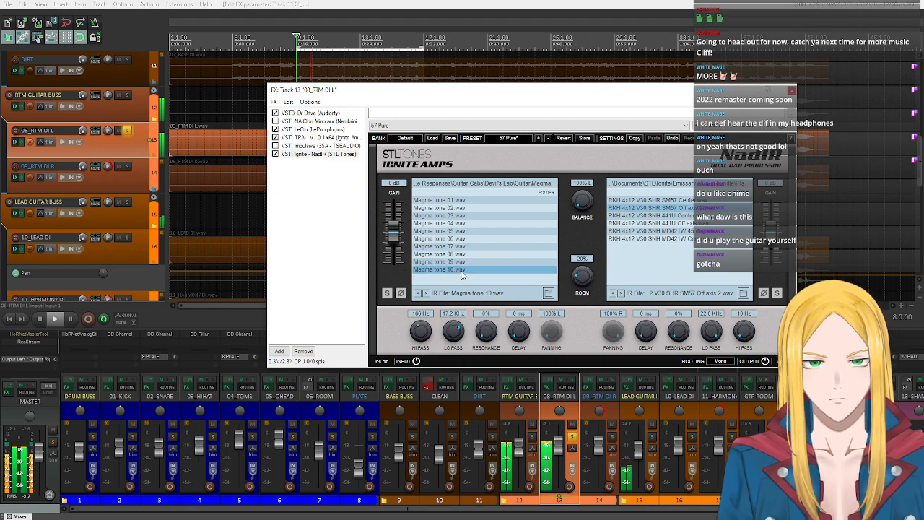
left_click(454, 208)
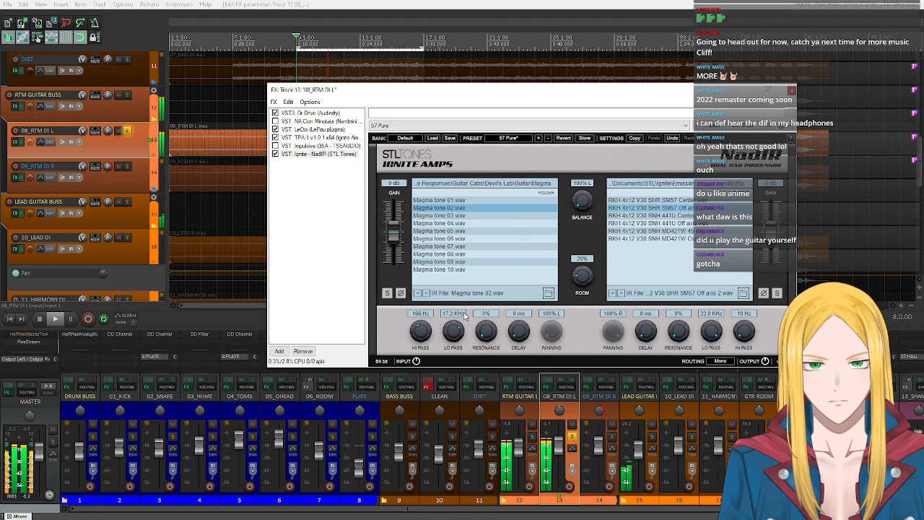
left_click(43, 316)
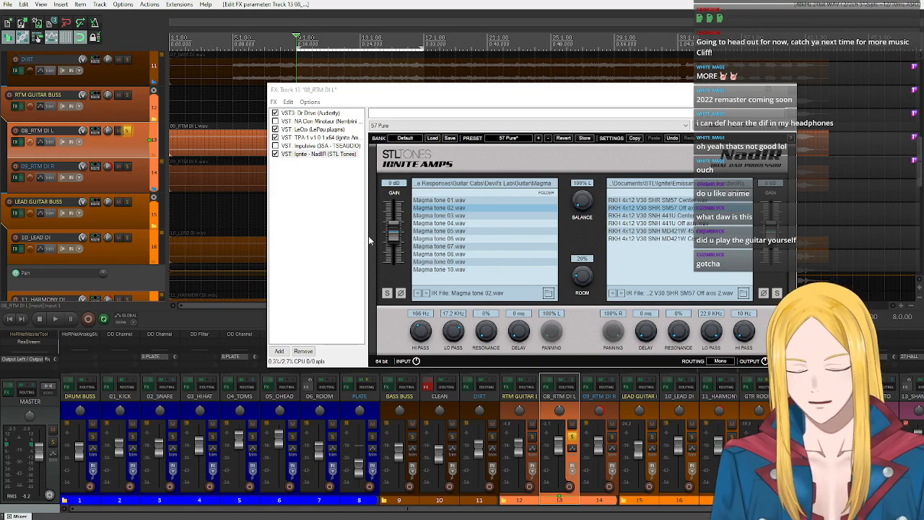
- Replace NadIR on 09_RTM DI R with a copy of the one from 08_RTM DI L, and close the effects windows
left_click_drag(474, 97, 243, 77)
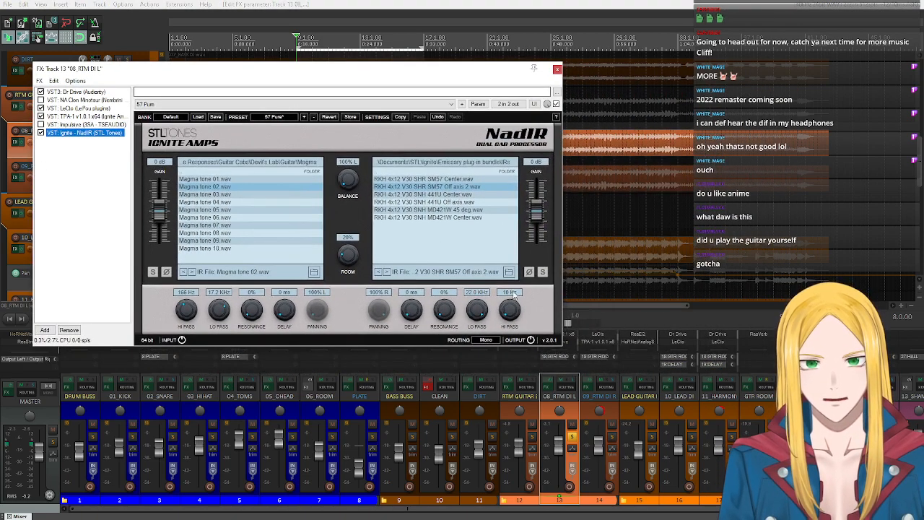
left_click(589, 384)
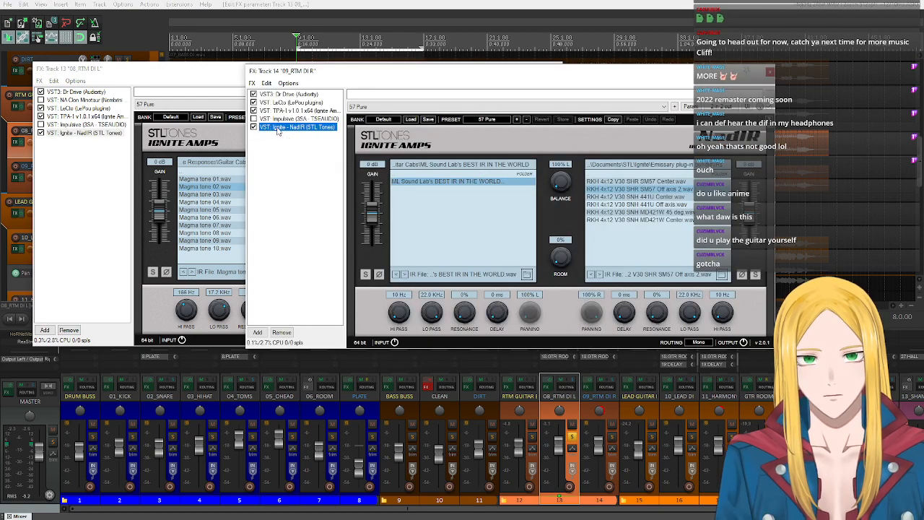
left_click(282, 333)
left_click_drag(81, 132, 321, 370)
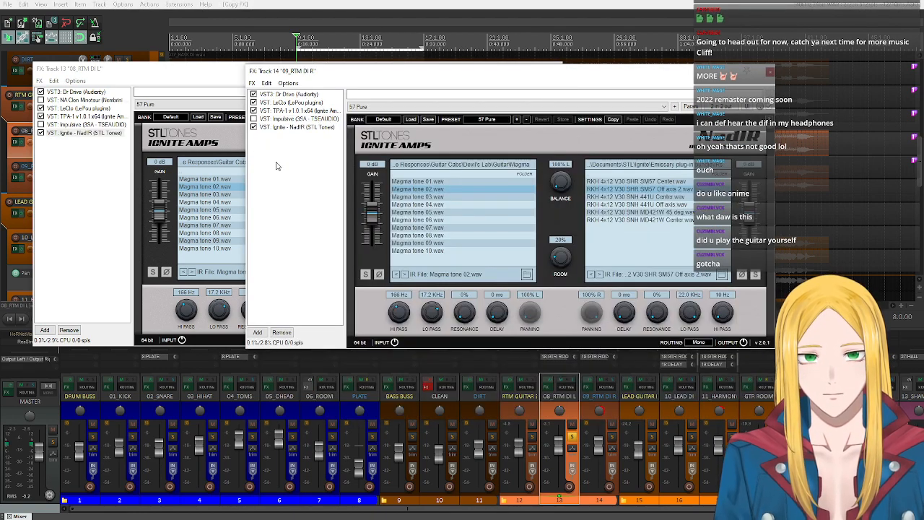
left_click(771, 71)
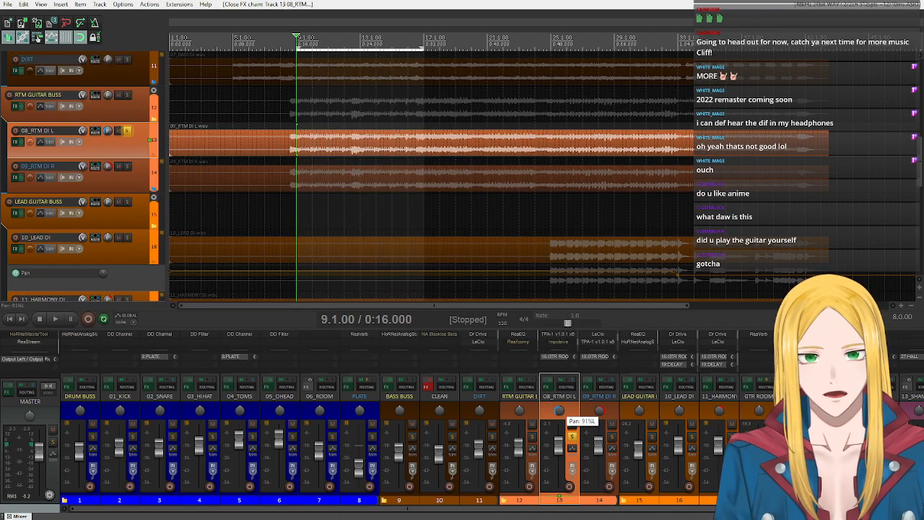
- Pan 08_RTM DI L back to the left, unsolo it, and audition the full mix before stopping playback
left_click_drag(559, 412, 560, 415)
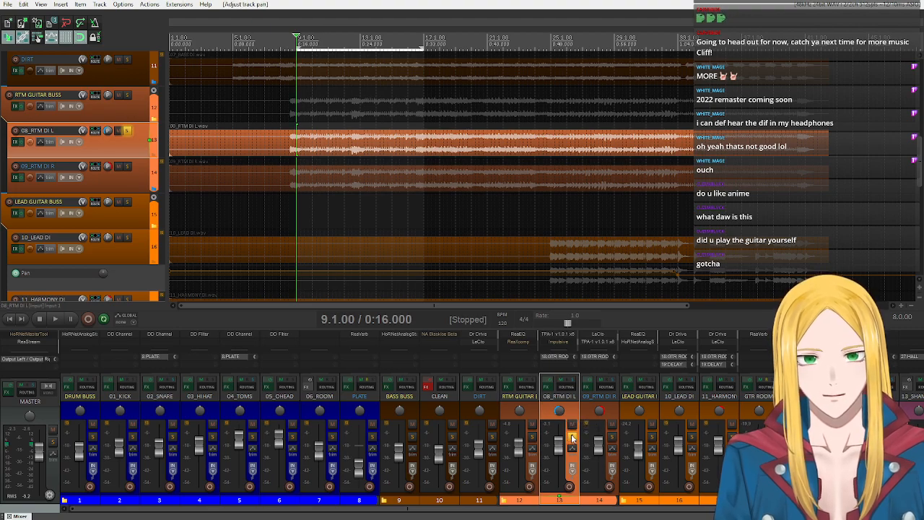
left_click(571, 436)
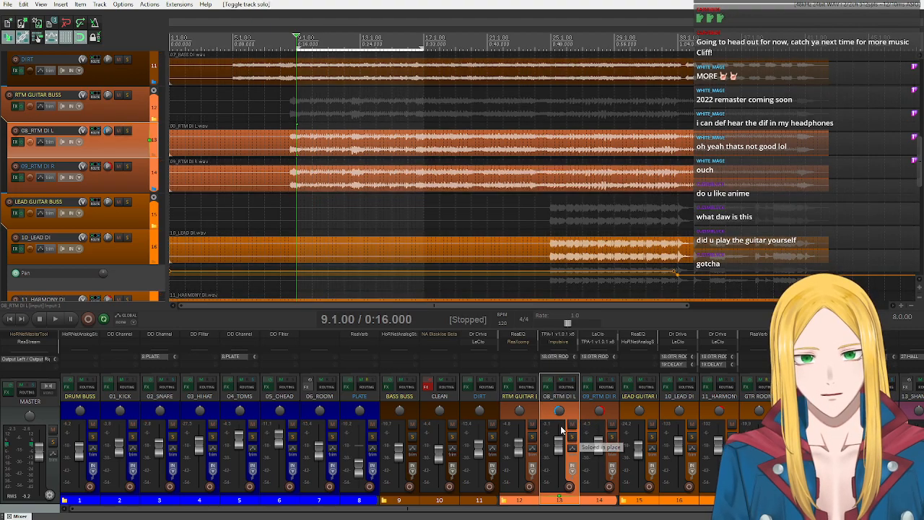
left_click(57, 319)
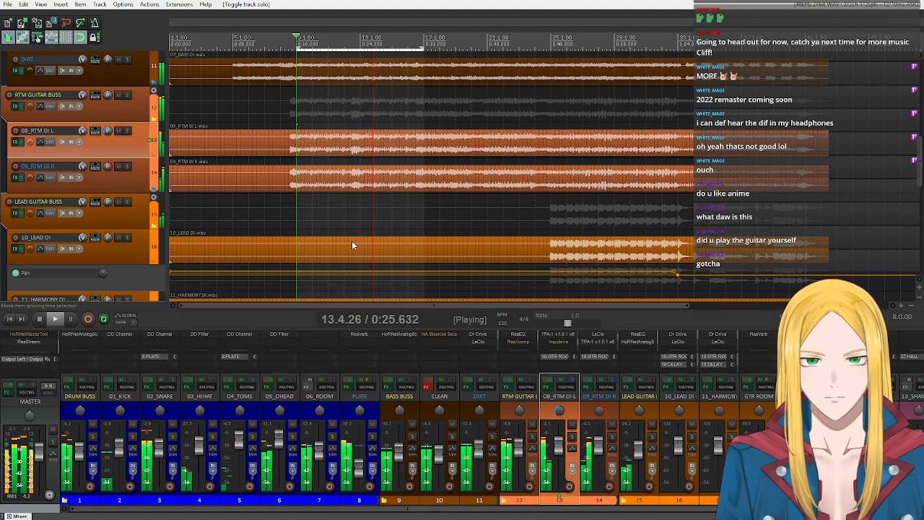
left_click(39, 319)
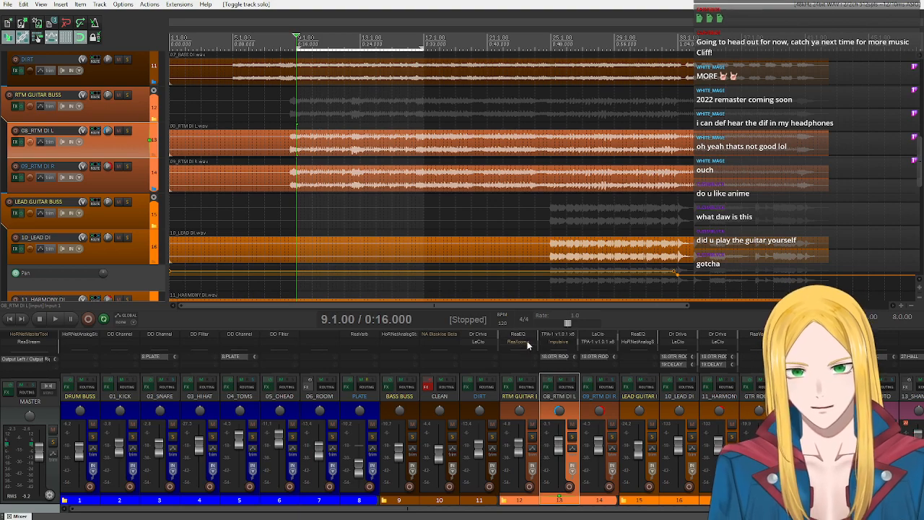
- Center the pan of 08_RTM DI L, solo the track, and open its effects chain
scroll(528, 344, "down", 2)
scroll(527, 345, "up", 1)
scroll(528, 345, "down", 1)
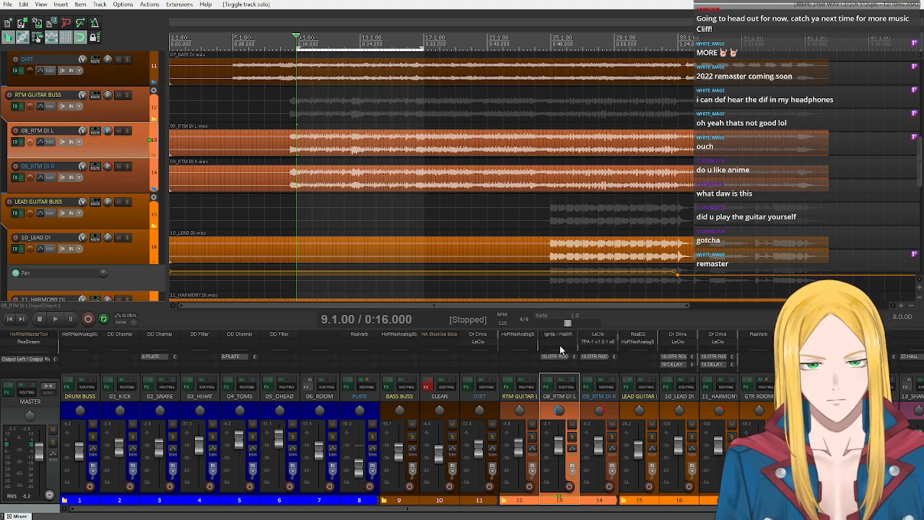
left_click(571, 438)
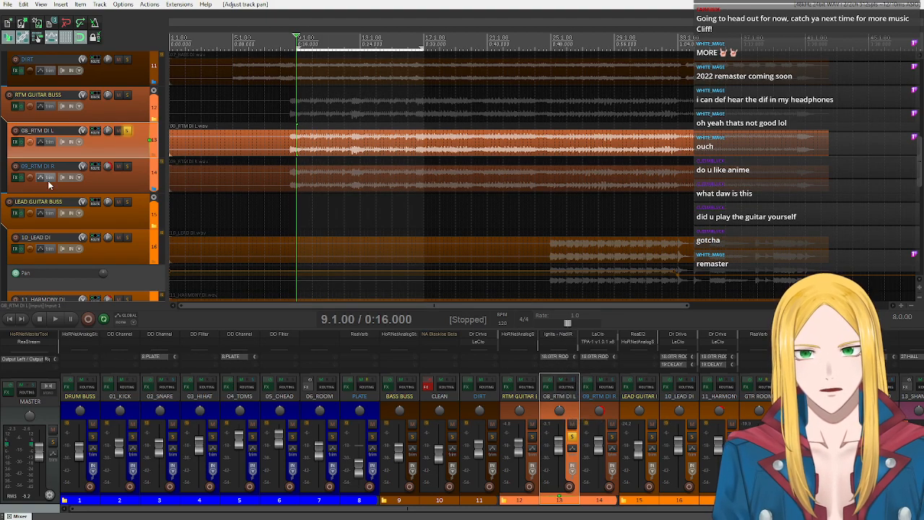
left_click(15, 142)
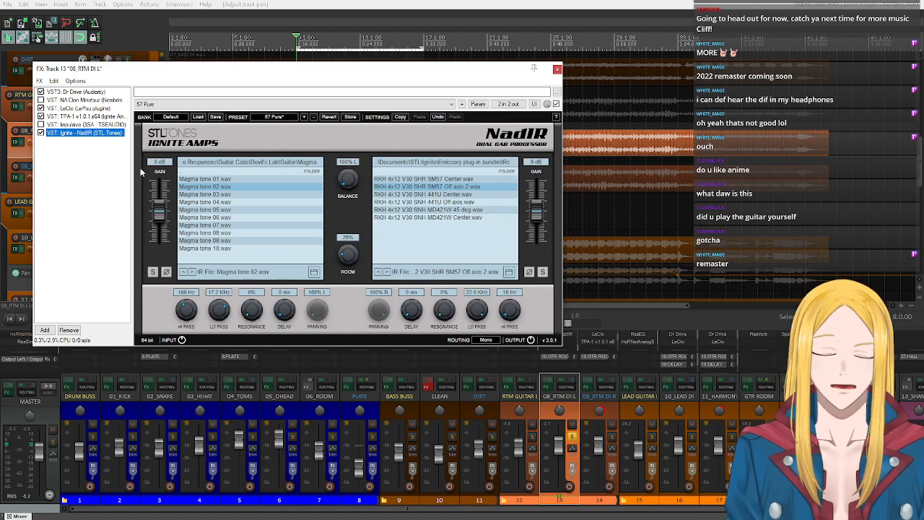
- Replace the LeCto amp in the 08_RTM DI L effects chain with NA Bst100 V2
left_click(71, 108)
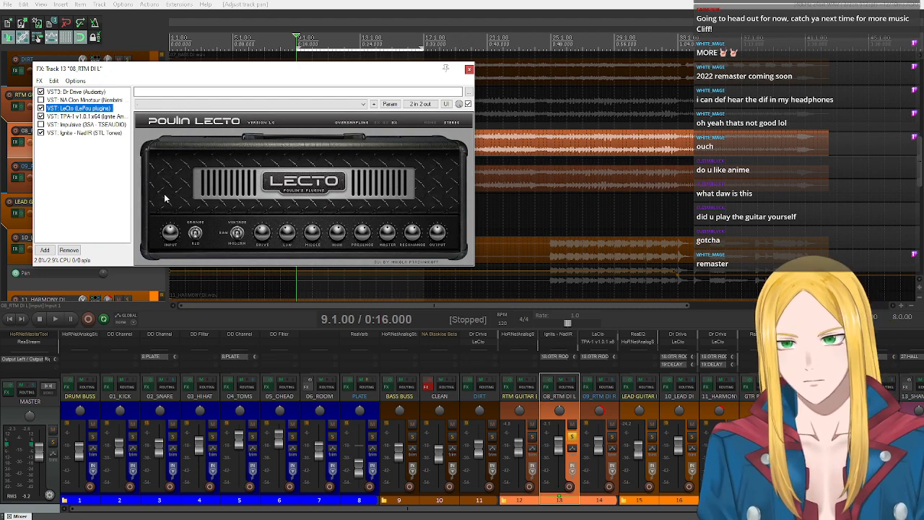
right_click(78, 109)
left_click(116, 123)
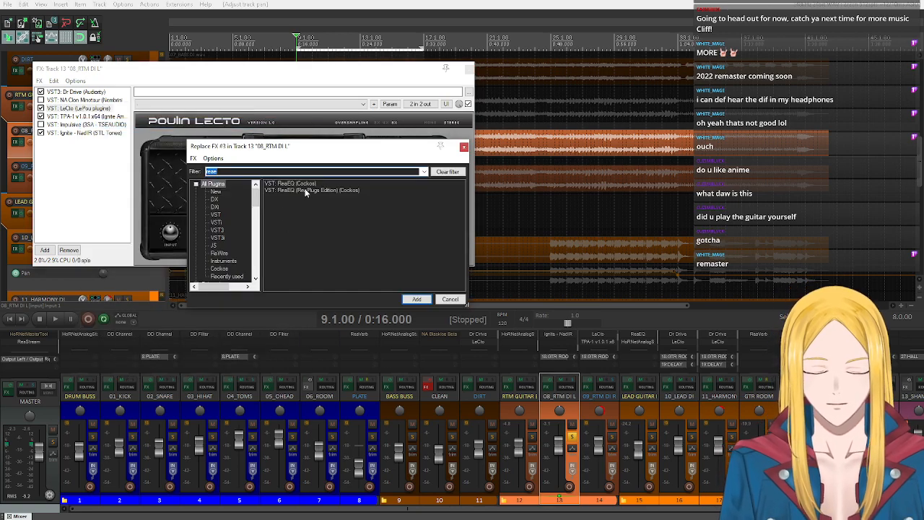
type("bst")
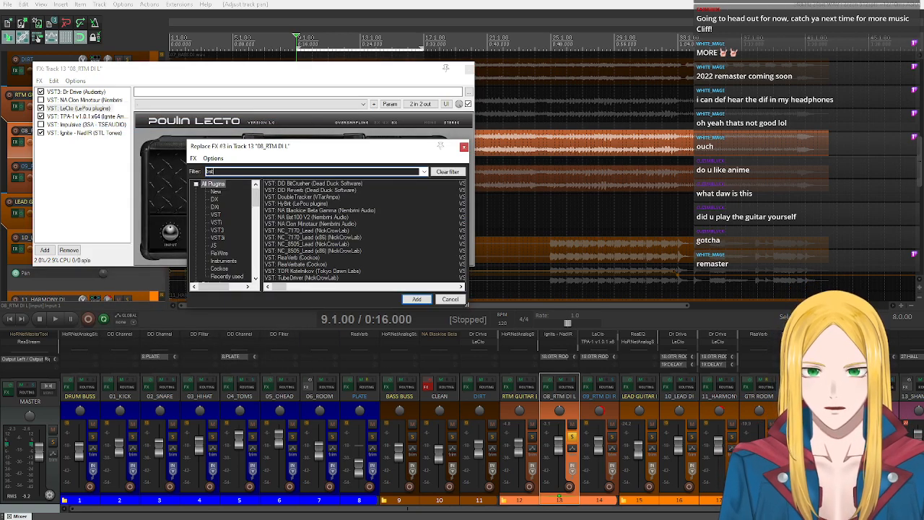
left_click(289, 184)
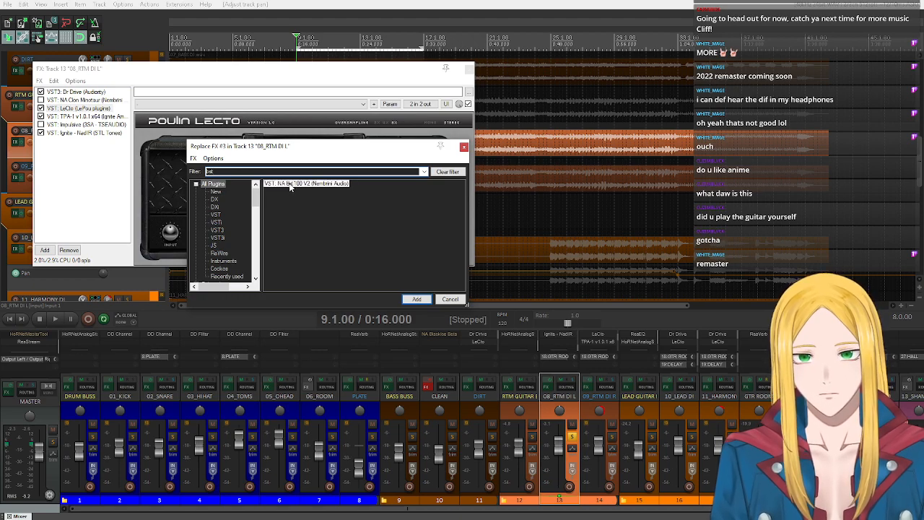
double_click(290, 183)
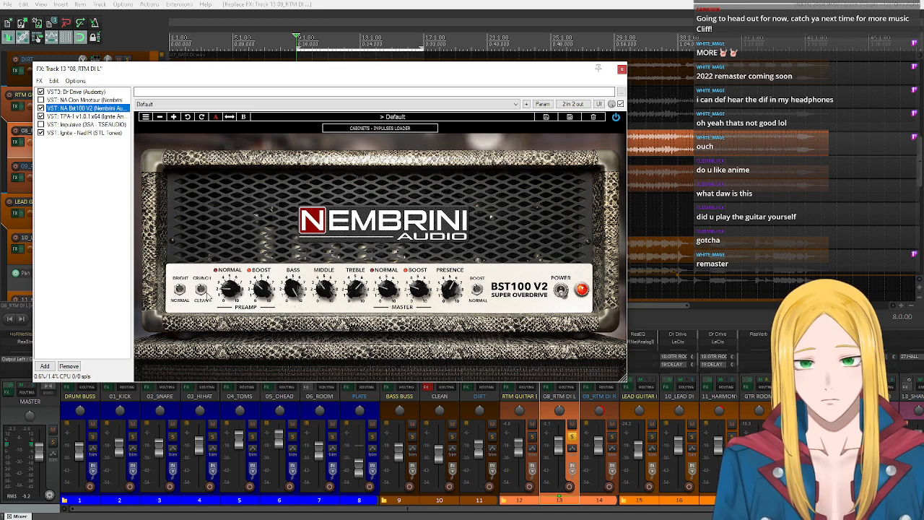
- Load the 555 friedman preset in NA Bst100 V2 and bypass its cabinet section
left_click(380, 128)
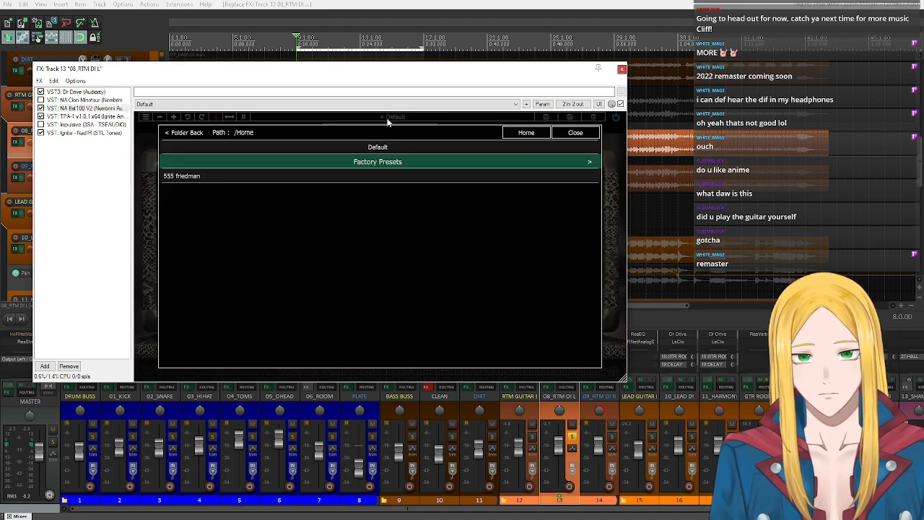
left_click(203, 177)
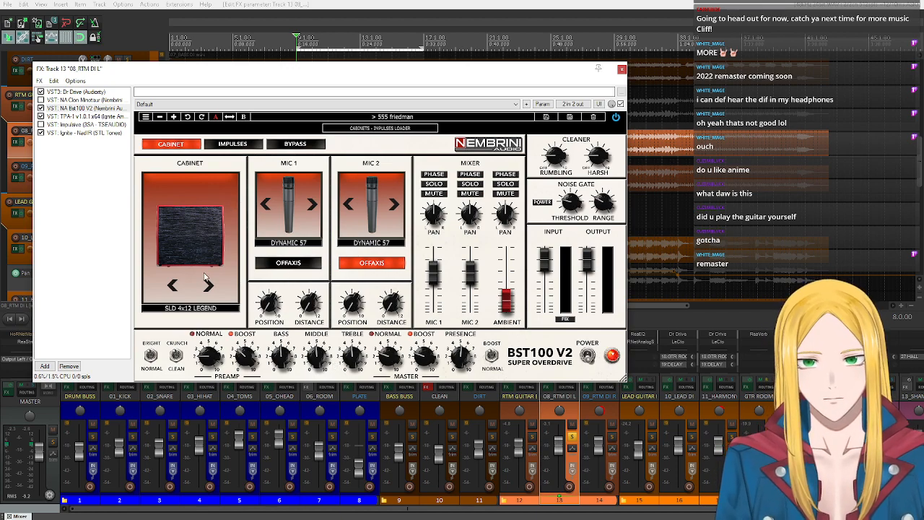
left_click(299, 145)
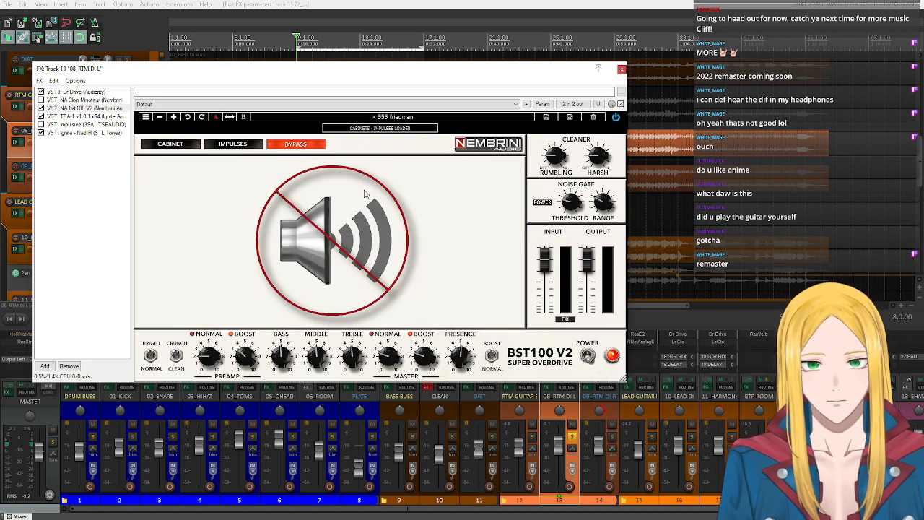
left_click_drag(282, 68, 451, 72)
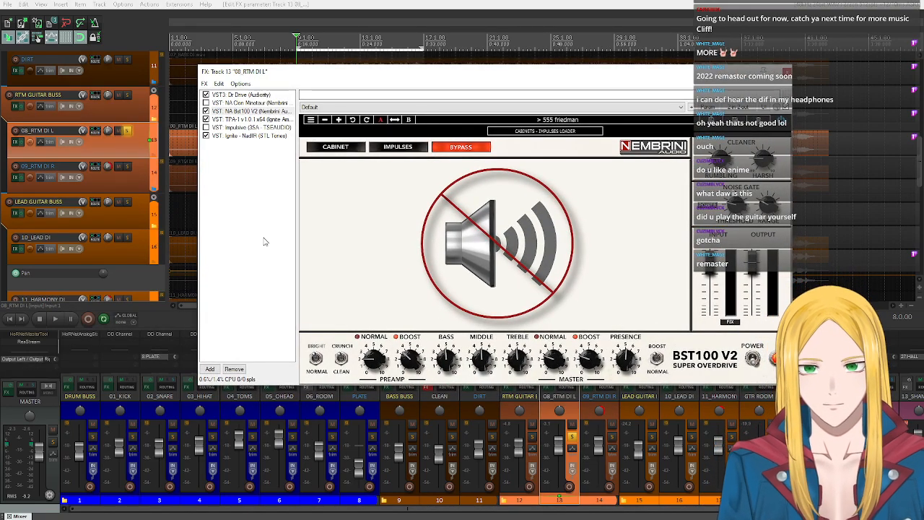
- Undo the Bst100 V2 edits and its replacement of LeCto on 08_RTM DI L
key("ctrl+z")
key("ctrl+z")
key("ctrl+z")
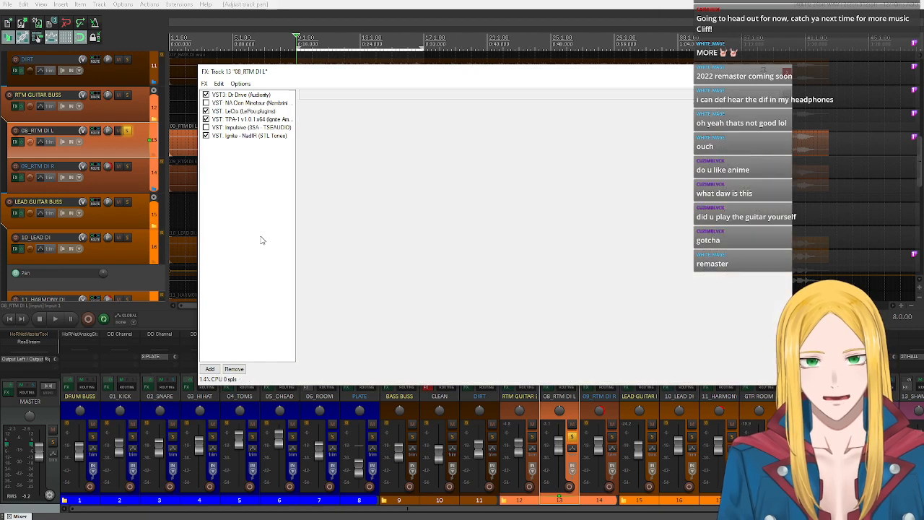
- Add NA Bst100 V2 to the 08_RTM DI L effects chain and place it directly after LeCto
left_click(211, 369)
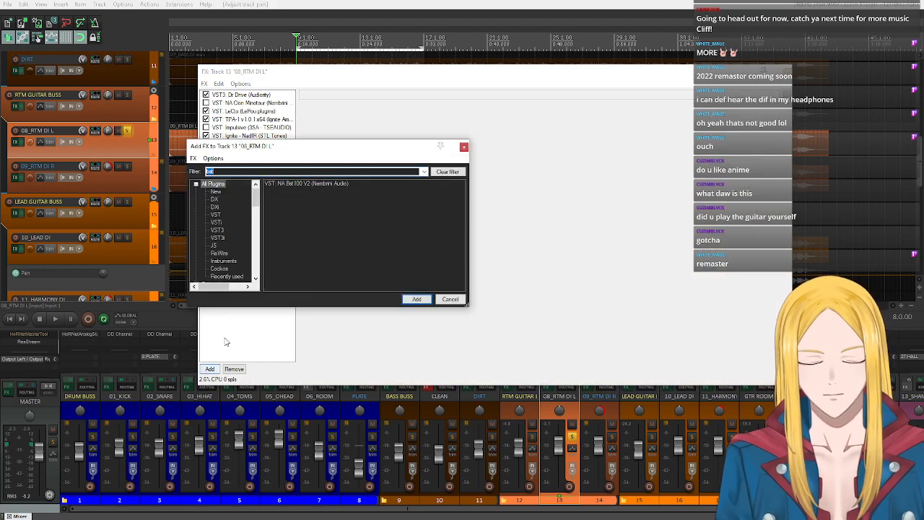
double_click(288, 182)
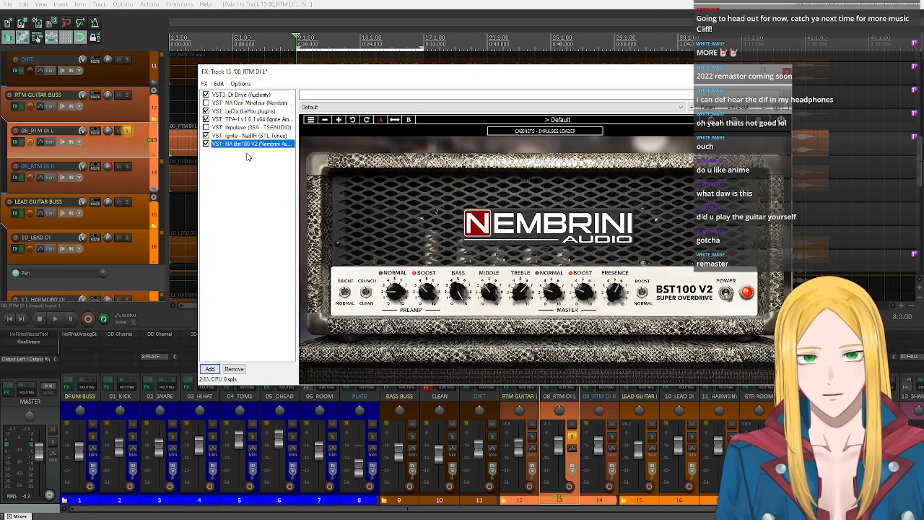
left_click_drag(243, 148, 233, 121)
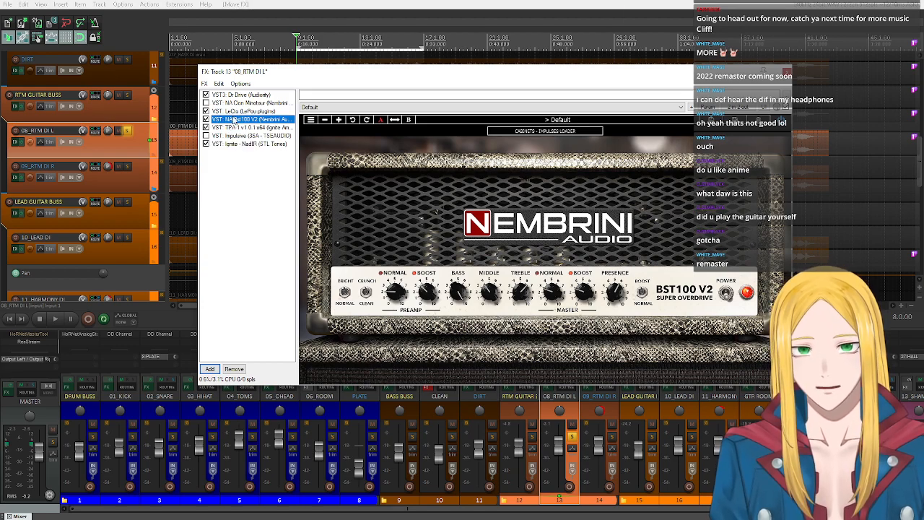
- Load the 555 friedman preset in NA Bst100 V2, check that its cabinet section is bypassed, and return to the amp view
left_click(530, 132)
left_click(549, 123)
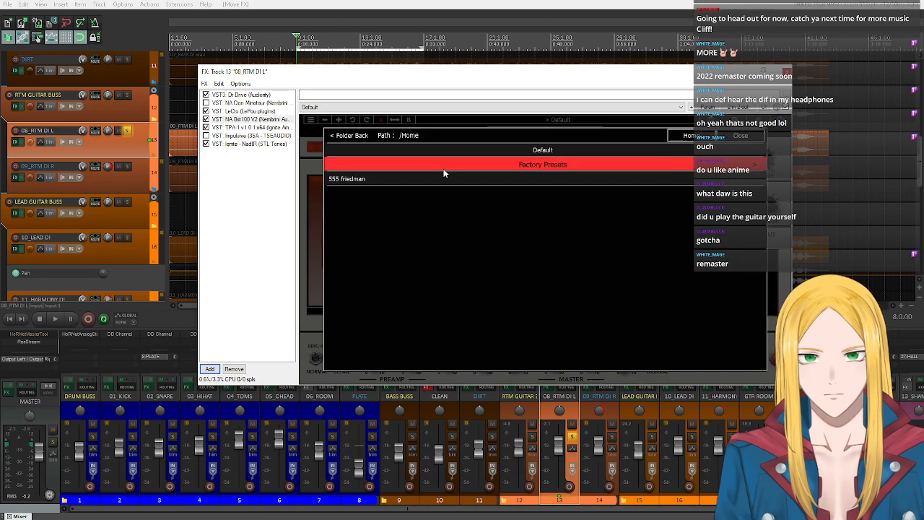
left_click(448, 176)
left_click(467, 148)
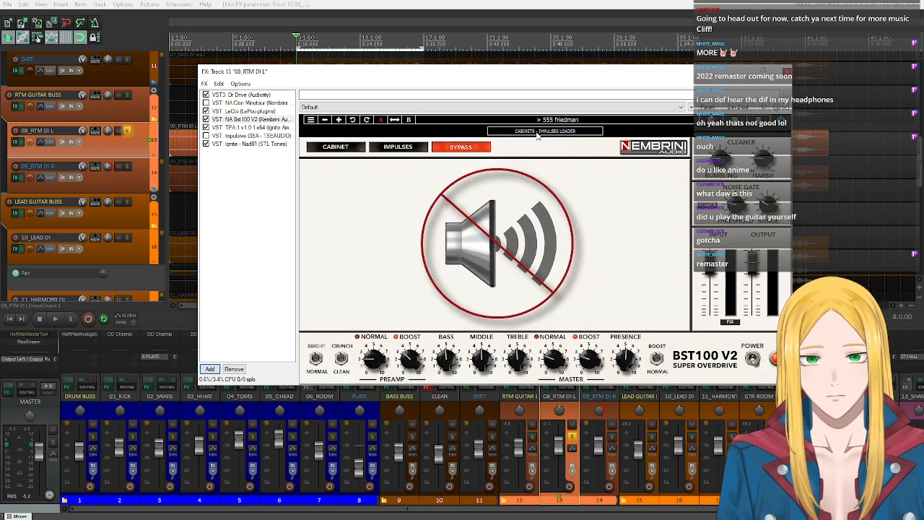
left_click(538, 133)
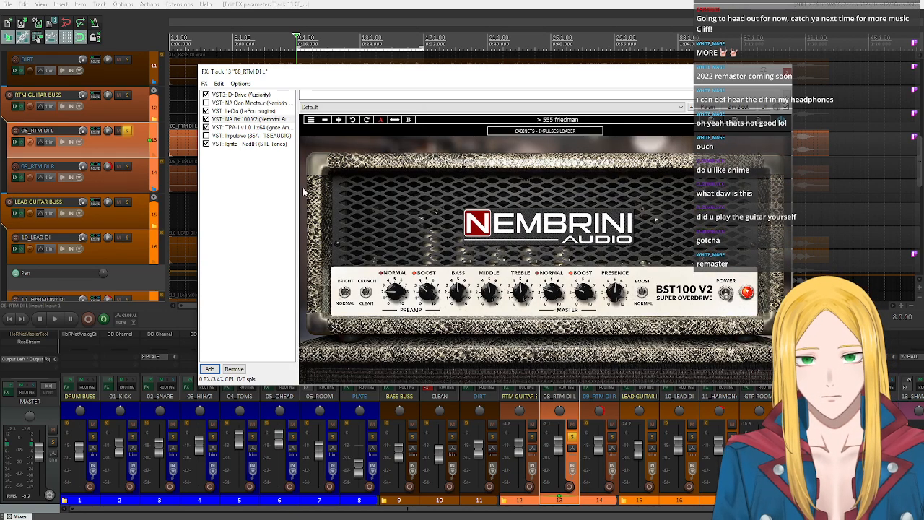
- Compare LeCto and NA Bst100 V2 during playback by alternating their bypass states, and stop with only Bst100 V2 active
left_click(207, 111)
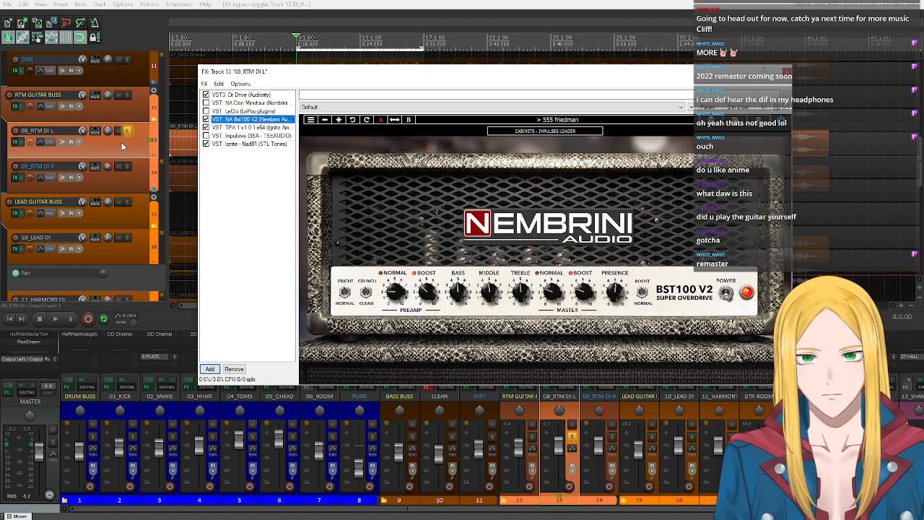
left_click(206, 112)
left_click(206, 119)
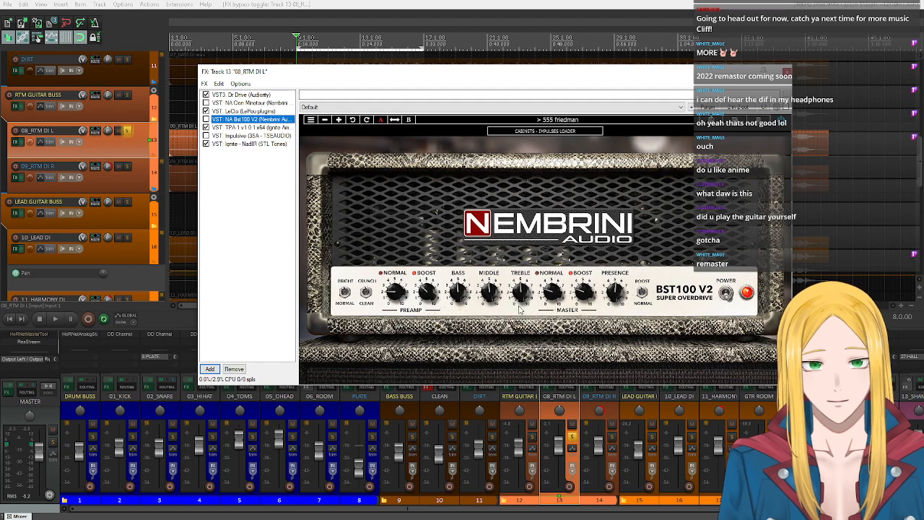
left_click(55, 318)
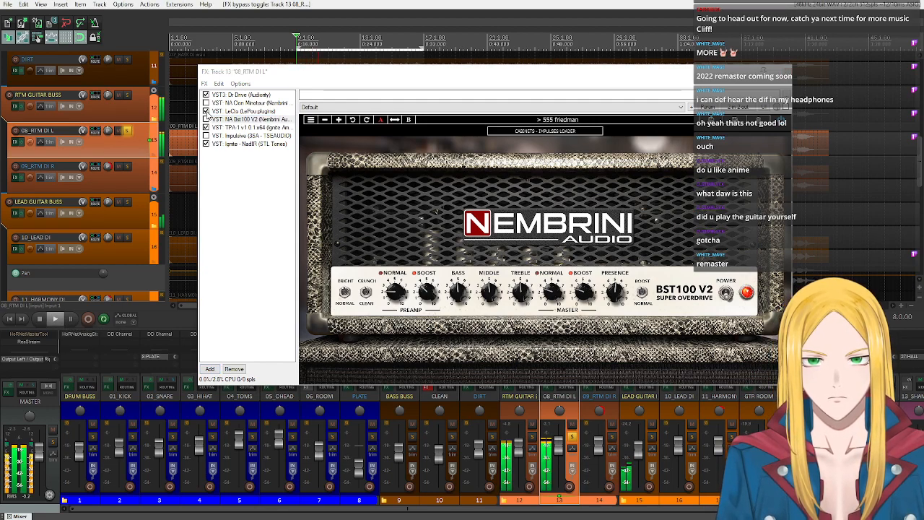
left_click(206, 111)
left_click(206, 119)
left_click(206, 127)
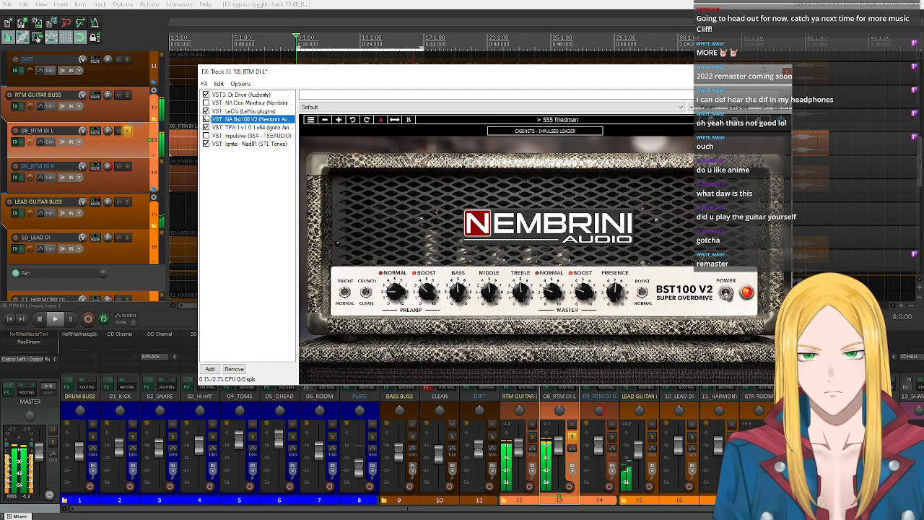
left_click(43, 321)
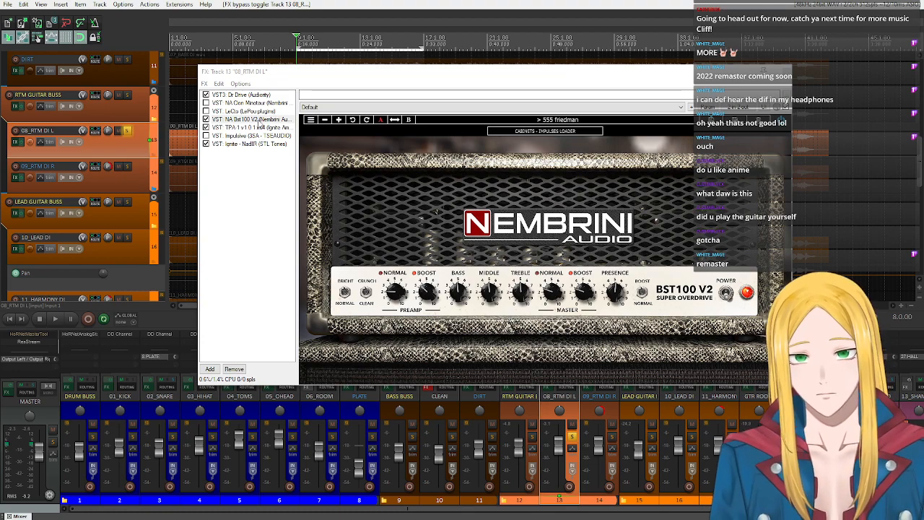
- Examine the LeCto and NA Bst100 V2 amp controls and NadIR's impulse response settings on 08_RTM DI L
left_click(251, 111)
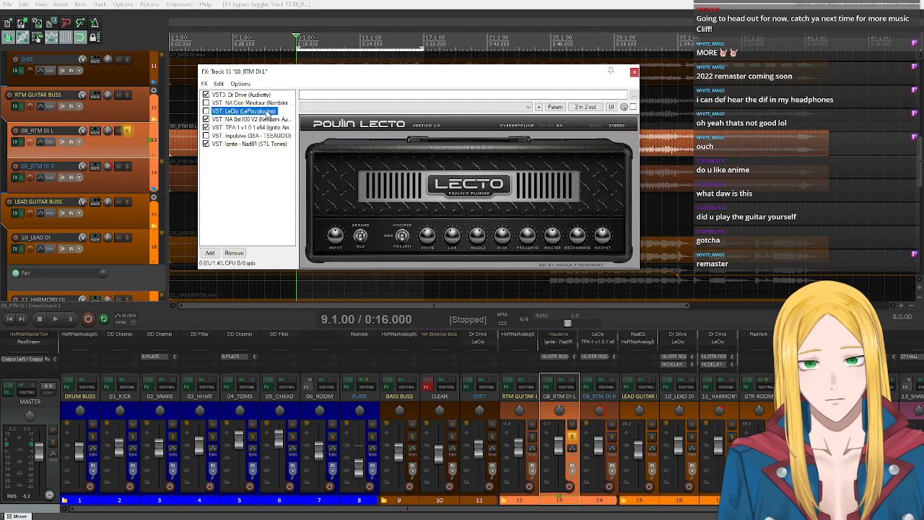
left_click(270, 119)
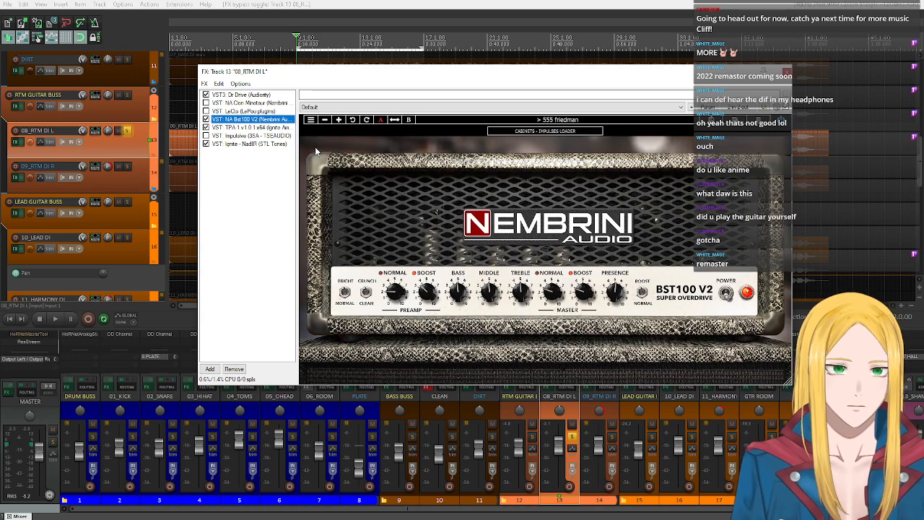
left_click(253, 143)
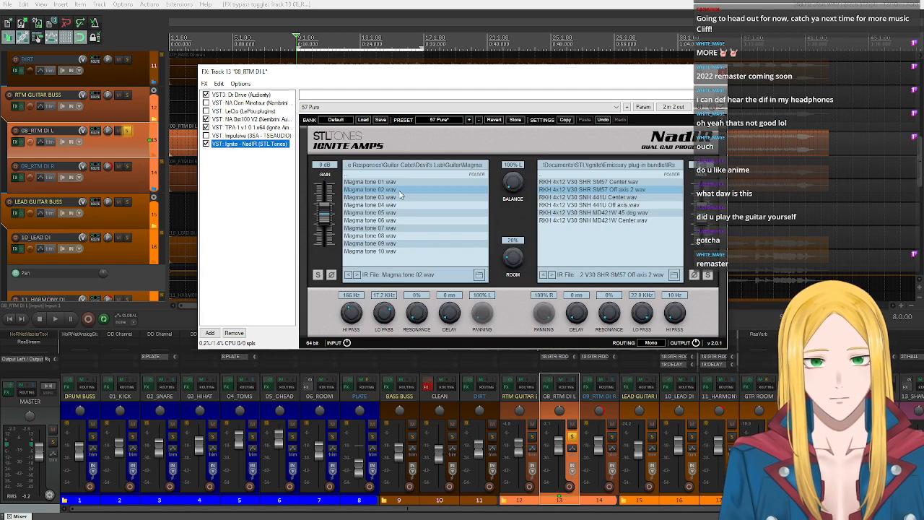
left_click(258, 120)
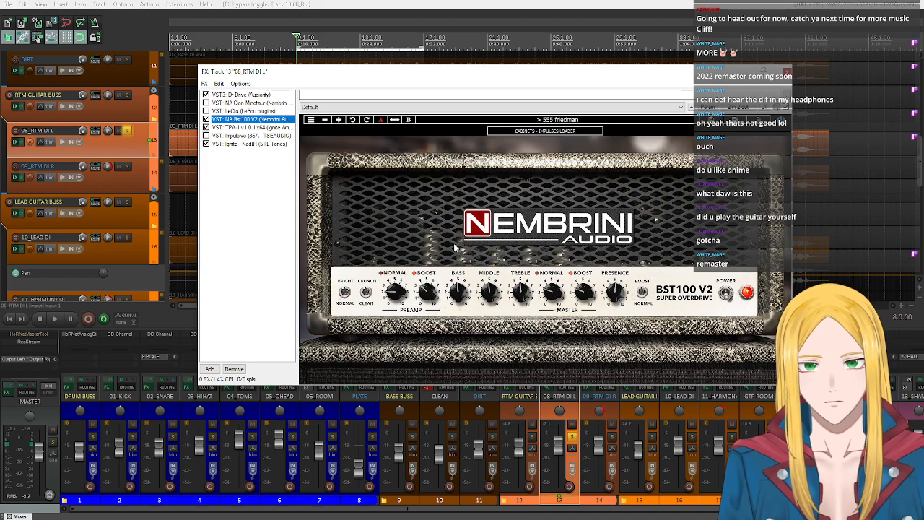
left_click(245, 144)
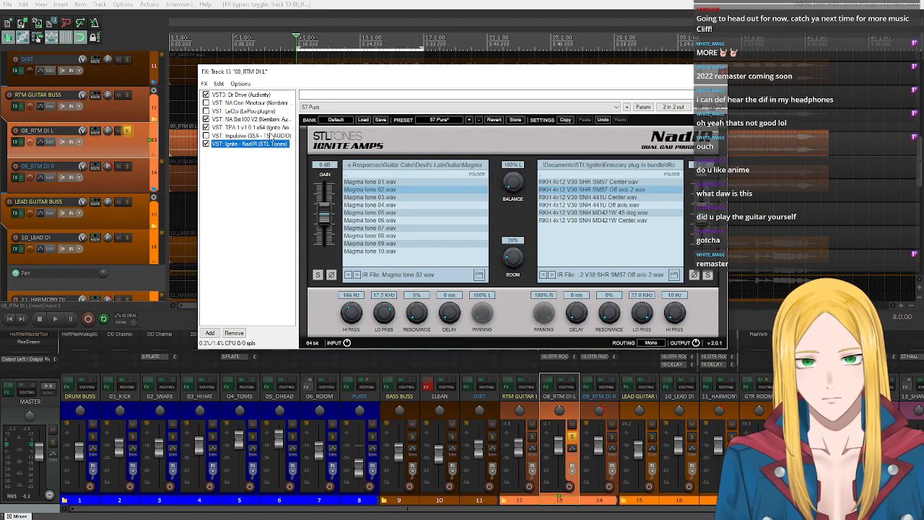
- Open Impulsive on 08_RTM DI L and browse its first slot up to the folder containing UK Custom and US Custom
left_click(272, 135)
left_click(422, 157)
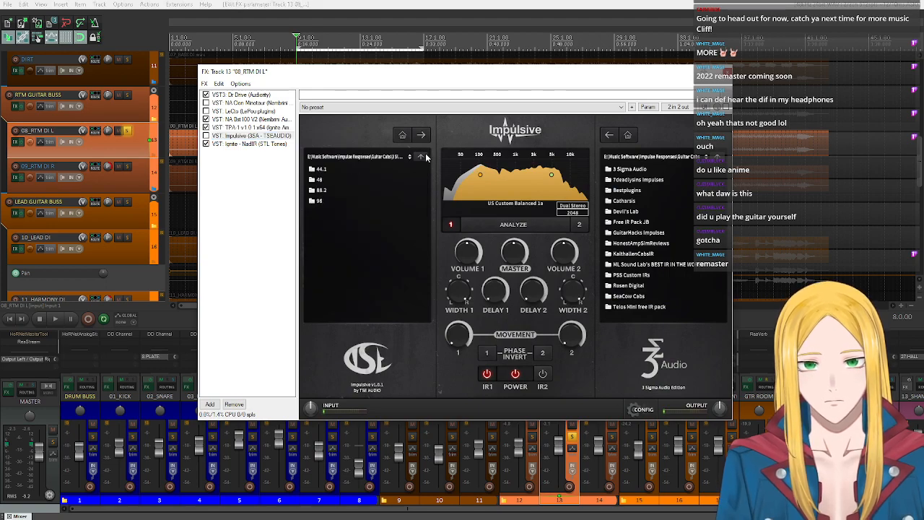
left_click(422, 157)
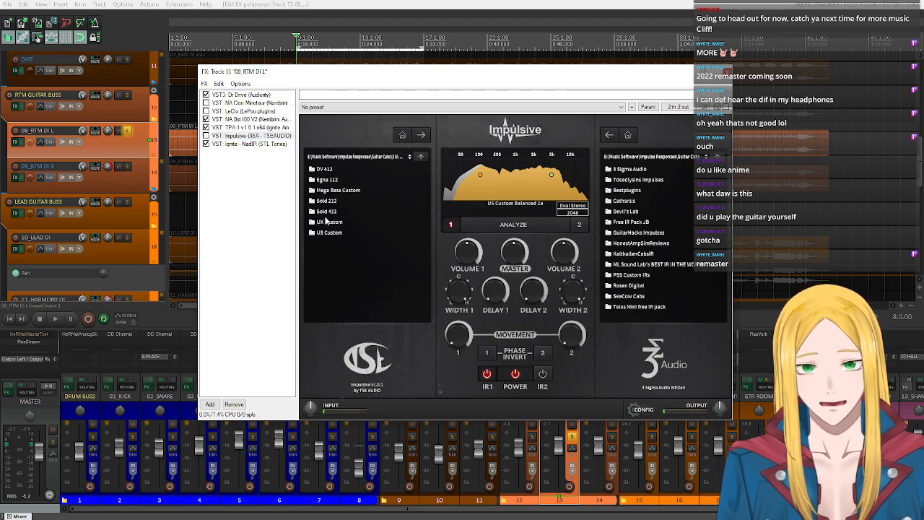
- Review NA Bst100 V2 and NadIR on 08_RTM DI L, and search the replacement plug-ins for "tse" without replacing the amp
left_click(258, 120)
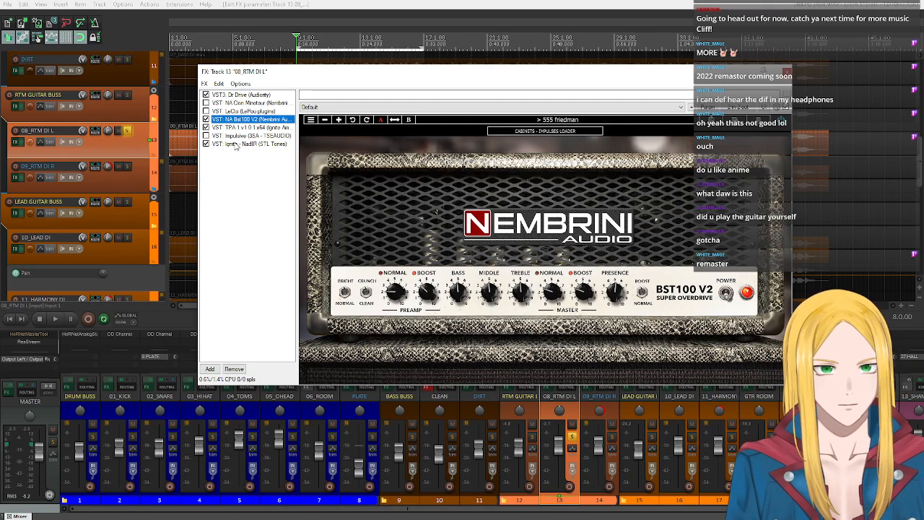
left_click(239, 144)
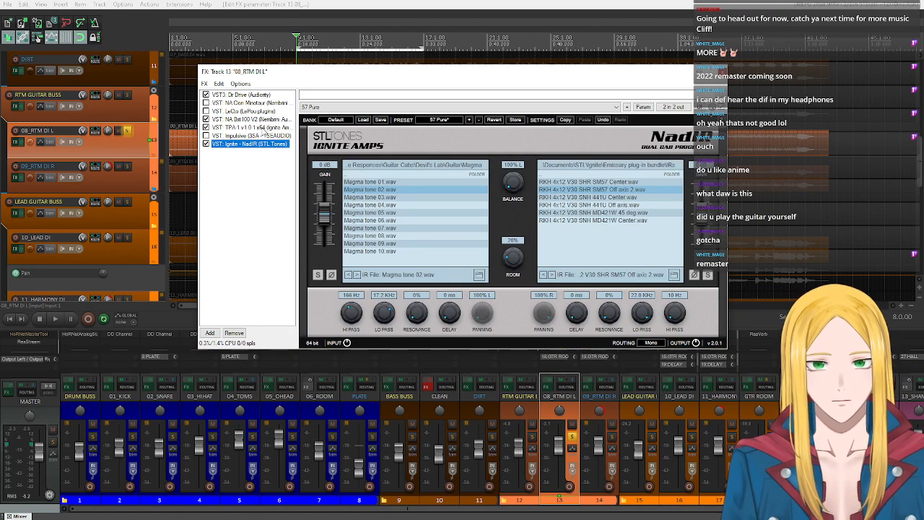
left_click(246, 119)
right_click(245, 120)
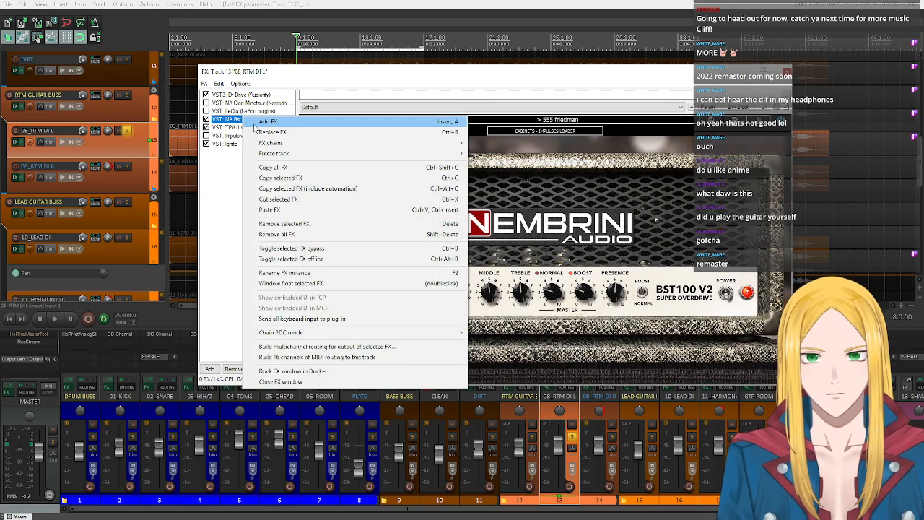
left_click(269, 131)
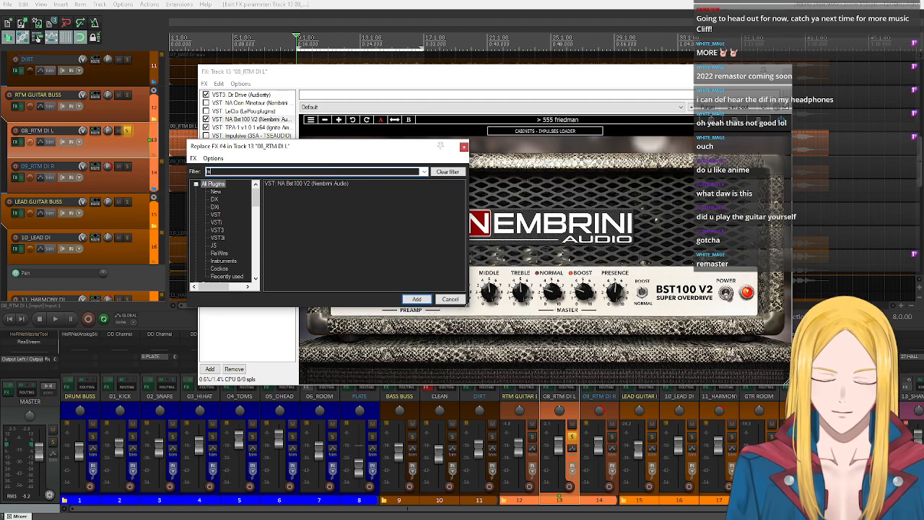
type("tse")
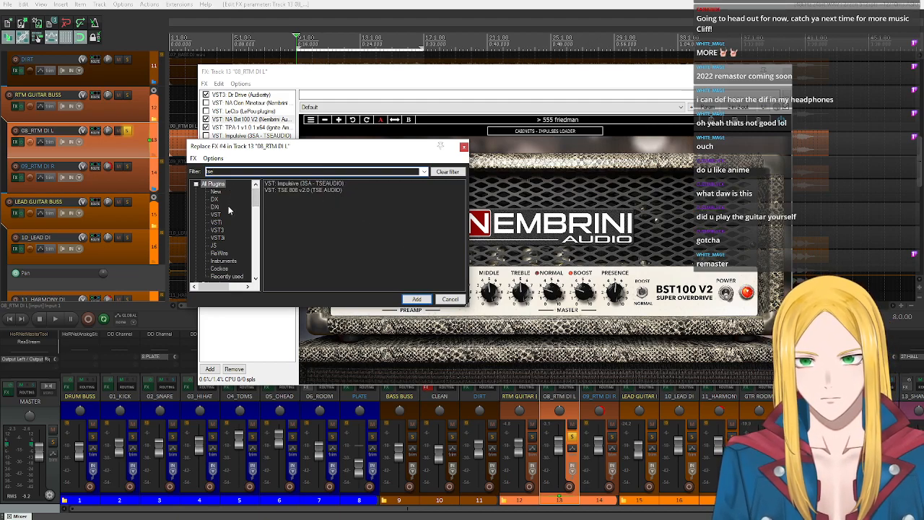
left_click(450, 299)
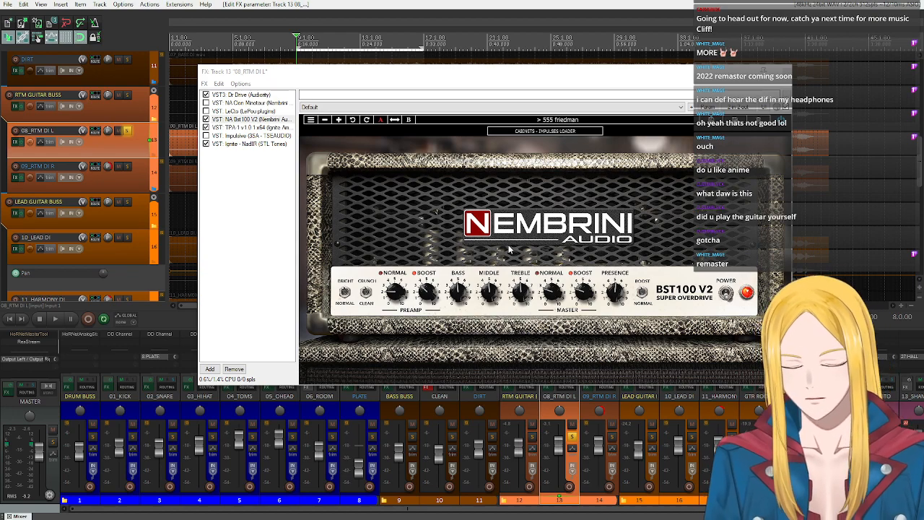
- Examine the TPA-1 power amp in a floating window, close it, and view NadIR's impulse response settings
double_click(267, 128)
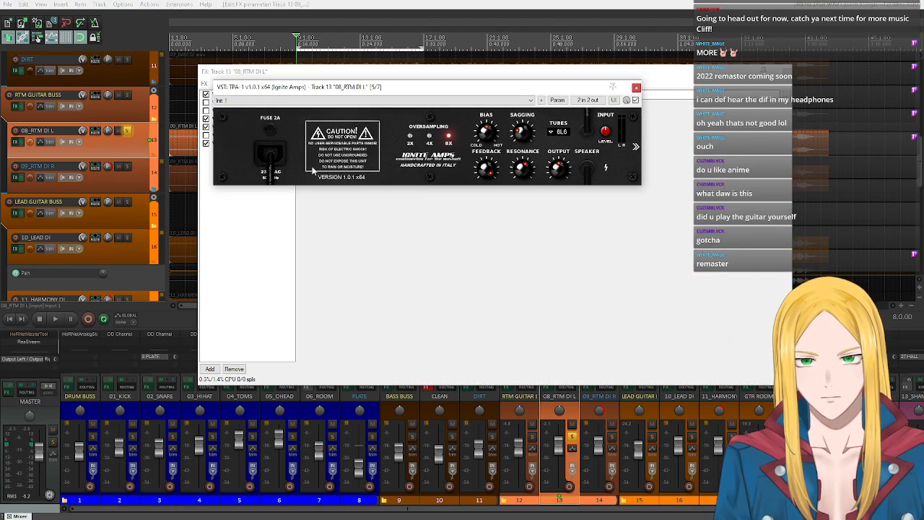
left_click(636, 88)
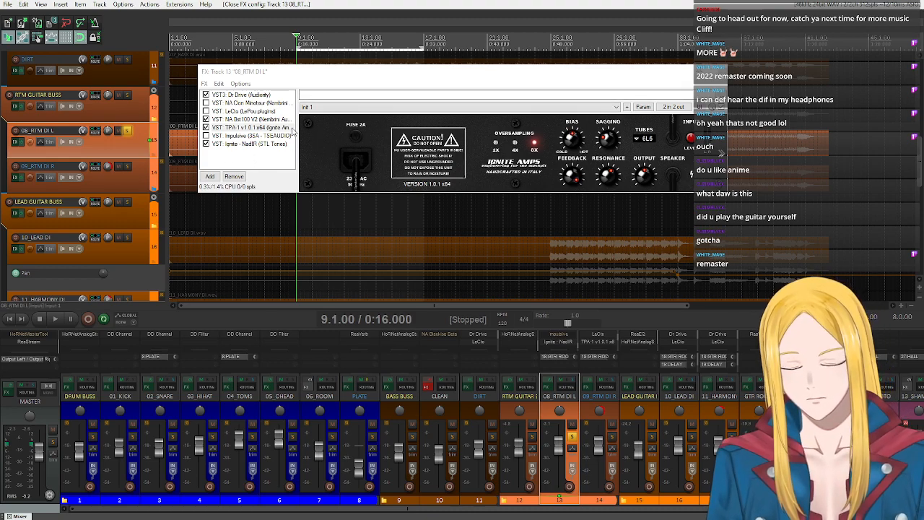
left_click(260, 145)
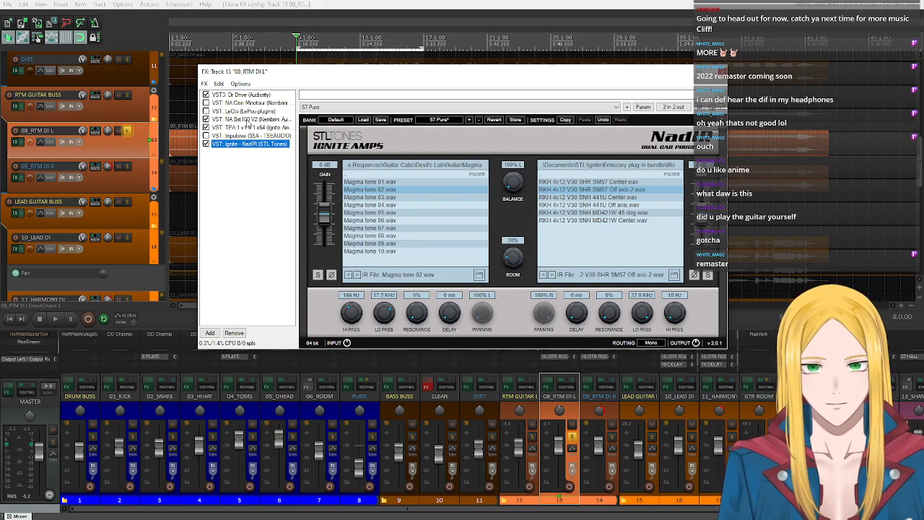
- Enable LeCto and Impulsive, bypass NA Bst100 V2 and NadIR on 08_RTM DI L, and close the effects chain
left_click(249, 119)
left_click(206, 126)
left_click(206, 120)
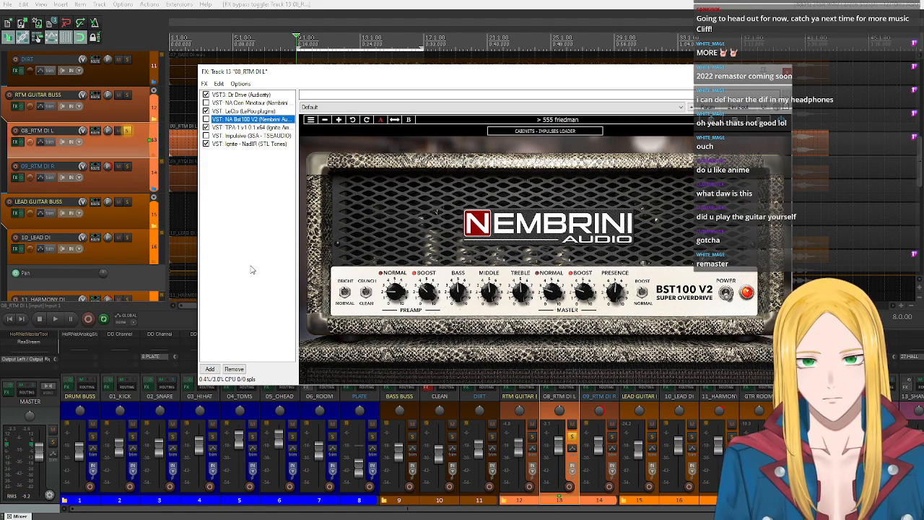
left_click(546, 389)
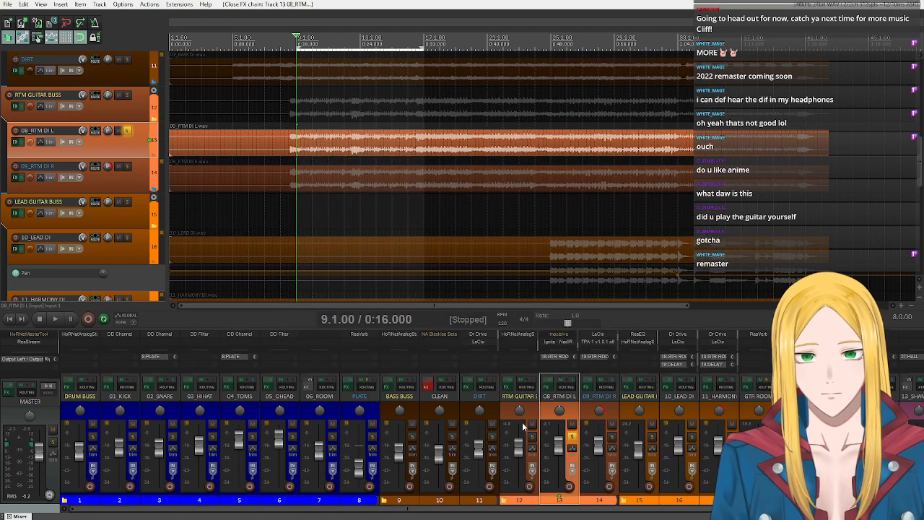
left_click(546, 389)
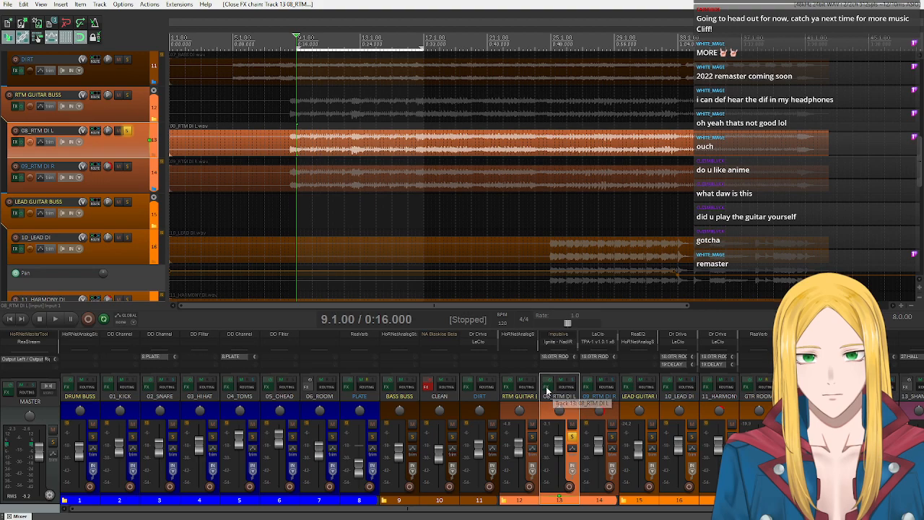
left_click(206, 136)
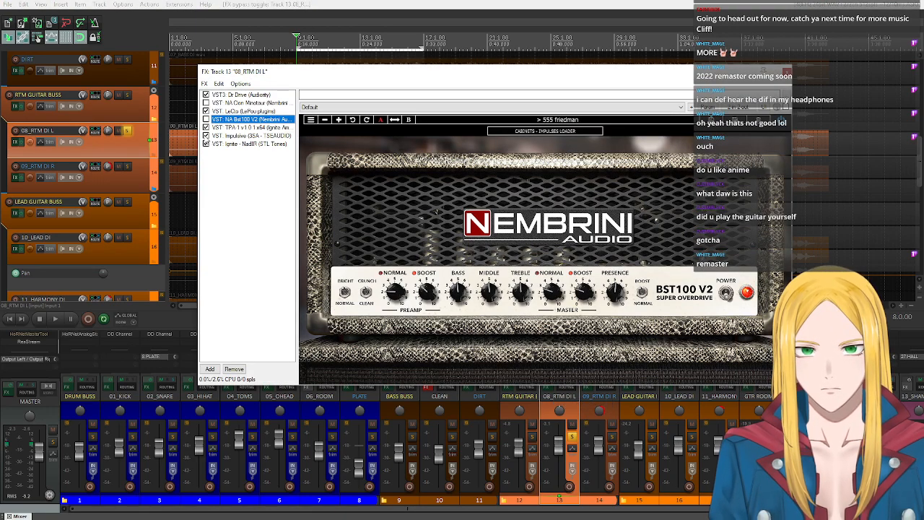
left_click(205, 144)
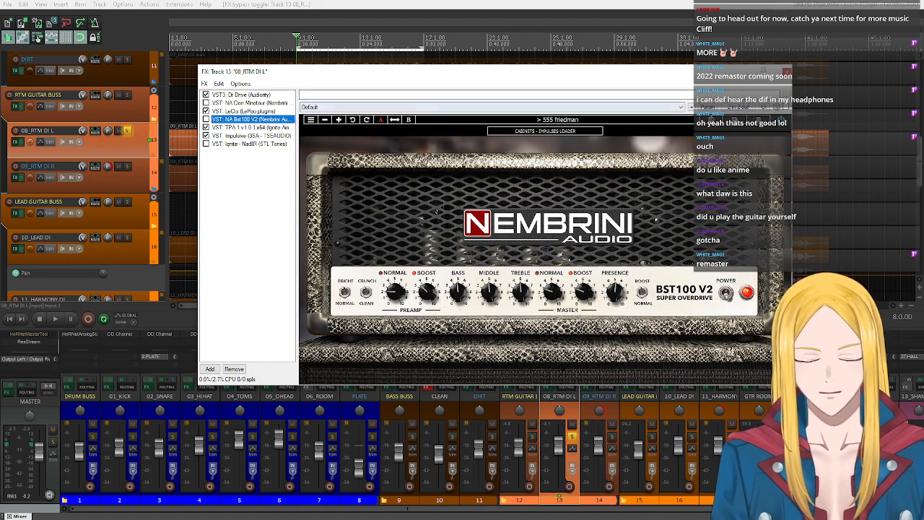
left_click(231, 127)
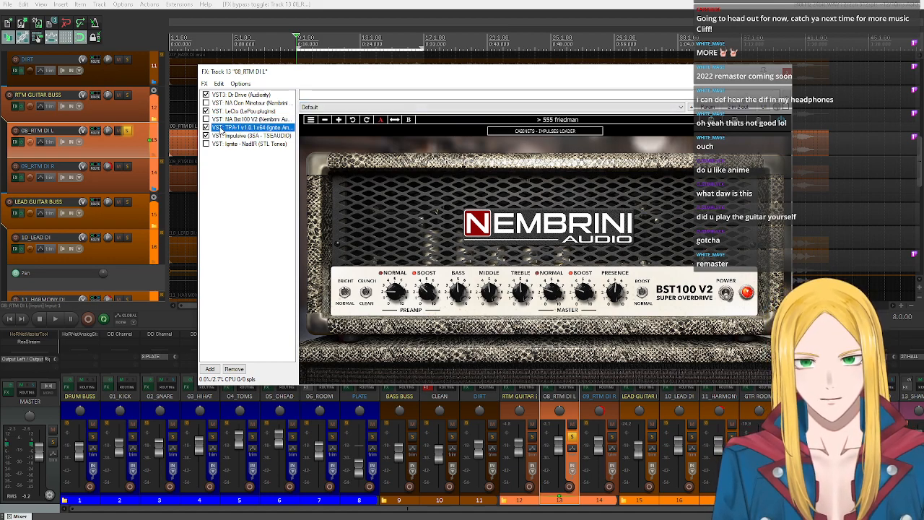
left_click(226, 112)
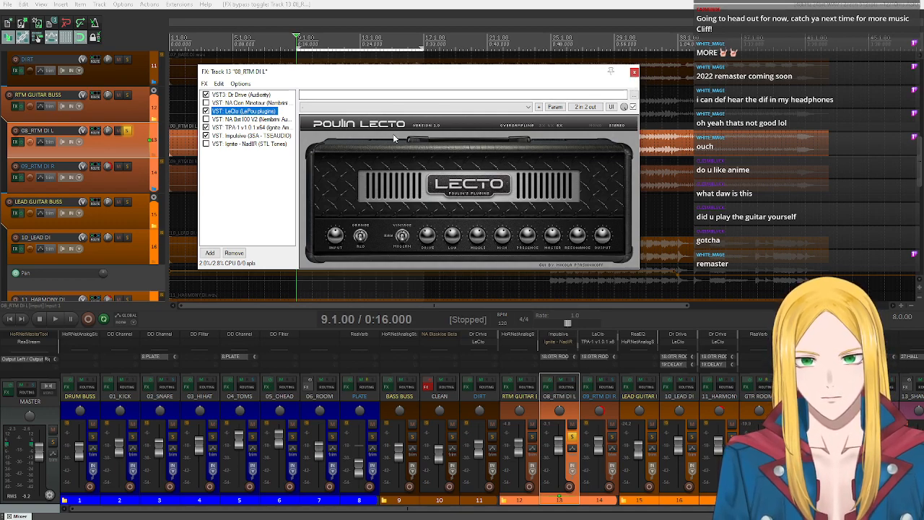
left_click(632, 73)
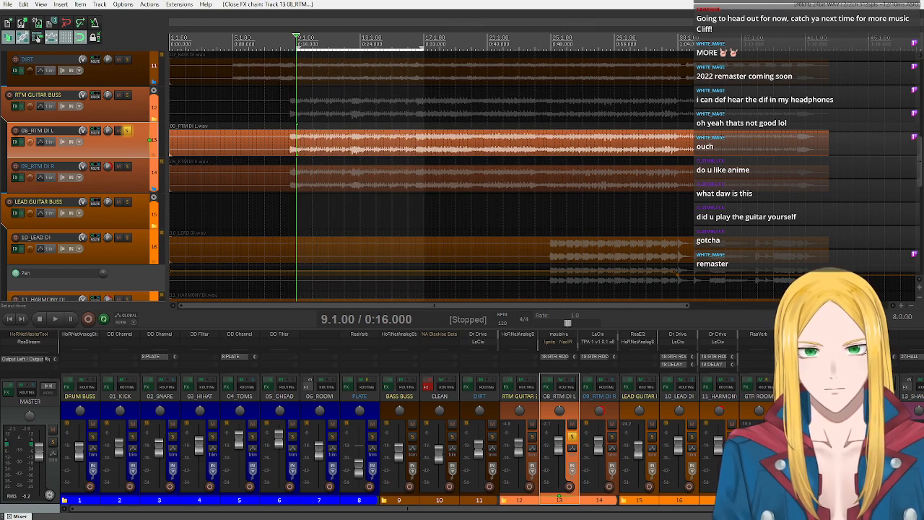
- Place the edit cursor at 25.1.00, where the lead guitar starts, and make a four-bar time selection from there
left_click(539, 101)
left_click(547, 90)
left_click(551, 90)
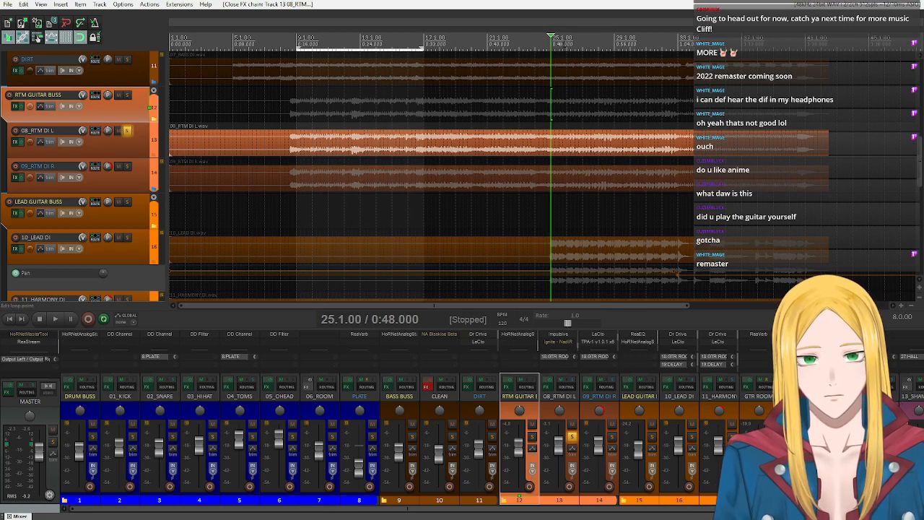
left_click_drag(551, 46, 615, 47)
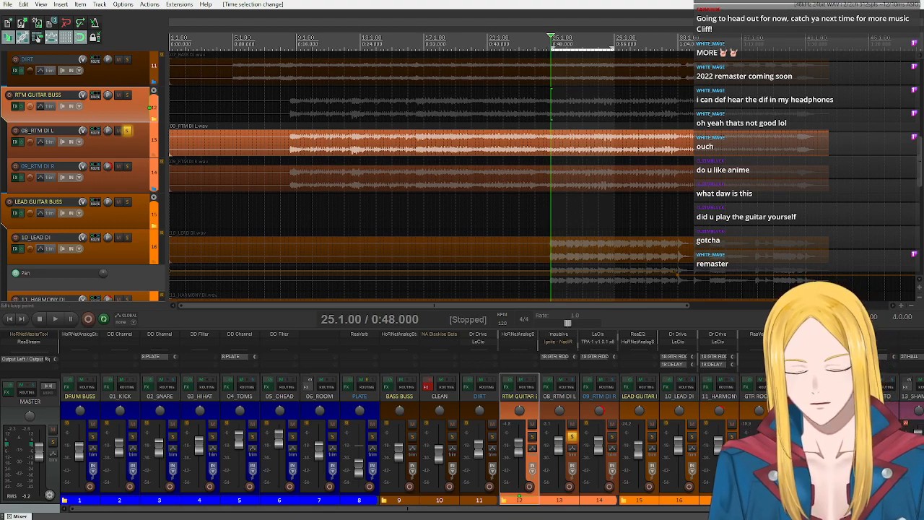
- Open the 10_LEAD DI effects chain and examine its LeCto amp and Dr Drive's Sustained Solo preset and preset categories
scroll(106, 195, "down", 2)
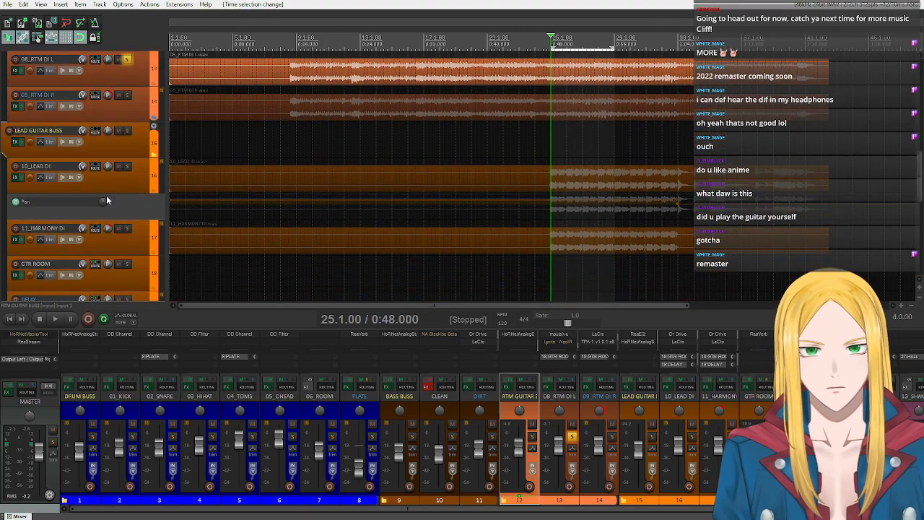
scroll(106, 195, "up", 1)
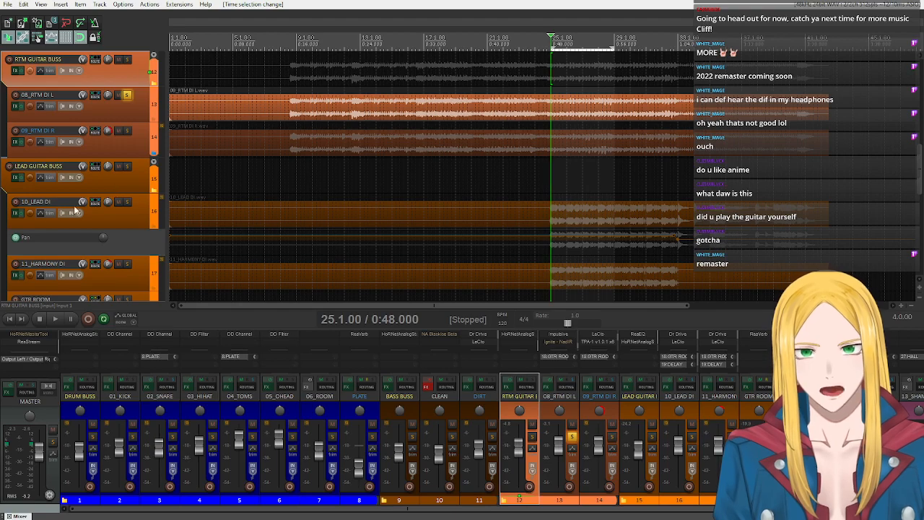
left_click(15, 213)
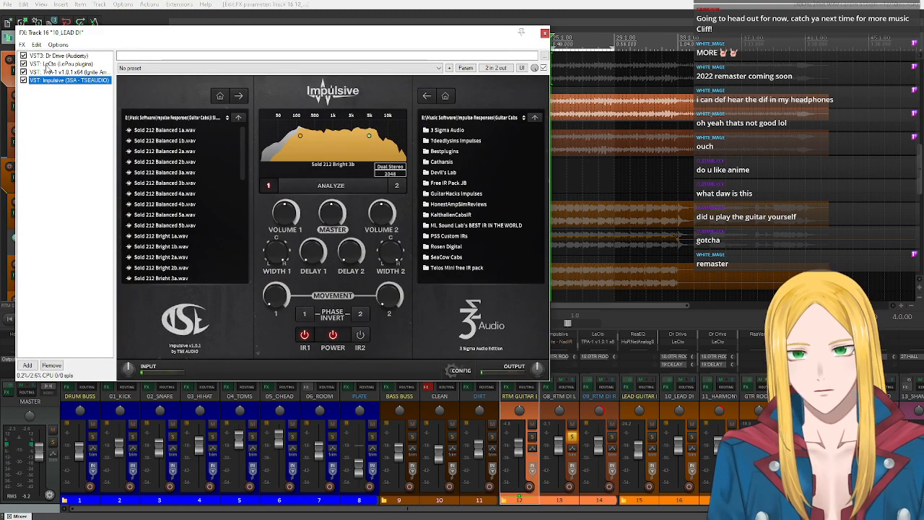
left_click(61, 63)
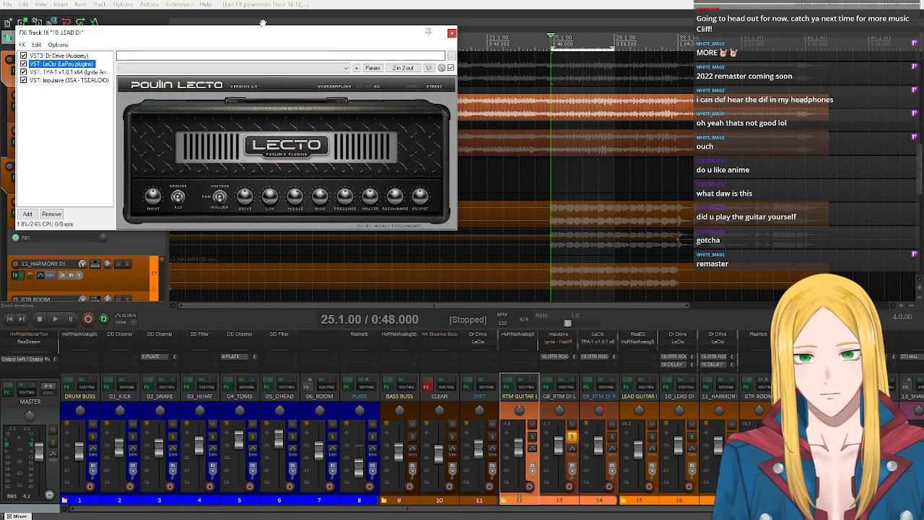
left_click(85, 56)
left_click_drag(329, 42, 455, 64)
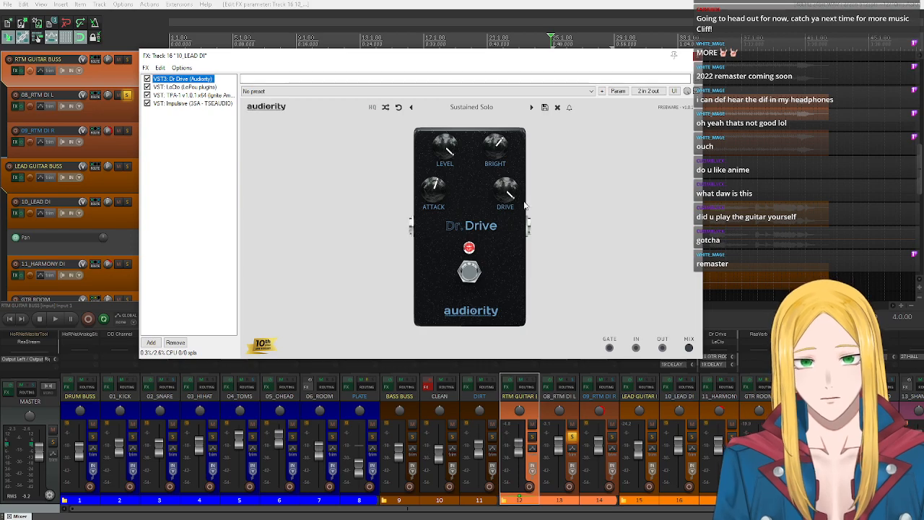
left_click(471, 107)
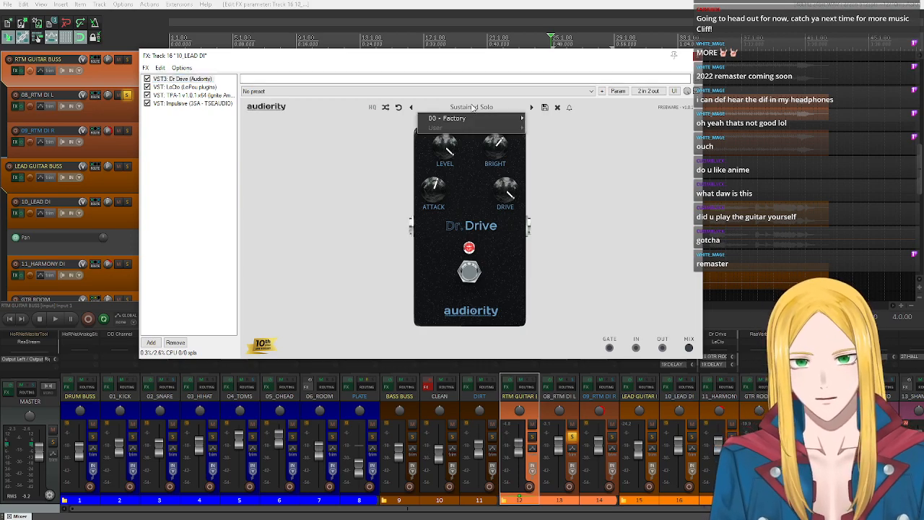
left_click(577, 229)
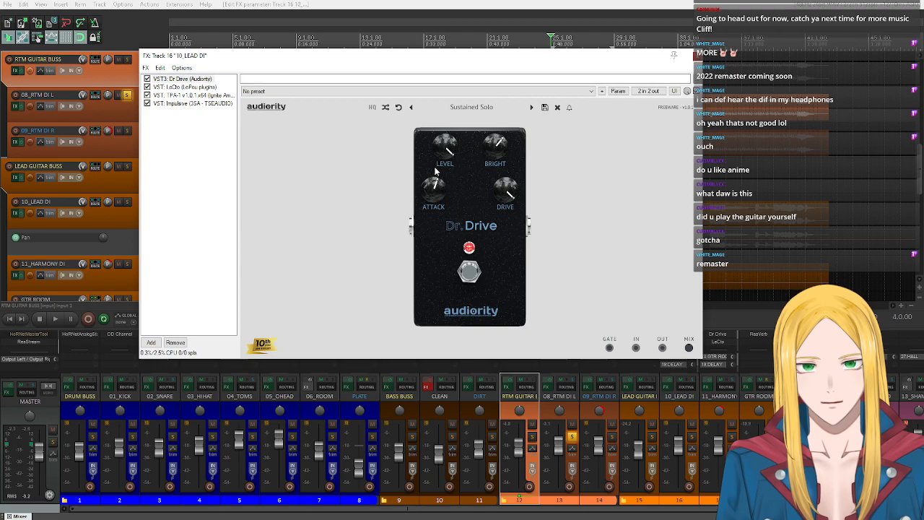
- Examine LeCto's amp controls and Impulsive's list of Sold 212 impulse responses on 10_LEAD DI
left_click(185, 87)
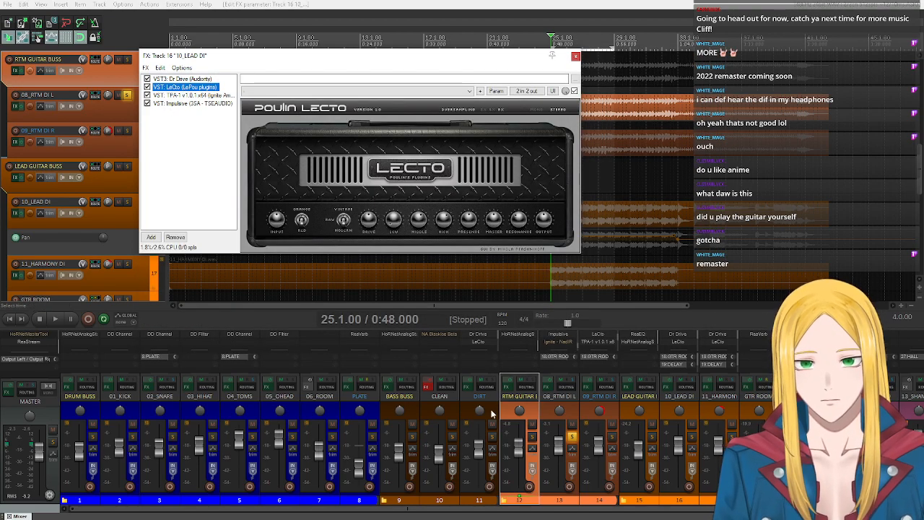
mouse_move(394, 219)
left_mouse_down()
mouse_move(383, 216)
mouse_move(389, 225)
left_mouse_up()
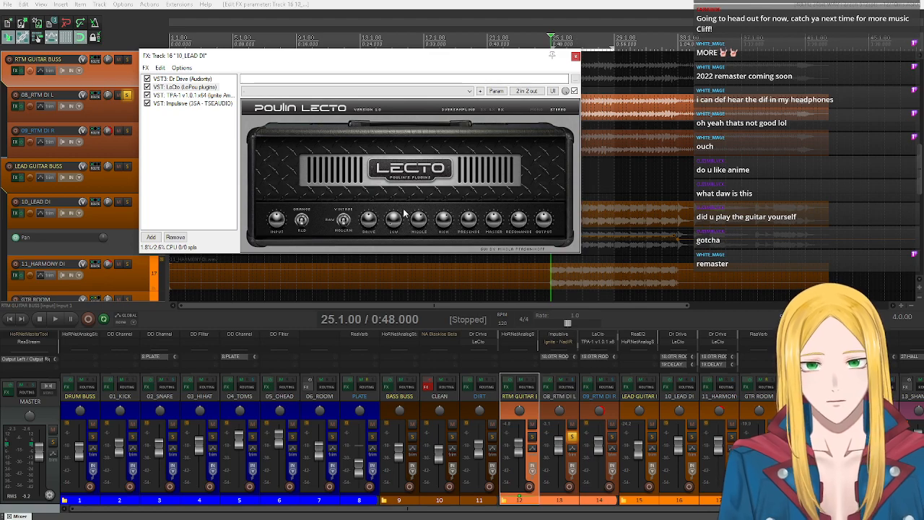
left_click(199, 104)
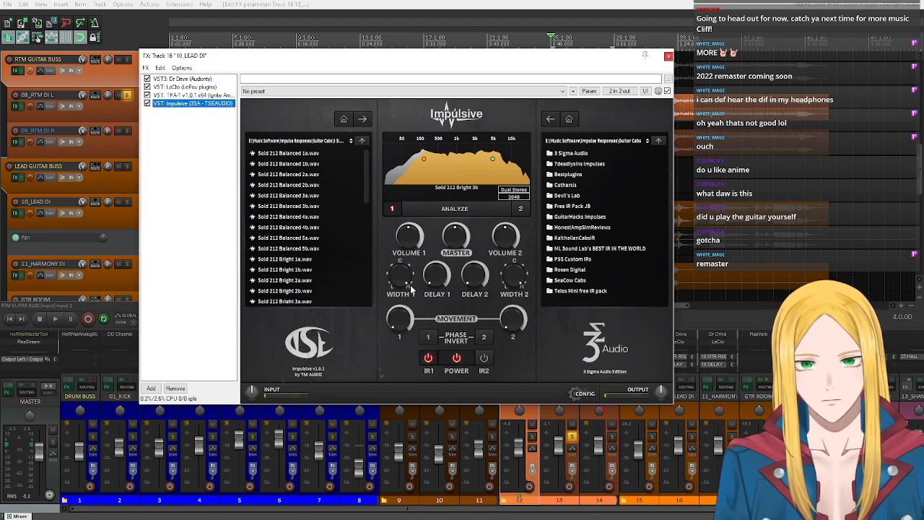
scroll(345, 217, "down", 3)
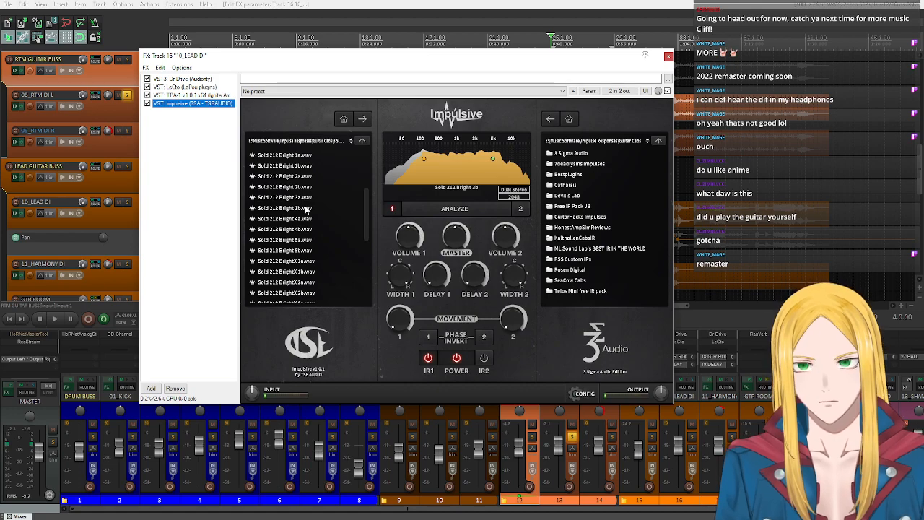
- Compare with Impulsive's US Custom impulse responses on 08_RTM DI L, and close both effects chains
left_click(19, 107)
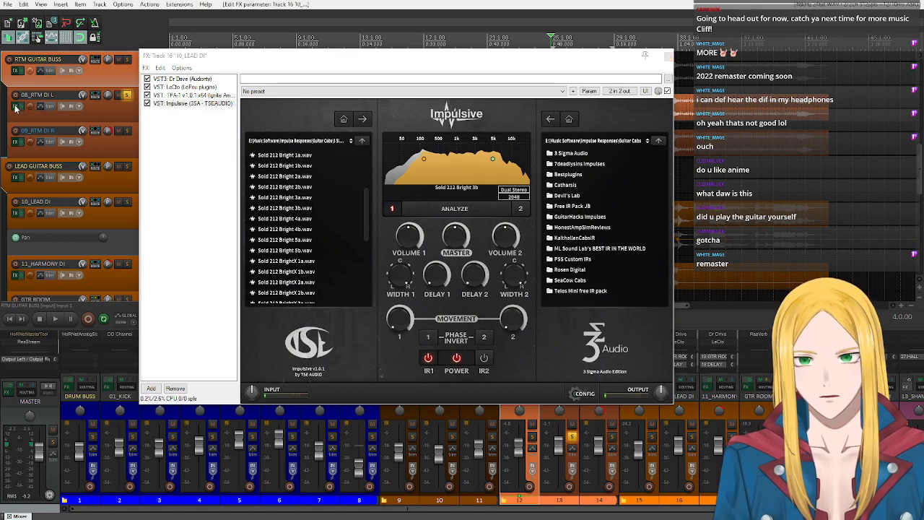
left_click(249, 135)
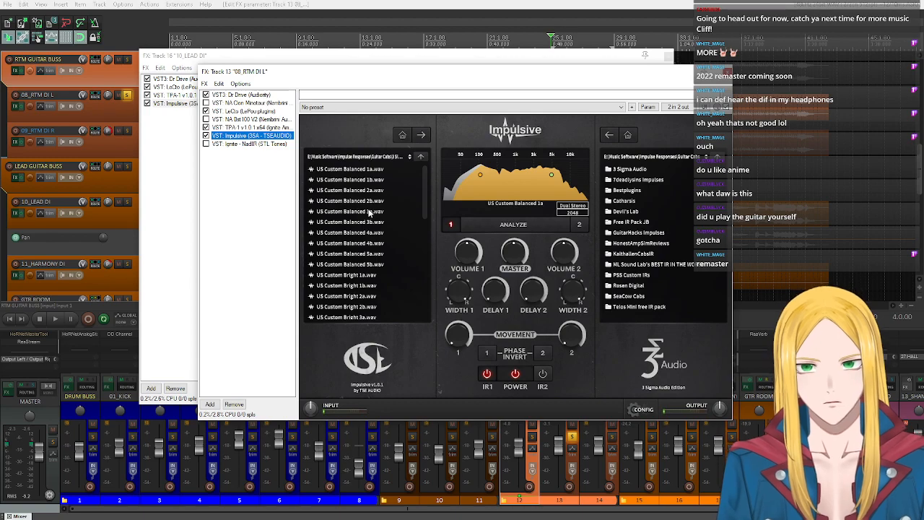
left_click(723, 74)
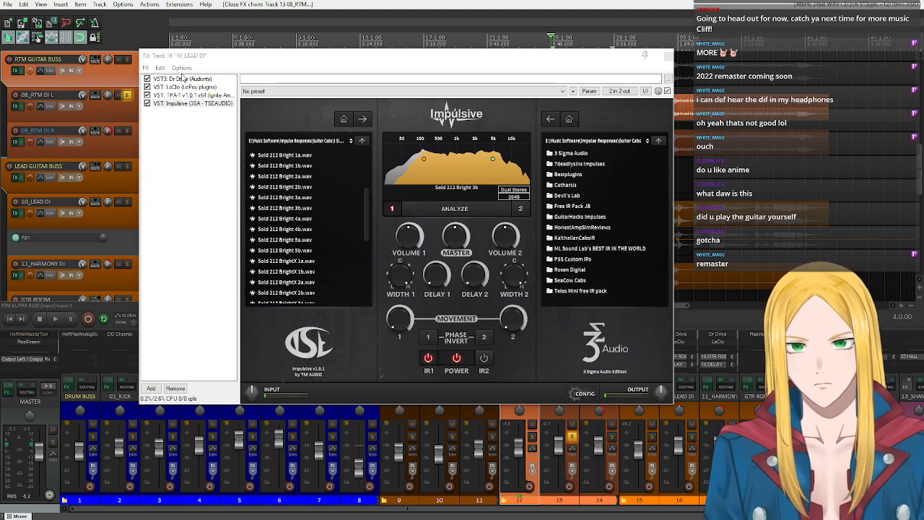
left_click(668, 56)
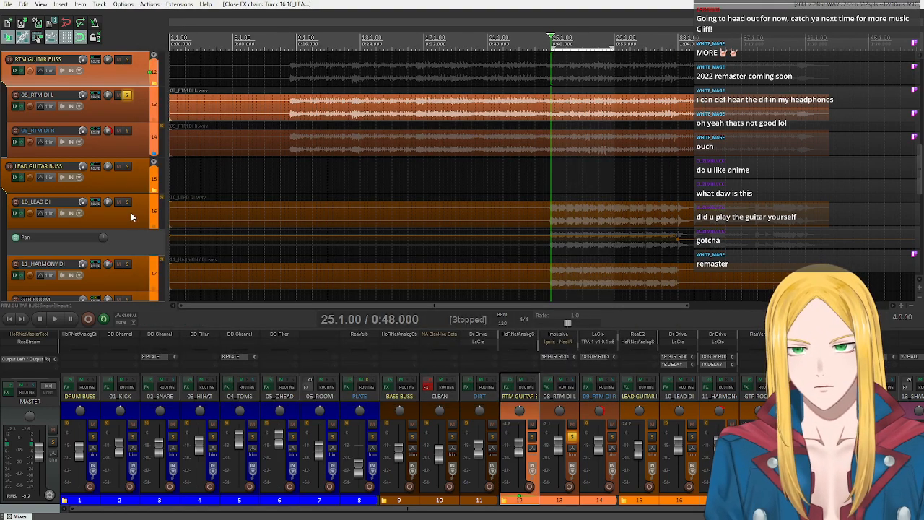
- Mute the DELAY track and select the GTR ROOM track
scroll(131, 213, "down", 2)
left_click(118, 264)
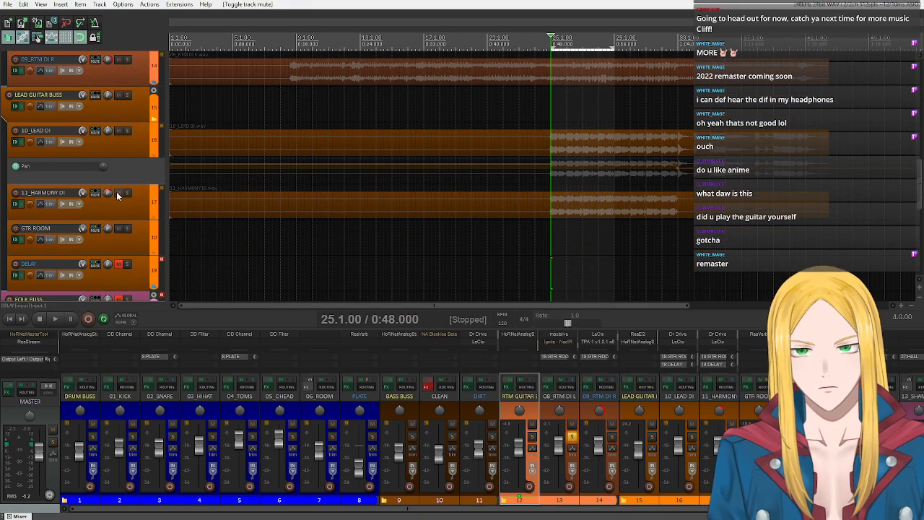
left_click(115, 246)
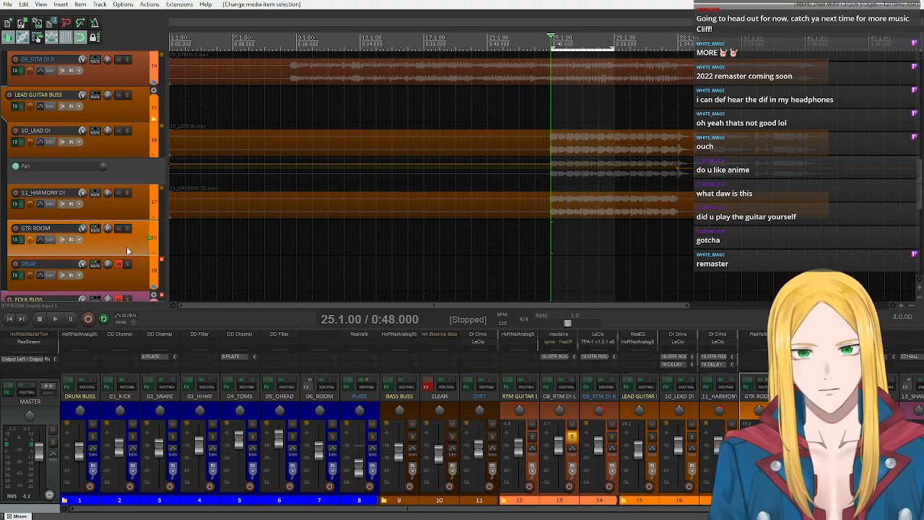
- Open the GTR ROOM effects chain and examine ReaVerb's impulse response file settings
scroll(127, 246, "up", 3)
left_click(107, 145)
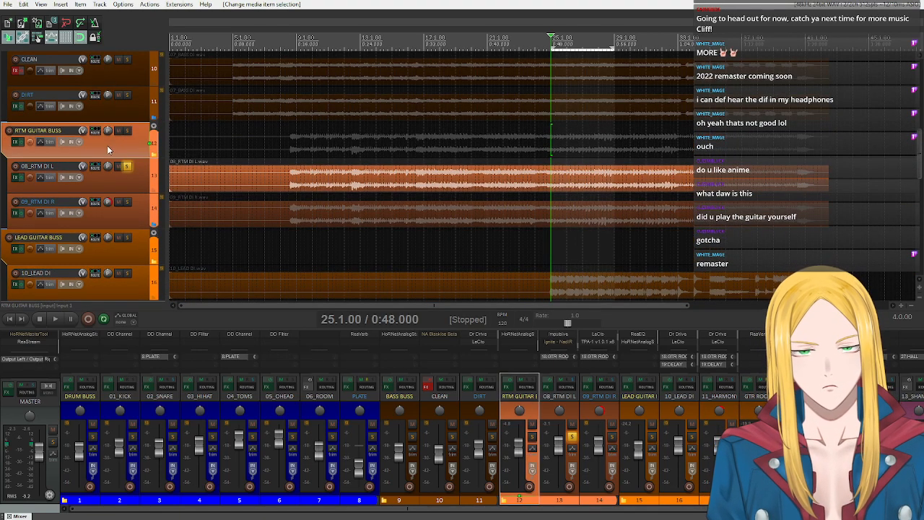
scroll(135, 153, "down", 2)
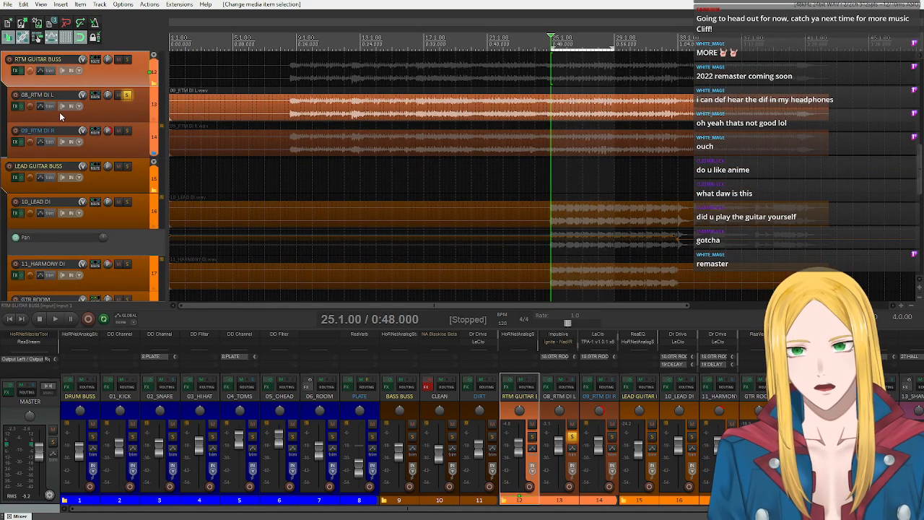
scroll(59, 112, "down", 2)
left_click(115, 239)
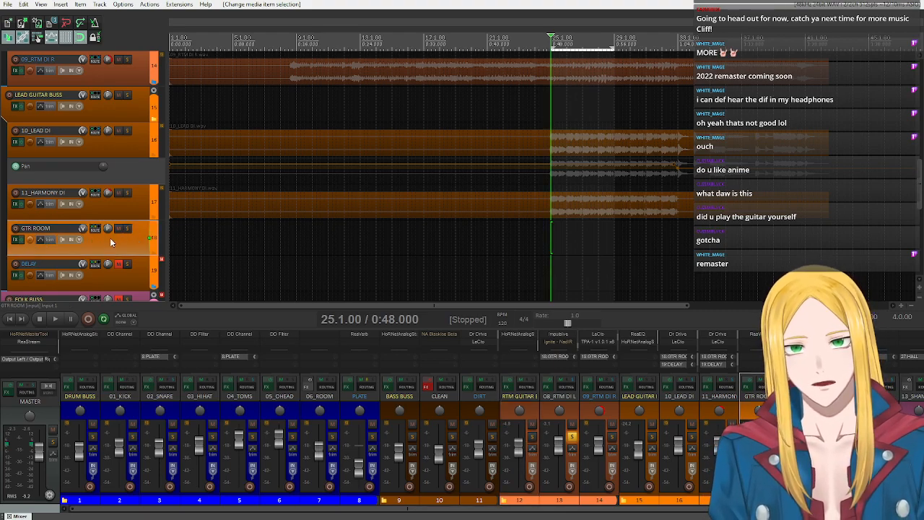
left_click(15, 239)
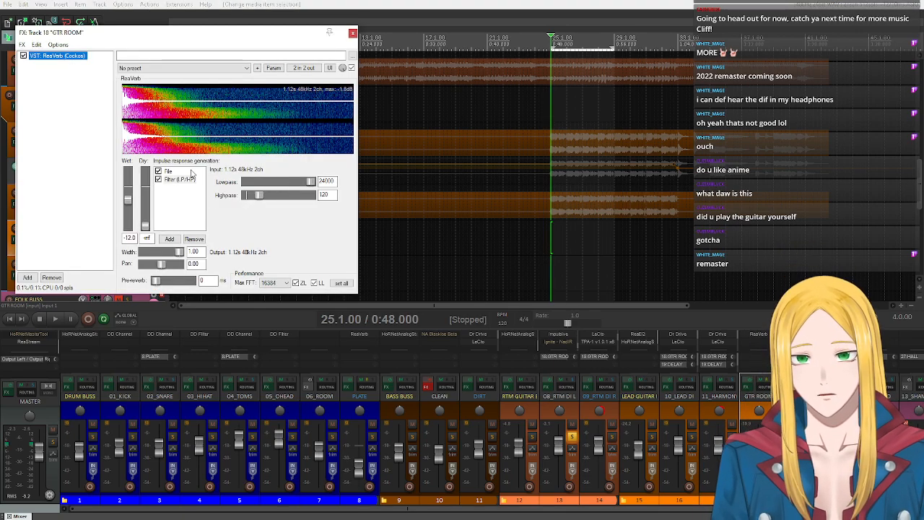
left_click(168, 172)
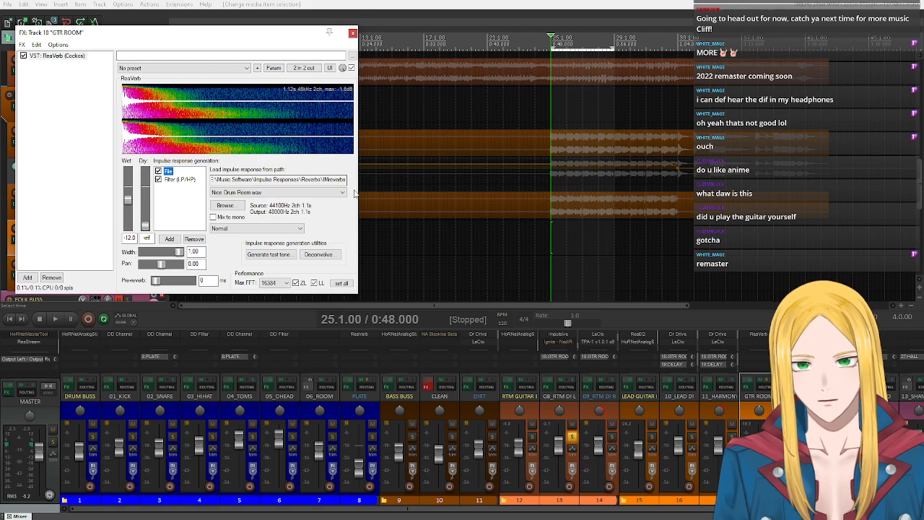
left_click(304, 192)
left_click(305, 190)
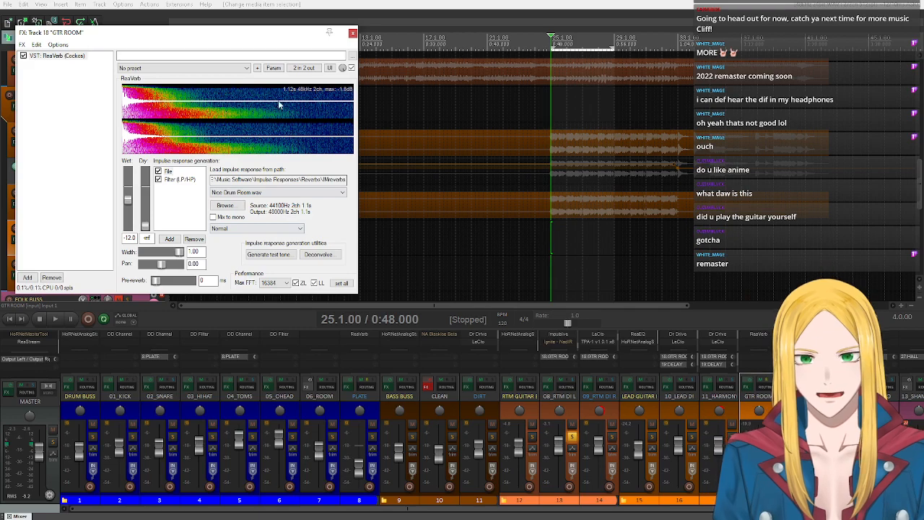
- Reveal GTR ROOM in the mixer, look through ReaVerb's list of impulse response files, and close the effects chain
left_click(514, 509)
left_click_drag(514, 509, 661, 515)
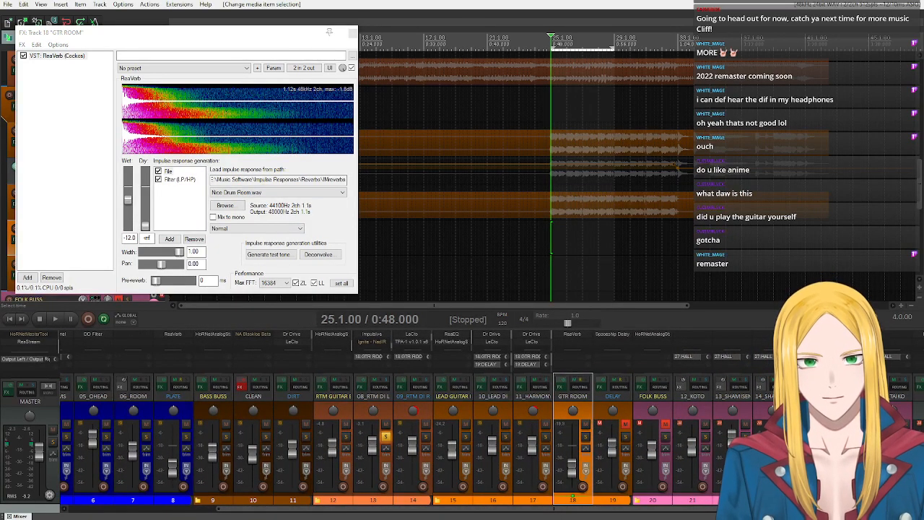
left_click_drag(194, 32, 467, 85)
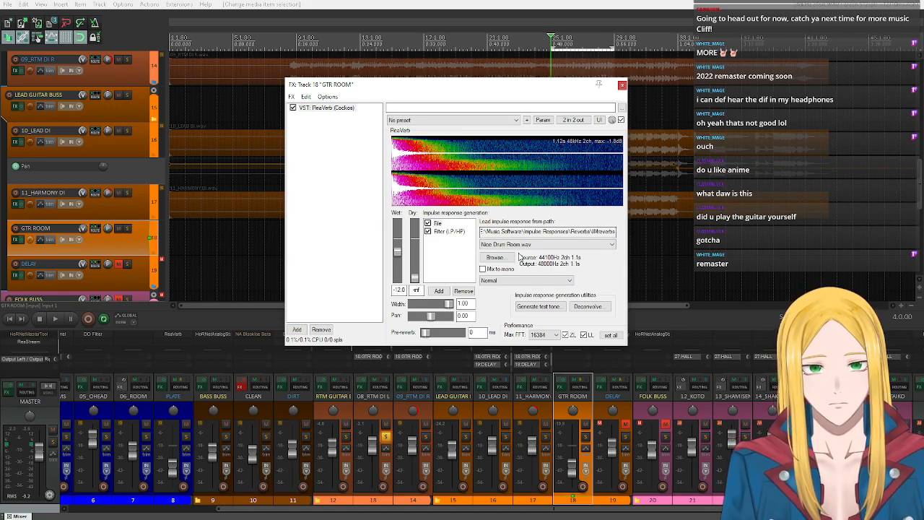
left_click(521, 245)
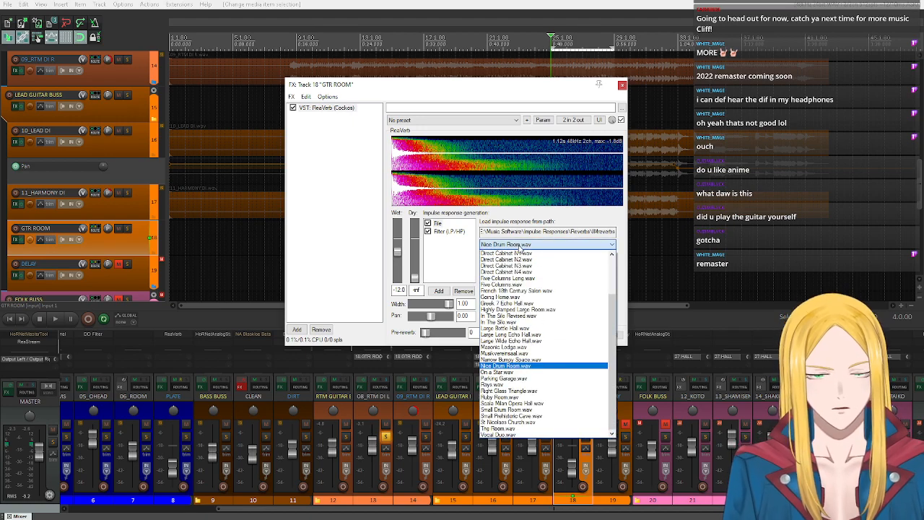
left_click(522, 244)
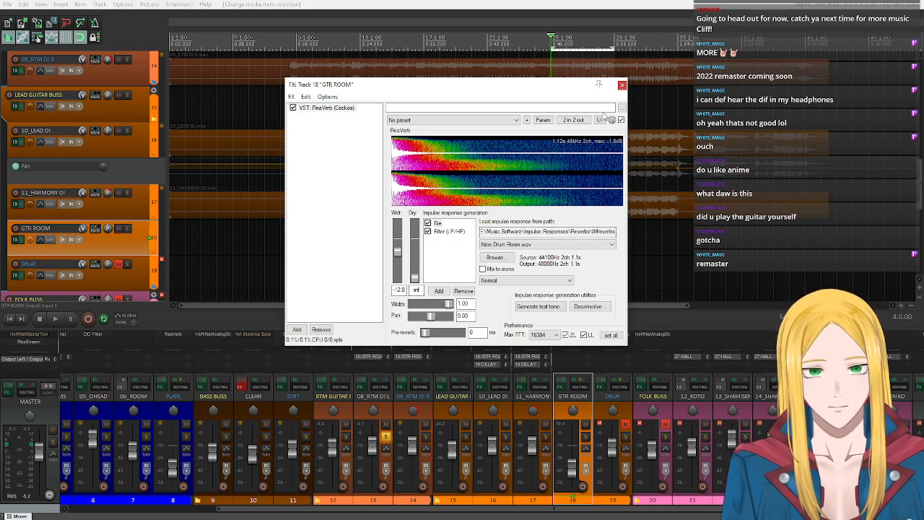
left_click(622, 84)
- Solo GTR ROOM instead of 08_RTM DI L and play the selected bars
left_click(586, 437)
left_click(385, 436)
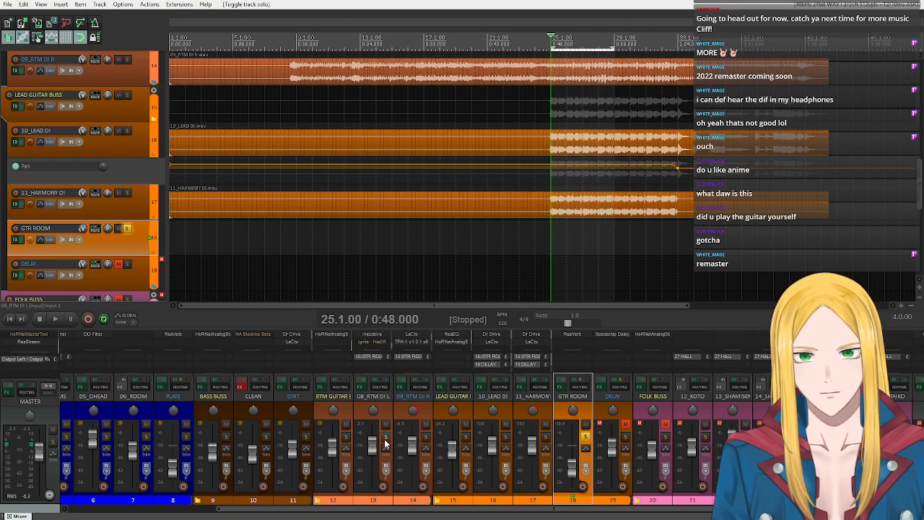
left_click(55, 319)
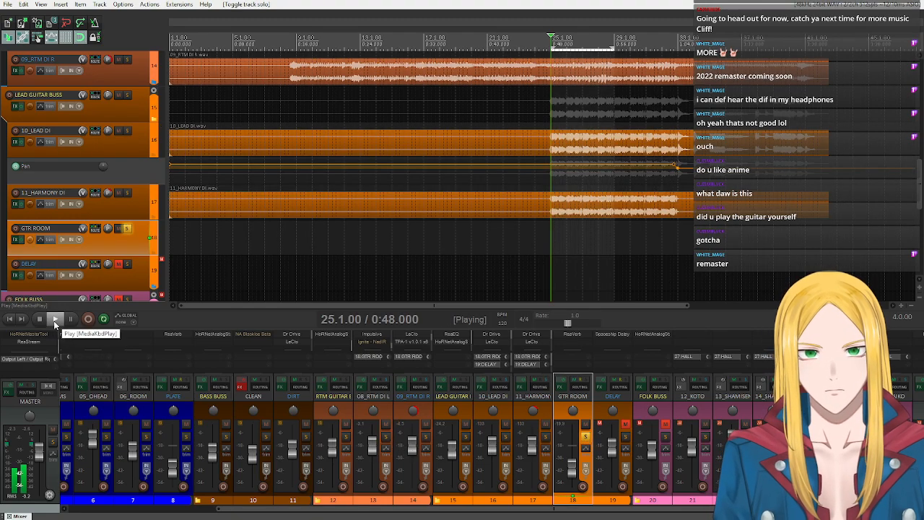
- Raise GTR ROOM's volume during playback, compare with its solo off and on, and stop playback
left_click_drag(570, 471, 576, 457)
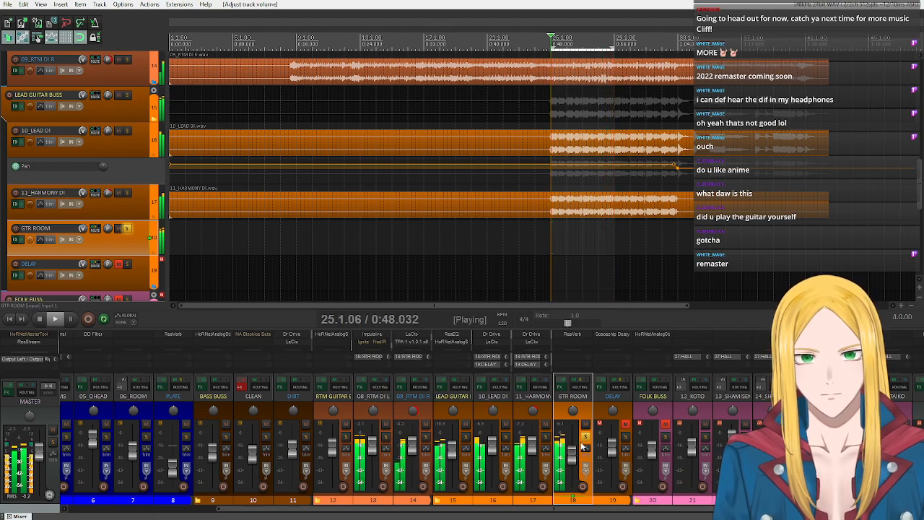
left_click(585, 436)
left_click(586, 437)
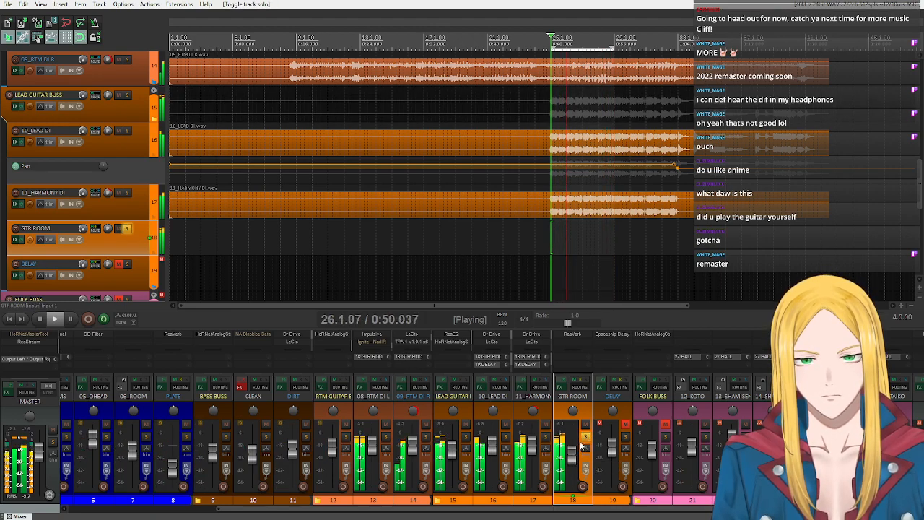
key("space")
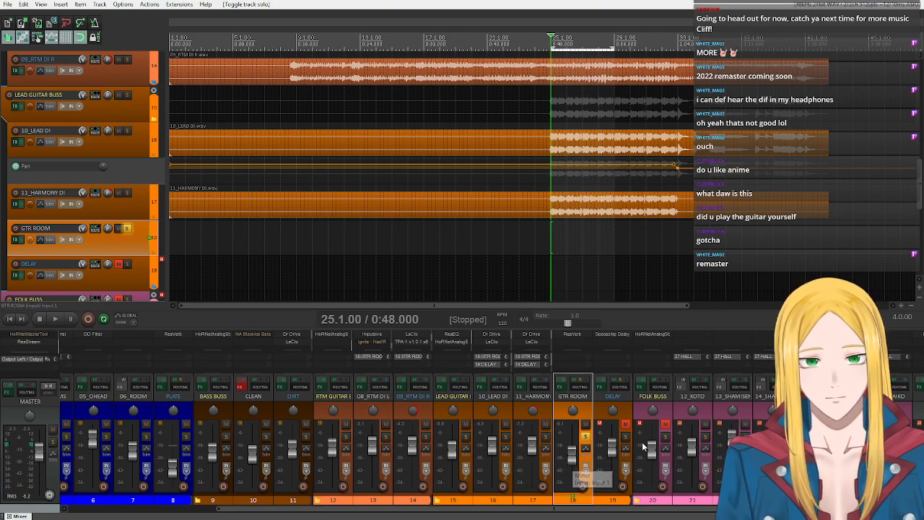
- Lower GTR ROOM's volume back to a subtle room level and turn off its solo
left_click_drag(571, 460, 571, 473)
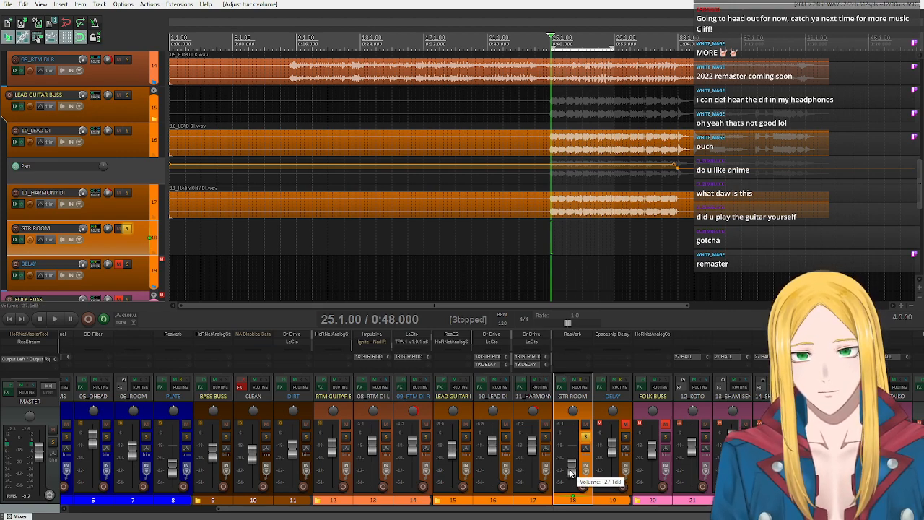
left_click_drag(571, 471, 574, 471)
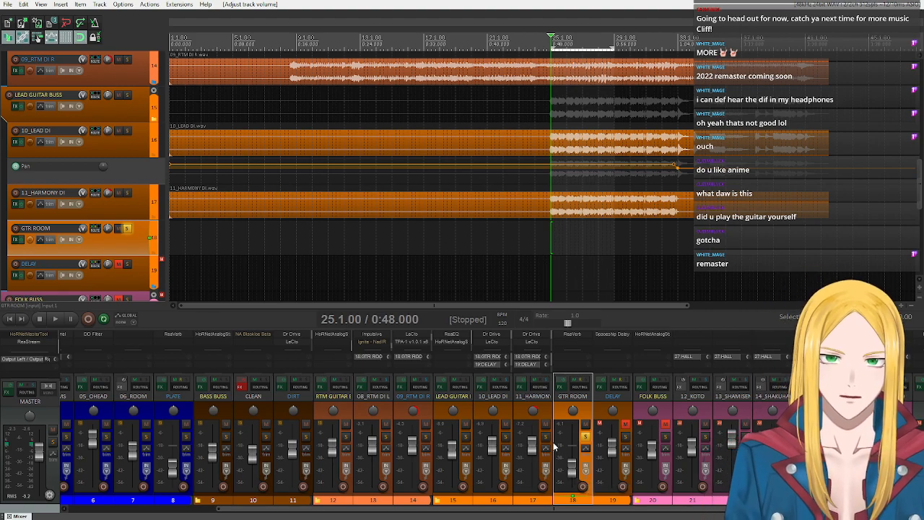
left_click(584, 438)
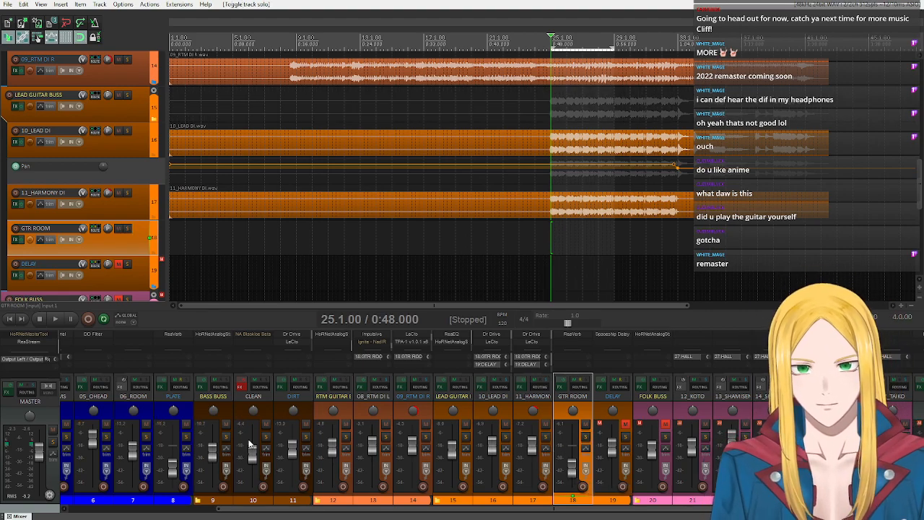
- Open the RTM GUITAR BUSS effects chain and examine its ReaEQ and bypassed ReaXcomp with the SMG RTM GTR preset
left_click(347, 411)
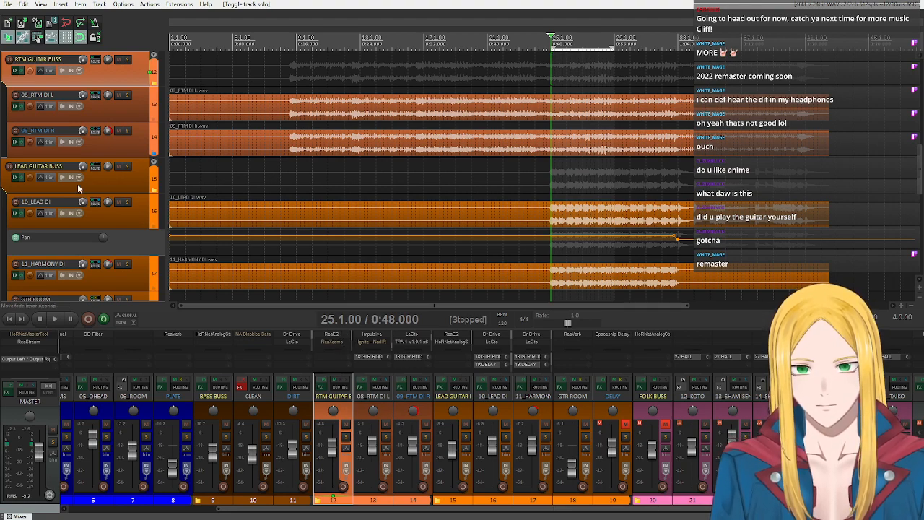
scroll(65, 142, "up", 1)
left_click(15, 106)
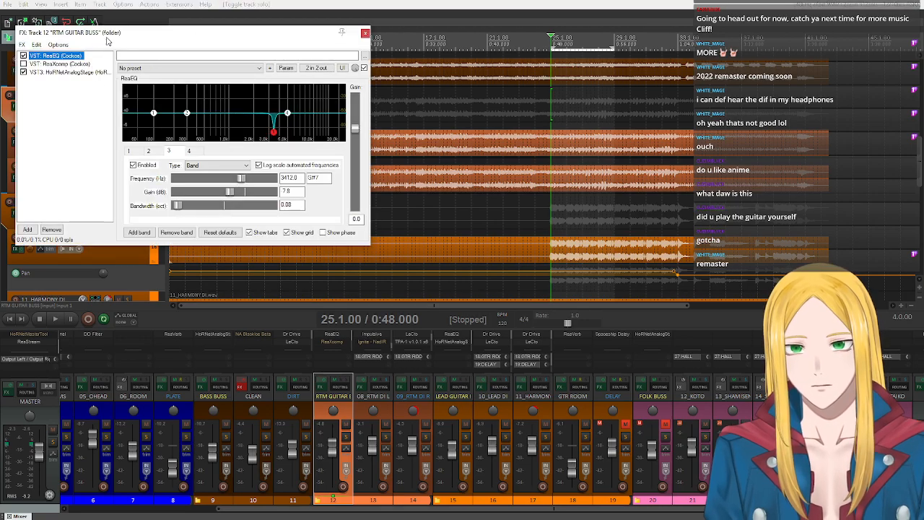
left_click_drag(101, 33, 239, 55)
left_click(194, 85)
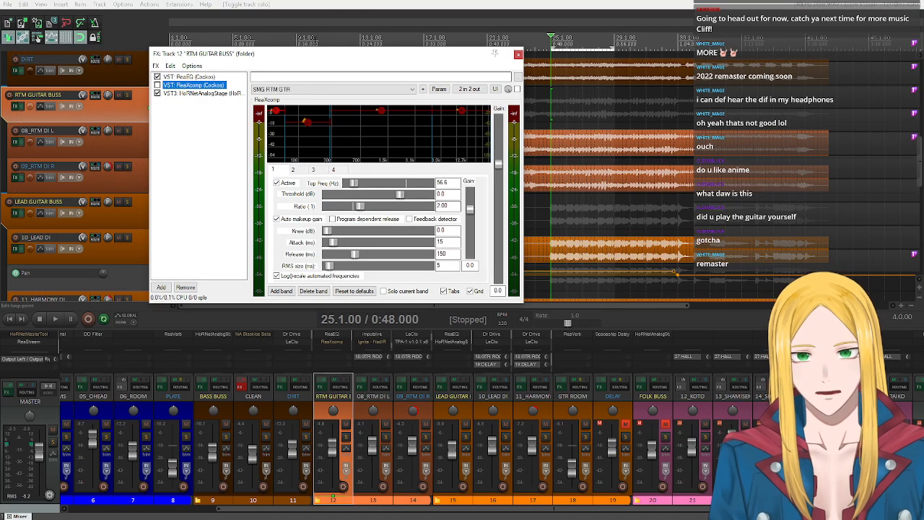
left_click_drag(320, 55, 402, 48)
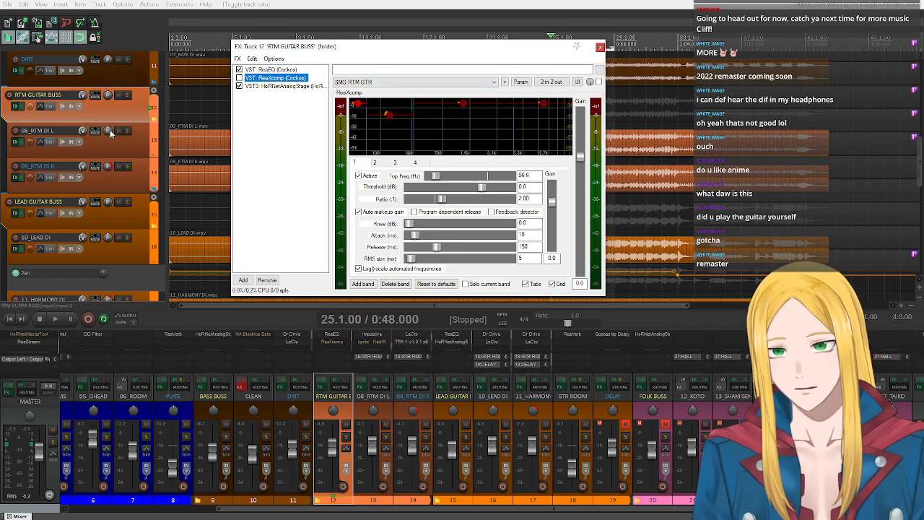
- Play the selected bars, pan 08_RTM DI L far to the left, and stop playback
left_click_drag(346, 509, 385, 498)
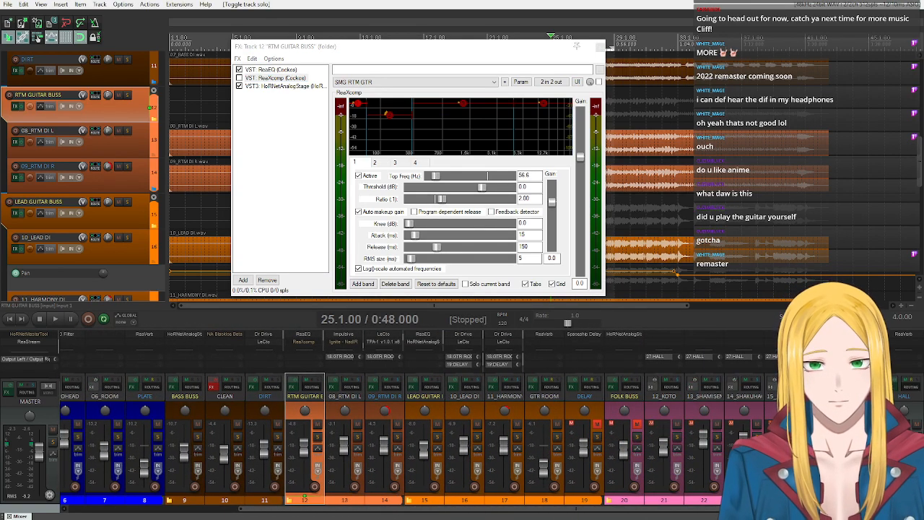
left_click(54, 319)
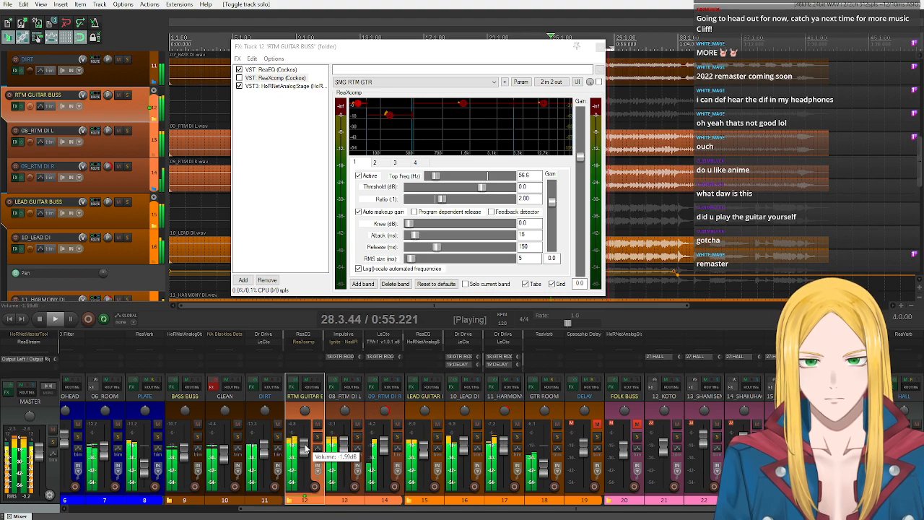
mouse_move(347, 411)
left_mouse_down()
mouse_move(347, 437)
mouse_move(351, 419)
left_mouse_up()
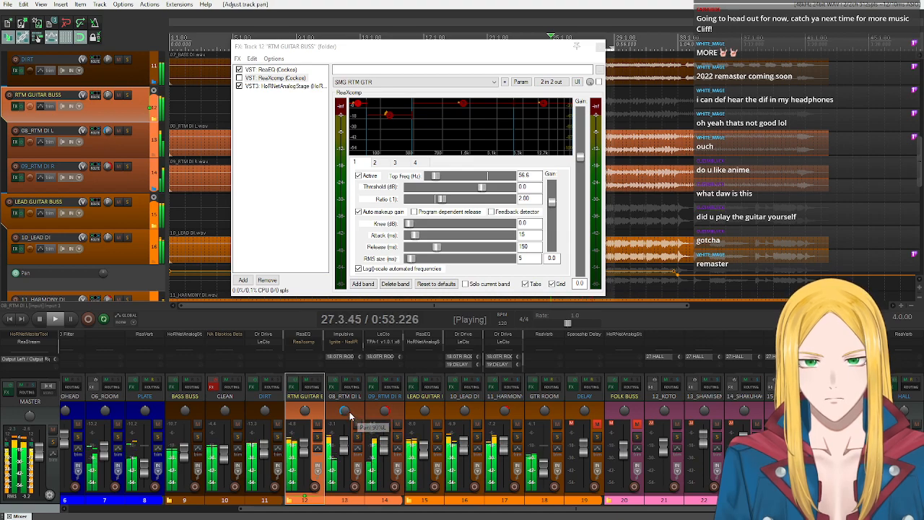
key("space")
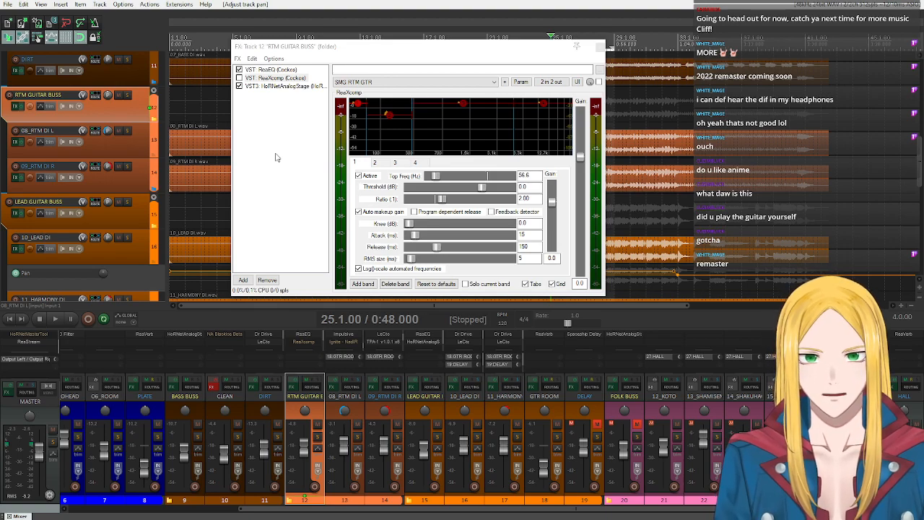
- Make a four-bar time selection from 33.1.00 and place the edit cursor at its start
left_click_drag(436, 48, 409, 200)
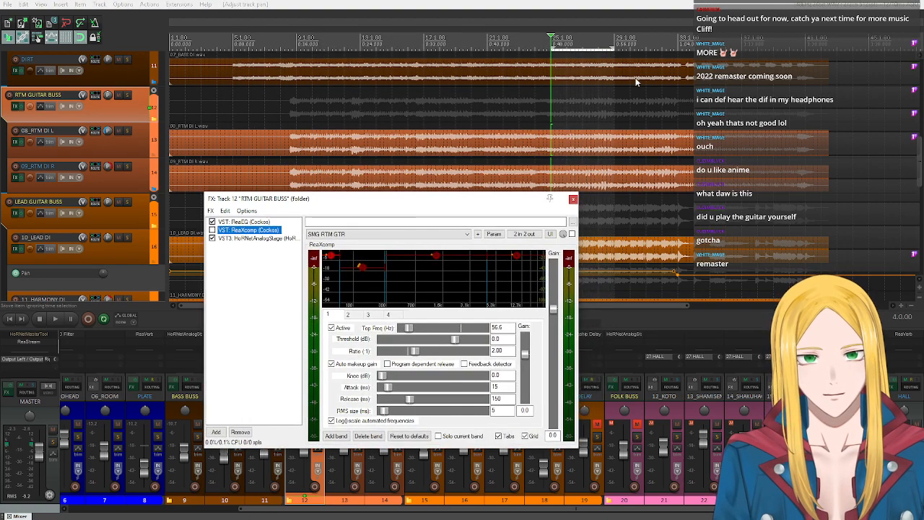
left_click_drag(679, 42, 742, 42)
left_click(679, 51)
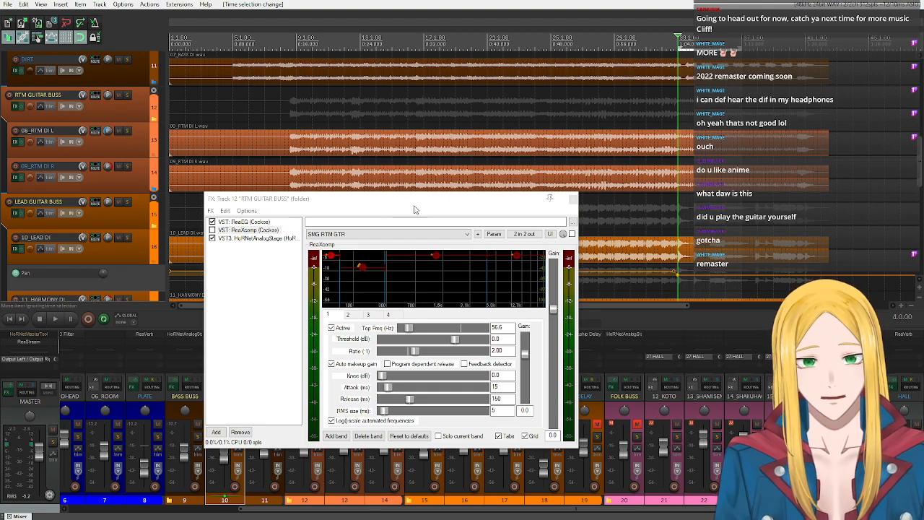
- Examine the RTM GUITAR BUSS ReaEQ while playing from 33.1.00, stop playback, and show ReaXcomp again
left_click_drag(411, 199, 446, 63)
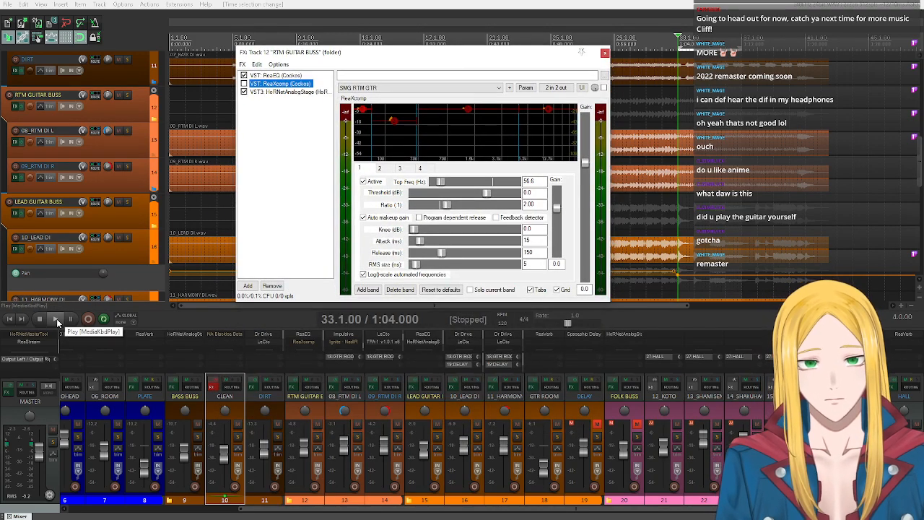
left_click(288, 76)
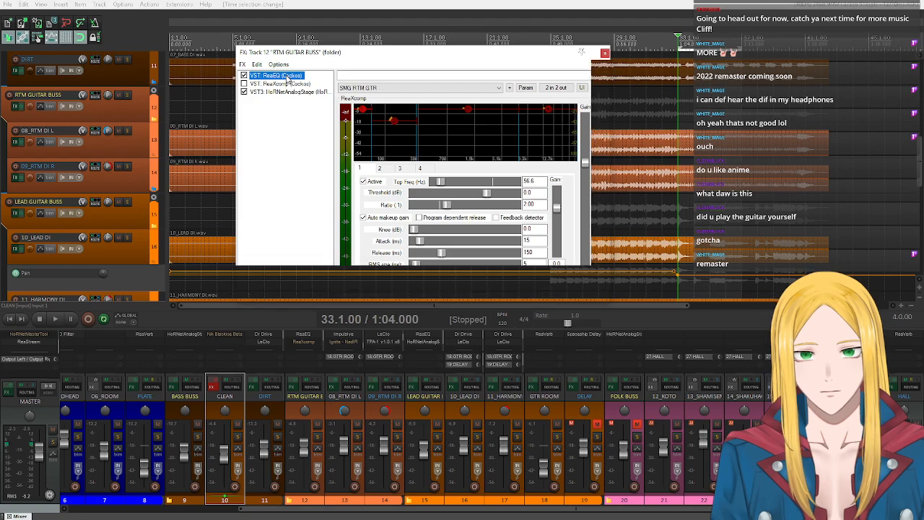
left_click(55, 321)
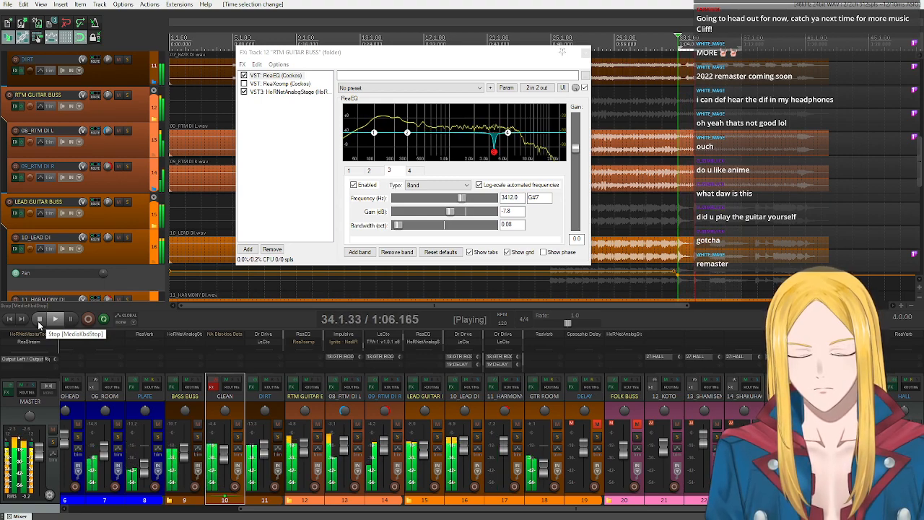
left_click(38, 320)
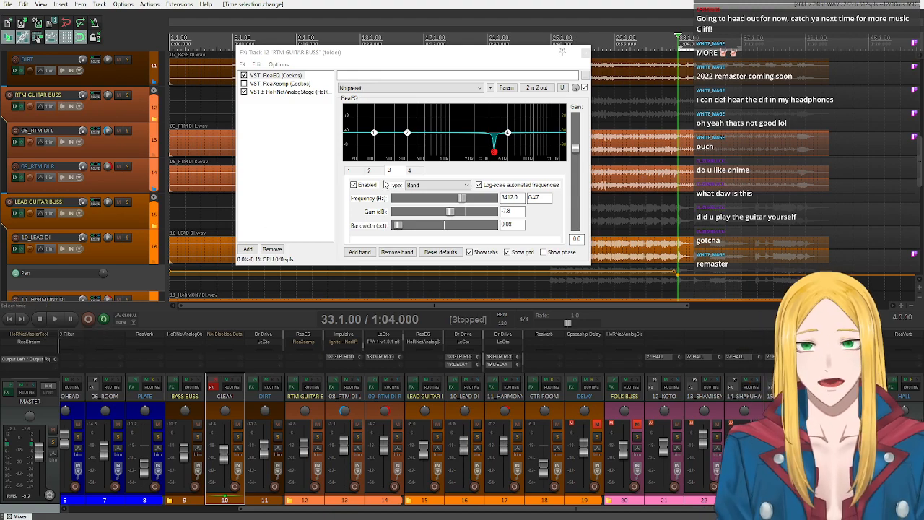
left_click(267, 84)
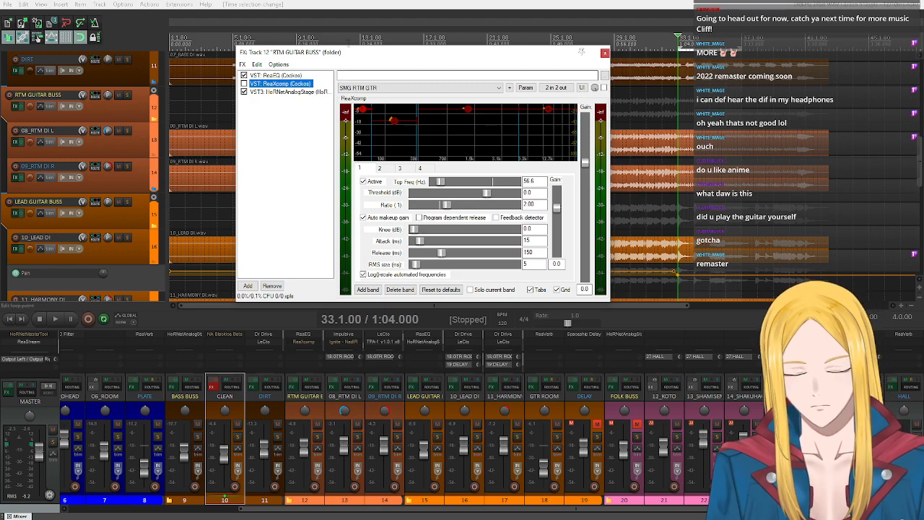
- Examine the bypassed ReaXcomp on the RTM GUITAR BUSS and show the settings of its band 2
left_click(393, 87)
left_click(285, 143)
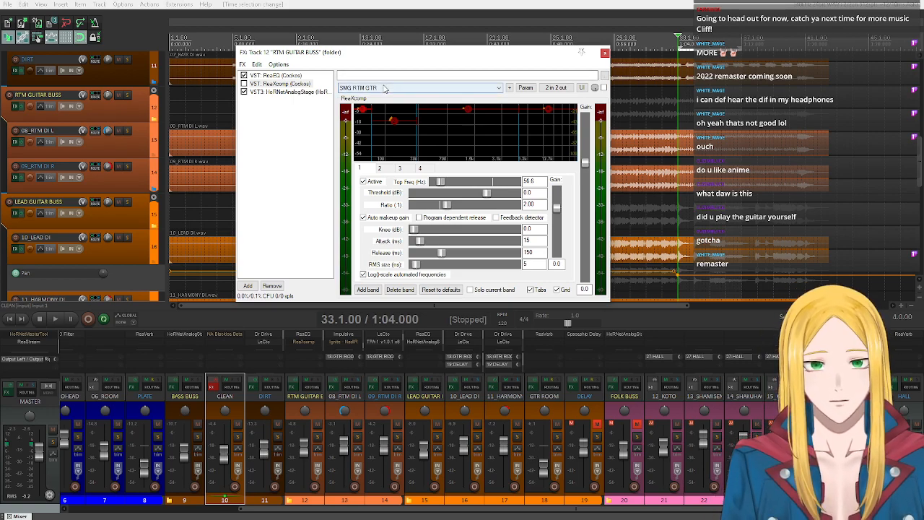
left_click(392, 122)
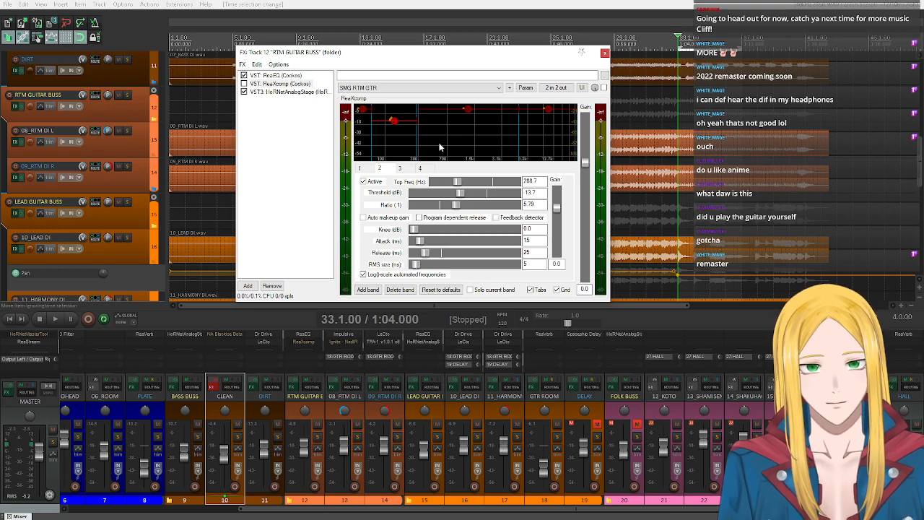
- Mute the LEAD GUITAR BUSS, enable ReaXcomp on the RTM GUITAR BUSS during playback, then stop and close the effects chain
left_click(118, 201)
left_click(58, 318)
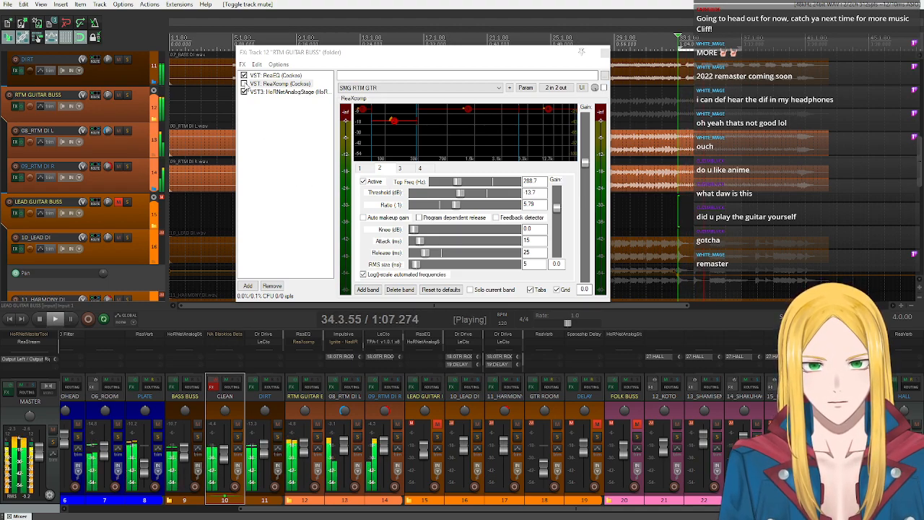
left_click(245, 83)
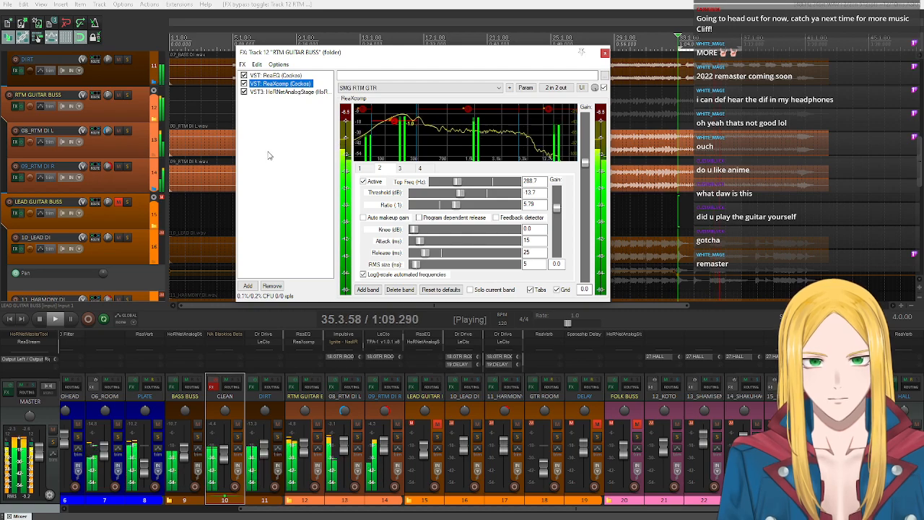
left_click(39, 318)
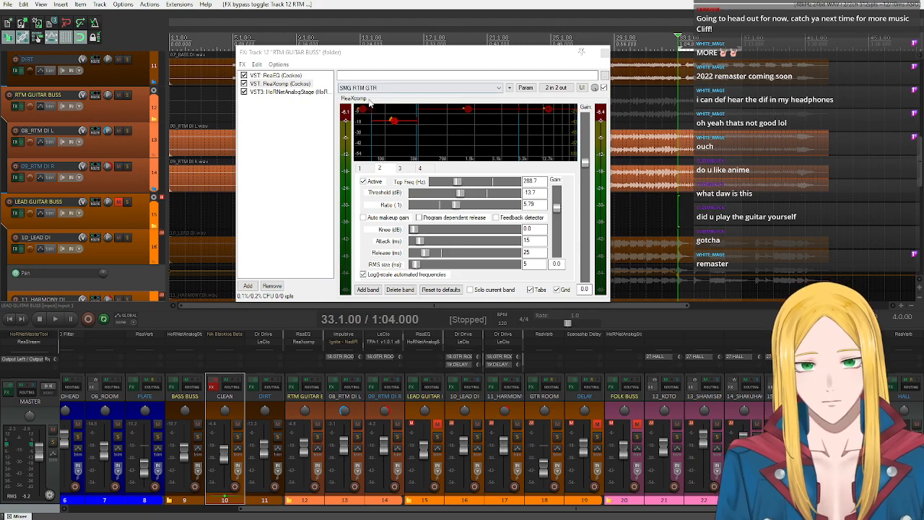
left_click(605, 52)
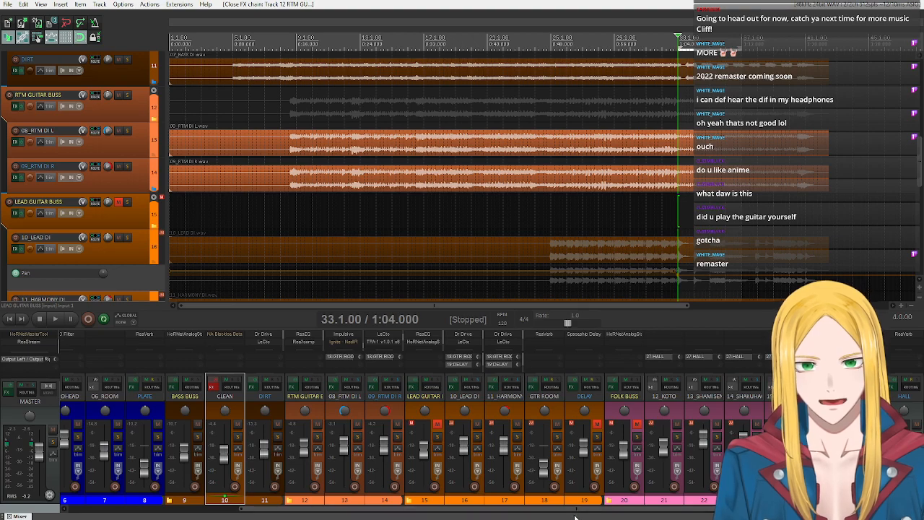
- Unmute and solo the LEAD GUITAR BUSS, and make a time selection from 25.1.00 to 29.1.00 with the edit cursor at its start
left_click(437, 423)
left_click(438, 436)
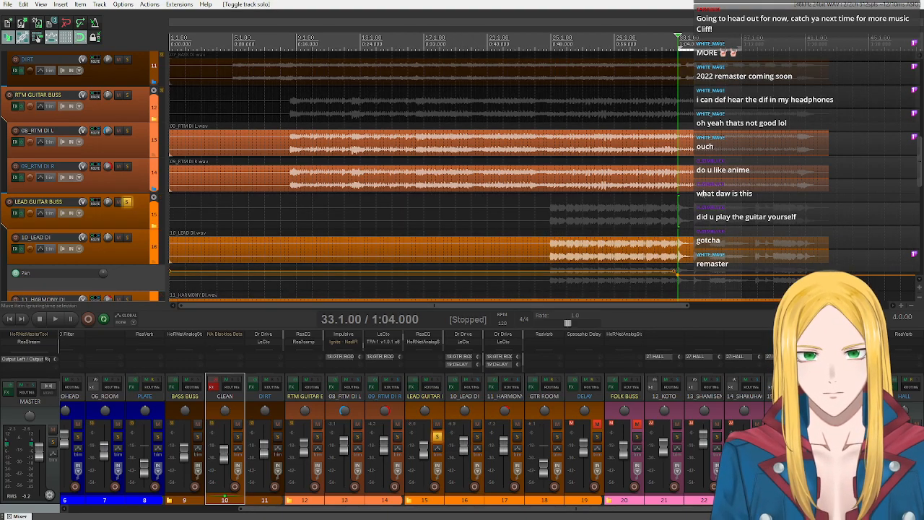
left_click_drag(547, 66, 615, 59)
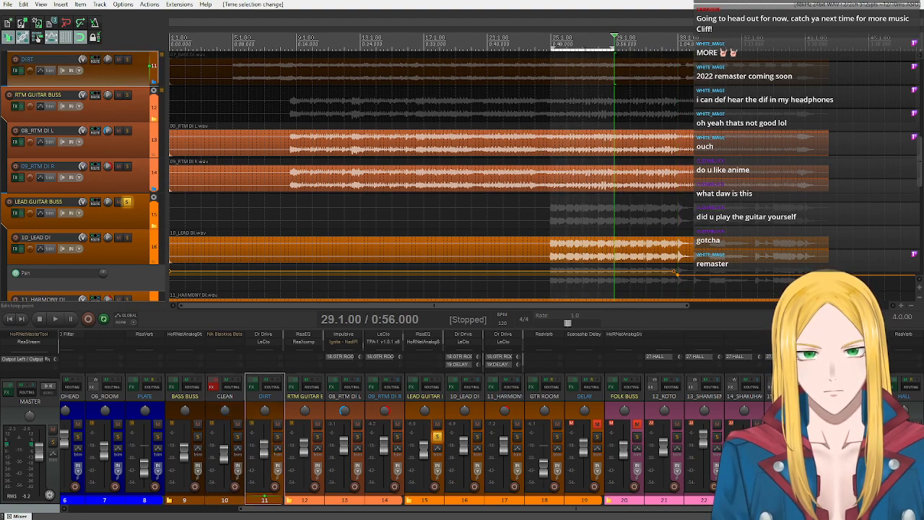
key("Home")
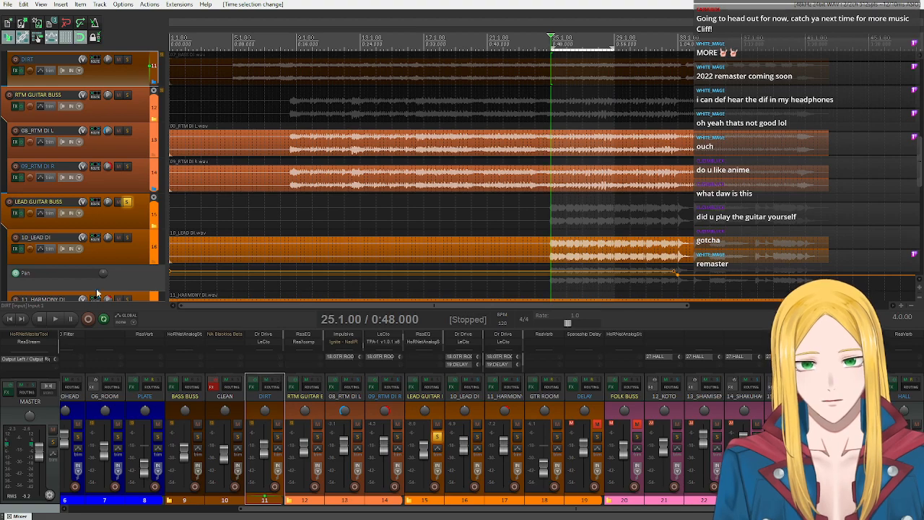
- Open the 10_LEAD DI effects chain and examine its Dr Drive, LeCto and Impulsive plug-ins
left_click(16, 249)
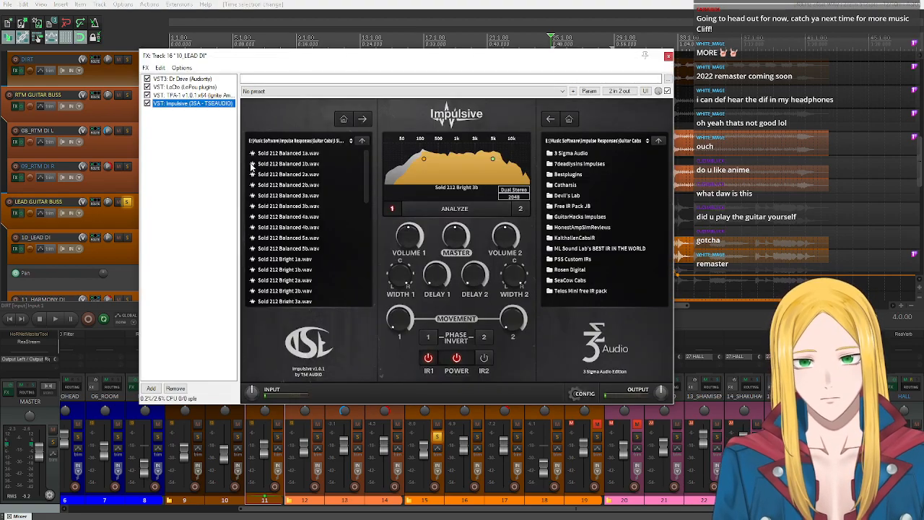
left_click(190, 79)
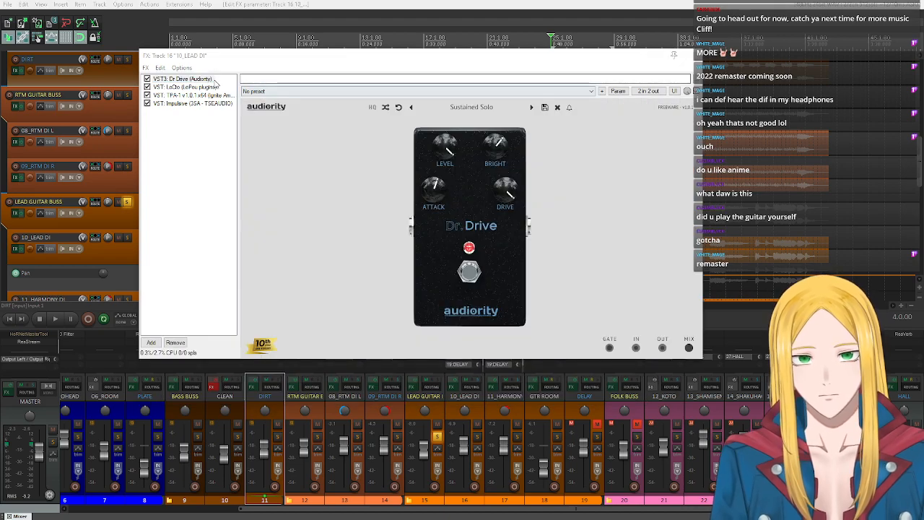
left_click(211, 87)
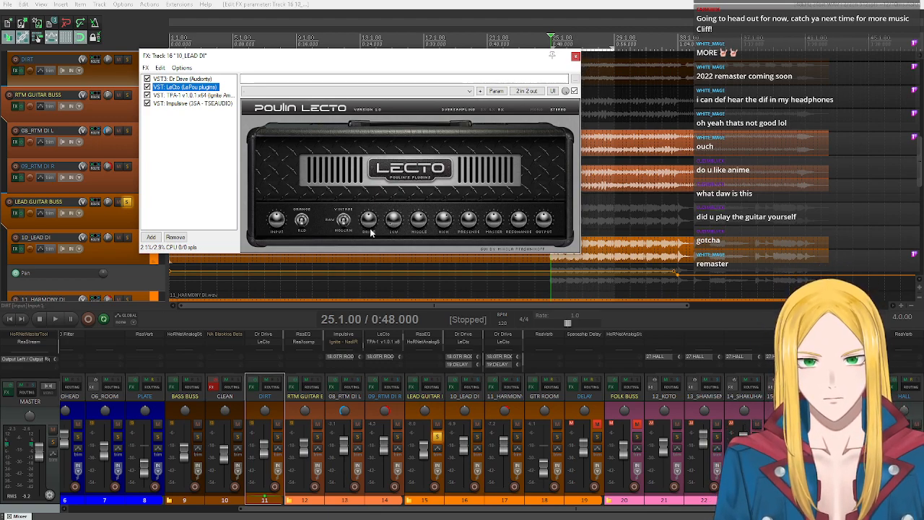
left_click(181, 78)
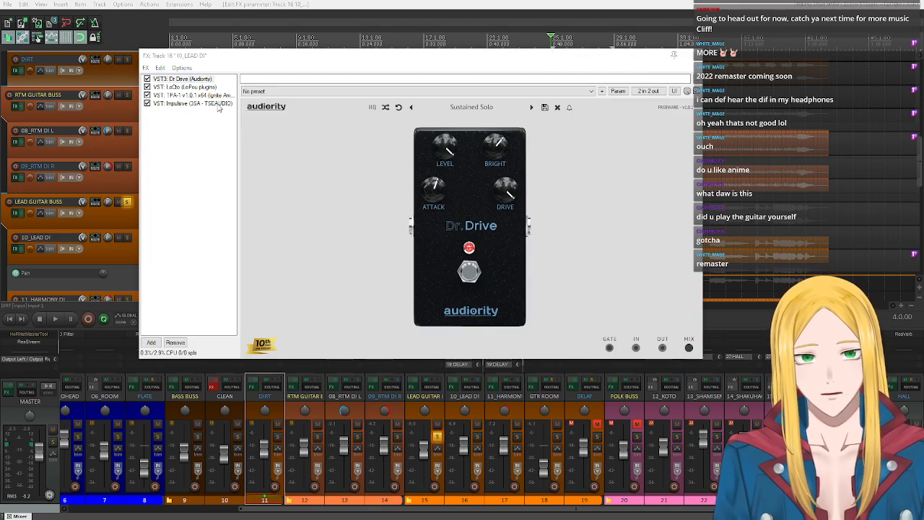
left_click(217, 103)
- Play the soloed lead guitars from 25.1.00 with Impulsive in view, stop playback, and close the 10_LEAD DI effects chain
left_click_drag(439, 64, 406, 69)
left_click(57, 318)
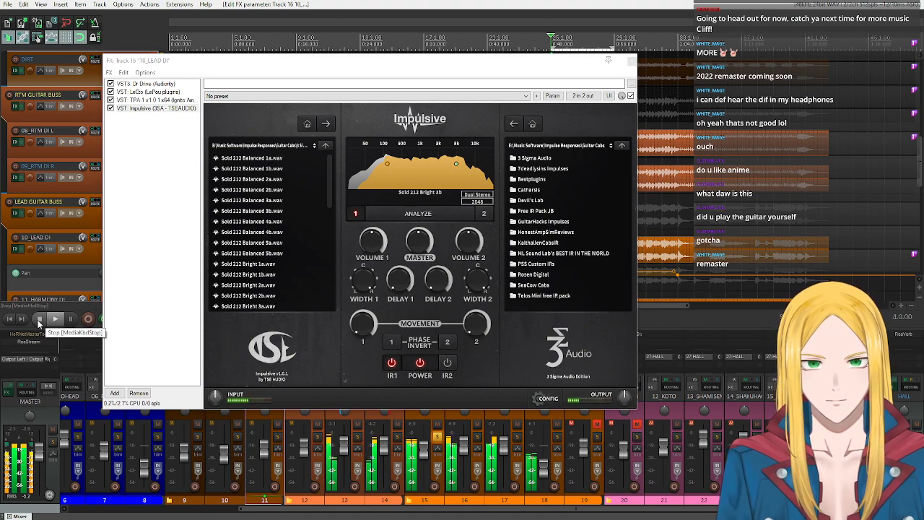
left_click(39, 320)
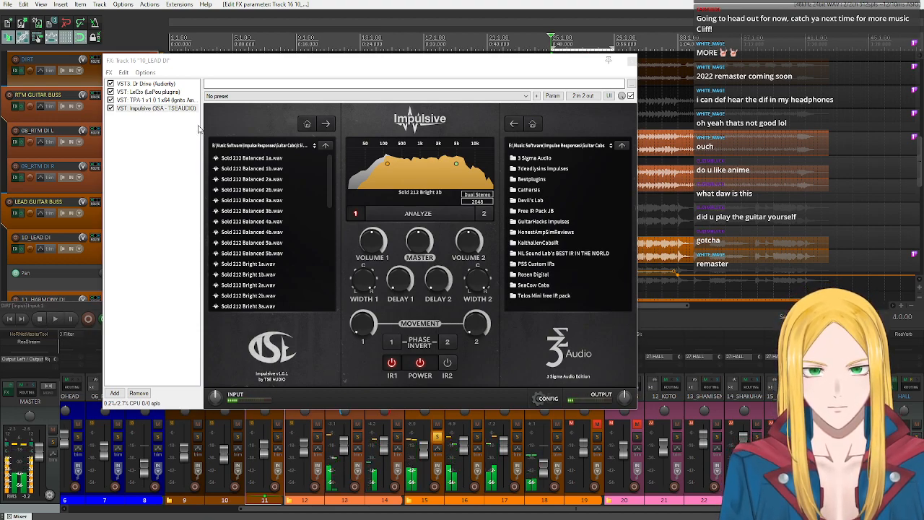
left_click(631, 62)
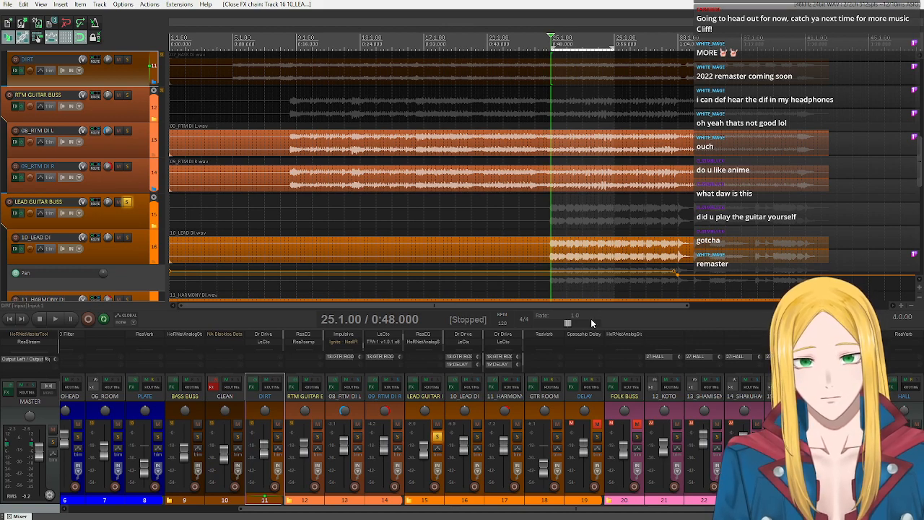
- Open the DELAY track's effects chain and examine Spaceship Delay's settings and its Guitar preset list, keeping Stereo Lead Guitar
double_click(598, 409)
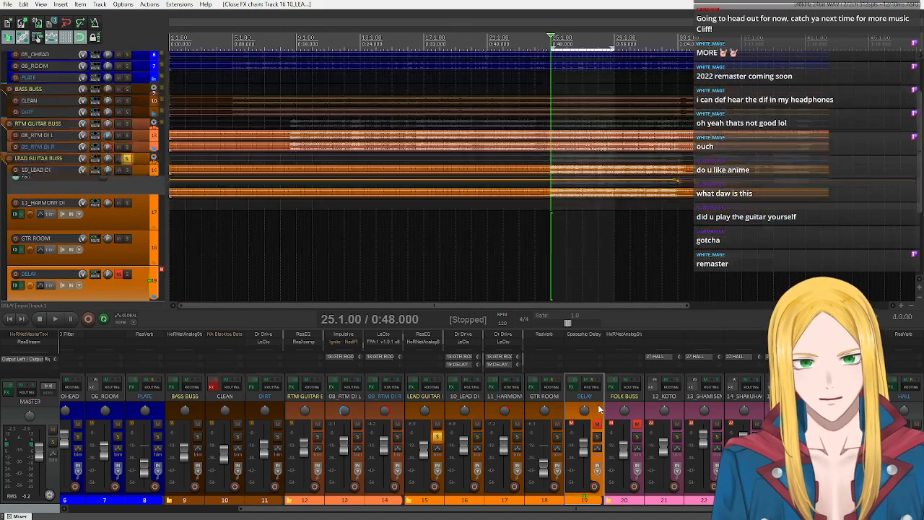
left_click_drag(119, 209, 121, 151)
scroll(122, 120, "up", 3)
scroll(123, 121, "down", 1)
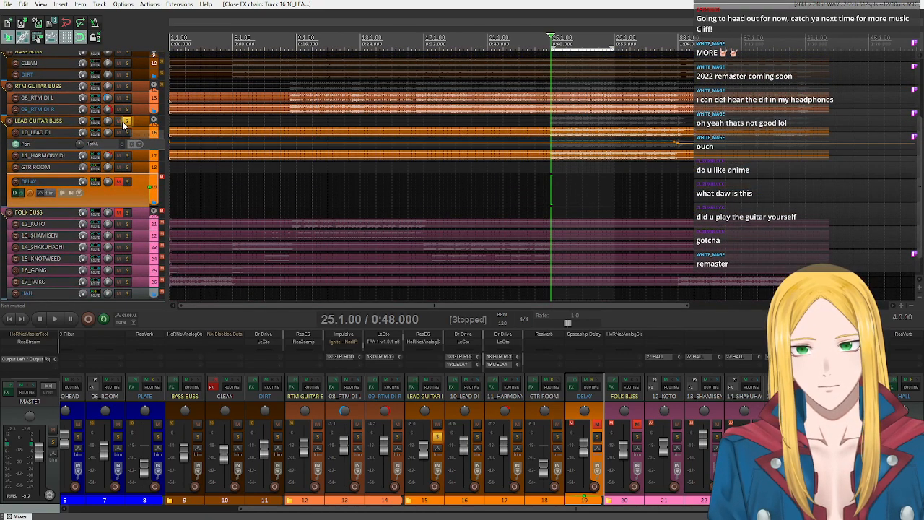
left_click(571, 386)
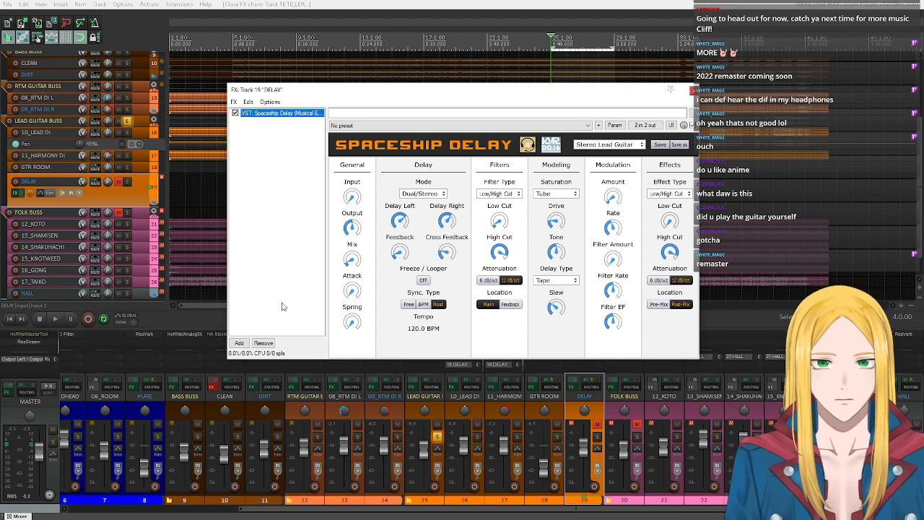
left_click(610, 144)
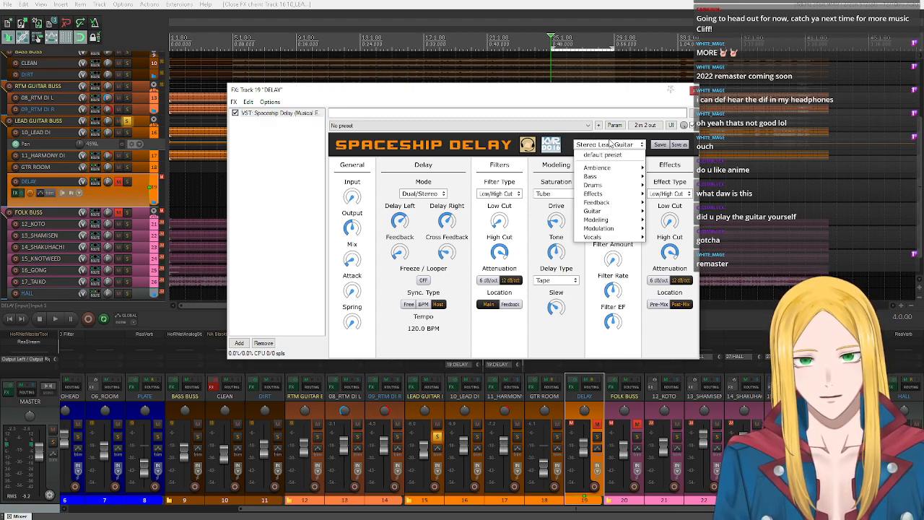
left_click(609, 142)
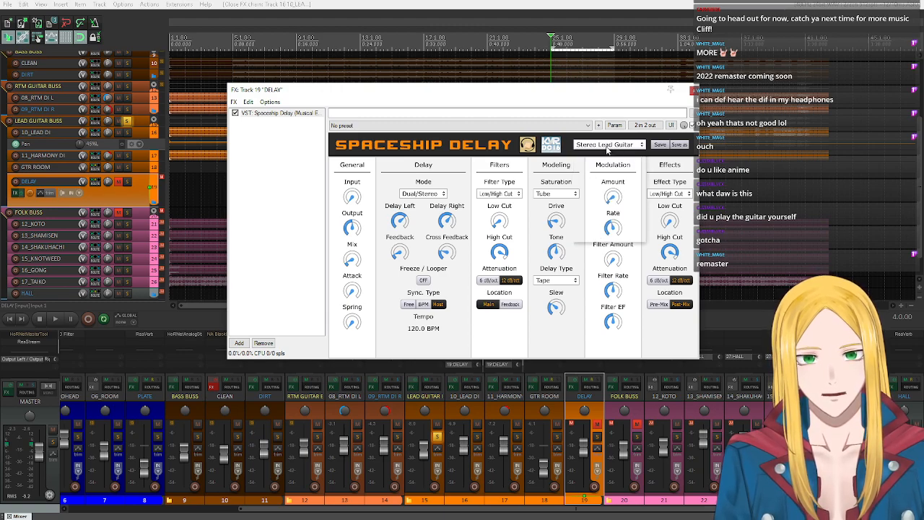
left_click(608, 147)
mouse_move(605, 213)
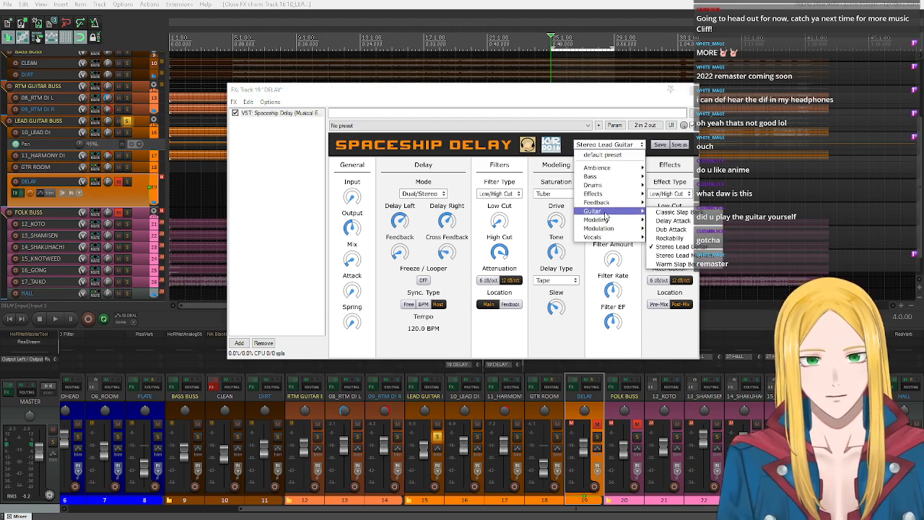
left_click(491, 350)
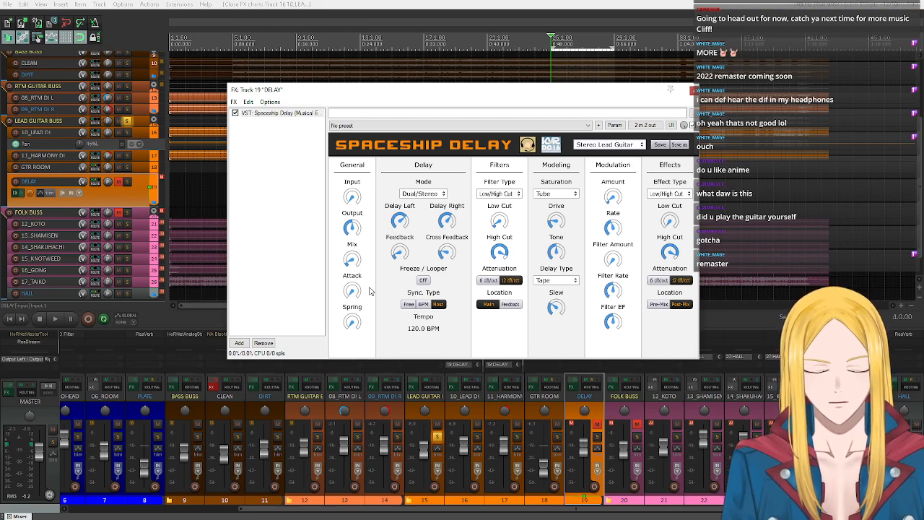
- Move the DELAY effects window aside and check the recent edits in the undo history
left_click_drag(343, 92, 367, 181)
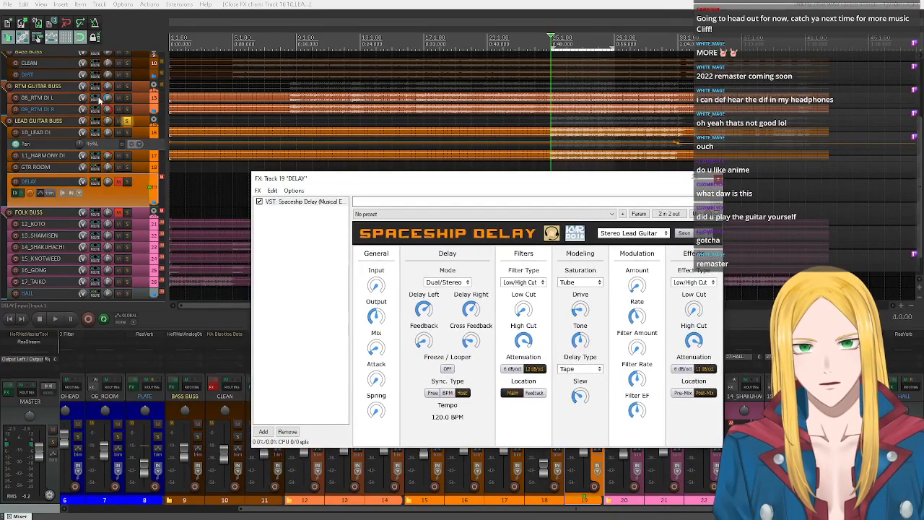
scroll(152, 135, "up", 5)
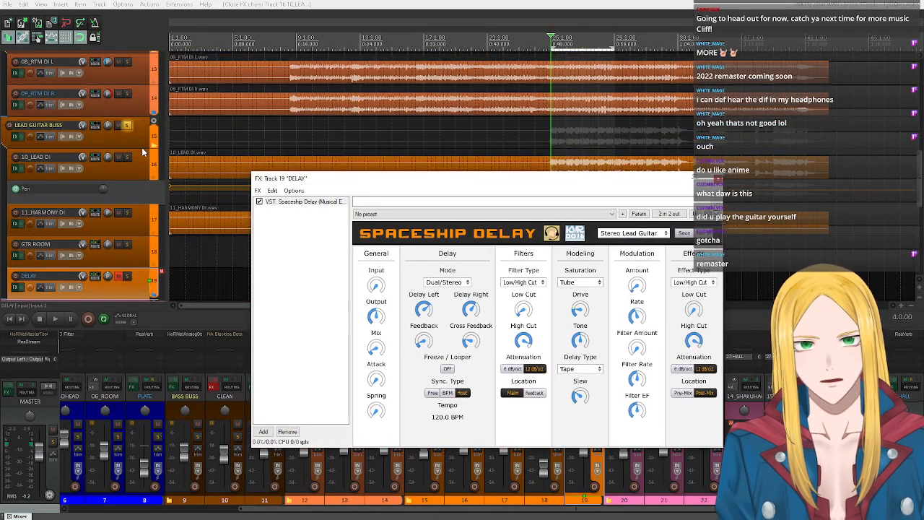
left_click_drag(431, 186, 210, 99)
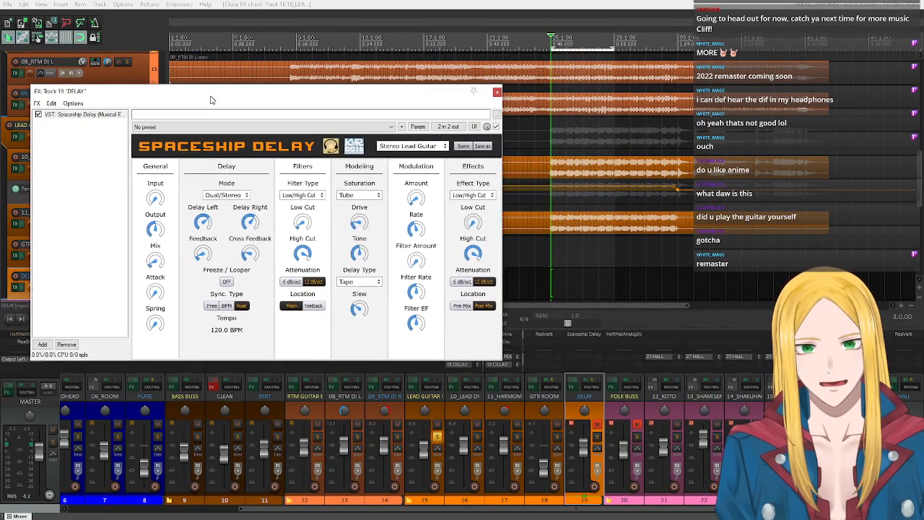
key("ctrl+alt+z")
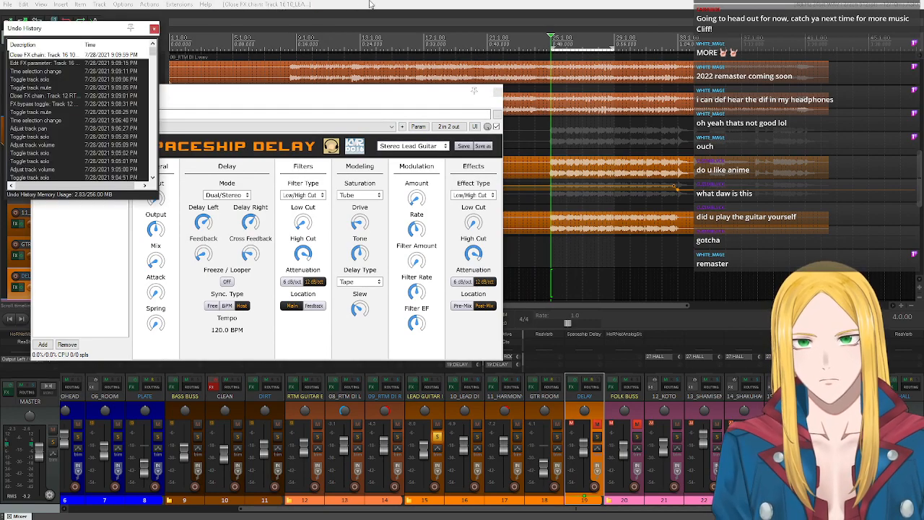
left_click(153, 29)
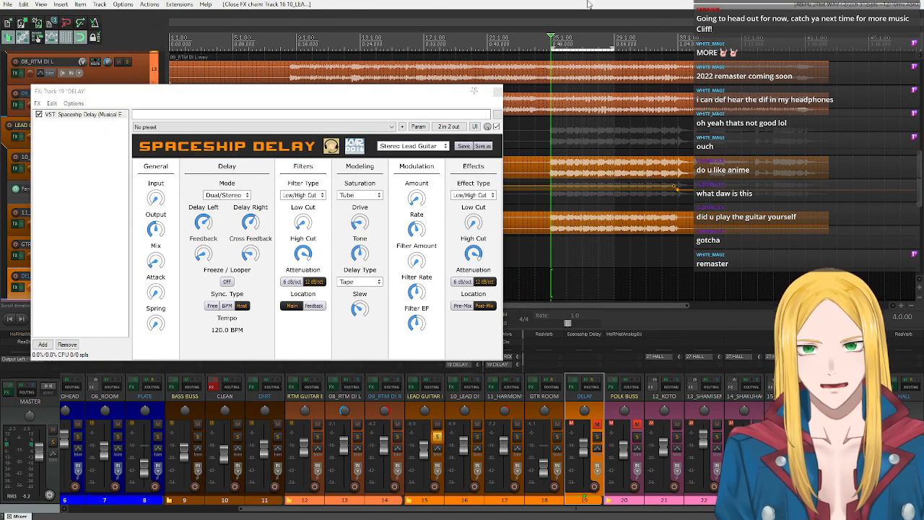
- Compare playback from 25.1.00 with Spaceship Delay bypassed and enabled, then stop and close the DELAY effects chain
left_click(38, 115)
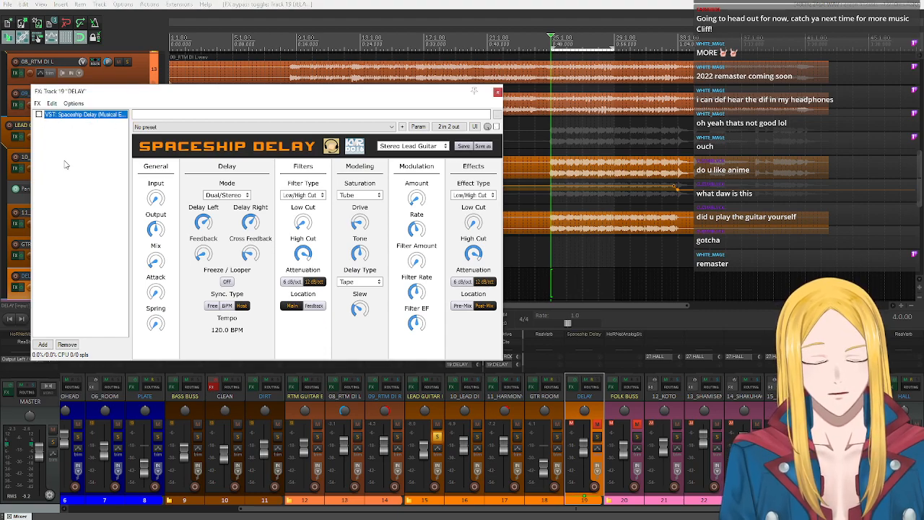
key("space")
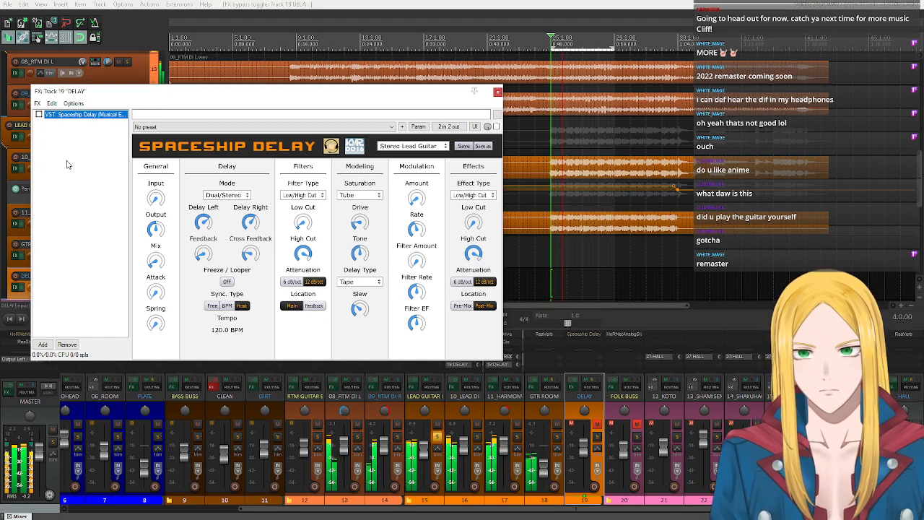
left_click(39, 115)
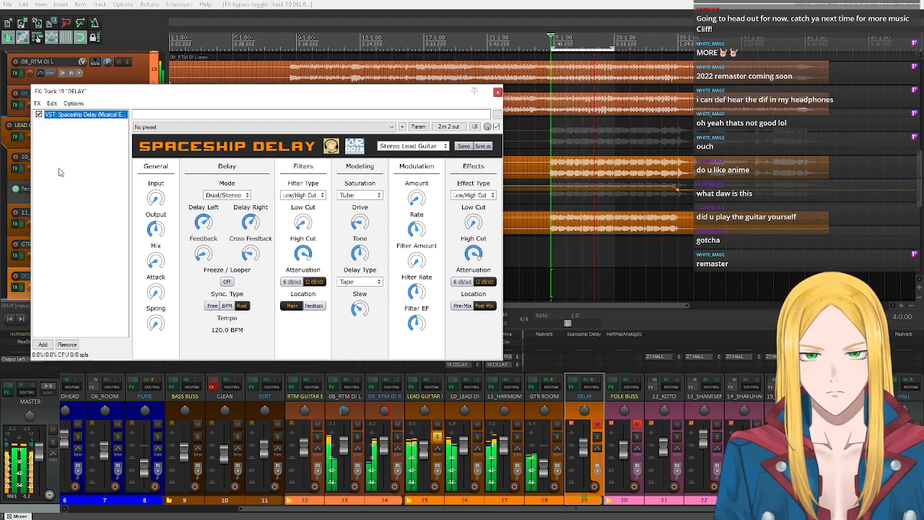
left_click_drag(139, 94, 200, 84)
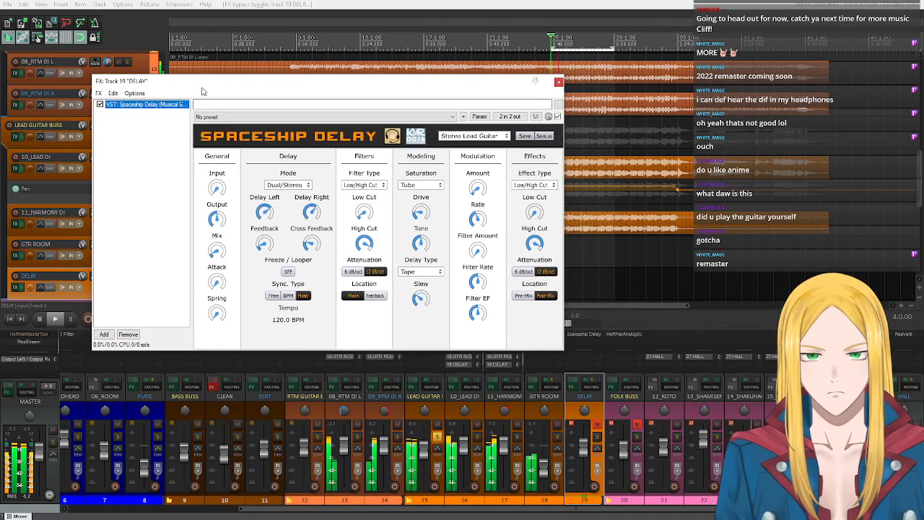
left_click(39, 320)
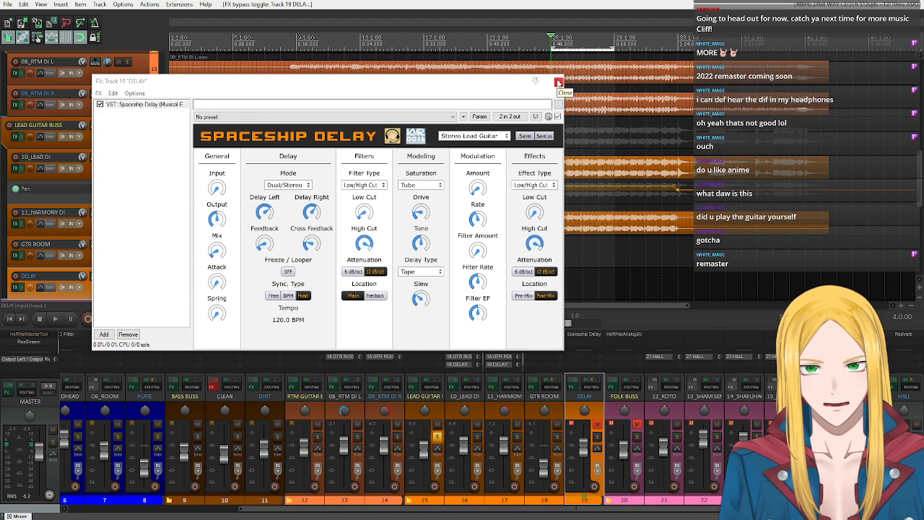
left_click(558, 83)
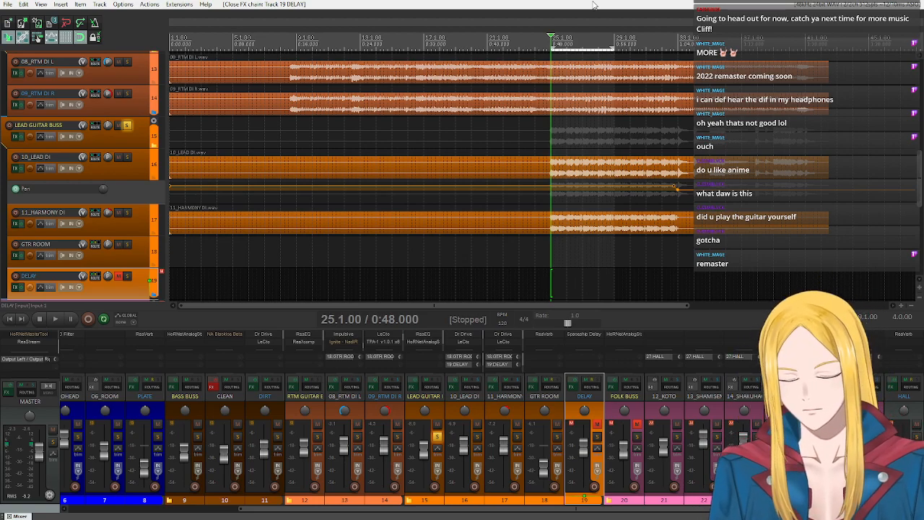
scroll(121, 156, "down", 2)
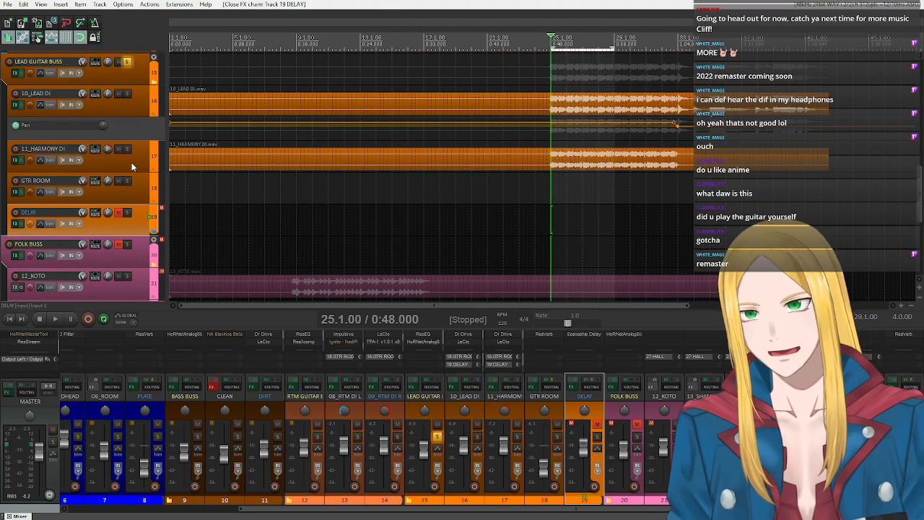
- Select the LEAD GUITAR BUSS track
left_click(135, 80)
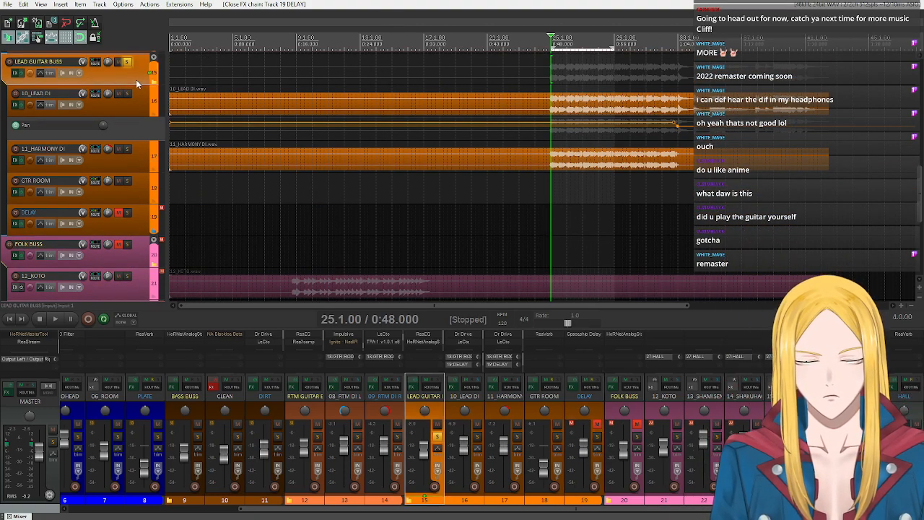
scroll(127, 217, "down", 1)
scroll(133, 148, "up", 3)
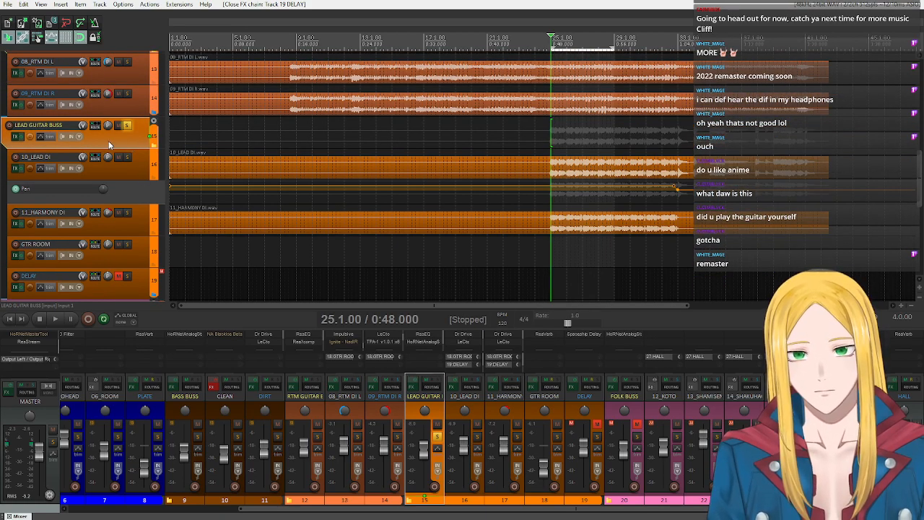
scroll(108, 141, "up", 2)
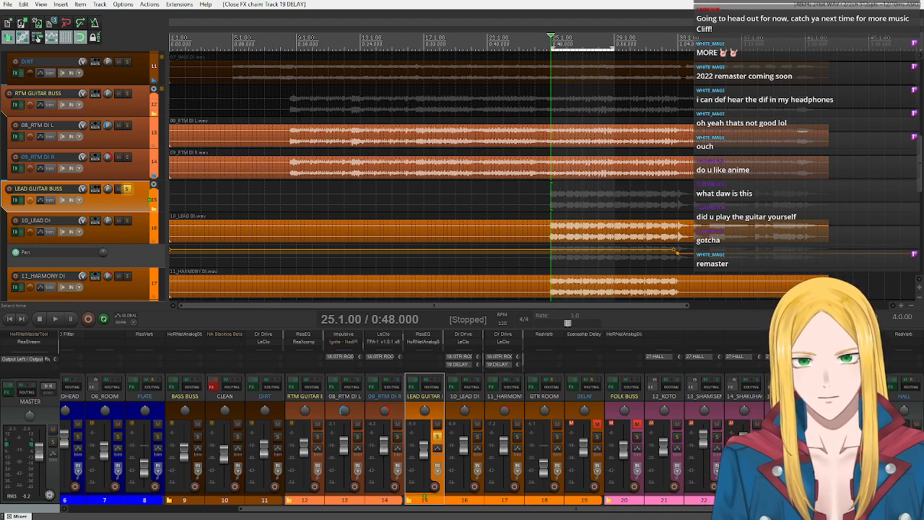
left_click_drag(293, 102, 377, 101)
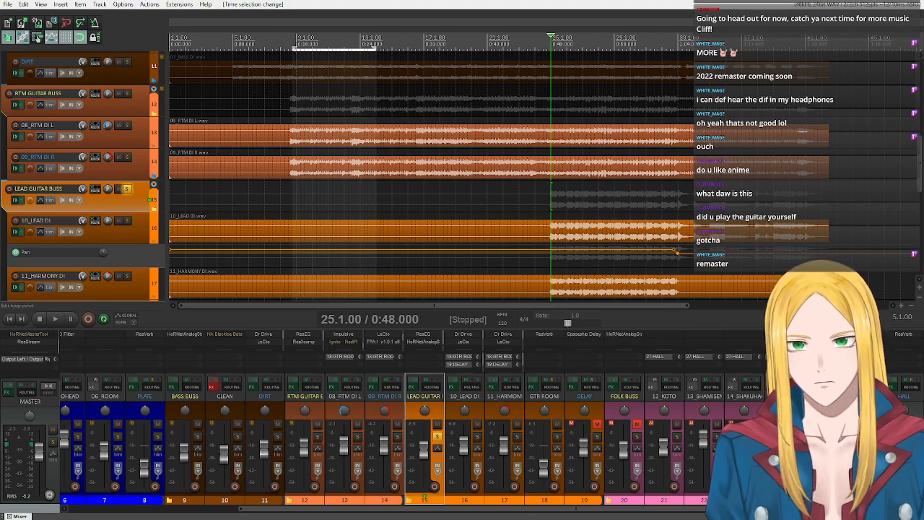
left_click(296, 36)
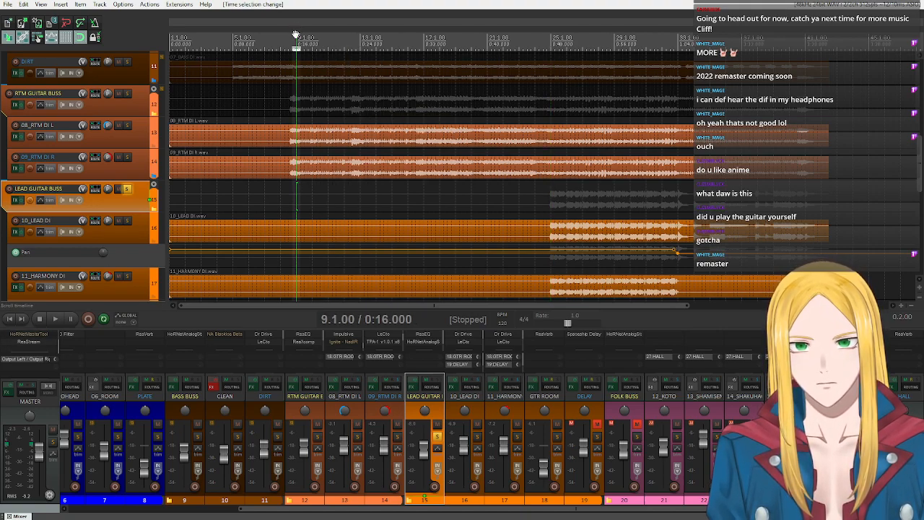
key("Home")
key("Escape")
- Set the time selection from 9.1.00 to 13.1.00 and place the edit cursor at 9.1.00
left_click_drag(292, 46, 364, 47)
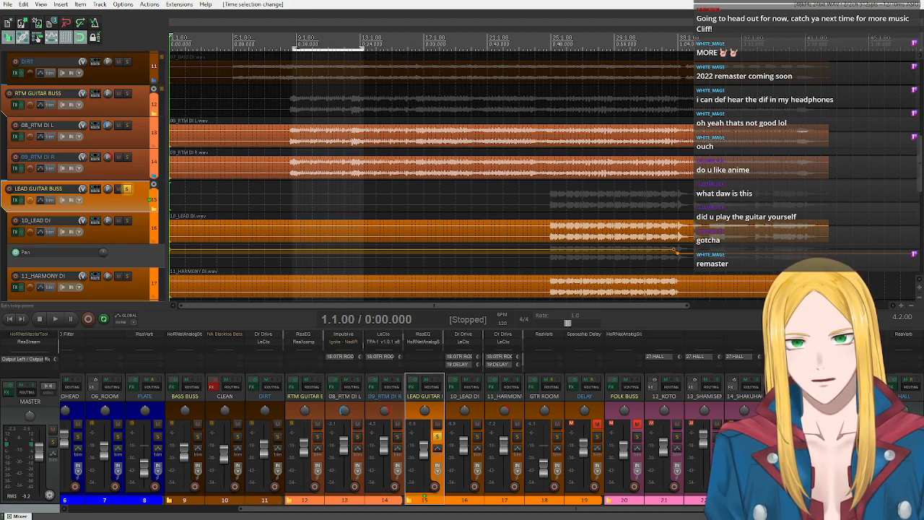
mouse_move(292, 48)
left_mouse_down()
mouse_move(305, 47)
mouse_move(297, 48)
left_mouse_up()
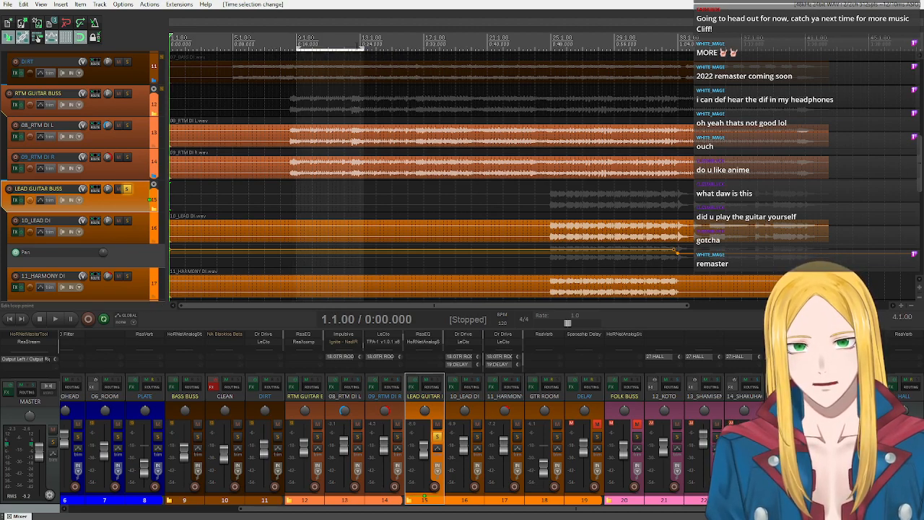
left_click_drag(362, 48, 359, 48)
left_click(295, 48)
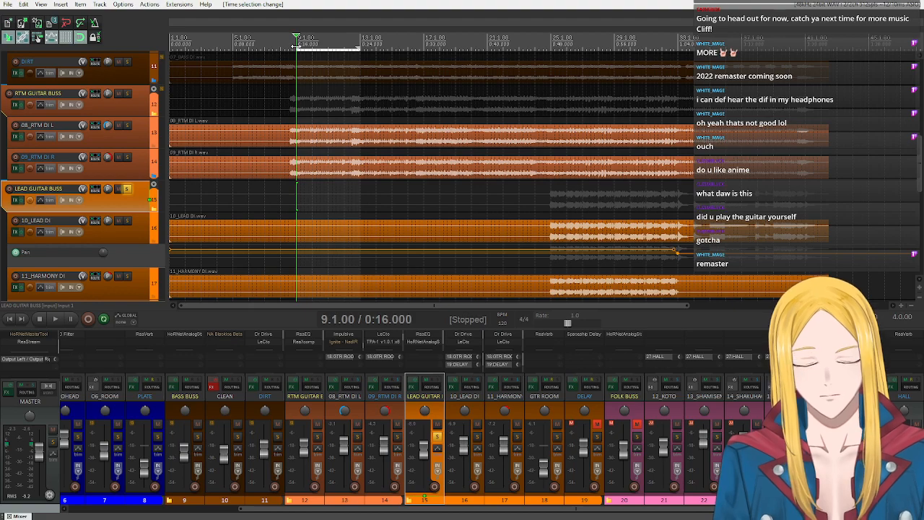
- Unsolo the LEAD GUITAR BUSS, play the selection from 9.1.00, and solo the RTM GUITAR BUSS instead
left_click(54, 322)
left_click(41, 322)
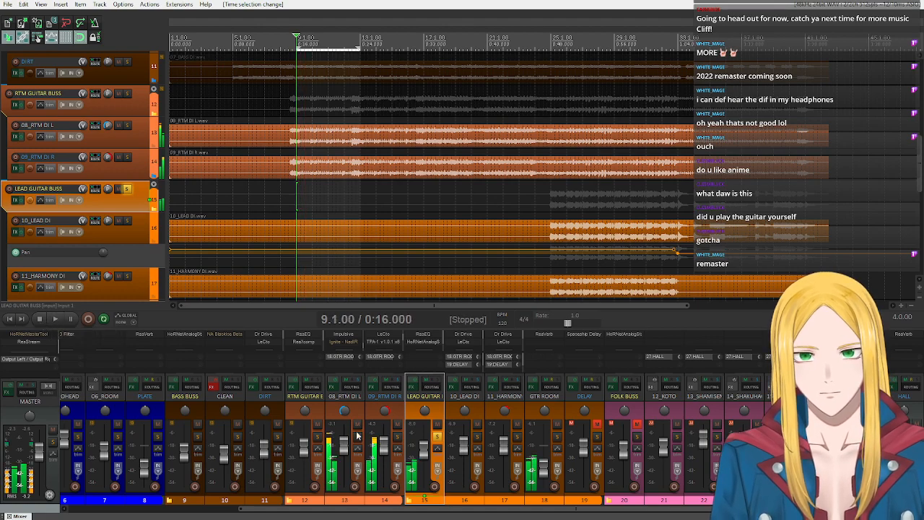
left_click(437, 437)
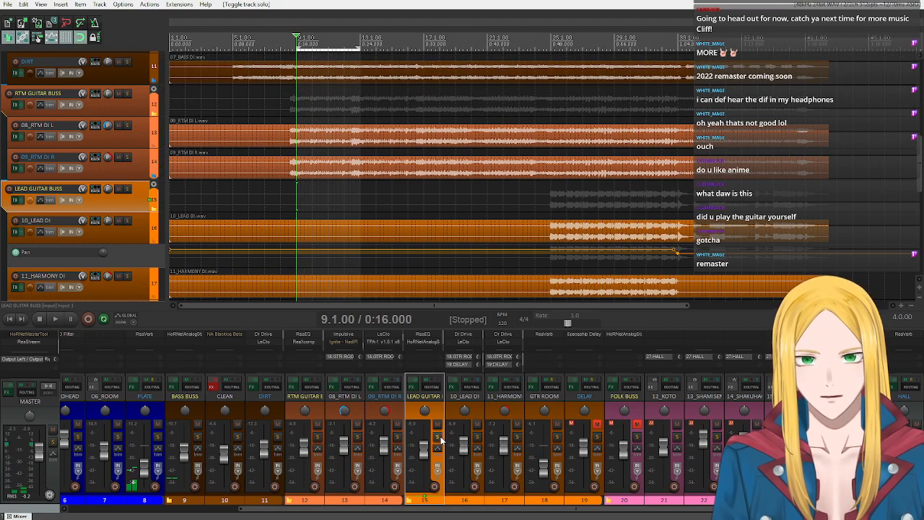
left_click(52, 322)
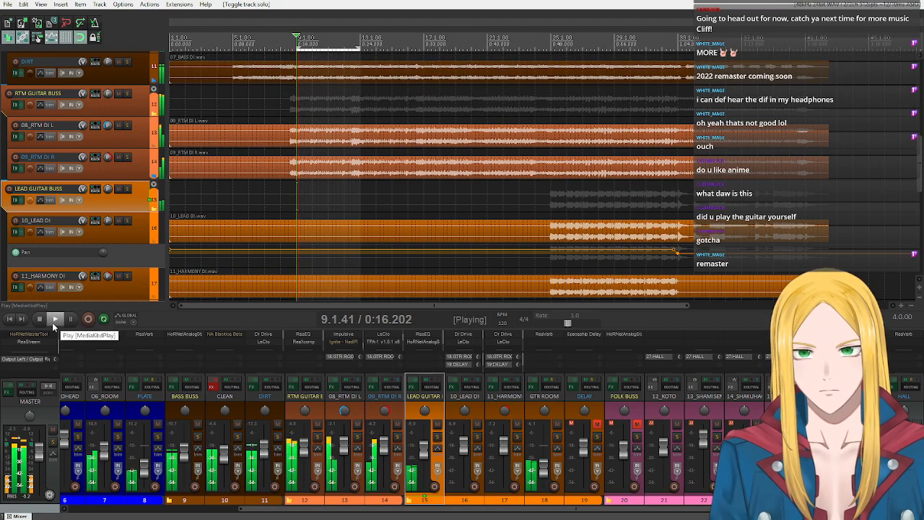
left_click(128, 189)
left_click(128, 190)
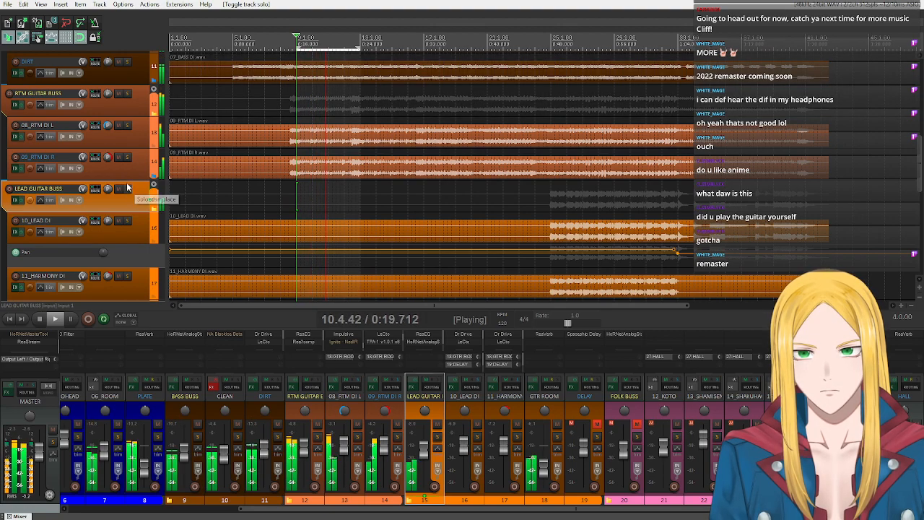
left_click(128, 94)
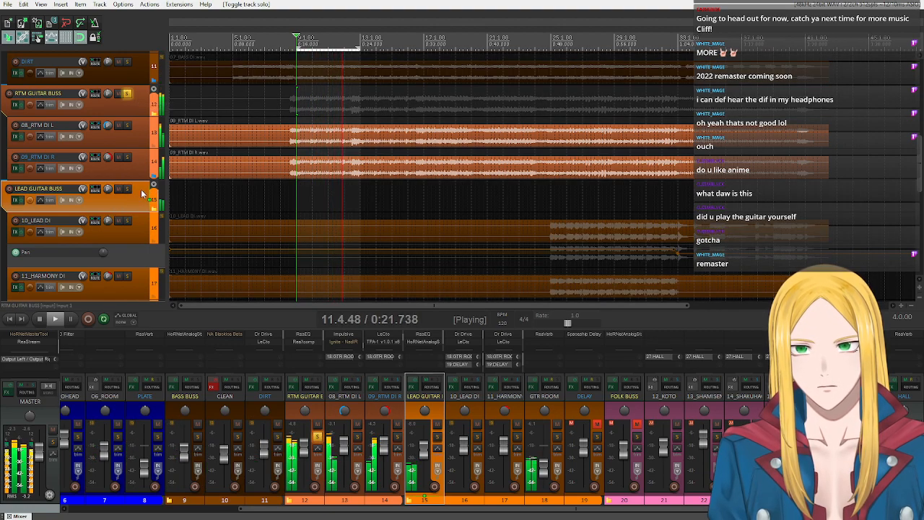
- Move the GTR ROOM track above the RTM GUITAR BUSS and compare playback with it muted and unmuted, then stop
scroll(112, 253, "down", 1)
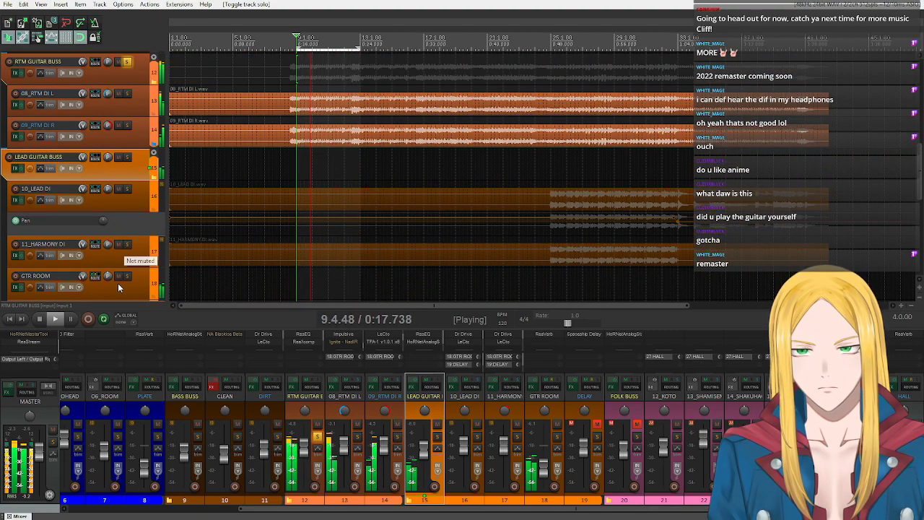
left_click_drag(119, 289, 83, 67)
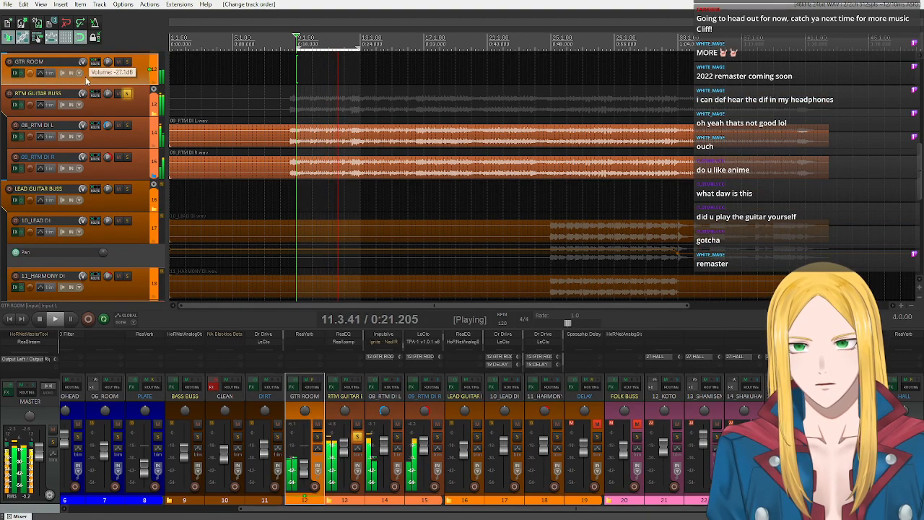
left_click(120, 62)
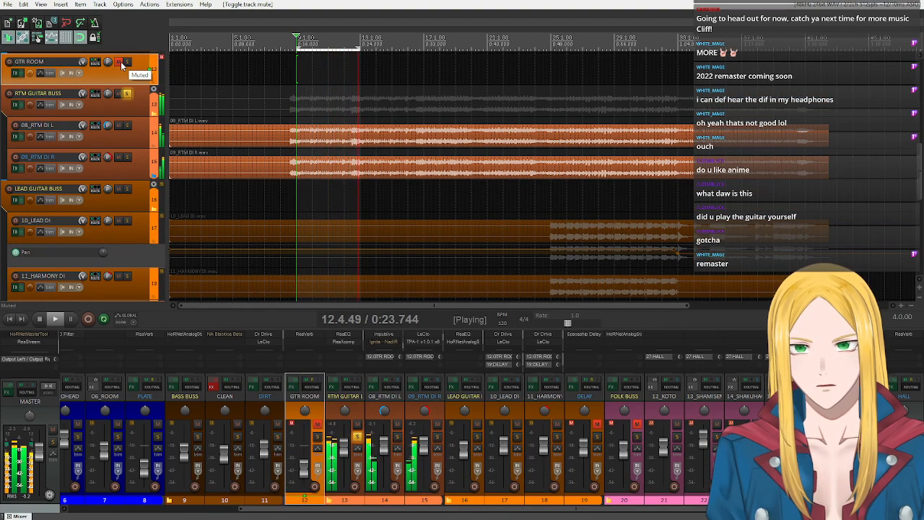
left_click(122, 64)
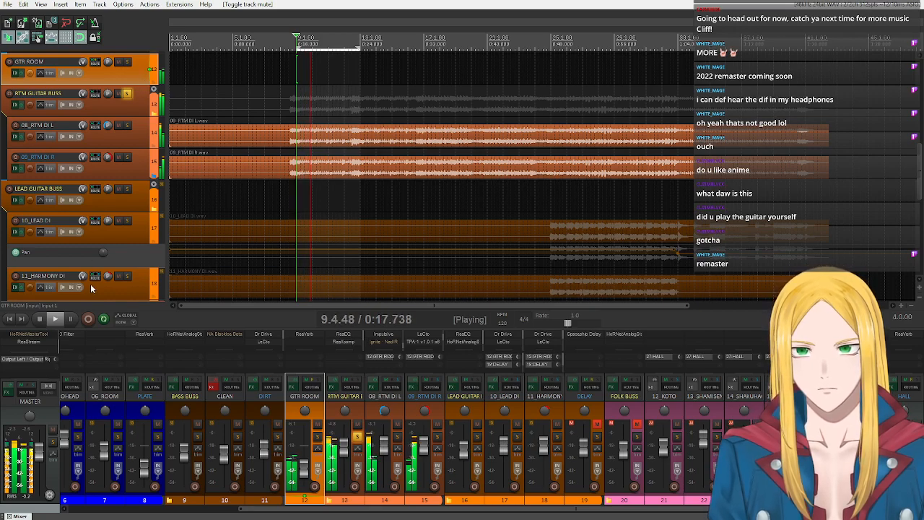
left_click(40, 318)
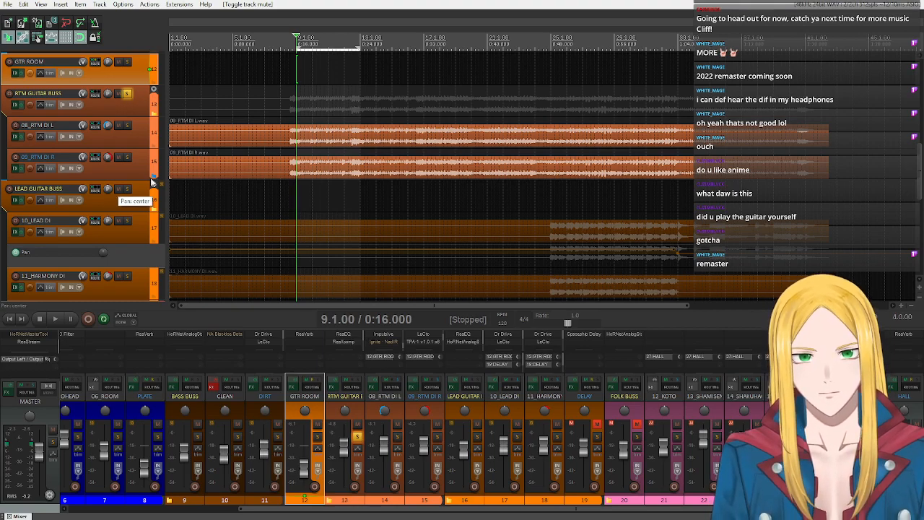
- Unmute and solo the FOLK BUSS alongside the RTM GUITAR BUSS, and audition both from 9.1.00 before stopping playback
left_click(635, 425)
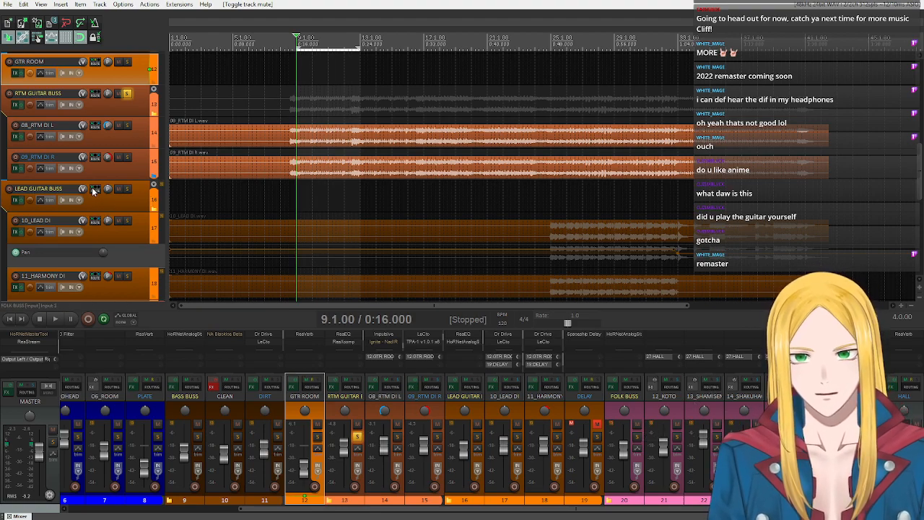
left_click(637, 437)
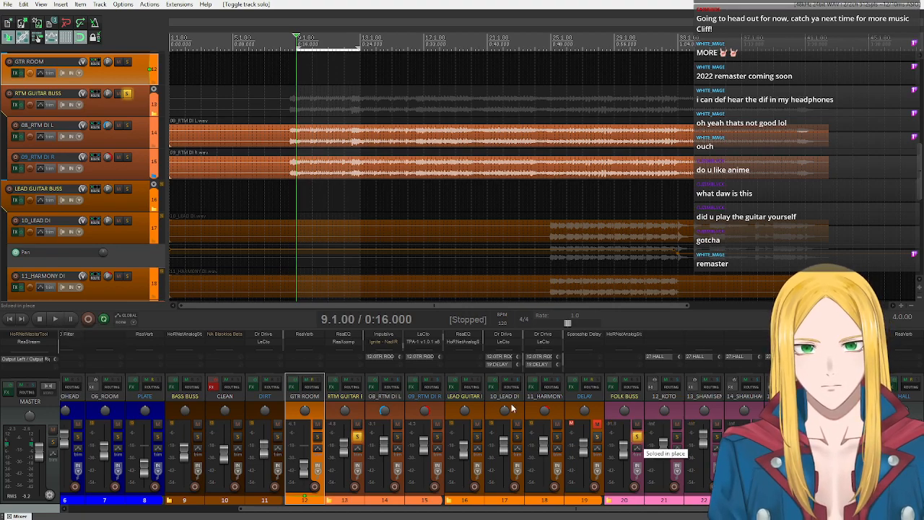
left_click(57, 319)
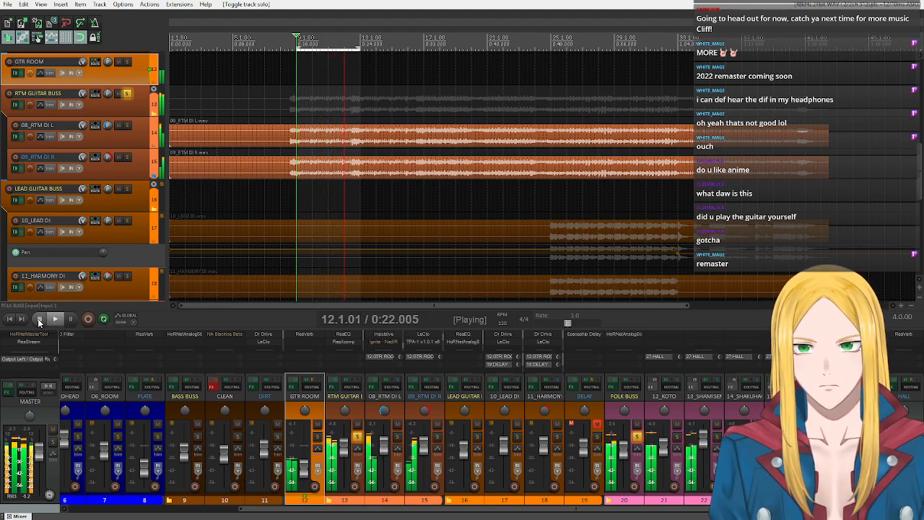
left_click(38, 318)
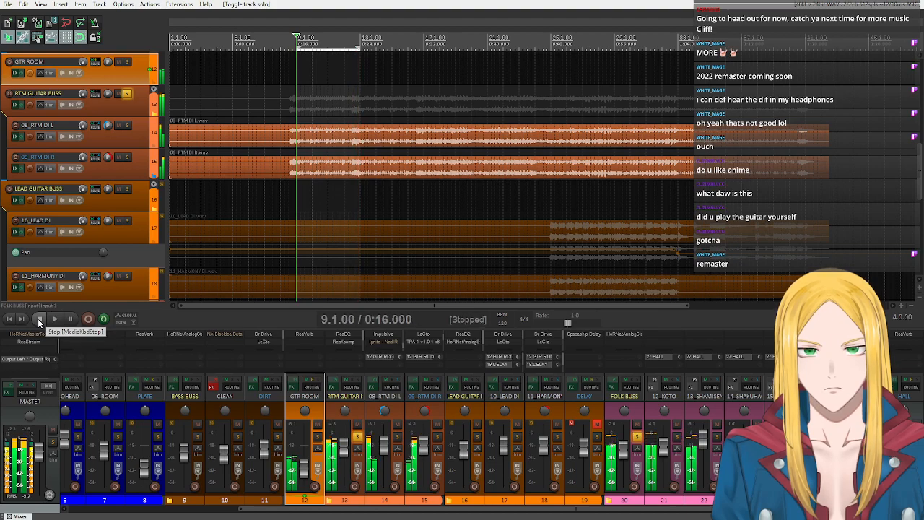
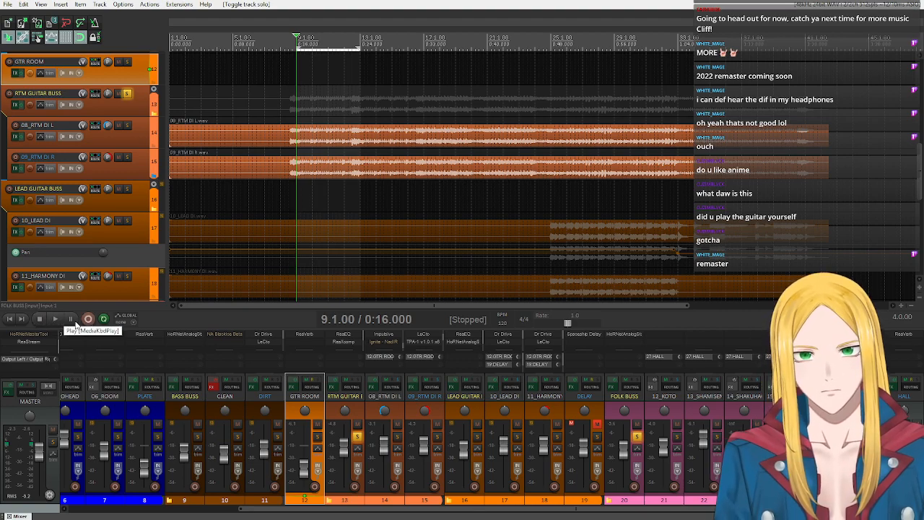
- Audition the soloed RTM GUITAR and FOLK busses from 9.1.00, then set the time selection from 17.1.00 to 21.1.00 and play that section
left_click(55, 319)
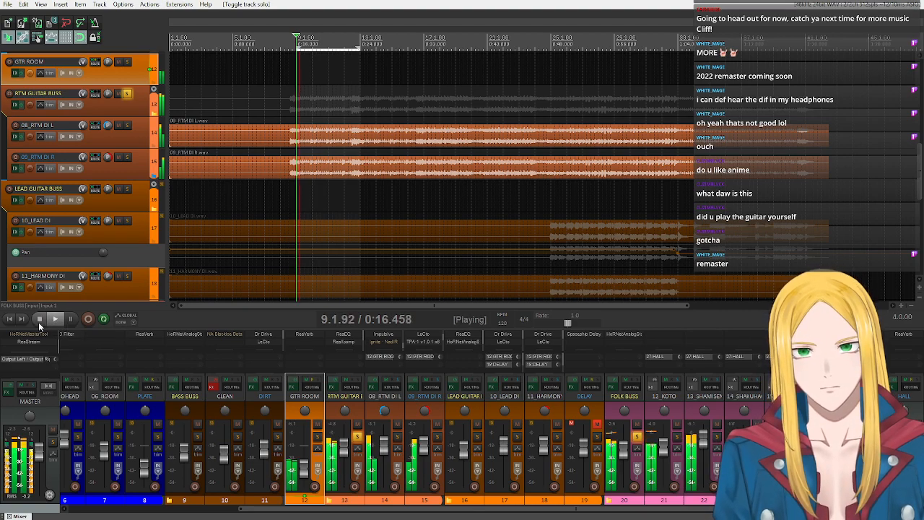
left_click(40, 323)
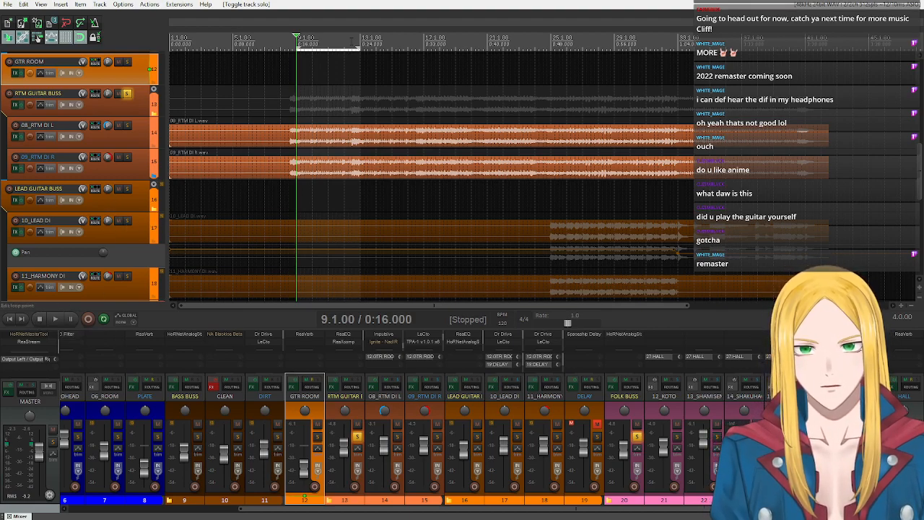
left_click_drag(423, 44, 486, 44)
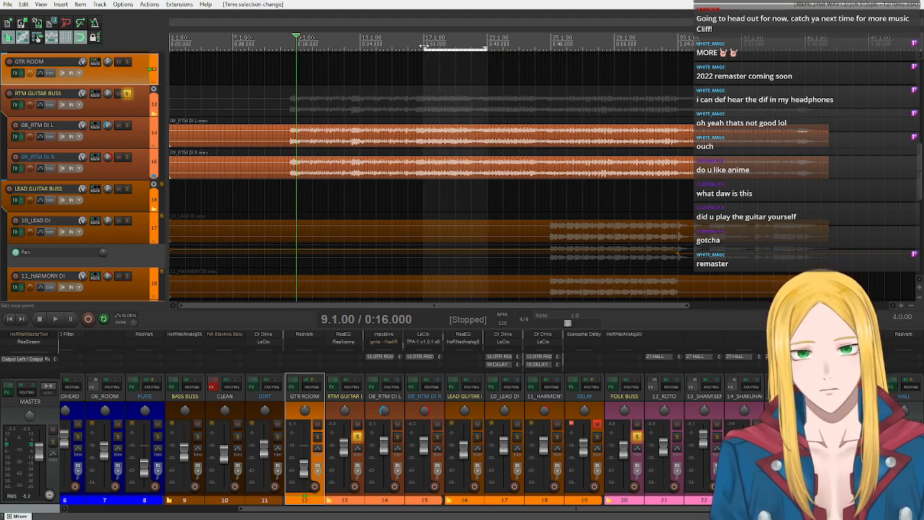
left_click(55, 320)
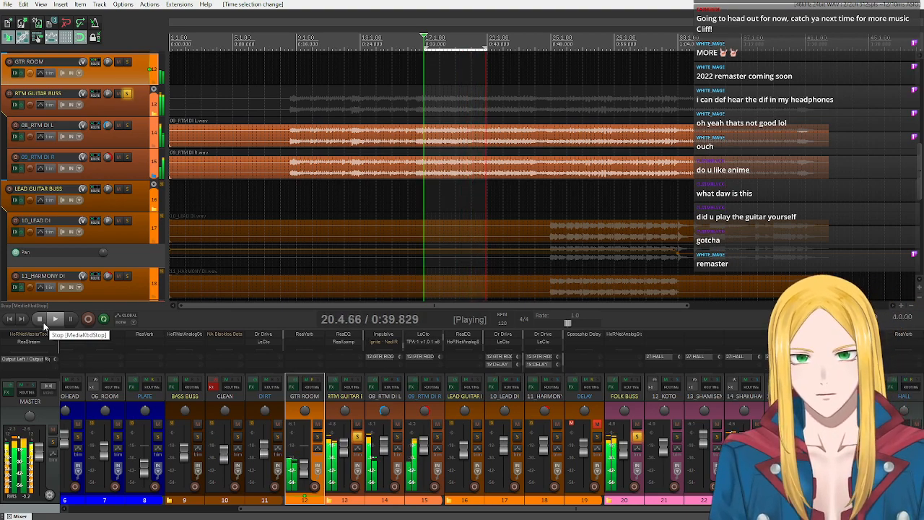
left_click(42, 322)
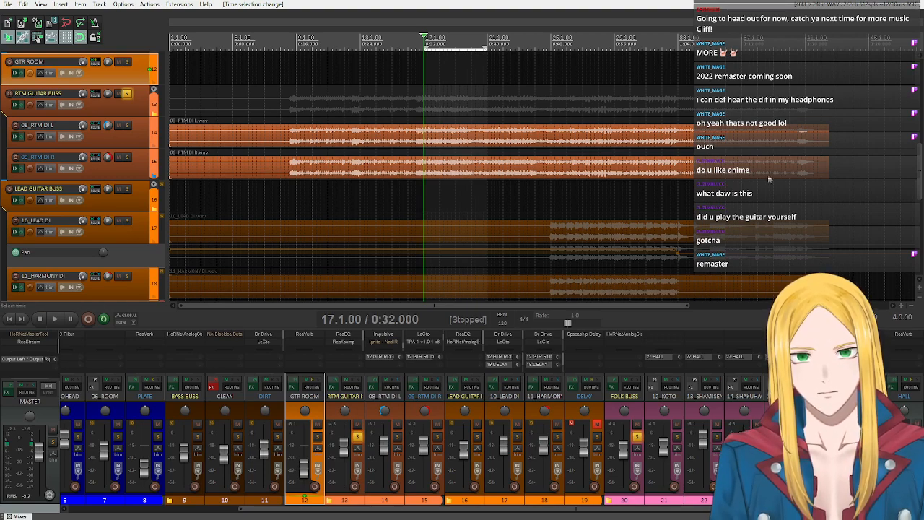
- Select the 15_KNOTWEED track and solo the LEAD GUITAR BUSS alongside the RTM GUITAR and FOLK busses
left_click(758, 410)
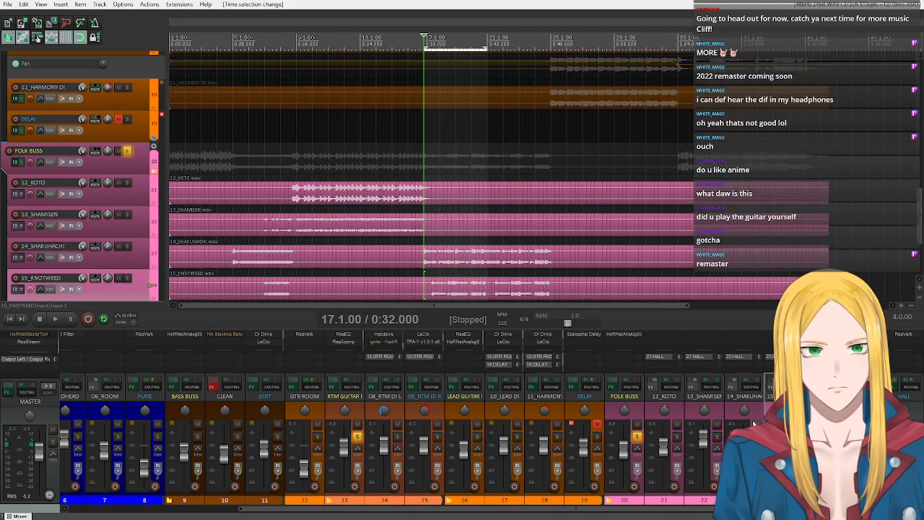
left_click(771, 413)
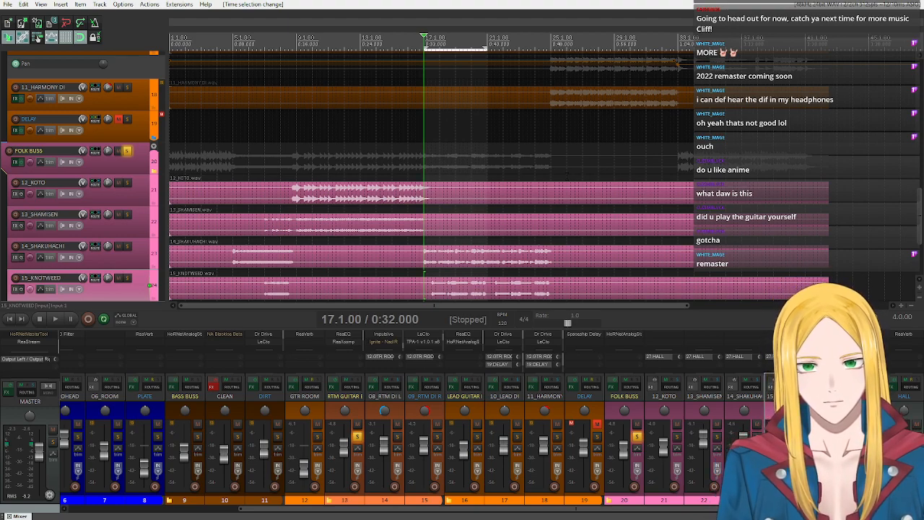
scroll(117, 219, "up", 4)
scroll(117, 220, "up", 3)
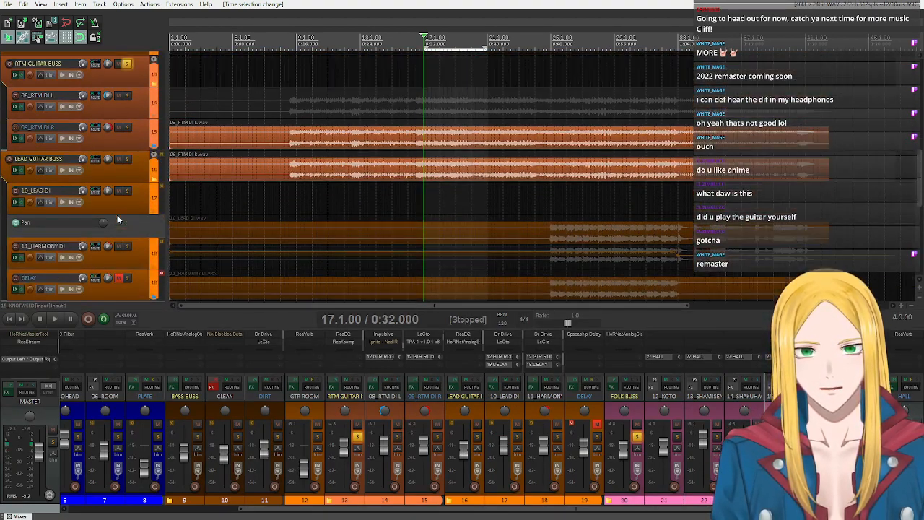
scroll(117, 220, "down", 4)
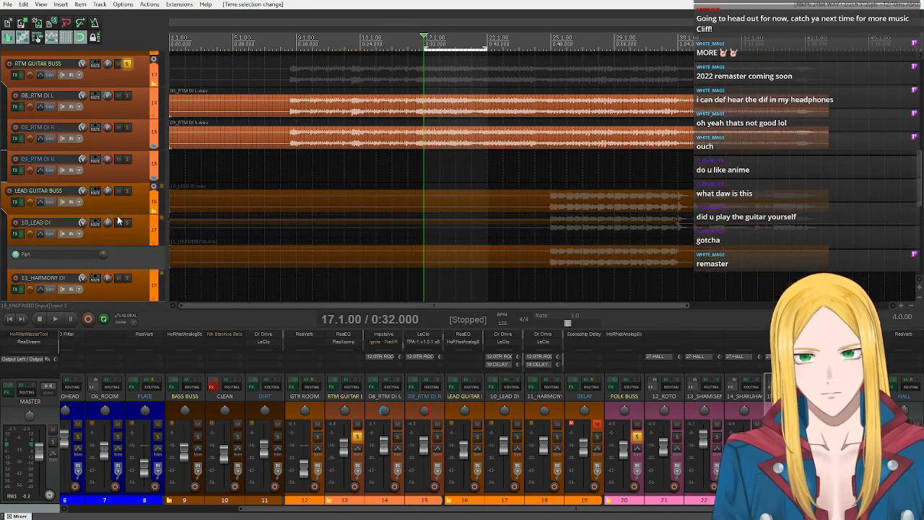
left_click(128, 160)
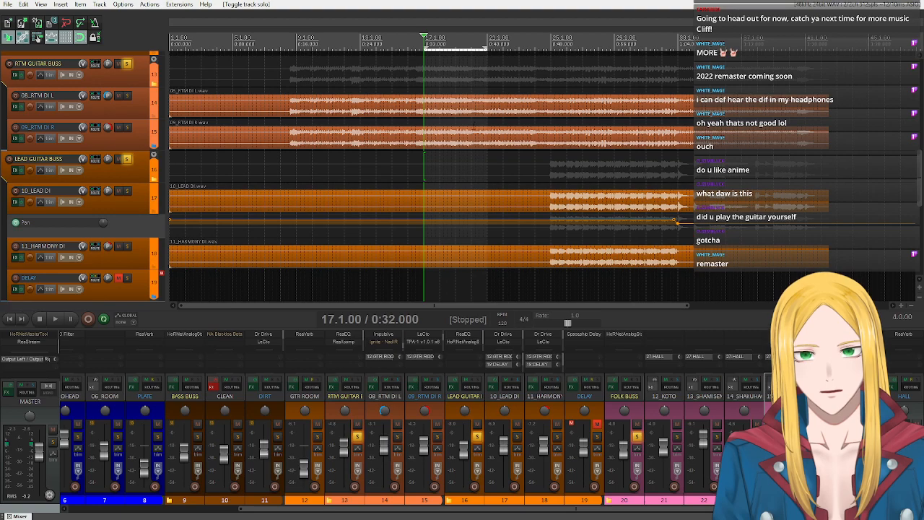
- Set the time selection from 25.1.00 to 29.1.00 and audition the soloed guitar and folk busses there twice, stopping after each pass
left_click_drag(553, 45, 614, 48)
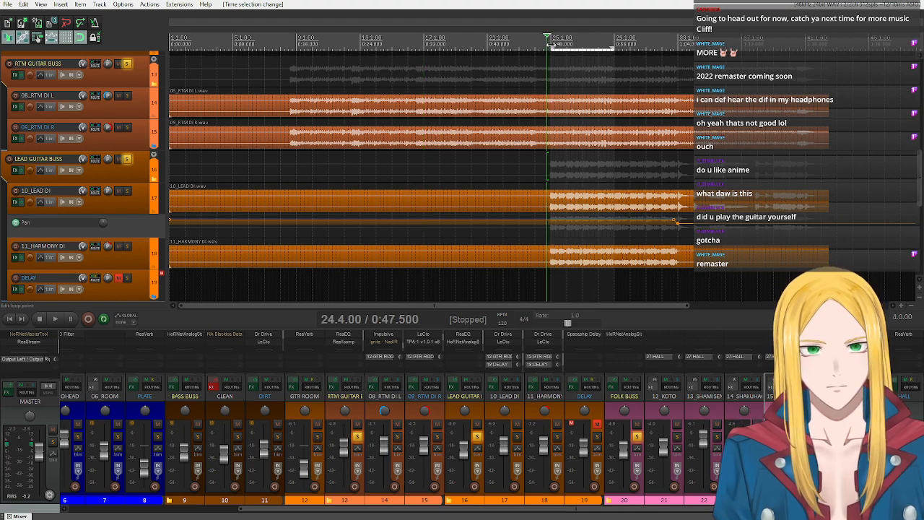
left_click(45, 319)
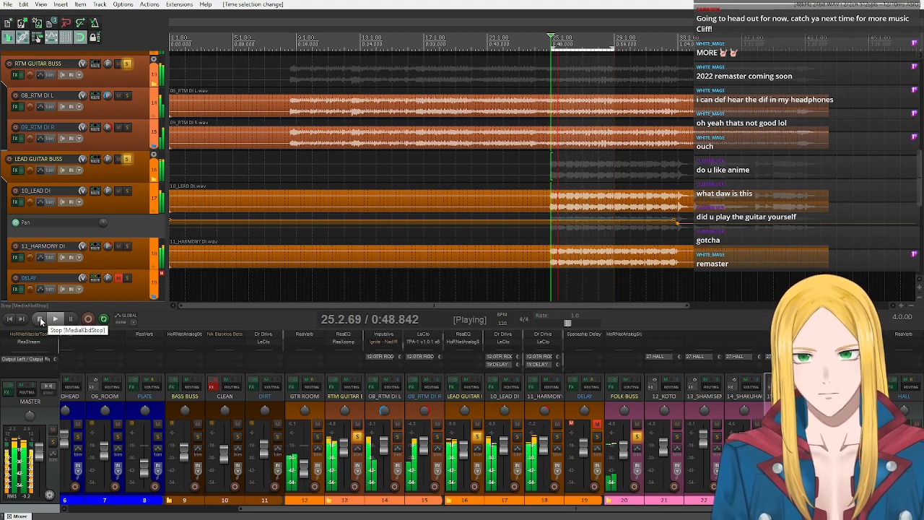
left_click(40, 320)
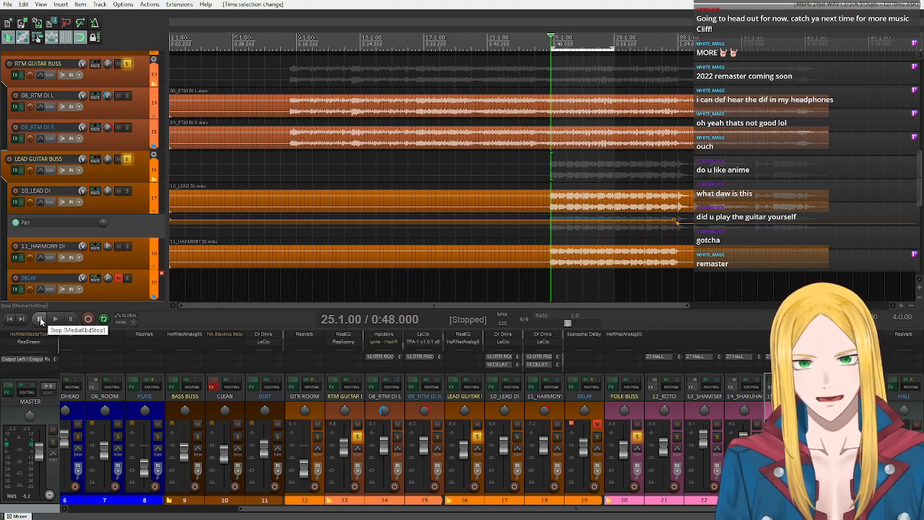
left_click(53, 320)
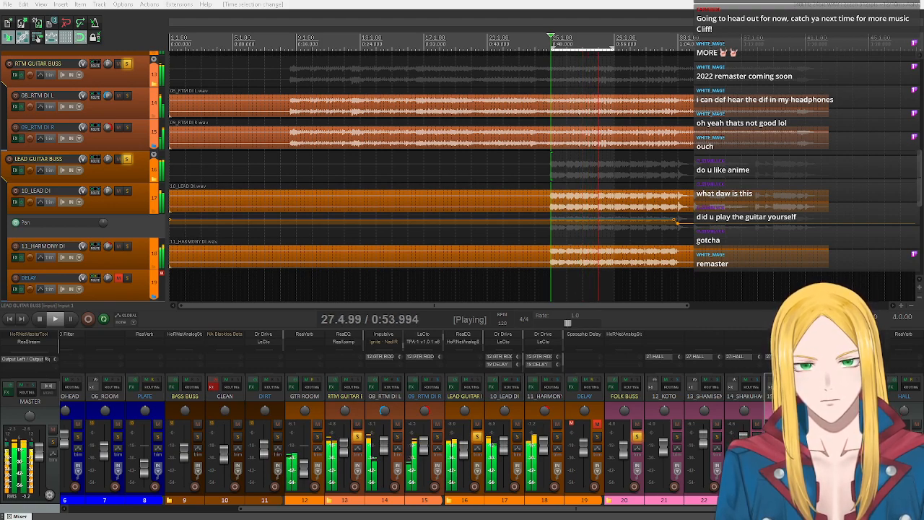
left_click(38, 321)
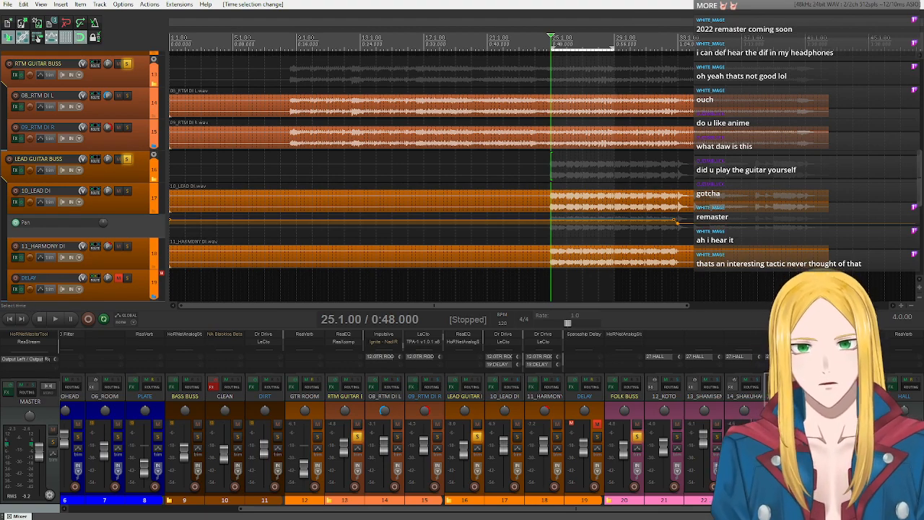
- Set the time selection from 33.1.00 to 41.4.00 with the edit cursor at 33.1.00, and unsolo the LEAD GUITAR BUSS
left_click_drag(679, 47, 817, 50)
left_click(679, 45)
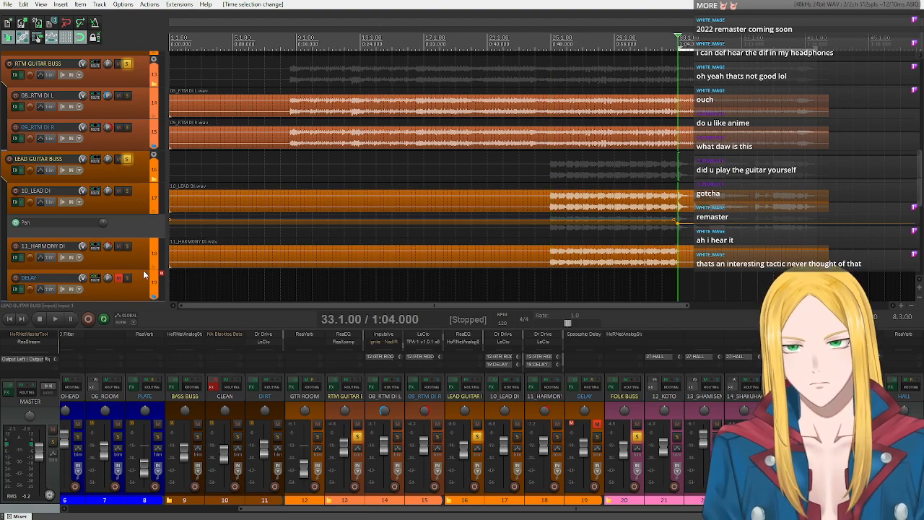
left_click(126, 159)
scroll(137, 130, "up", 1)
scroll(140, 125, "up", 1)
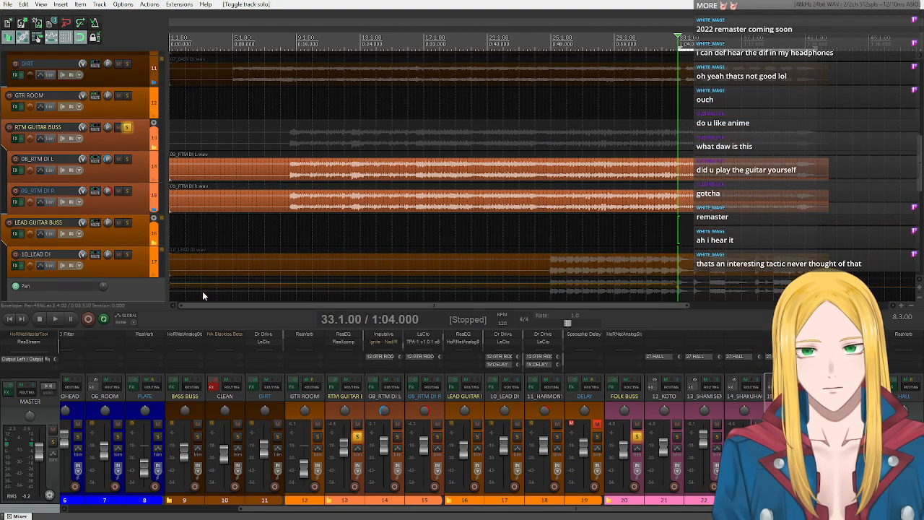
- Play the RTM GUITAR and FOLK busses together from 33.1.00, then stop playback
left_click(55, 317)
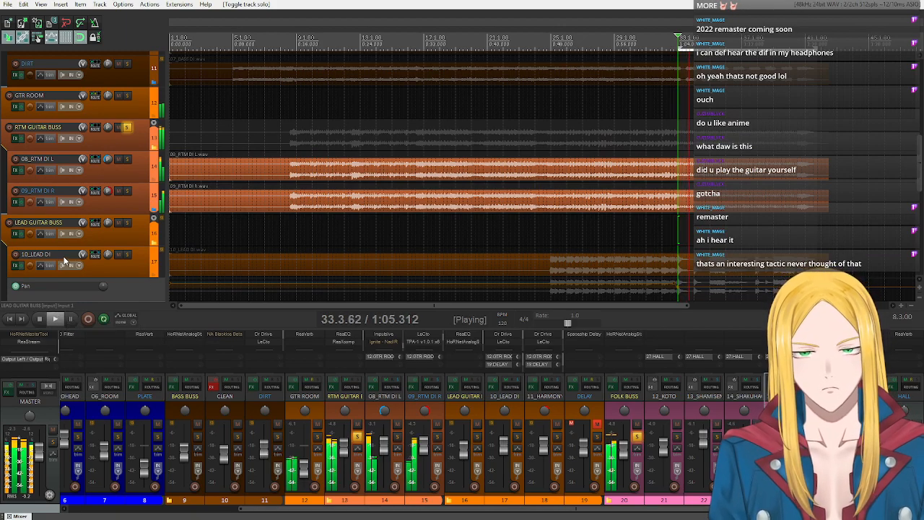
scroll(96, 155, "up", 2)
scroll(94, 155, "down", 10)
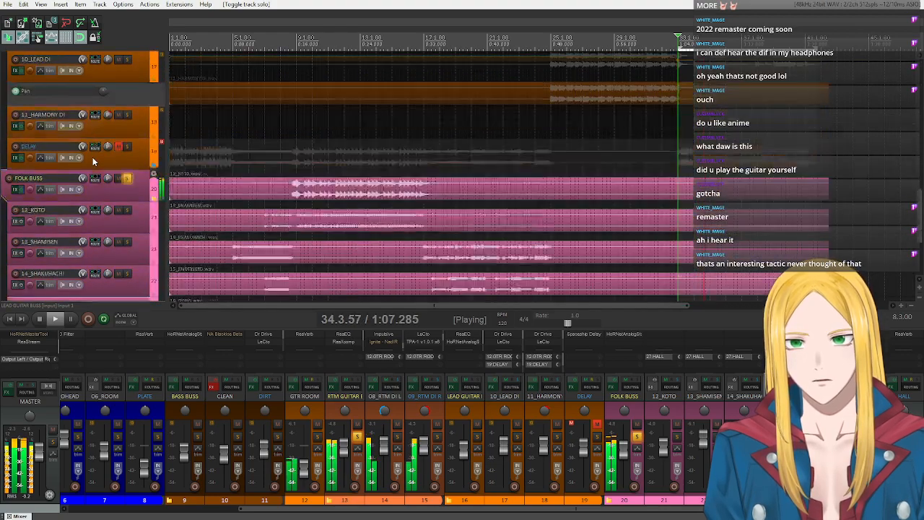
scroll(96, 164, "up", 2)
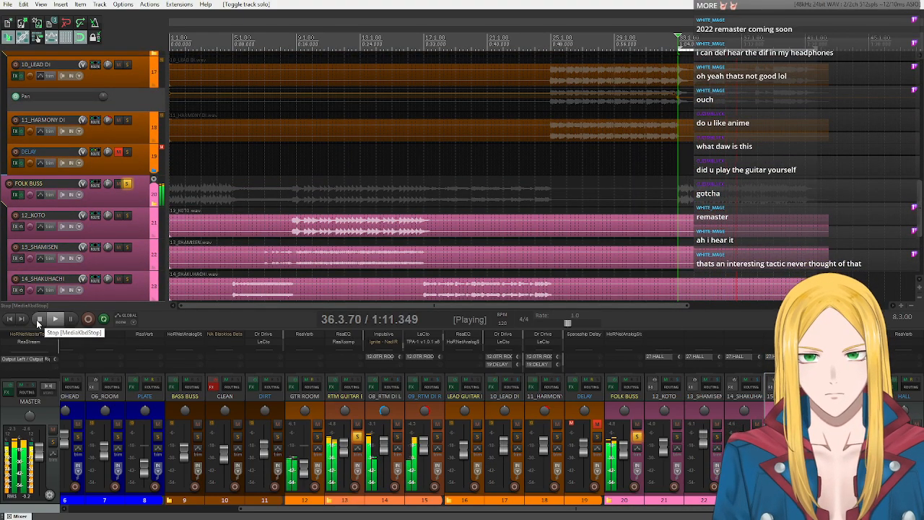
left_click(39, 321)
- Unsolo the FOLK BUSS, solo the DRUM BUSS instead, and audition it with the RTM GUITAR BUSS from 33.1.00
left_click(126, 185)
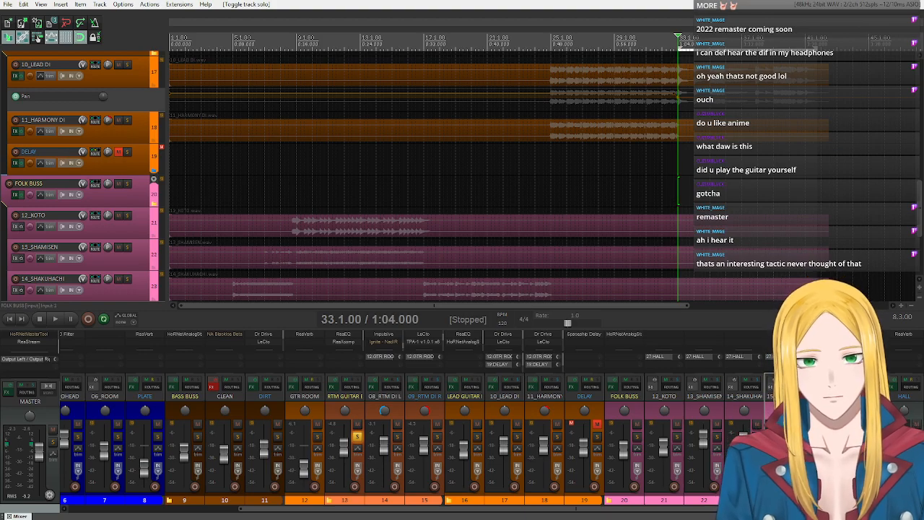
scroll(77, 184, "up", 6)
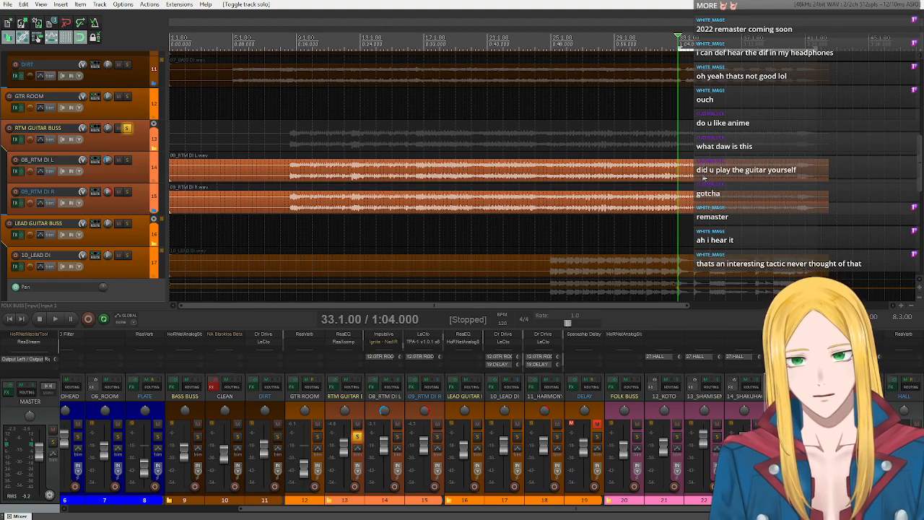
scroll(142, 135, "up", 8)
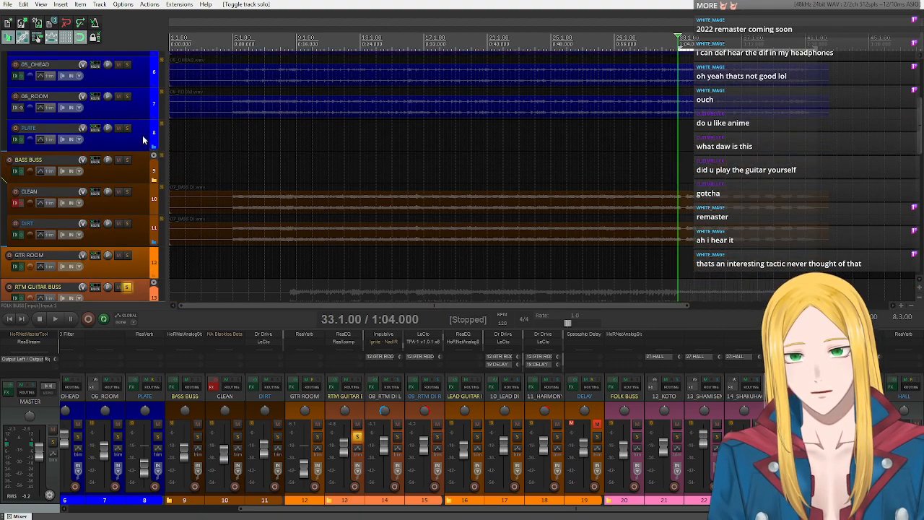
left_click(127, 59)
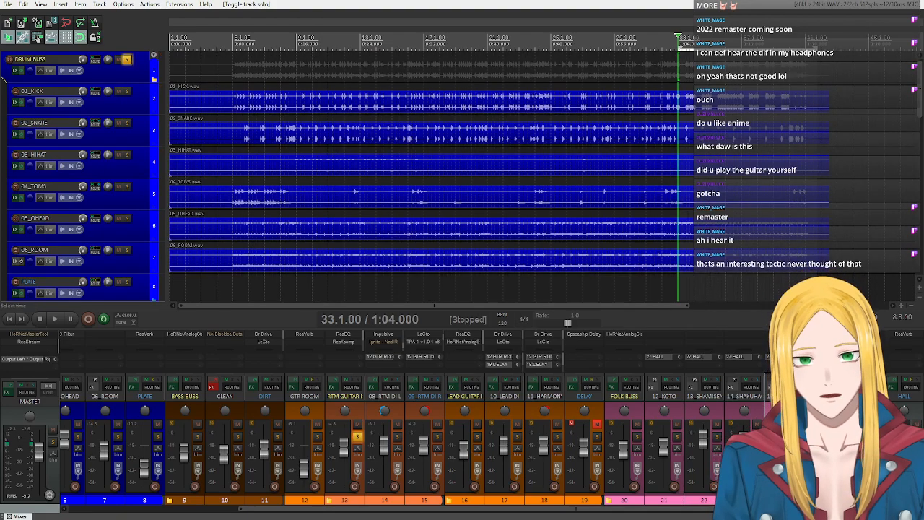
left_click(55, 319)
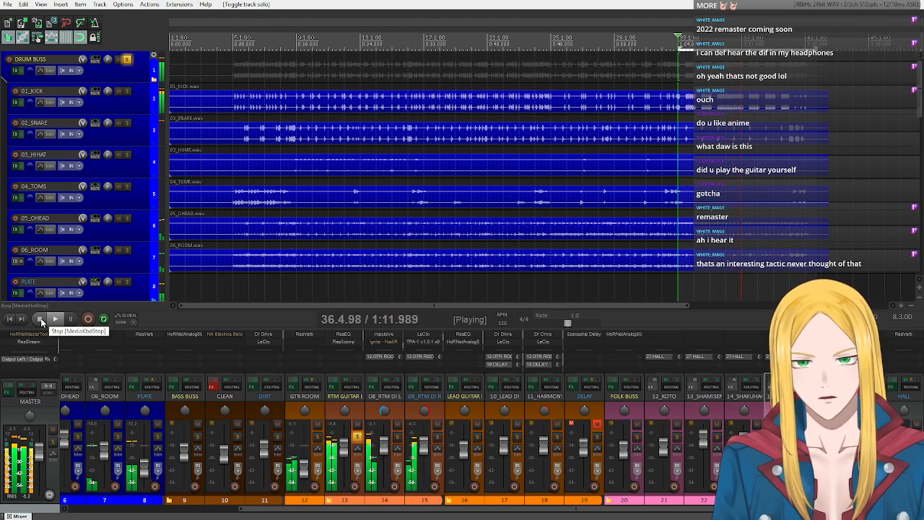
left_click(40, 318)
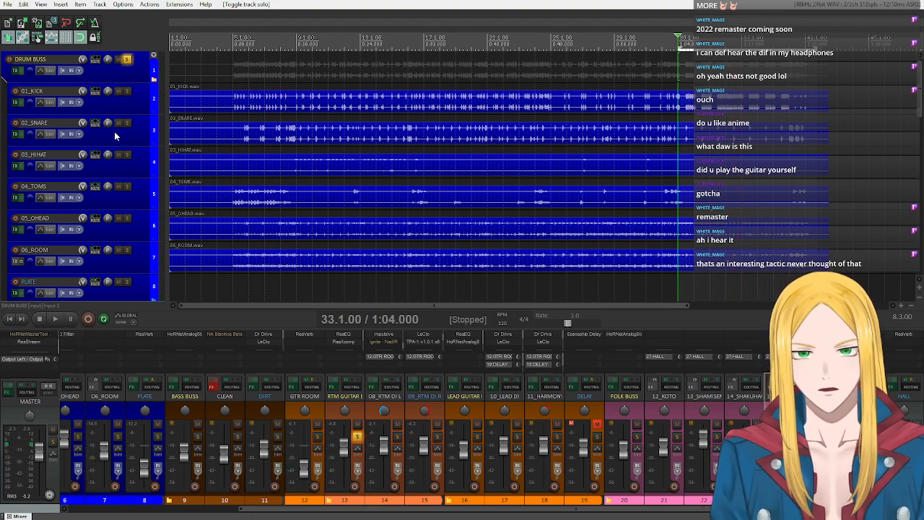
- Unsolo the DRUM BUSS and audition the RTM GUITAR BUSS on its own from 33.1.00 before stopping playback
left_click(126, 61)
scroll(109, 186, "down", 11)
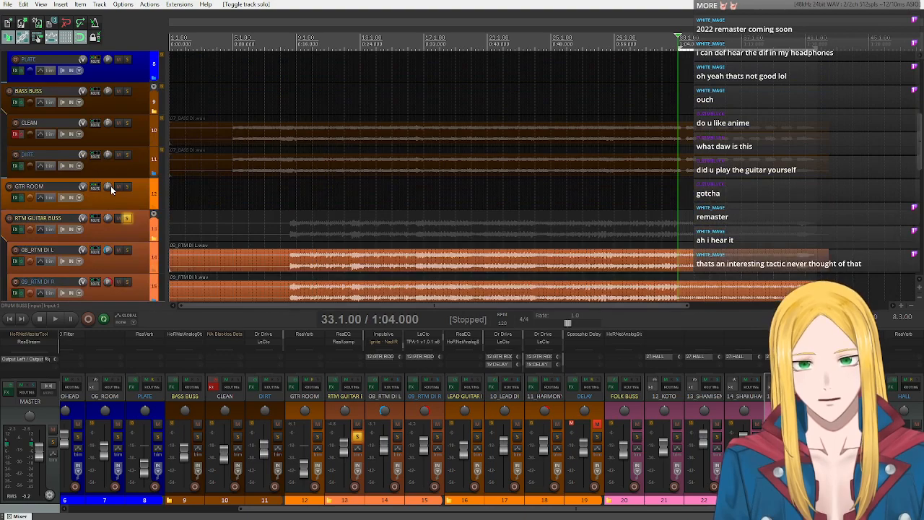
scroll(111, 190, "up", 2)
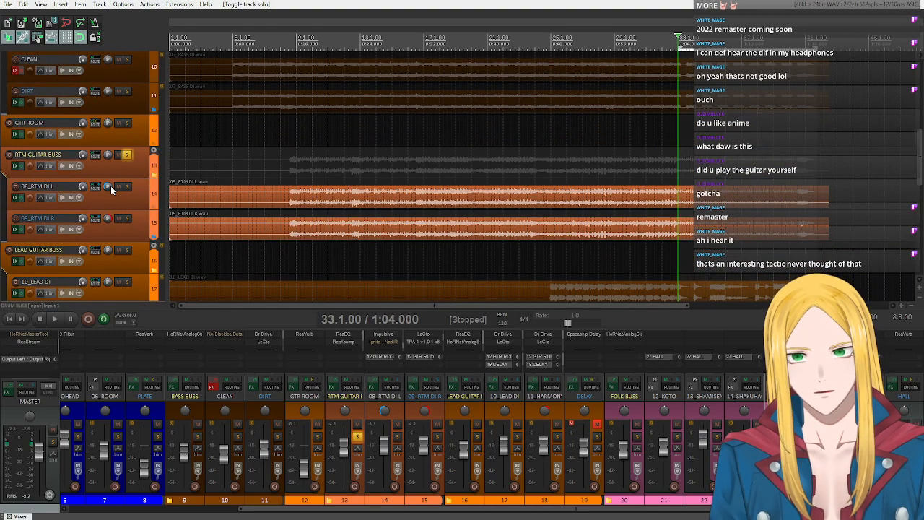
scroll(113, 166, "down", 5)
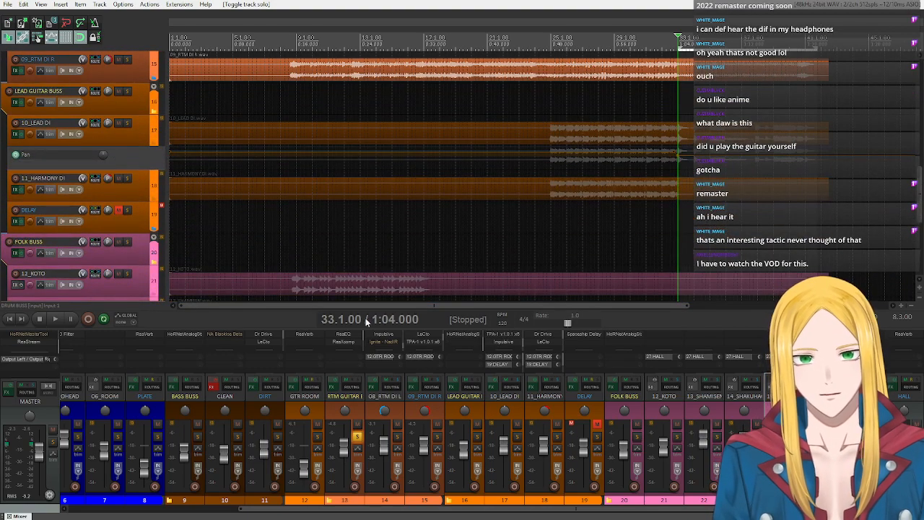
scroll(119, 217, "down", 5)
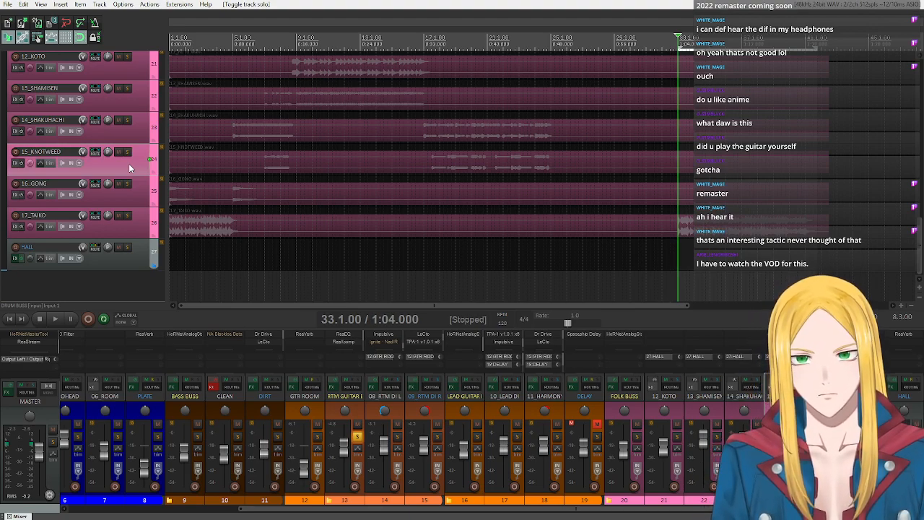
scroll(128, 163, "up", 3)
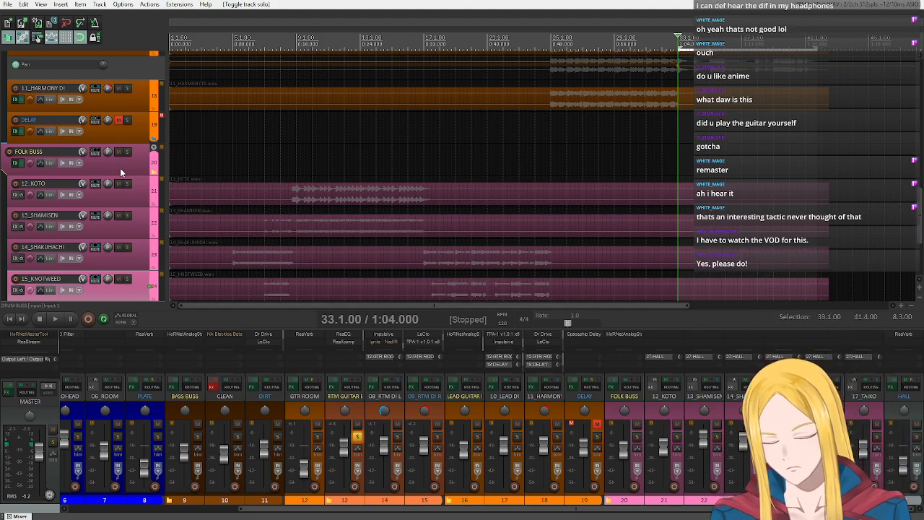
scroll(118, 171, "up", 5)
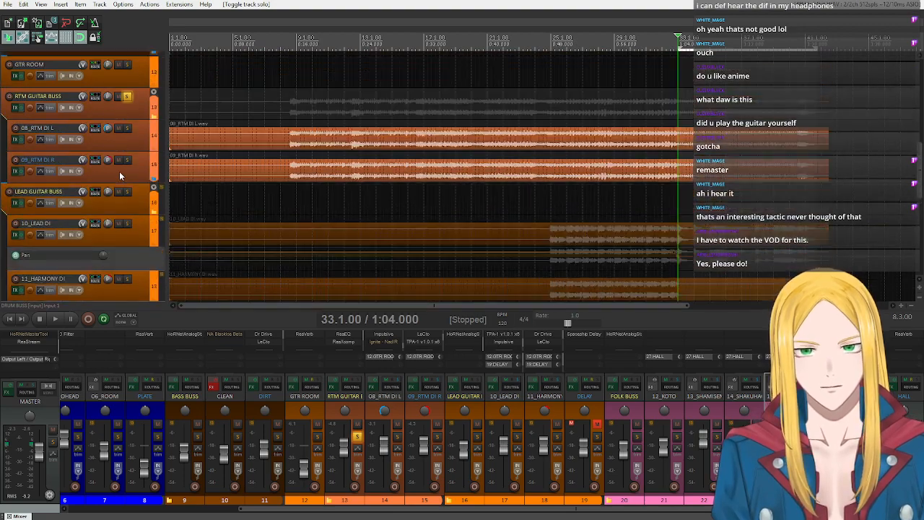
left_click(57, 318)
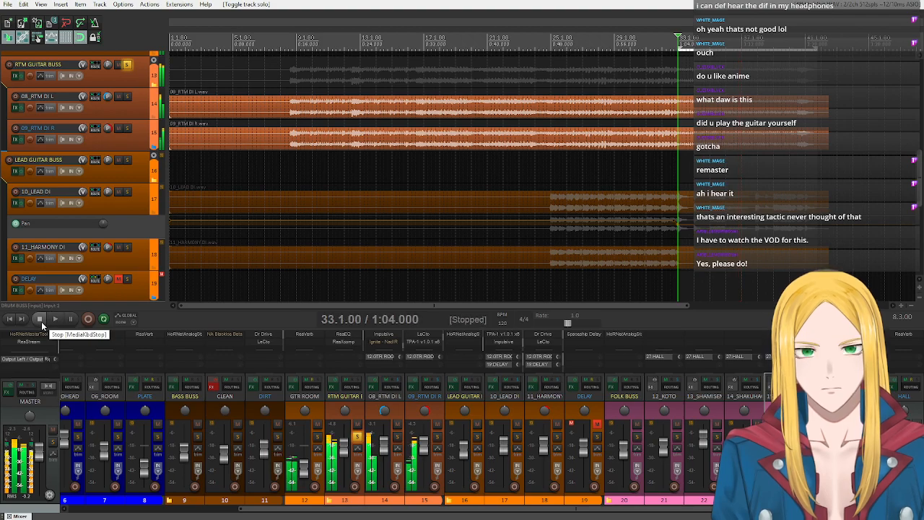
left_click(41, 322)
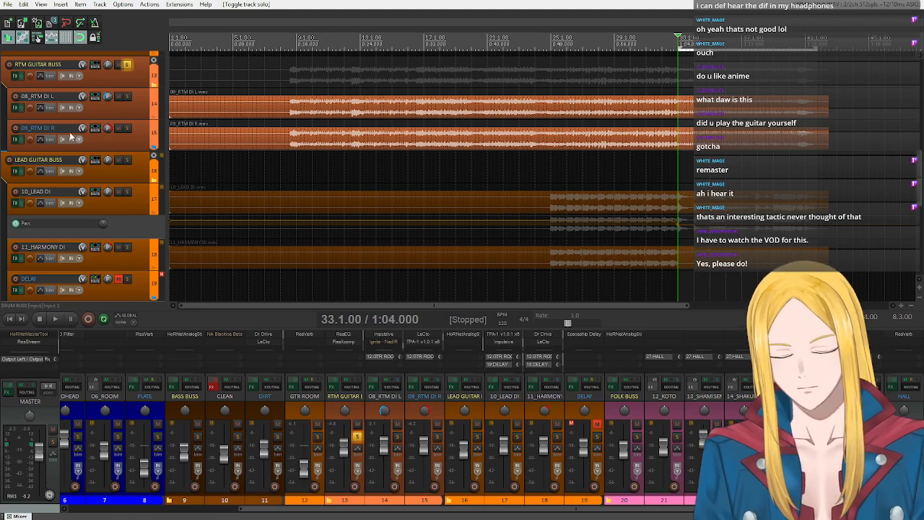
scroll(120, 157, "down", 5)
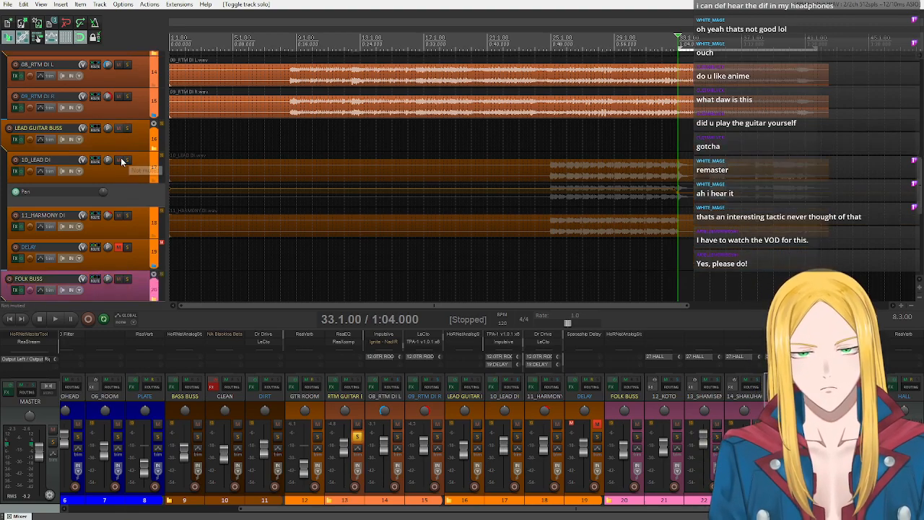
- Solo the LEAD GUITAR BUSS in place of the RTM GUITAR BUSS and audition it twice from 33.1.00
scroll(120, 157, "up", 5)
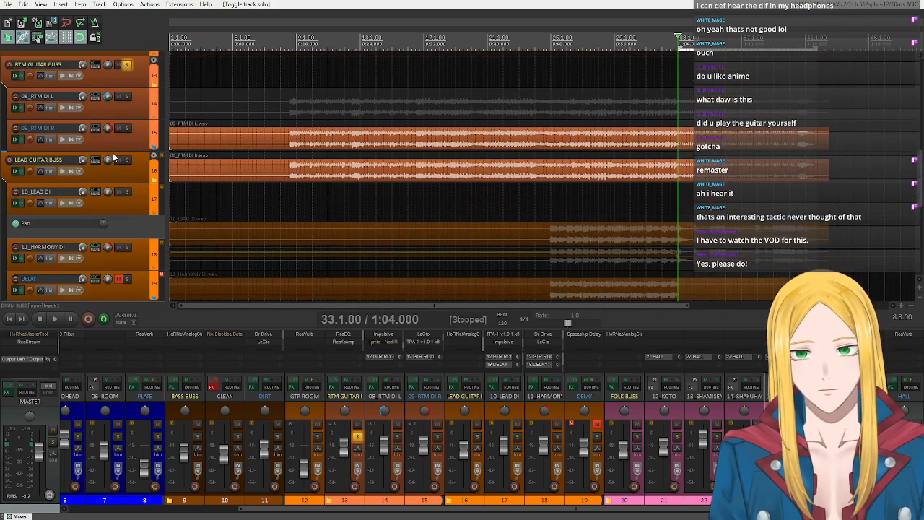
left_click(127, 128)
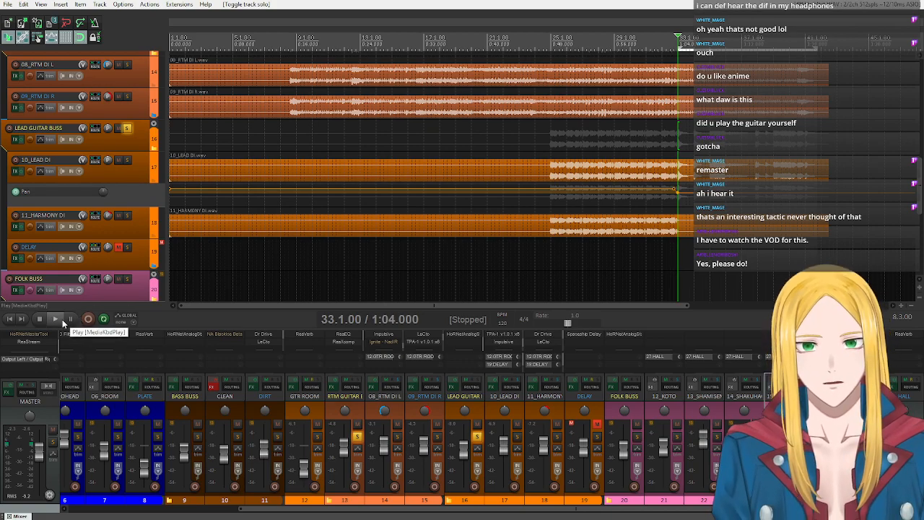
scroll(138, 72, "up", 1)
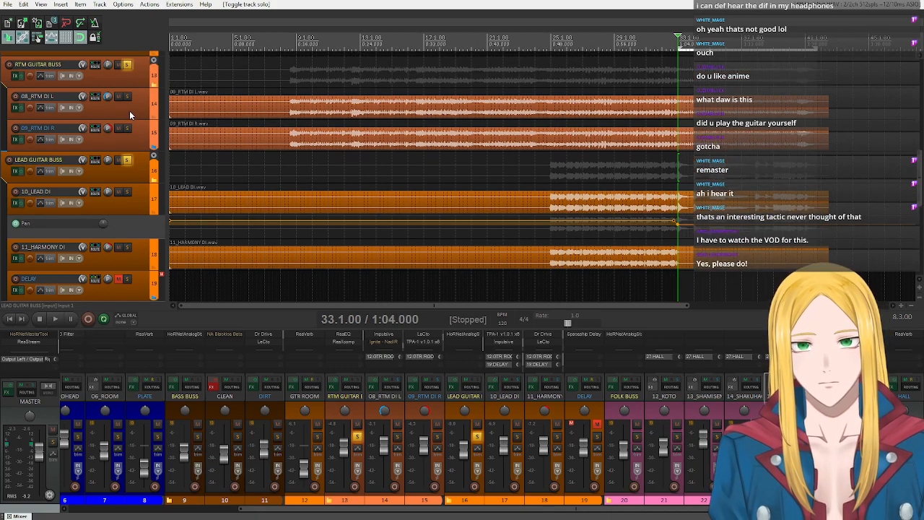
left_click(127, 64)
left_click(55, 319)
scroll(110, 218, "down", 2)
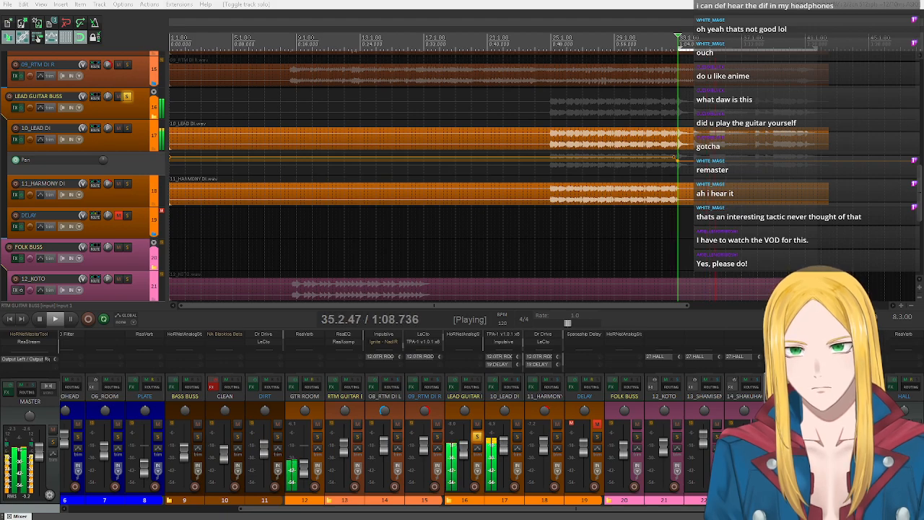
left_click(43, 318)
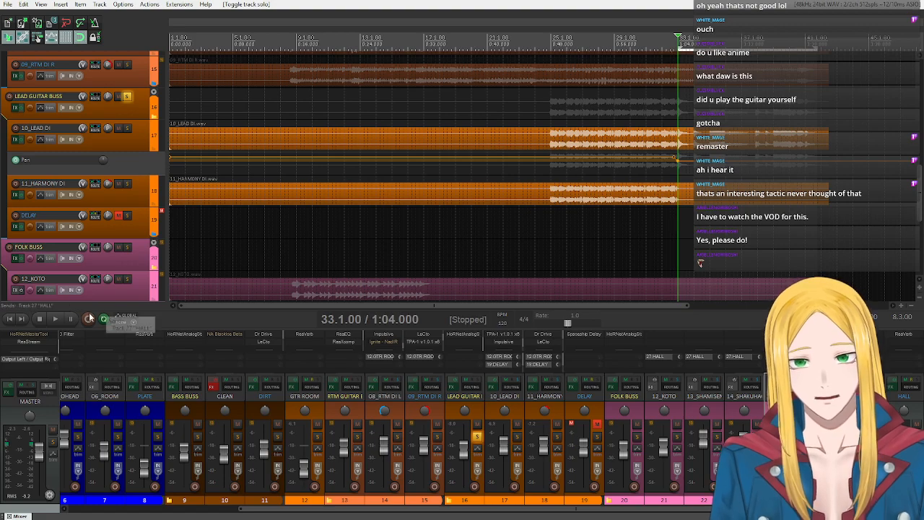
left_click(55, 318)
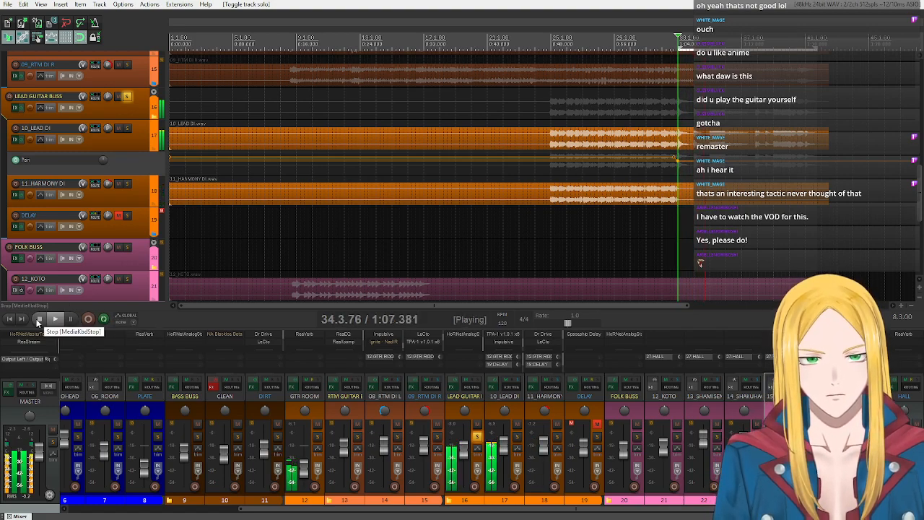
left_click(38, 319)
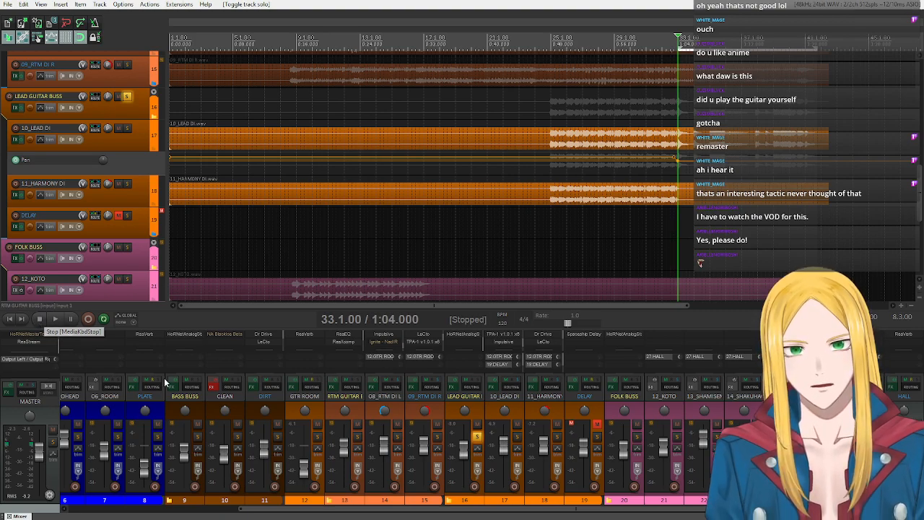
- Shorten the time selection to 35.1.00–36.1.00, move the edit cursor to 35.1.00, and audition the lead guitar from there
left_click_drag(679, 49, 713, 56)
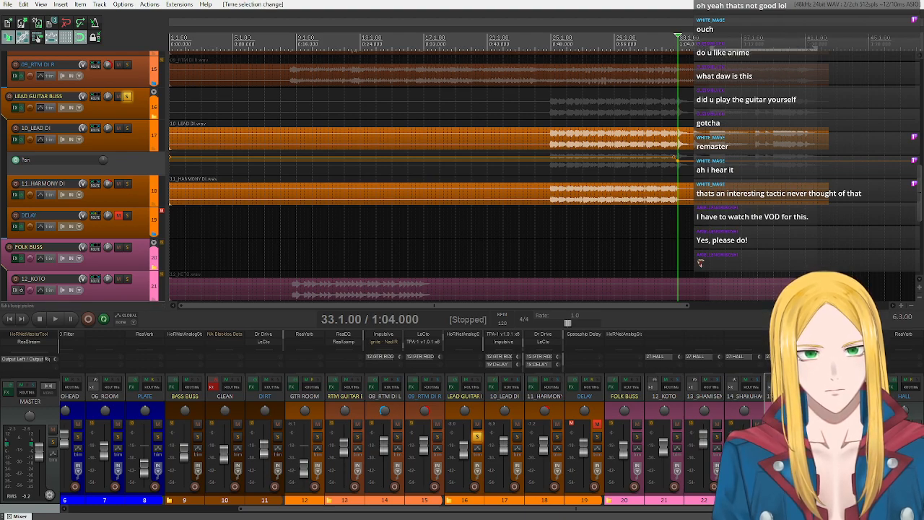
left_click_drag(817, 49, 726, 49)
left_click(713, 46)
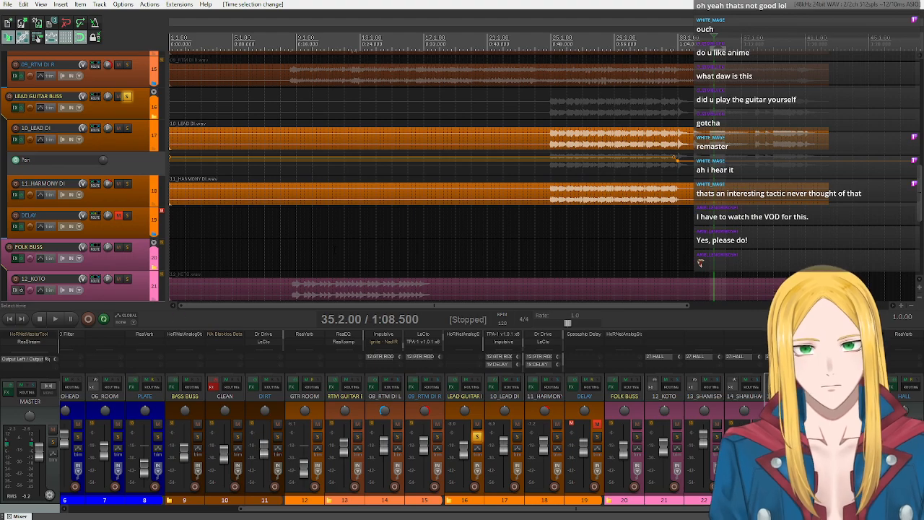
left_click(711, 45)
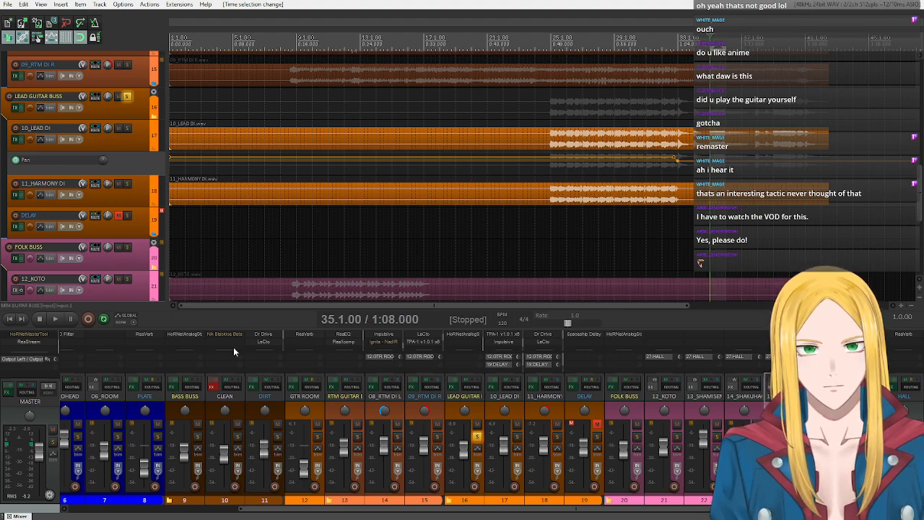
left_click(55, 319)
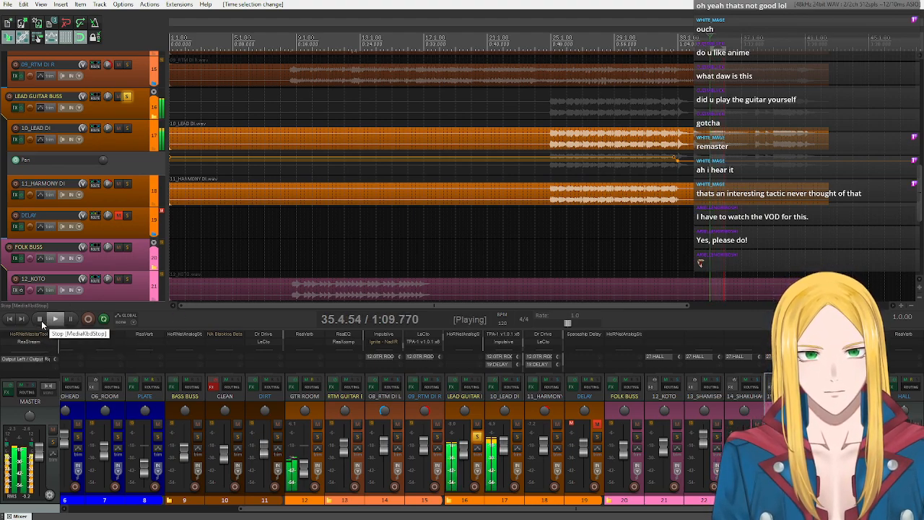
left_click(41, 320)
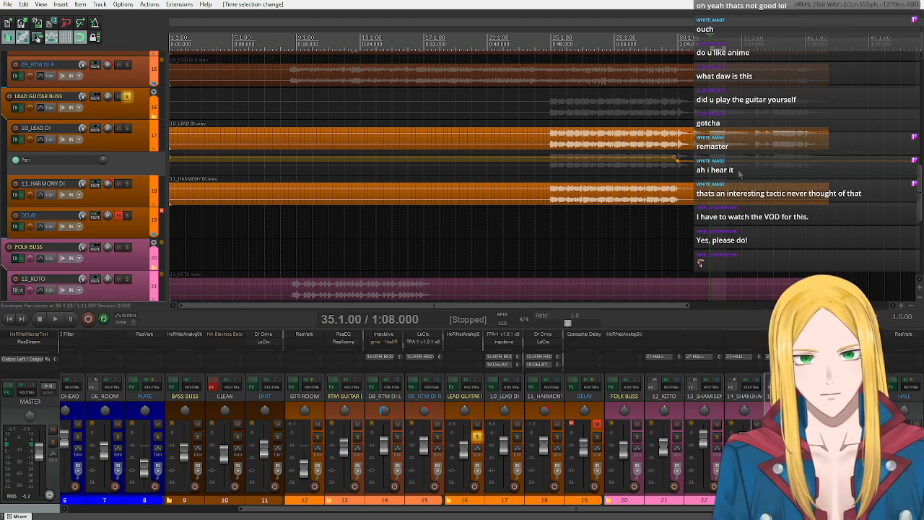
- Replay the soloed lead guitar phrase from 35.1.00, then stop playback
scroll(742, 173, "up", 6)
scroll(631, 204, "down", 3)
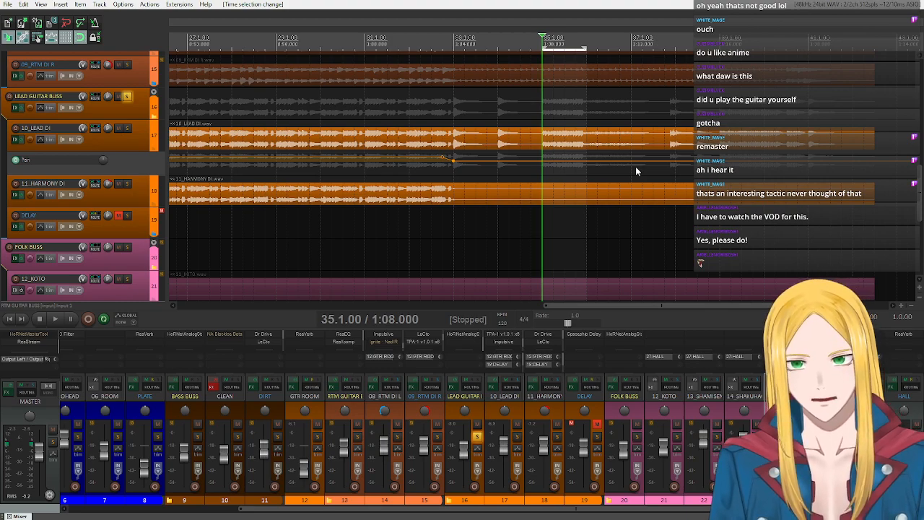
scroll(119, 188, "down", 5)
scroll(81, 146, "up", 6)
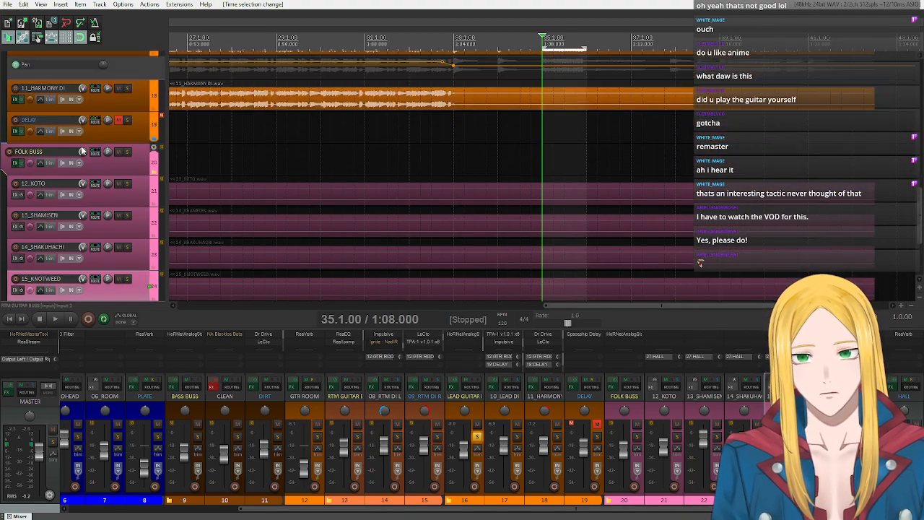
scroll(90, 161, "down", 1)
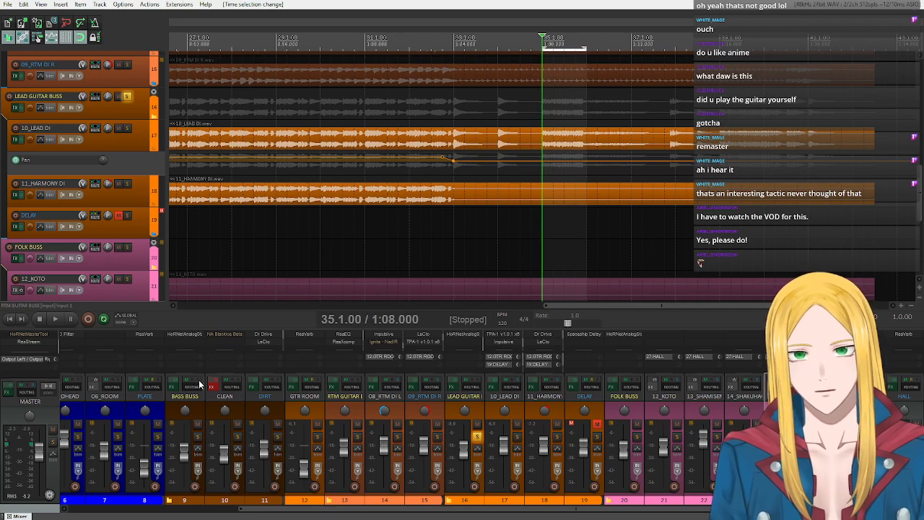
key("space")
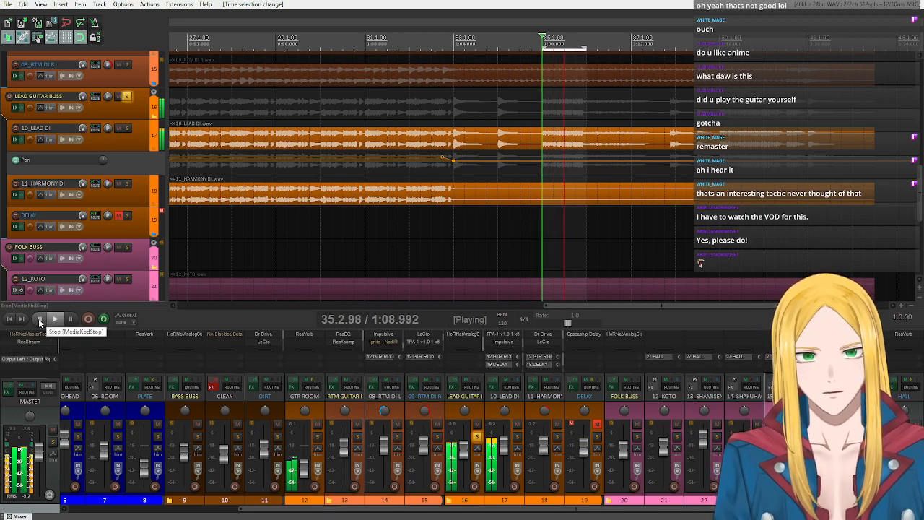
left_click(38, 319)
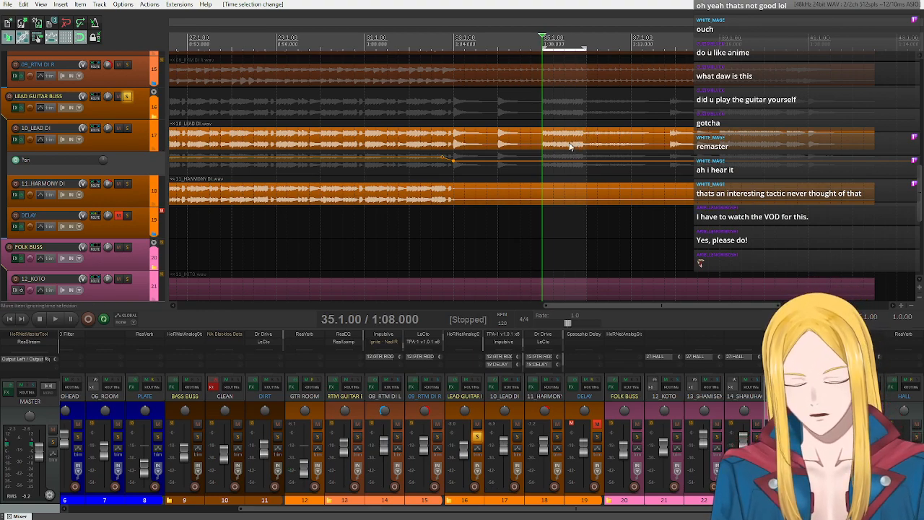
- Set the time selection to 36.1.00–37.1.00 and audition the lead guitar twice from 36.1.00
left_click_drag(586, 48, 632, 48)
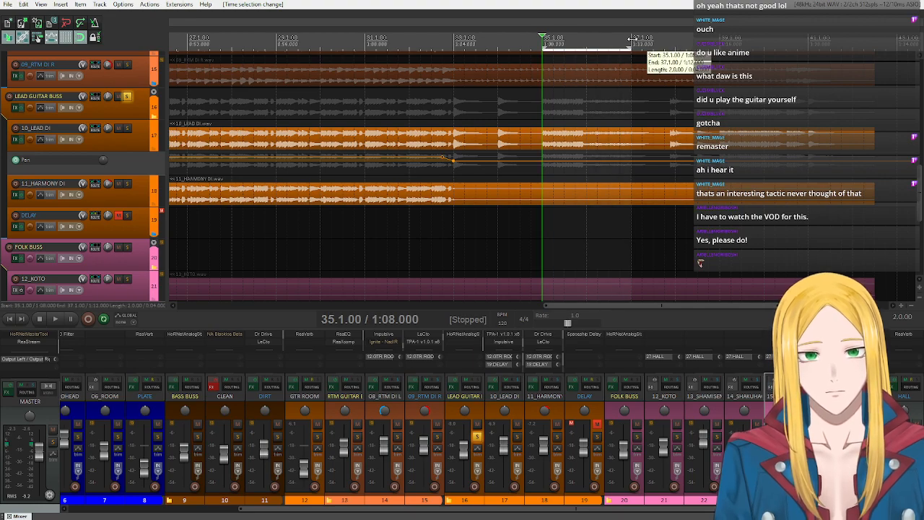
left_click_drag(543, 48, 584, 55)
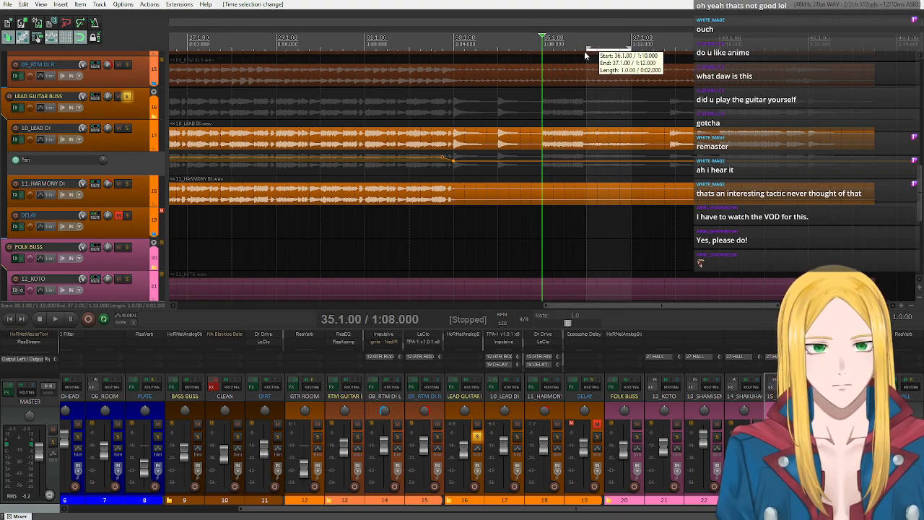
left_click(55, 319)
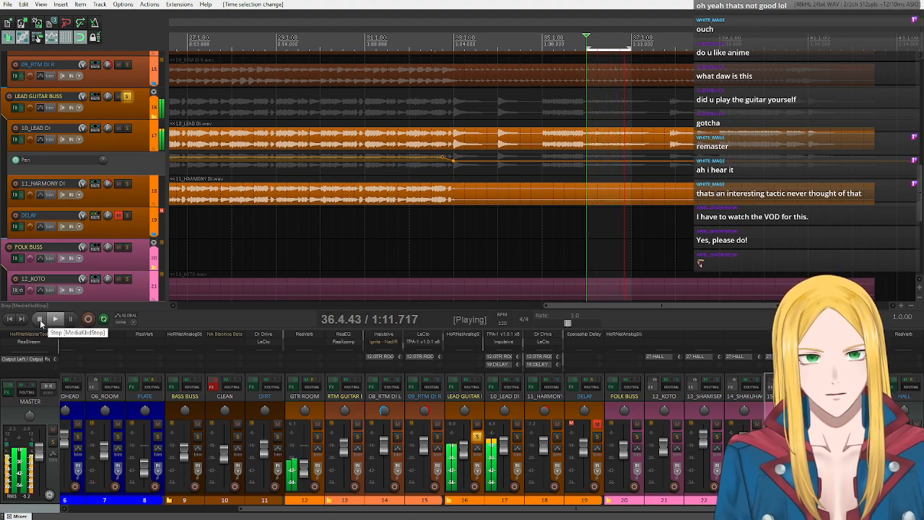
left_click(40, 319)
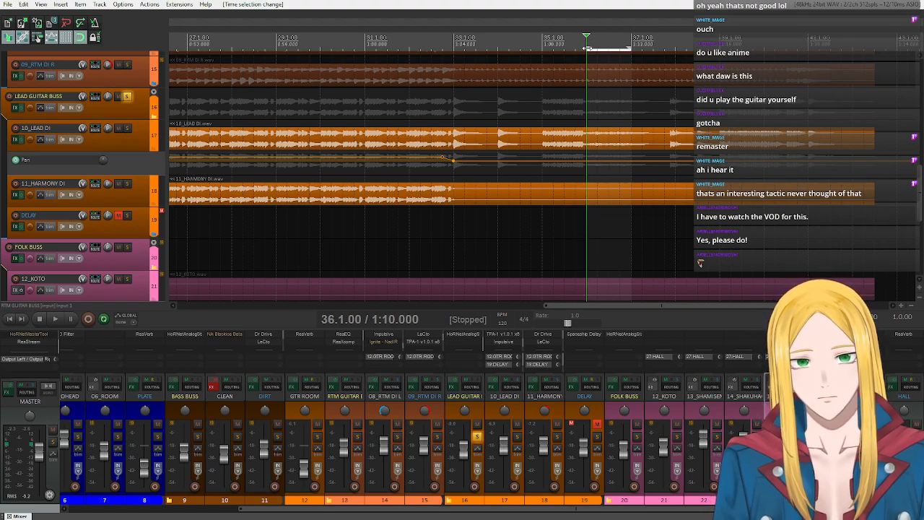
left_click(55, 318)
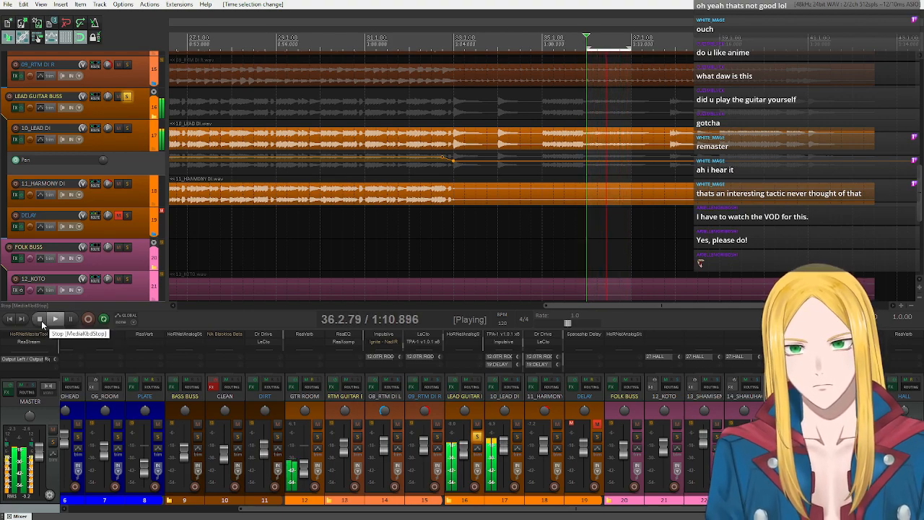
left_click(40, 318)
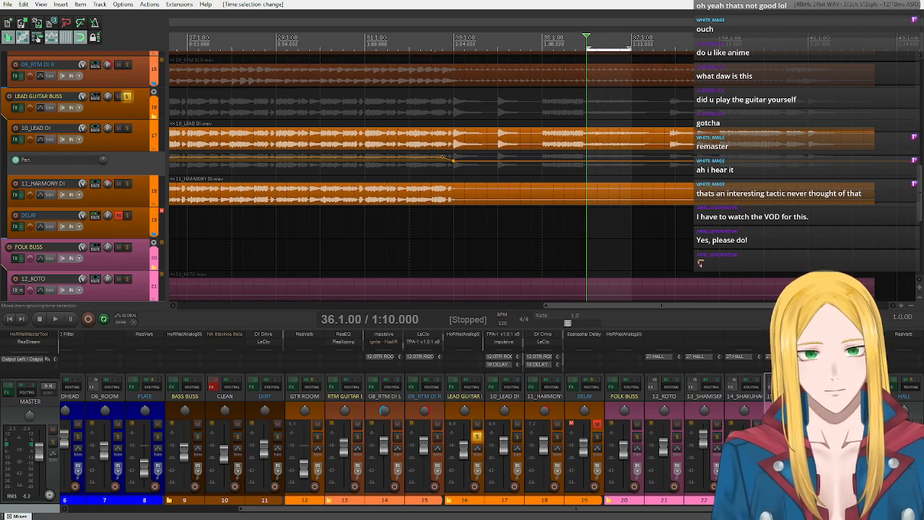
- Extend the time selection's end to 39.1.00 and audition the lead guitar from 36.1.00 before stopping playback
left_click_drag(631, 49, 721, 49)
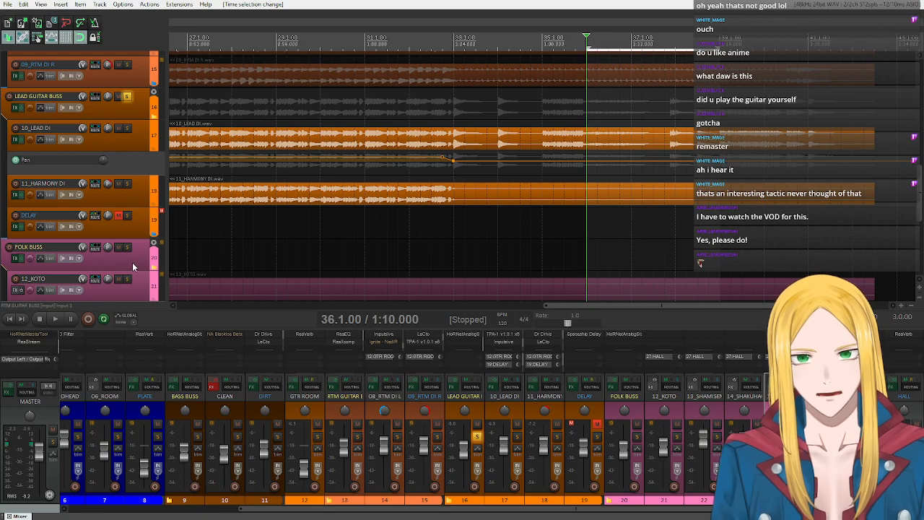
left_click(55, 318)
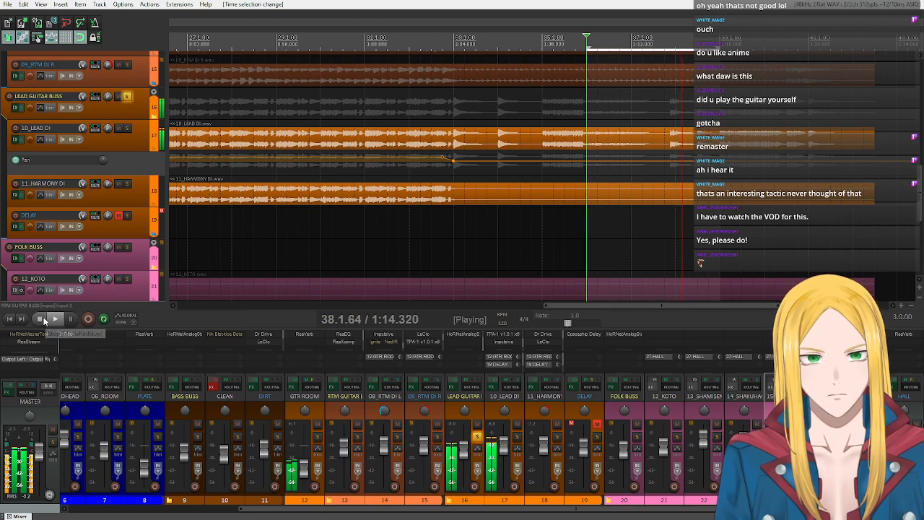
left_click(42, 318)
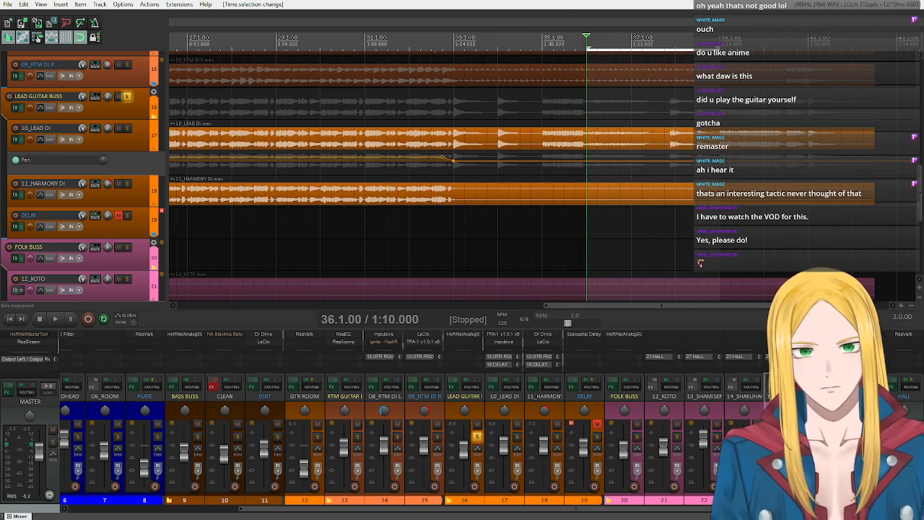
- Set the time selection from 39.1.00 to 42.3.00 and audition the lead guitar twice from 39.1.00
left_click_drag(587, 54, 819, 55)
left_click(49, 318)
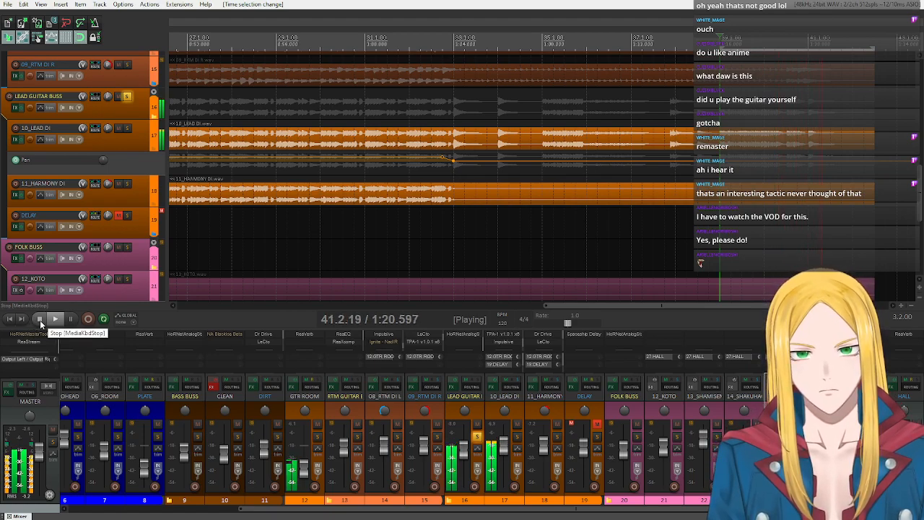
left_click(40, 320)
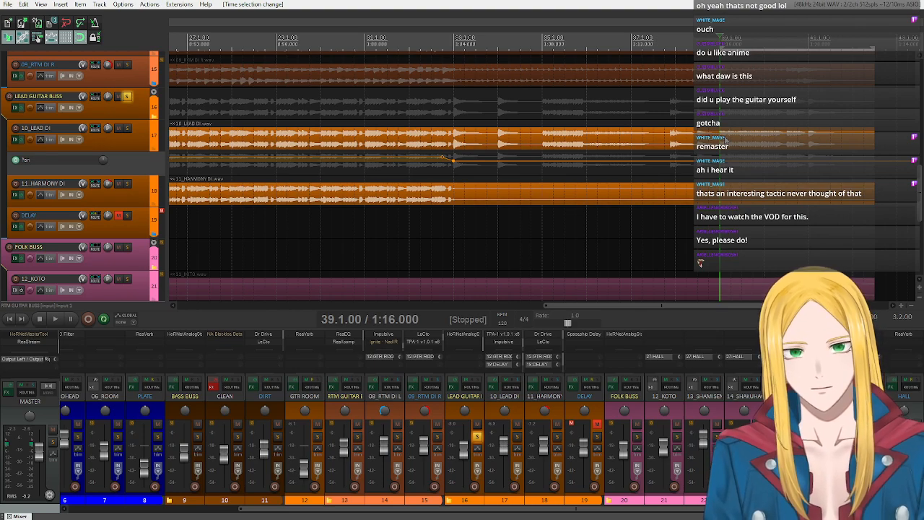
left_click(54, 319)
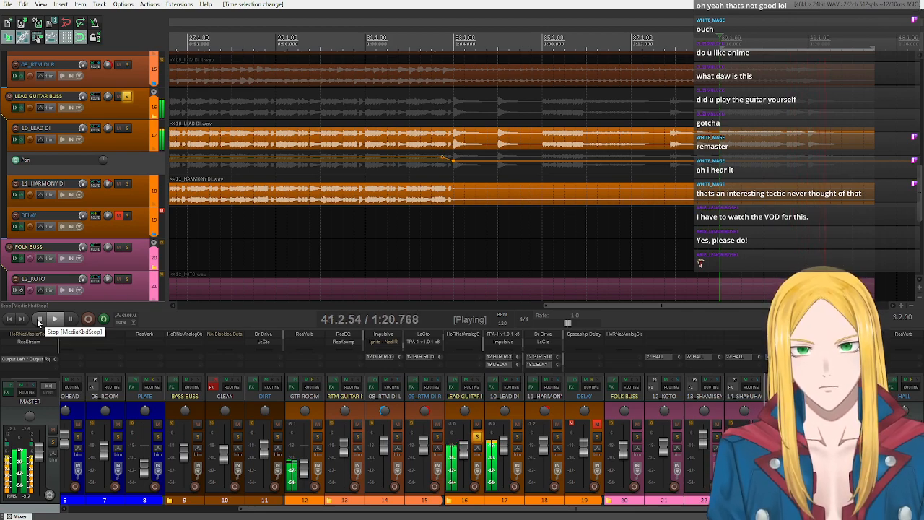
left_click(39, 320)
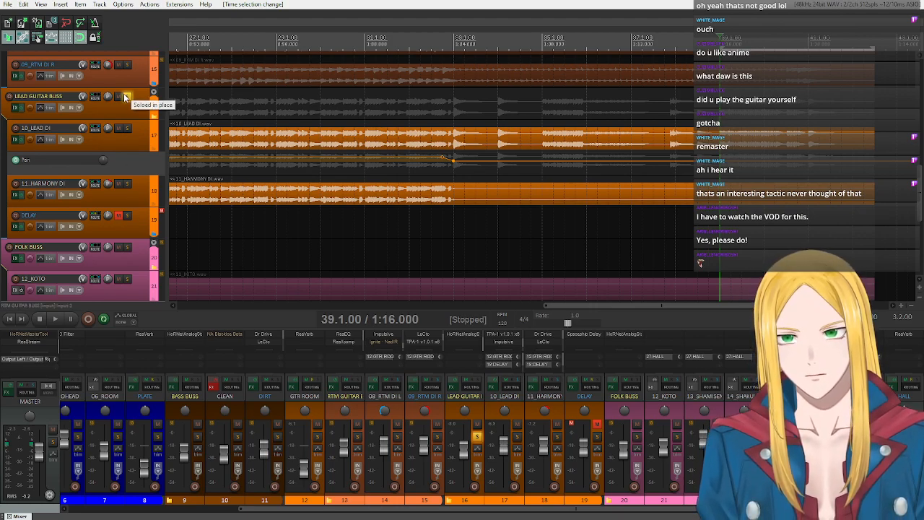
- Unsolo the lead guitar buss and re-enable HoRNetMasterTool, HoRNetTape and TDR Kotelnikov on the master
left_click(128, 97)
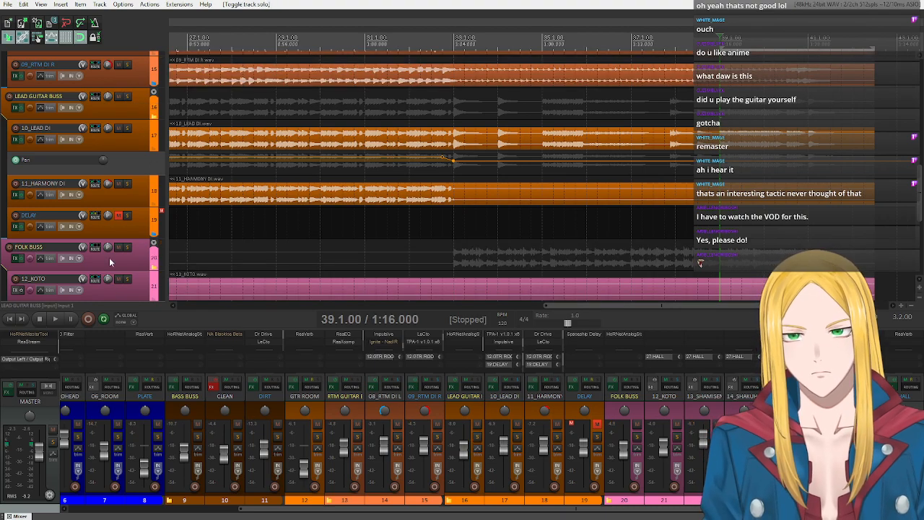
scroll(31, 343, "up", 2)
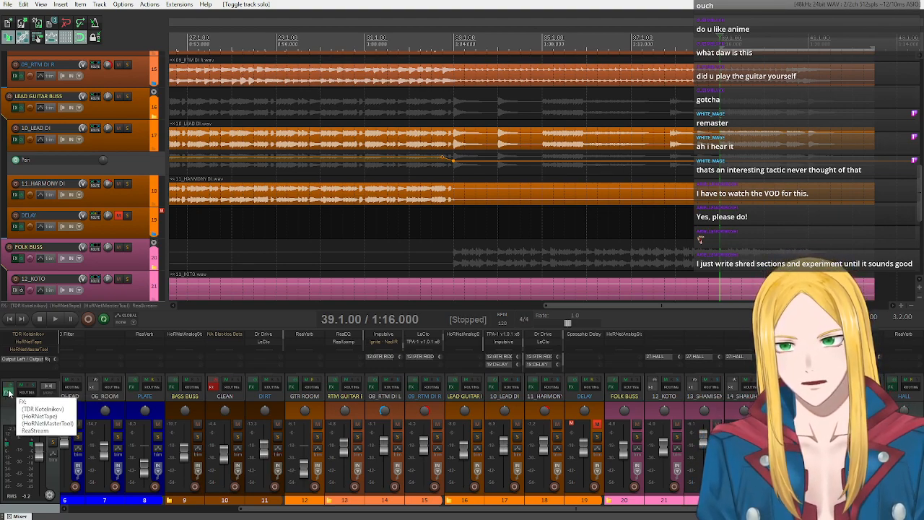
right_click(37, 351)
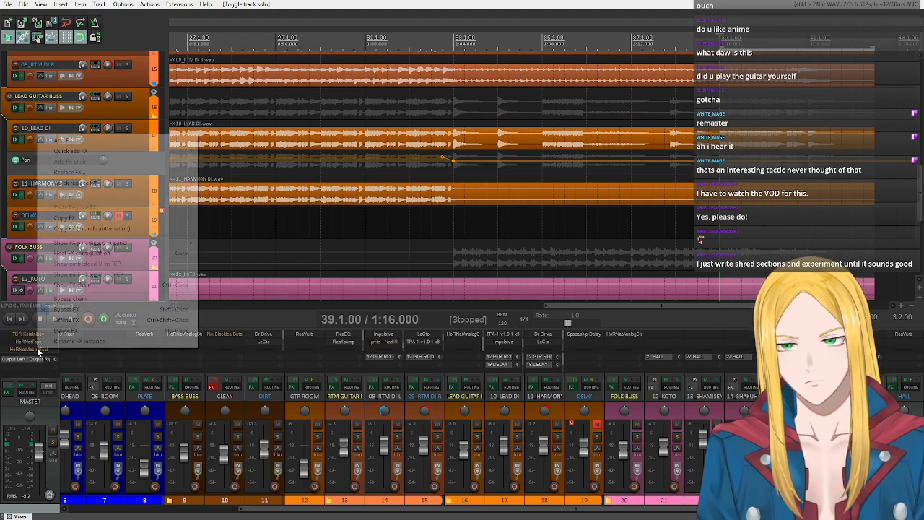
left_click(78, 313)
right_click(22, 345)
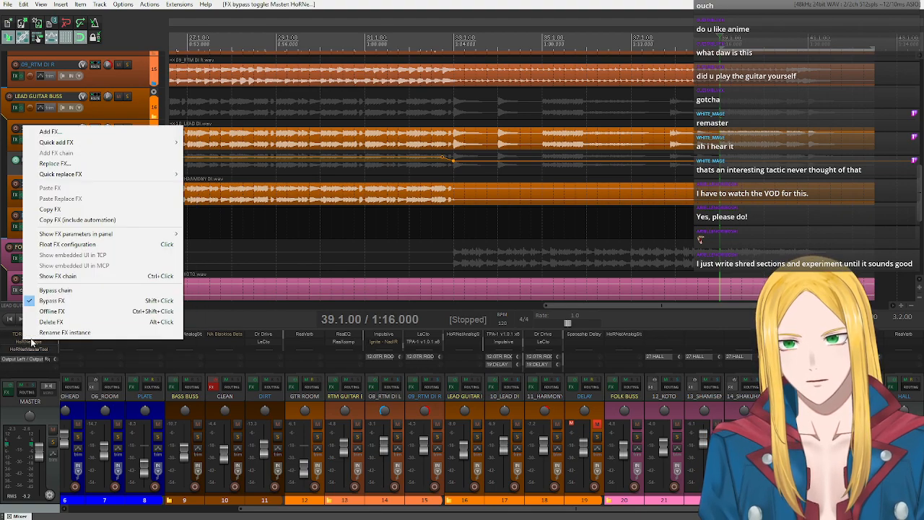
left_click(72, 295)
right_click(22, 345)
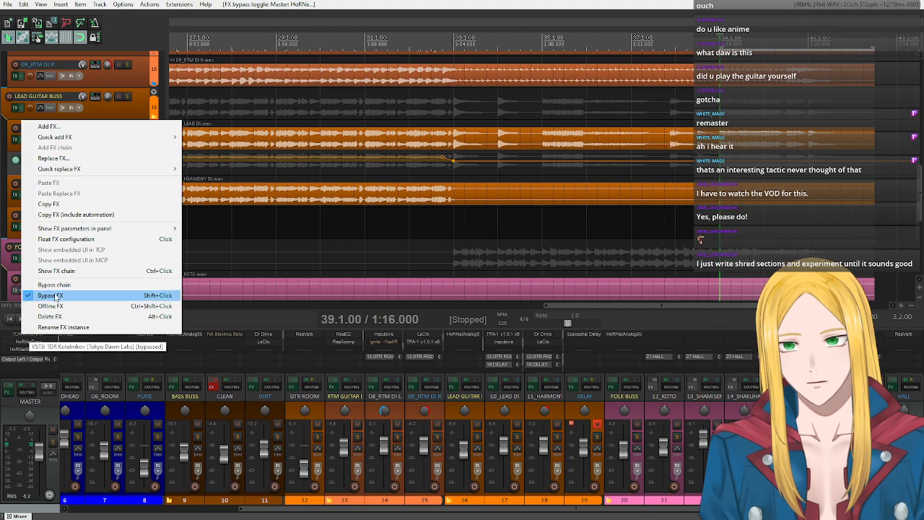
left_click(52, 297)
- Return to the project start, remove the loop/time selection and turn off repeat
left_click(7, 320)
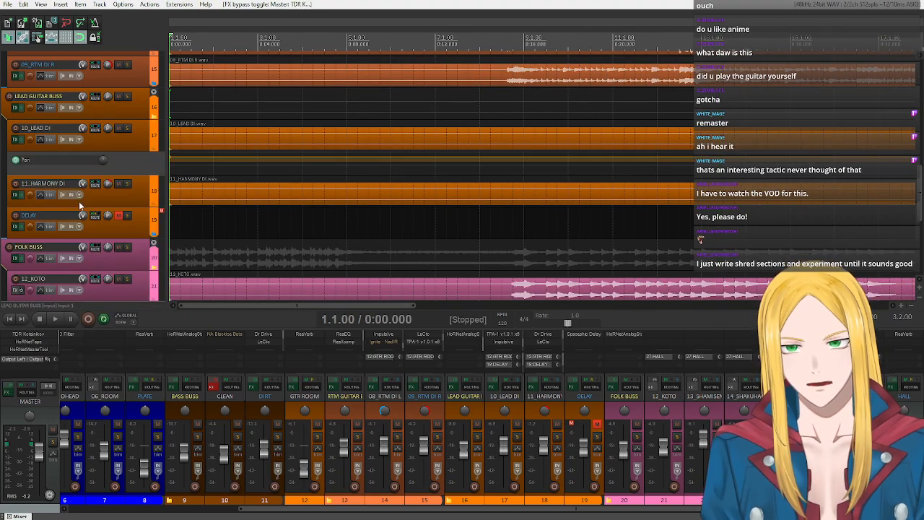
scroll(346, 157, "down", 6)
scroll(345, 159, "up", 3)
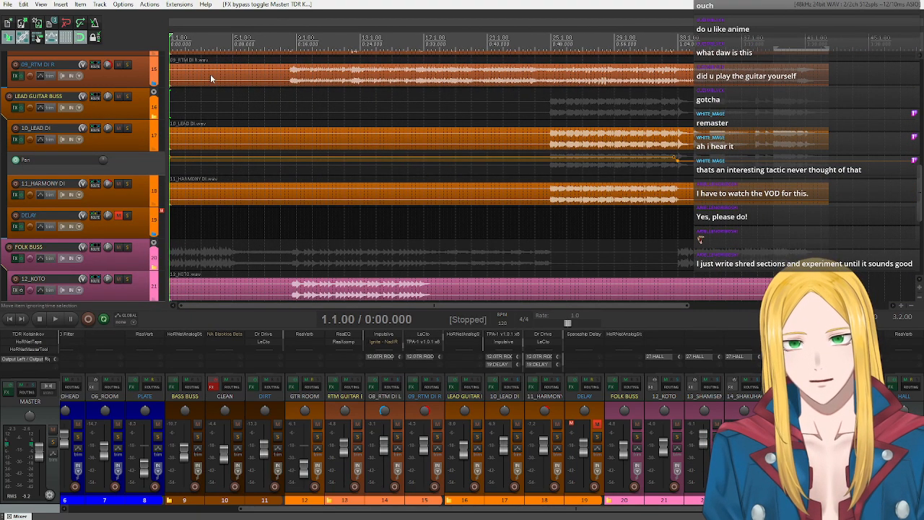
key("Escape")
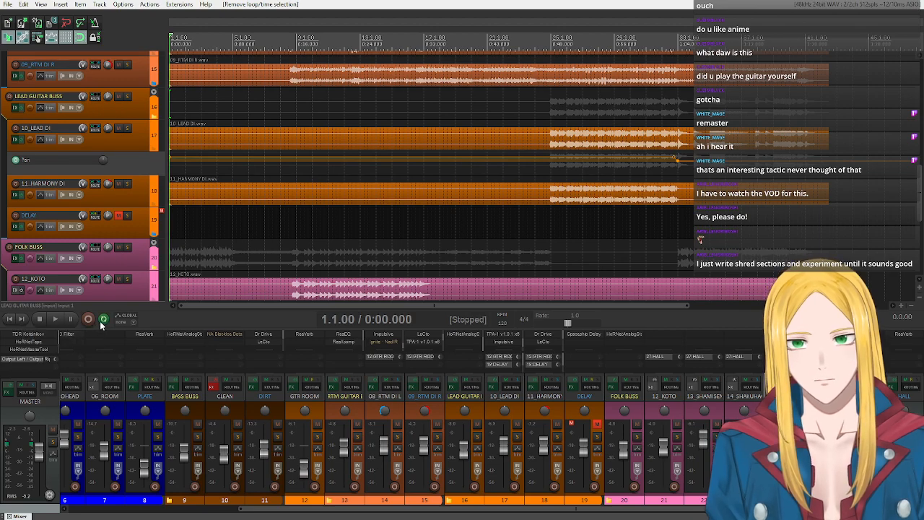
scroll(109, 152, "up", 10)
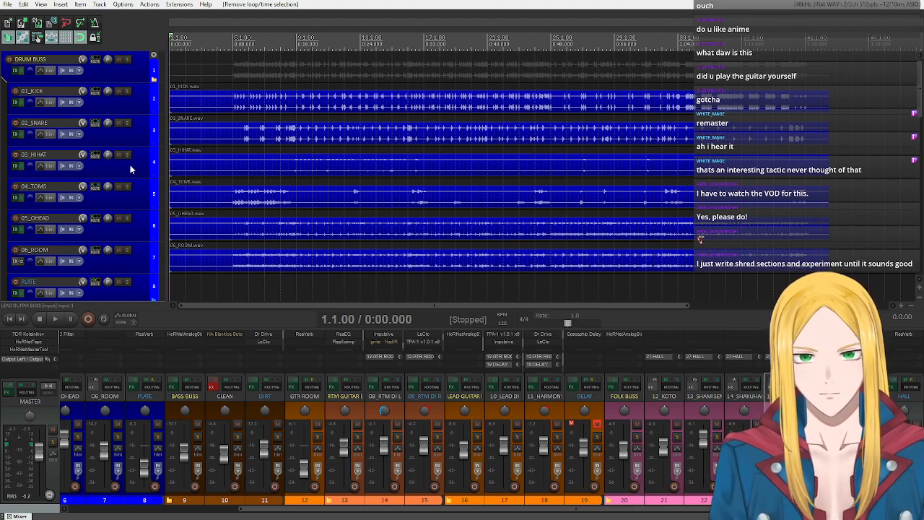
- Play the full mix from the start and follow the folk, drum and guitar tracks and their meters
left_click(55, 318)
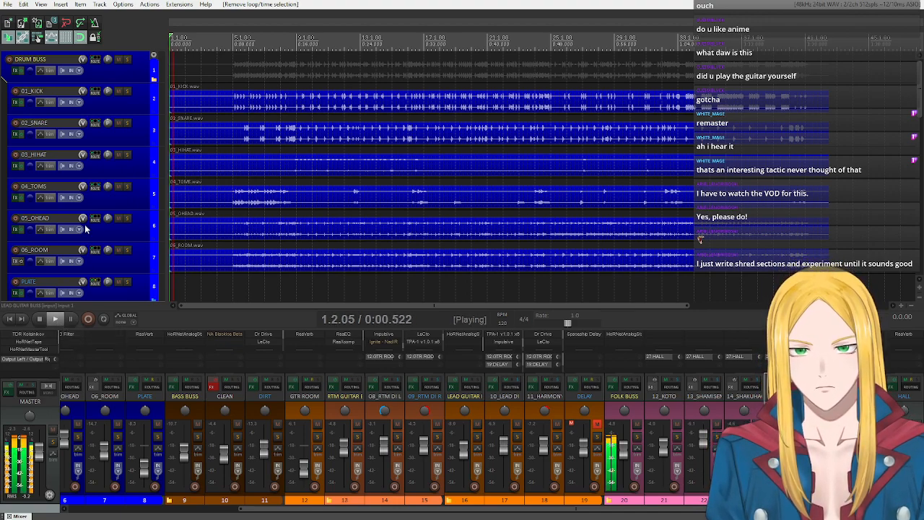
scroll(85, 229, "down", 10)
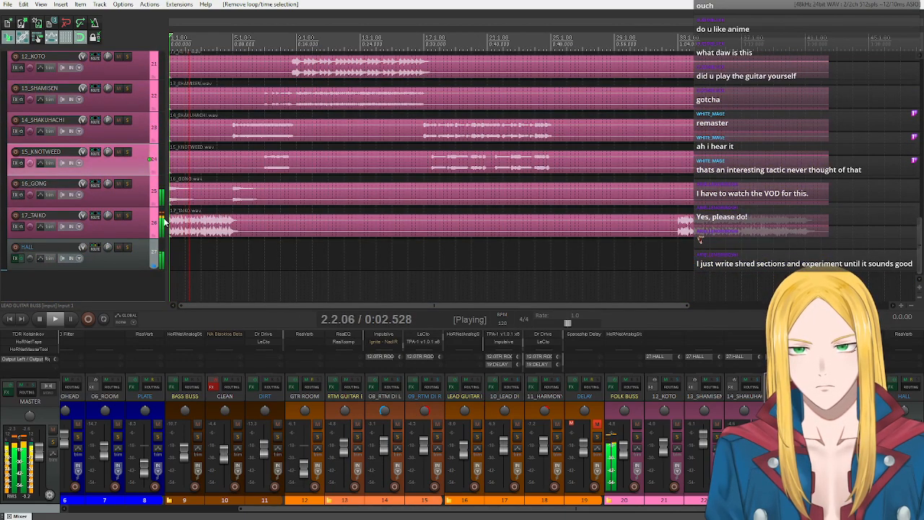
scroll(125, 195, "up", 1)
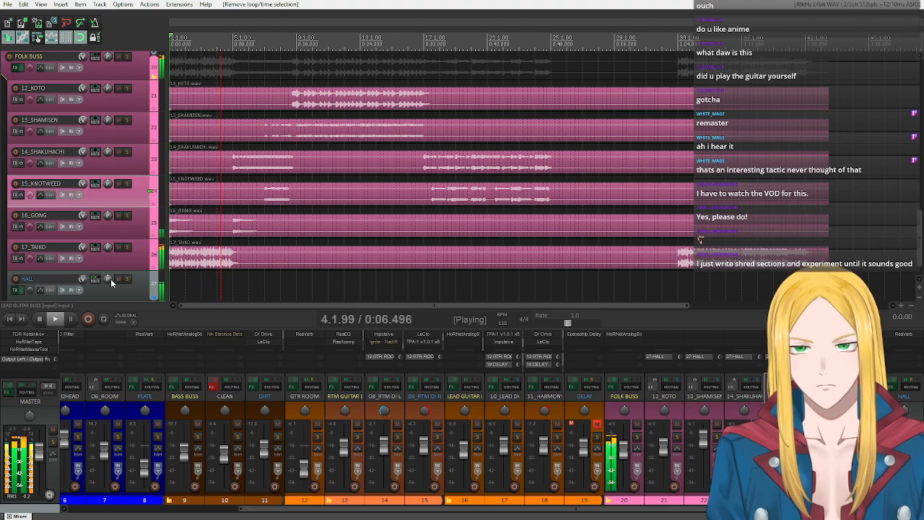
scroll(92, 419, "left", 3)
left_click(93, 414)
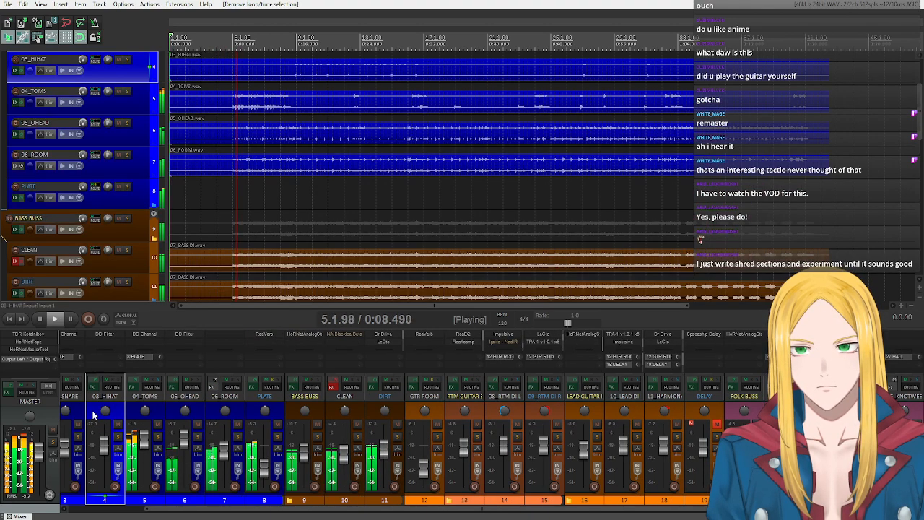
scroll(114, 230, "up", 2)
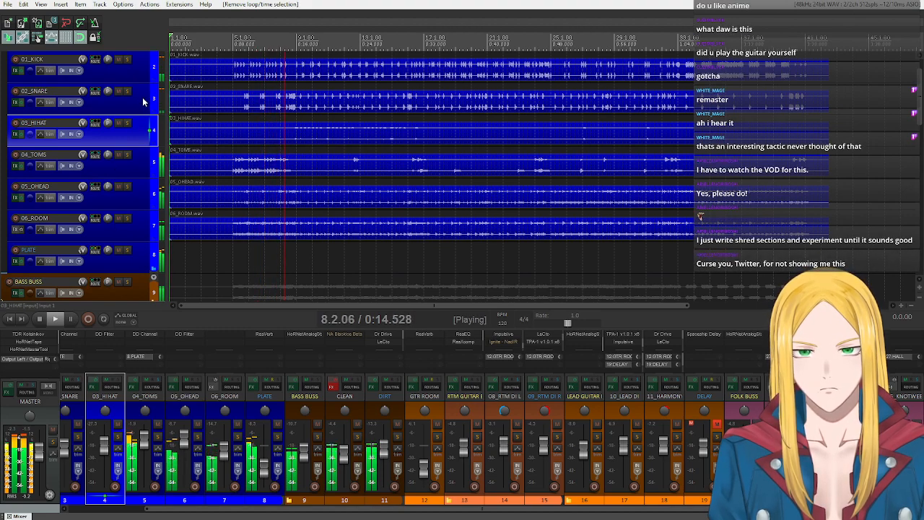
scroll(142, 96, "down", 12)
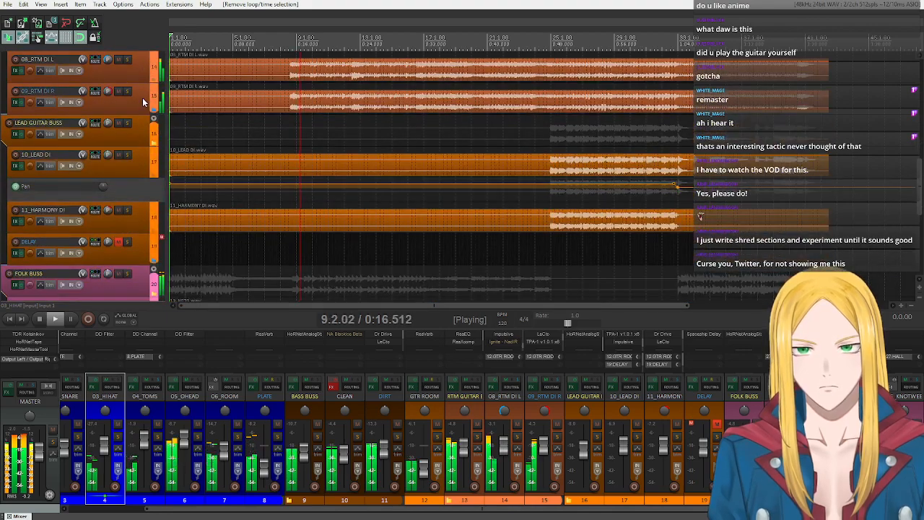
- Enable the bypassed effects on the CLEAN bass track and lower its volume slightly during playback
scroll(142, 97, "up", 5)
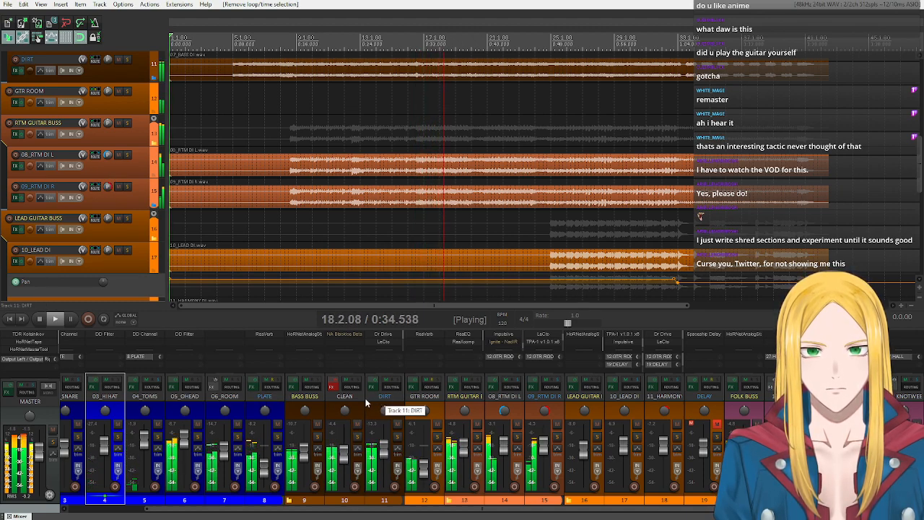
left_click(336, 381)
left_click_drag(343, 453, 343, 460)
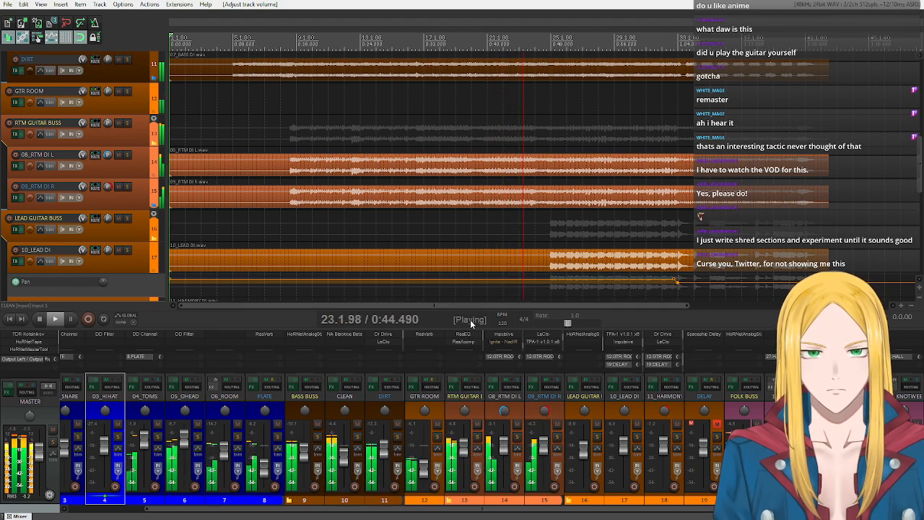
- Raise the lead guitar buss volume slightly while the mix plays, and stop playback back at the project start
left_click_drag(459, 307, 494, 306)
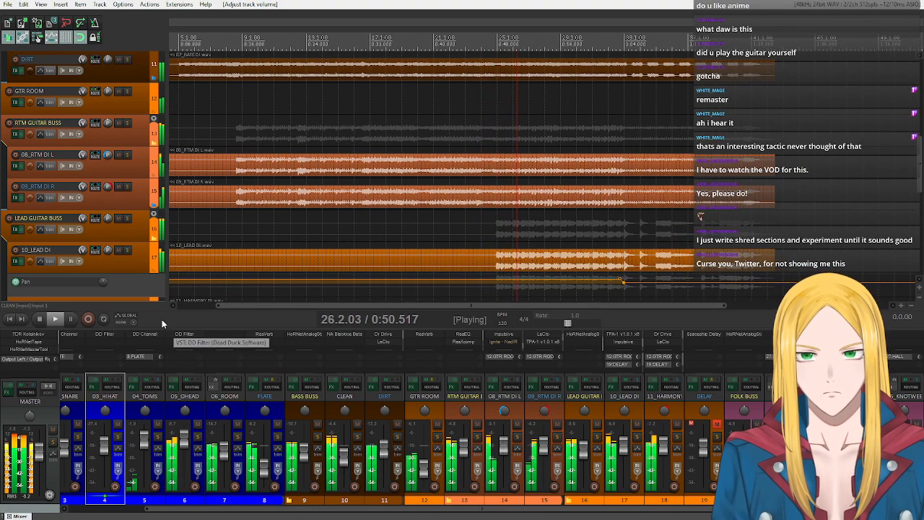
left_click_drag(229, 305, 265, 312)
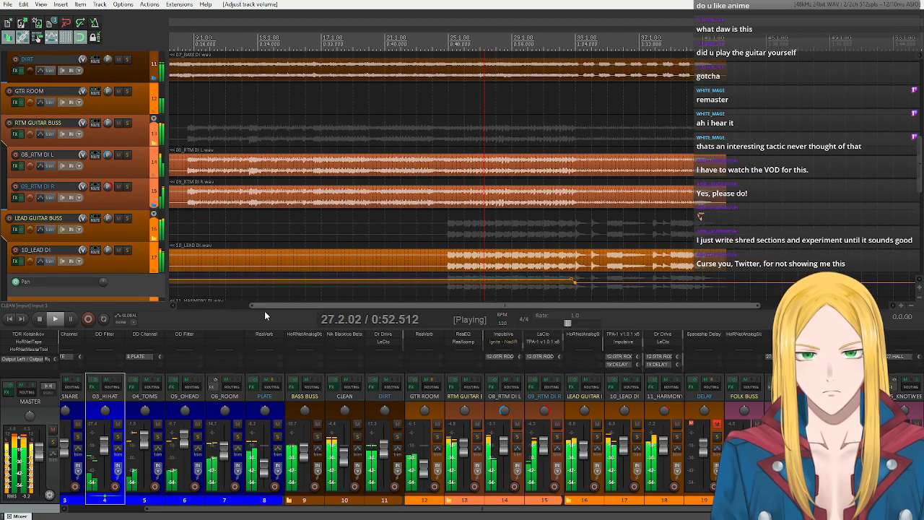
scroll(117, 225, "up", 10)
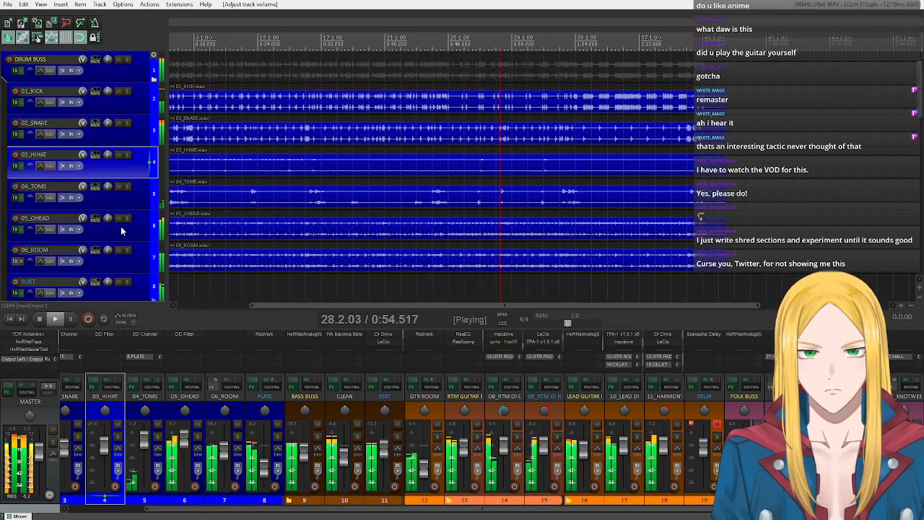
scroll(123, 228, "down", 18)
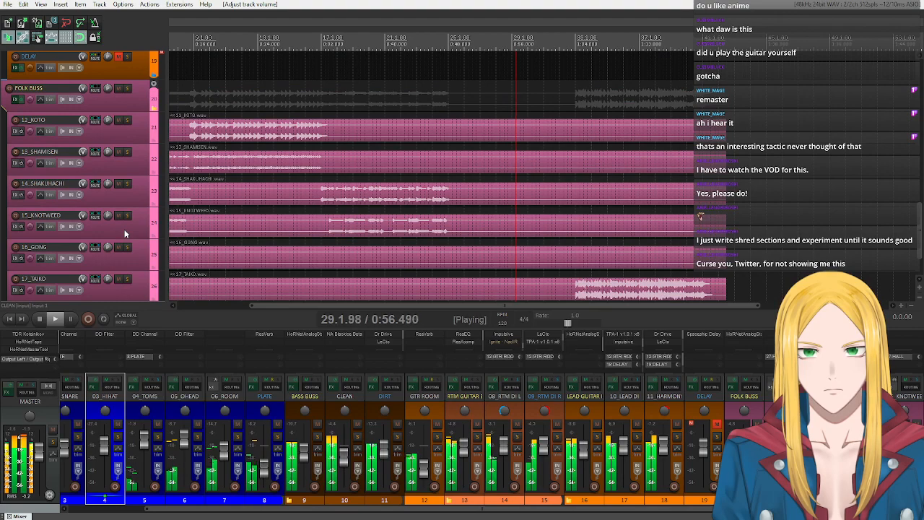
scroll(124, 233, "up", 6)
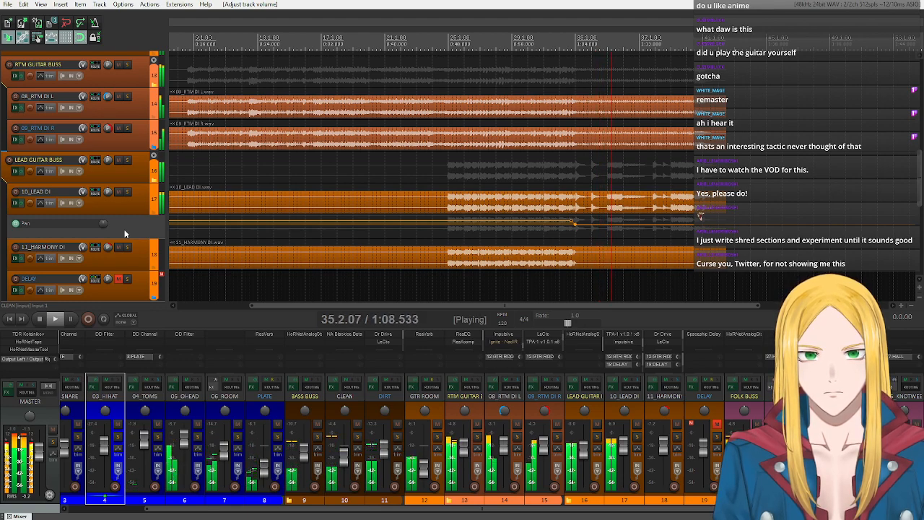
left_click_drag(583, 457, 586, 451)
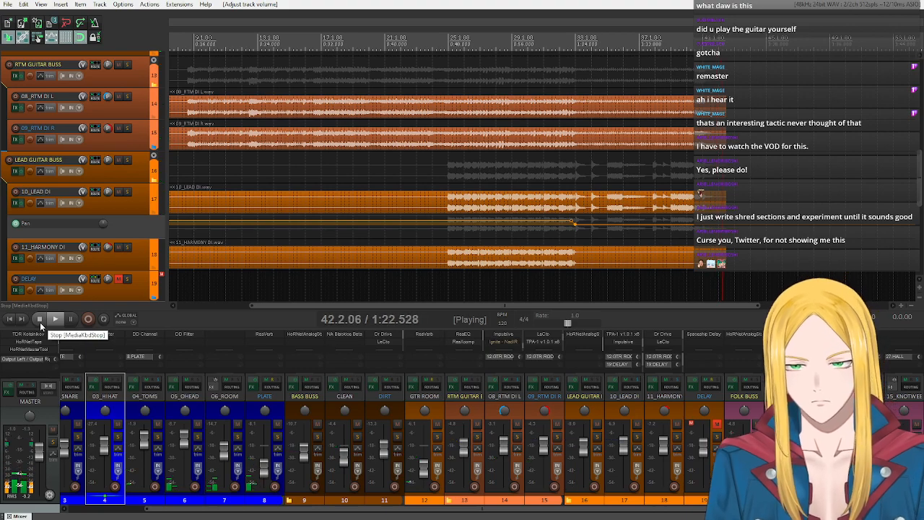
left_click(40, 322)
left_click(12, 318)
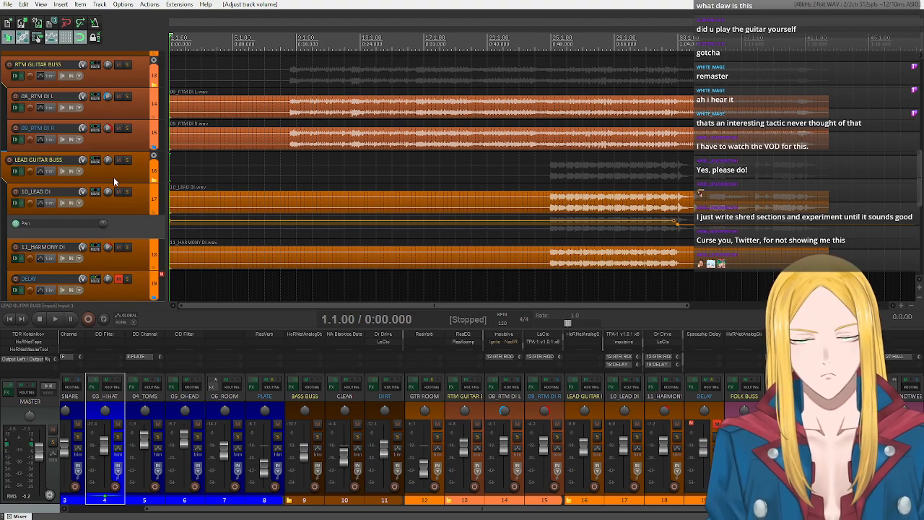
- Select the drum buss and look through the arrangement from the drums to the folk tracks and back to the guitars
scroll(113, 177, "up", 2)
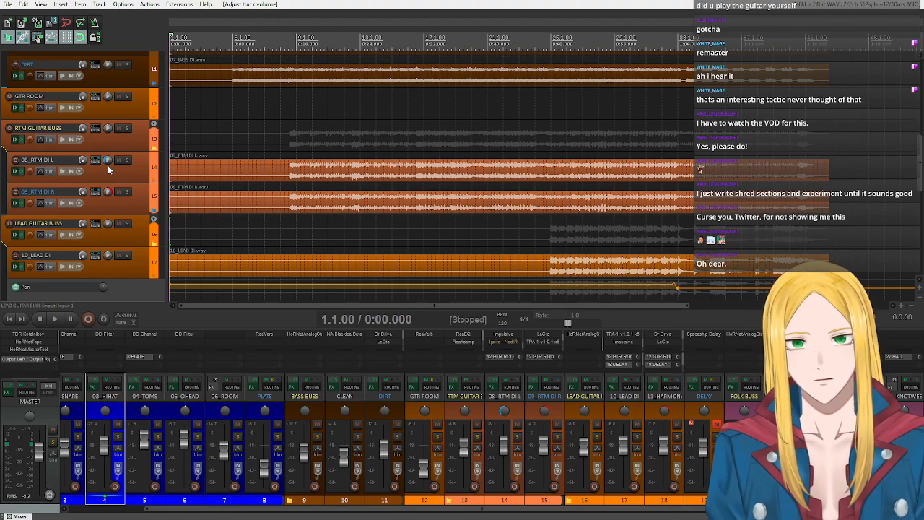
scroll(107, 164, "up", 5)
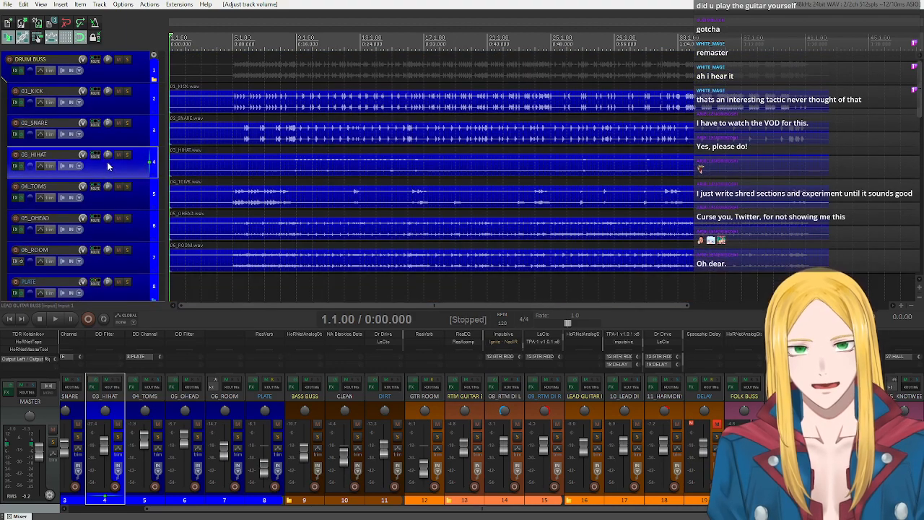
left_click(118, 72)
scroll(118, 95, "down", 3)
scroll(118, 98, "down", 5)
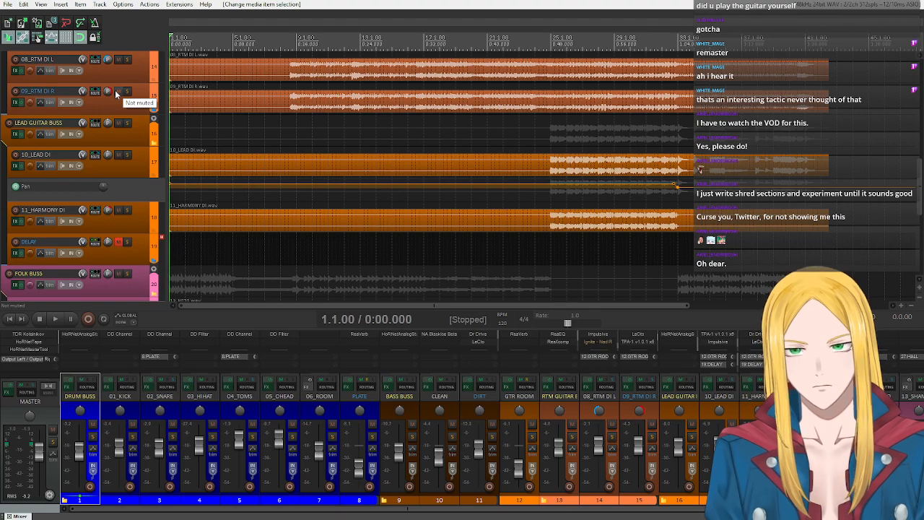
scroll(101, 167, "down", 5)
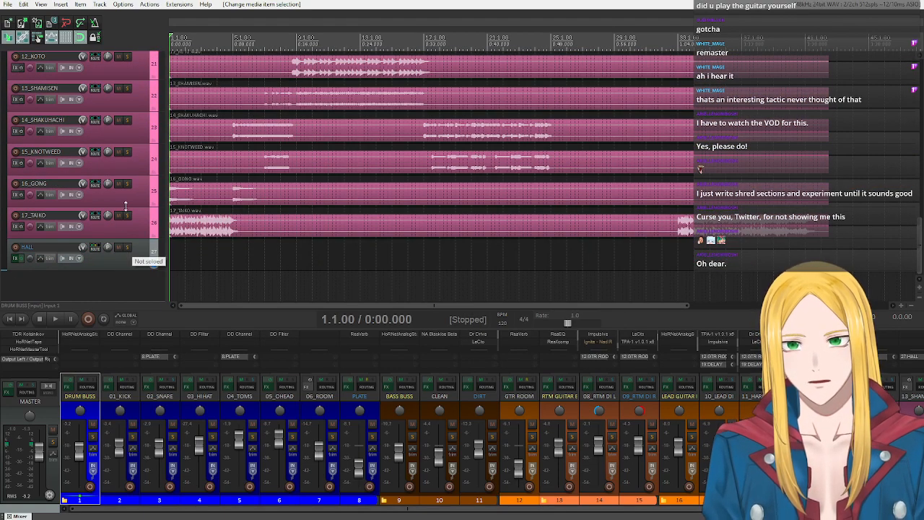
scroll(127, 209, "up", 3)
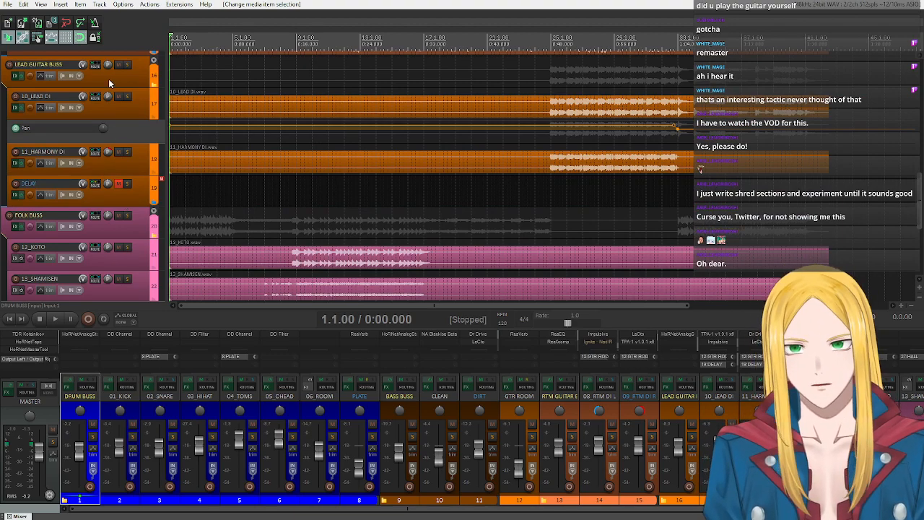
scroll(108, 79, "up", 5)
scroll(109, 80, "down", 3)
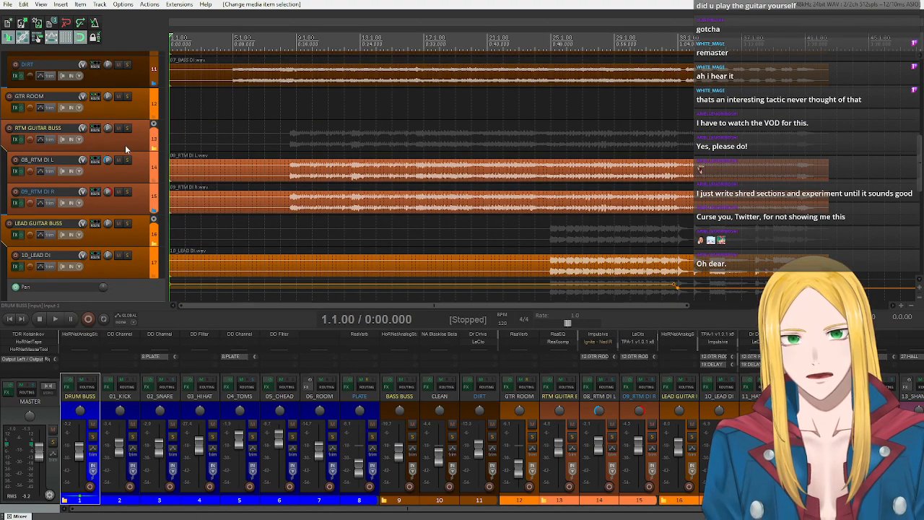
scroll(124, 192, "down", 2)
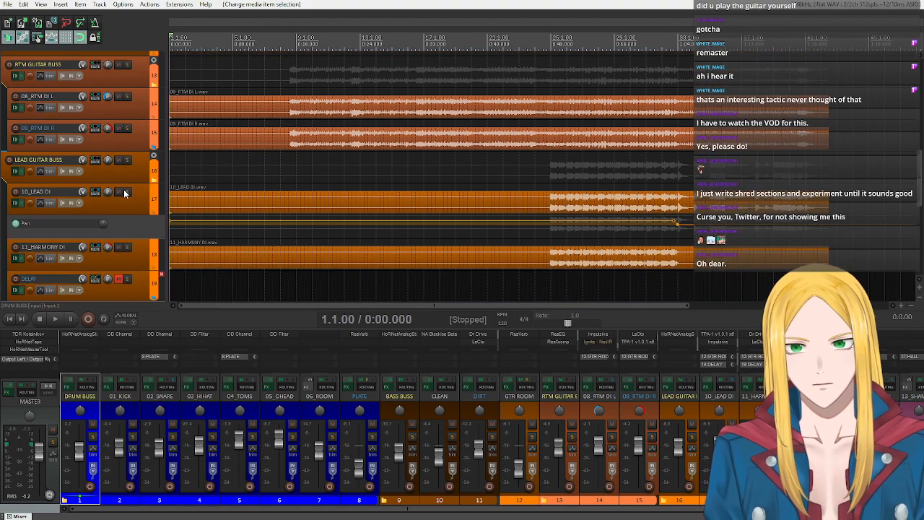
- Toggle the mute on the lead guitar DELAY track and look over the drum, bass and guitar tracks
left_click(120, 215)
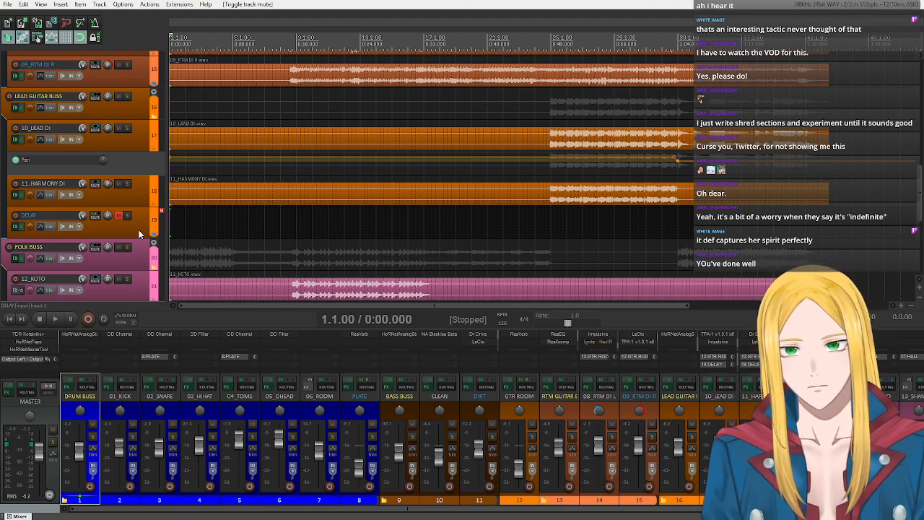
scroll(139, 230, "down", 5)
scroll(136, 227, "up", 15)
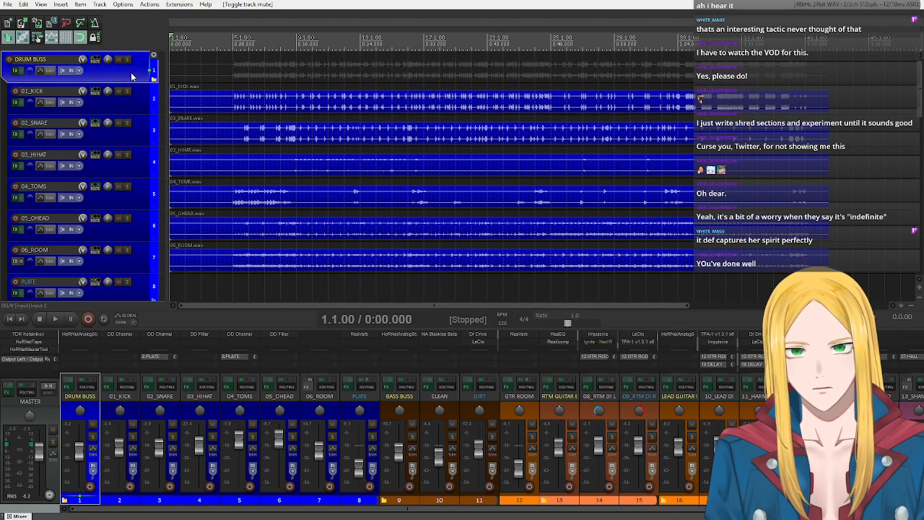
scroll(132, 76, "down", 6)
scroll(135, 86, "down", 4)
scroll(154, 105, "up", 5)
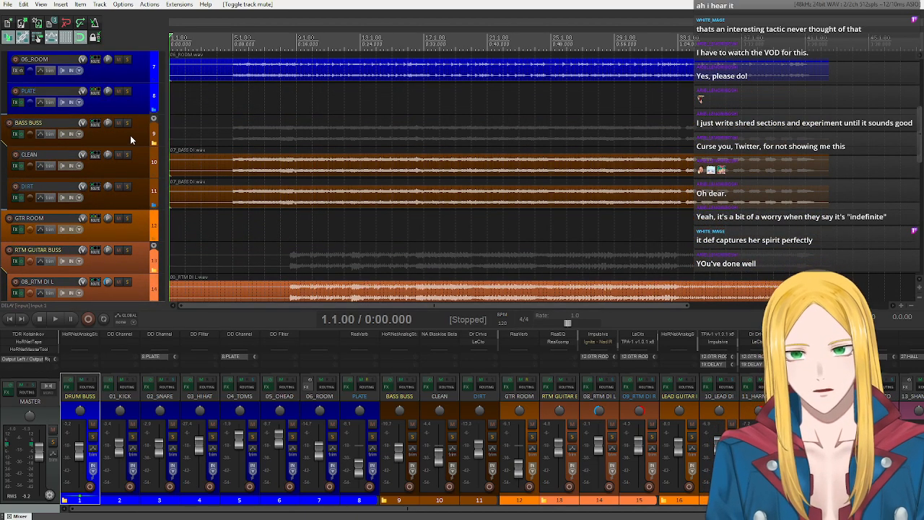
scroll(130, 137, "down", 5)
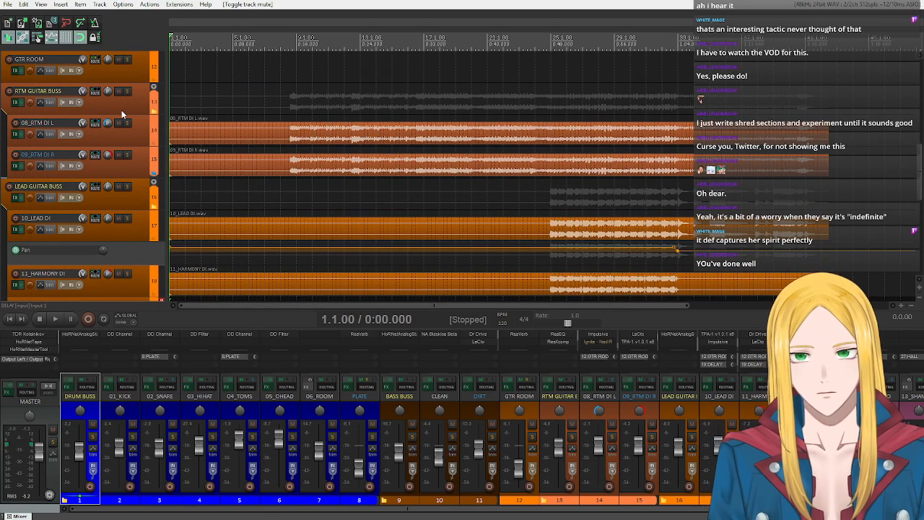
- Look through the arrangement from the drums and bass to the rhythm, lead guitar and folk tracks
scroll(109, 167, "down", 3)
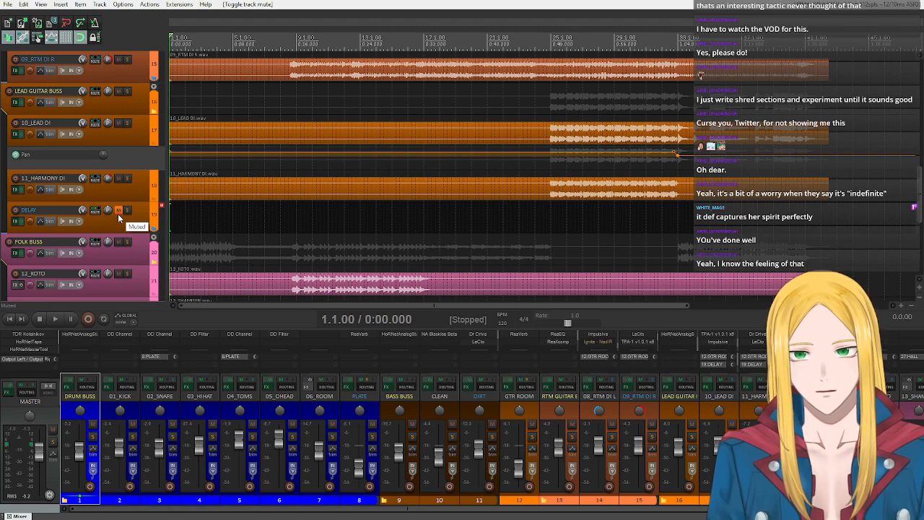
scroll(124, 216, "down", 5)
scroll(121, 219, "up", 15)
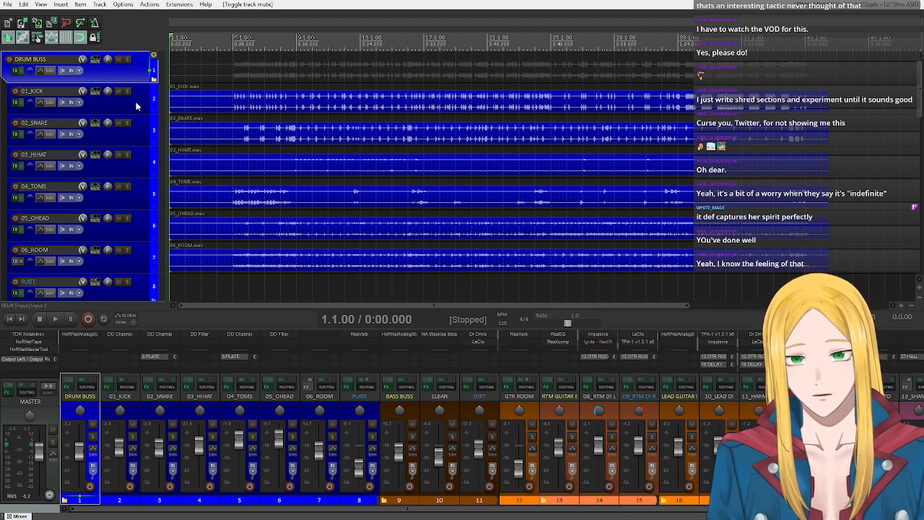
scroll(136, 106, "down", 10)
scroll(124, 188, "up", 10)
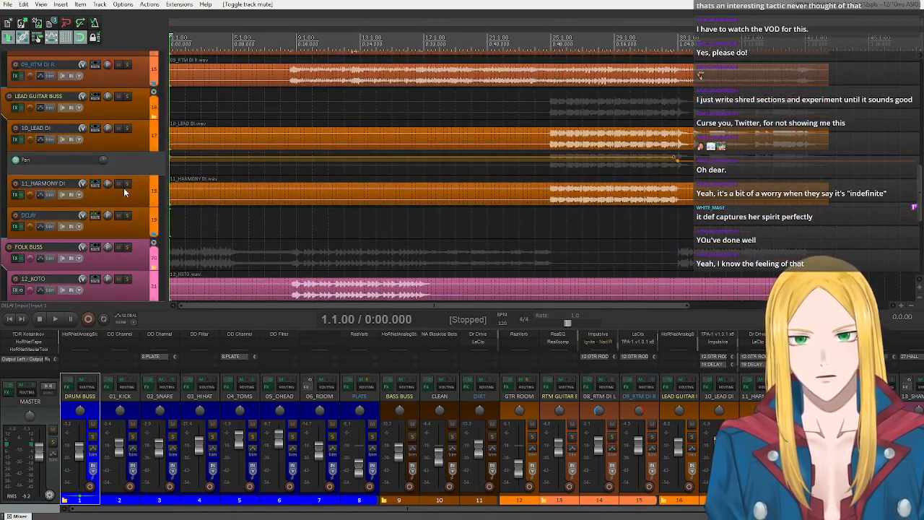
scroll(113, 188, "down", 10)
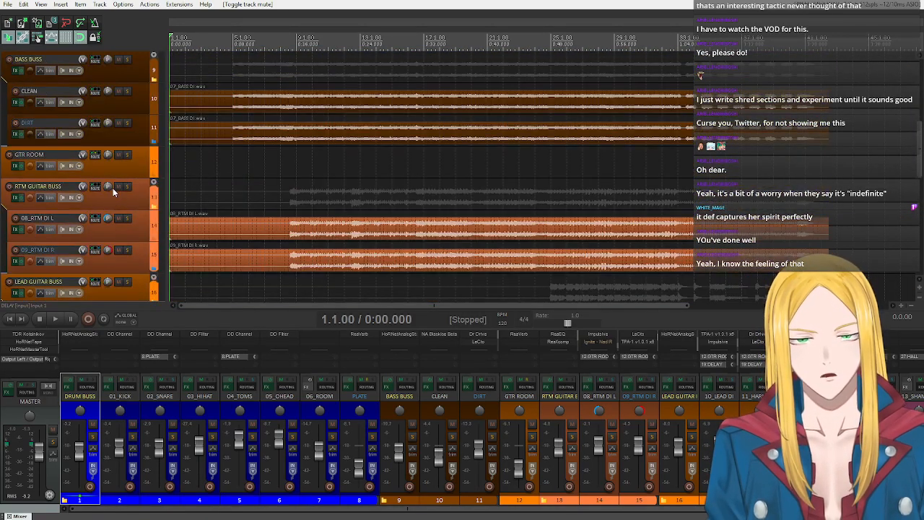
scroll(113, 189, "up", 4)
scroll(108, 175, "up", 5)
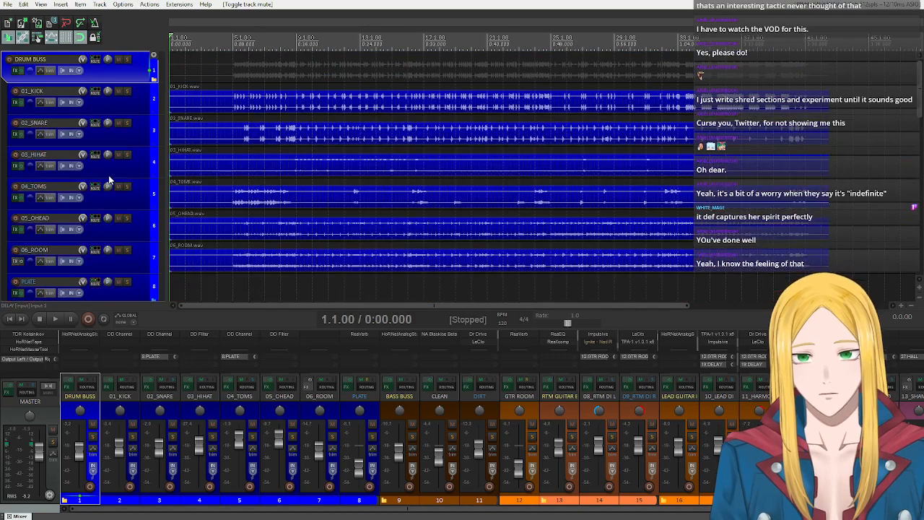
scroll(108, 175, "down", 5)
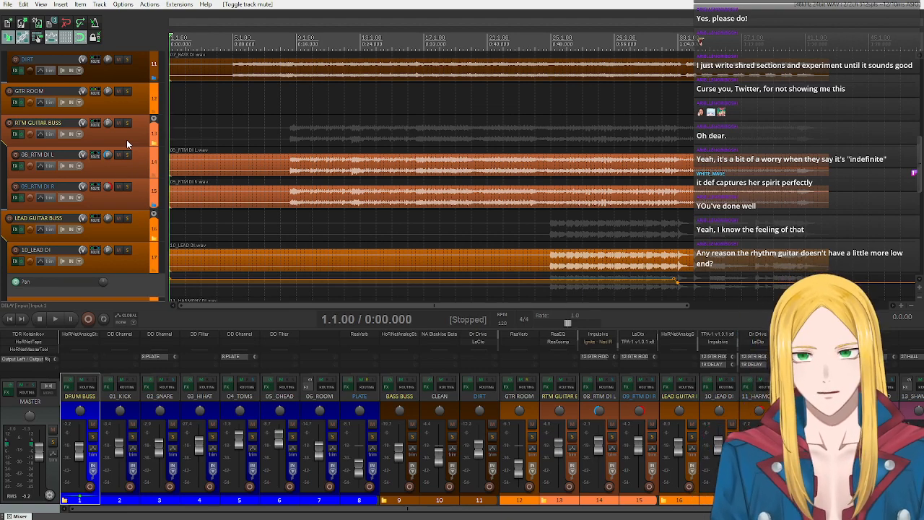
scroll(126, 165, "up", 3)
scroll(124, 168, "up", 7)
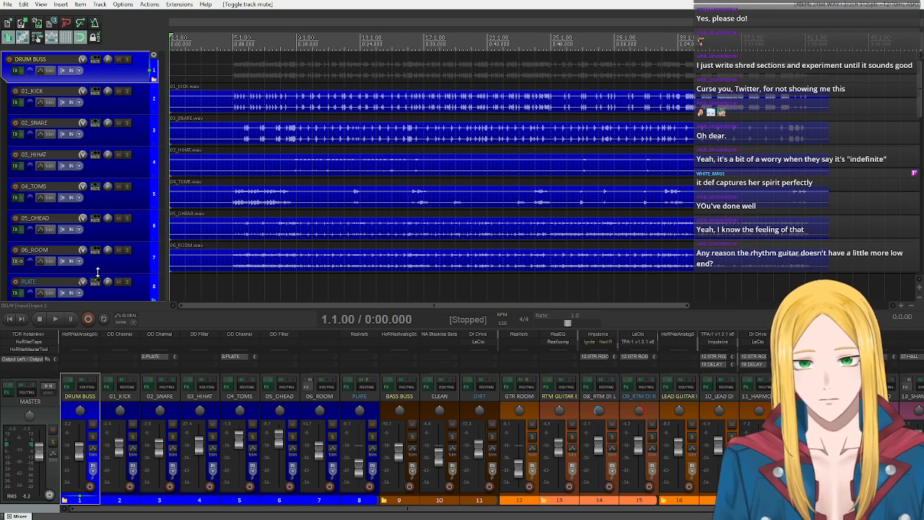
scroll(109, 228, "down", 8)
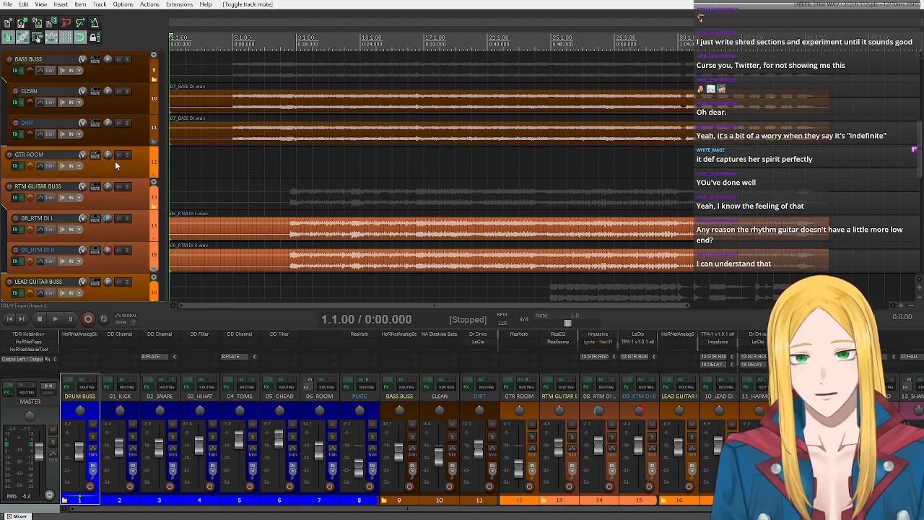
scroll(114, 161, "down", 2)
- Open the effects chain of 08_RTM DI L, examine the LeCto amp's tone controls and close the chain
mouse_move(111, 160)
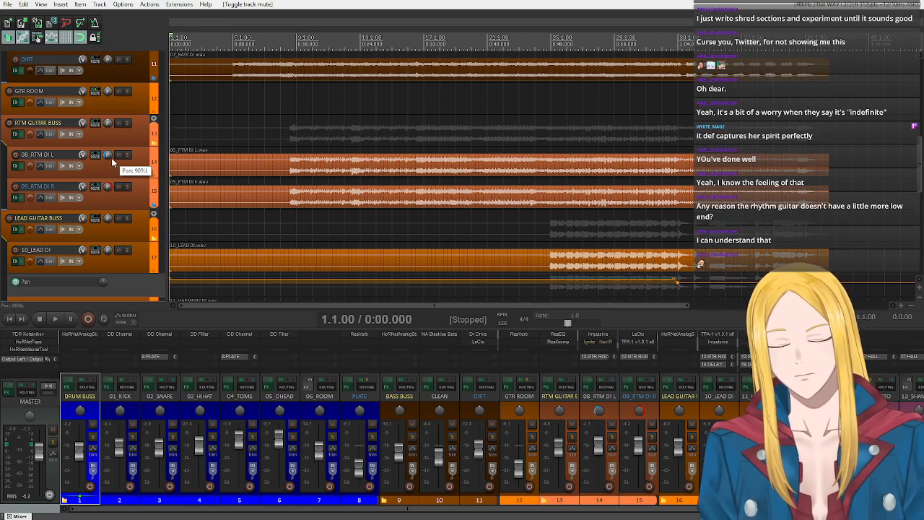
left_click(17, 168)
left_click(227, 112)
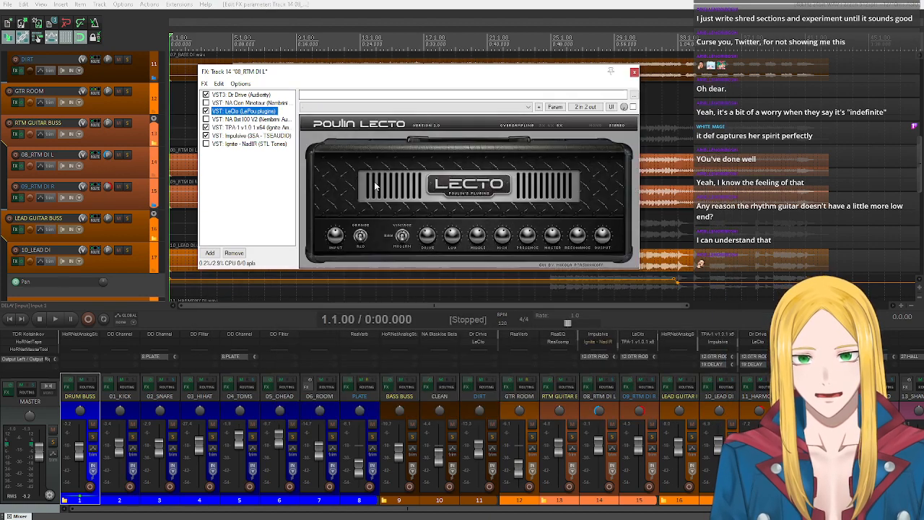
left_click(451, 236)
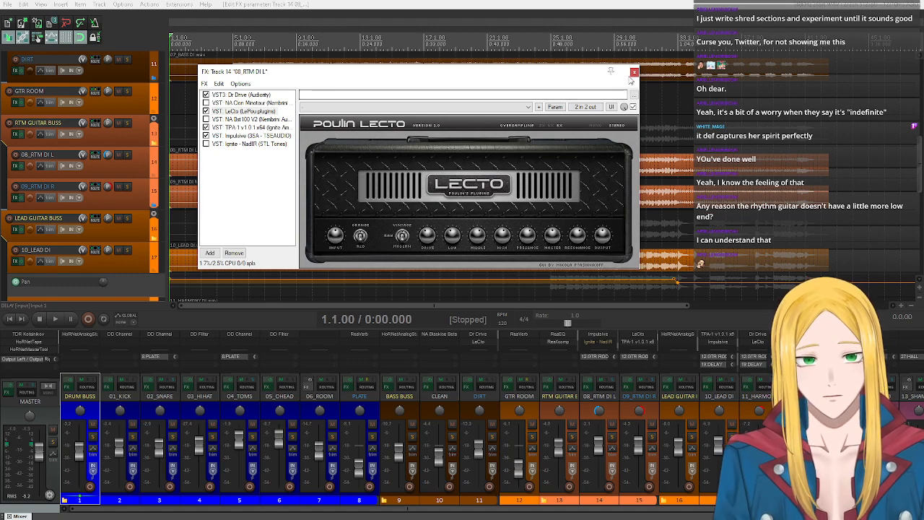
left_click(634, 72)
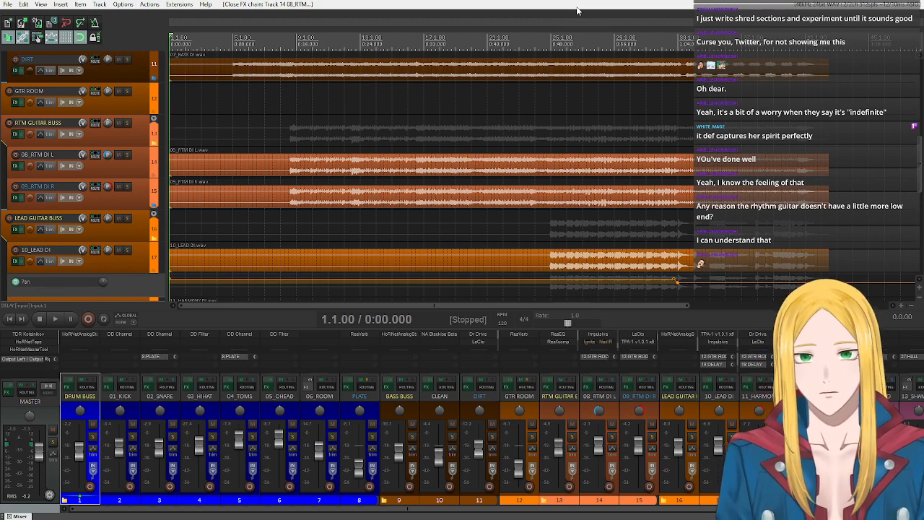
- Open the effects chain of RTM GUITAR BUSS and display its HoRNetAnalogStage plugin
scroll(105, 192, "down", 4)
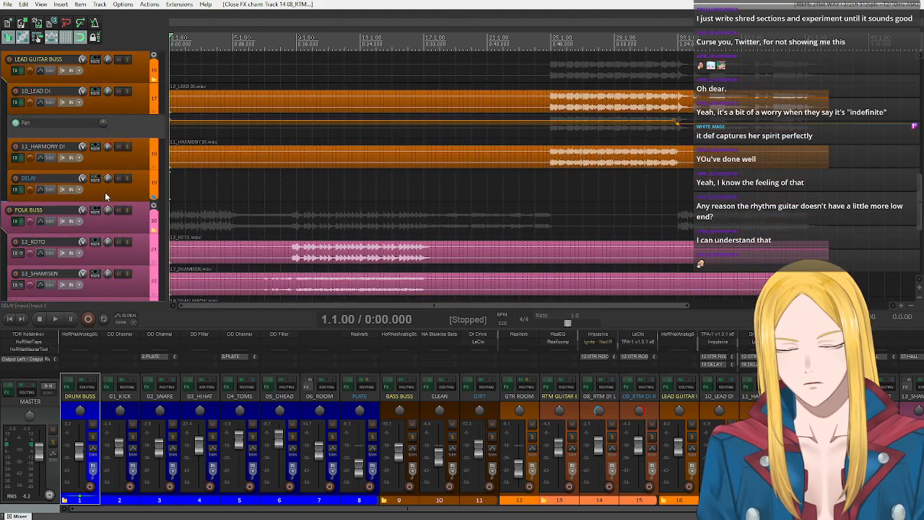
scroll(105, 192, "down", 3)
scroll(94, 228, "down", 2)
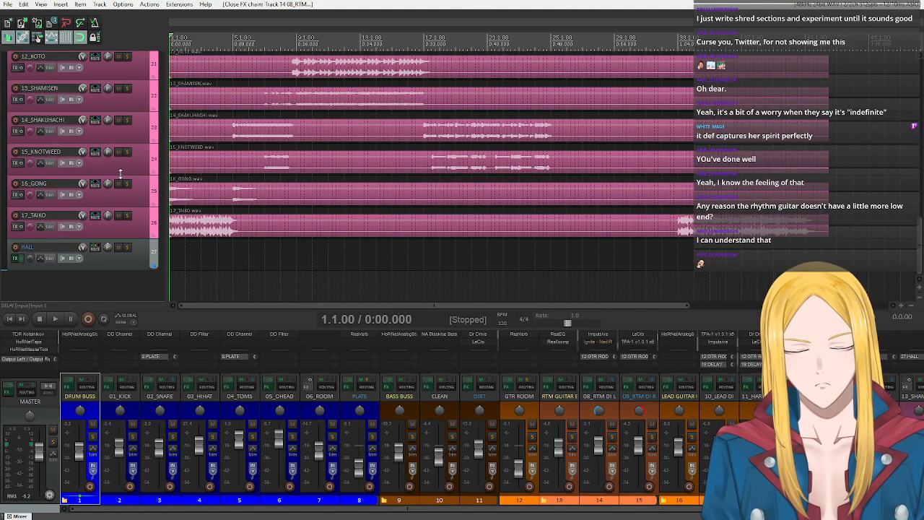
scroll(115, 168, "up", 3)
scroll(115, 168, "down", 2)
scroll(91, 190, "up", 3)
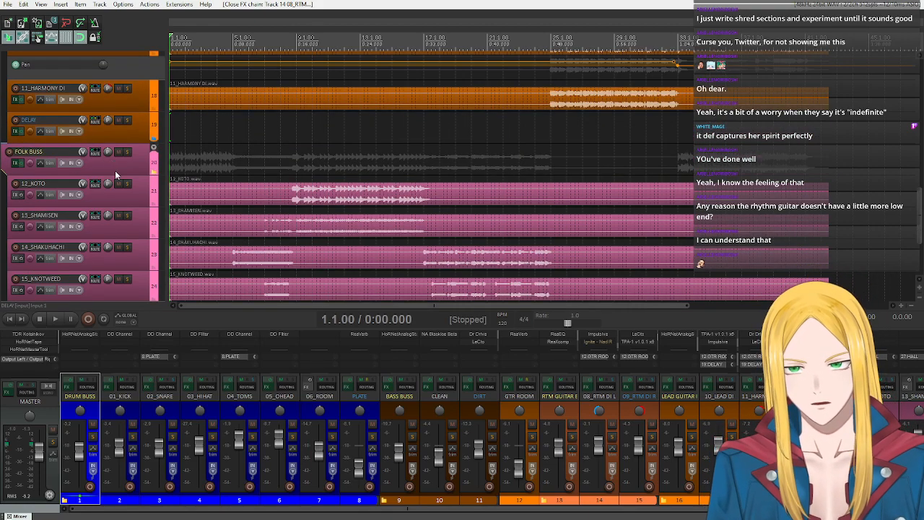
scroll(115, 168, "up", 5)
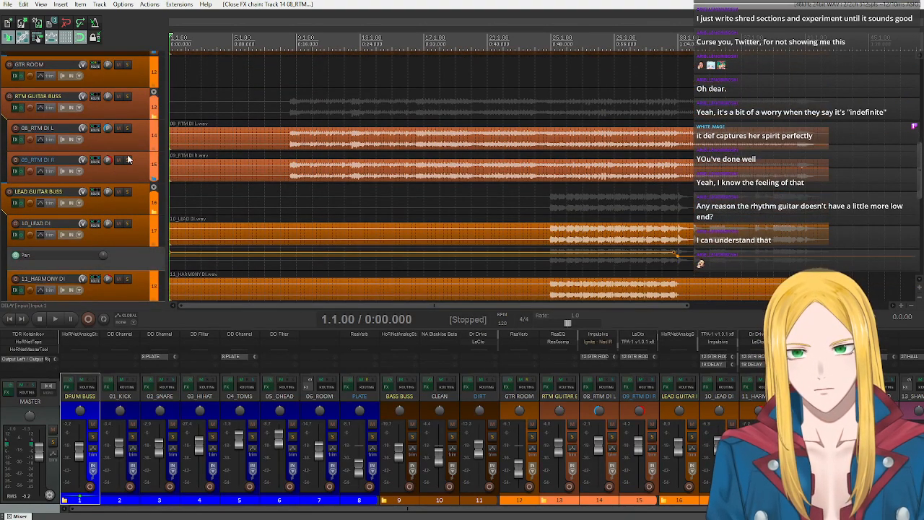
left_click(11, 112)
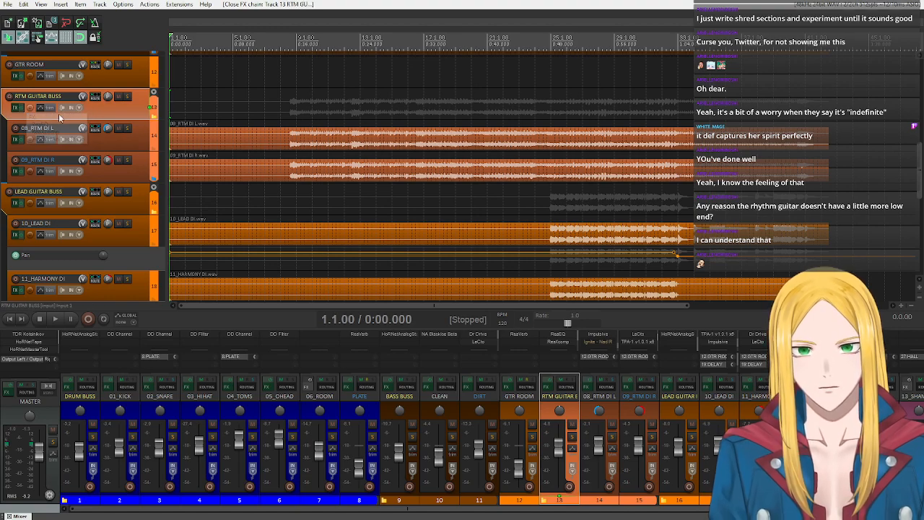
left_click(13, 108)
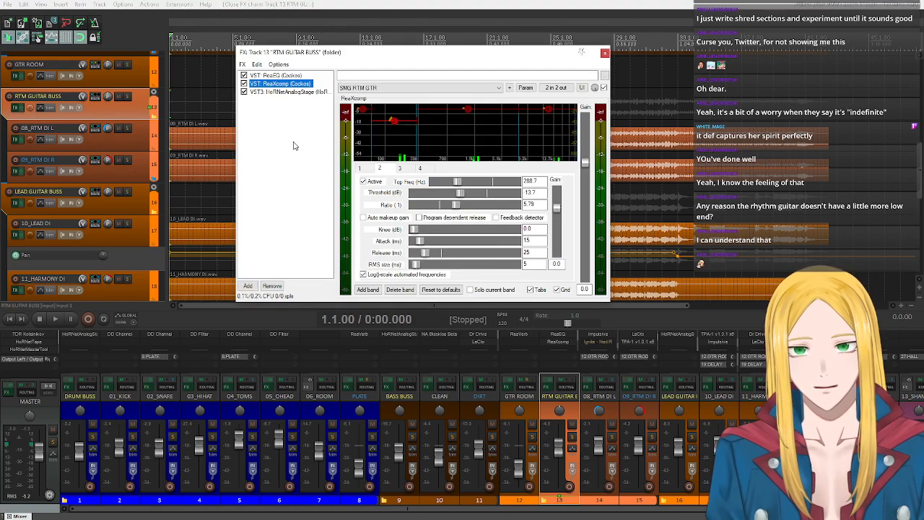
left_click(273, 91)
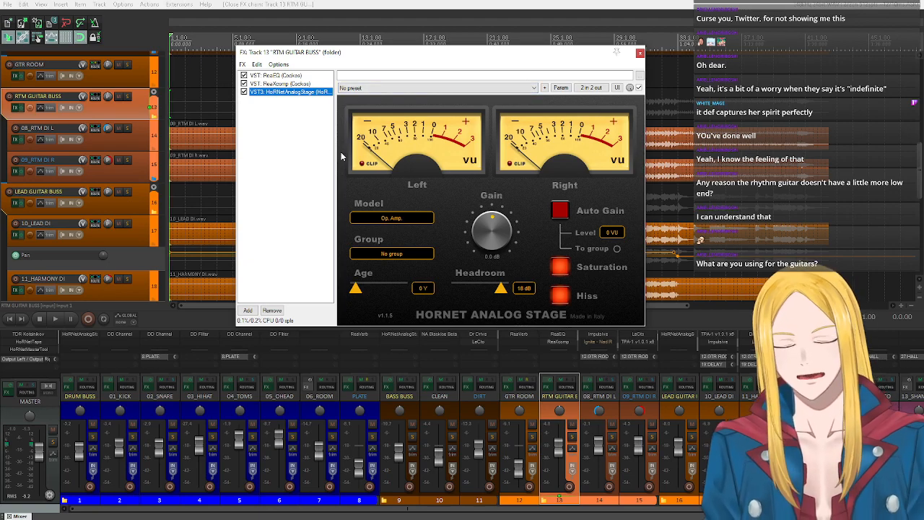
- Reposition the effects window and examine the analog stage's Model options without changing the model
left_click_drag(435, 61, 438, 255)
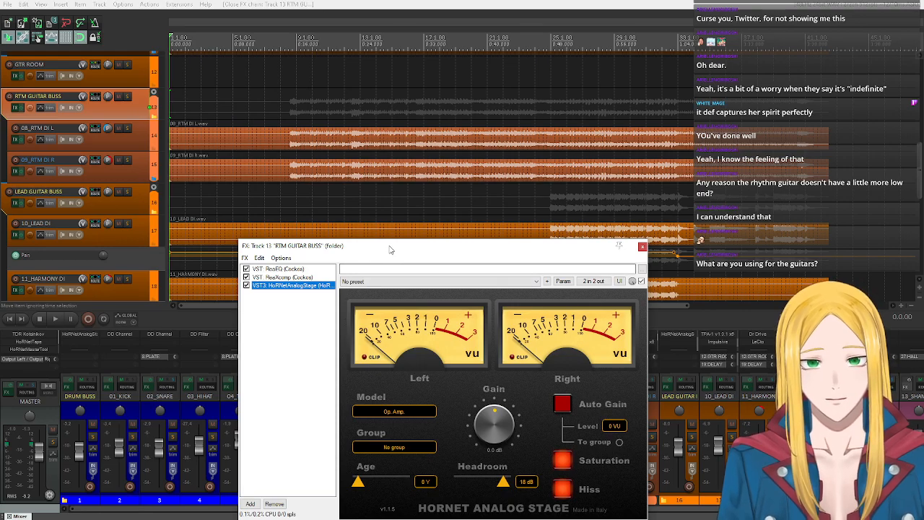
left_click_drag(390, 250, 452, 193)
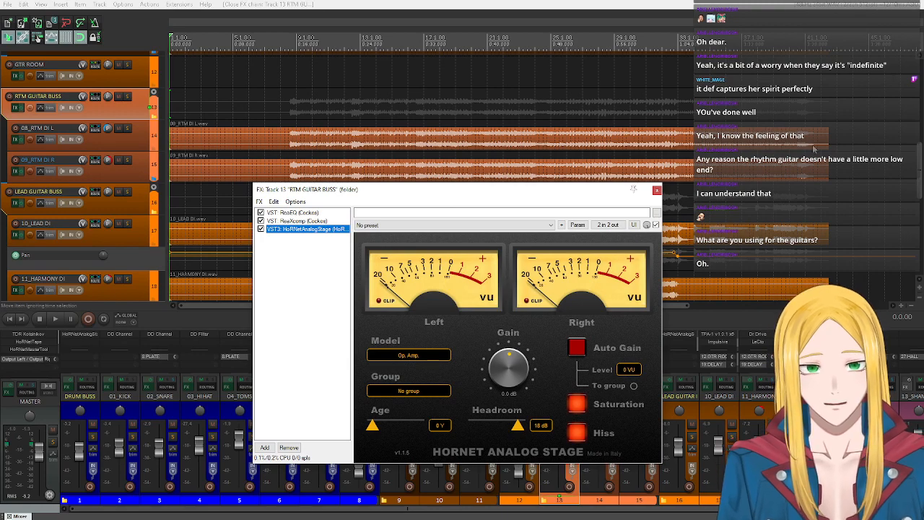
left_click_drag(452, 195, 460, 117)
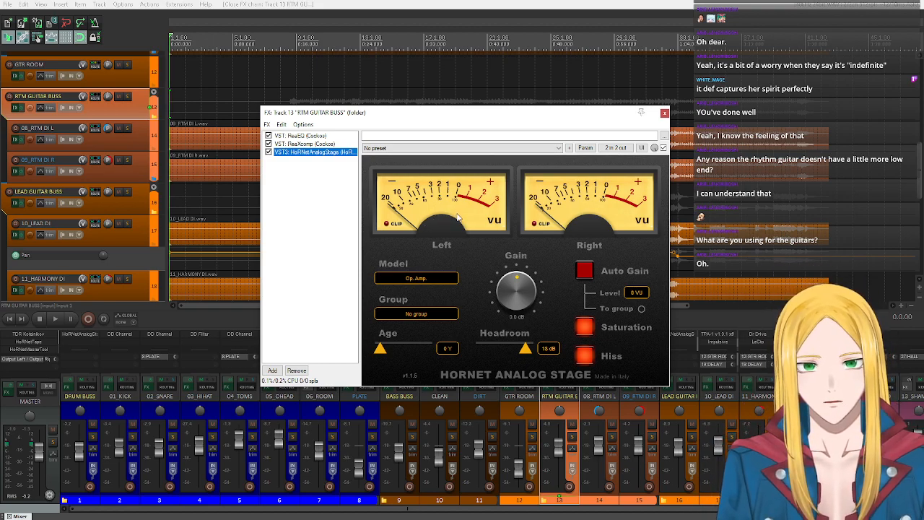
left_click_drag(434, 118, 392, 77)
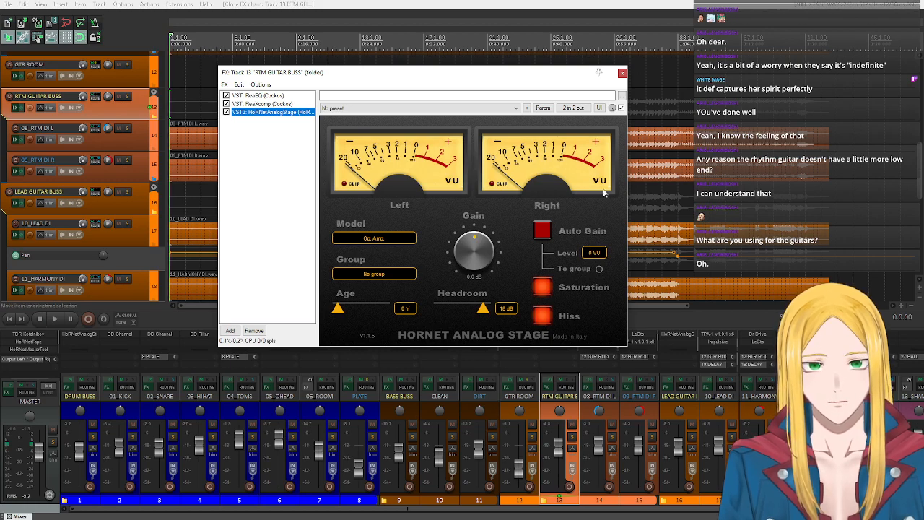
left_click(370, 238)
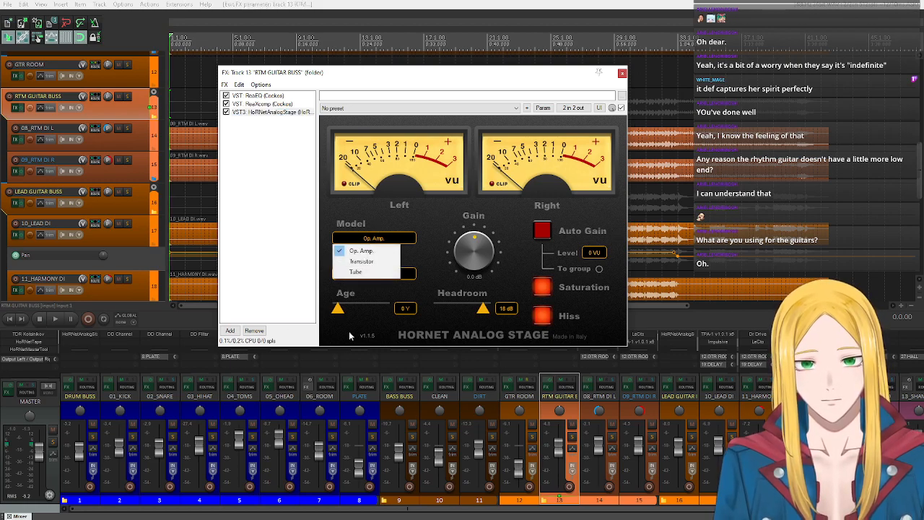
left_click(408, 206)
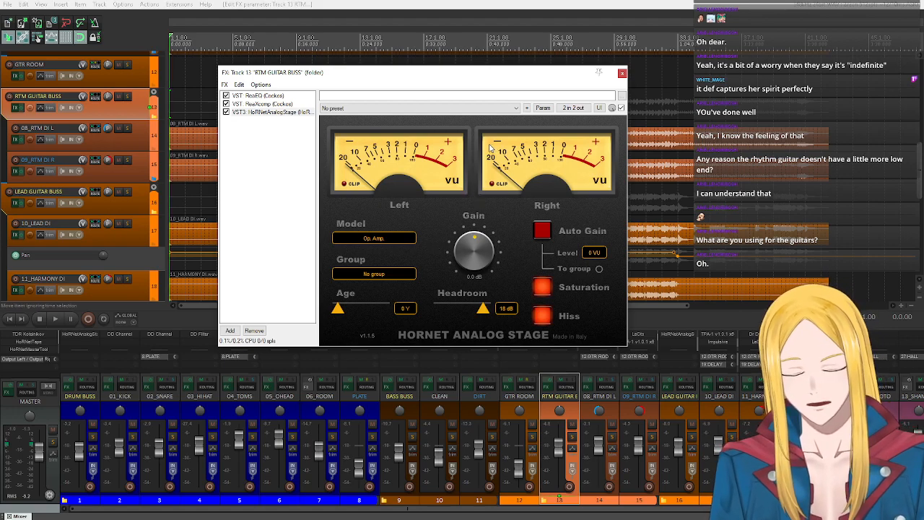
- Solo RTM GUITAR BUSS and make a four-bar time selection from about bar 9, keeping the effects window in view
left_click(126, 96)
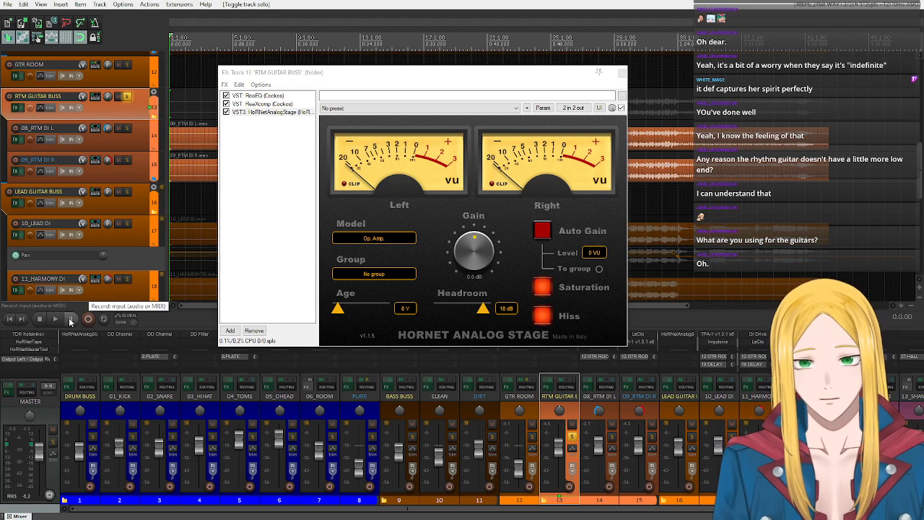
left_click_drag(361, 72, 409, 227)
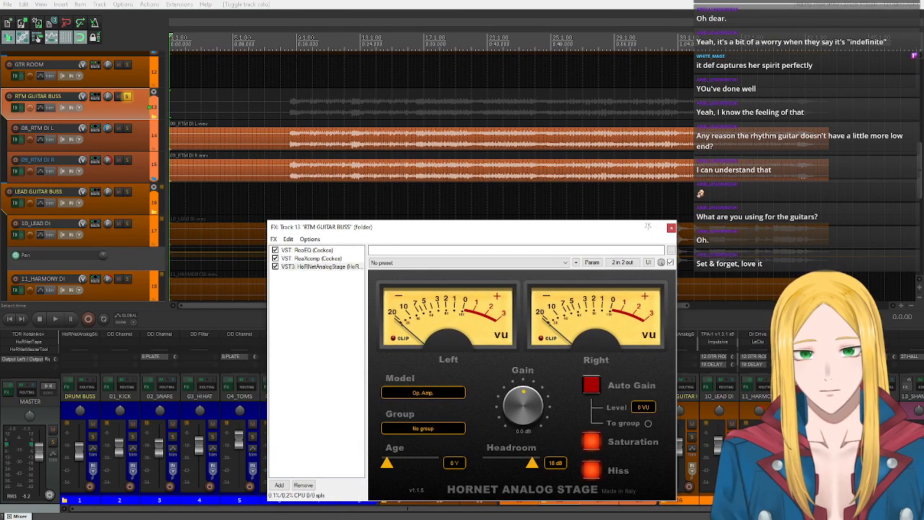
scroll(224, 41, "down", 4)
left_click_drag(216, 41, 238, 48)
left_click(216, 42)
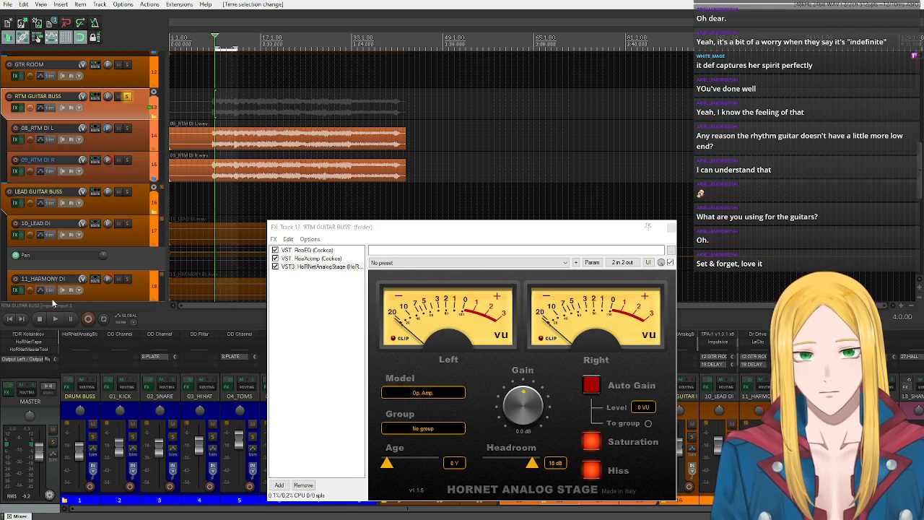
left_click_drag(325, 226, 328, 97)
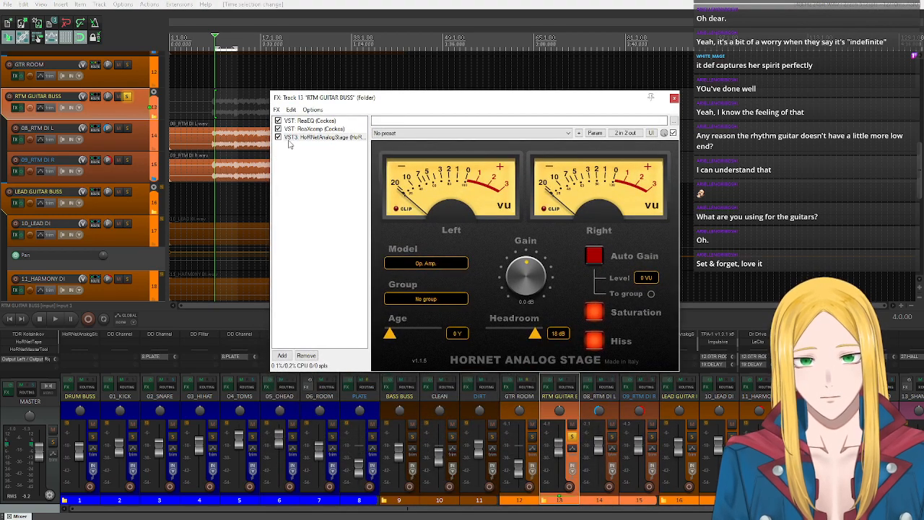
- Play the soloed rhythm guitars while watching the analog stage's VU meters, and stop playback
key("space")
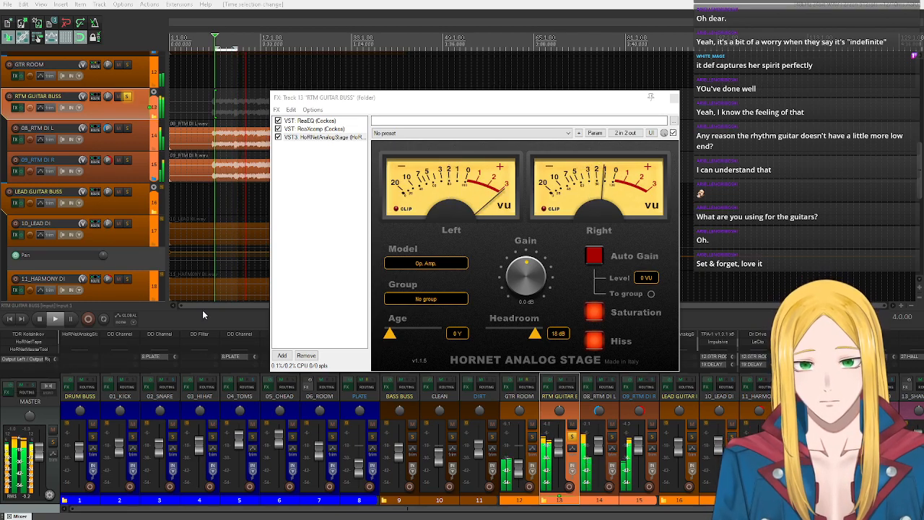
left_click_drag(399, 100, 373, 108)
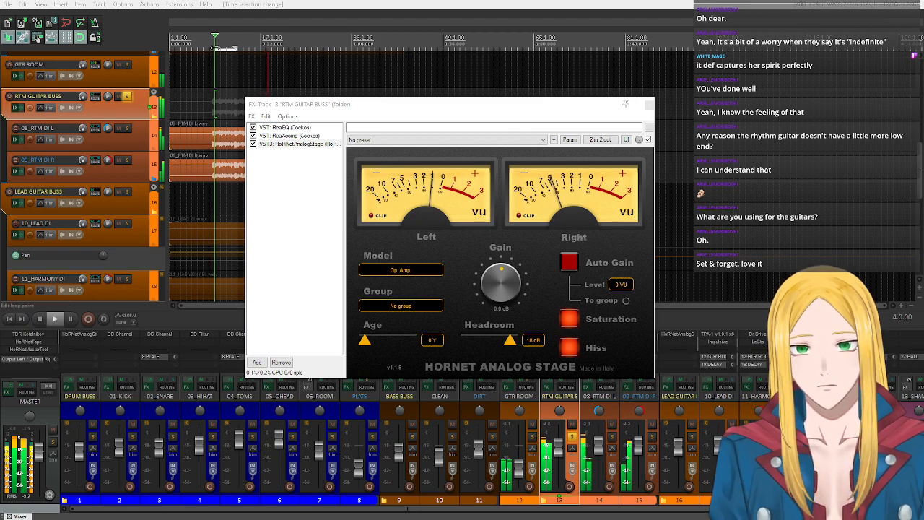
left_click(39, 318)
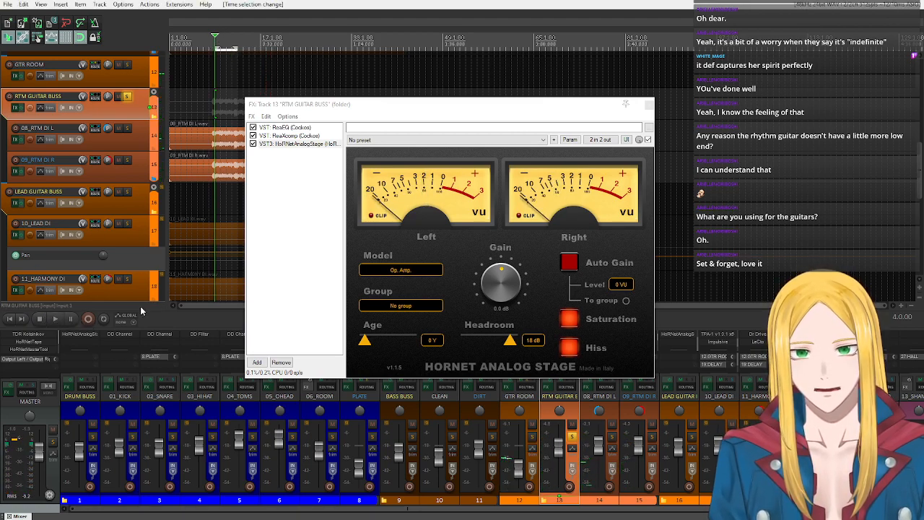
- Loop the selected bars and compare the rhythm guitars with HoRNetAnalogStage bypassed and enabled, leaving it enabled and stopping playback
left_click(55, 322)
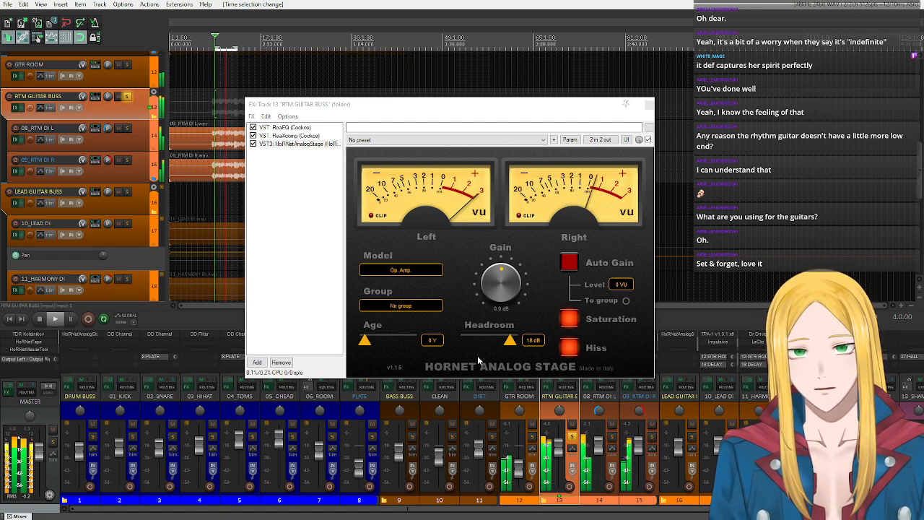
left_click(253, 145)
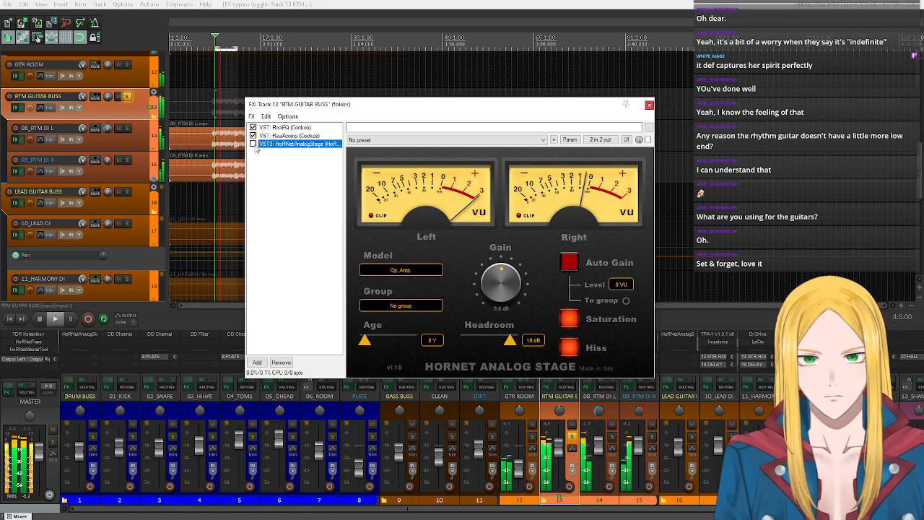
left_click(254, 144)
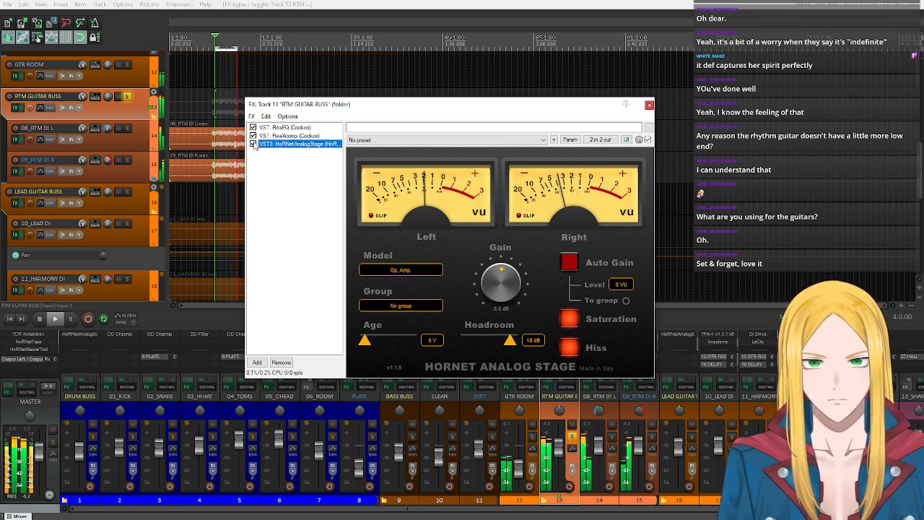
left_click(254, 144)
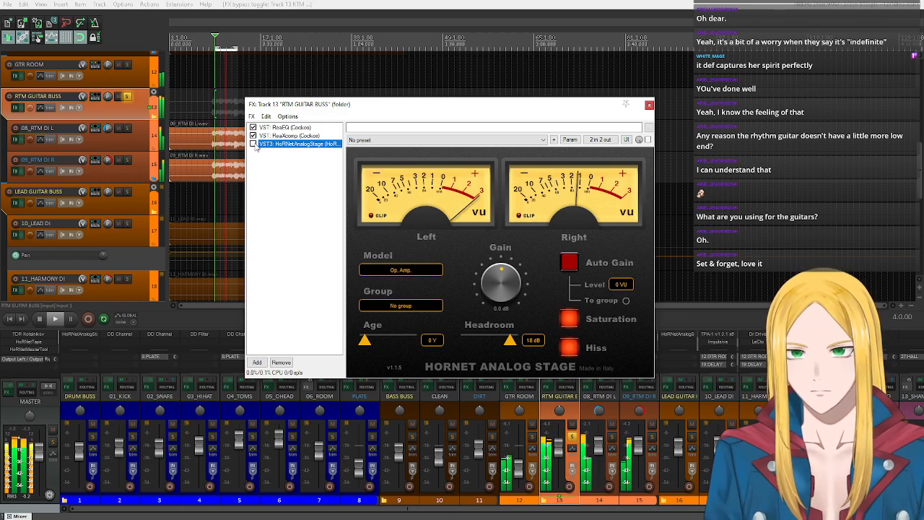
left_click(254, 145)
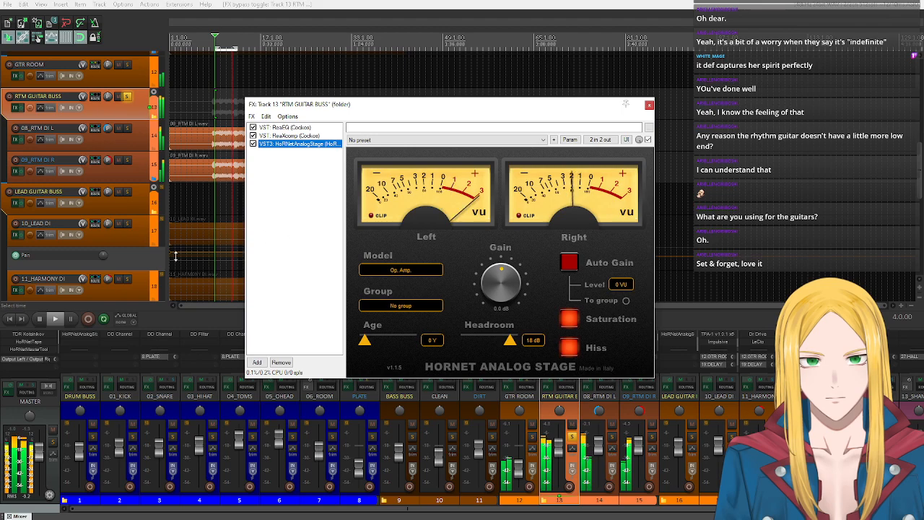
left_click(39, 318)
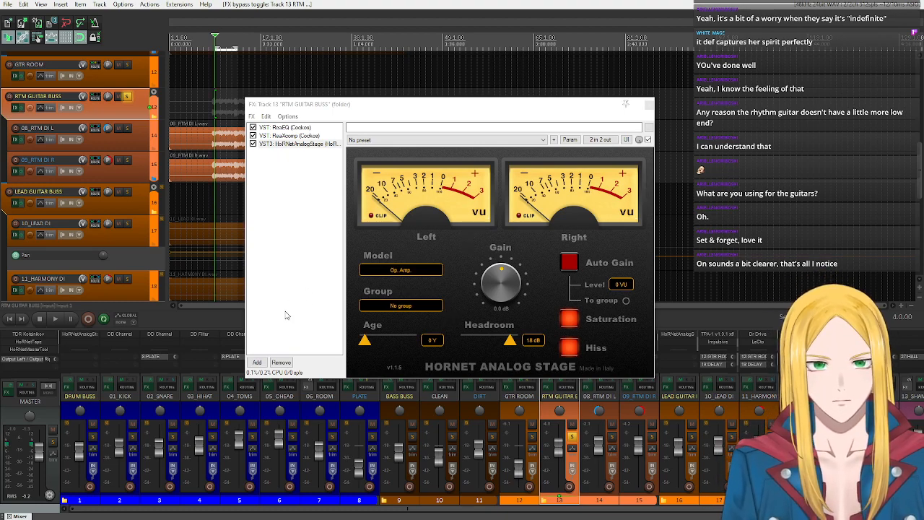
left_click(263, 364)
type("kla")
key("BackSpace")
key("BackSpace")
key("BackSpace")
key("BackSpace")
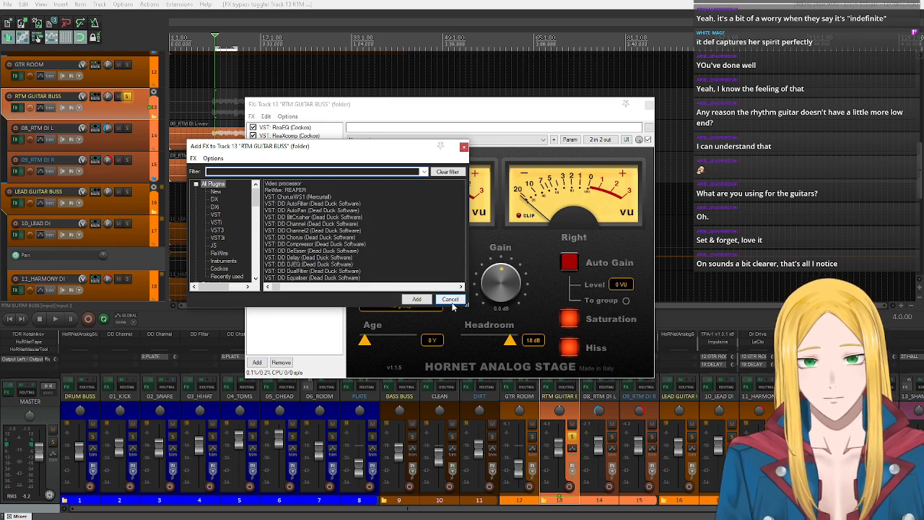
left_click(450, 300)
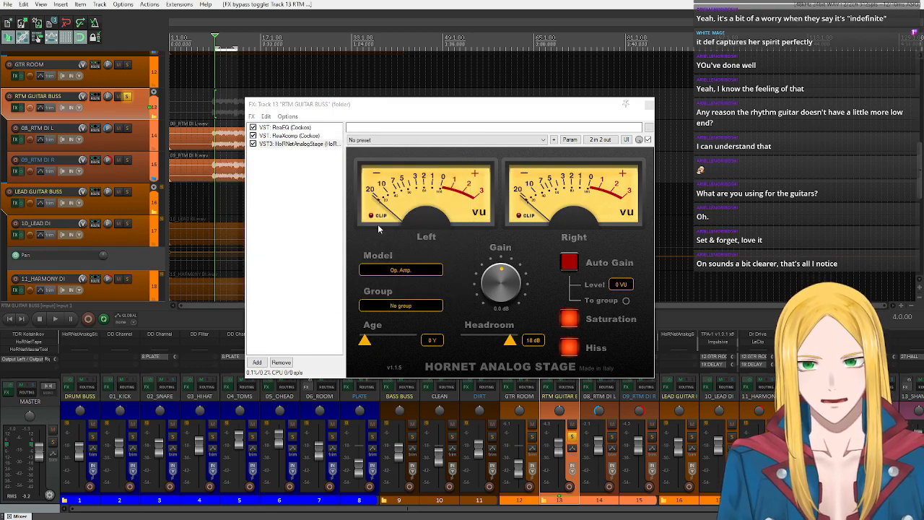
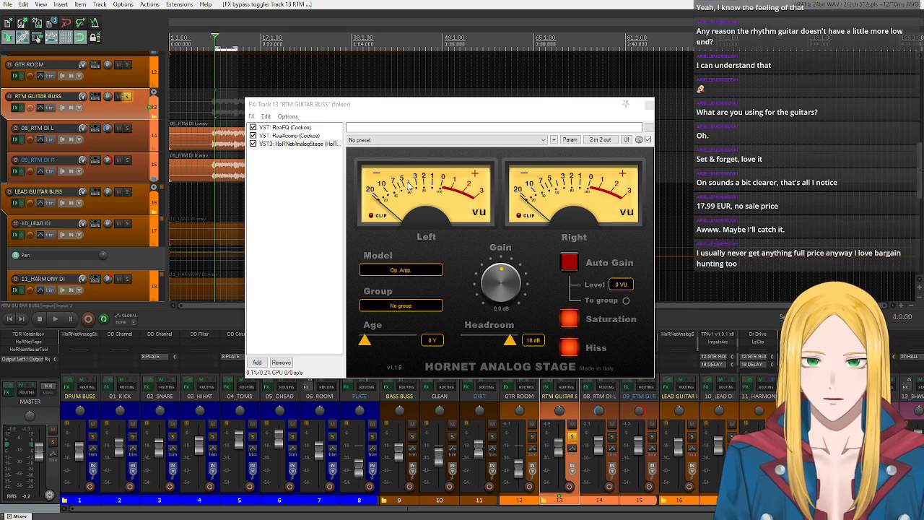
- Close the RTM GUITAR BUSS effects window and look over the guitar channels and their effects in the mixer
left_click(649, 104)
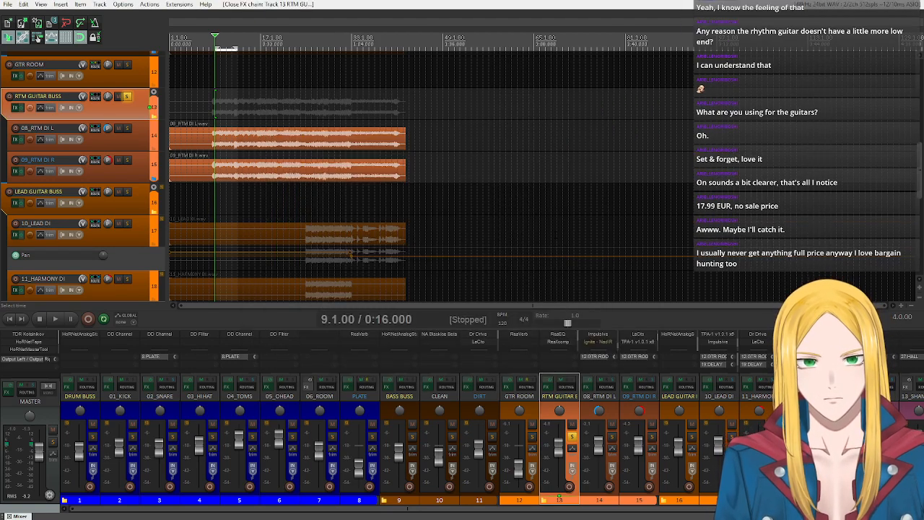
scroll(434, 502, "right", 3)
left_click(458, 501)
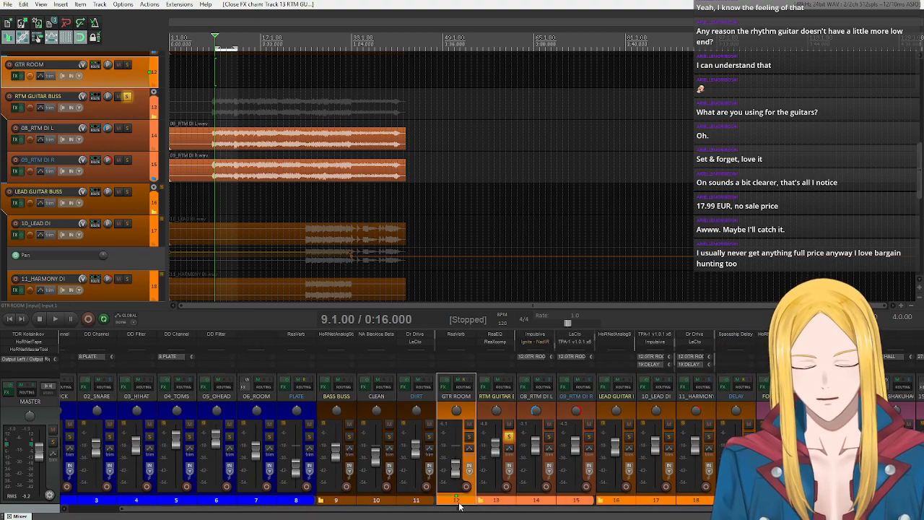
scroll(526, 504, "right", 4)
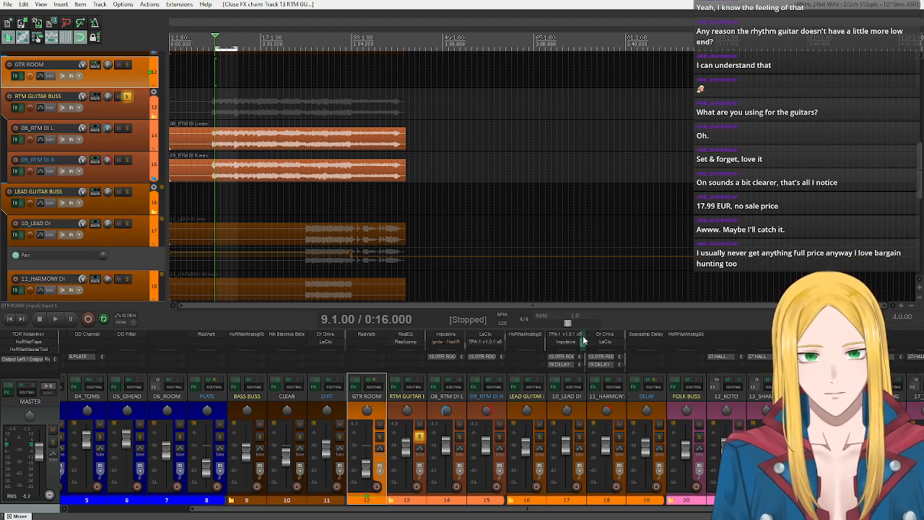
scroll(578, 340, "up", 2)
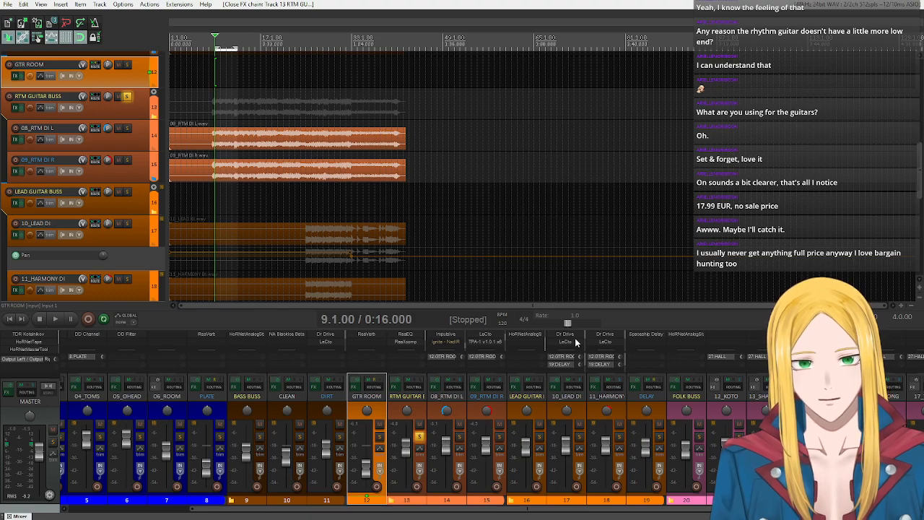
mouse_move(618, 509)
left_mouse_down()
mouse_move(667, 509)
mouse_move(609, 507)
mouse_move(619, 507)
left_mouse_up()
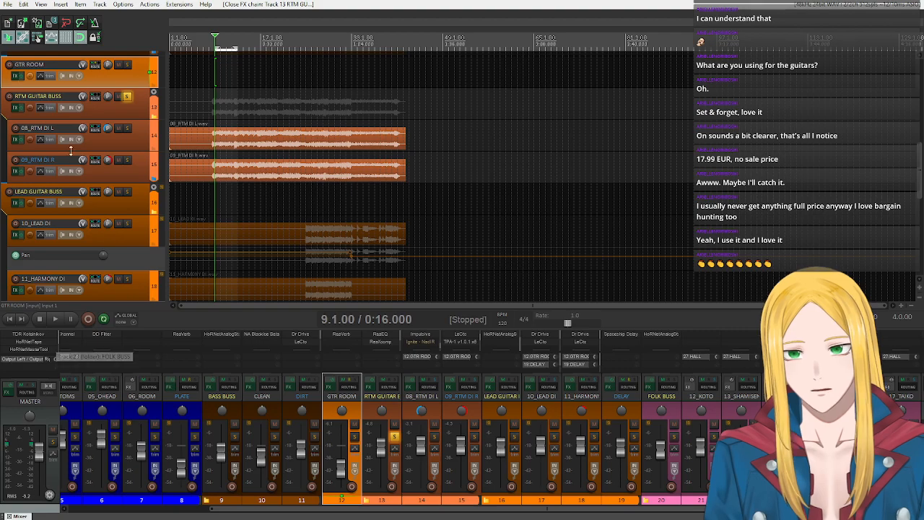
- Open the effects chain of track 08_RTM DI L and show the LeCto amp
left_click(16, 139)
left_click_drag(323, 66, 390, 81)
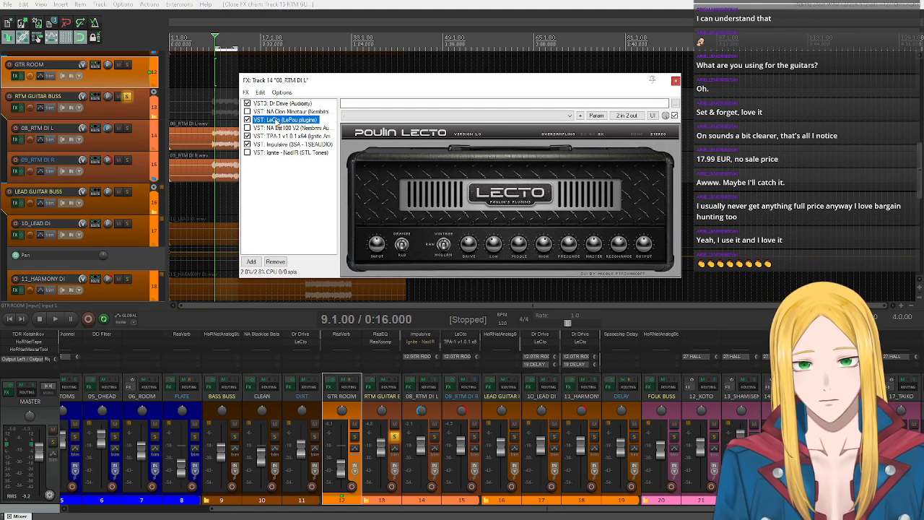
- Try replacing LeCto with Ignite - Emissary, filtering the plugins for "emis", and show the amp's back panel
right_click(275, 122)
left_click(303, 134)
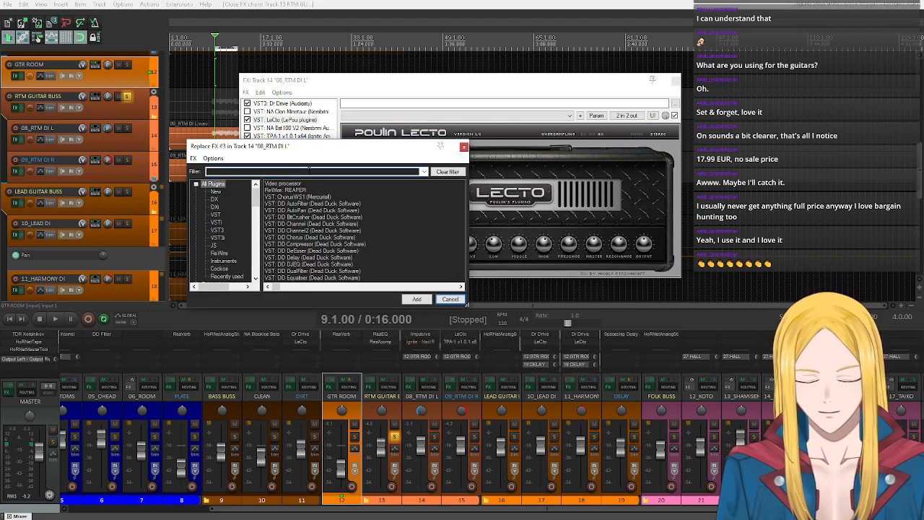
type("emis")
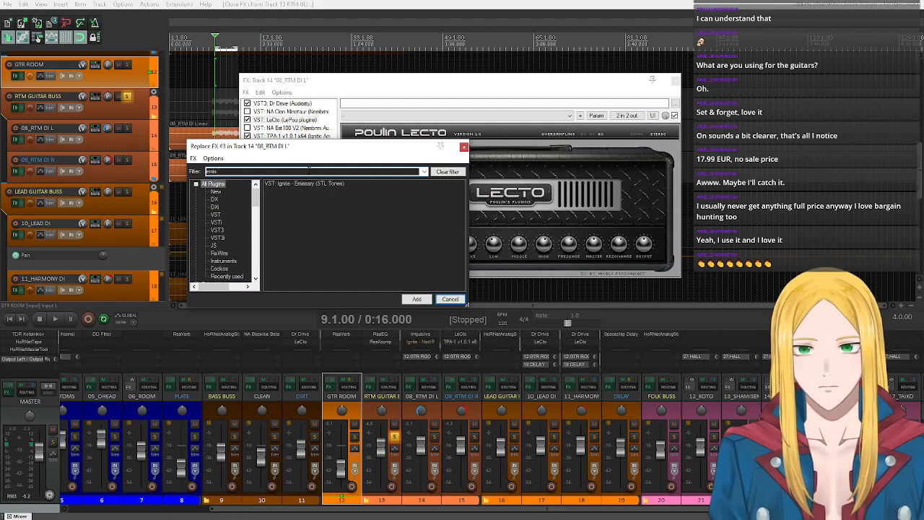
double_click(327, 183)
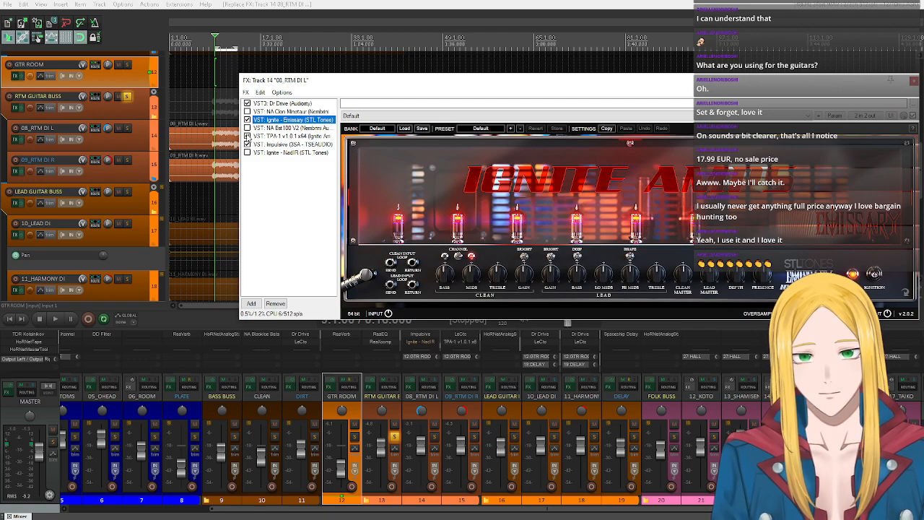
left_click(905, 292)
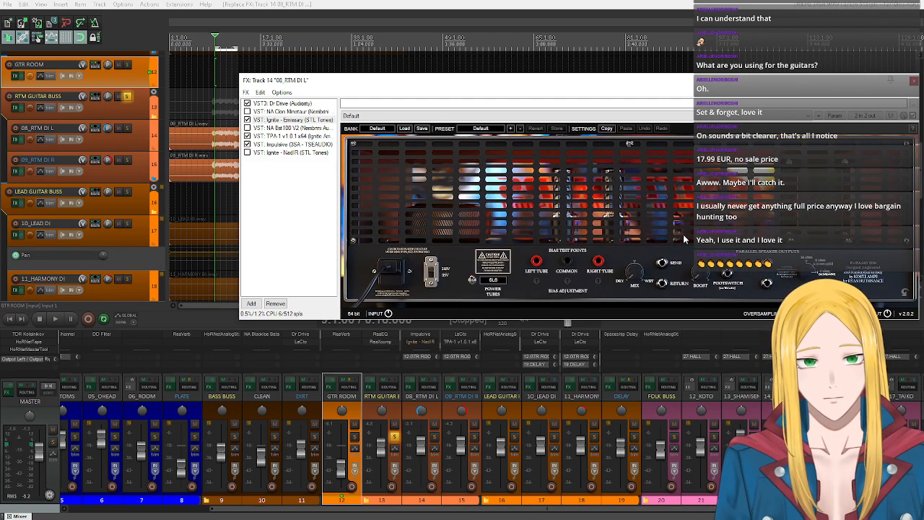
- Try bypassing TPA-1 after Emissary, return the amp to its front panel, and reposition the effects window
left_click(247, 143)
left_click(247, 136)
left_click(289, 120)
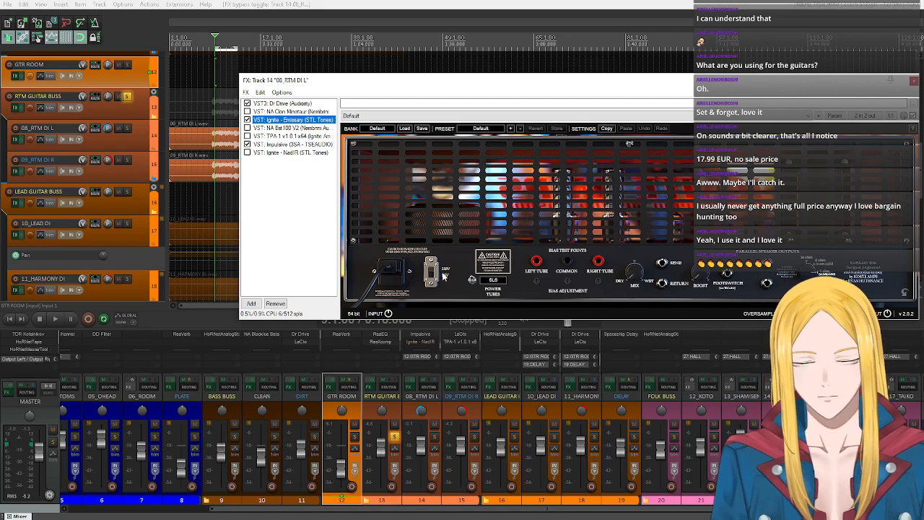
left_click(908, 293)
left_click_drag(580, 88, 571, 141)
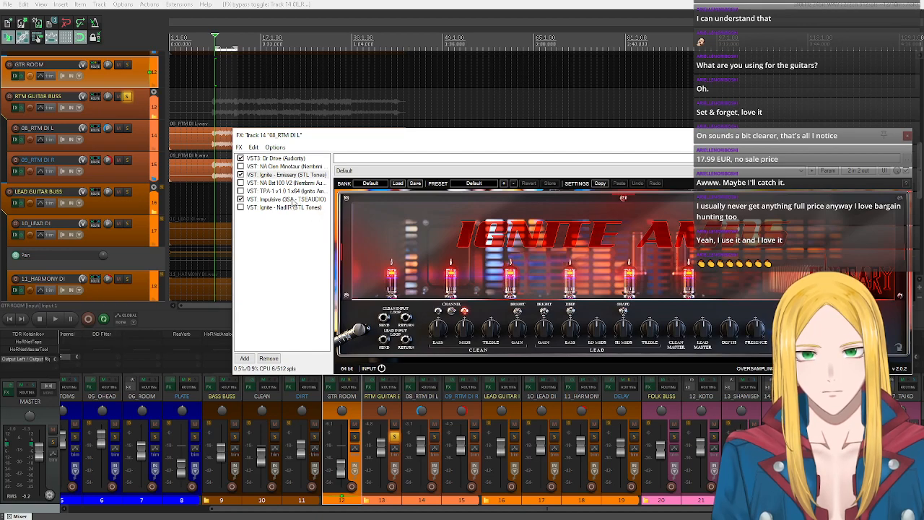
- Undo the TPA-1 bypass and the replacement of LeCto with Emissary
key("ctrl+z")
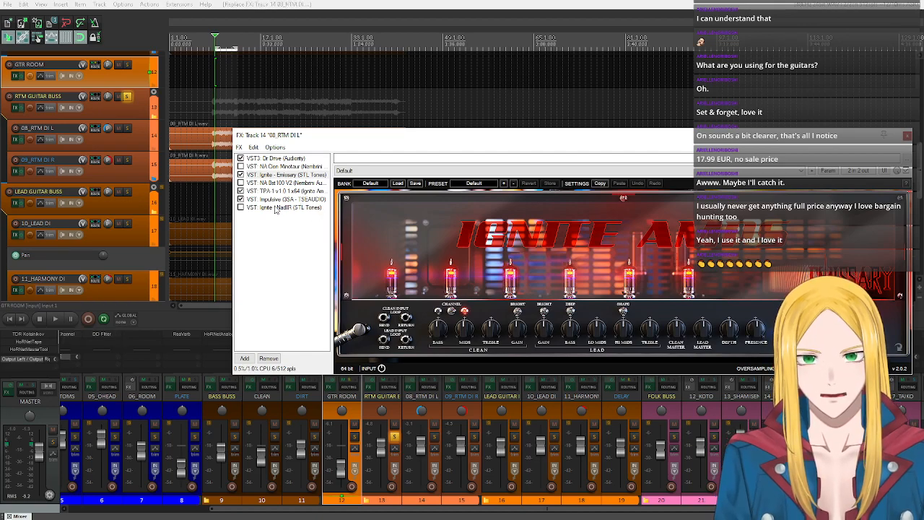
key("ctrl+z")
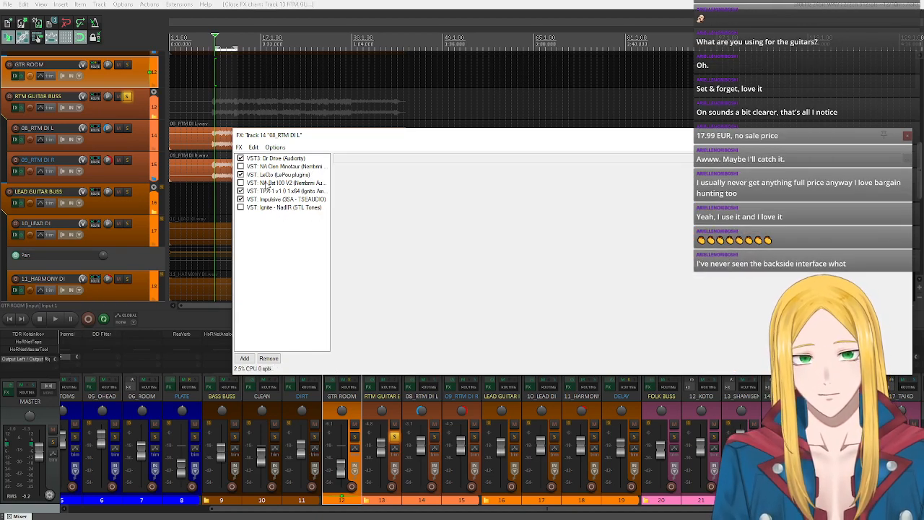
- Replace the bypassed Nembrini BST100 V2 on 08_RTM DI L with Ignite - Emissary and bypass LeCto
left_click(267, 183)
right_click(266, 183)
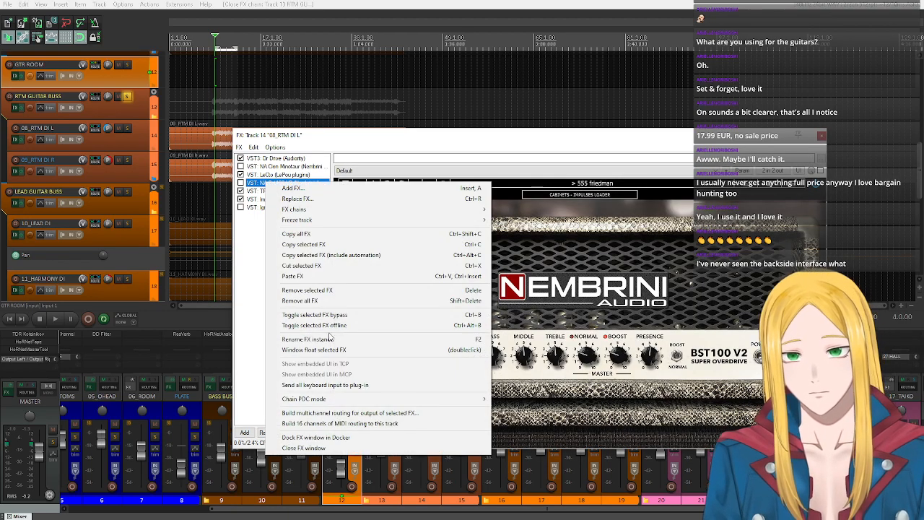
left_click(338, 199)
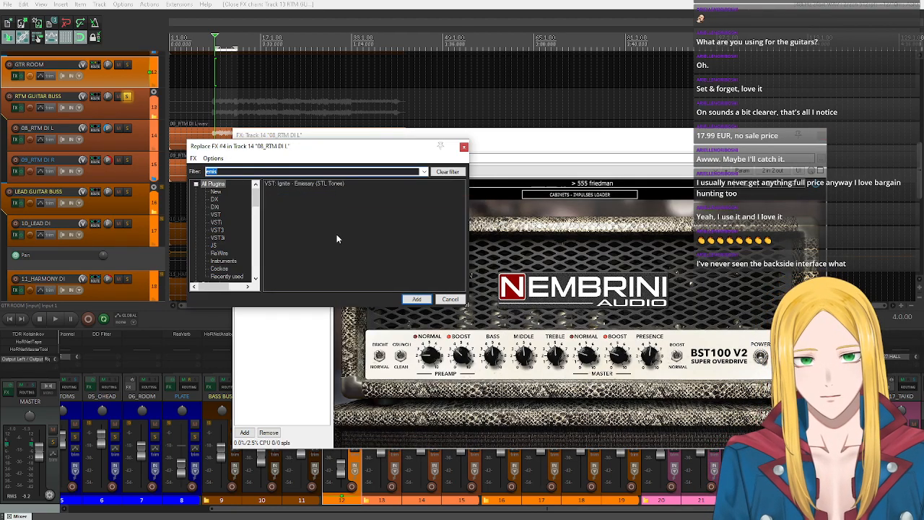
double_click(304, 183)
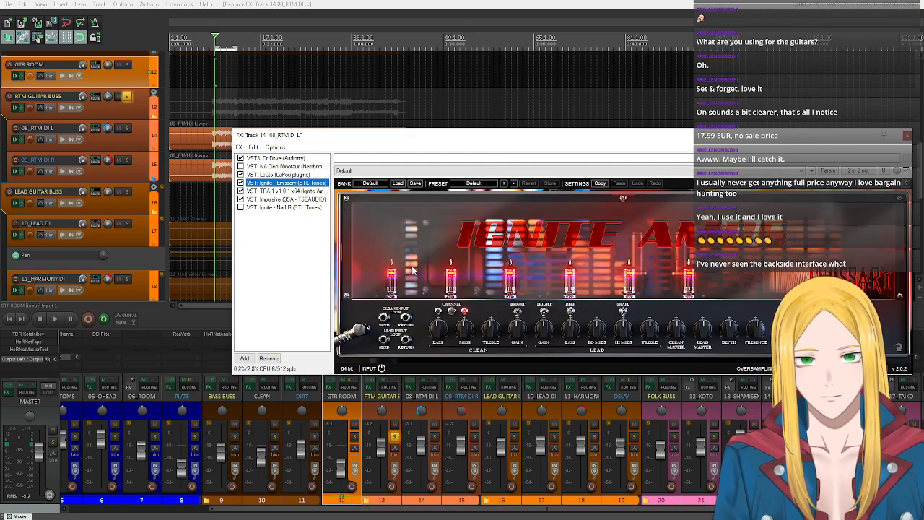
left_click(241, 174)
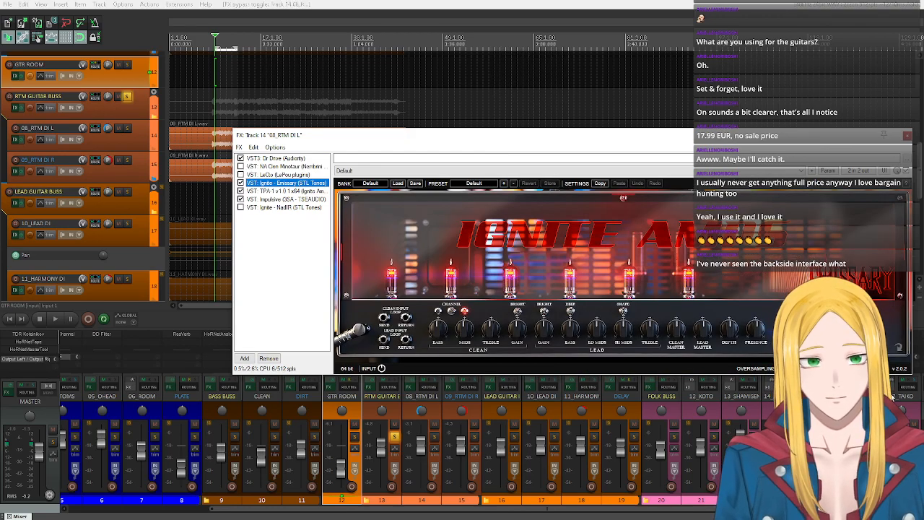
- Examine Emissary's back panel and its power tube options without changing the tube type, keeping the whole amp in view
left_click_drag(683, 144, 463, 111)
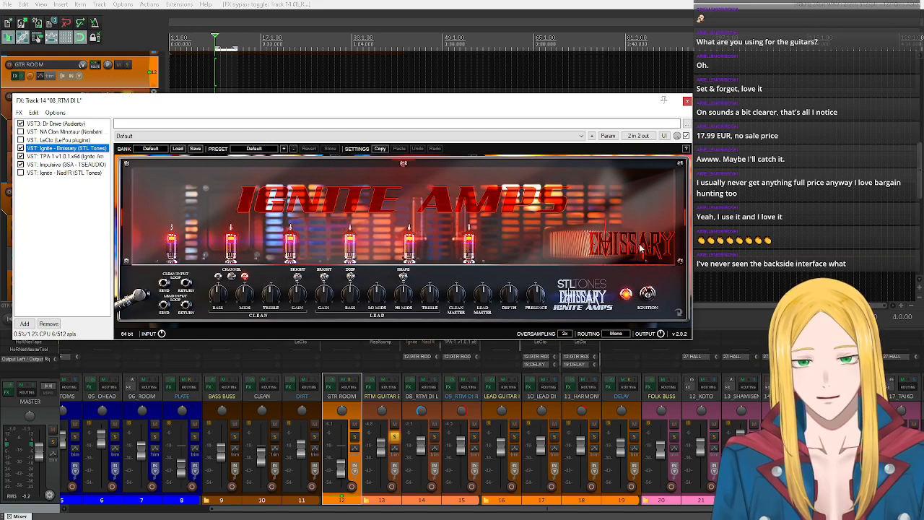
left_click(679, 313)
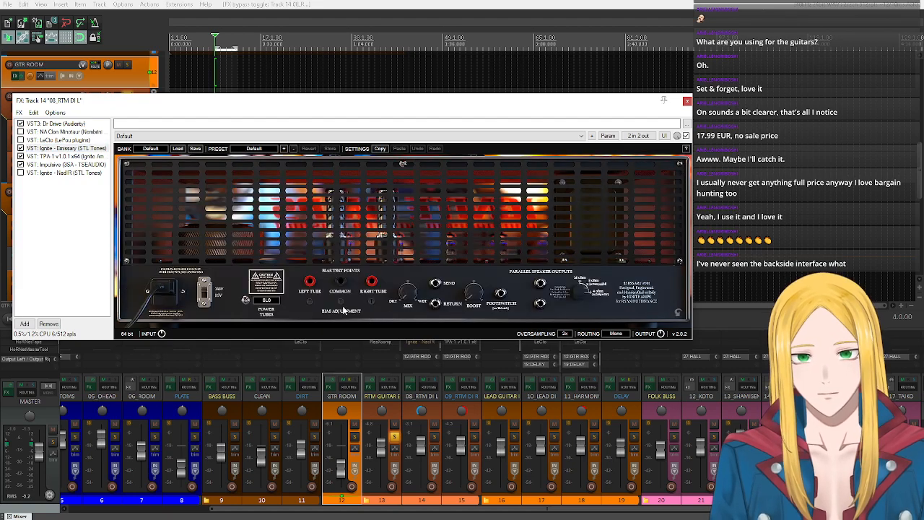
left_click(272, 301)
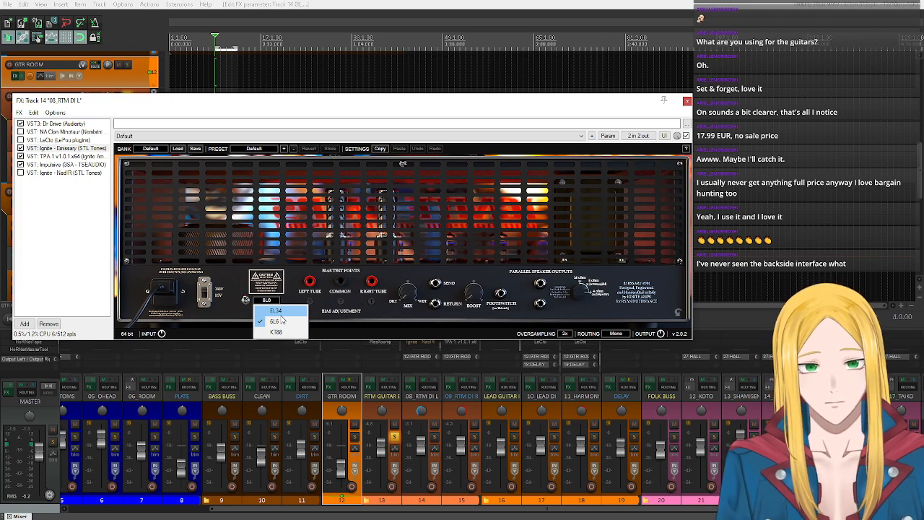
left_click(272, 216)
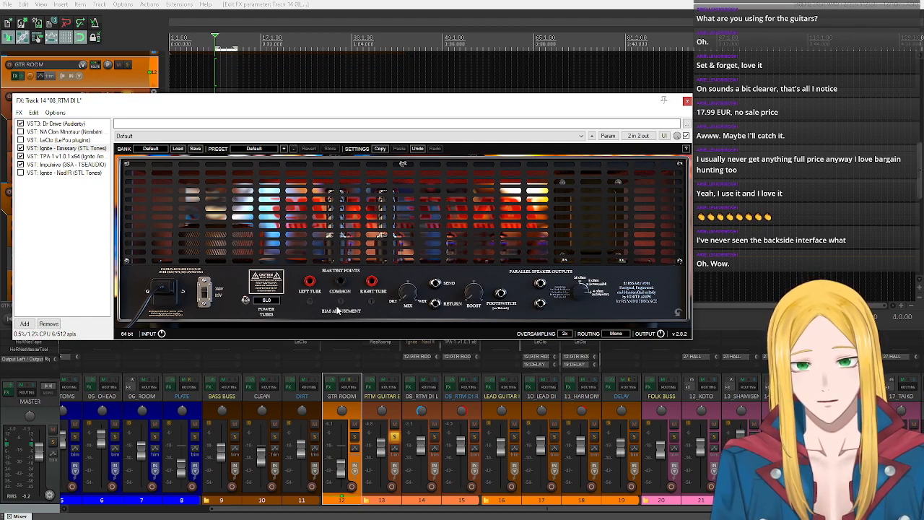
- Reposition the effects window, return Emissary to its front panel, and keep the track list in view
left_click_drag(412, 105, 511, 115)
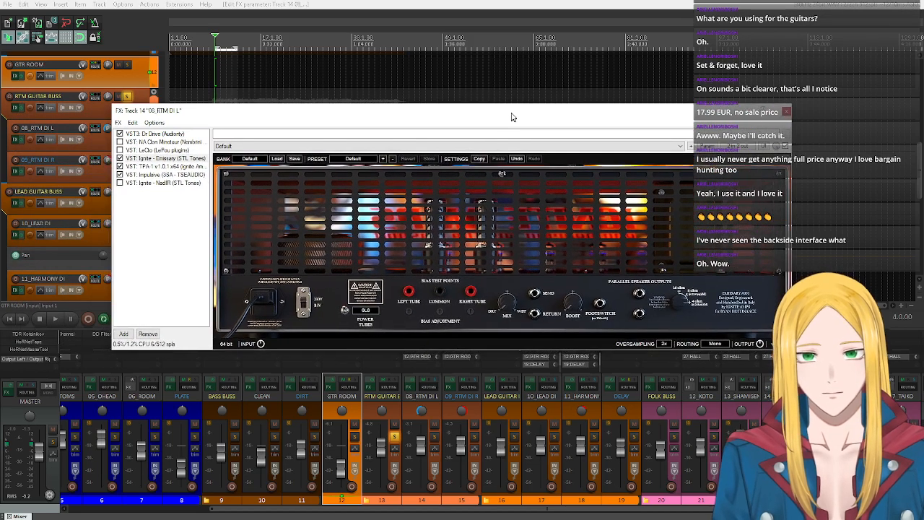
left_click_drag(376, 116, 284, 107)
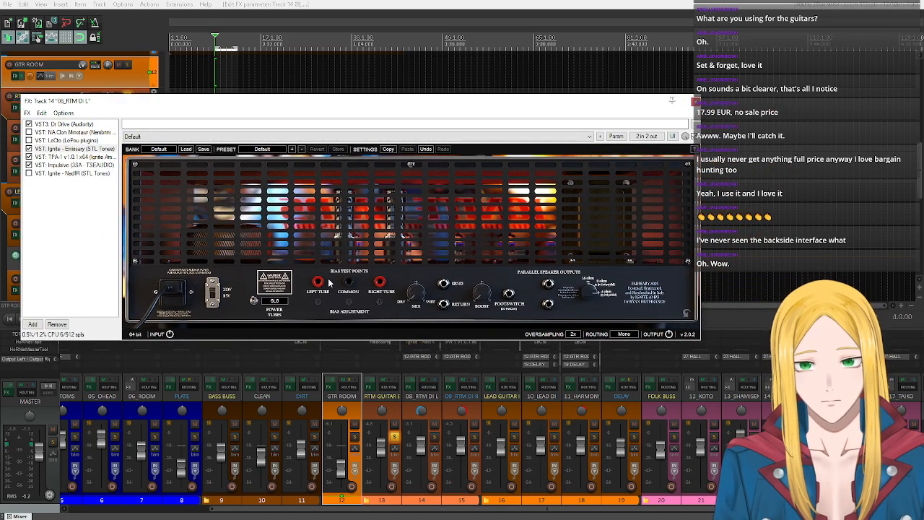
left_click(686, 315)
left_click_drag(345, 102, 470, 144)
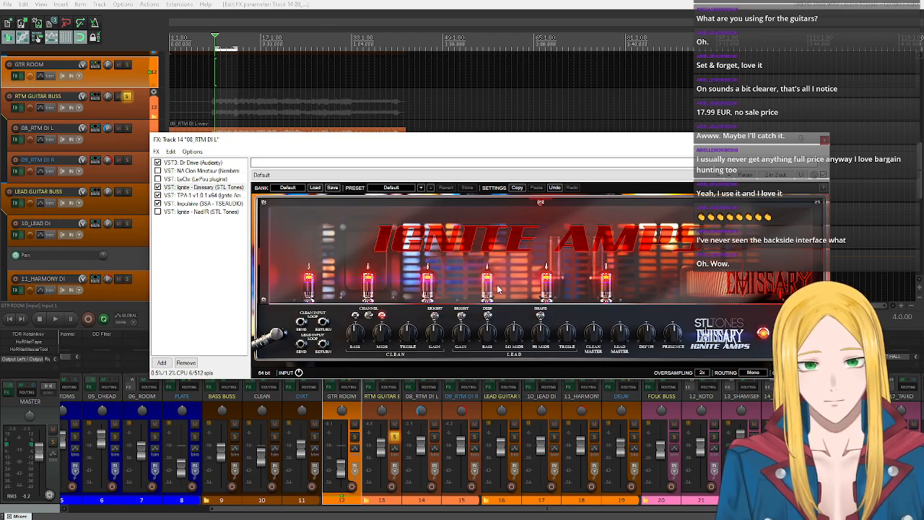
- Play the looped rhythm guitars and switch 08_RTM DI L from Emissary to LeCto for comparison
left_click(370, 320)
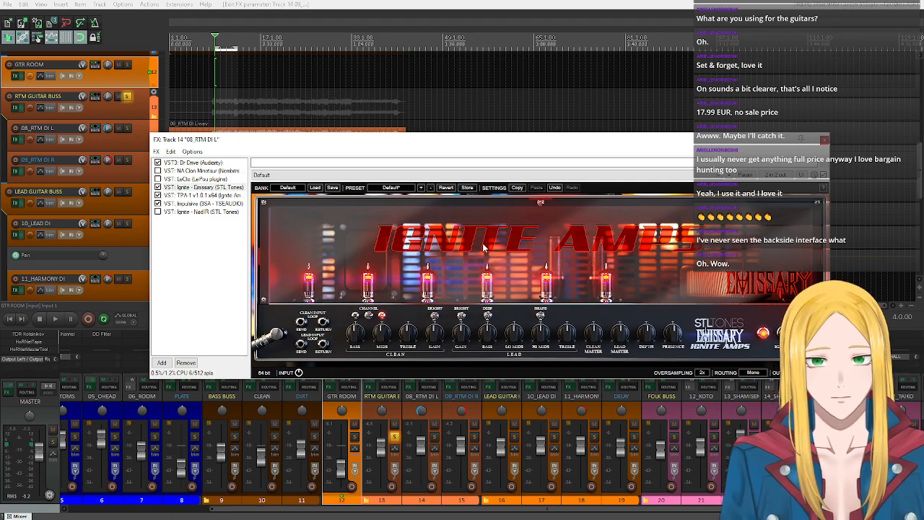
left_click(55, 320)
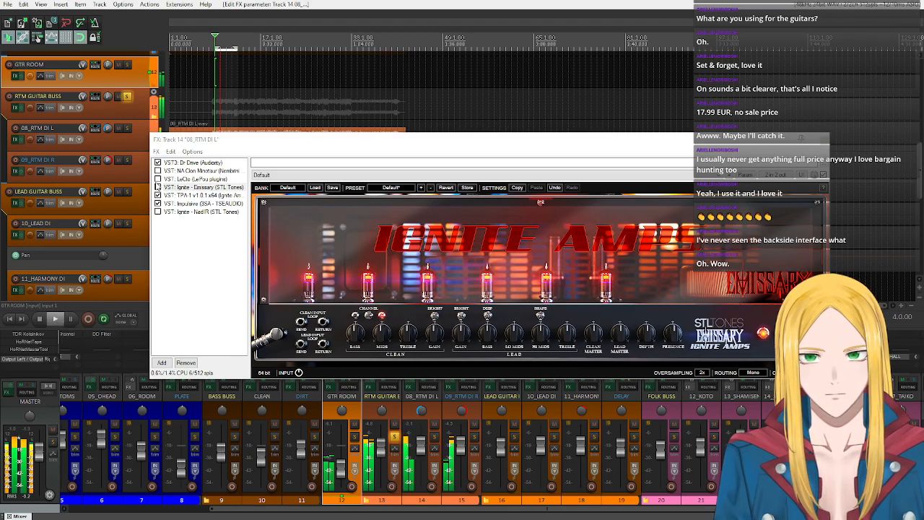
left_click(159, 187)
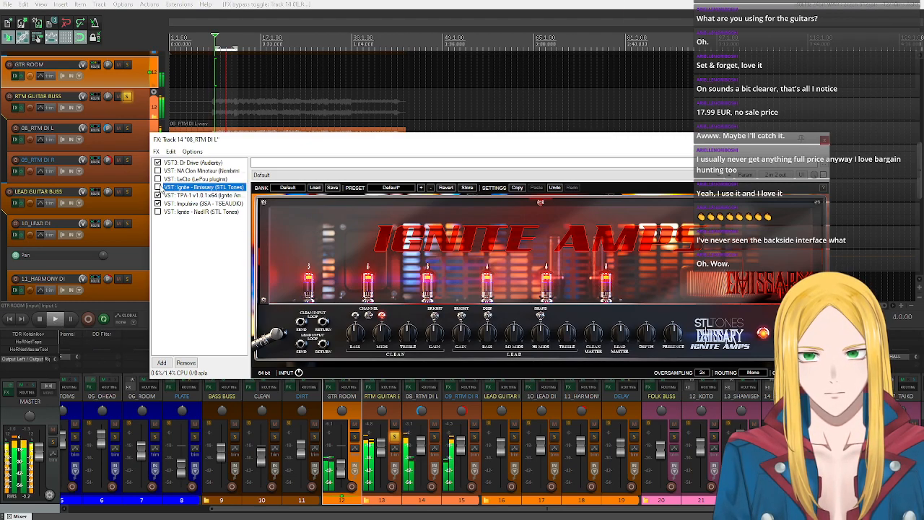
left_click(159, 187)
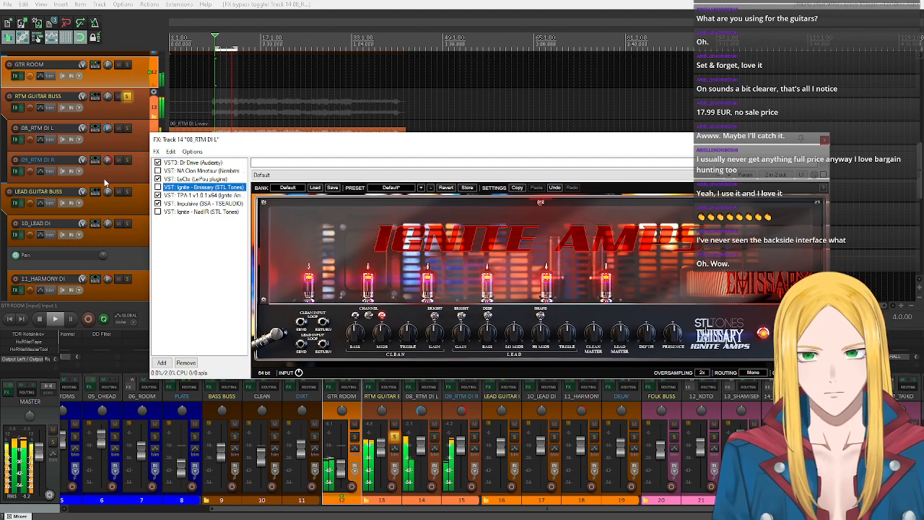
- Solo 08_RTM DI L with its pan centred and switch from LeCto back to Emissary during playback
left_click(126, 128)
double_click(108, 128)
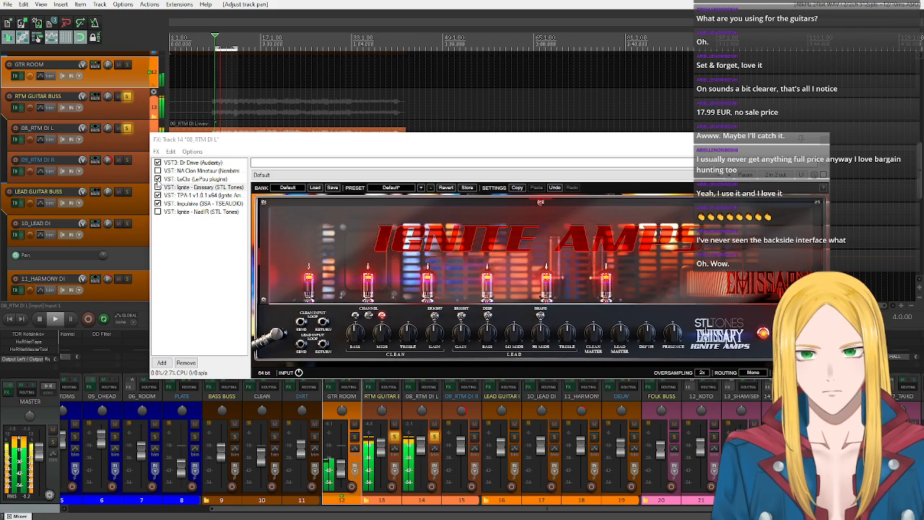
left_click(158, 187)
left_click(158, 187)
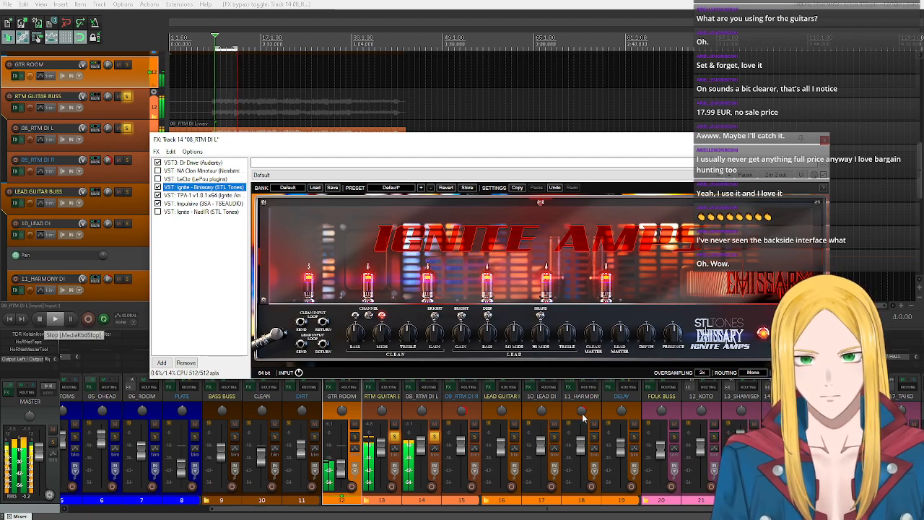
- Adjust Emissary's lead EQ, Depth and Presence knobs by ear while the soloed left guitar loops
left_click(509, 339)
left_click(534, 341)
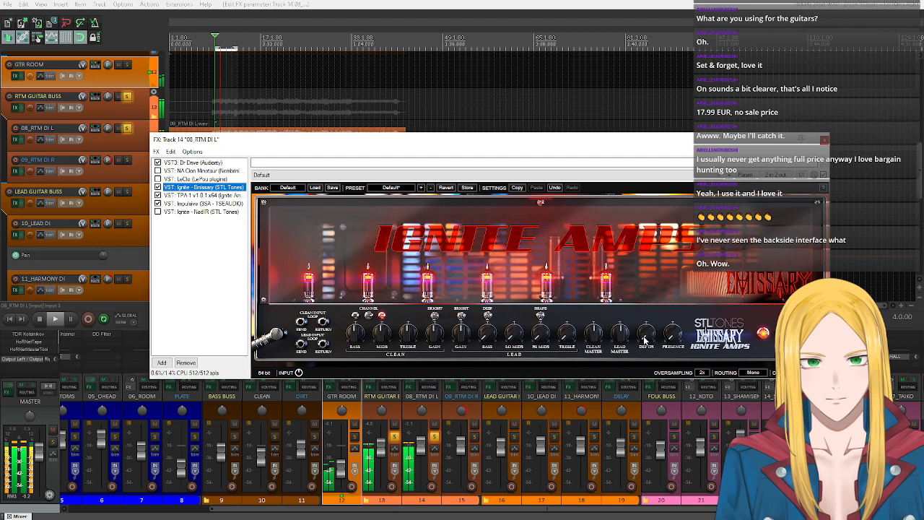
left_click_drag(644, 336, 645, 332)
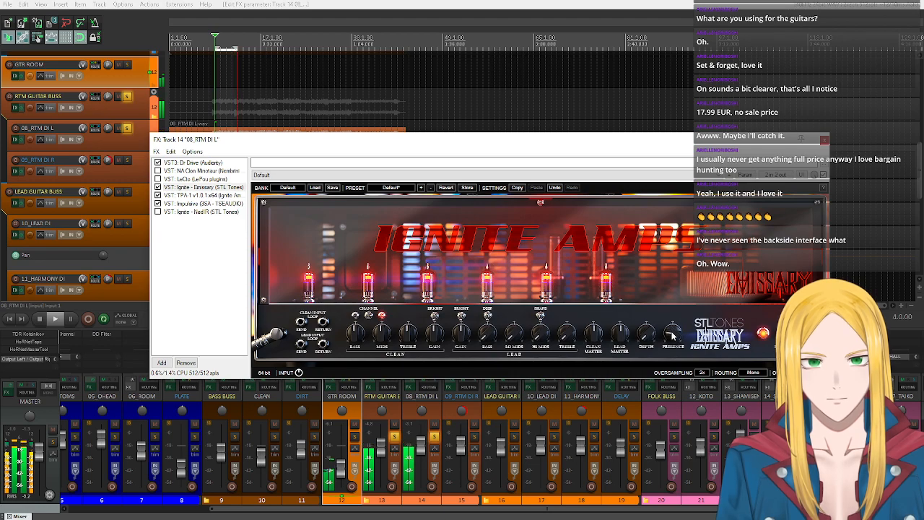
scroll(494, 334, "up", 5)
scroll(494, 335, "up", 2)
scroll(516, 334, "up", 6)
scroll(551, 336, "up", 5)
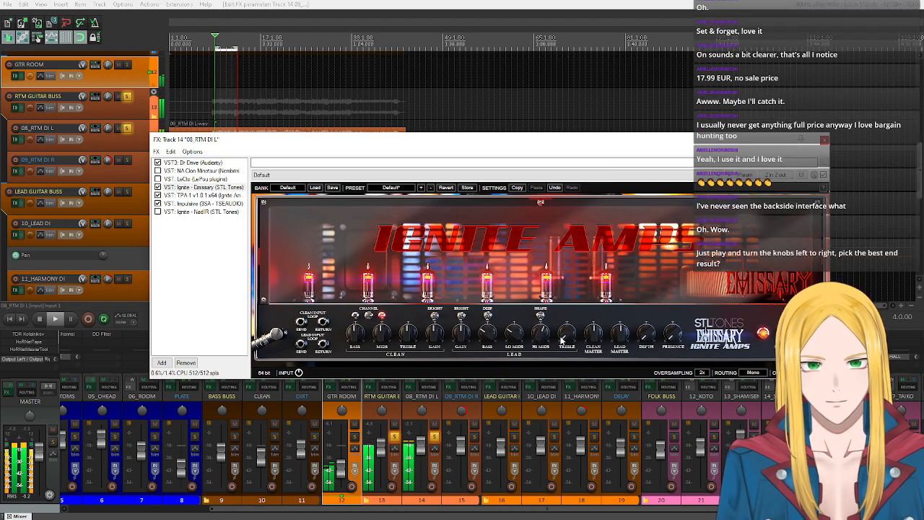
scroll(561, 340, "up", 3)
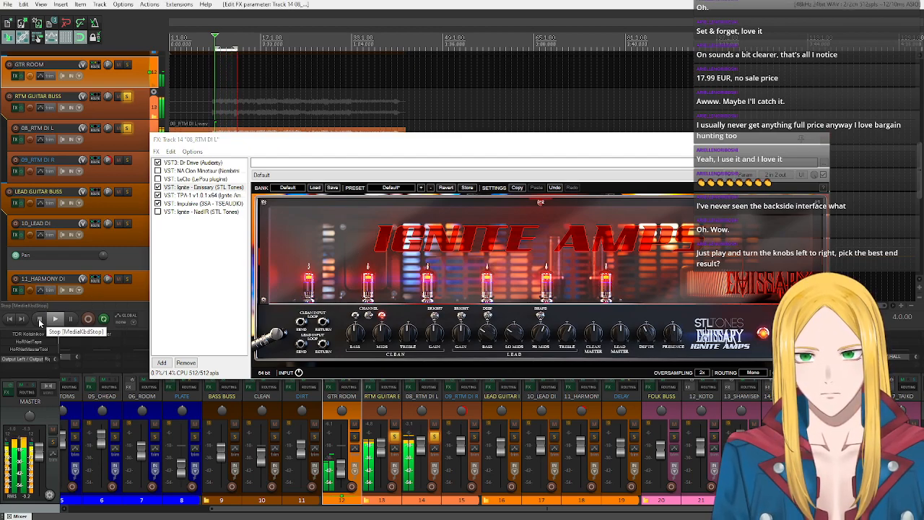
- Copy the Emissary effect from 08_RTM DI L and paste it into the effects chain of 09_RTM DI R
right_click(219, 188)
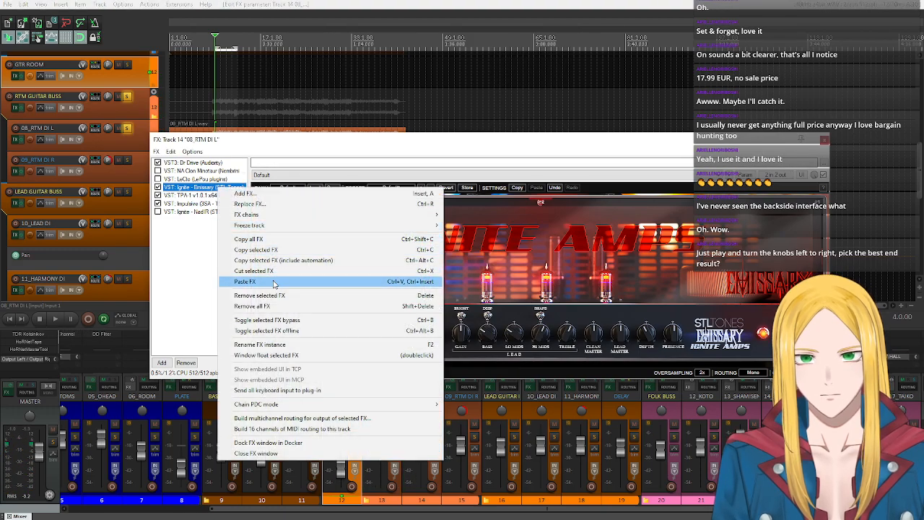
left_click(289, 249)
left_click_drag(302, 142, 362, 78)
left_click(18, 172)
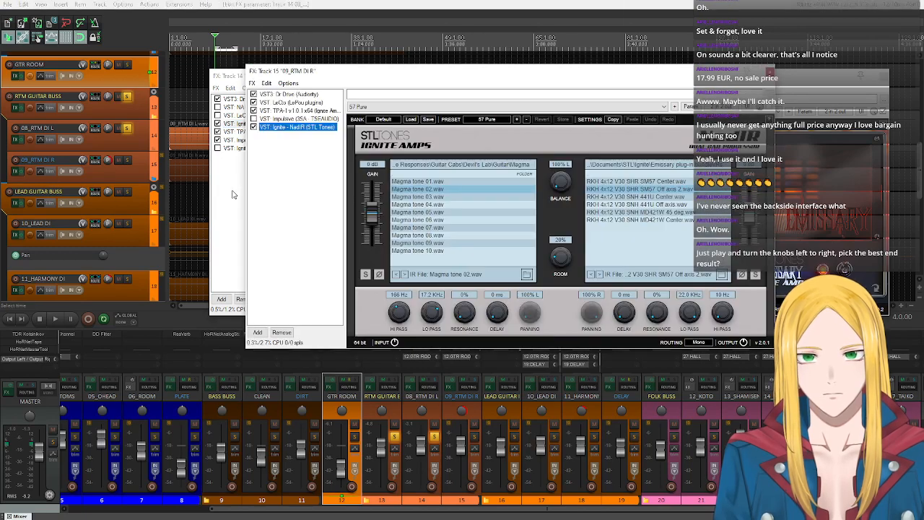
right_click(302, 143)
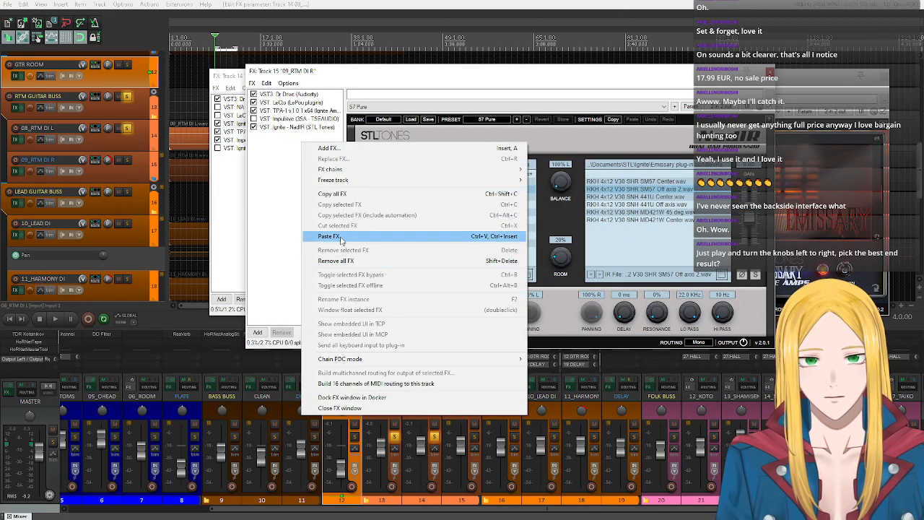
left_click(340, 236)
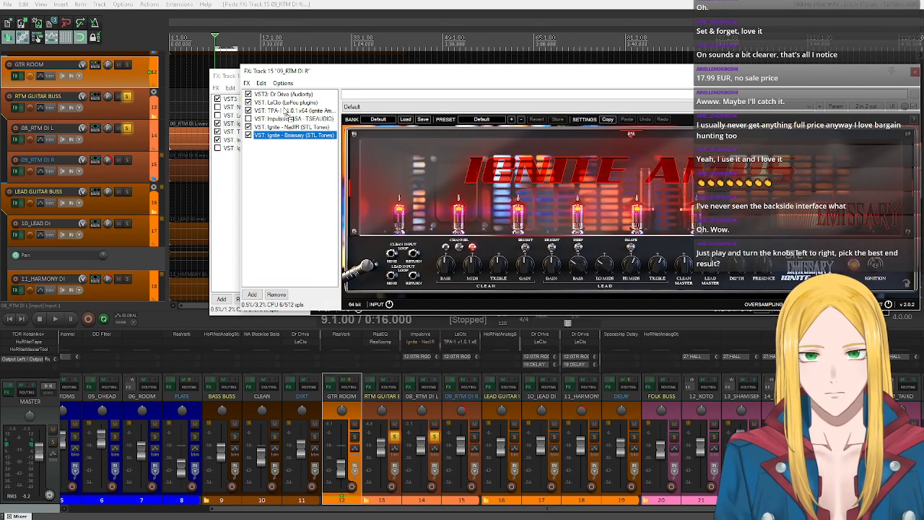
- Place Emissary before TPA-1 on 09_RTM DI R with LeCto and TPA-1 bypassed, and bypass TPA-1 on 08_RTM DI L
left_click_drag(286, 111, 274, 114)
left_click(248, 111)
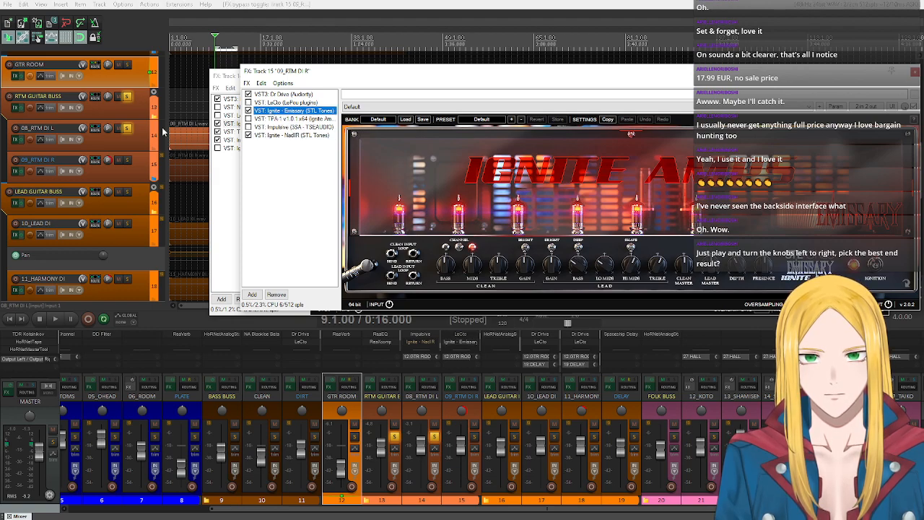
left_click_drag(393, 73, 431, 85)
left_click(222, 132)
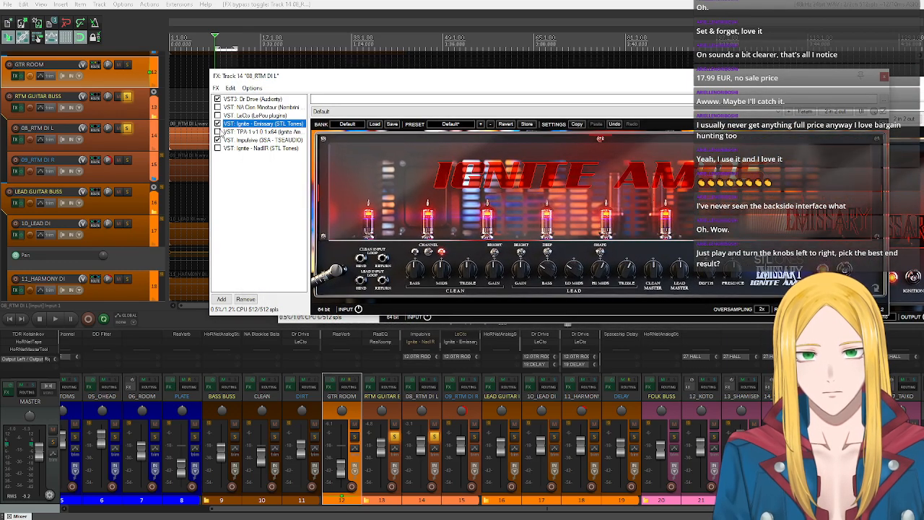
left_click_drag(248, 81, 191, 94)
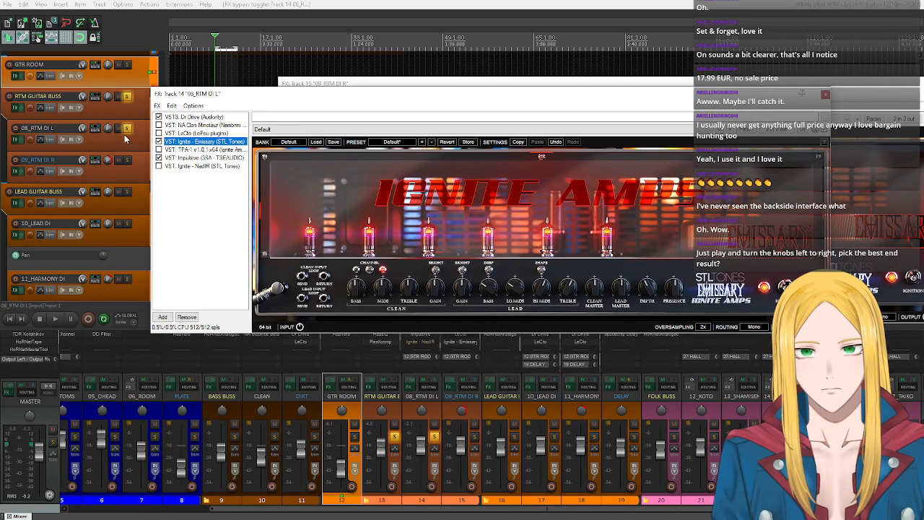
- Unsolo 08_RTM DI L, pan it back to the left, and play the loop with both rhythm guitars
left_click(126, 130)
left_click(126, 129)
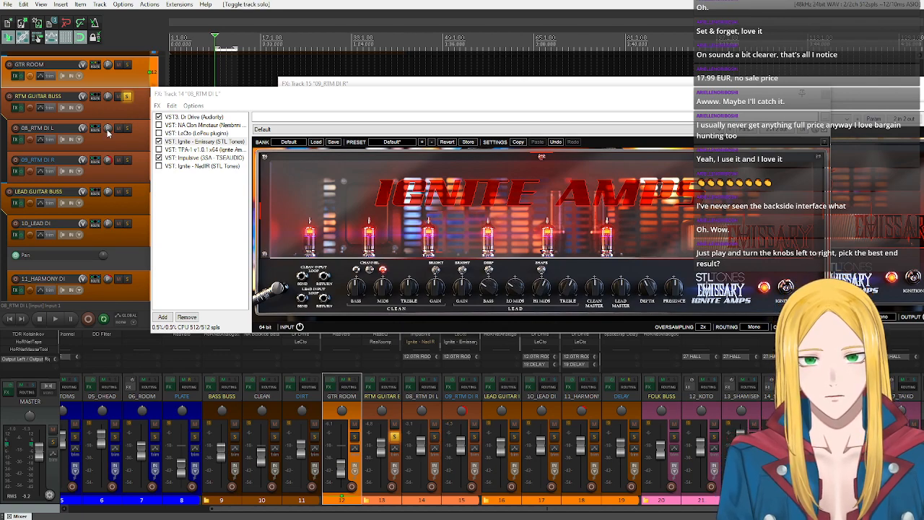
left_click_drag(108, 129, 108, 127)
left_click(55, 318)
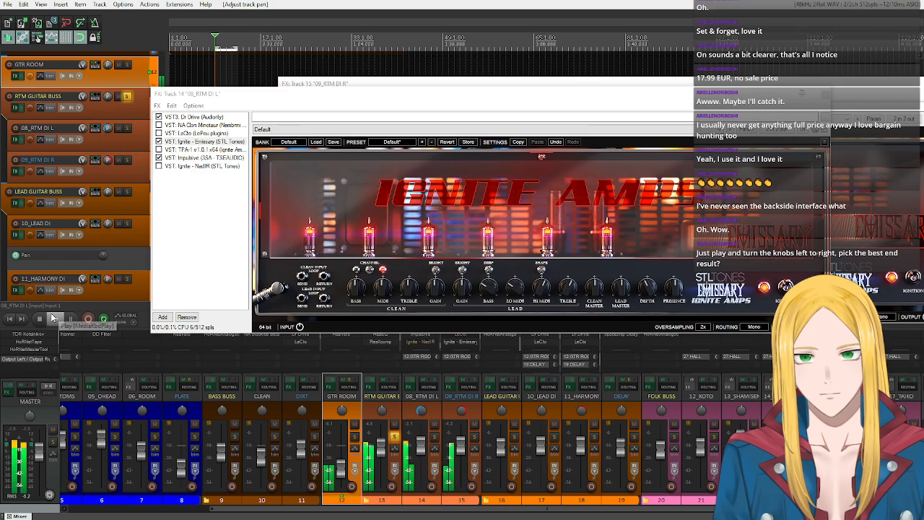
- Arrange the effects windows of 08_RTM DI L and 09_RTM DI R so both plugin lists are accessible
left_click_drag(330, 96, 256, 99)
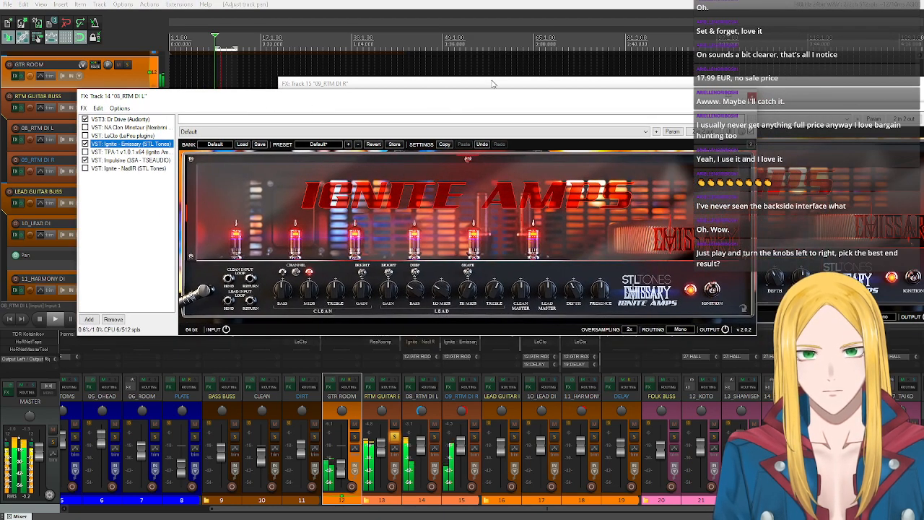
left_click(494, 85)
left_click_drag(493, 85, 496, 94)
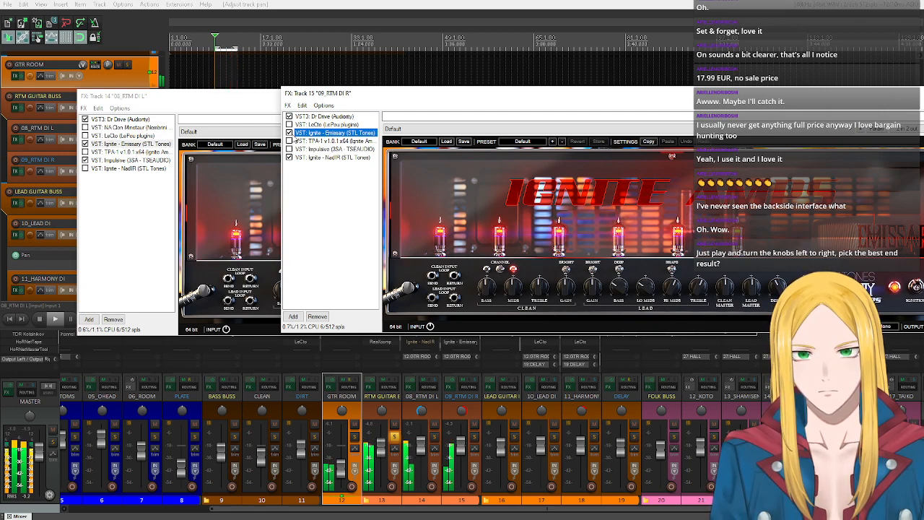
- Compare the amps during playback by switching both rhythm guitars to LeCto and back to Emissary, and stop playback
left_click(289, 133)
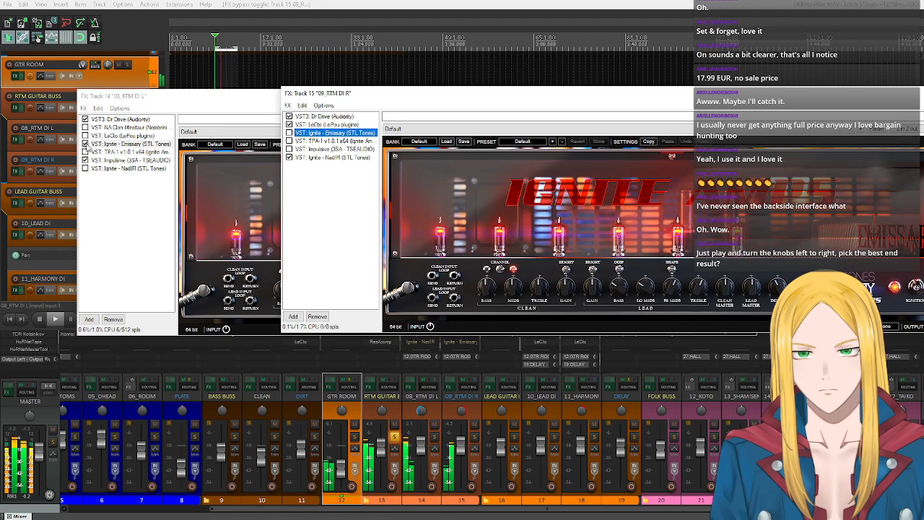
left_click(85, 144)
left_click(85, 135)
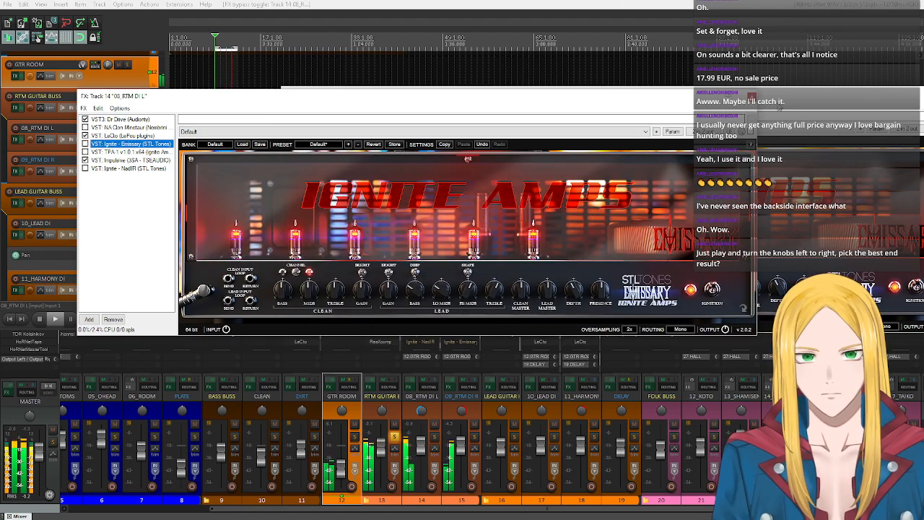
left_click(778, 103)
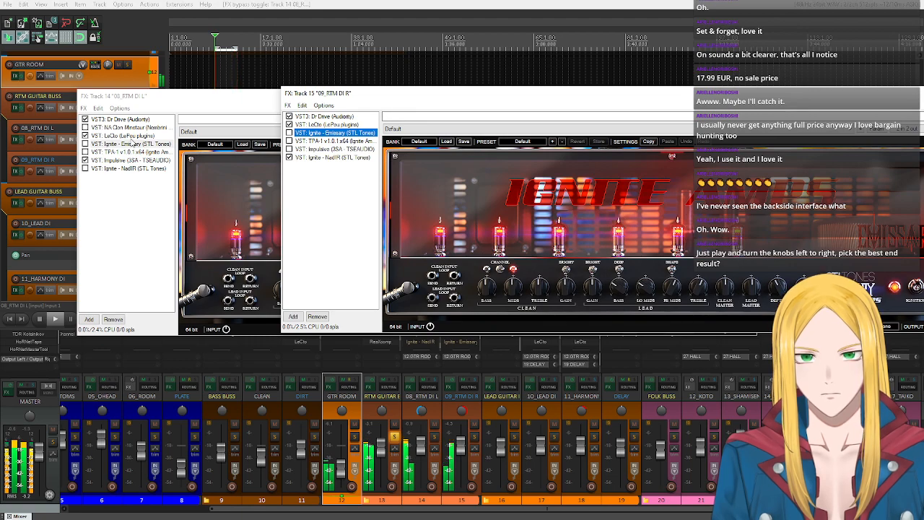
left_click(85, 144)
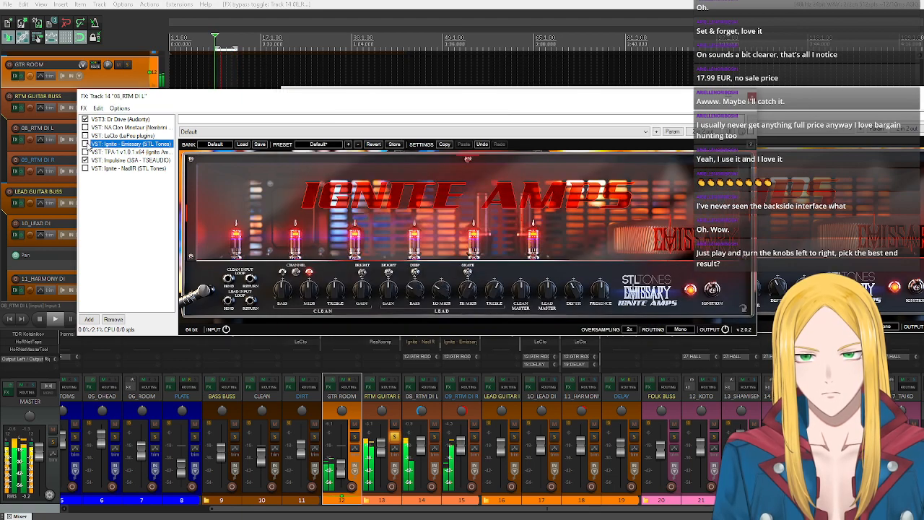
left_click(290, 133)
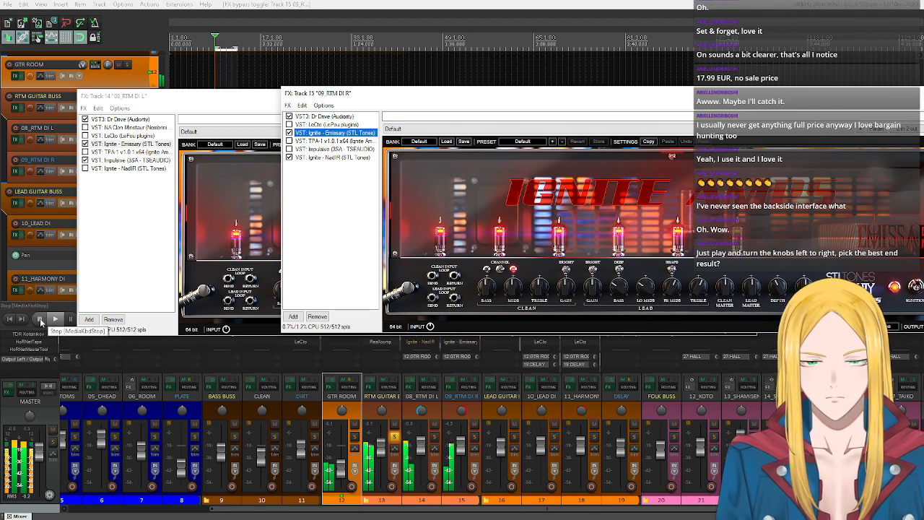
left_click(41, 321)
left_click(313, 234)
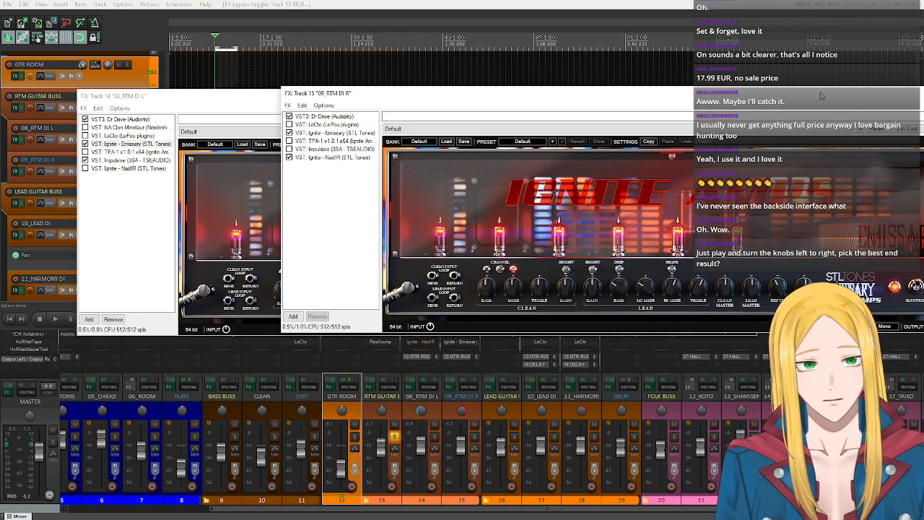
- Close the 09_RTM DI R effects window, then solo 08_RTM DI L and centre its pan
left_click_drag(822, 95, 690, 123)
left_click(827, 120)
left_click_drag(455, 104, 579, 99)
left_click(127, 127)
left_click(107, 129)
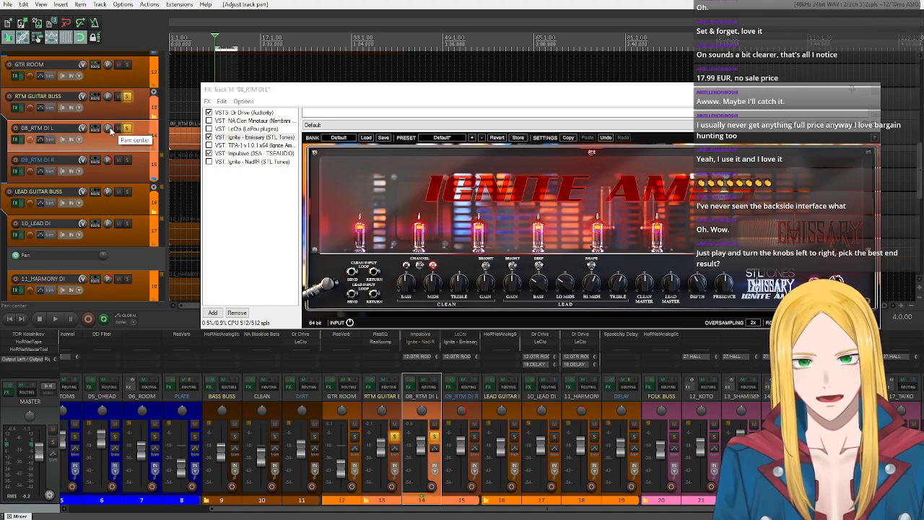
- Start replacing Emissary on 08_RTM DI L and list the plugins by developer Mercuriall with the name filter cleared
right_click(242, 137)
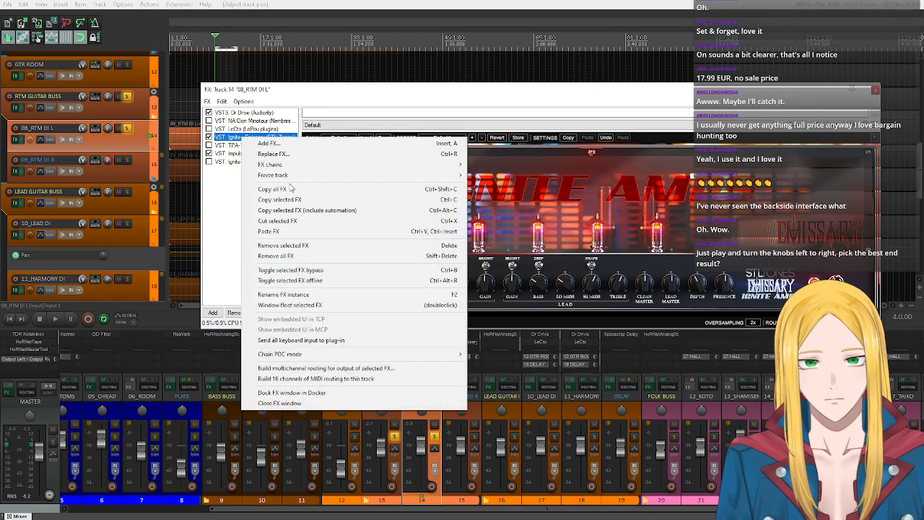
left_click(288, 154)
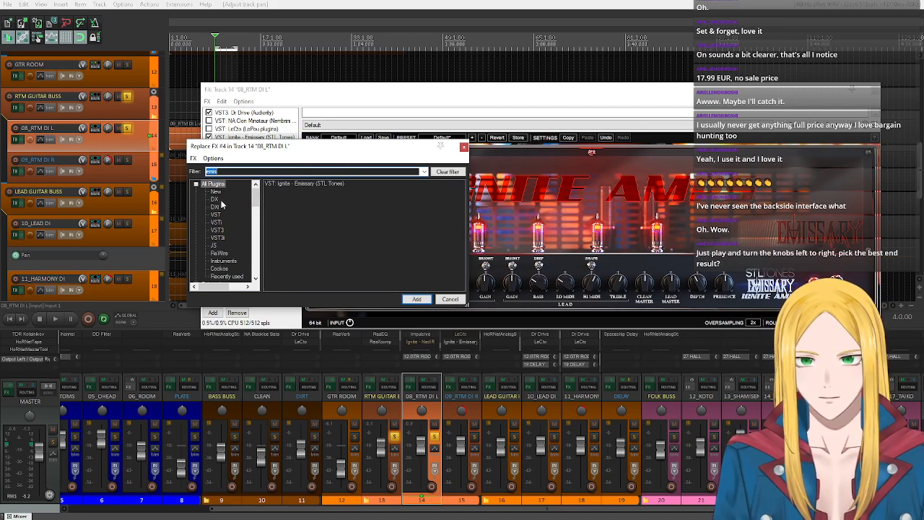
scroll(243, 213, "down", 3)
scroll(243, 214, "down", 5)
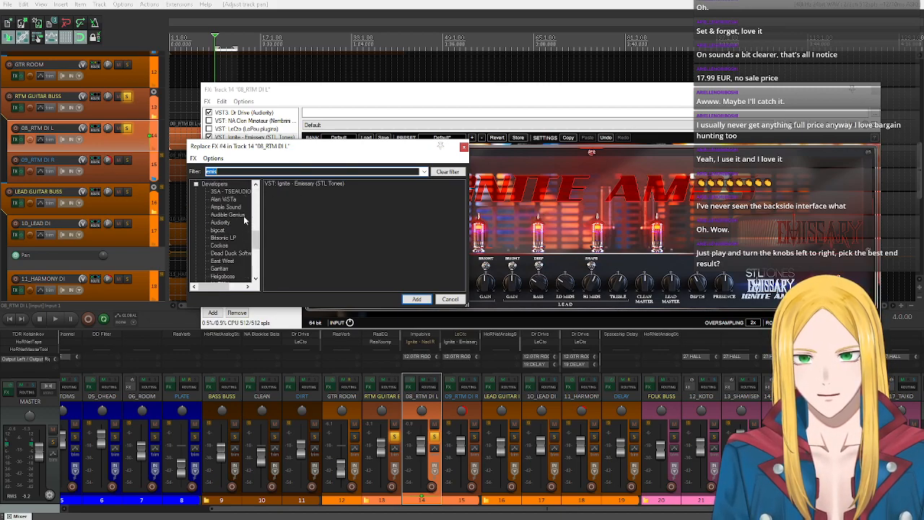
left_click(227, 223)
scroll(228, 226, "down", 1)
scroll(228, 226, "down", 1)
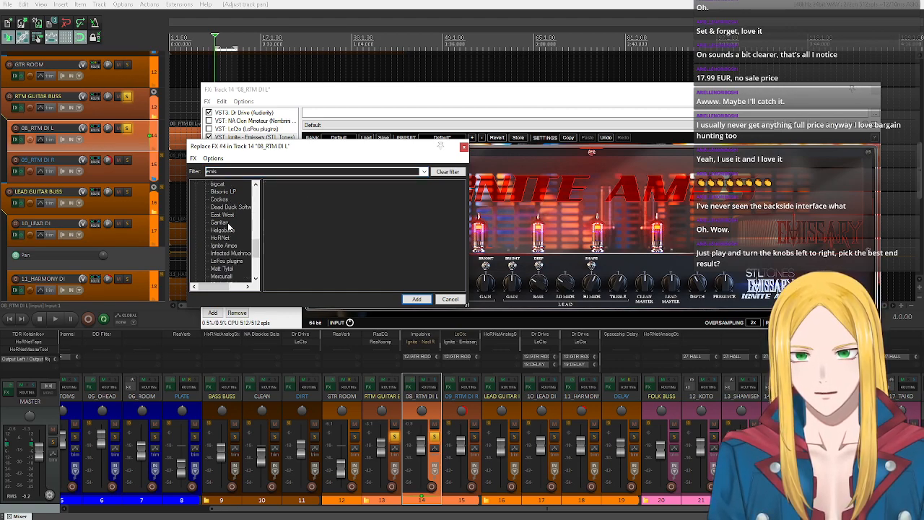
scroll(240, 233, "down", 2)
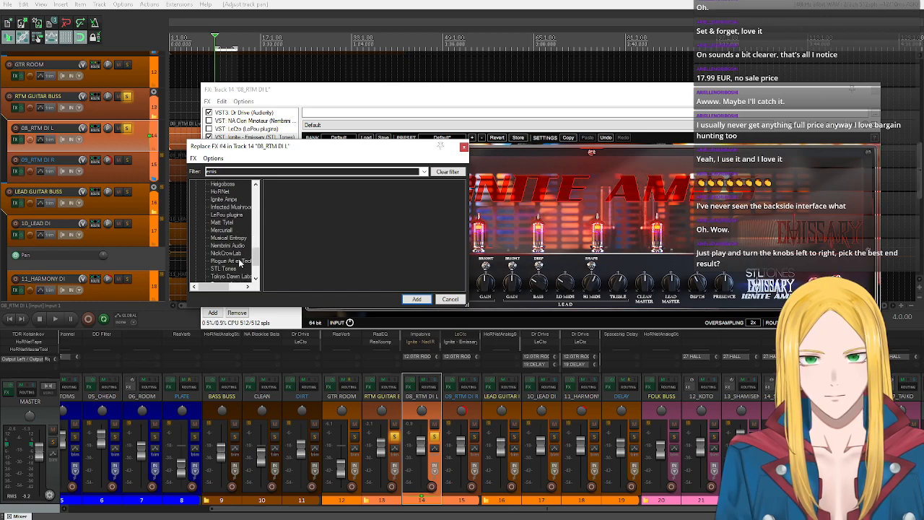
left_click(225, 230)
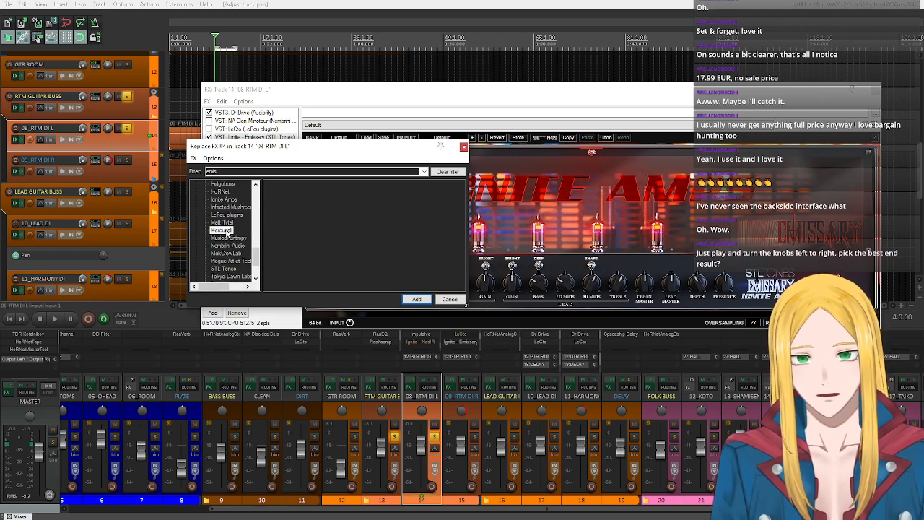
double_click(237, 172)
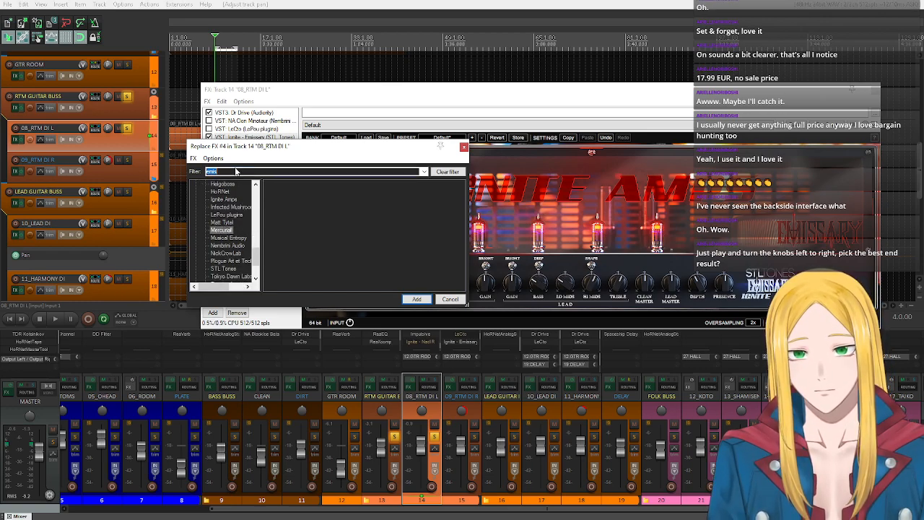
key("BackSpace")
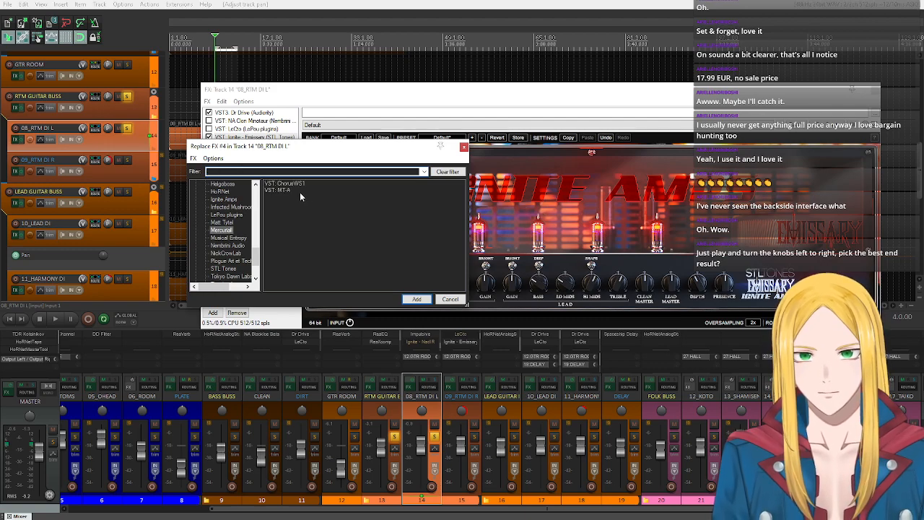
- Load Mercuriall's ChorusWS1 in place of Emissary and replace it with the MT-A distortion pedal
double_click(284, 184)
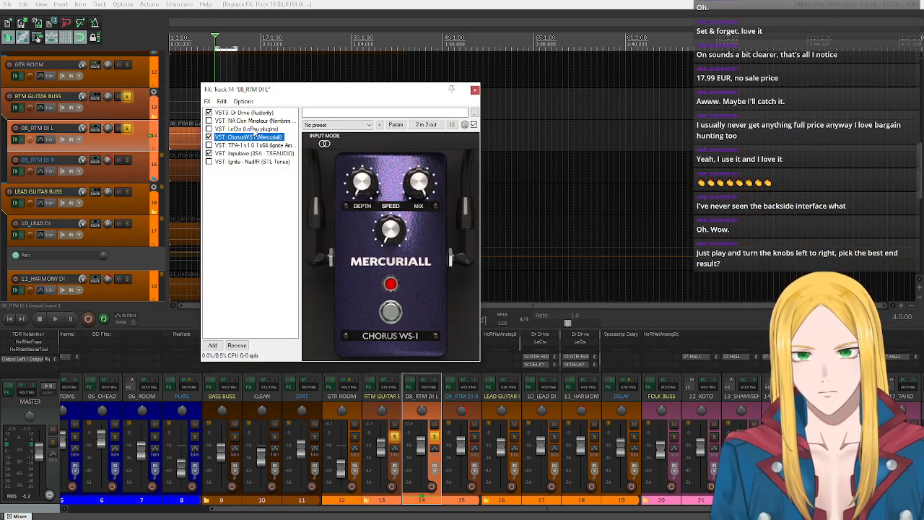
right_click(264, 139)
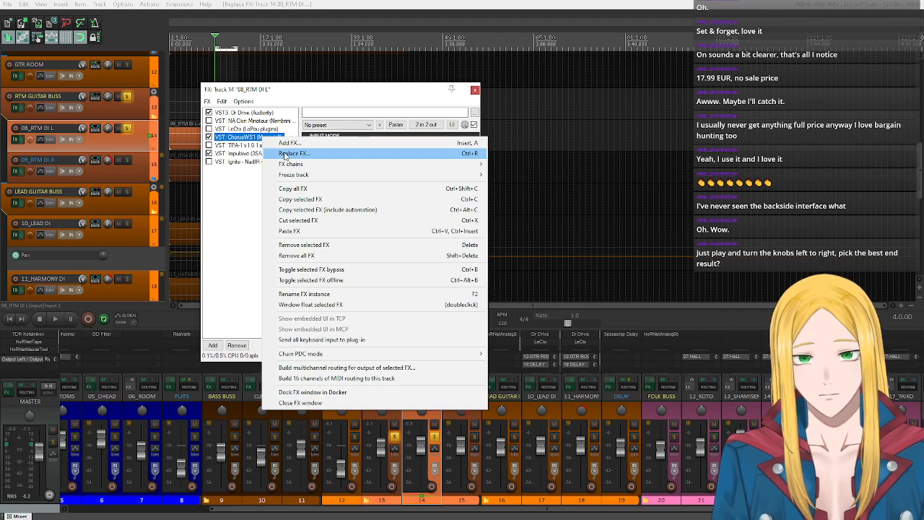
left_click(288, 153)
double_click(281, 189)
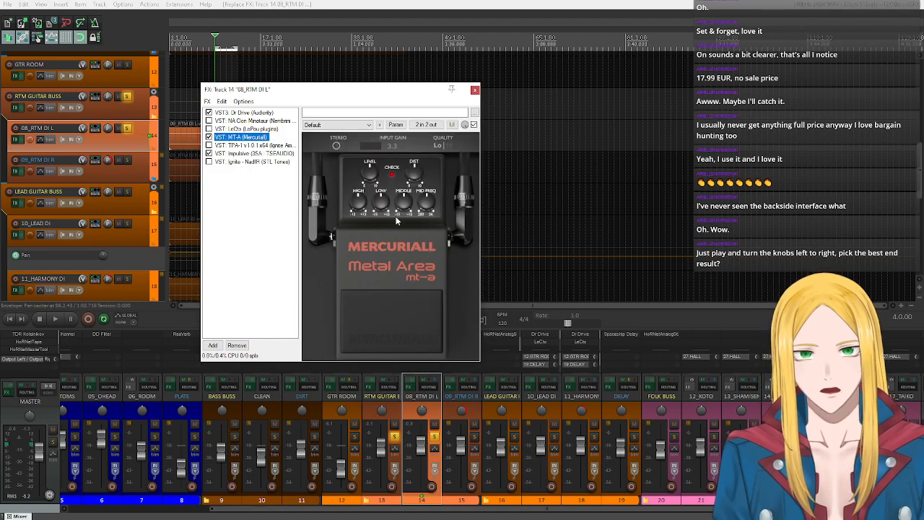
- Enable TPA-1 and LeCto on 08_RTM DI L, move MT-A ahead of LeCto, and bypass Dr Drive
left_click(209, 145)
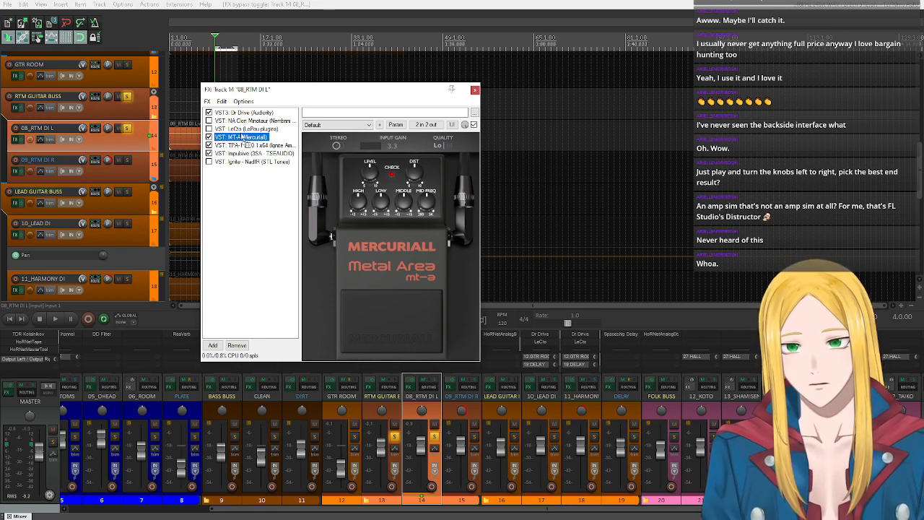
left_click_drag(246, 137, 243, 129)
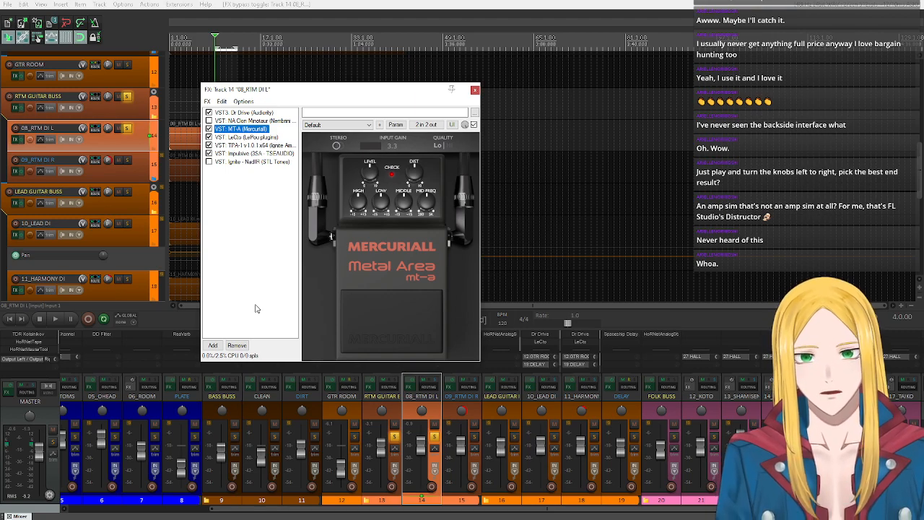
left_click(208, 114)
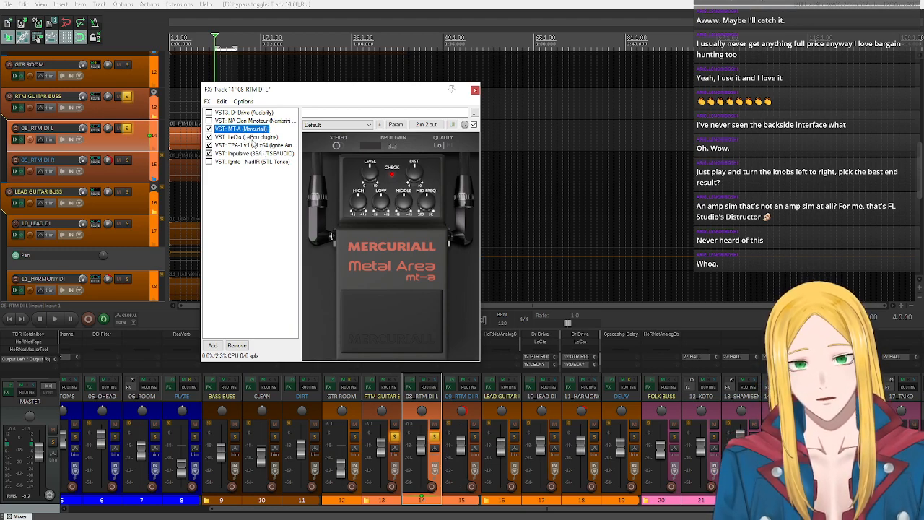
- Bypass MT-A, flip LeCto's Orange/Red channel switch, and play the soloed left guitar through LeCto
left_click(245, 137)
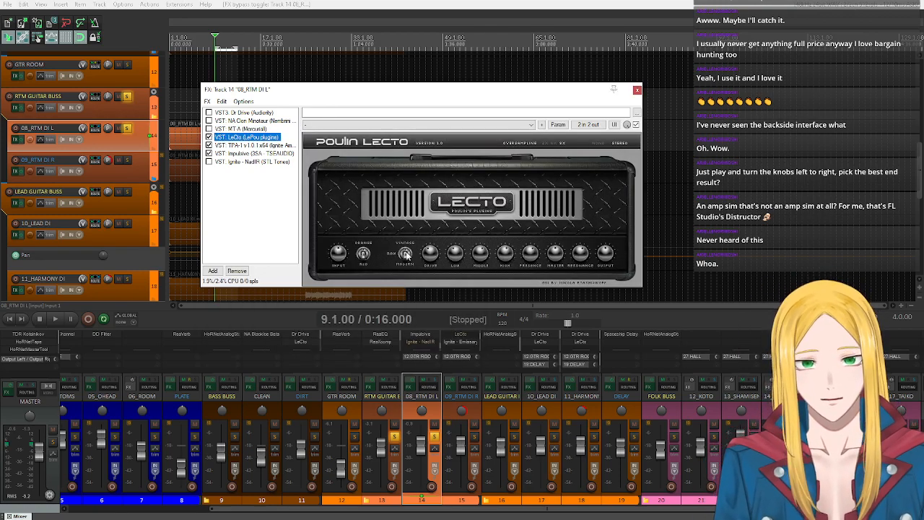
left_click(364, 254)
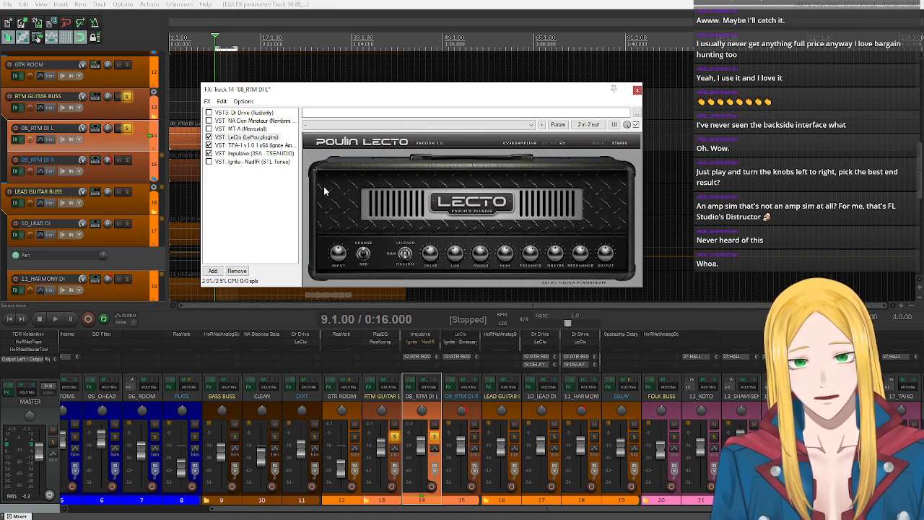
left_click(55, 320)
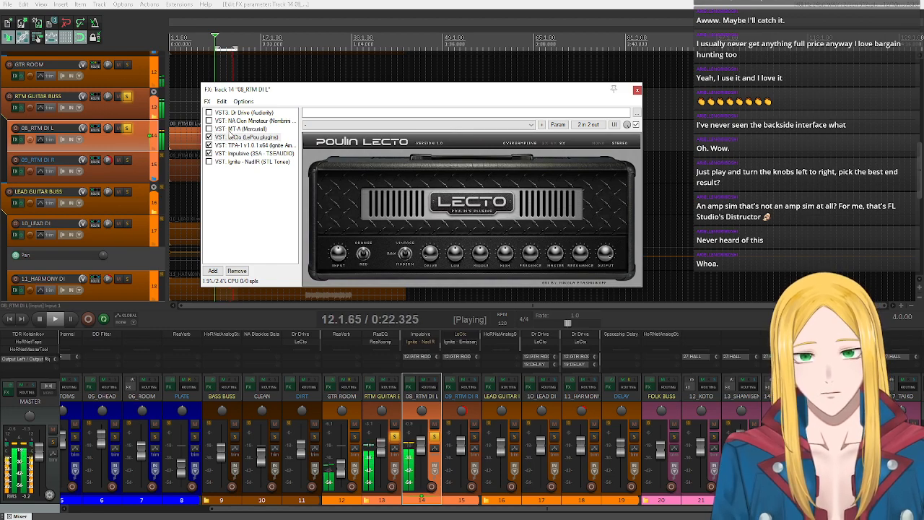
- Enable the MT-A pedal ahead of LeCto on 08_RTM DI L and audition the two together
left_click(225, 129)
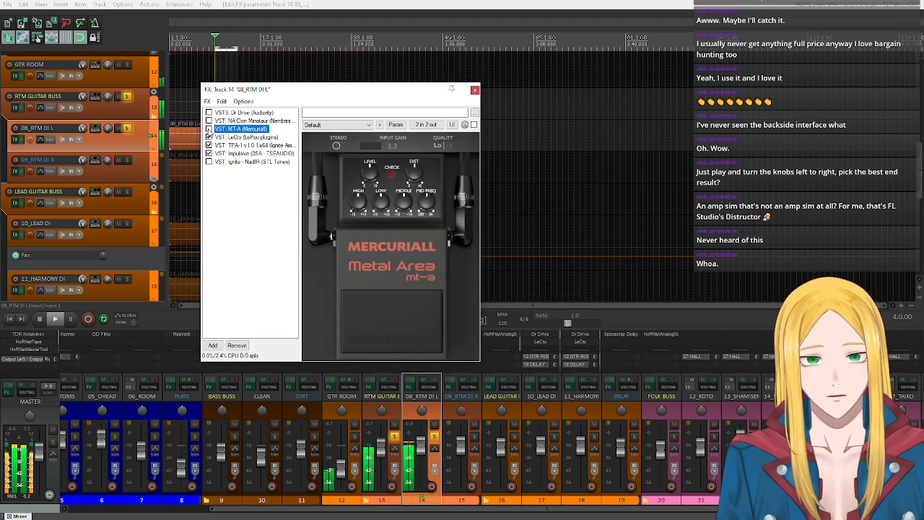
left_click(209, 129)
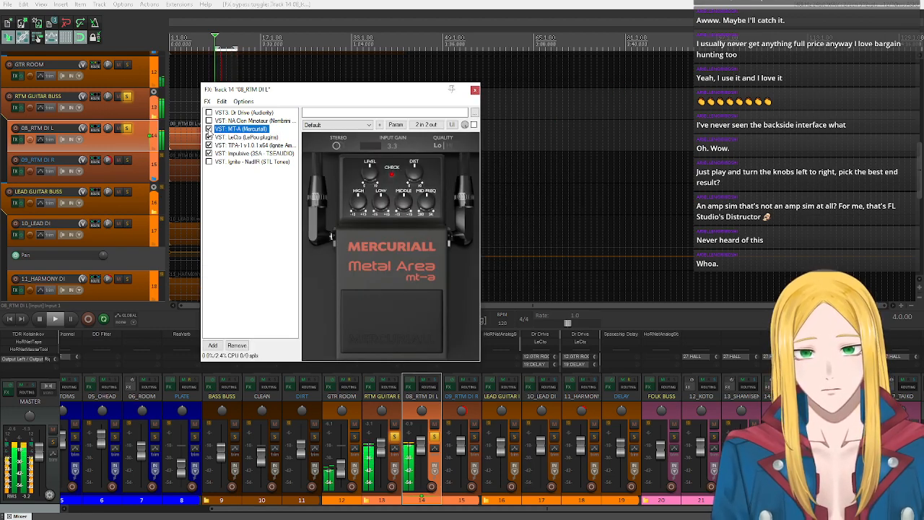
left_click(243, 137)
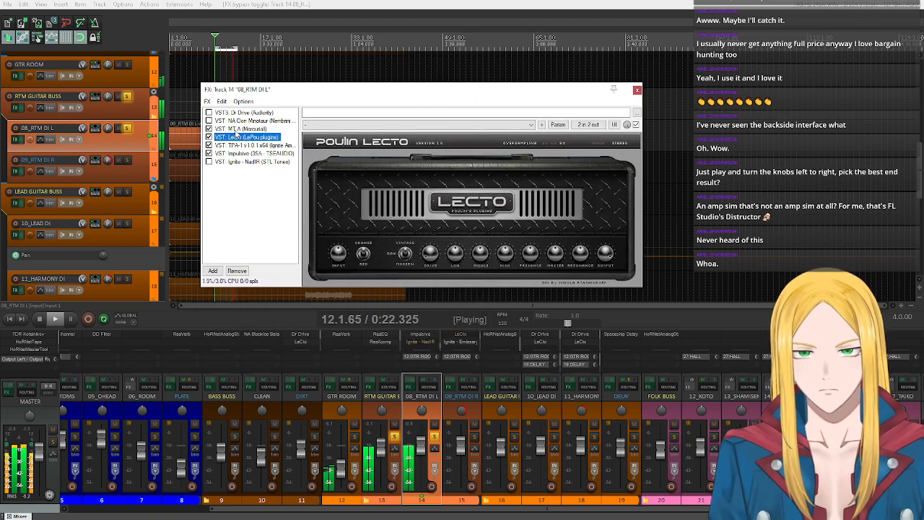
left_click(238, 129)
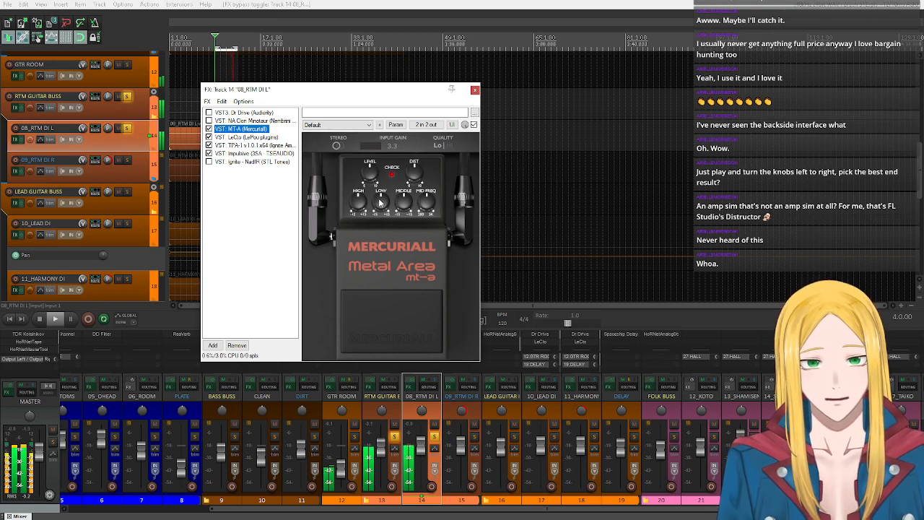
- Try different Low knob settings on the MT-A pedal while the soloed left guitar plays
scroll(380, 203, "down", 5)
scroll(384, 206, "up", 4)
scroll(384, 207, "down", 3)
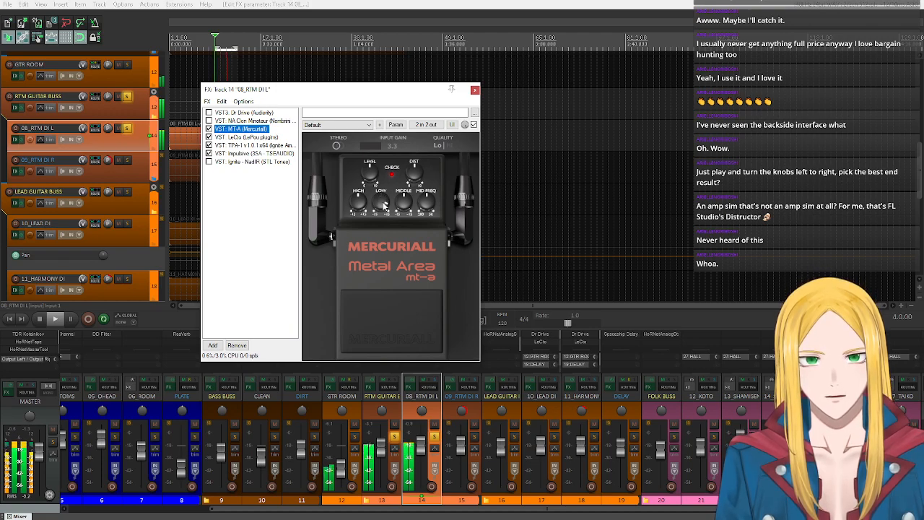
scroll(358, 197, "down", 2)
scroll(358, 197, "up", 4)
scroll(358, 197, "up", 3)
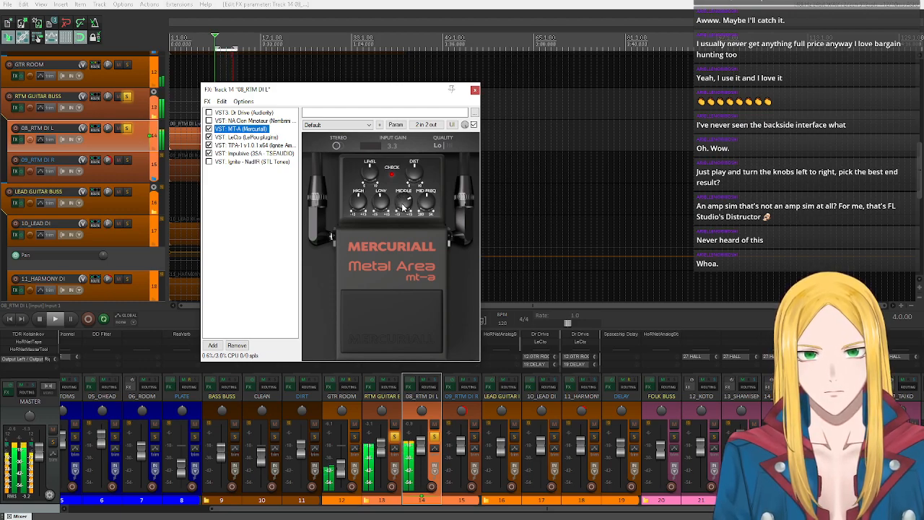
- Sweep MT-A's Middle knob down and back up and adjust its Mid Freq knob during playback
scroll(403, 208, "down", 3)
scroll(403, 208, "down", 2)
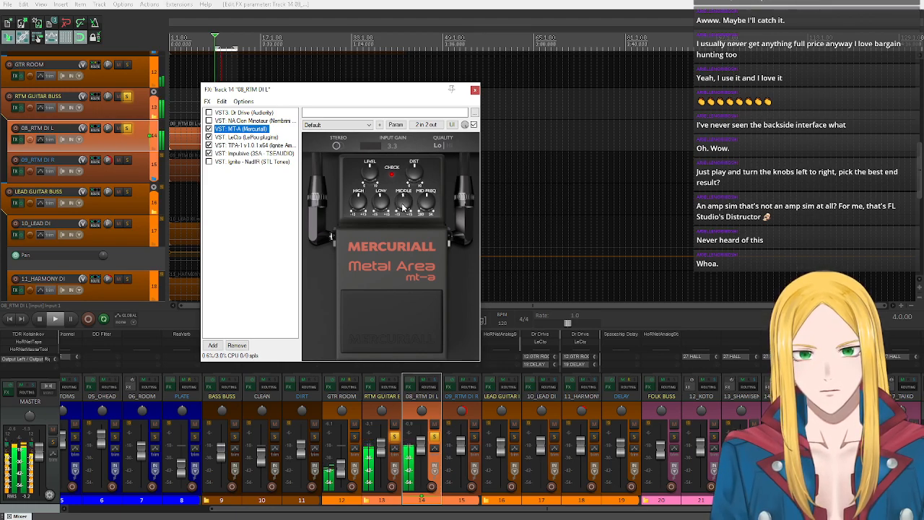
scroll(404, 208, "up", 1)
scroll(428, 204, "up", 5)
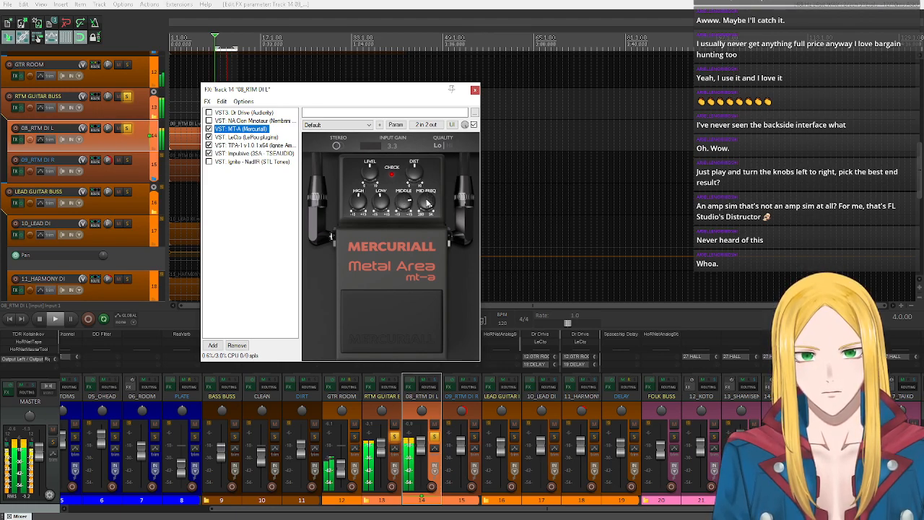
scroll(427, 203, "up", 3)
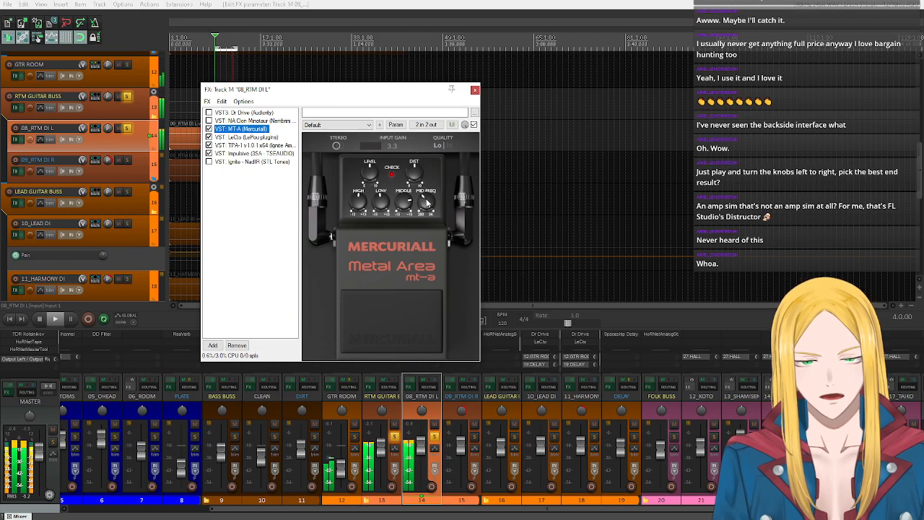
left_click(260, 282)
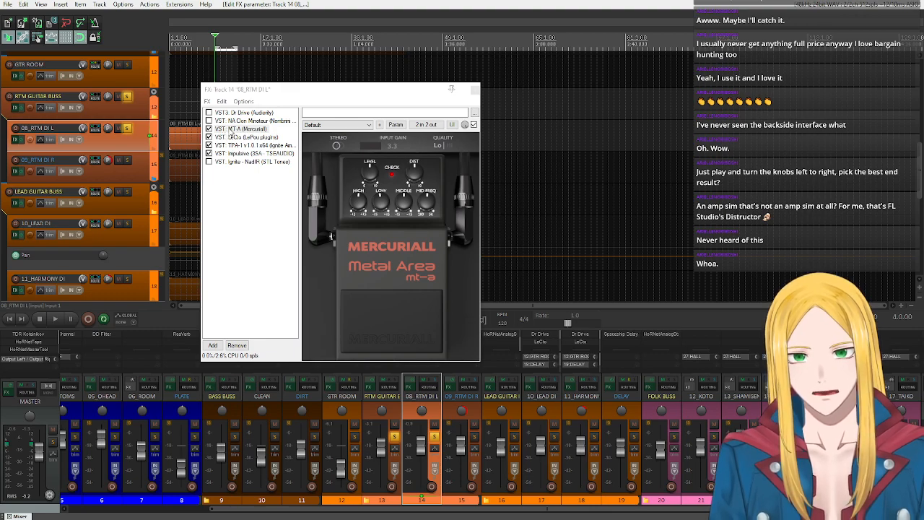
- Move MT-A after LeCto, bypass LeCto, and play the left guitar through MT-A while adjusting its Level
left_click_drag(231, 132, 238, 144)
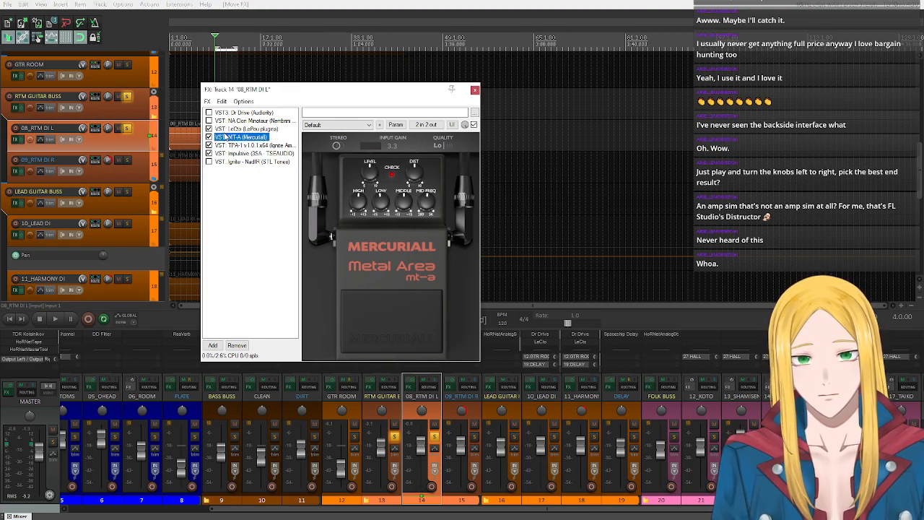
left_click(209, 129)
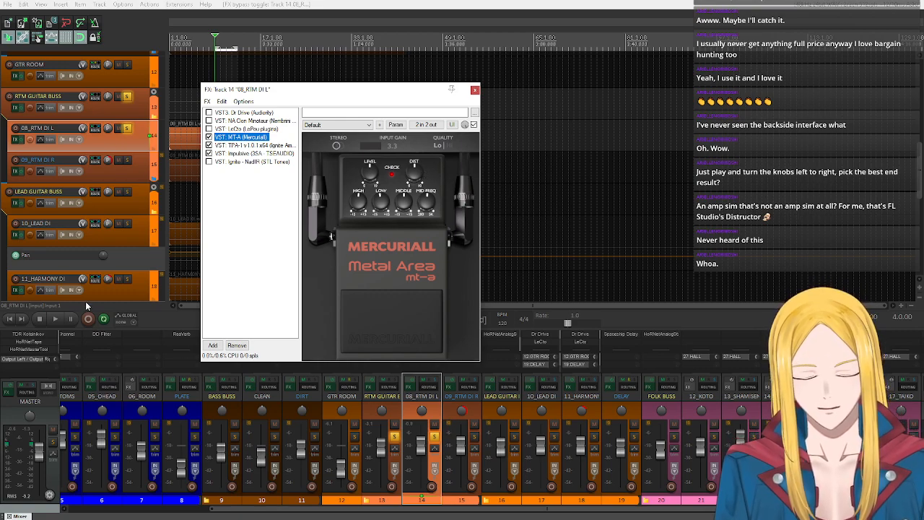
left_click(54, 320)
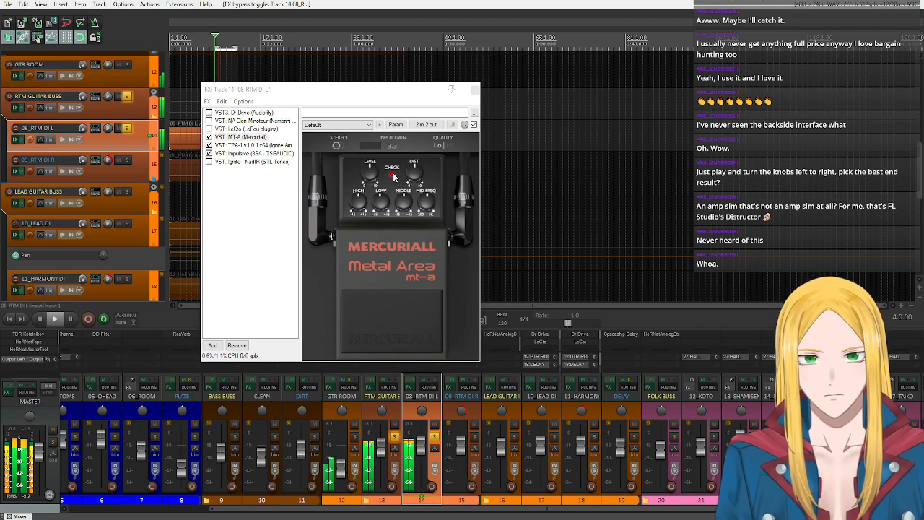
left_click_drag(375, 179, 376, 178)
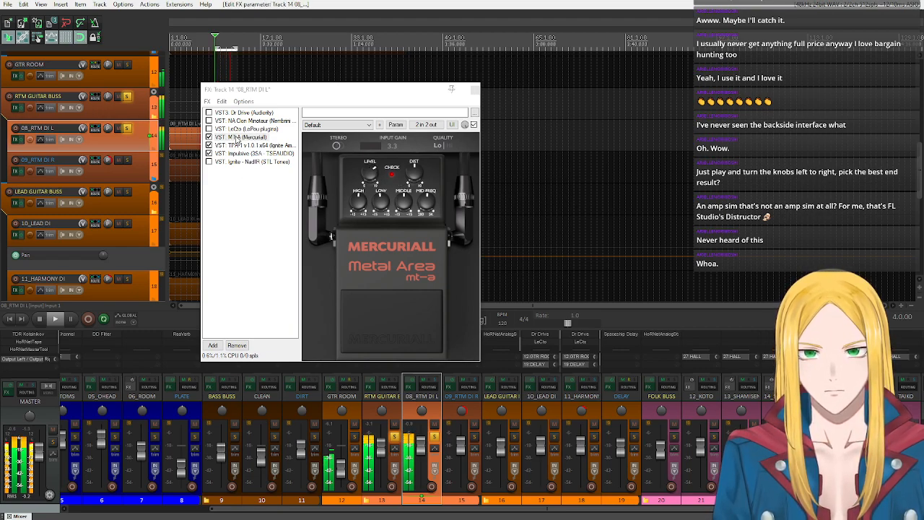
- Move MT-A ahead of LeCto, compare with LeCto on and bypassed, restore the previous plugin order and stop playback
left_click_drag(237, 137, 235, 129)
left_click(210, 137)
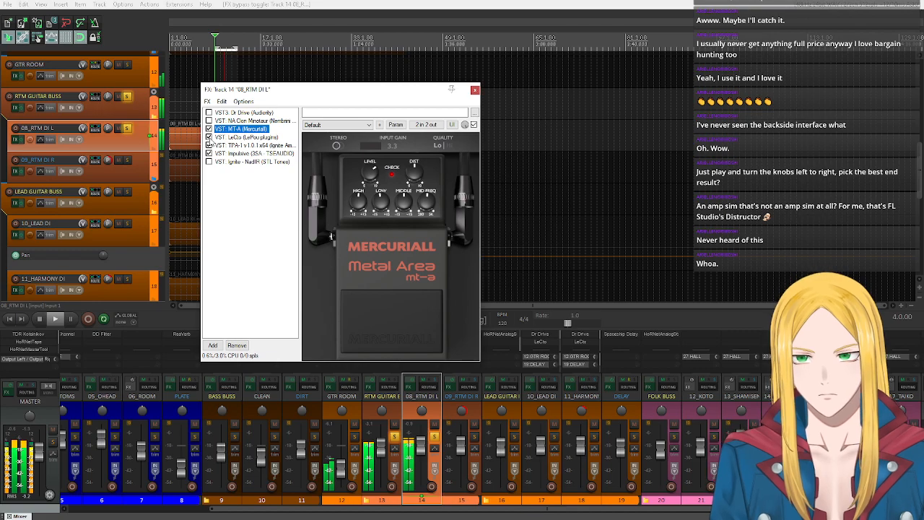
left_click(210, 138)
left_click(234, 137)
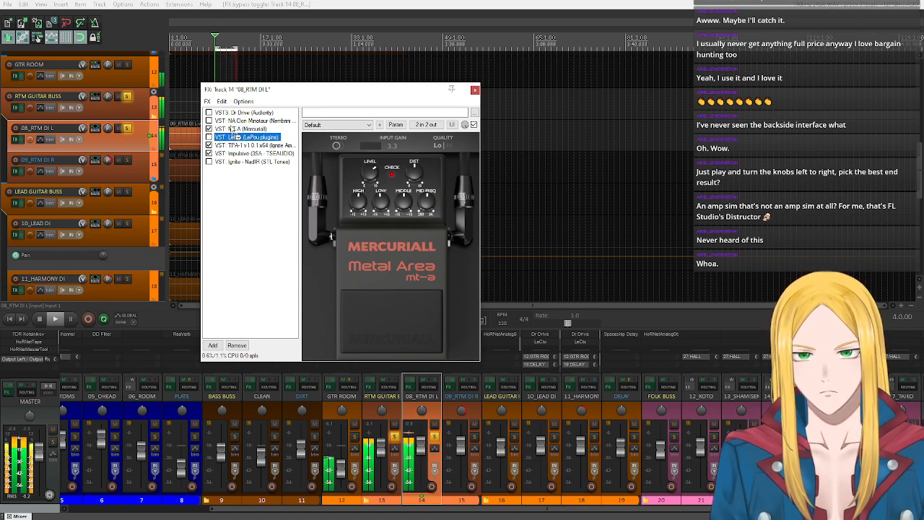
left_click_drag(234, 136, 234, 129)
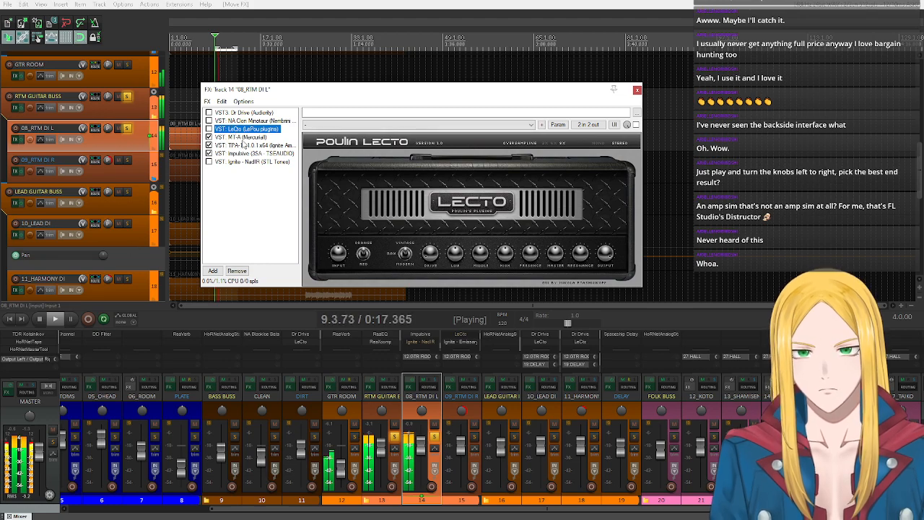
double_click(243, 137)
left_click(40, 319)
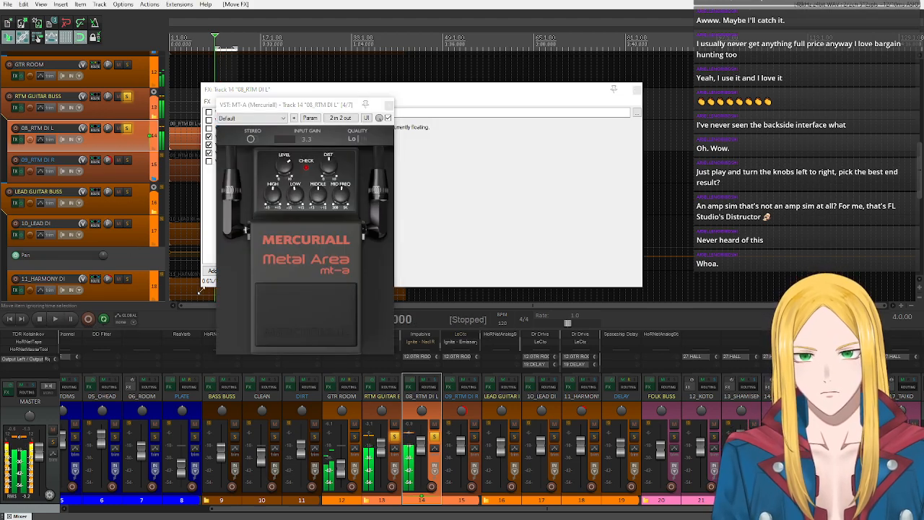
left_click(388, 107)
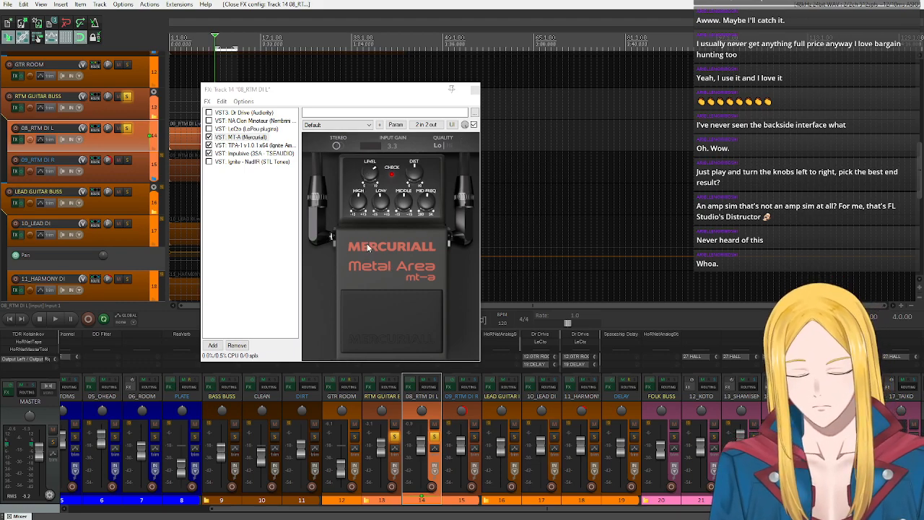
- Play the left guitar through MT-A without LeCto and adjust the pedal's High, Low and Mid Freq knobs
left_click(55, 318)
left_click_drag(357, 205, 391, 206)
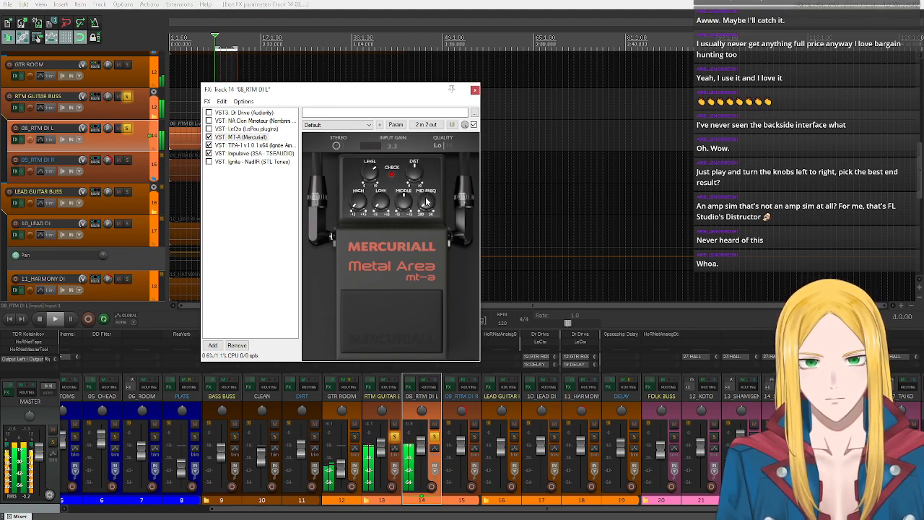
scroll(397, 205, "up", 3)
scroll(424, 207, "up", 3)
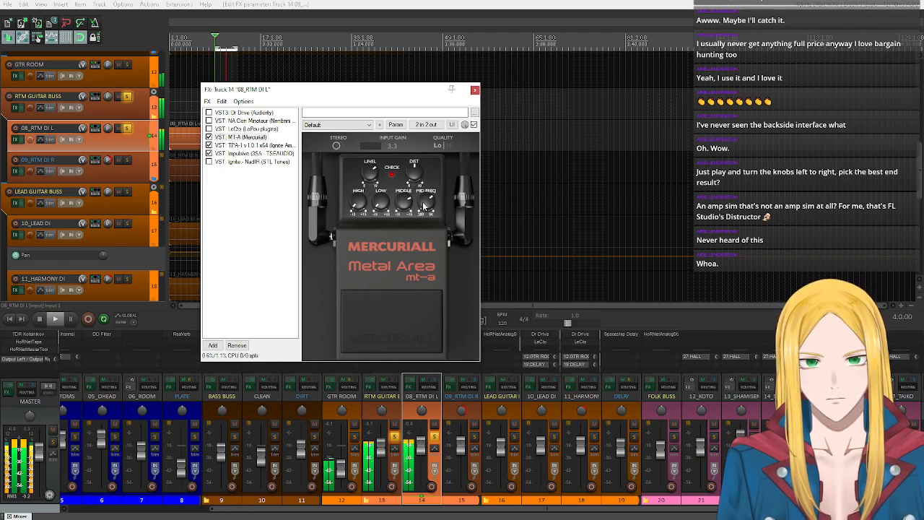
scroll(424, 207, "down", 2)
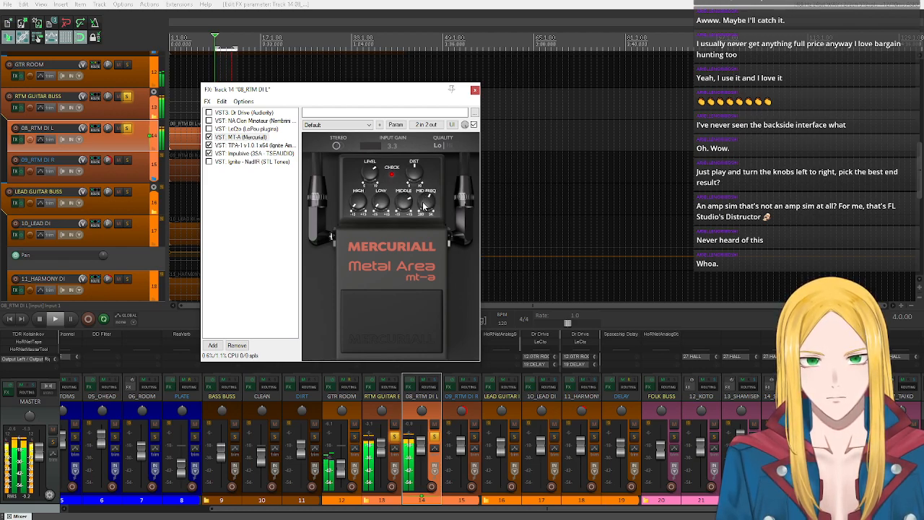
scroll(405, 209, "down", 2)
scroll(388, 208, "up", 1)
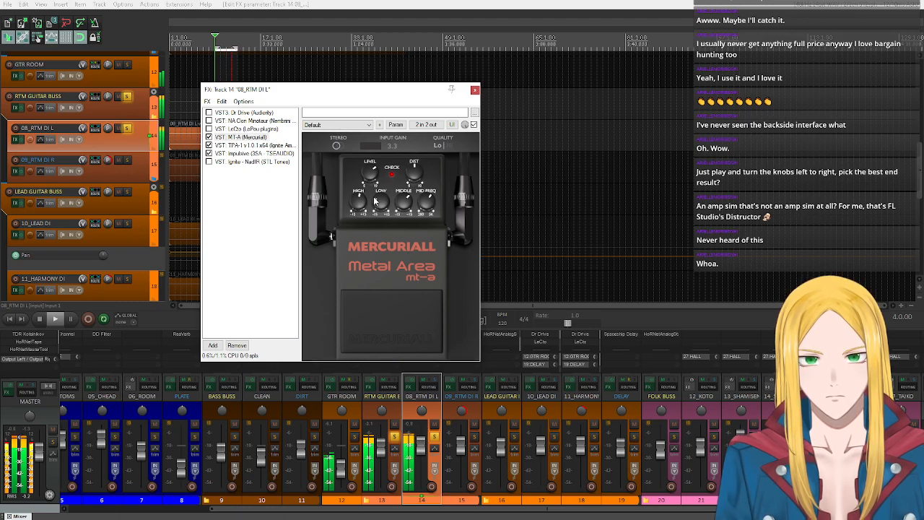
left_click(41, 325)
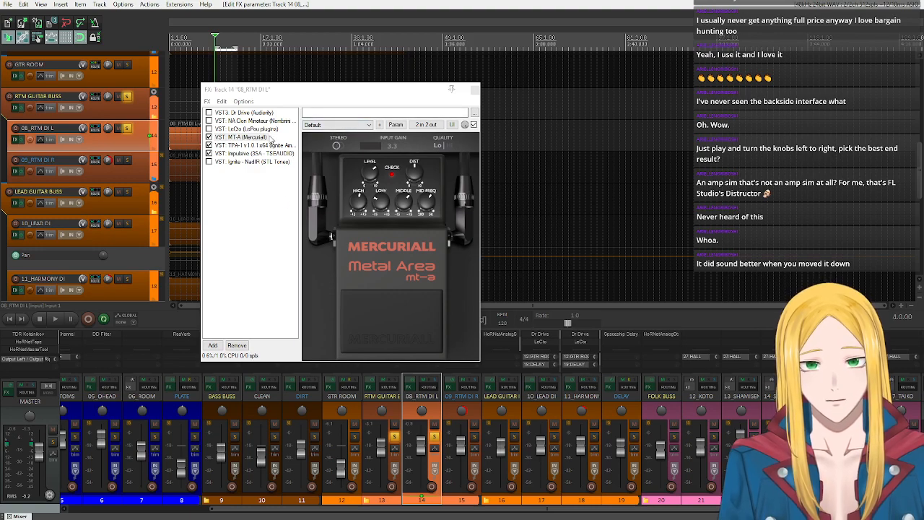
- Copy MT-A, TPA-1 and Impulsive from 08_RTM DI L into the effects chain of 09_RTM DI R
left_click(246, 137)
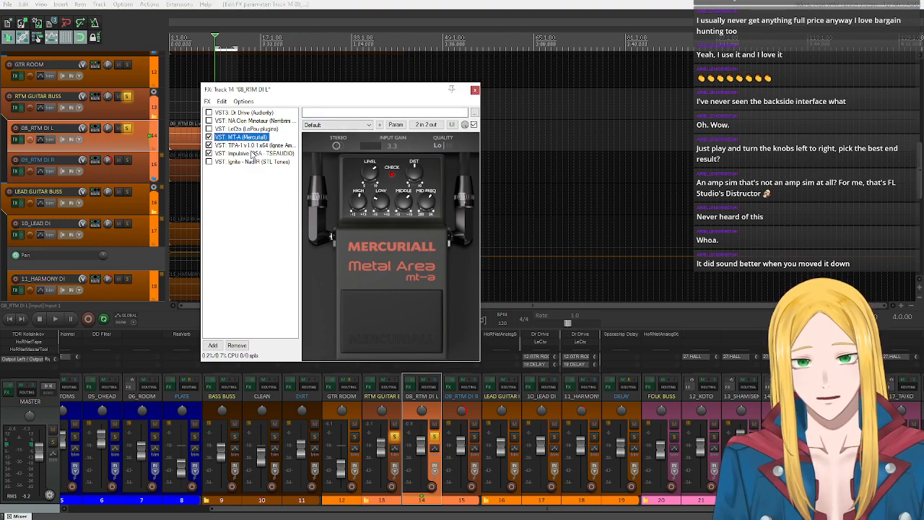
left_click(254, 155, "shift")
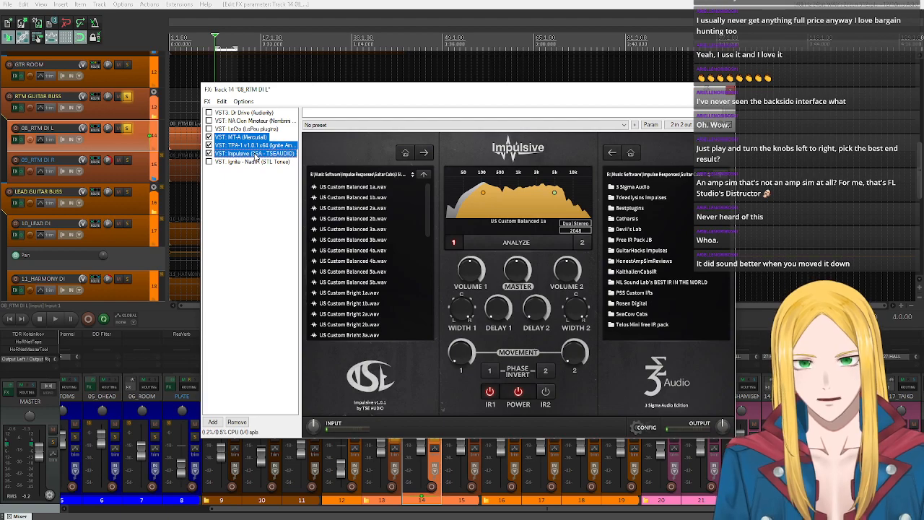
left_click(727, 91)
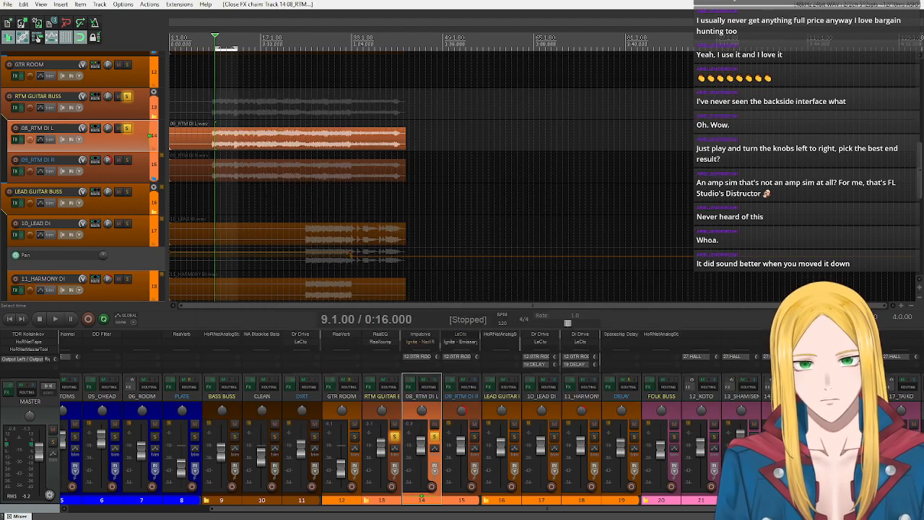
left_click(15, 172)
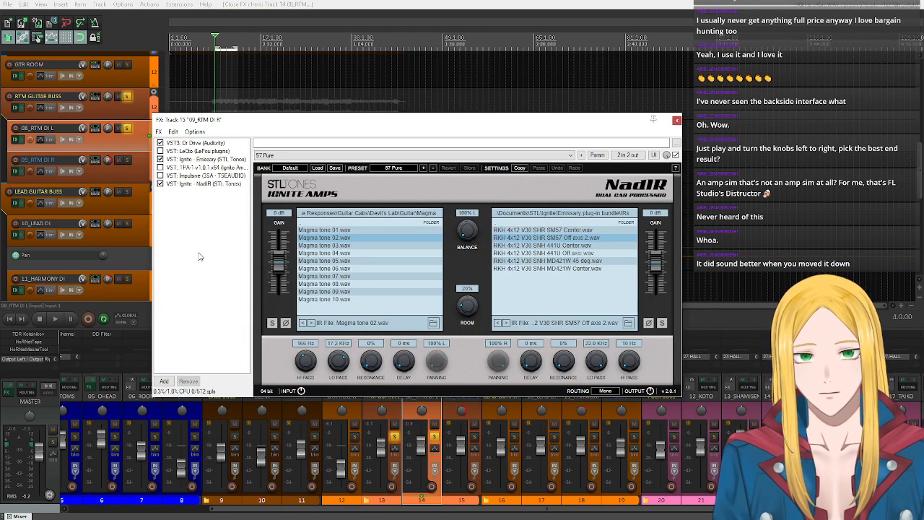
key("ctrl+v")
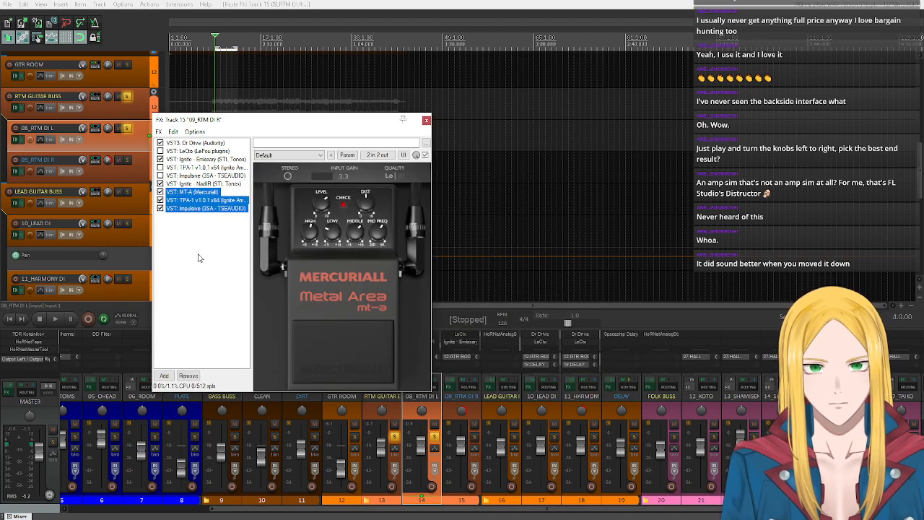
- Bypass Dr Drive, Emissary and NadIR on 09_RTM DI R and close its effects chain
left_click(160, 159)
left_click(160, 143)
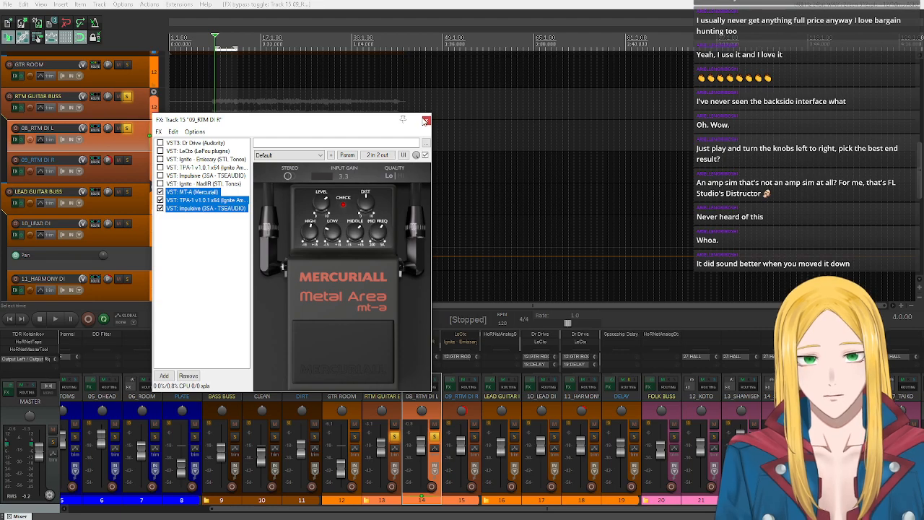
left_click(426, 120)
- Pan 08_RTM DI L to the left, unsolo it, and play both rhythm guitars on the soloed buss
left_click_drag(107, 129, 107, 159)
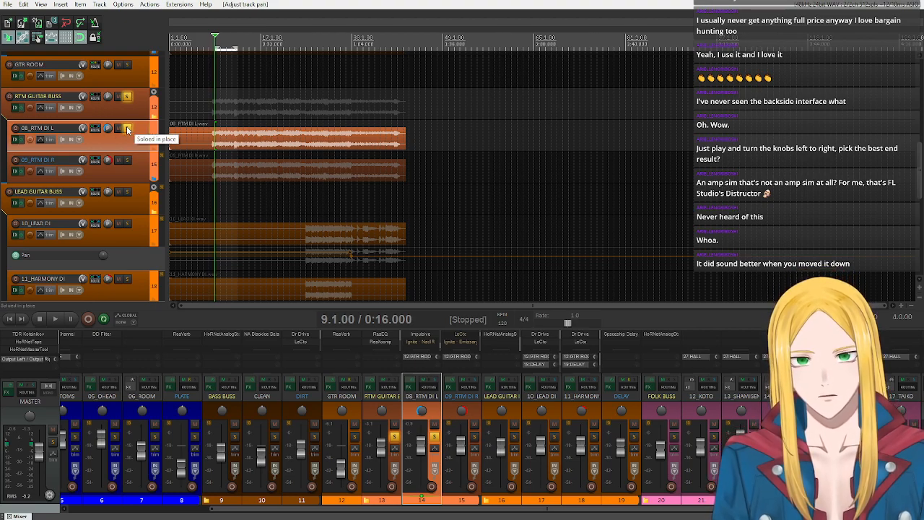
left_click(127, 128)
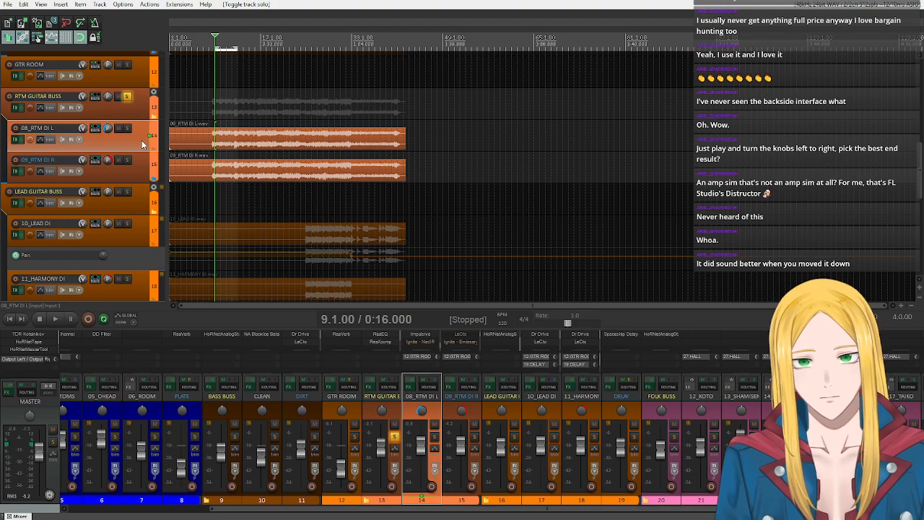
left_click(54, 319)
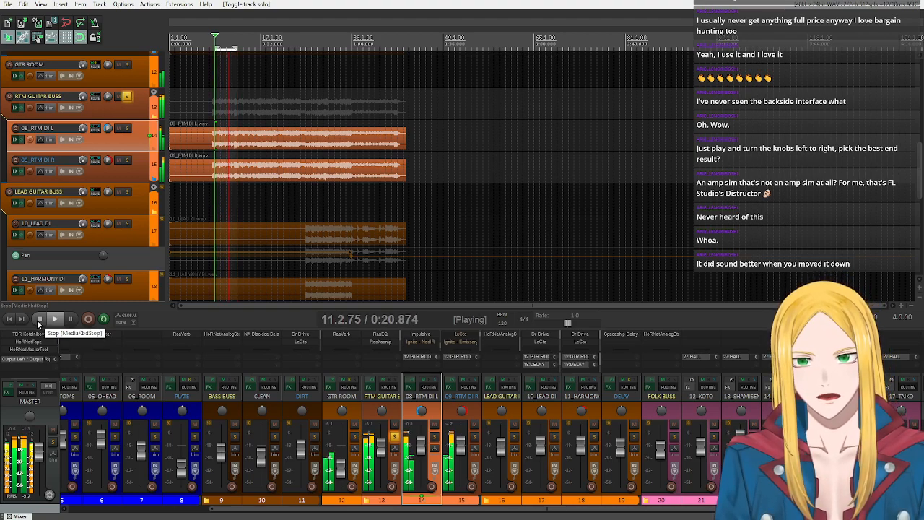
- Unsolo RTM GUITAR BUSS to hear the guitars in the full mix and slightly raise the BASS BUSS volume
left_click(128, 97)
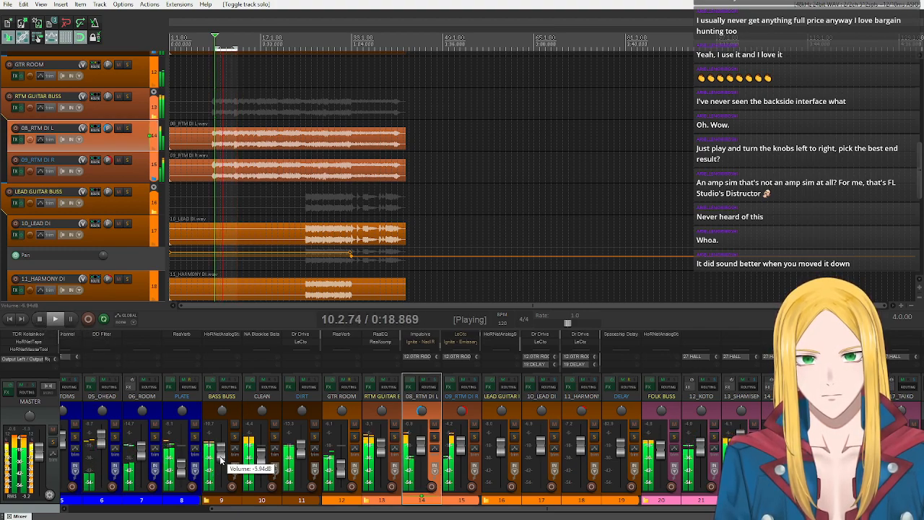
left_click_drag(222, 455, 221, 454)
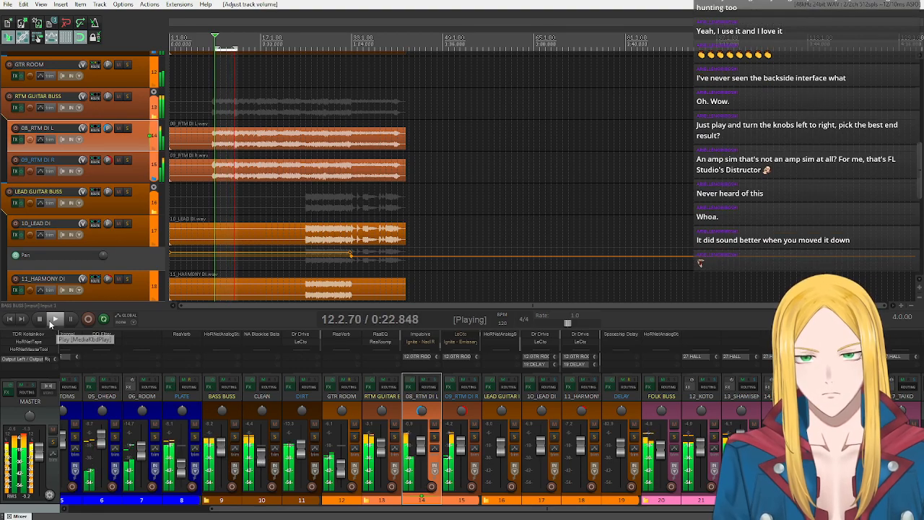
- Stop playback and, in the effects chain of 08_RTM DI L, bypass Impulsive and enable NadIR
left_click(42, 319)
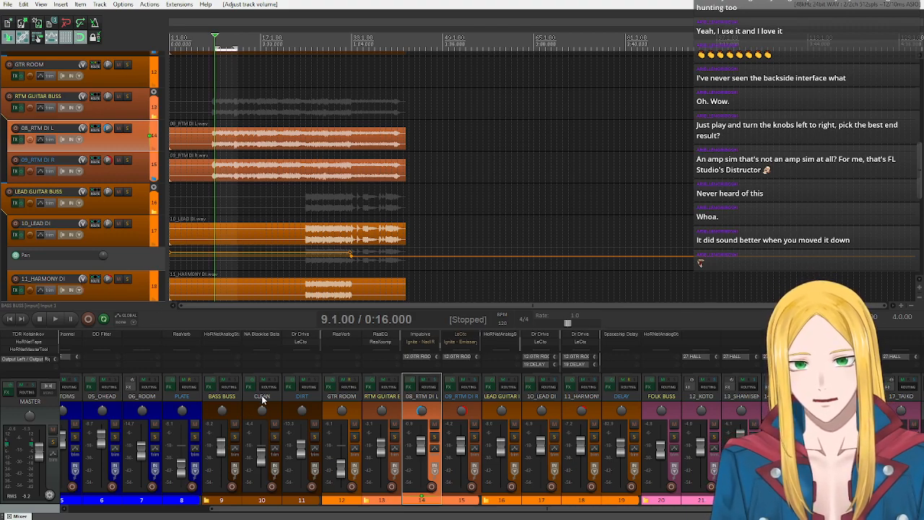
left_click(431, 335, "alt")
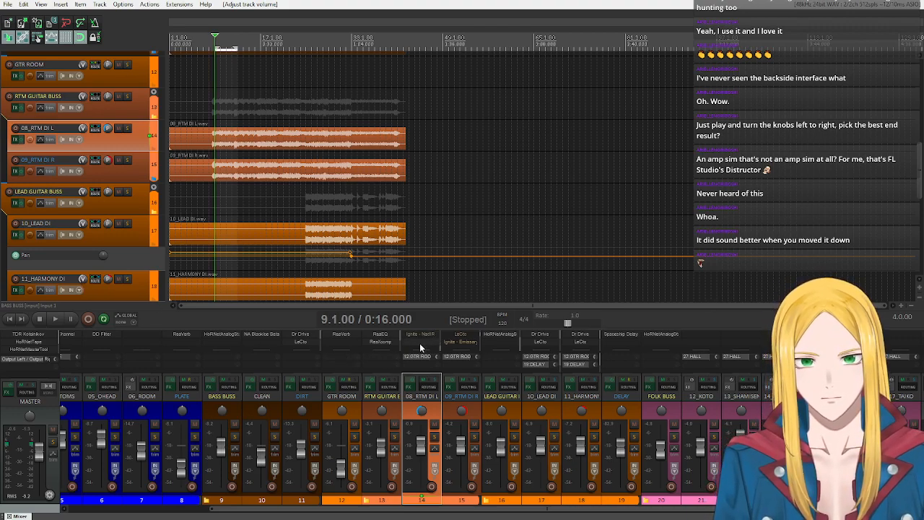
left_click(409, 390)
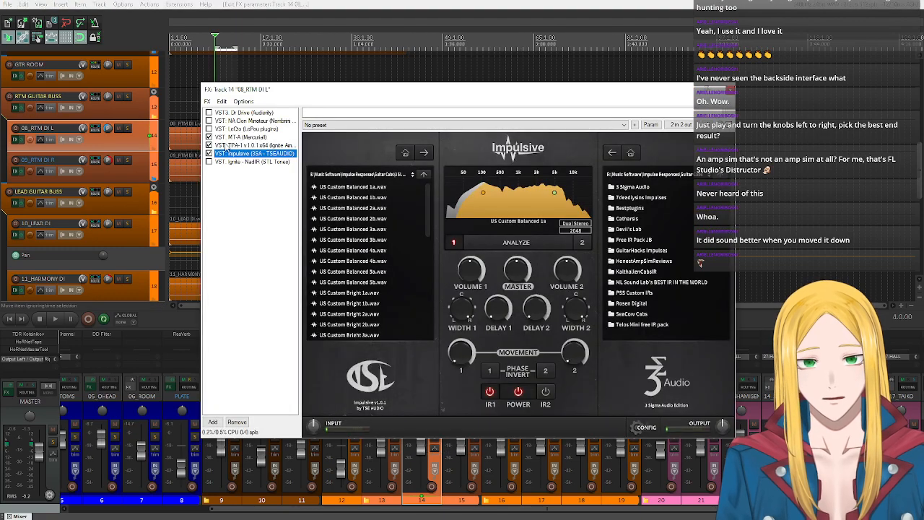
left_click(229, 138)
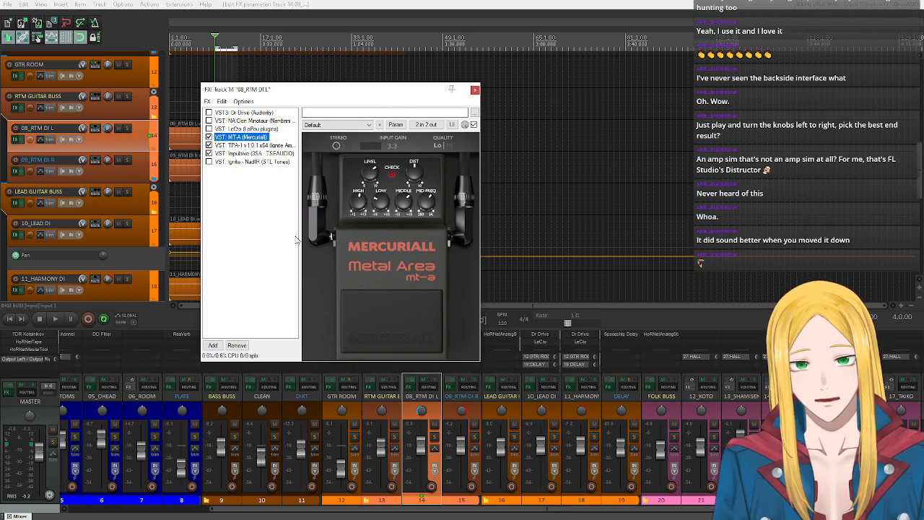
left_click(209, 154)
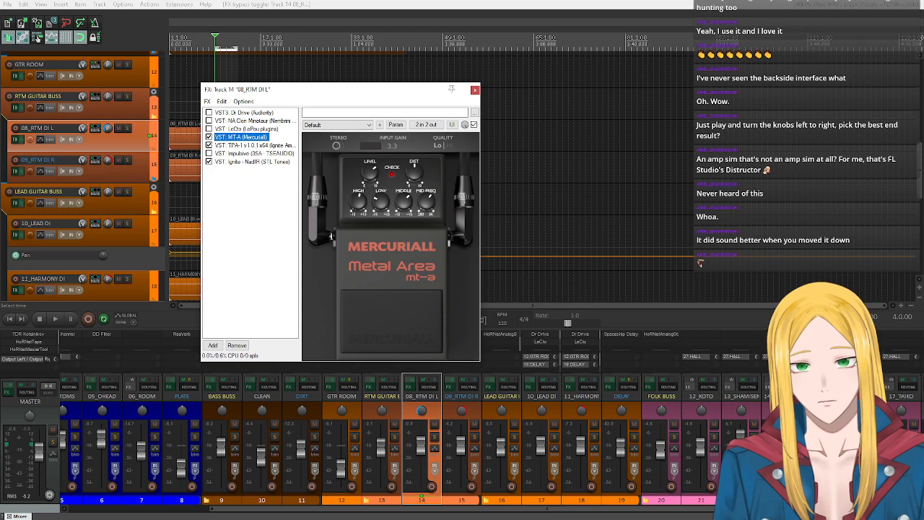
- Centre the pan of 08_RTM DI L, show its NadIR cab settings, and play the track soloed
double_click(107, 127)
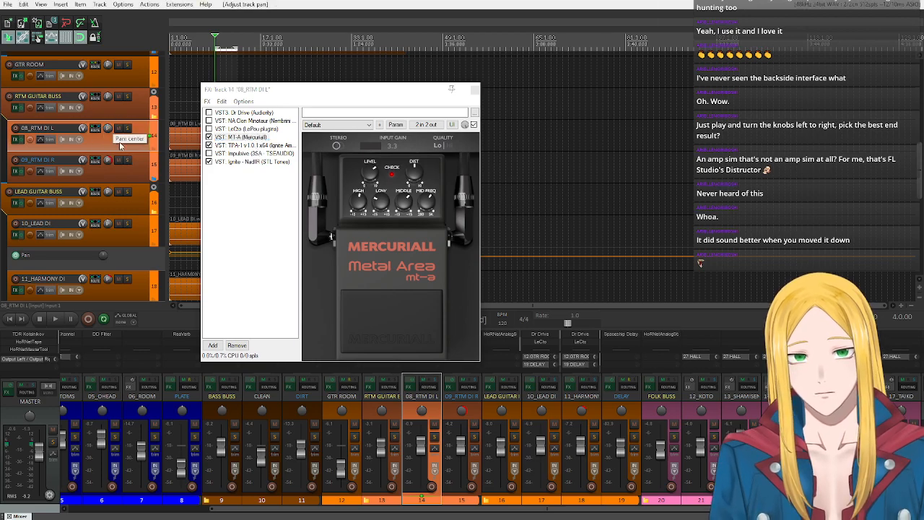
left_click(230, 162)
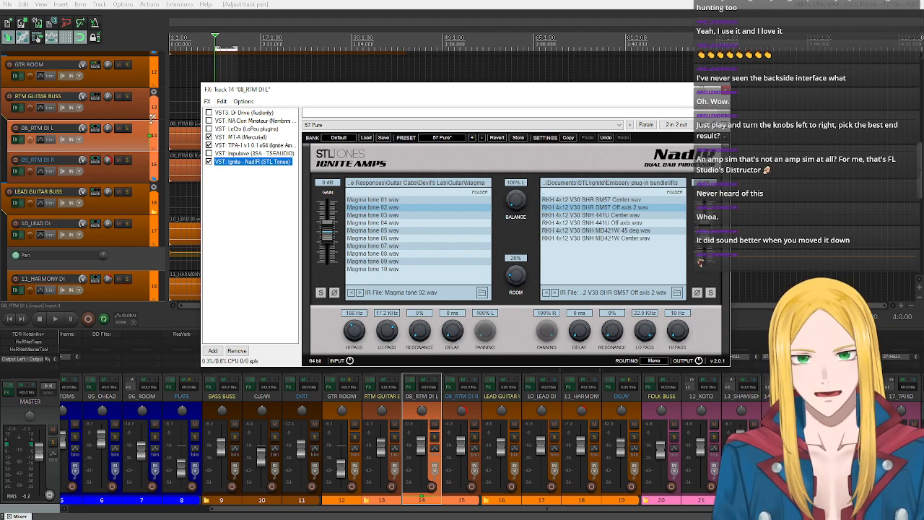
left_click(127, 129)
key("space")
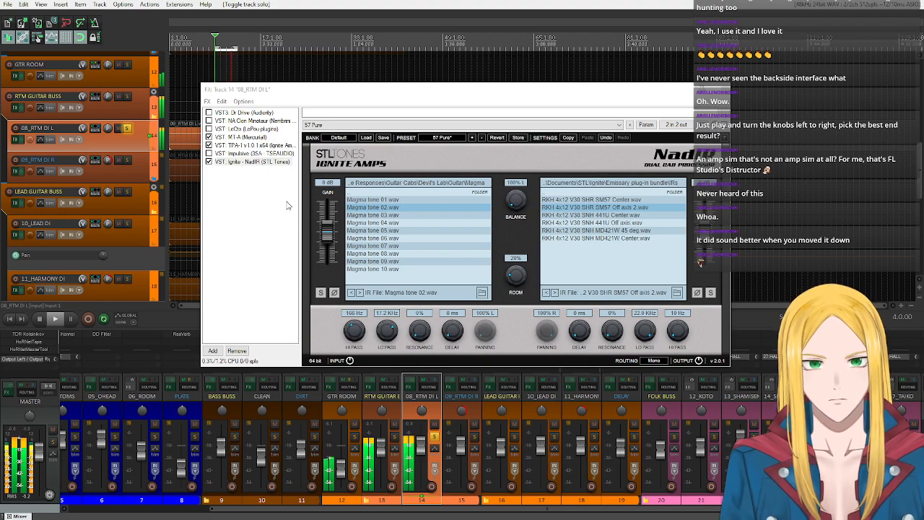
- Copy NadIR from 08_RTM DI L into the effects chain of 09_RTM DI R and place it last
left_click(244, 163)
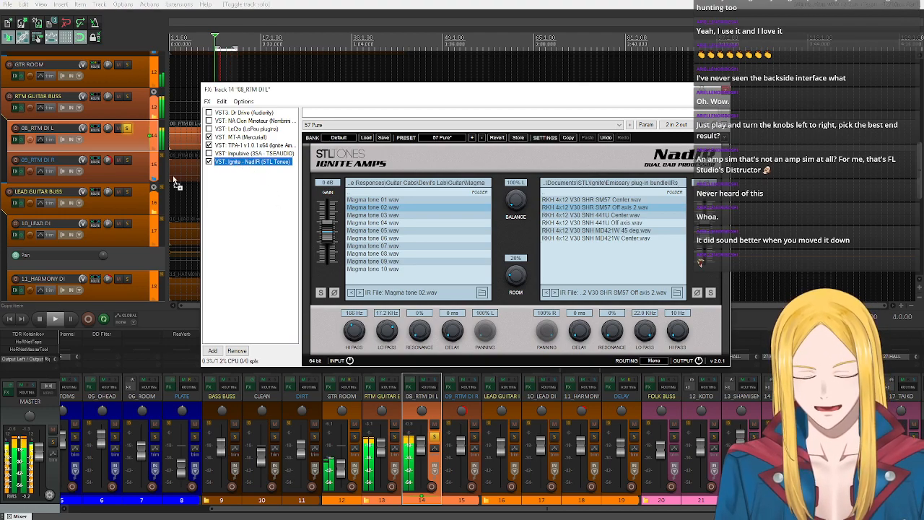
left_click(14, 171)
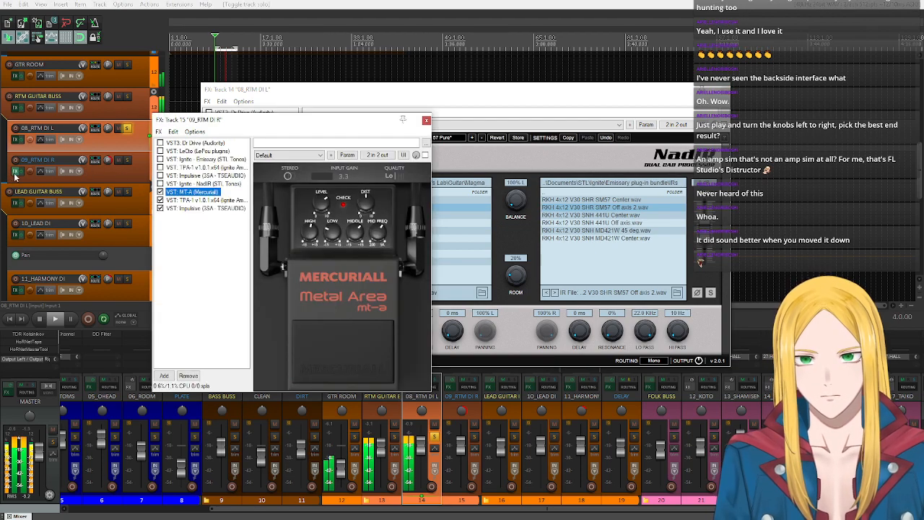
left_click(200, 242)
key("ctrl+v")
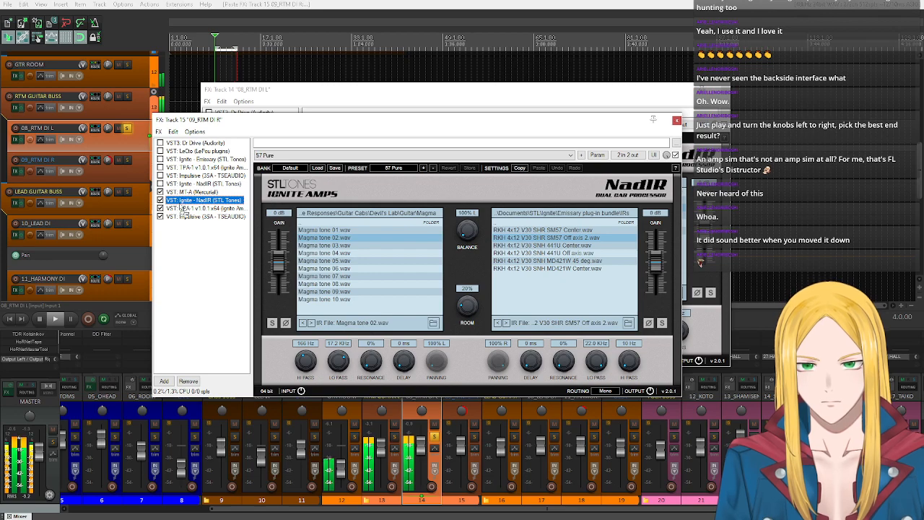
left_click_drag(179, 203, 190, 242)
- Remove the active Impulsive after TPA-1 from the effects chain of 09_RTM DI R and close the chain
double_click(189, 208)
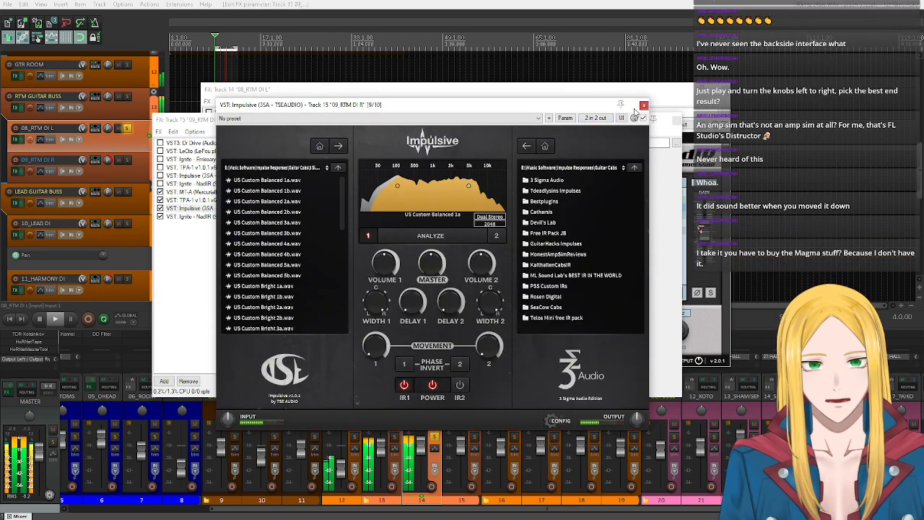
left_click(644, 105)
left_click(222, 209)
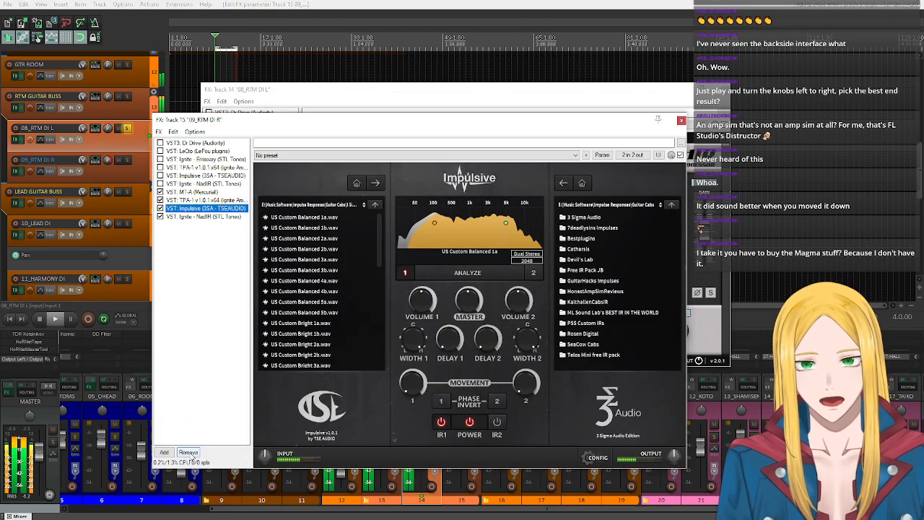
left_click(190, 453)
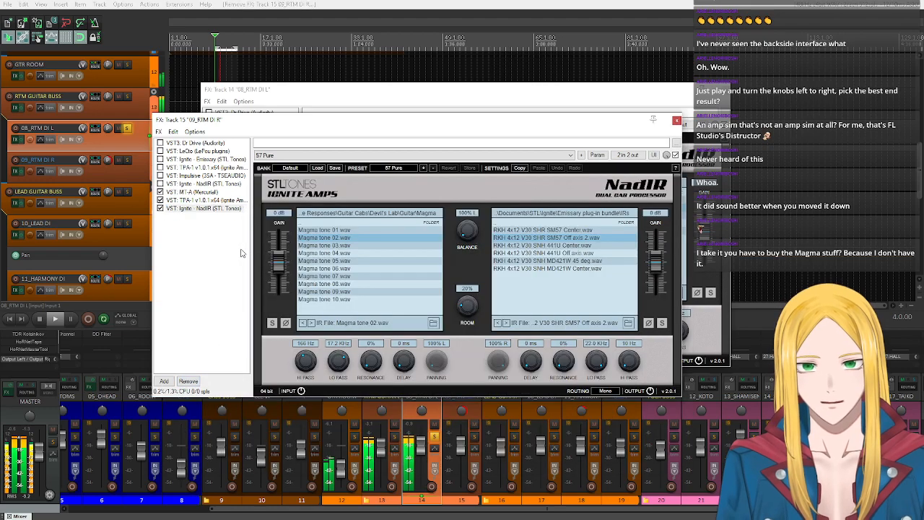
left_click(676, 119)
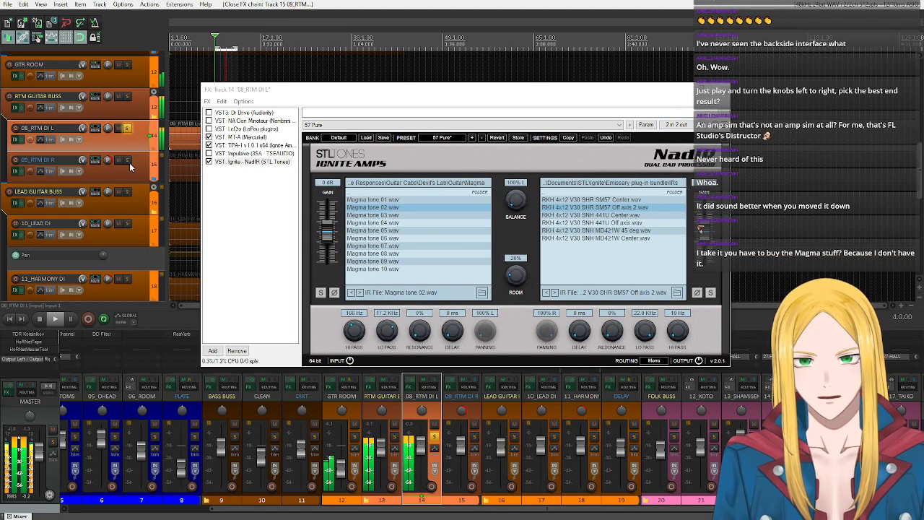
- Pan 08_RTM DI L to the left, close its effects chain, and stop playback
left_click_drag(108, 129, 108, 162)
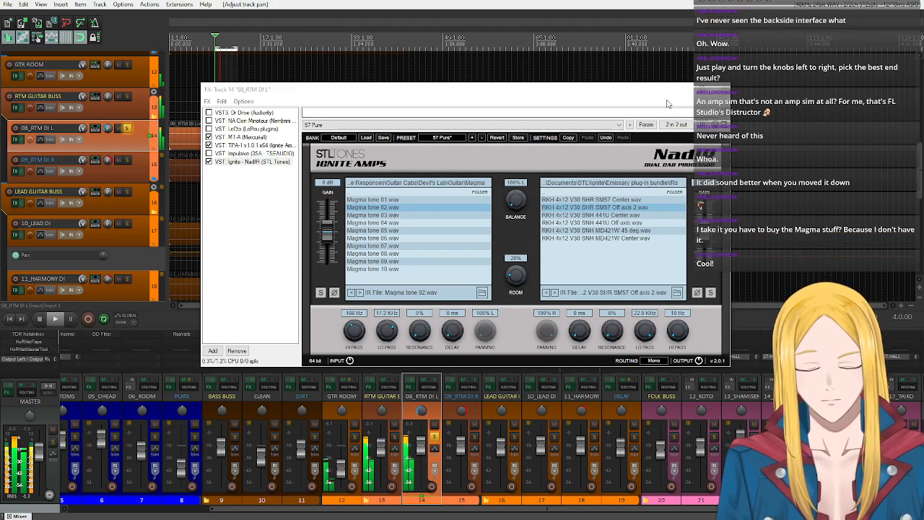
left_click(720, 90)
left_click(40, 319)
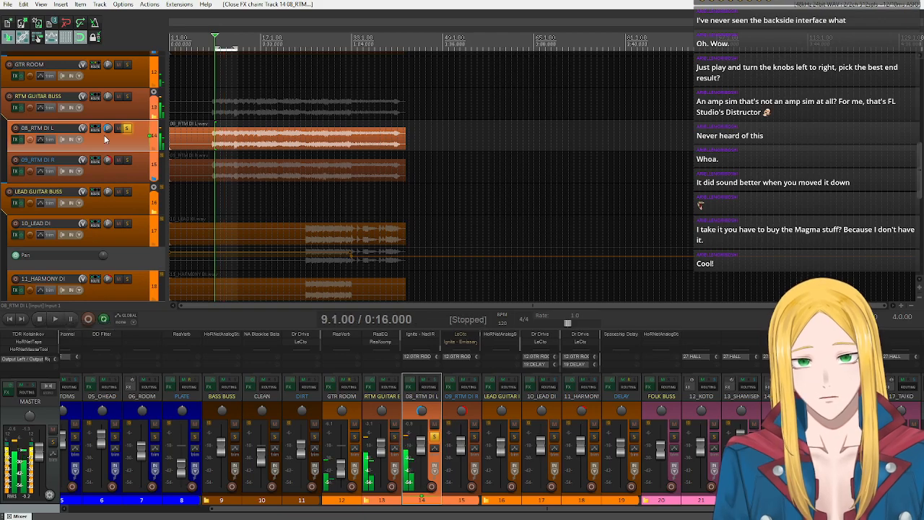
- Unsolo 08_RTM DI L, play the full mix while slightly raising the RTM GUITAR BUSS volume, and stop playback
left_click(127, 129)
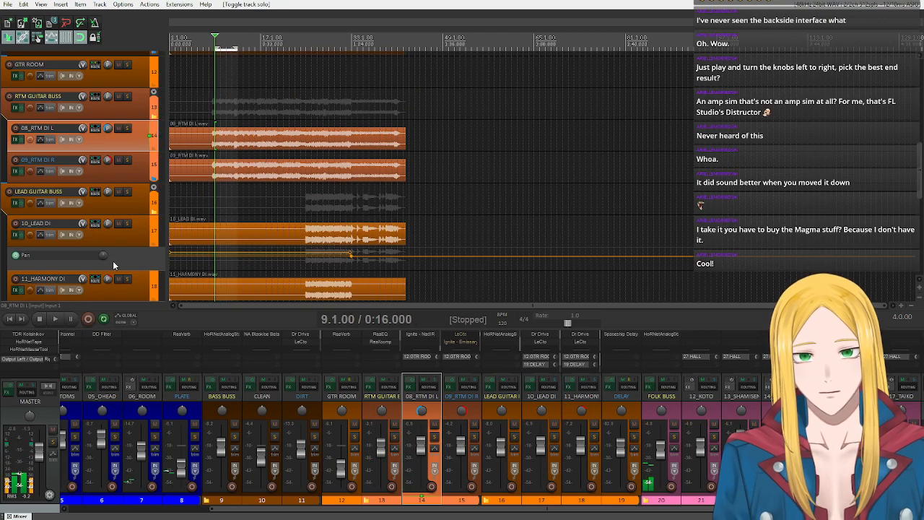
left_click(56, 318)
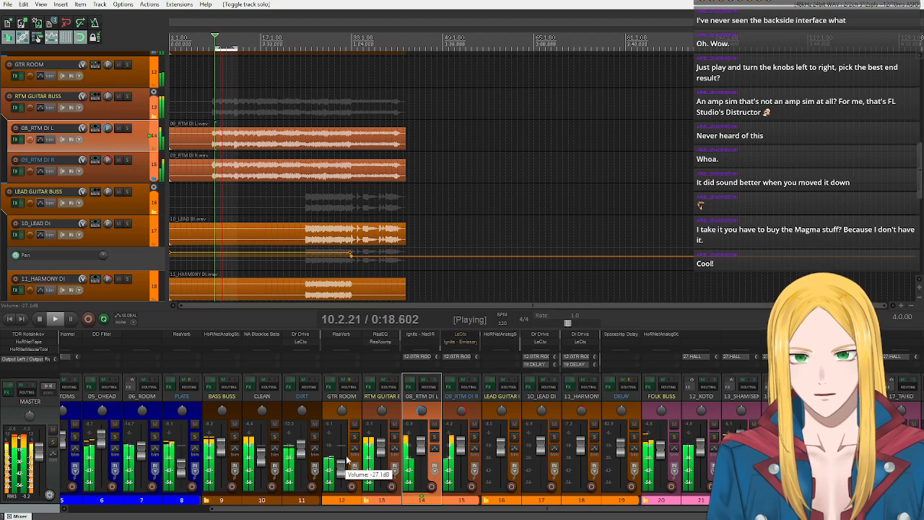
scroll(382, 443, "up", 2)
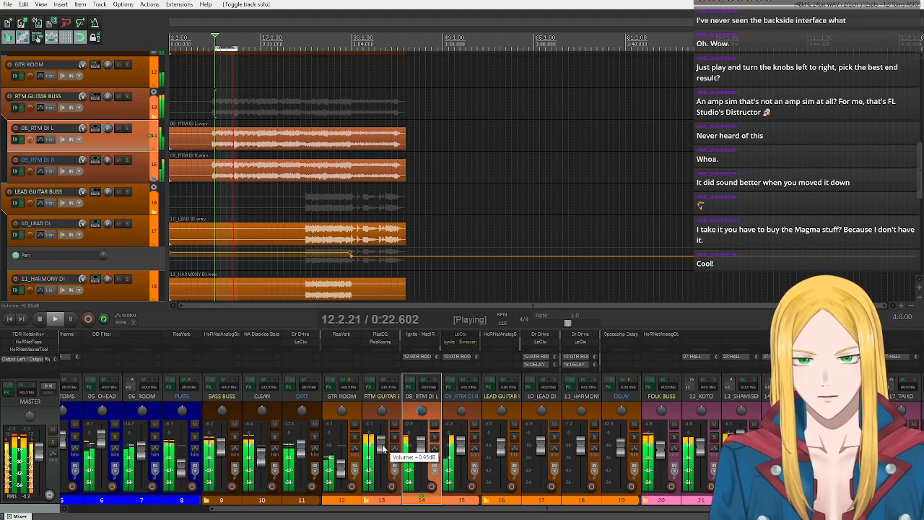
scroll(382, 444, "down", 5)
scroll(383, 444, "up", 2)
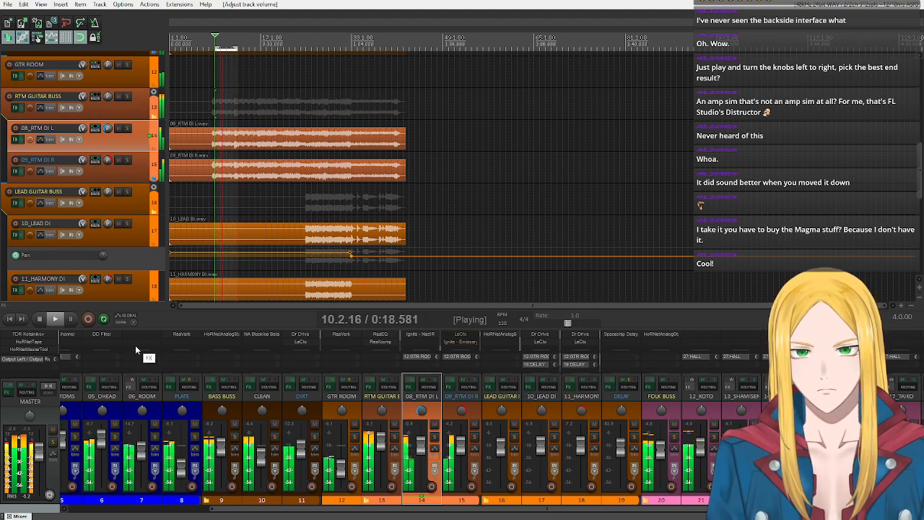
left_click(39, 320)
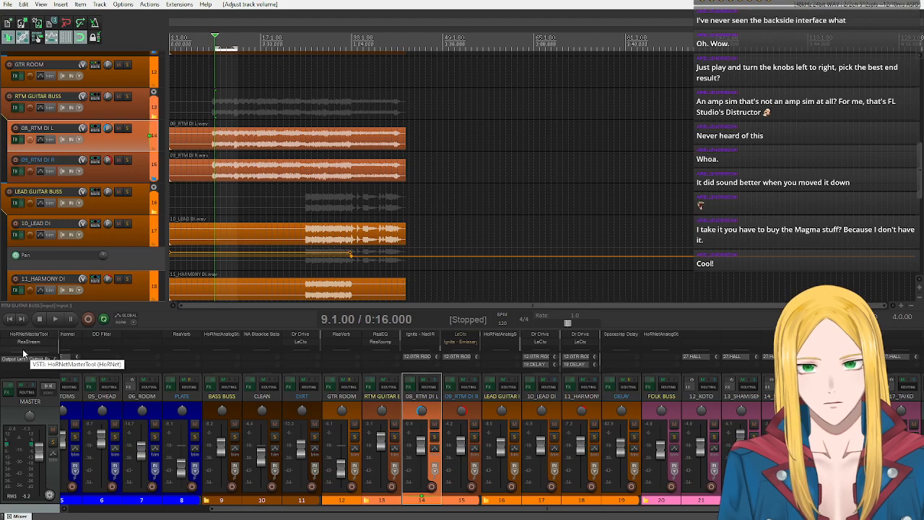
- Look over the session's tracks from the drum buss through the bass, guitar and folk tracks to the HALL reverb
scroll(24, 353, "down", 2)
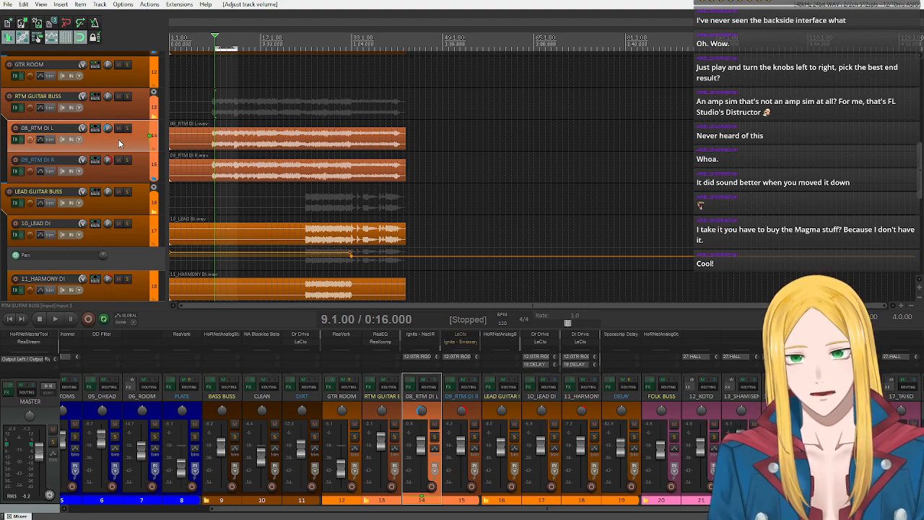
scroll(129, 197, "down", 6)
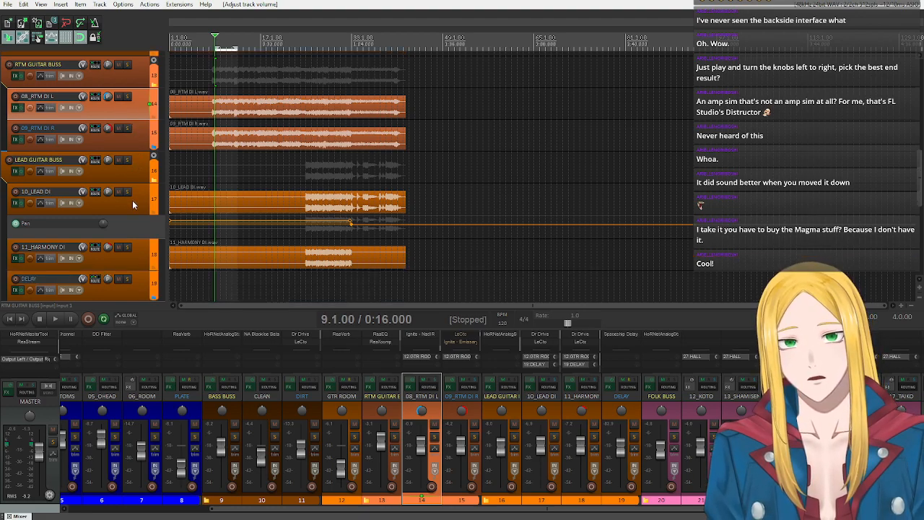
scroll(128, 197, "up", 3)
scroll(127, 205, "up", 6)
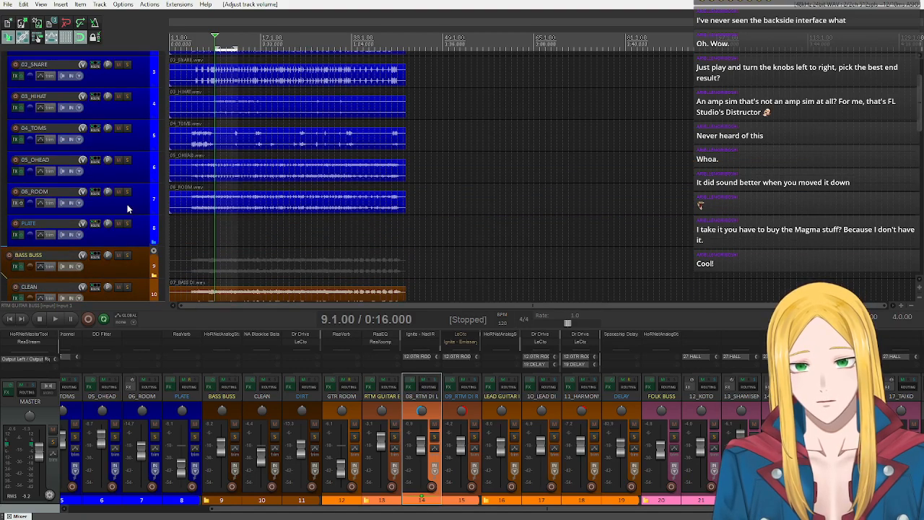
scroll(115, 181, "down", 4)
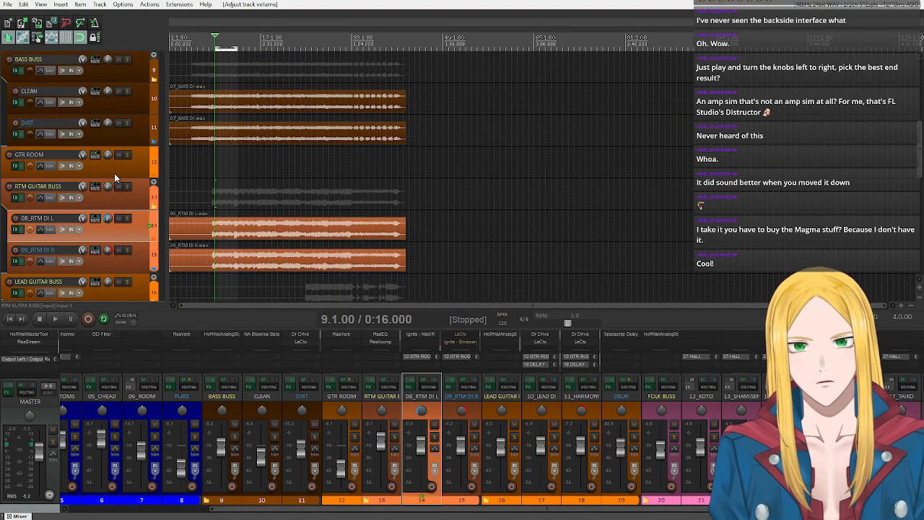
scroll(111, 170, "up", 3)
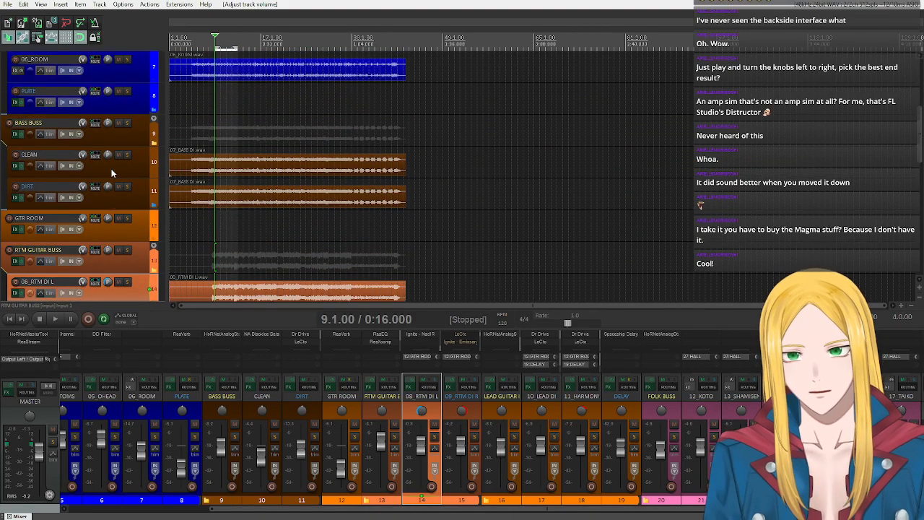
scroll(112, 177, "up", 3)
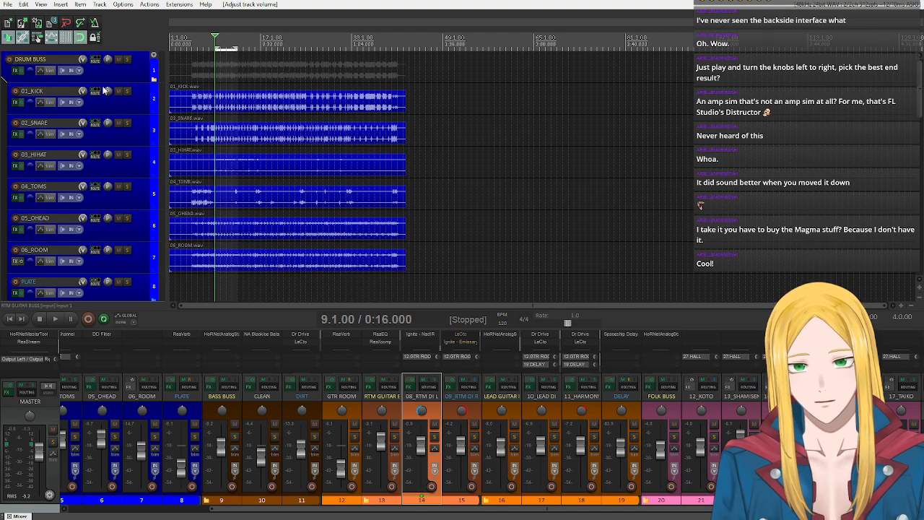
scroll(106, 87, "down", 5)
scroll(103, 130, "down", 10)
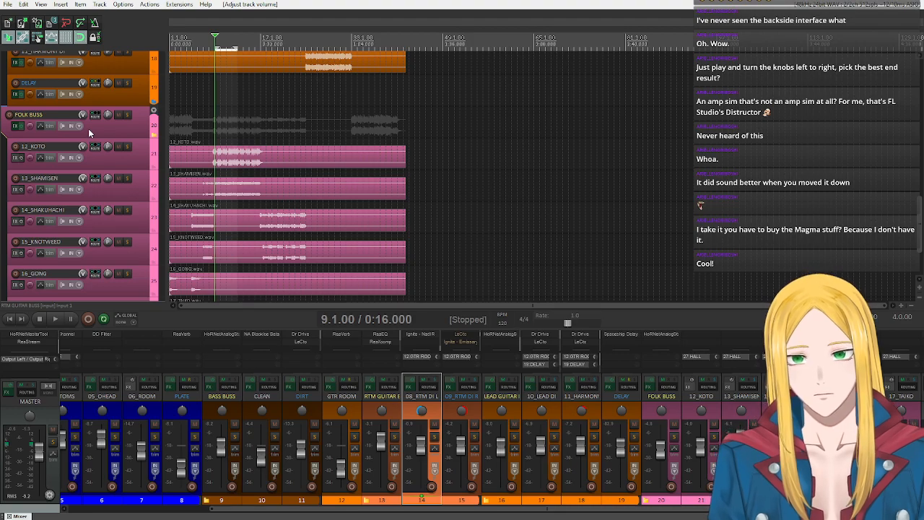
scroll(88, 129, "down", 1)
scroll(88, 128, "up", 1)
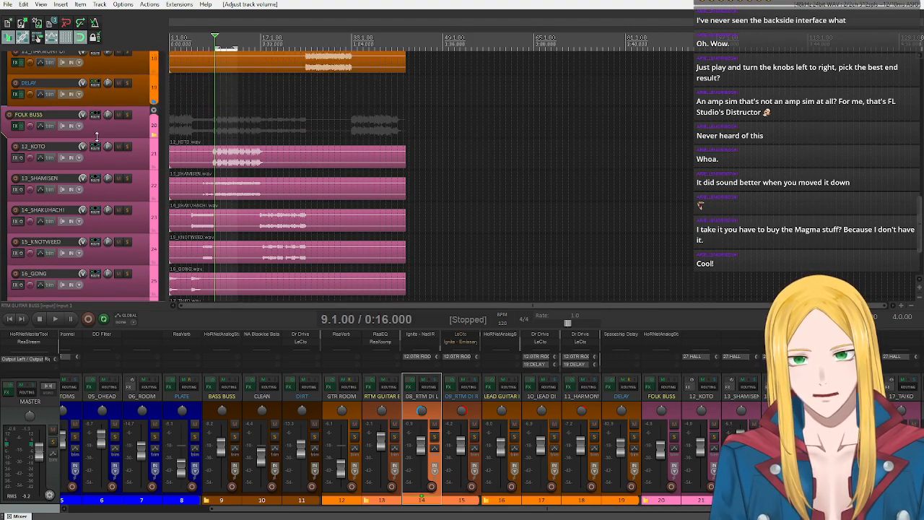
scroll(114, 152, "down", 3)
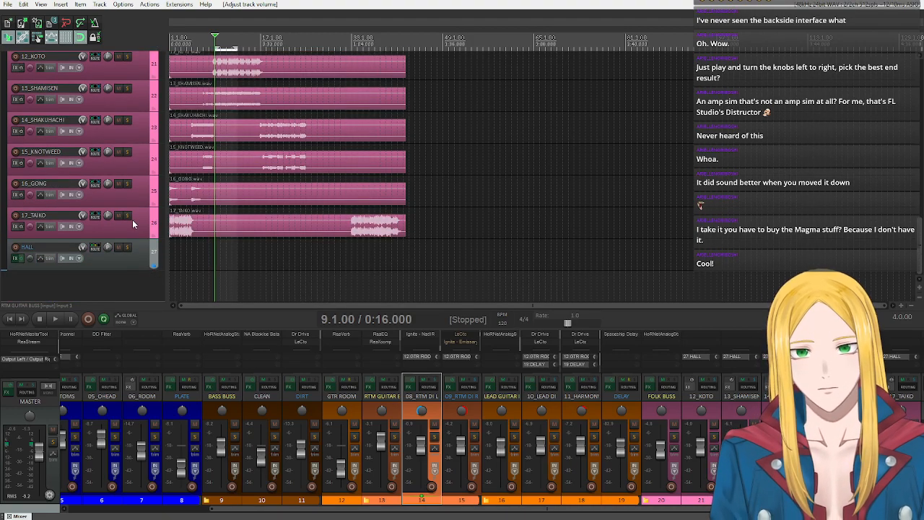
scroll(116, 188, "up", 5)
scroll(113, 217, "down", 5)
scroll(108, 238, "up", 8)
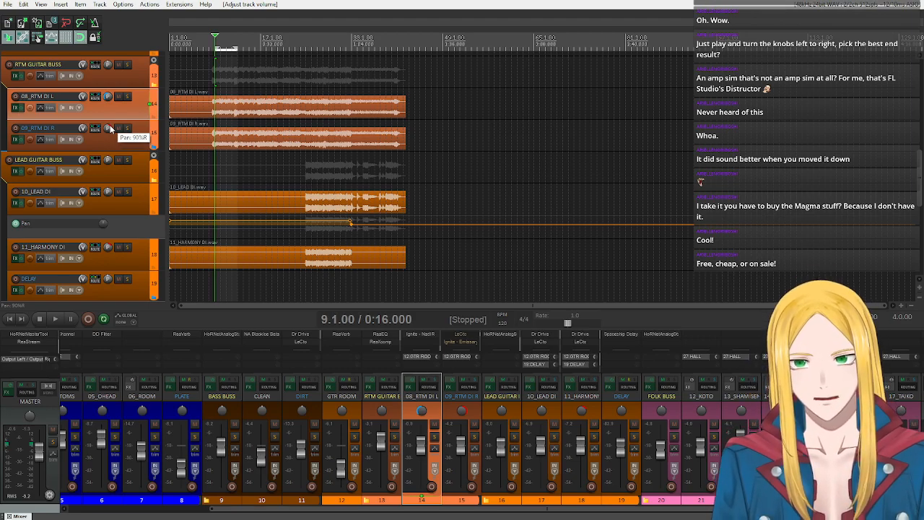
key("alt+Tab")
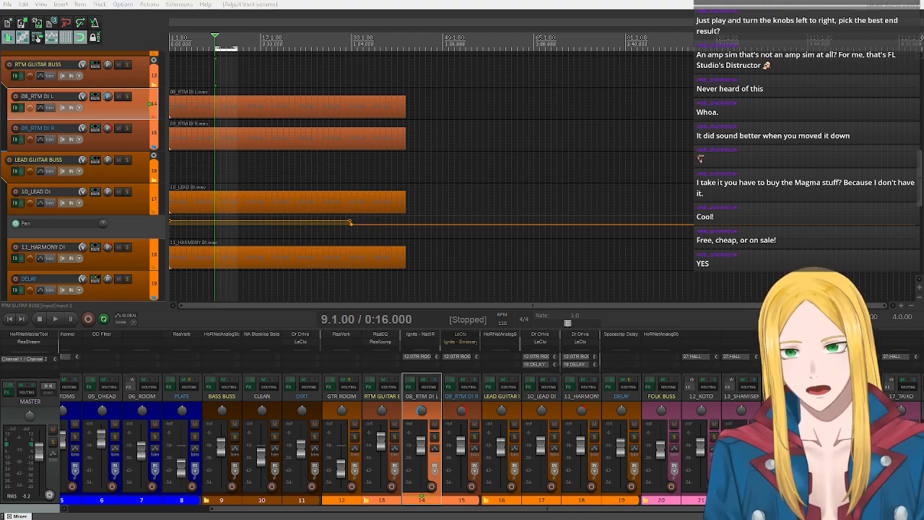